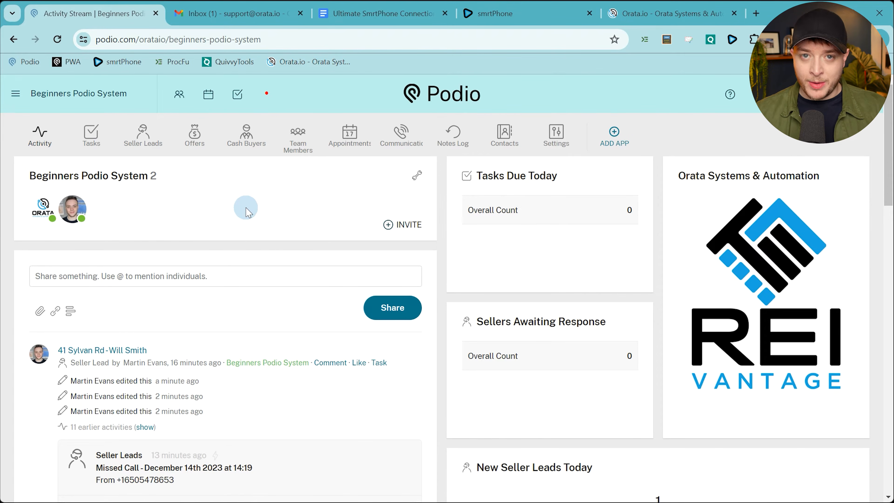
- Open the seller lead from the Seller Leads app and jump to its Communication History
click(134, 148)
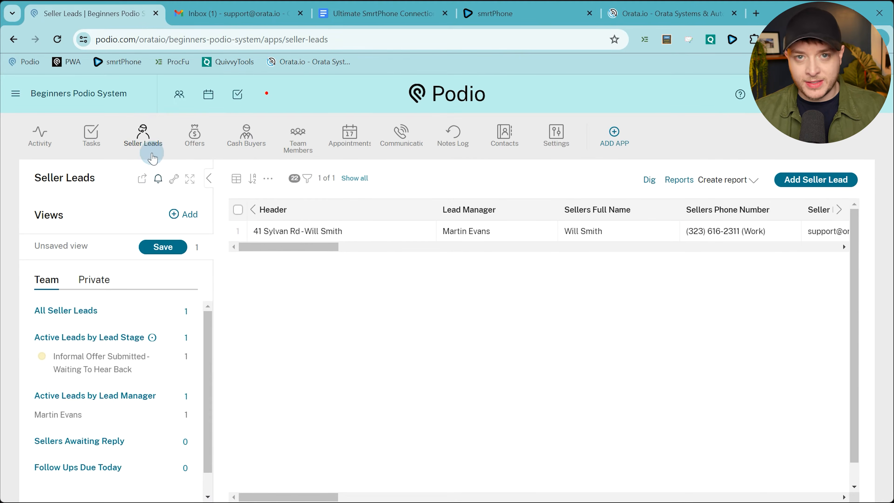
click(269, 232)
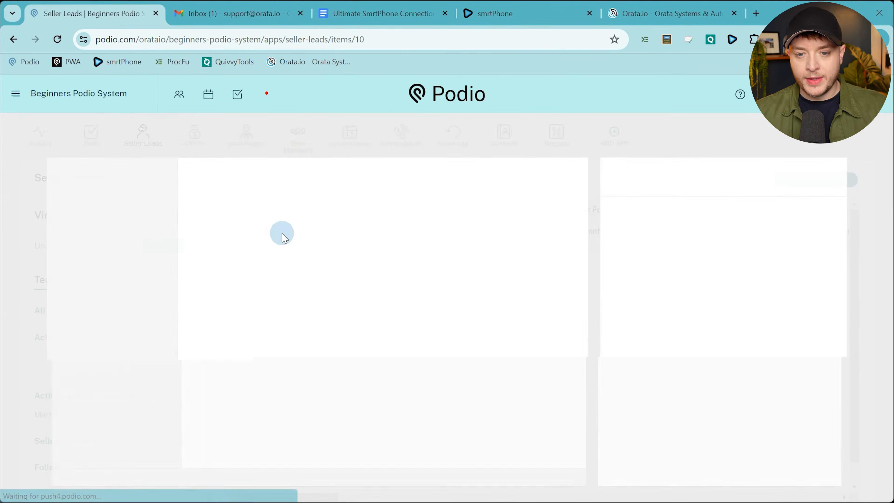
click(235, 274)
scroll(264, 281, down, 10)
scroll(262, 312, up, 10)
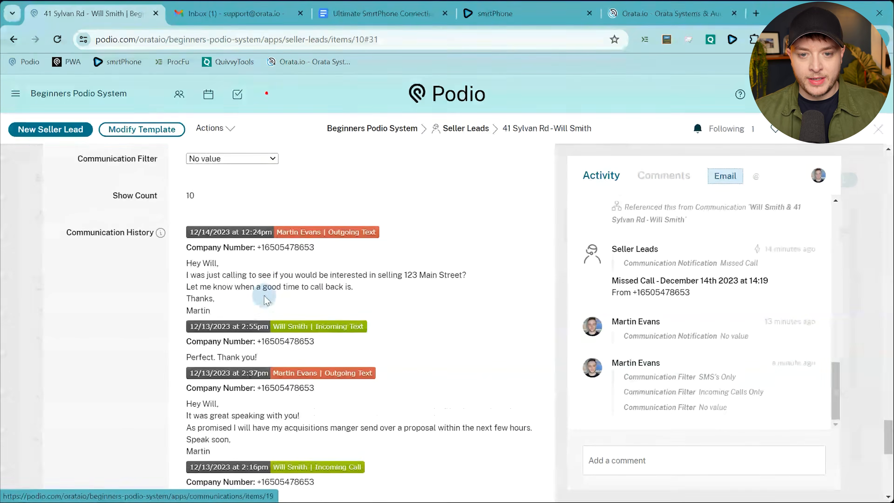
scroll(281, 282, down, 3)
scroll(246, 271, down, 5)
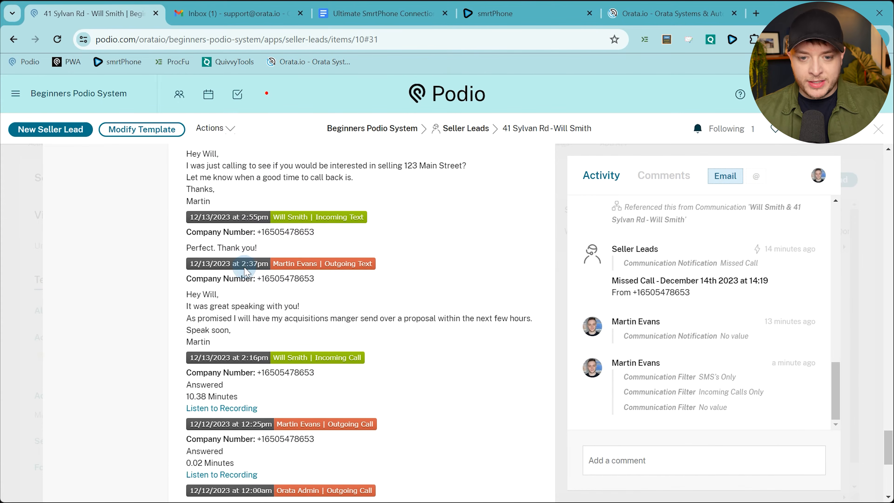
scroll(246, 274, down, 2)
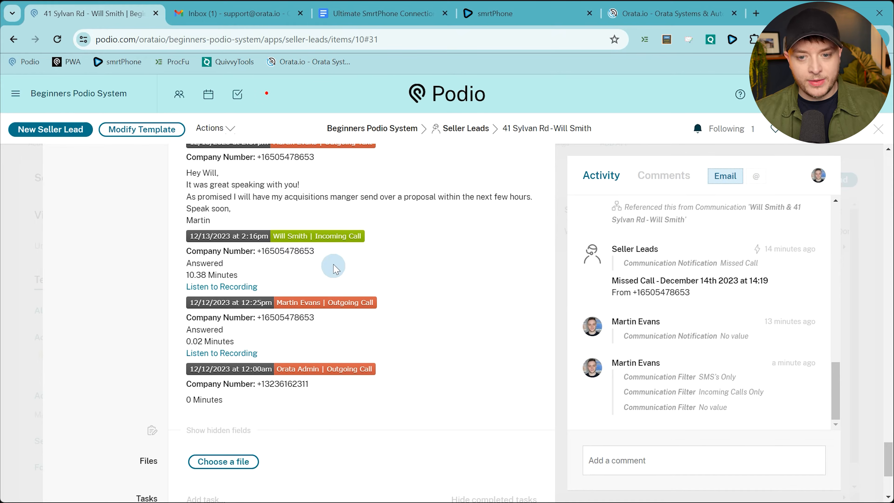
- Check the answered call's status and duration, then play and close its recording
drag(187, 264, 212, 264)
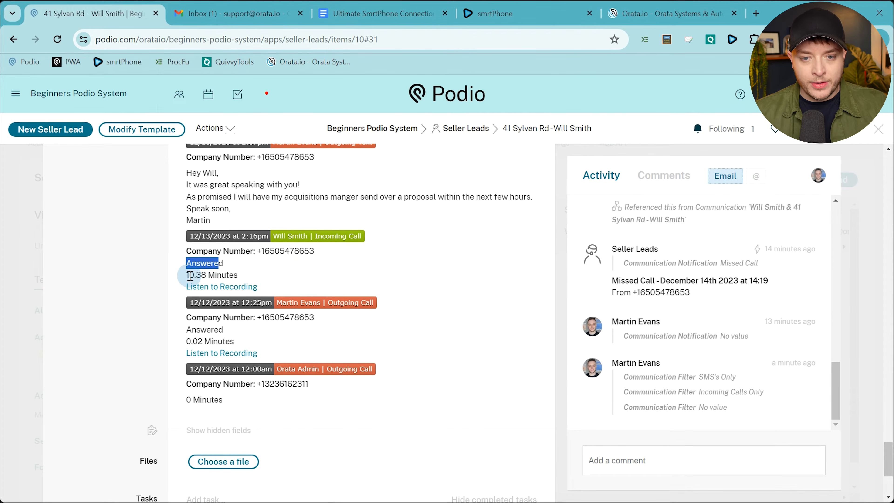
drag(190, 276, 218, 276)
middle_click(220, 286)
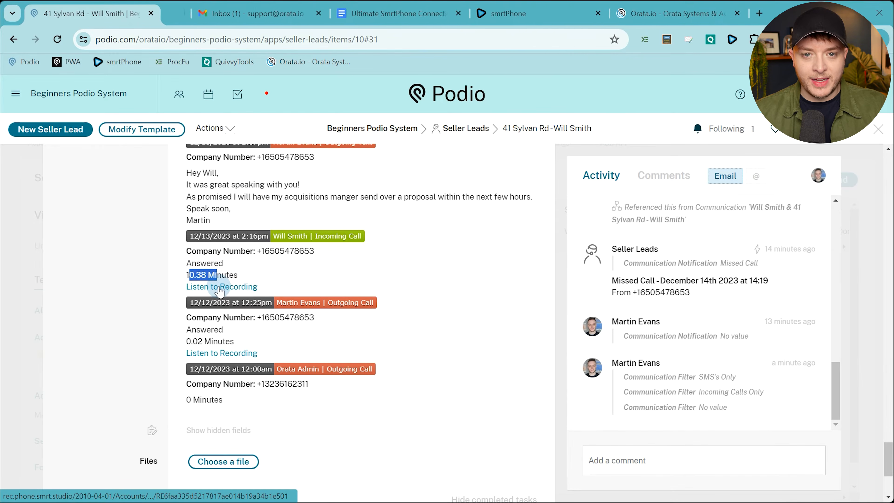
click(229, 13)
click(257, 13)
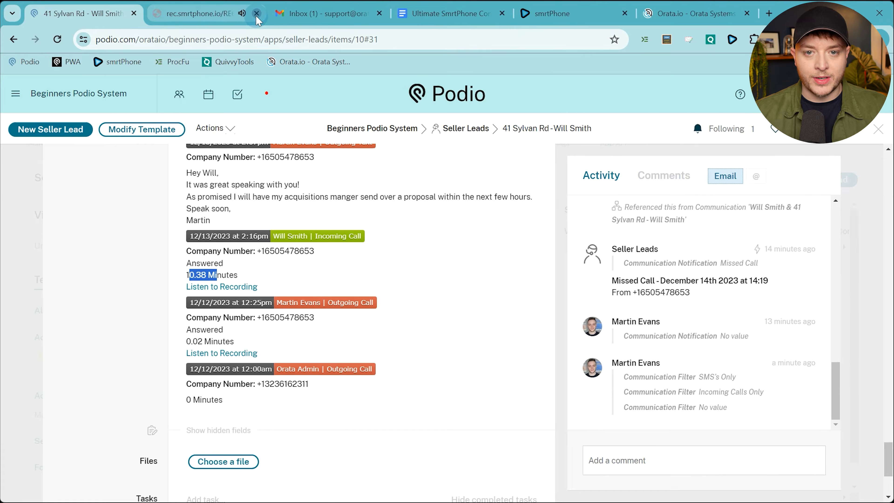
scroll(273, 232, up, 5)
scroll(271, 235, up, 1)
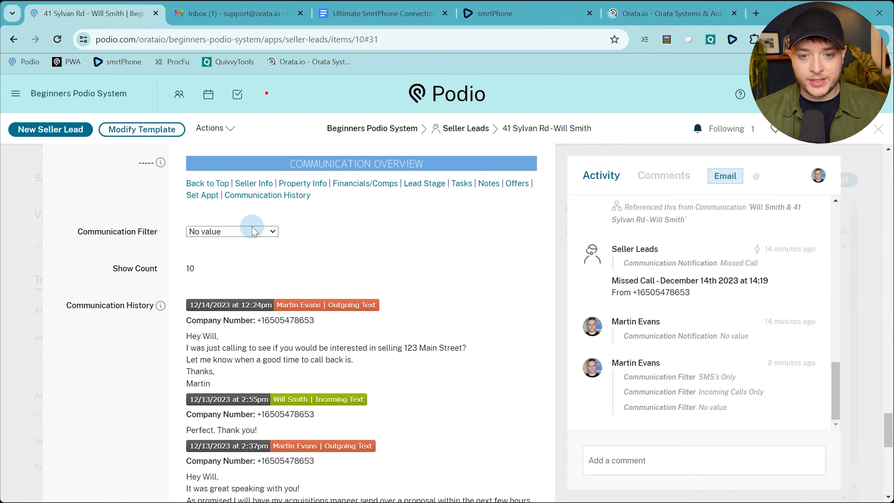
click(253, 231)
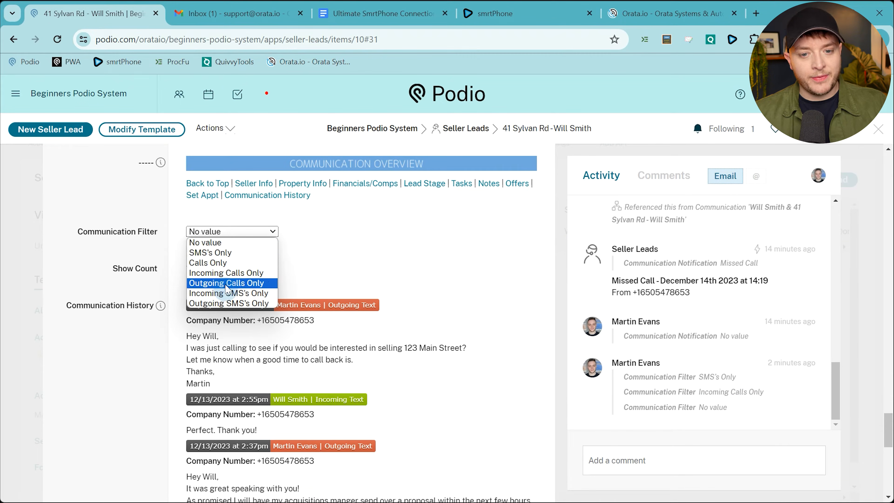
click(216, 255)
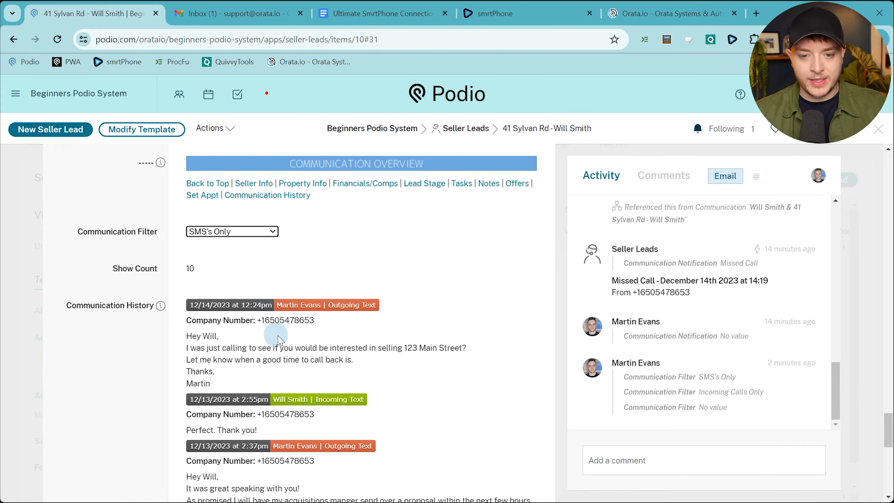
scroll(288, 342, down, 3)
scroll(293, 333, up, 2)
click(267, 171)
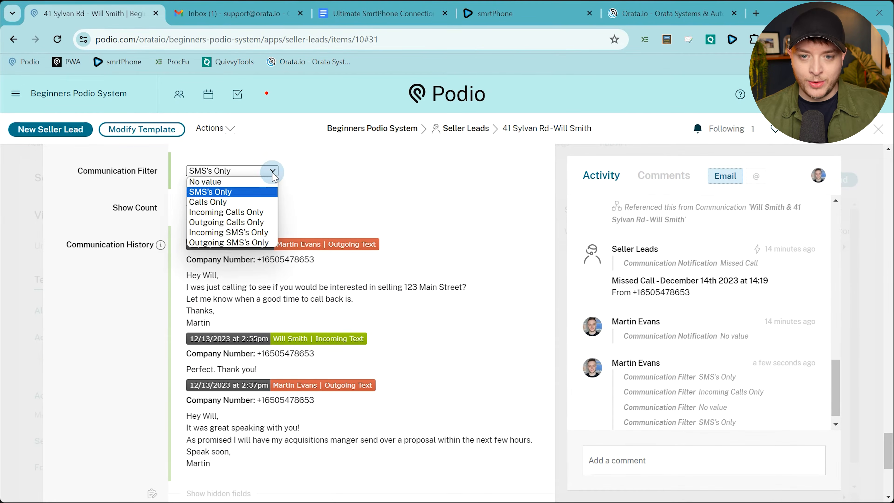
click(262, 212)
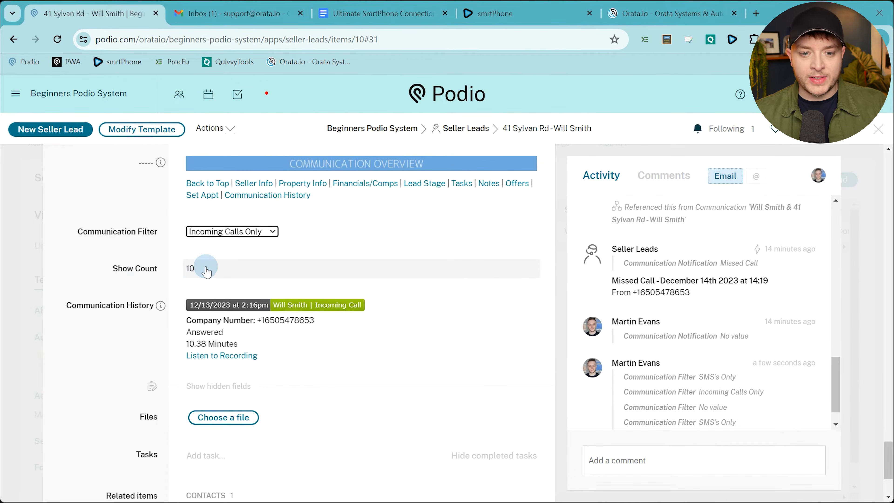
click(261, 232)
click(259, 240)
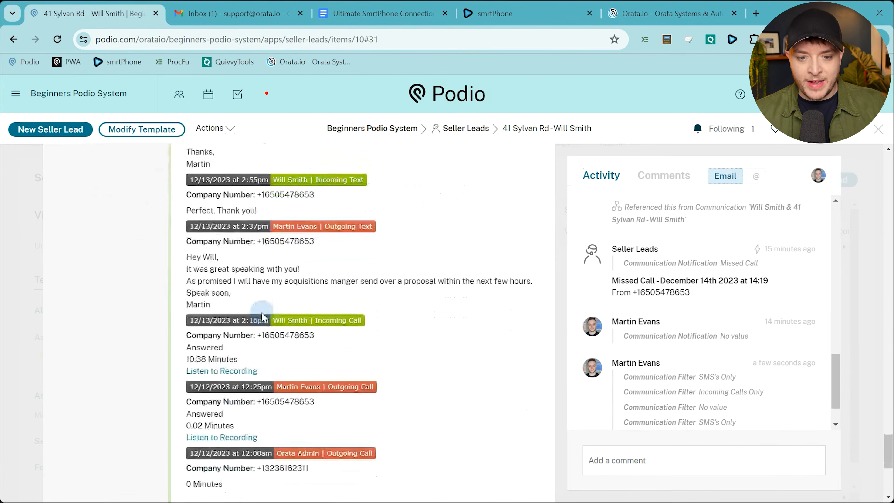
scroll(257, 274, down, 2)
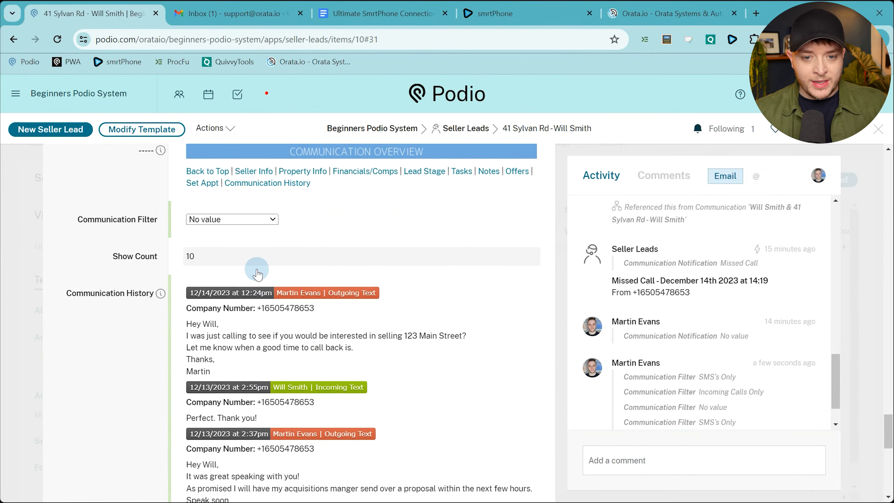
scroll(239, 212, down, 12)
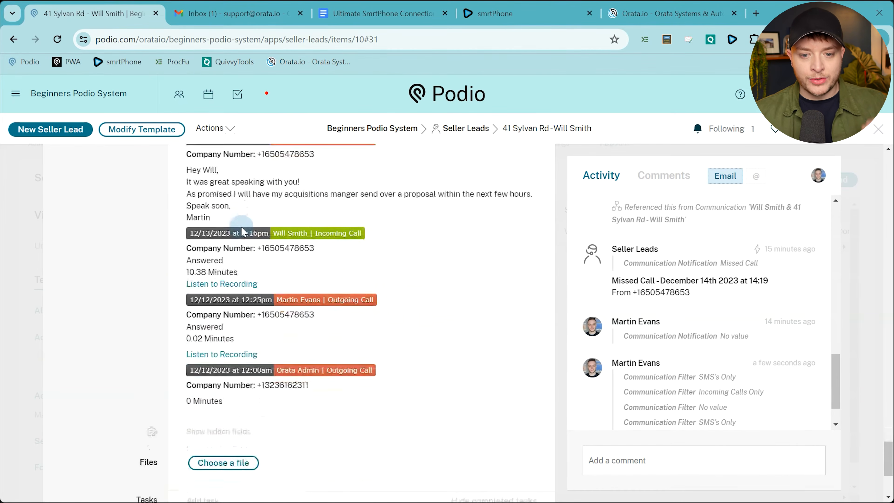
scroll(247, 233, up, 12)
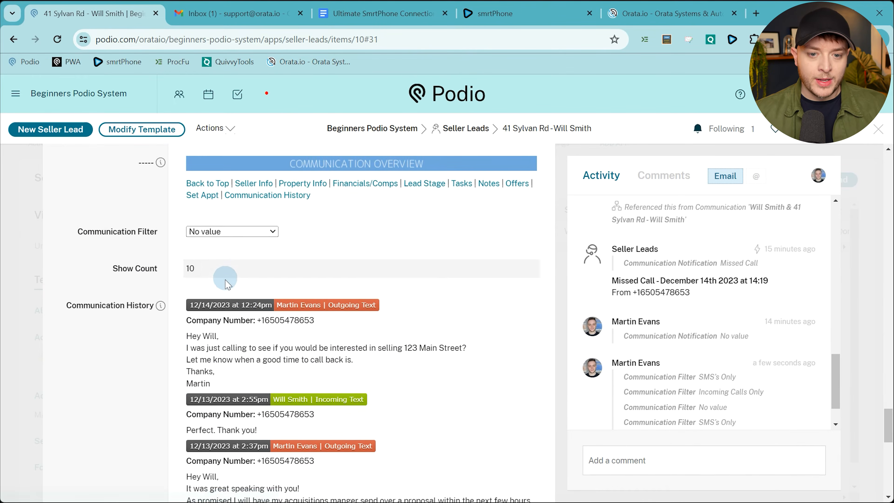
click(214, 206)
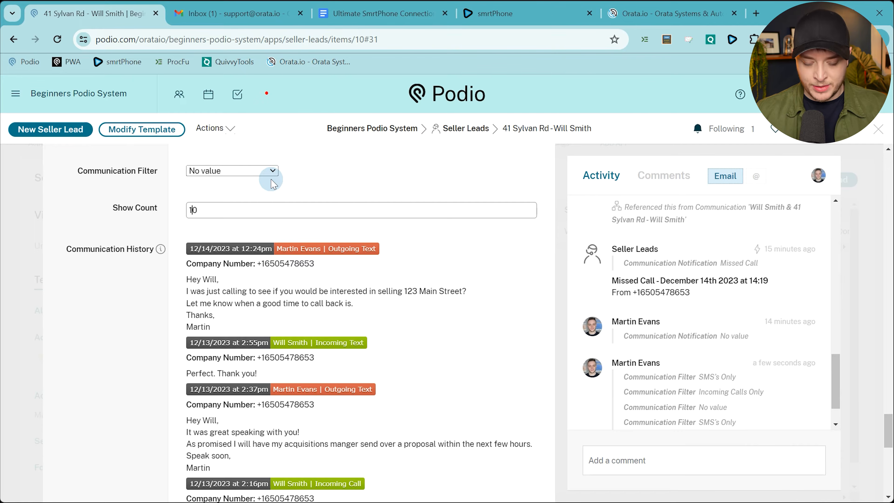
click(109, 252)
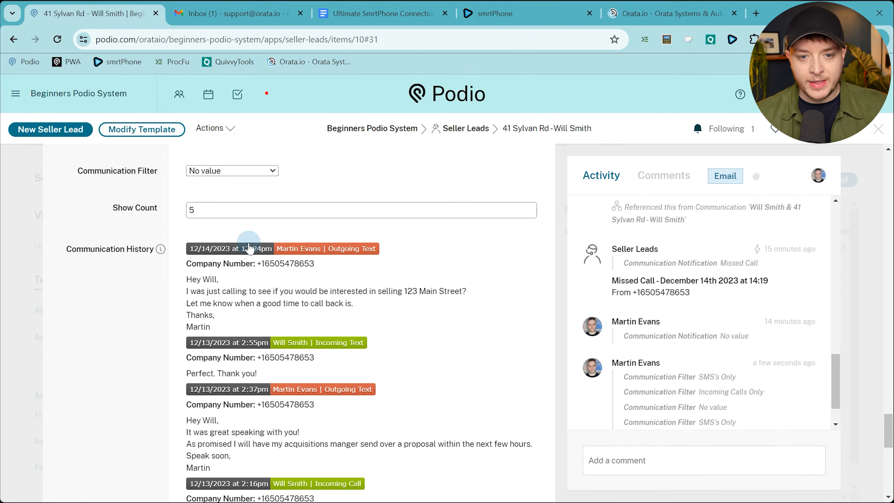
scroll(261, 227, down, 1)
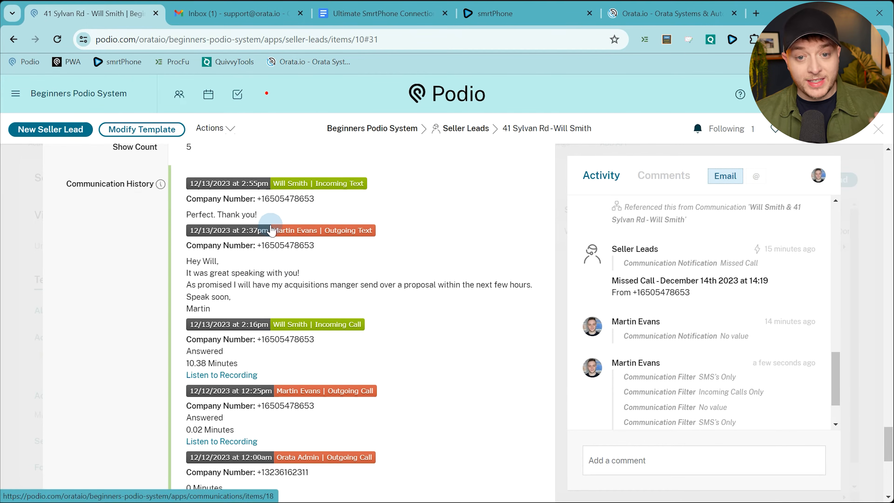
scroll(278, 239, down, 1)
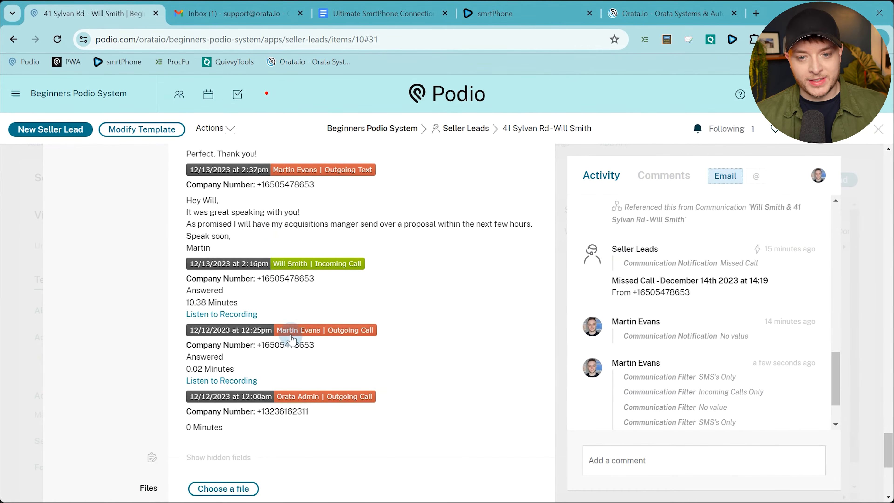
scroll(292, 325, up, 2)
scroll(278, 296, up, 1)
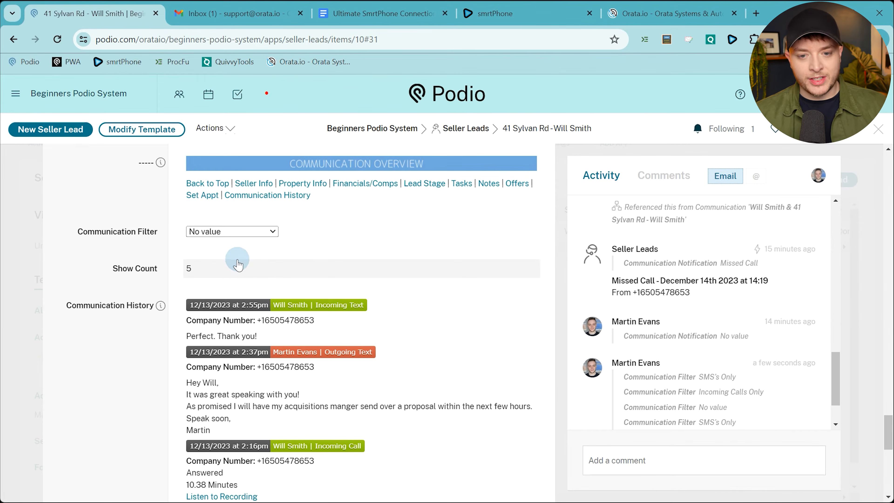
click(238, 275)
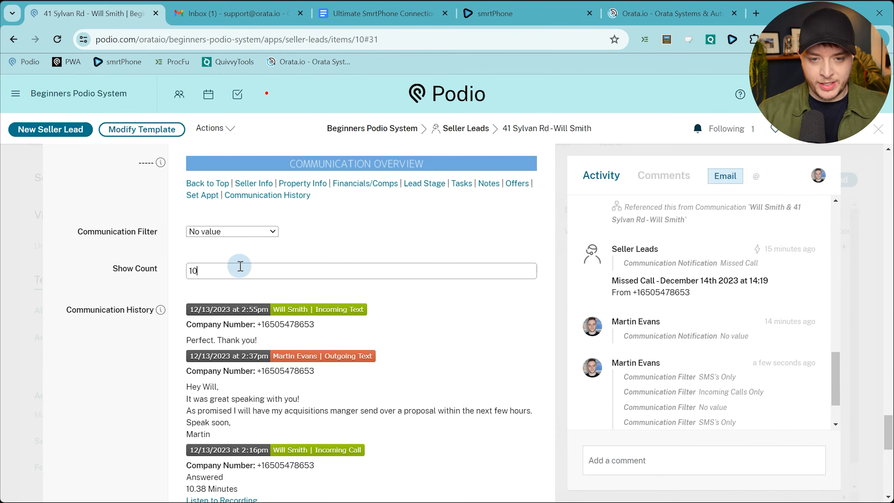
click(134, 299)
scroll(136, 299, down, 1)
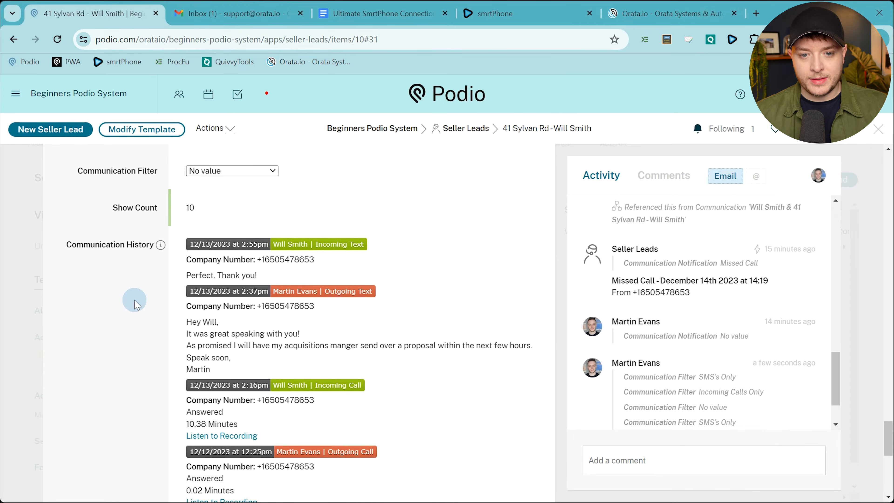
scroll(260, 295, down, 2)
- Text the seller 'This is a test' and return to the lead's communication history
scroll(285, 354, up, 15)
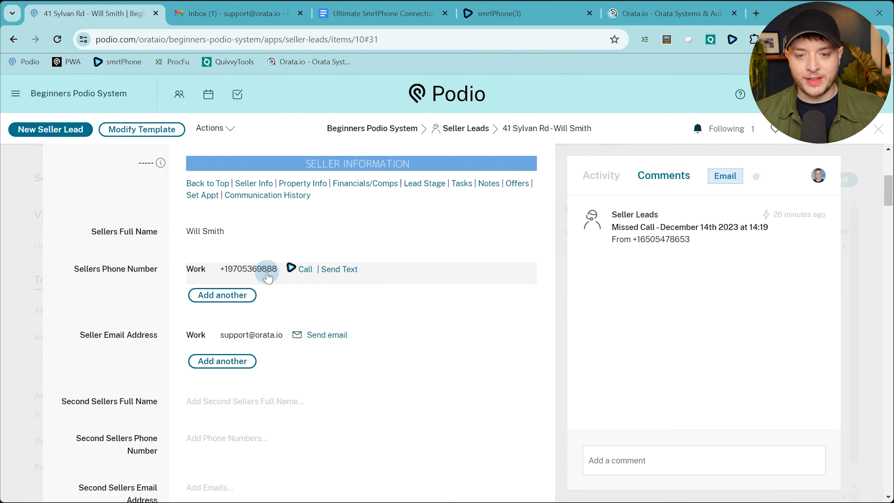
click(339, 270)
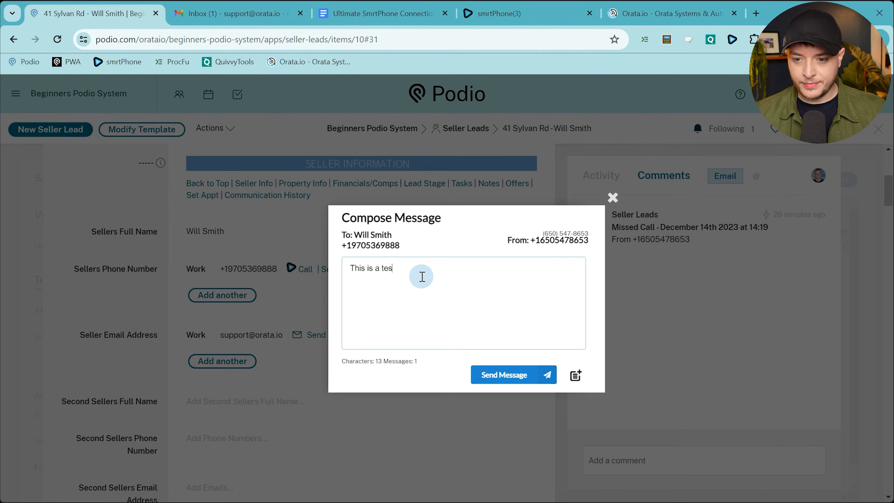
click(510, 374)
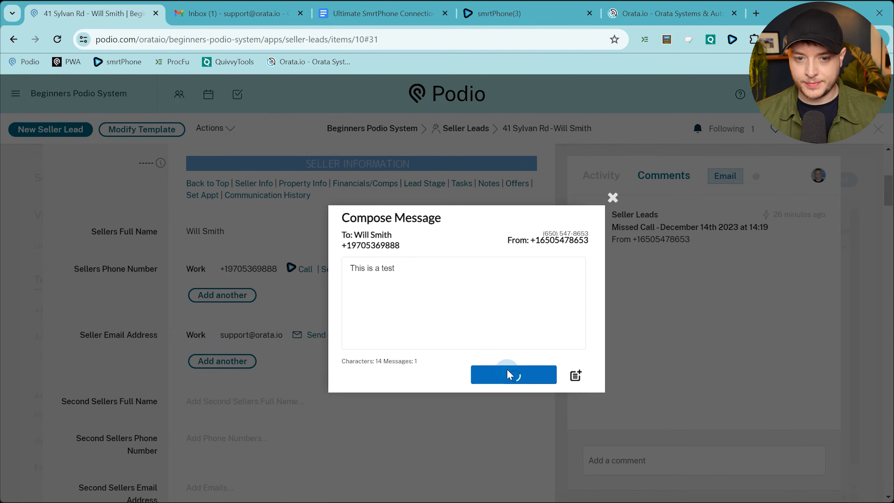
click(144, 239)
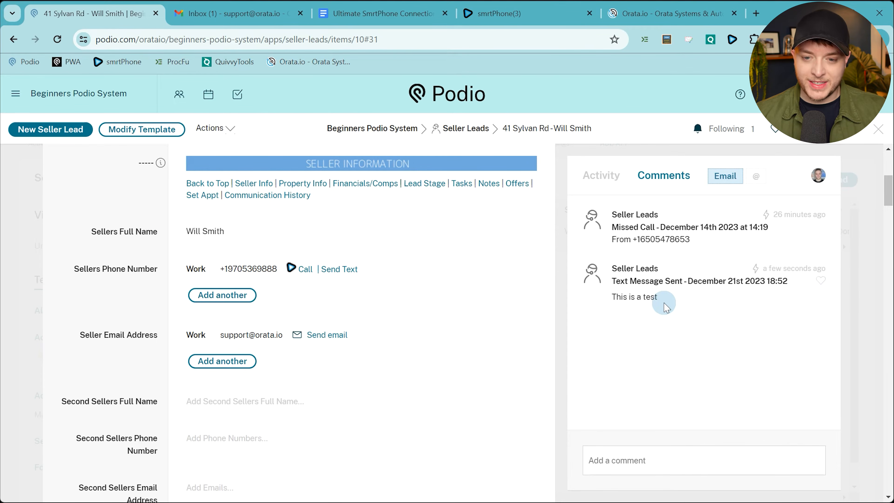
click(285, 197)
scroll(135, 339, down, 2)
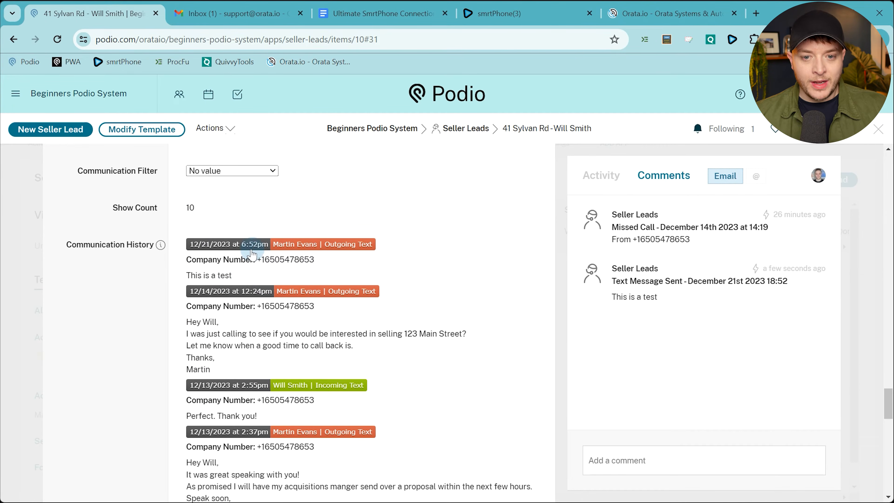
- Review the seller's incoming reply 'Cooool' at the top of the communication history
scroll(245, 256, up, 2)
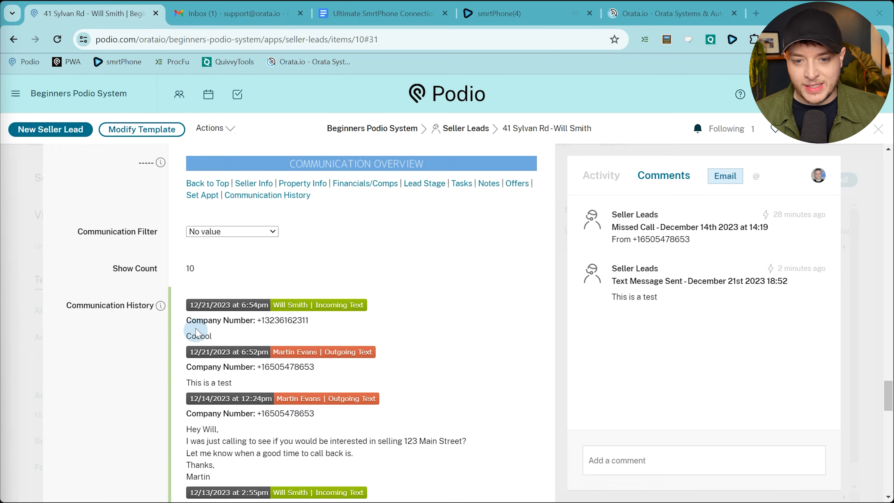
drag(192, 335, 205, 334)
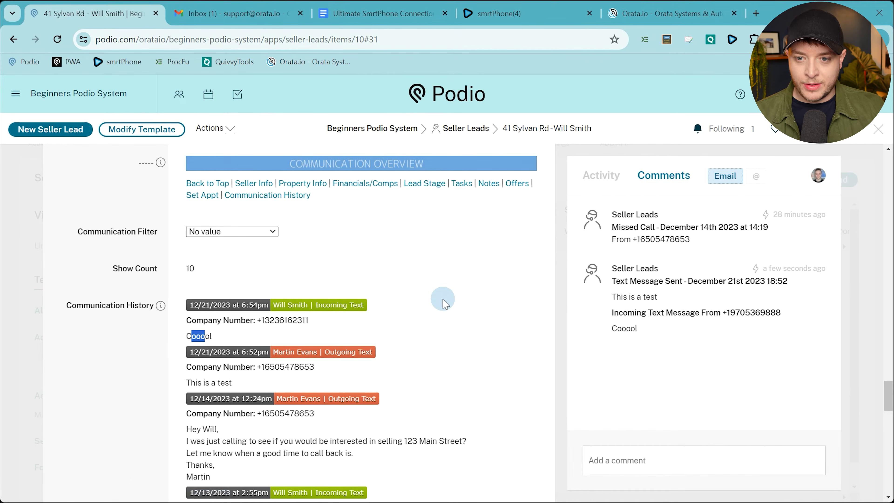
scroll(446, 304, up, 20)
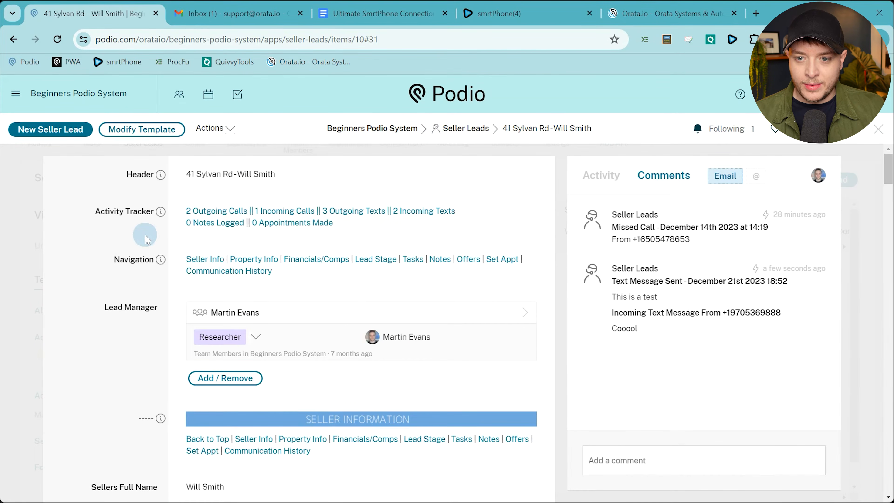
click(457, 135)
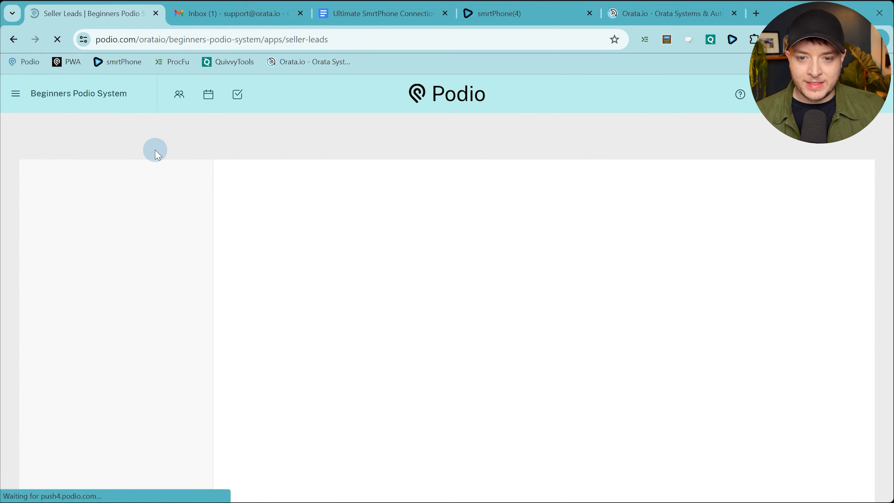
click(295, 229)
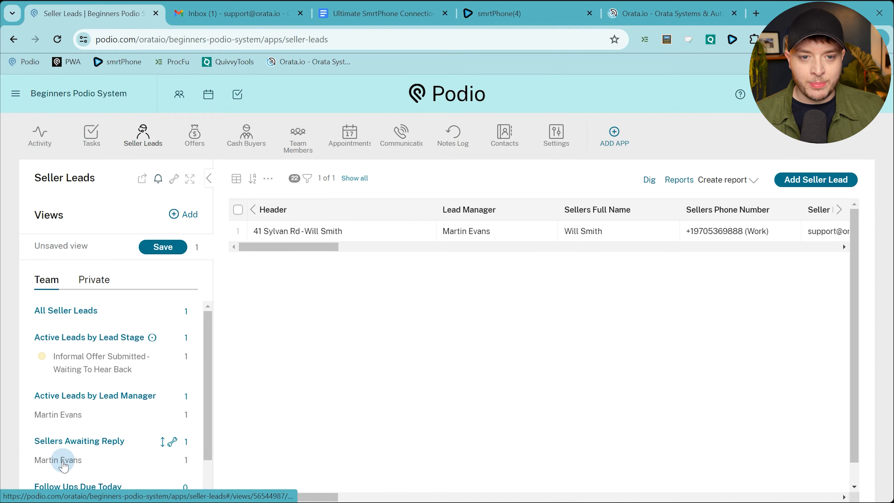
click(40, 141)
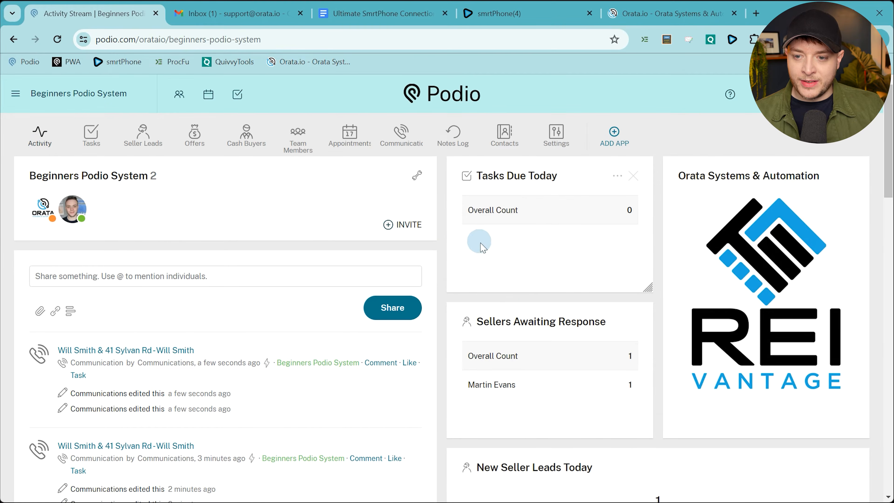
scroll(503, 288, down, 2)
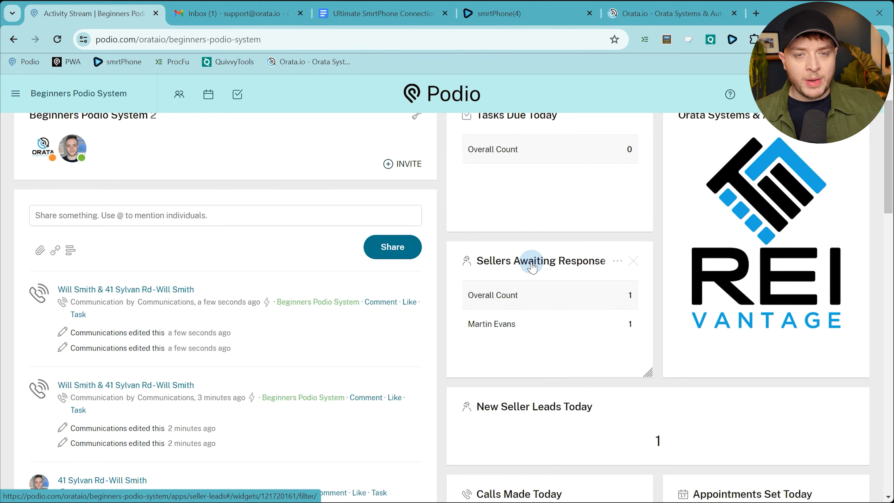
click(522, 262)
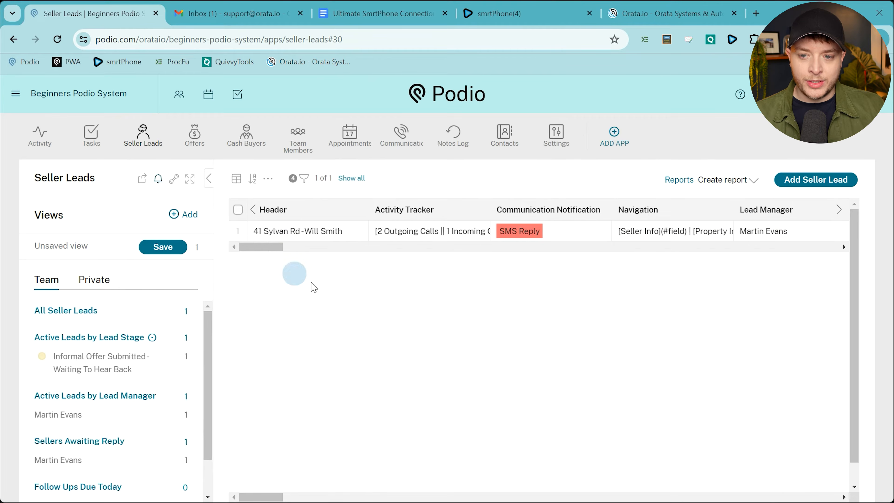
click(456, 231)
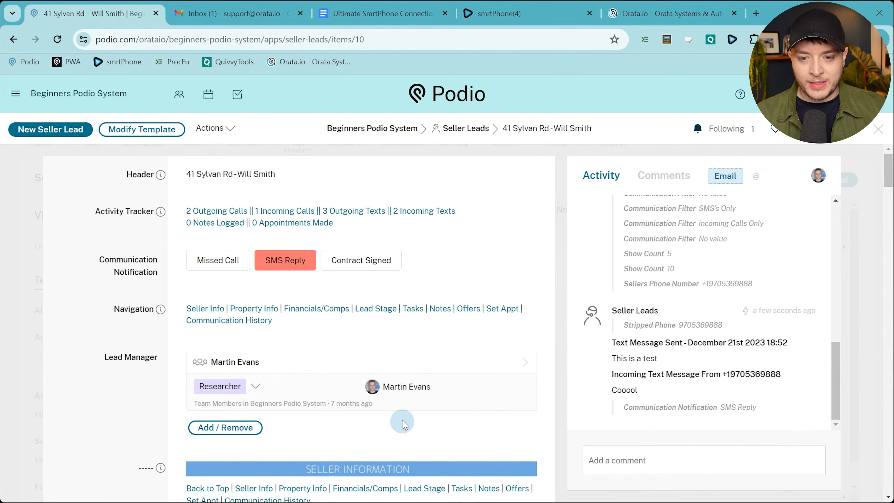
- Text the seller the reply 'Got it' and reload the lead record
scroll(403, 425, down, 7)
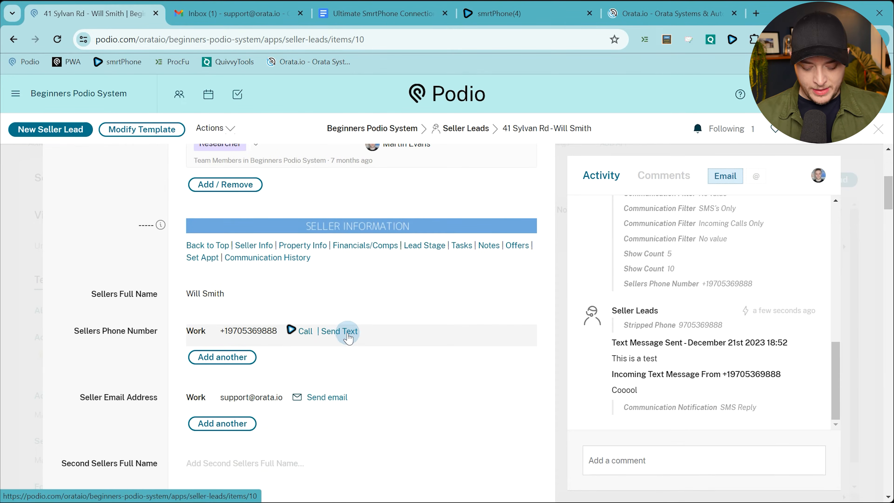
click(348, 336)
click(438, 312)
text(Got)
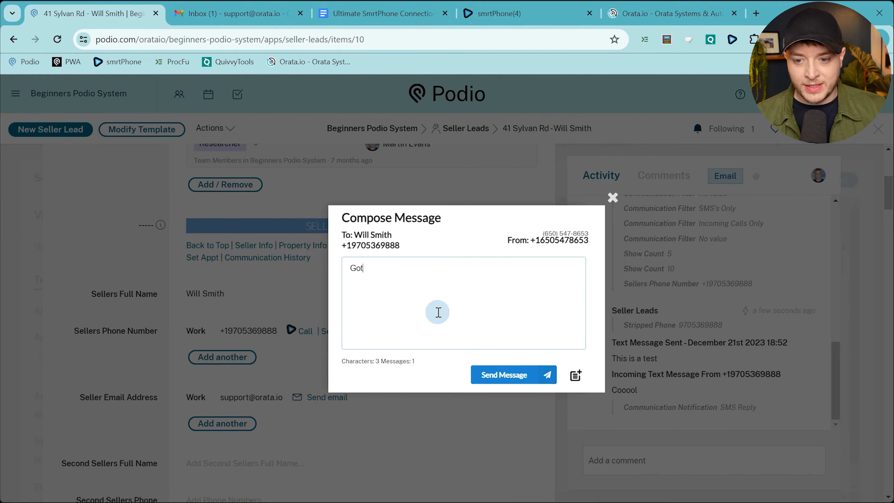
click(492, 377)
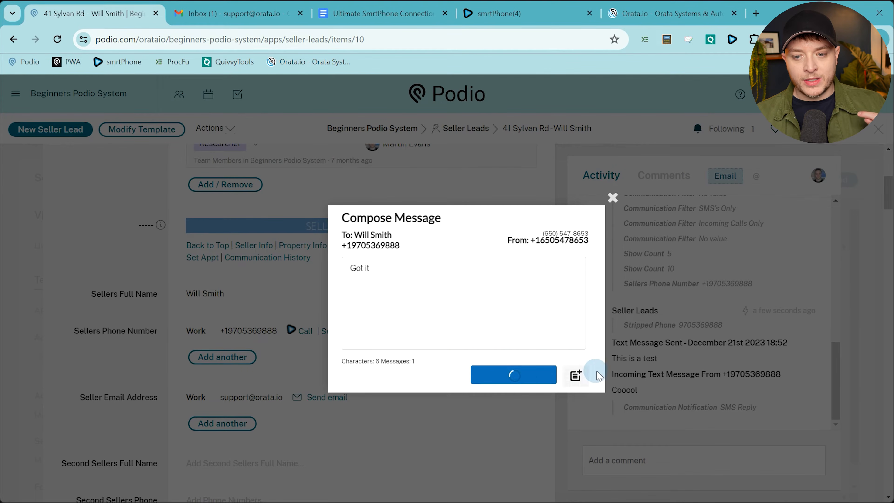
click(613, 197)
scroll(496, 290, up, 6)
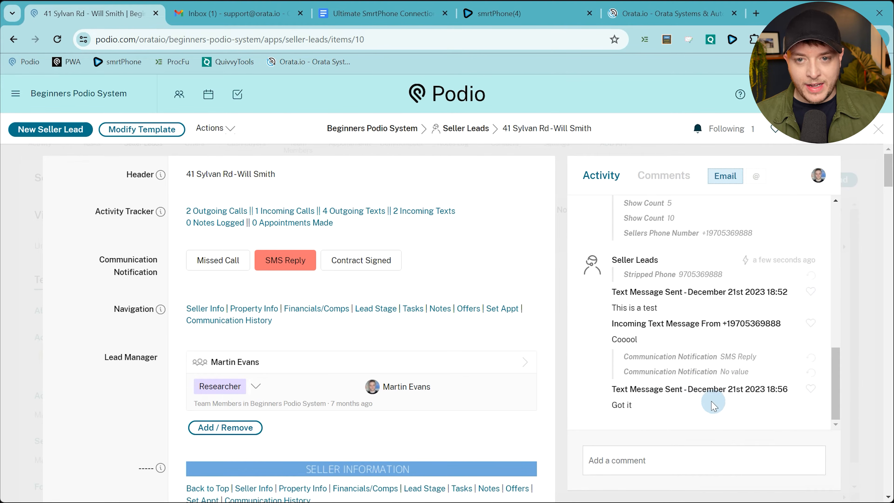
key(F5)
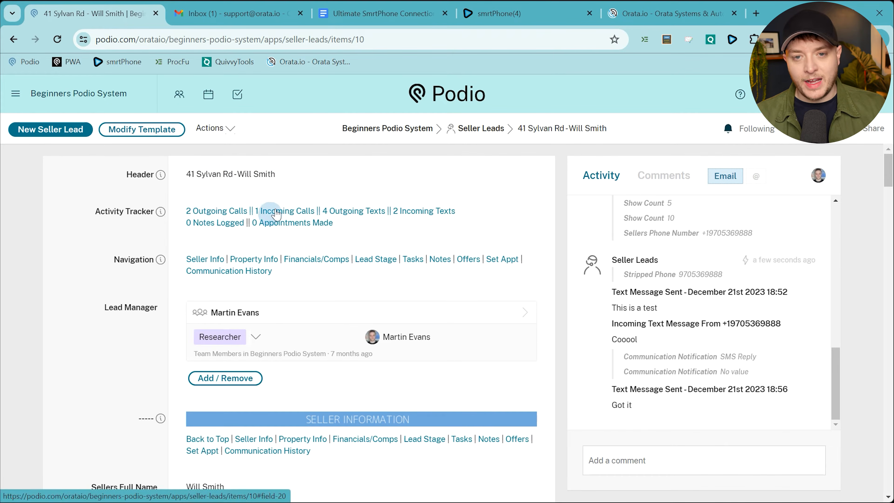
click(370, 128)
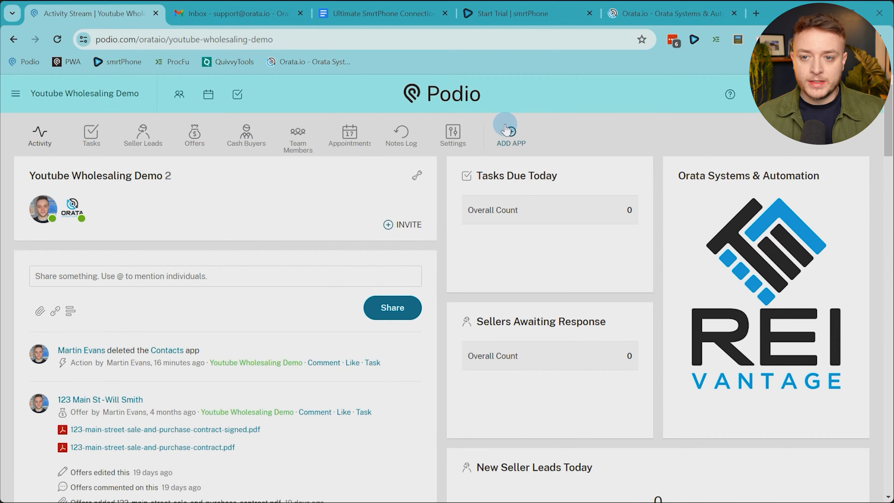
- Start a custom app named Contacts, with Contacts also as its item name
click(511, 133)
click(354, 190)
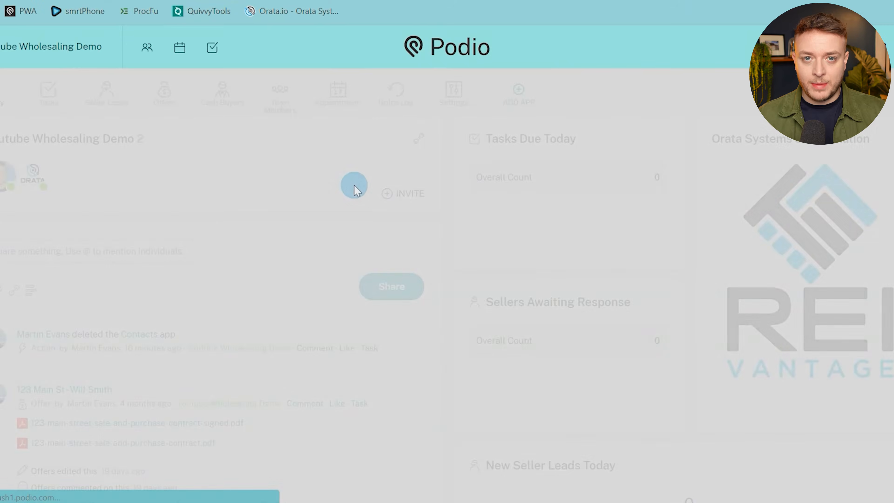
click(424, 141)
text(Contacts)
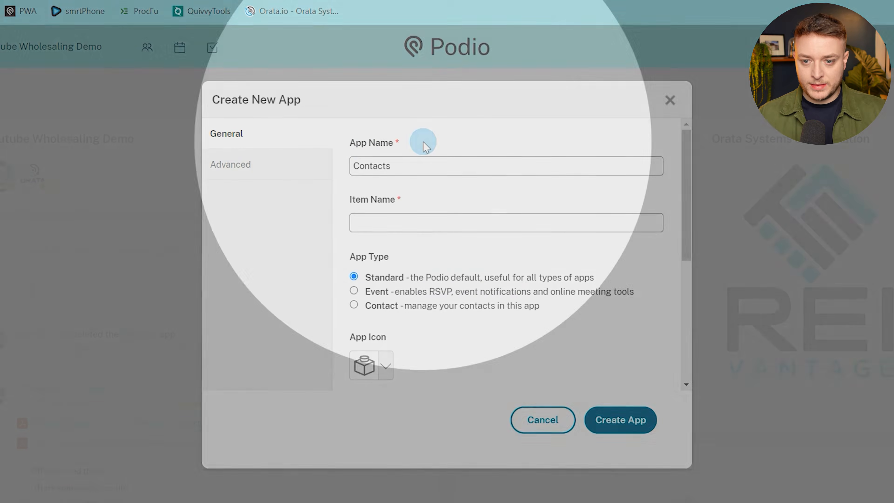
key(ctrl+a)
key(ctrl+c)
click(435, 221)
key(ctrl+v)
- Give the app the contact-book icon and Table (New Features) layout, then create it
click(393, 371)
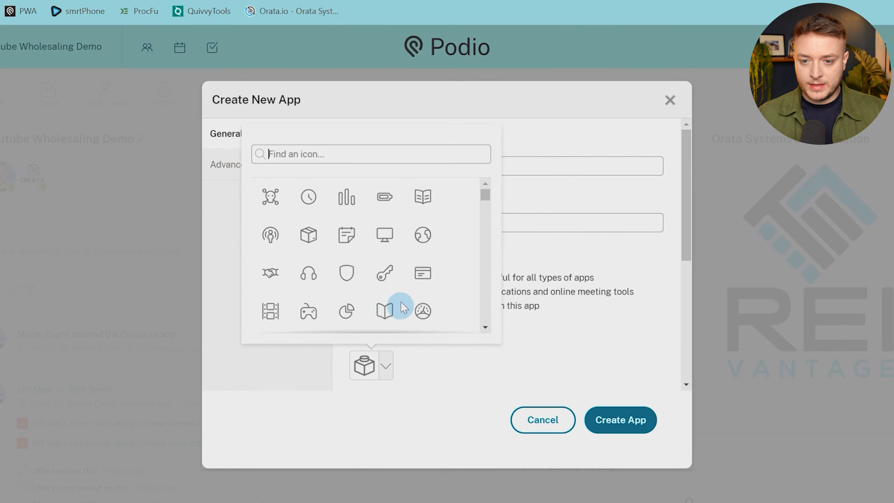
key(ctrl+v)
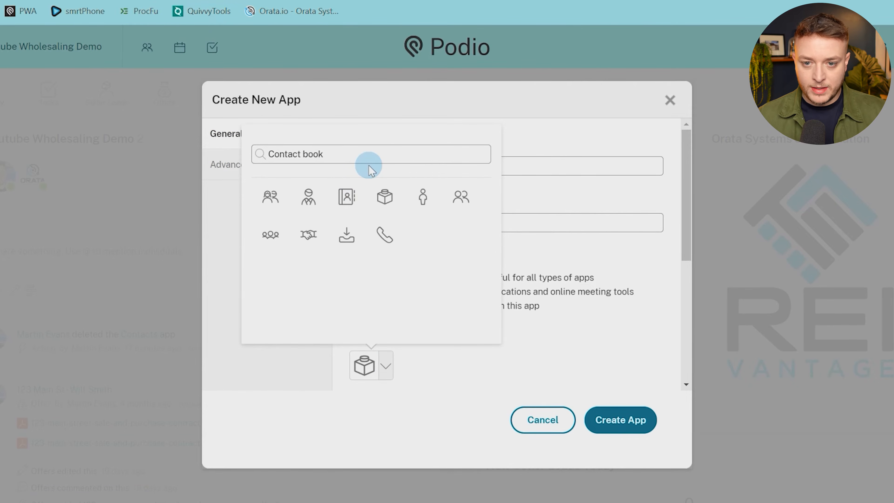
click(345, 196)
scroll(510, 332, down, 3)
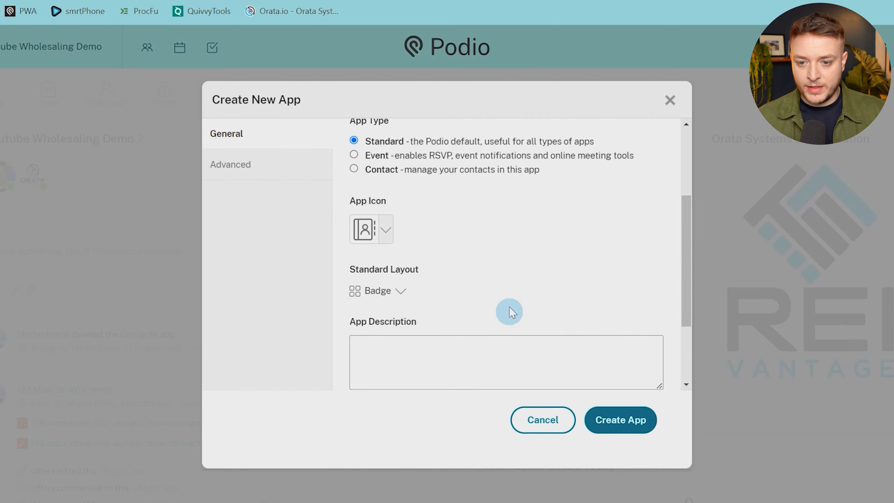
click(401, 291)
click(428, 358)
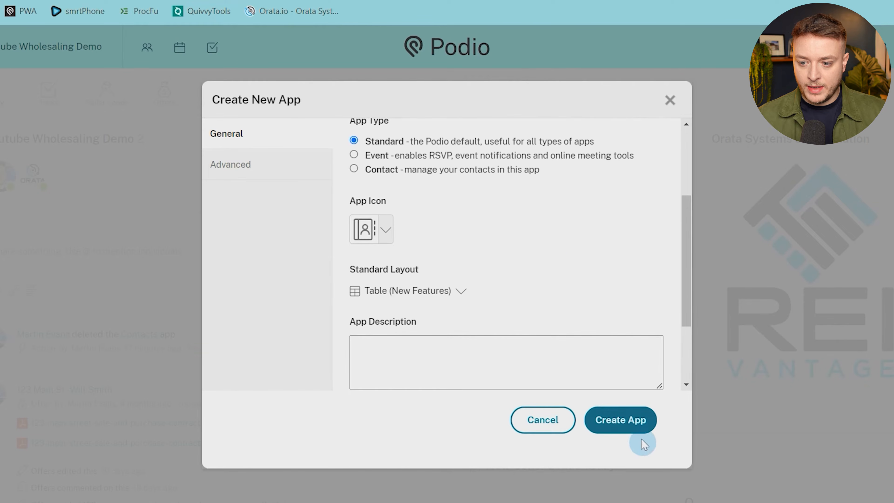
click(638, 423)
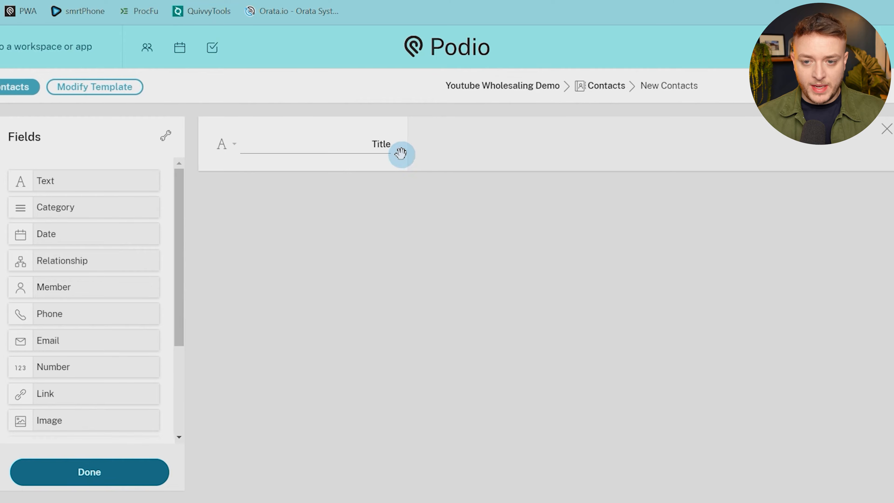
- Rename Title to Name and add Phone, Text and Relationship fields below it
click(376, 144)
text(Name)
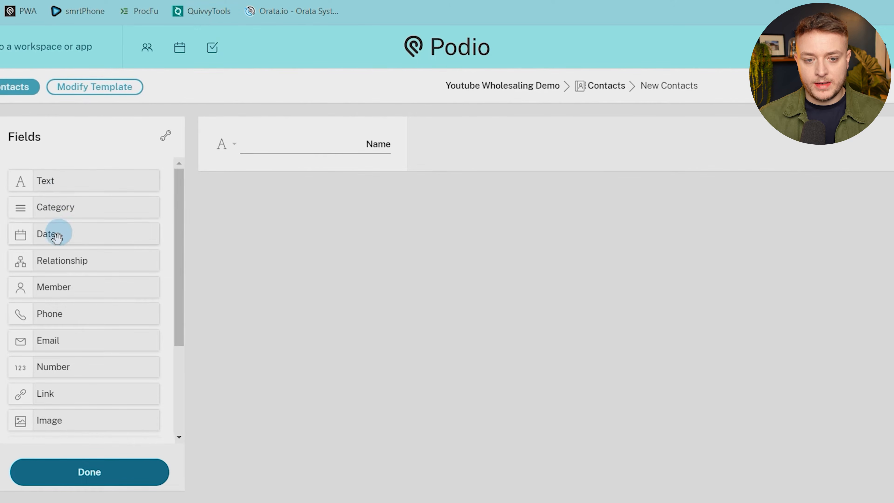
drag(50, 316, 288, 189)
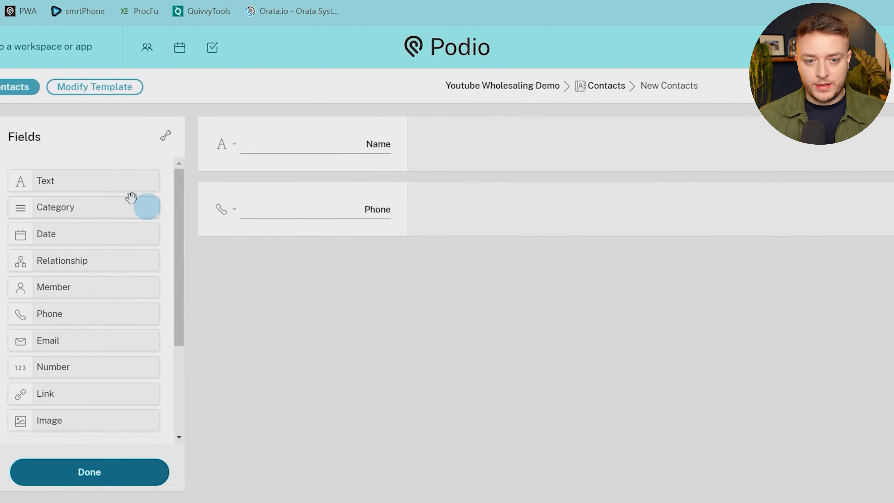
drag(84, 180, 268, 264)
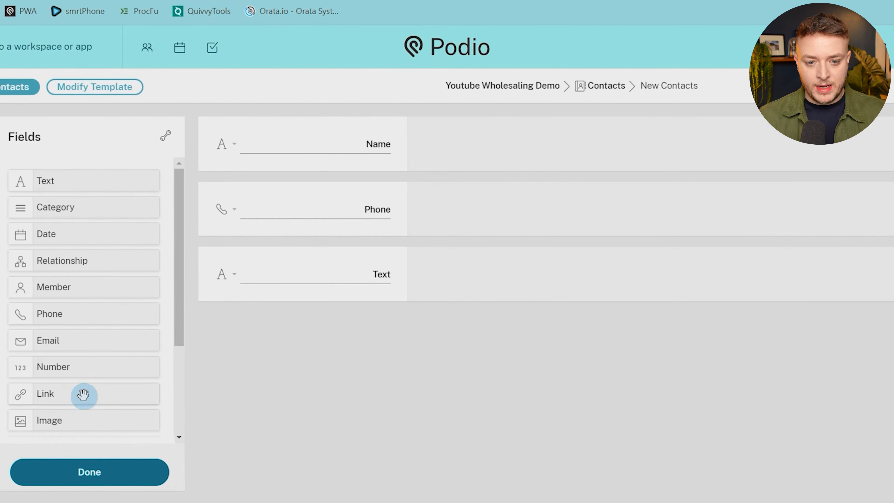
scroll(84, 326, down, 4)
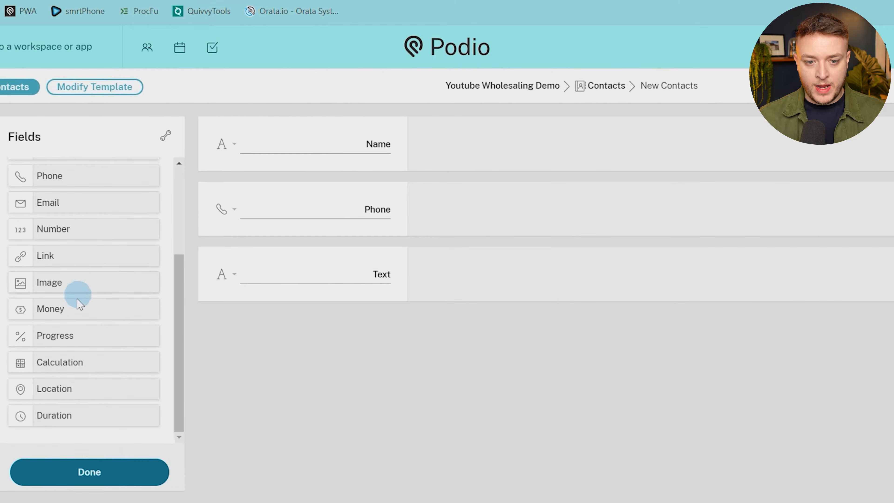
scroll(75, 298, up, 5)
drag(74, 262, 269, 340)
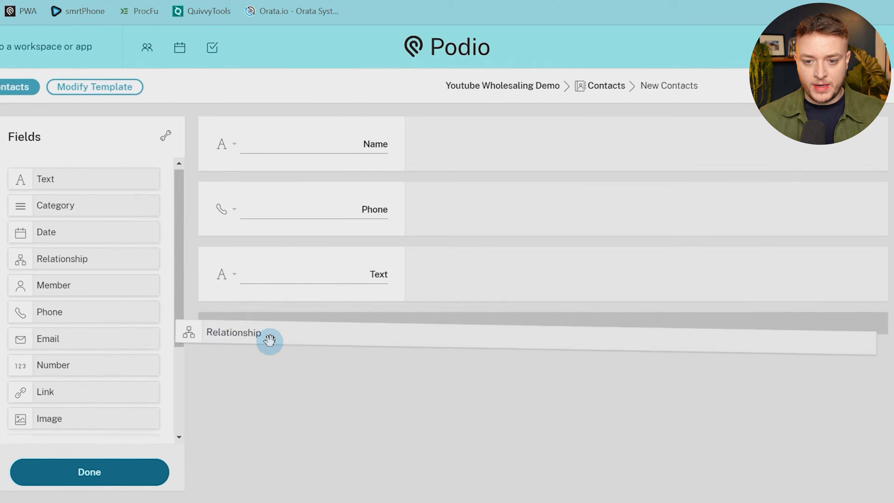
- Link the Relationship field to Seller Leads and Cash Buyers and label it Main Contact
click(579, 189)
text(seller)
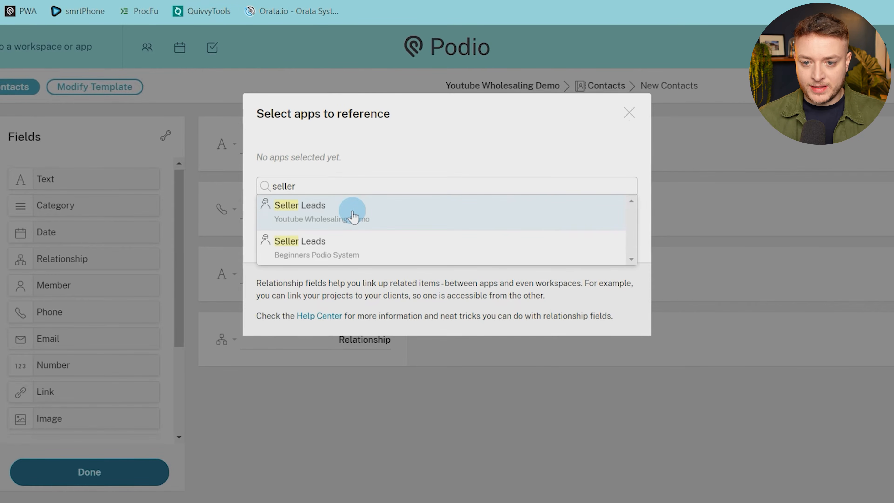
click(352, 212)
click(444, 185)
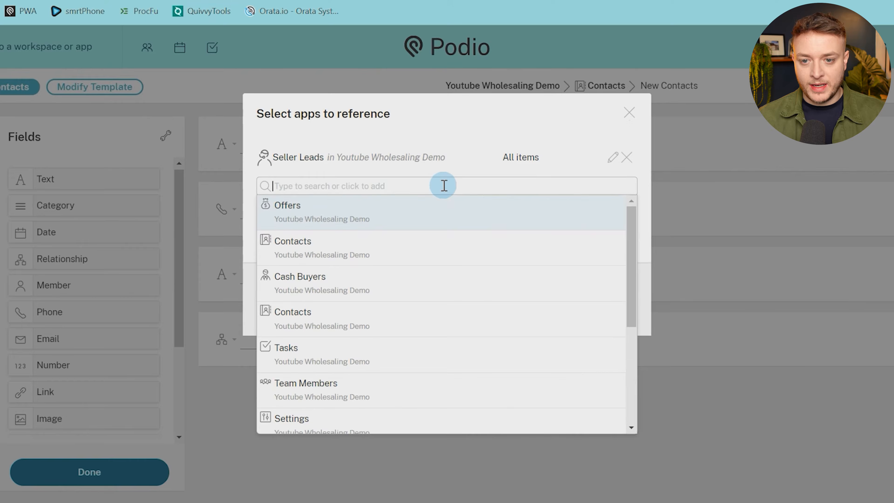
text(cash)
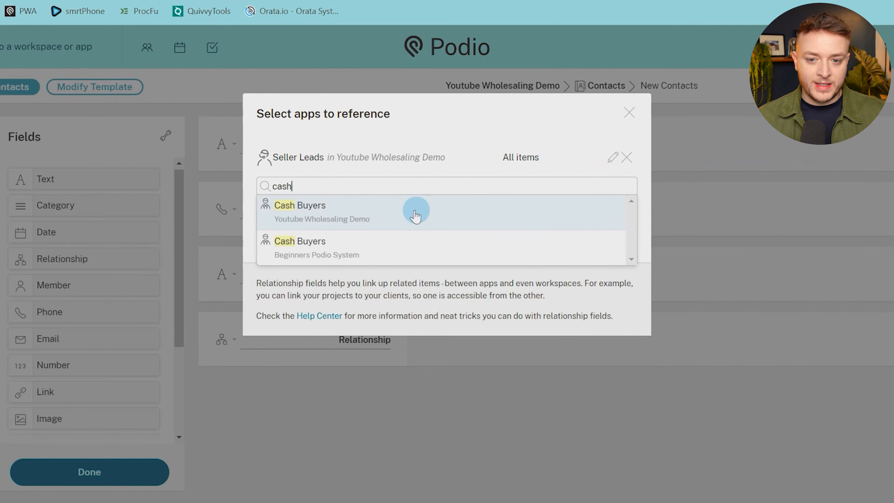
click(414, 213)
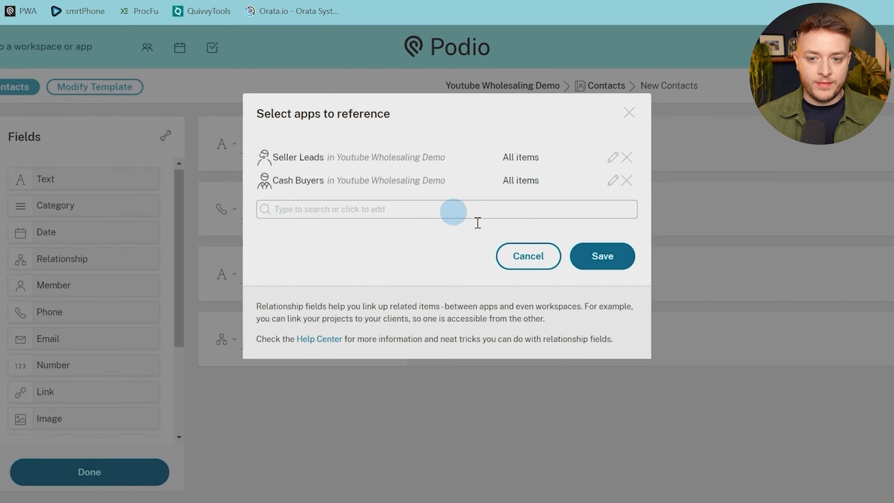
click(615, 261)
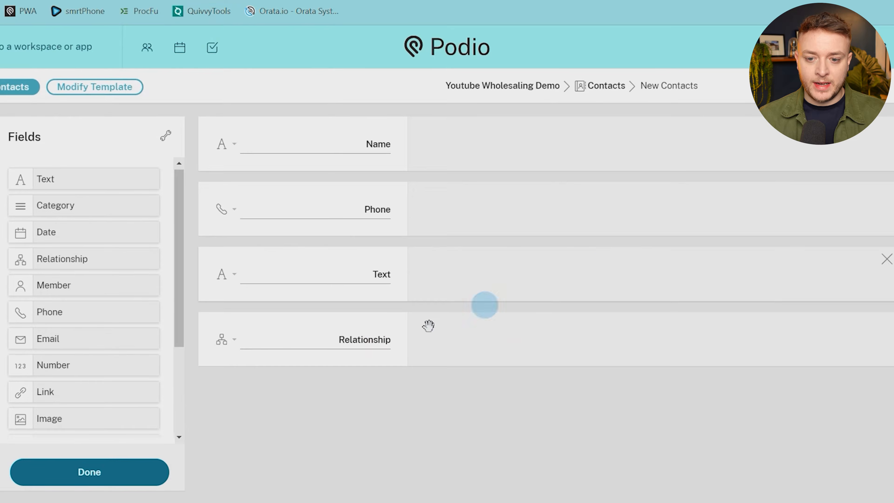
double_click(345, 342)
text(Main)
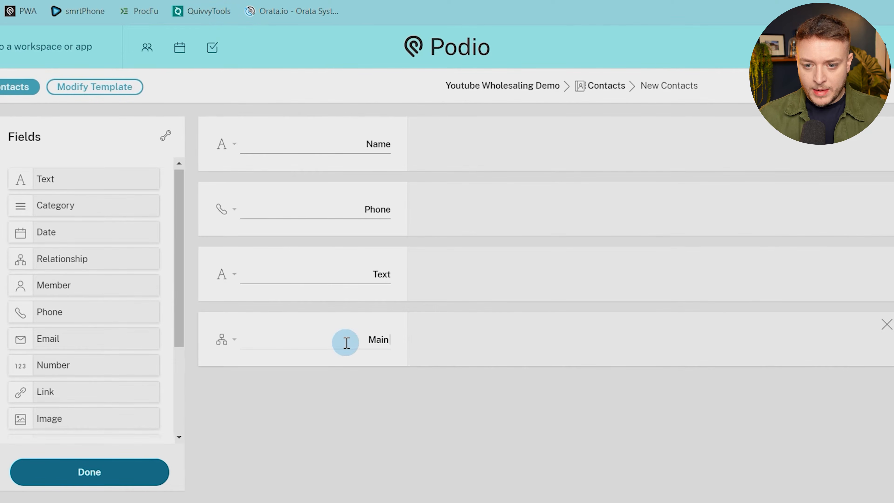
text( Contact)
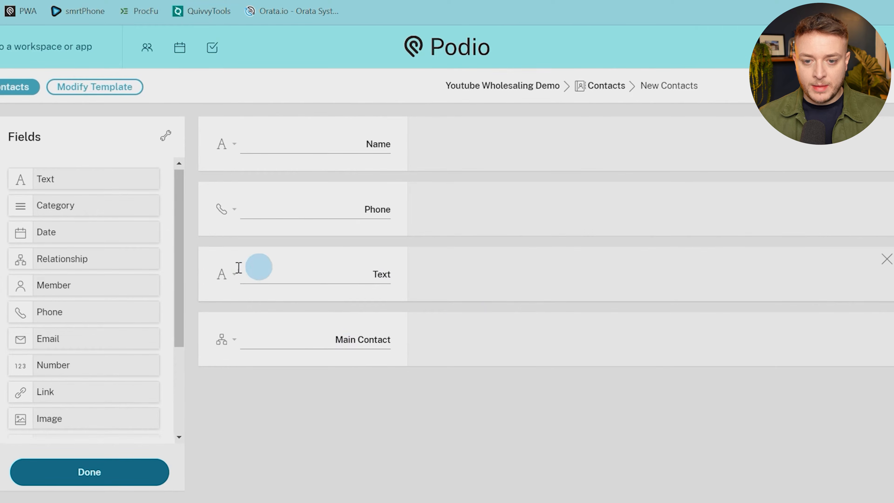
- Make the Text field multi-line and rename it Address
click(229, 276)
click(208, 405)
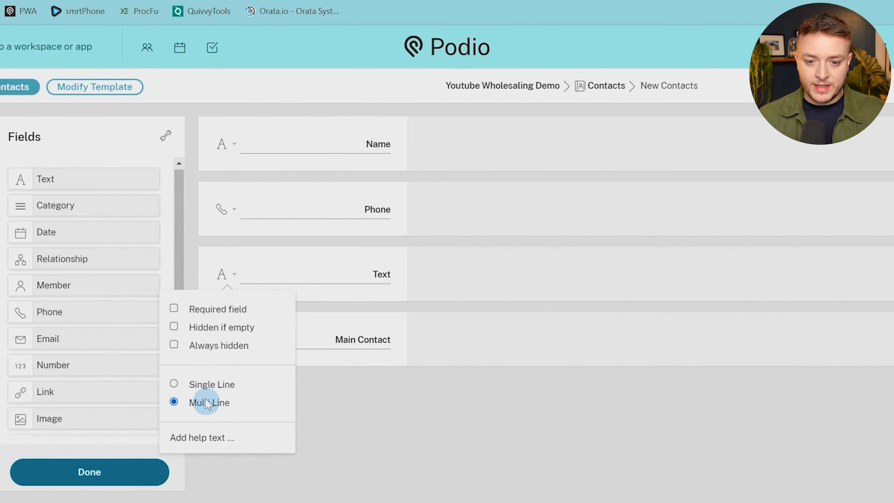
double_click(316, 274)
text(Address)
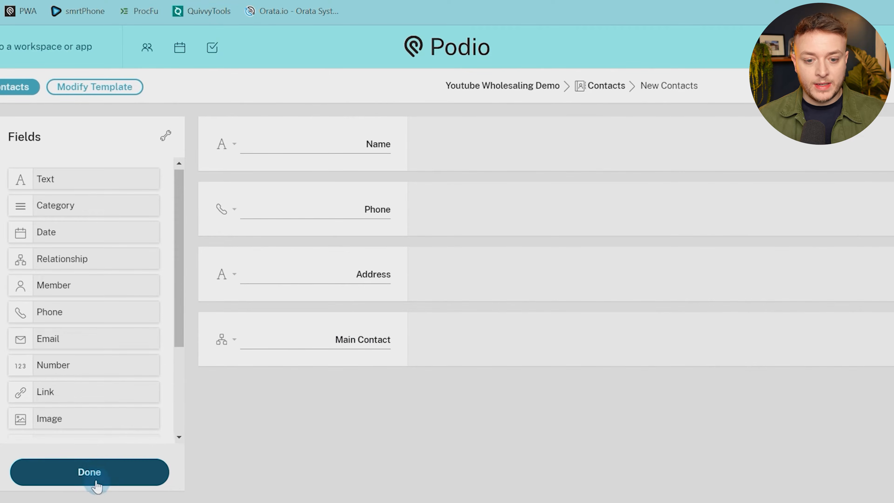
- Save the Contacts template and open the Seller Leads app
click(92, 475)
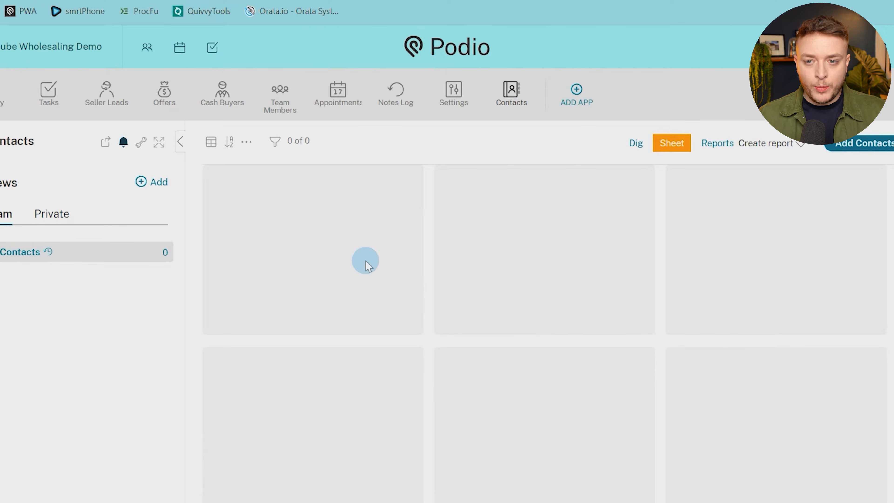
click(98, 109)
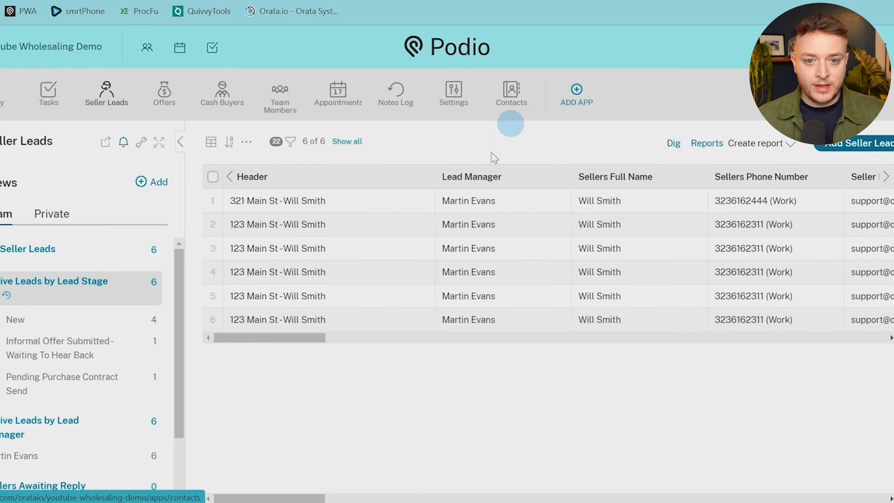
- Refresh the app list from Podio in Workflow Automation and show the Seller Leads flows
click(143, 143)
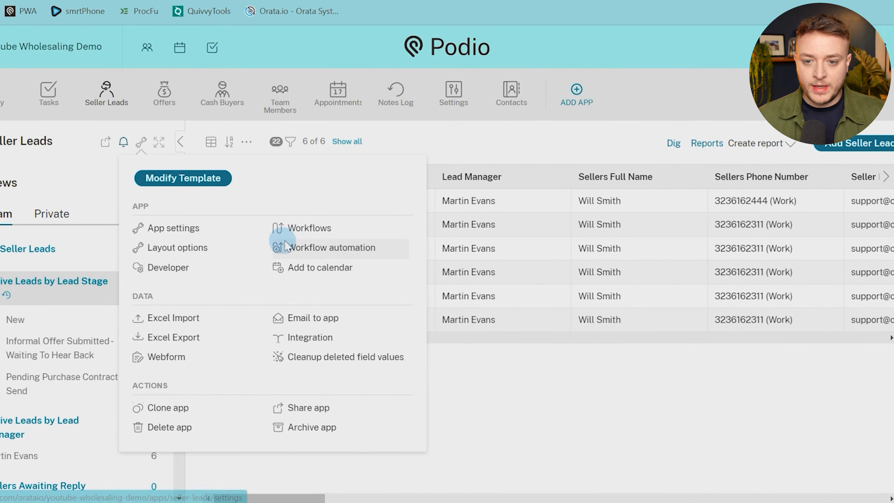
click(292, 249)
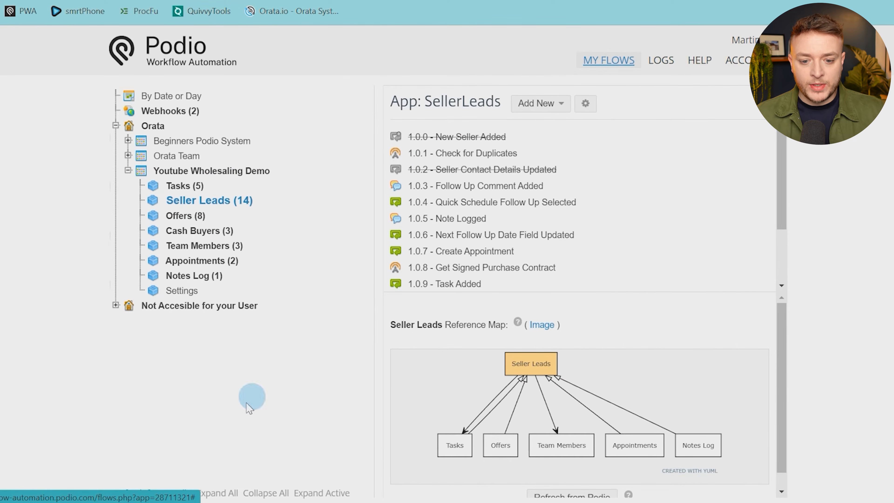
click(157, 493)
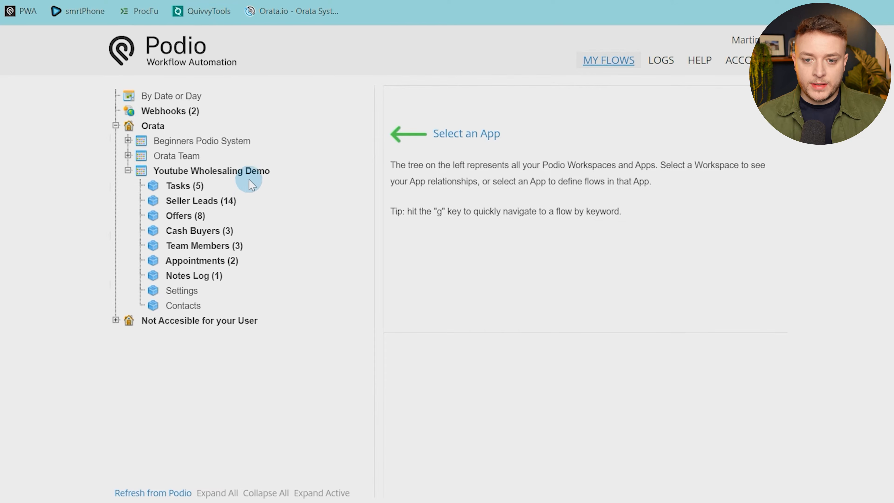
click(219, 200)
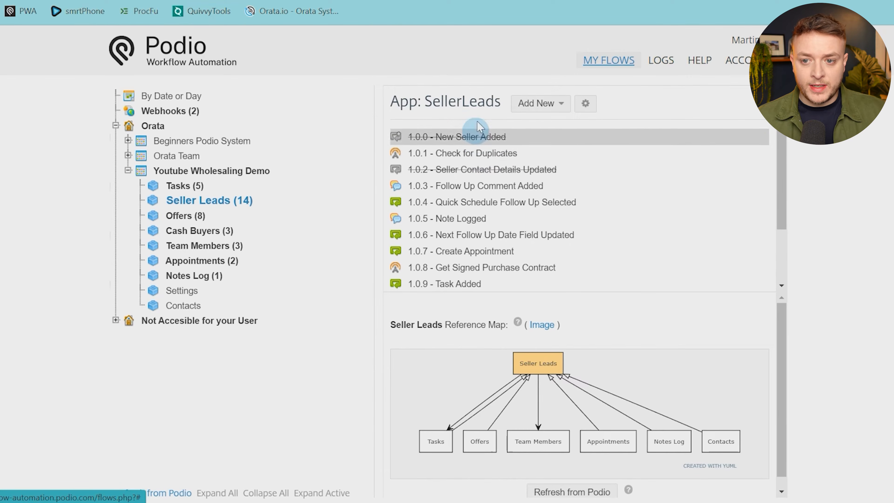
- Create a Seller Leads flow triggered on item creation, named '1.0.0 - New Item Created'
click(539, 106)
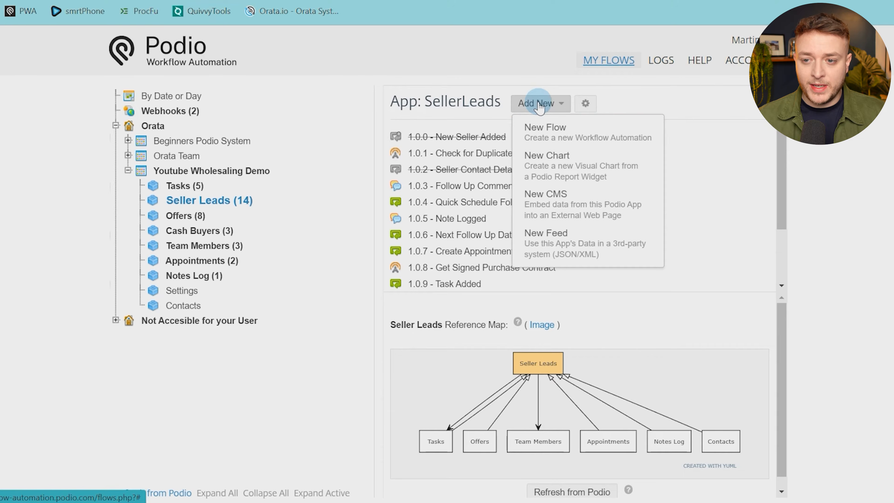
click(550, 130)
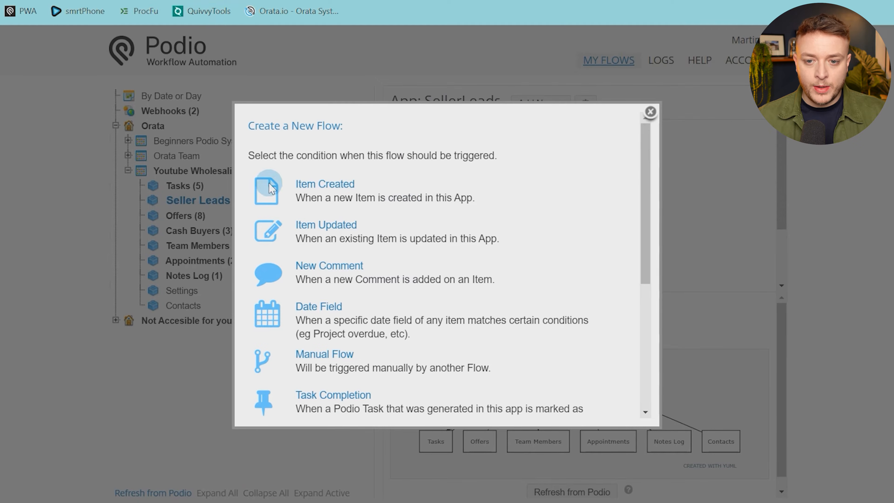
click(328, 187)
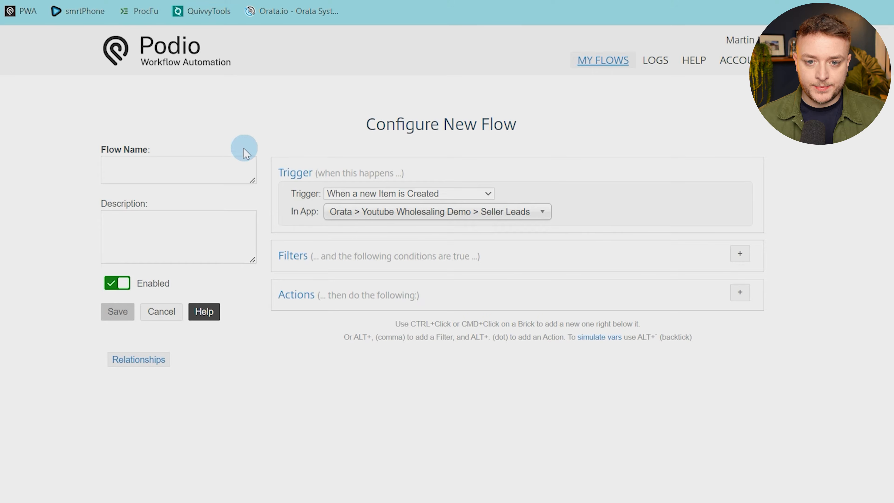
click(221, 157)
text(1.0.)
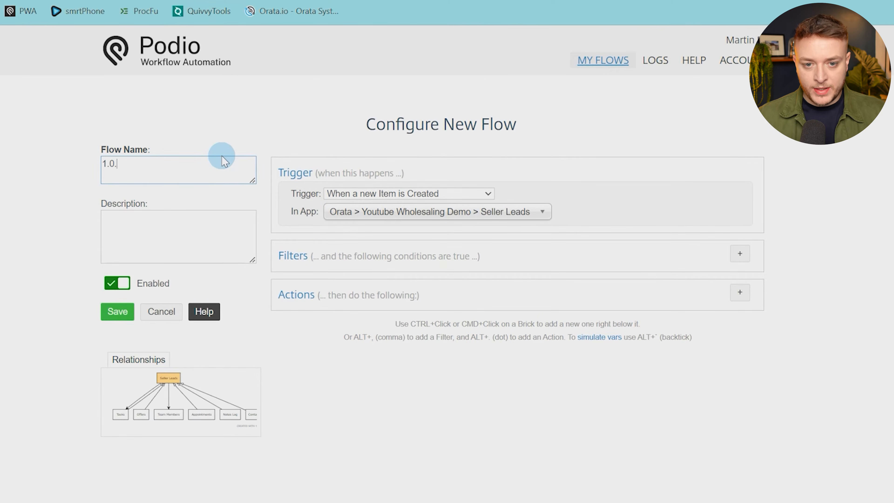
text(0 - New ITem)
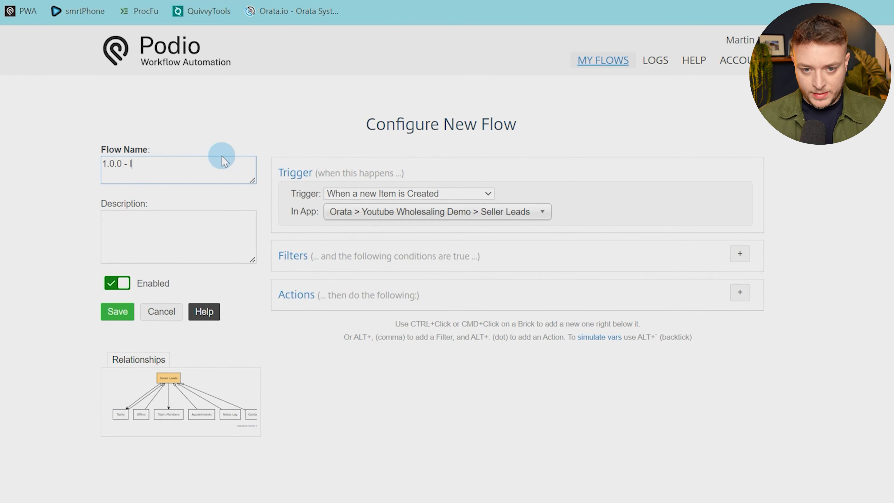
key(BackSpace)
key(BackSpace)
key(BackSpace)
text(tem Created)
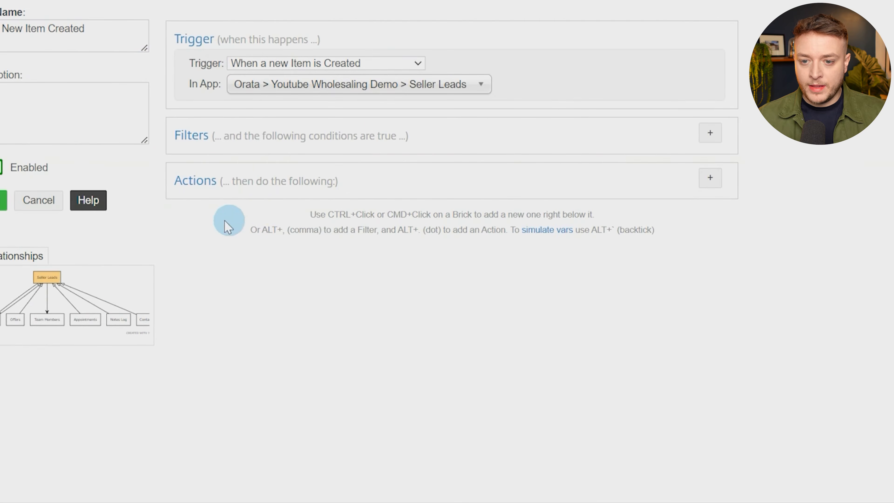
- Add a Create Item action targeting the Youtube Wholesaling Demo Contacts app
click(710, 177)
text(cre)
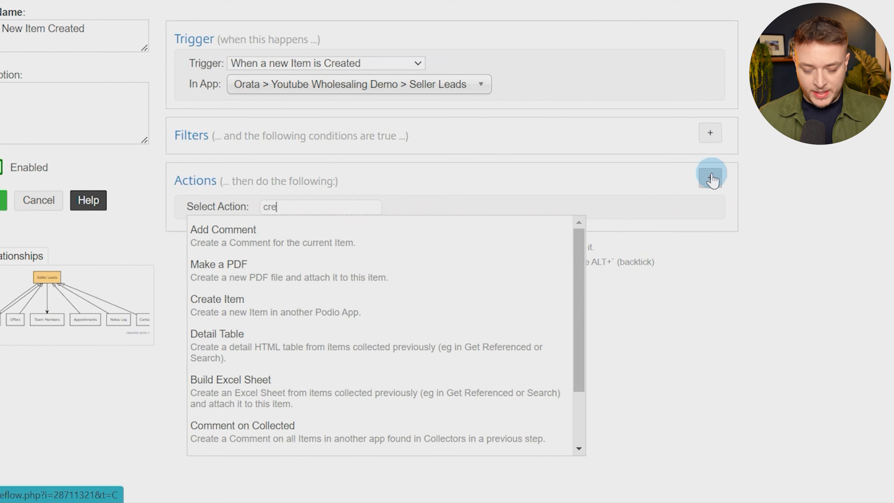
text(ate)
key(Down)
key(Down)
key(Down)
key(Return)
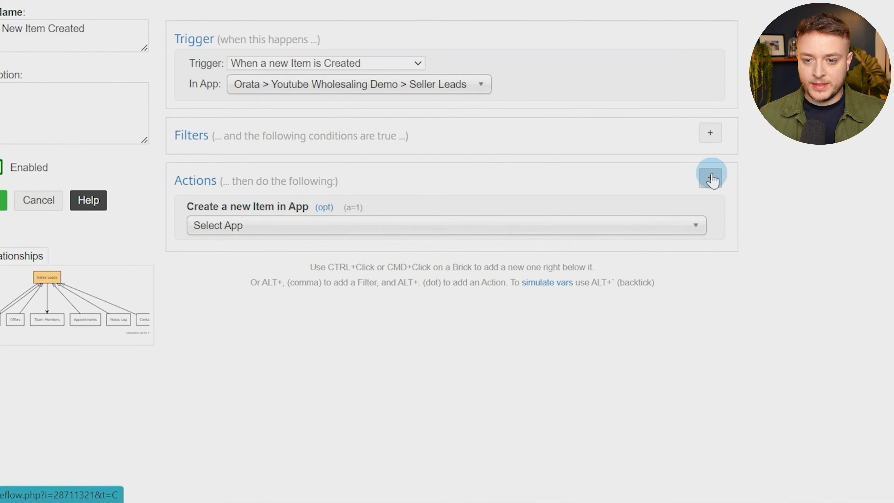
click(620, 227)
text(con)
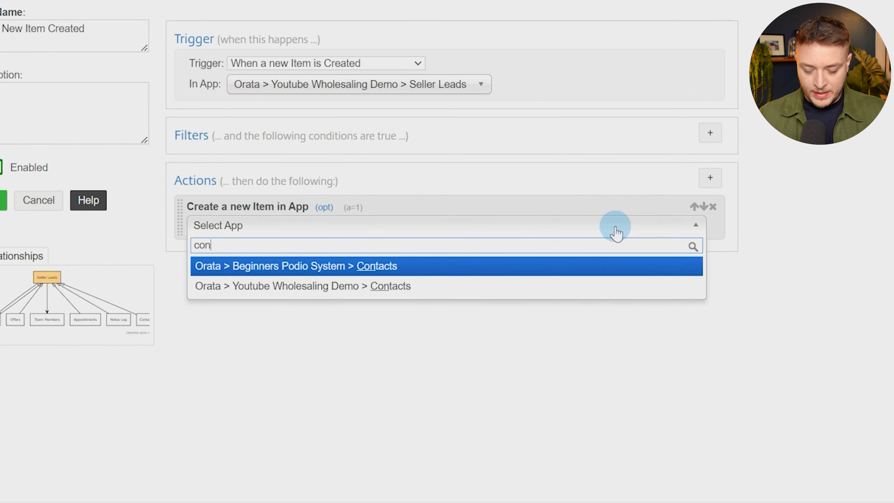
click(451, 285)
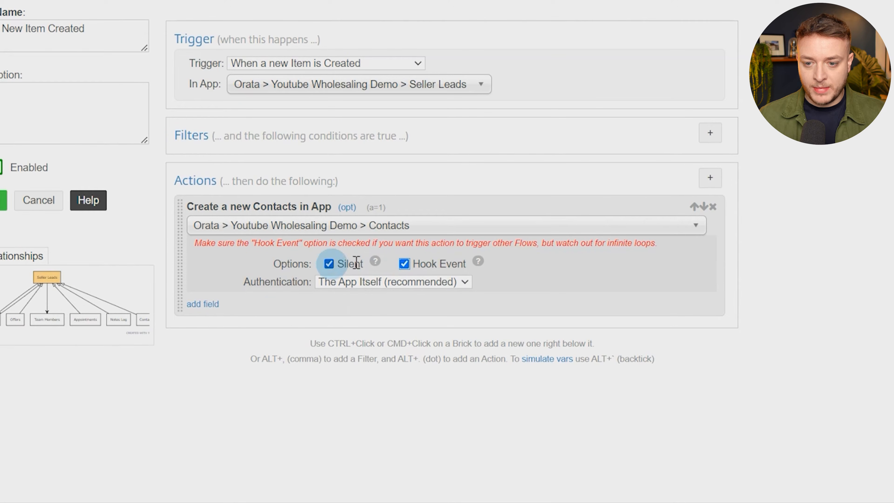
- Add four field rows mapped to Name, Phone, Address and Main Contact
click(215, 304)
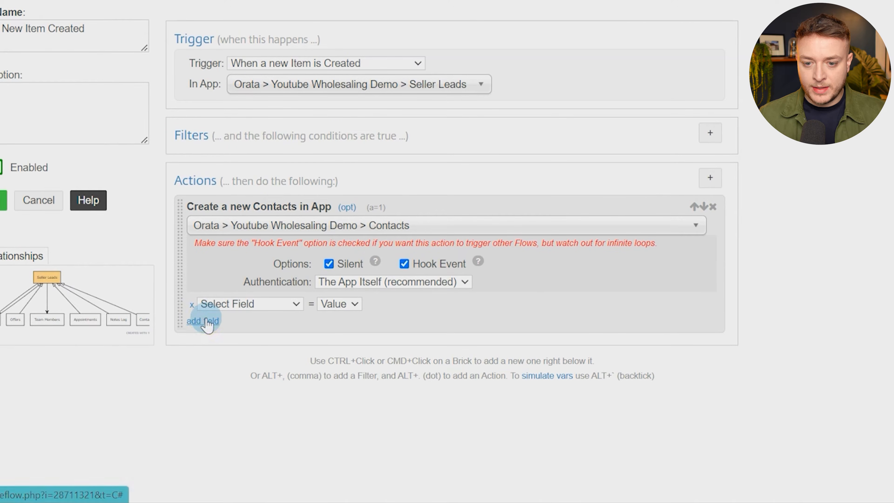
click(211, 320)
click(211, 338)
click(211, 355)
click(259, 301)
click(267, 329)
click(286, 328)
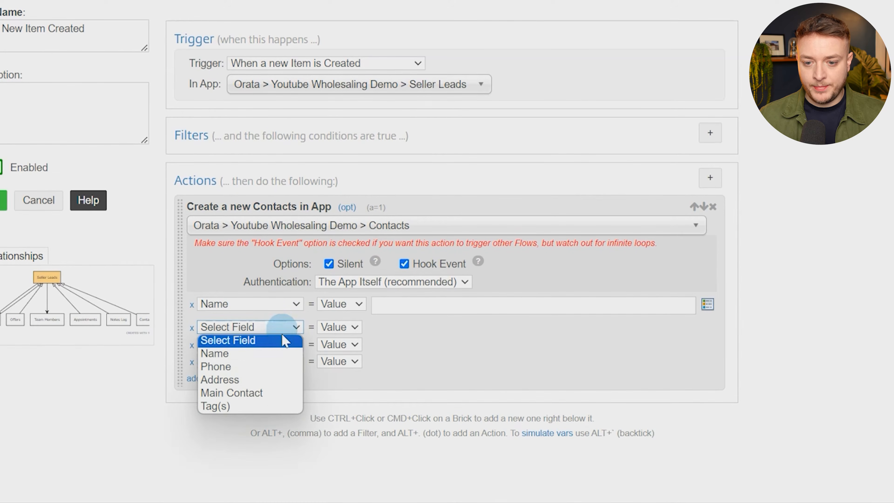
click(265, 366)
click(259, 350)
click(259, 404)
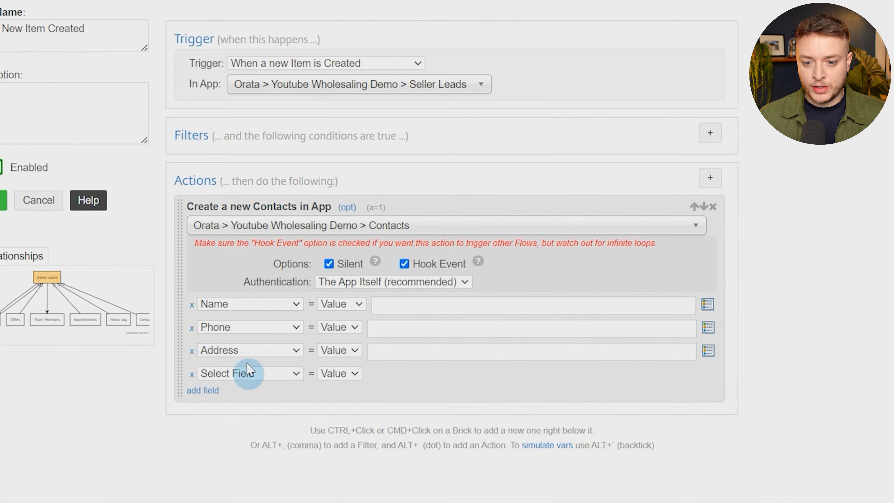
click(259, 372)
click(261, 438)
click(409, 282)
click(523, 295)
- Fill Name, Phone and Address with the seller's full name, phone and property address tokens
click(489, 302)
key(alt+t)
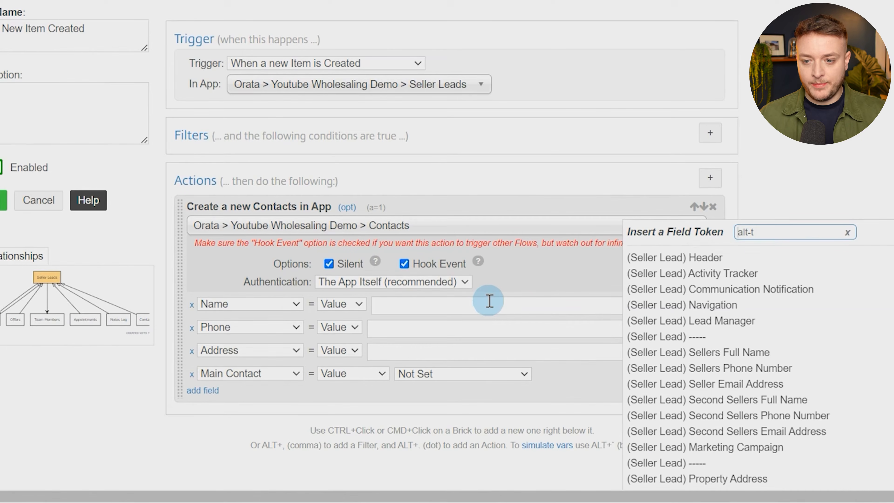
click(696, 353)
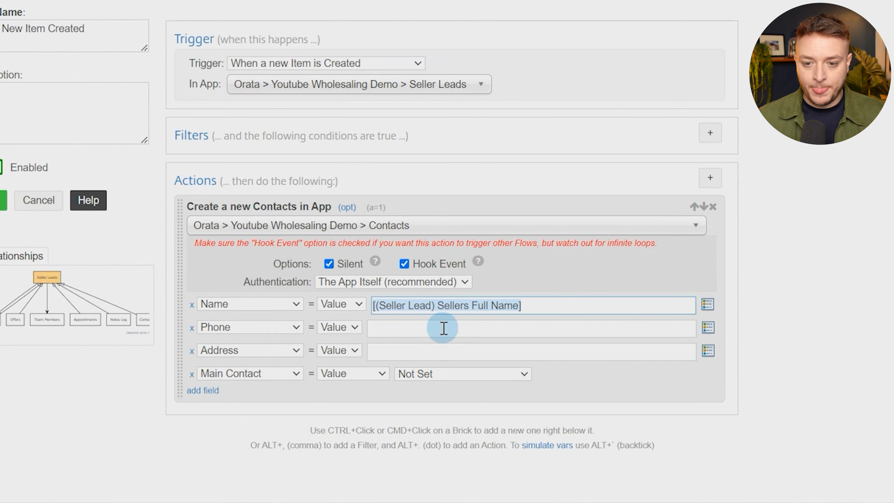
key(alt+t)
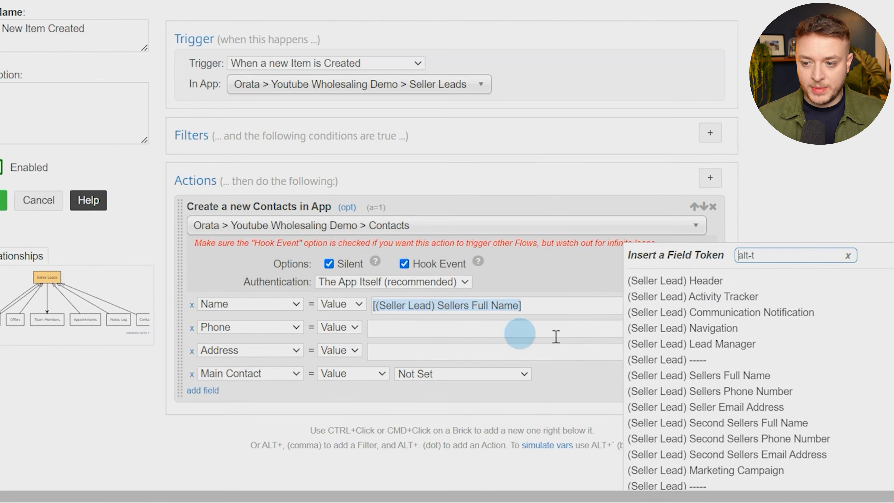
click(726, 393)
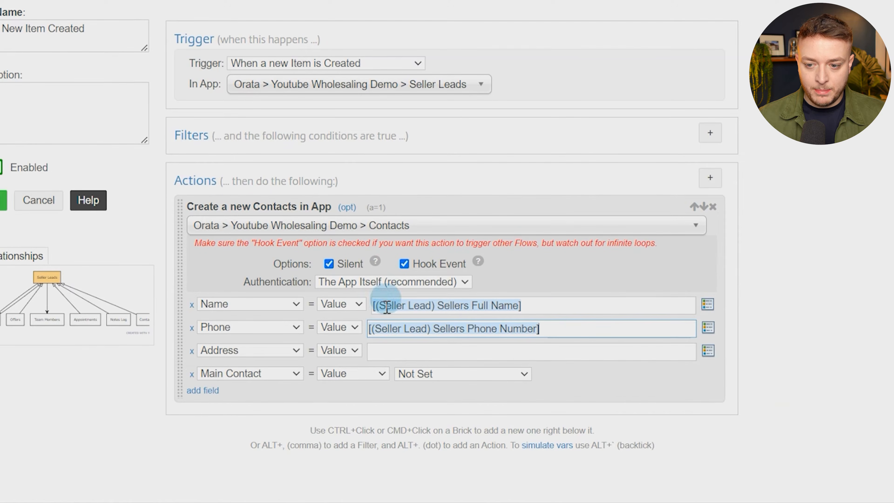
click(406, 348)
key(alt+t)
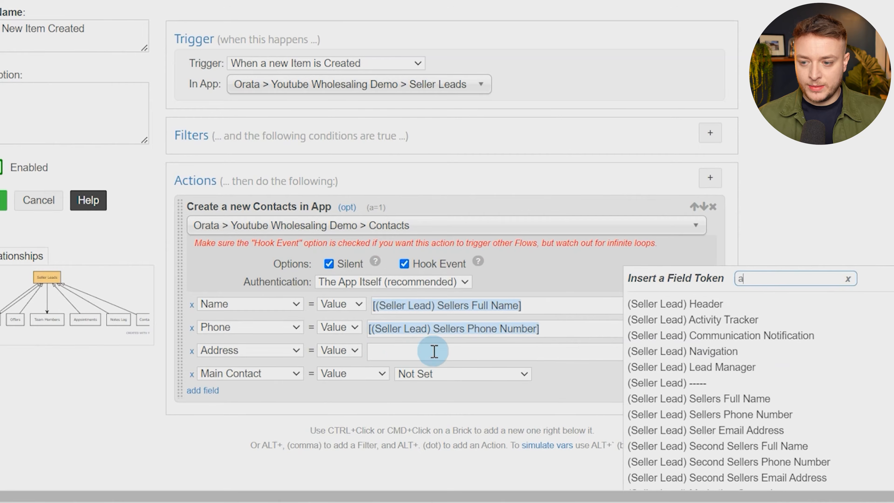
text(proop)
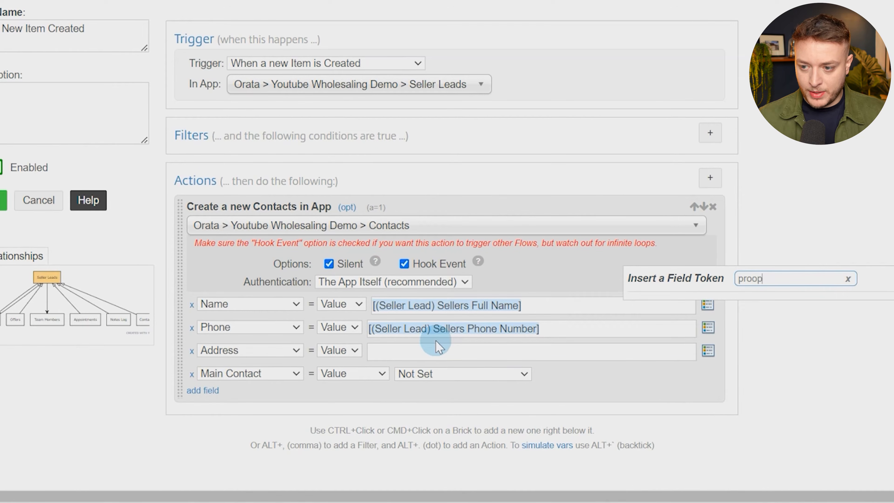
key(BackSpace)
key(BackSpace)
text(p)
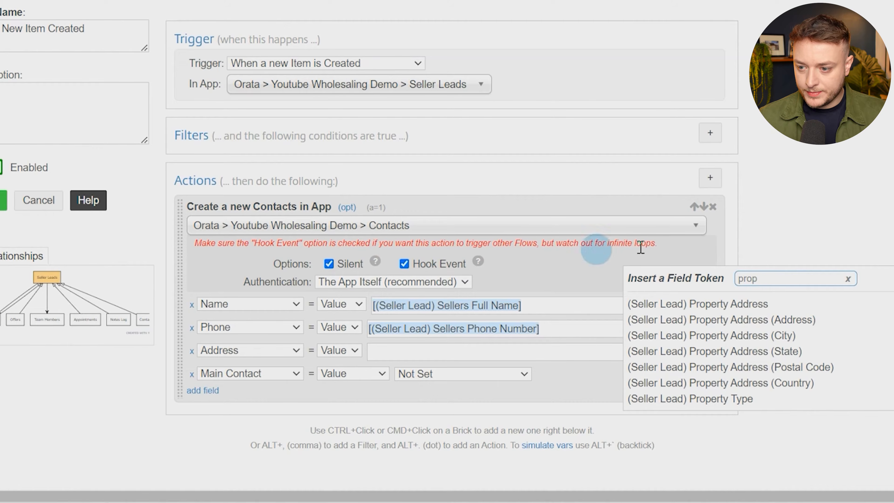
click(734, 307)
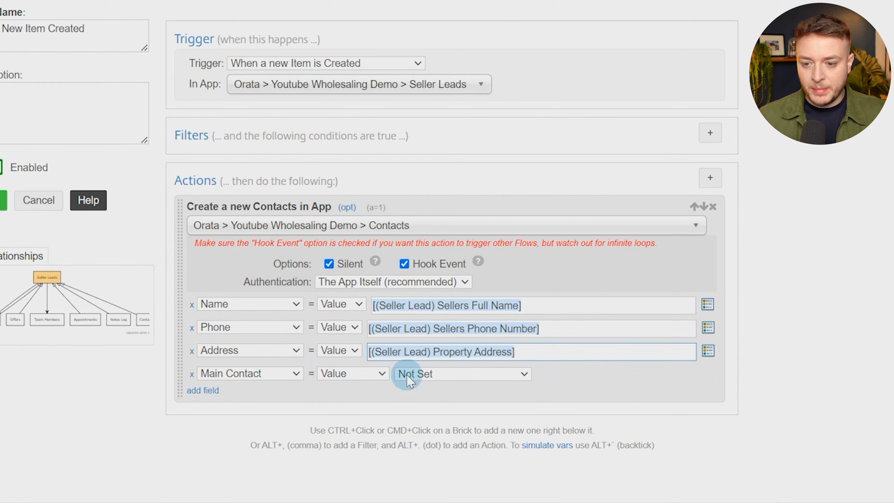
- Link Main Contact to the current seller lead and save the flow
click(423, 379)
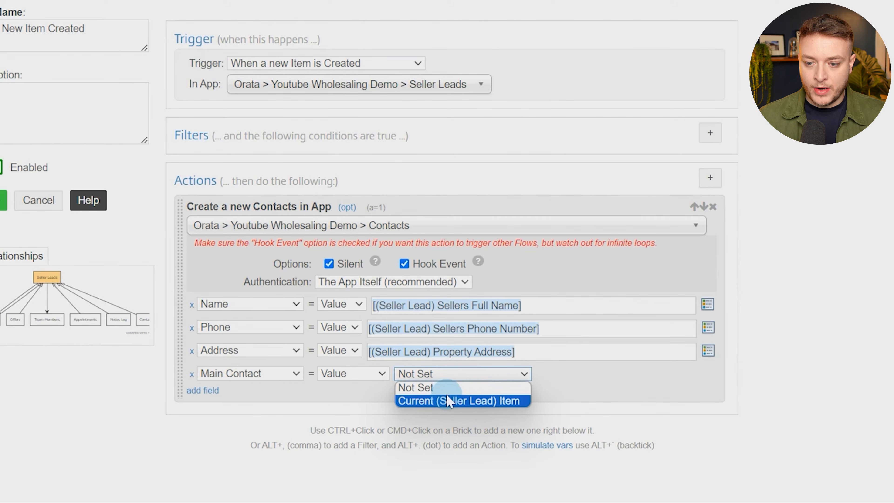
click(460, 401)
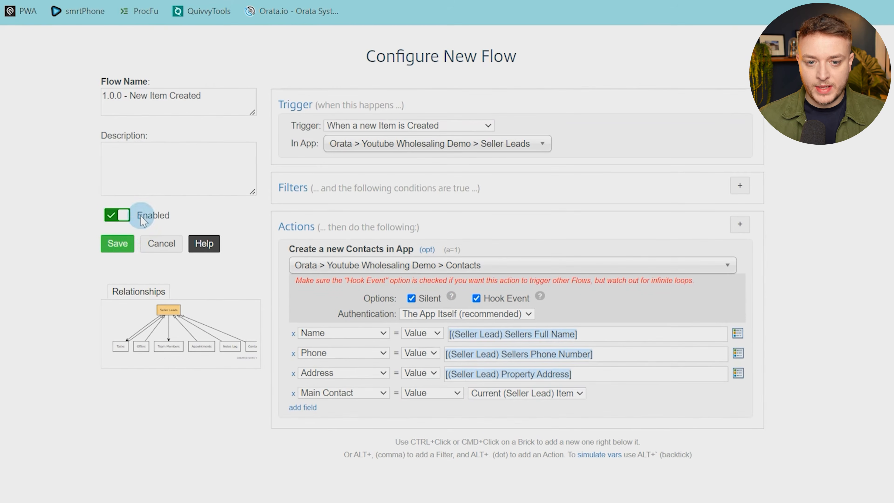
click(119, 243)
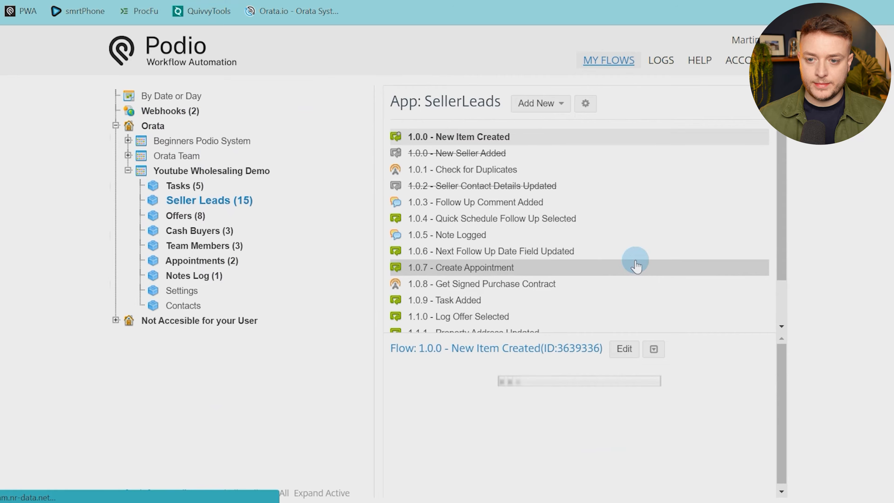
- Start a new Seller Leads flow triggered on item update, naming it for contact details updated
click(556, 111)
click(562, 129)
click(338, 226)
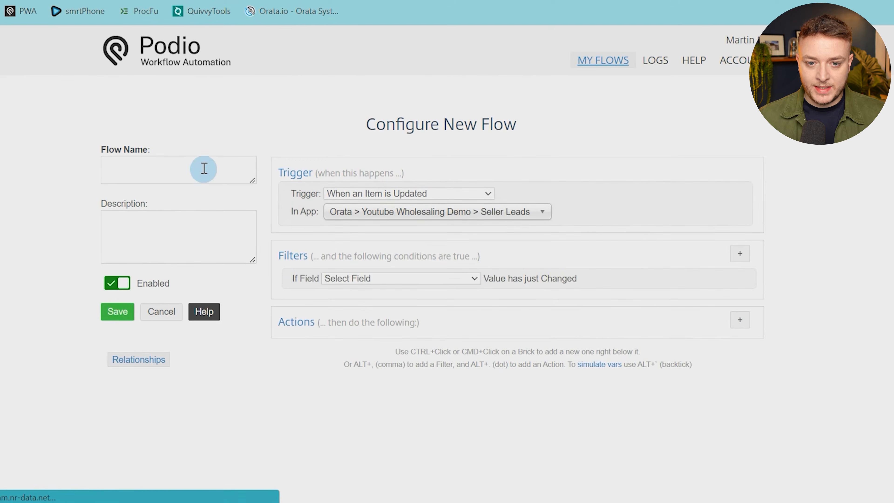
click(203, 165)
text(1.0.2 - Contact Details Updated)
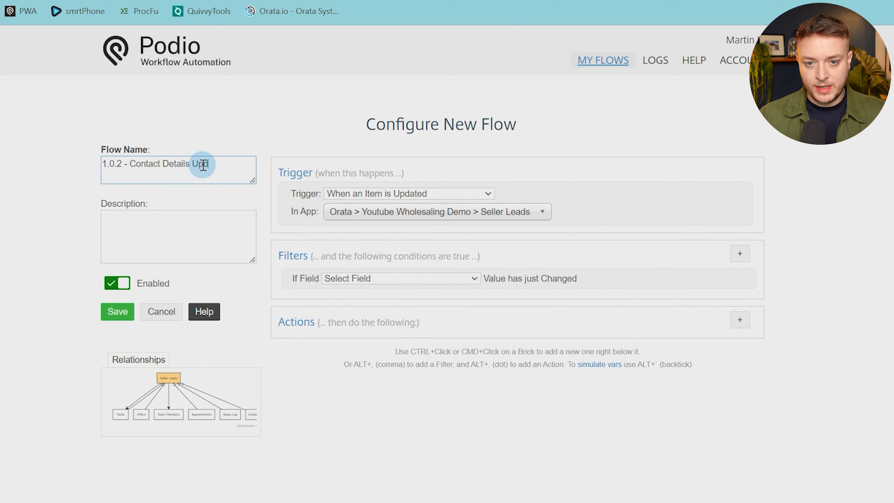
- Add Field Changed filters for Sellers Full Name, Sellers Phone Number and Property Address
click(458, 279)
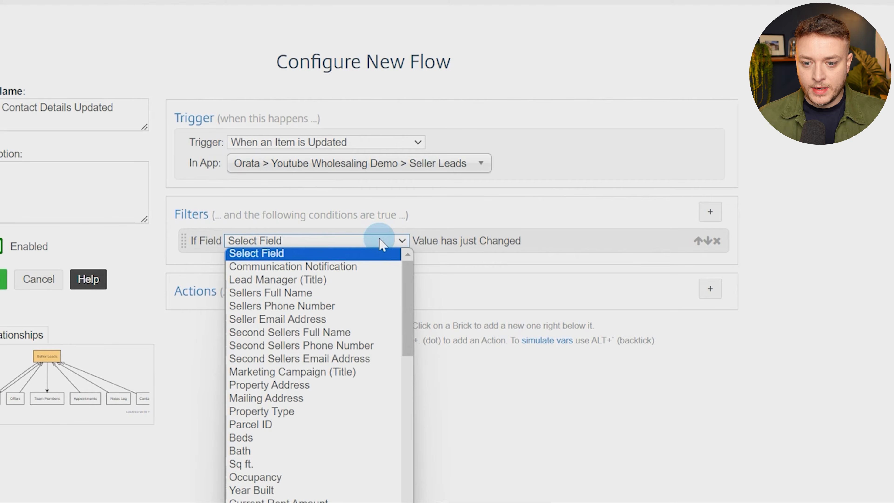
click(321, 295)
click(709, 213)
click(265, 304)
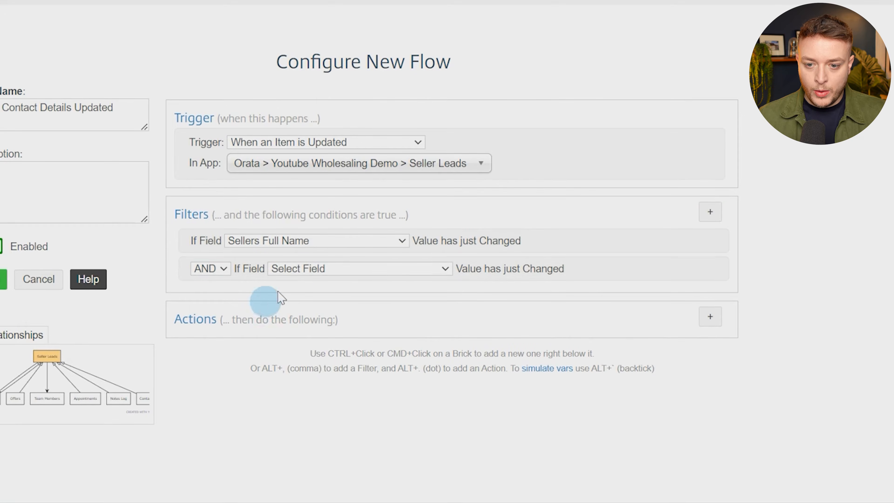
click(325, 270)
click(338, 333)
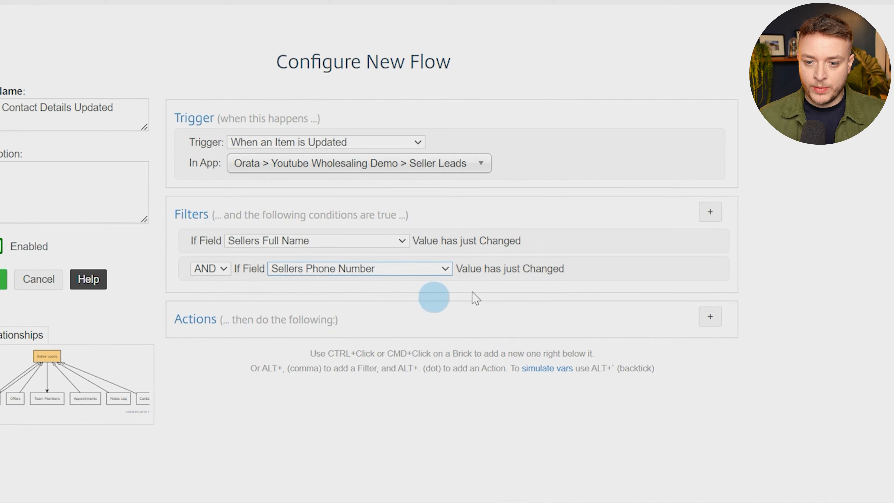
click(710, 211)
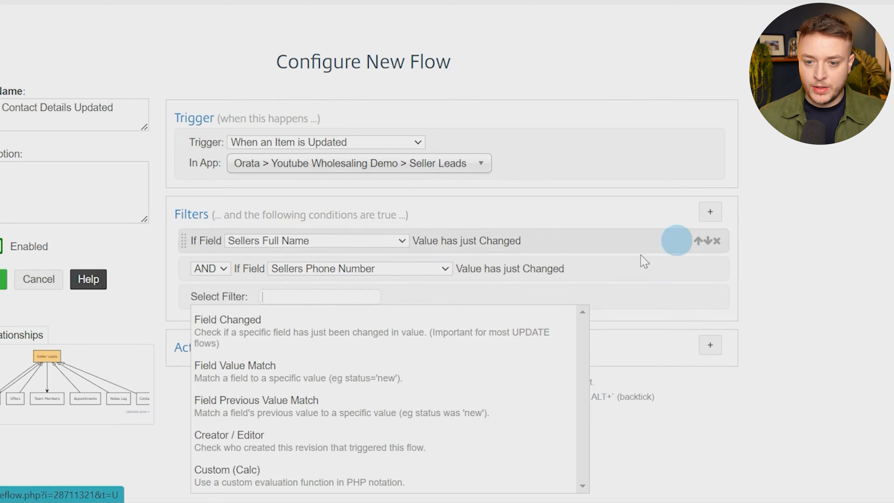
click(293, 334)
click(278, 296)
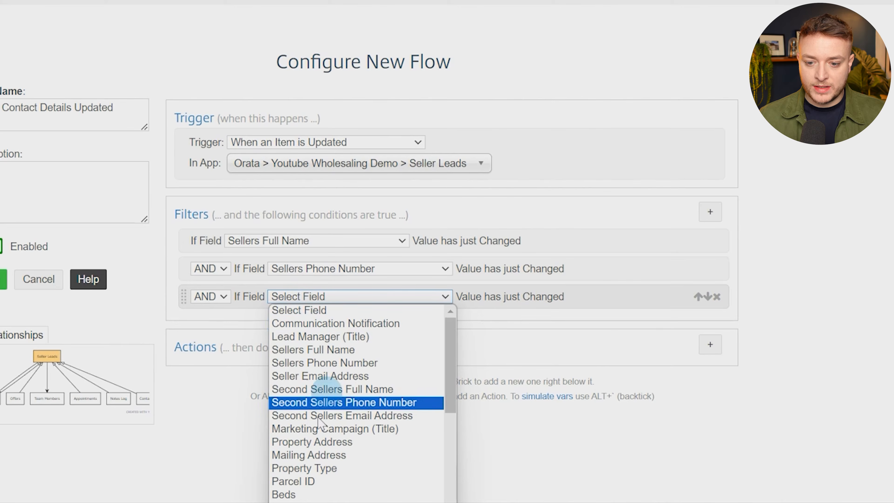
click(306, 442)
- Combine the second and third filters with OR
click(224, 268)
click(218, 295)
click(224, 296)
click(222, 324)
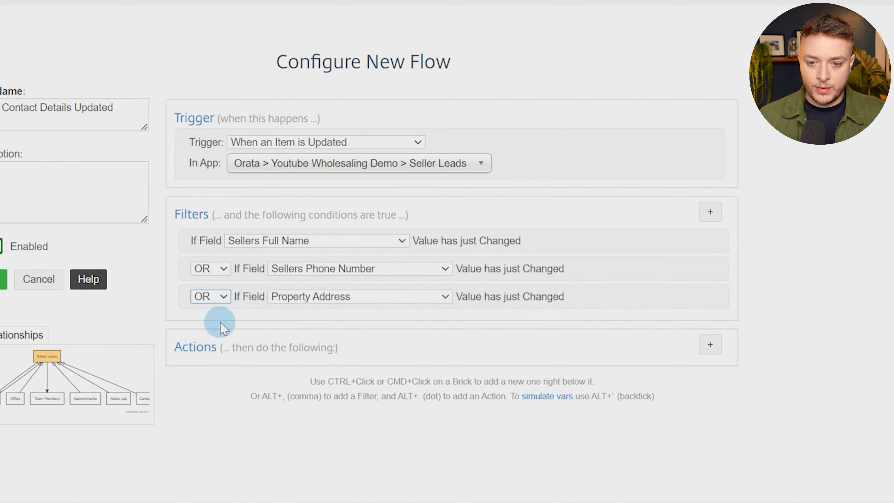
click(711, 345)
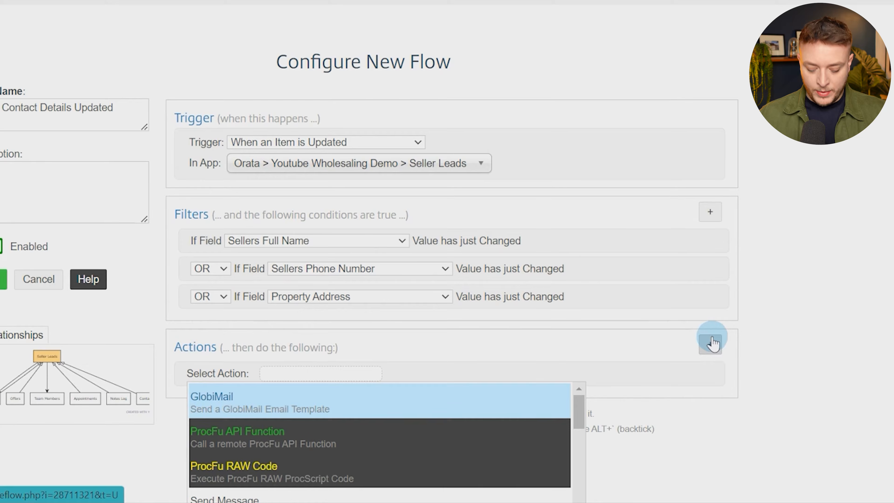
- Add a Get Referenced Item(s) action: app Contacts, direction REVERSE, field Main Contact
text(get refe)
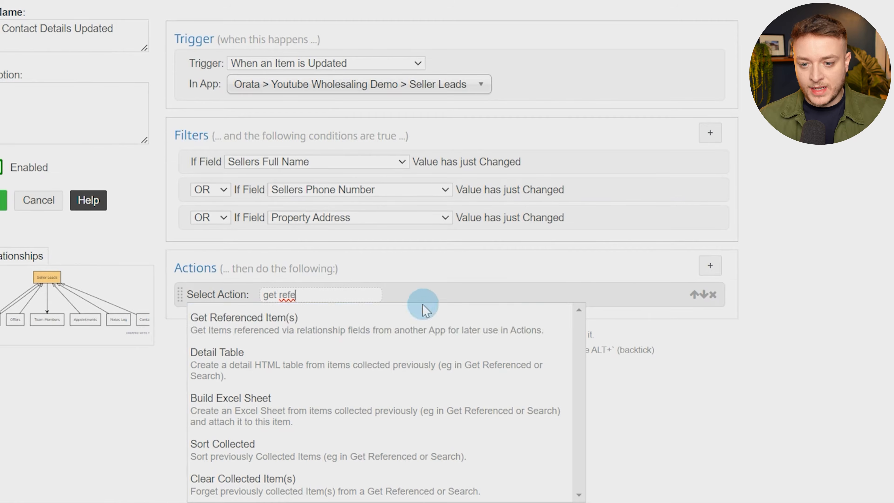
click(247, 318)
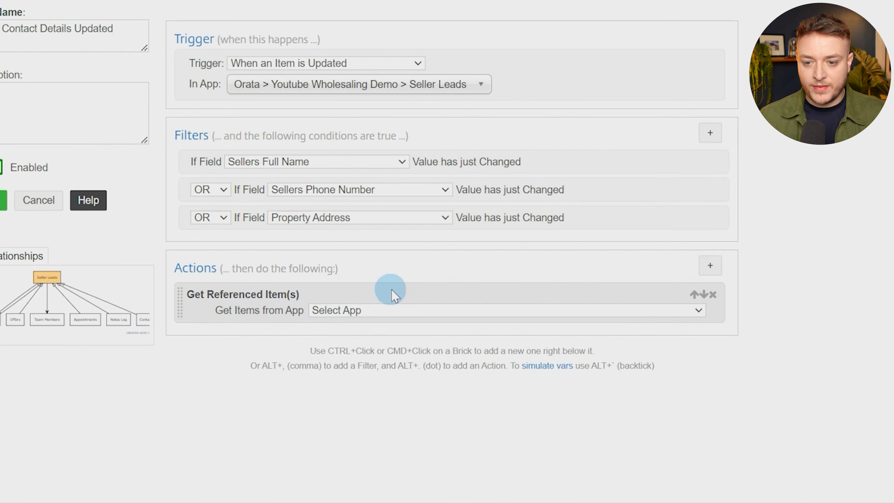
click(417, 312)
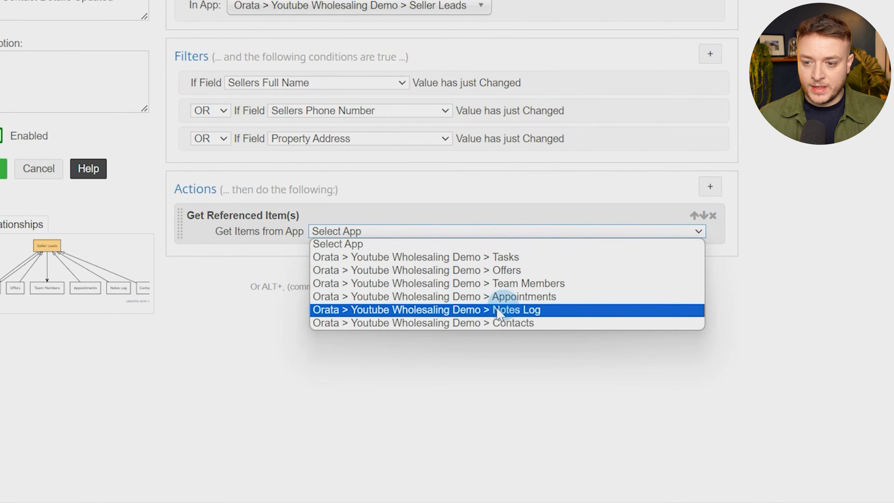
click(456, 323)
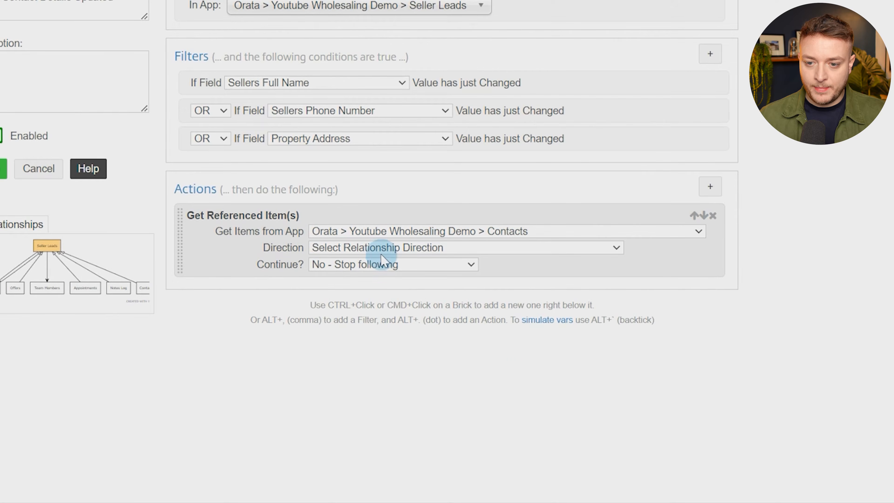
click(376, 248)
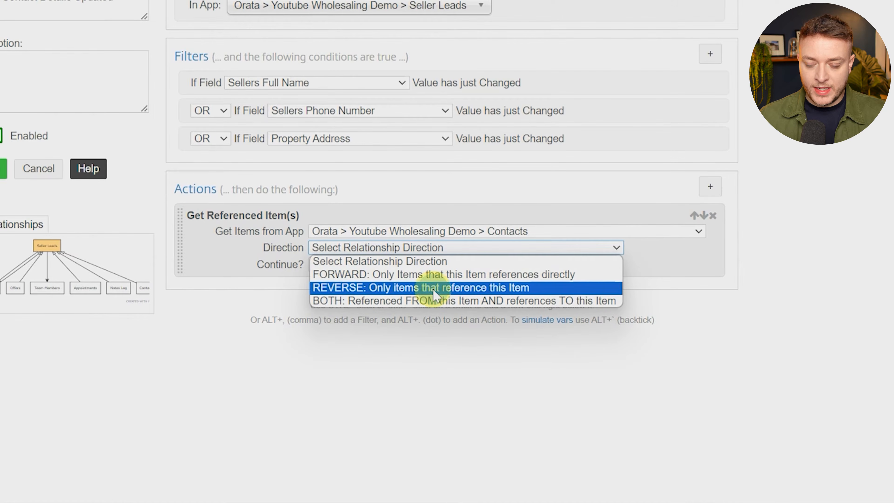
click(435, 295)
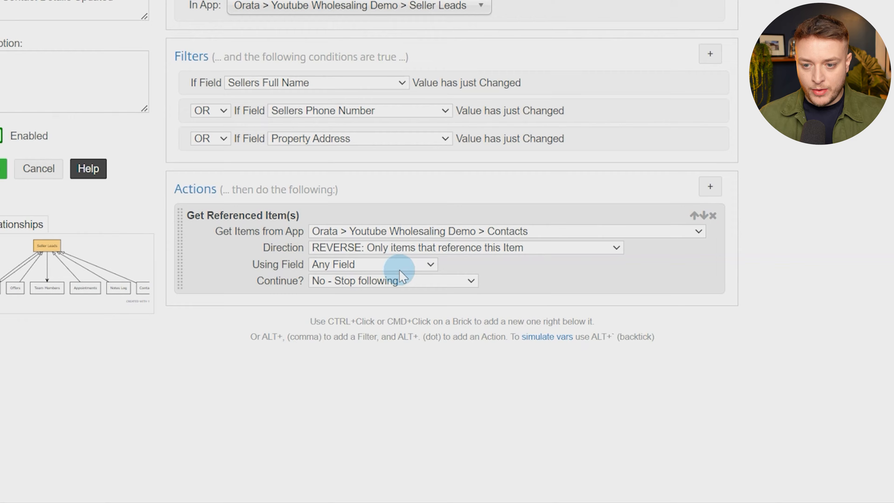
click(399, 269)
click(387, 290)
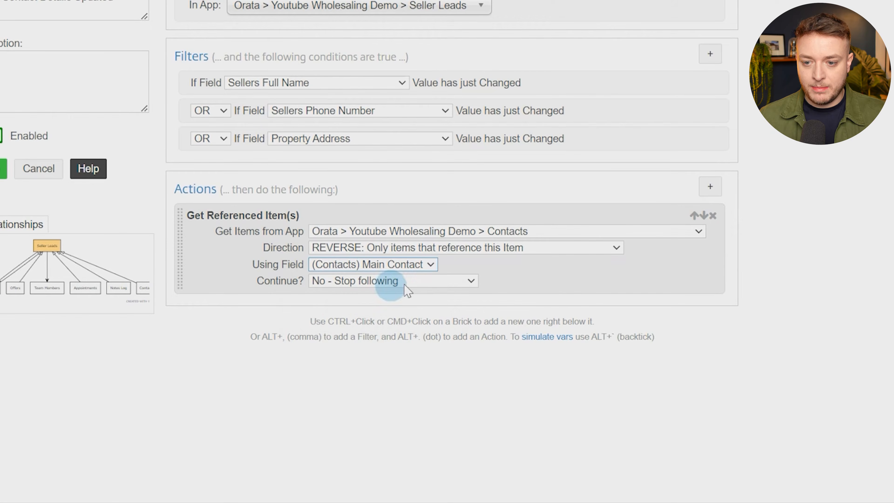
- Add an Update Collected Items action after fetching the contacts
ctrl+click(594, 292)
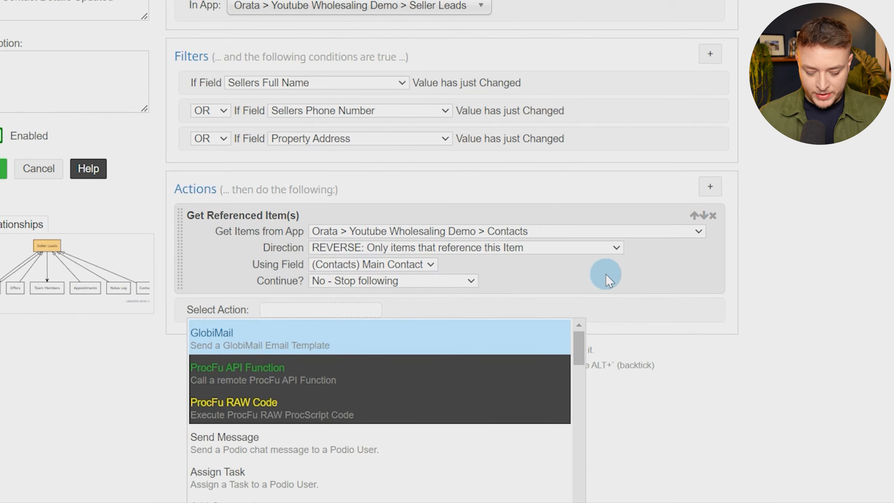
text(upda)
key(Down)
key(Down)
key(Return)
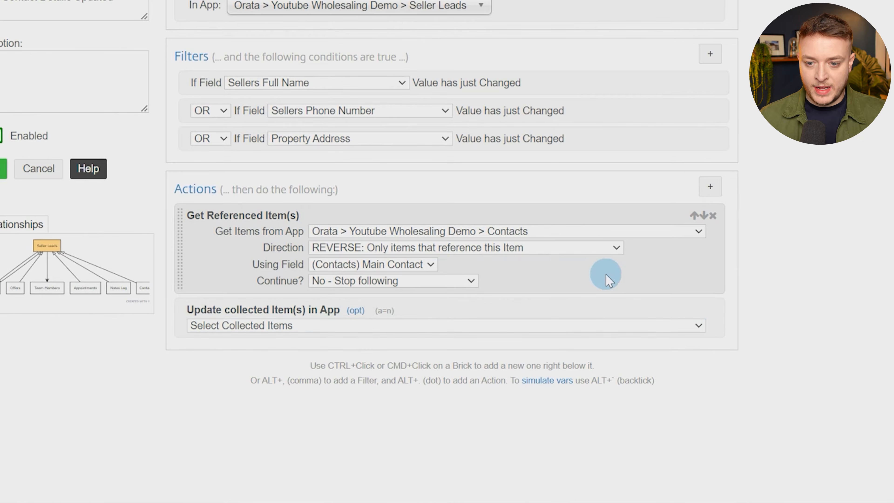
- Update the collected Ref (Contacts) items, adding Name, Phone and Address fields
click(608, 324)
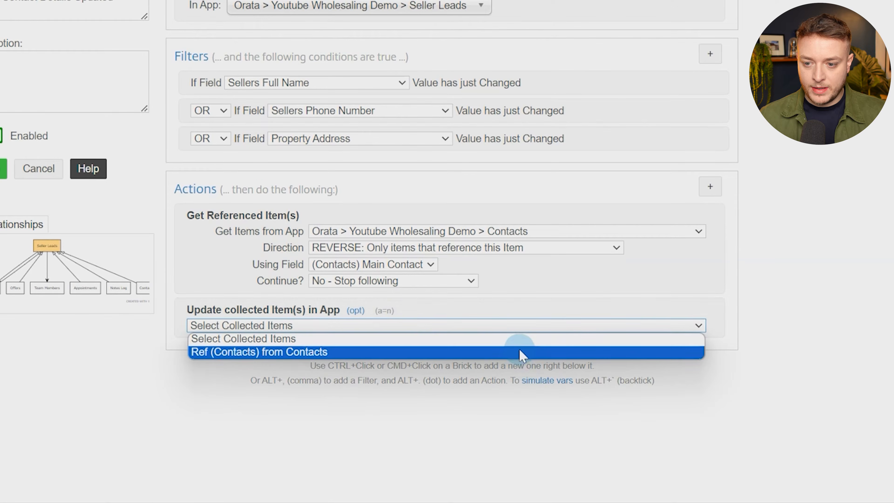
click(515, 352)
scroll(338, 360, down, 2)
click(278, 324)
click(226, 352)
click(203, 347)
click(208, 345)
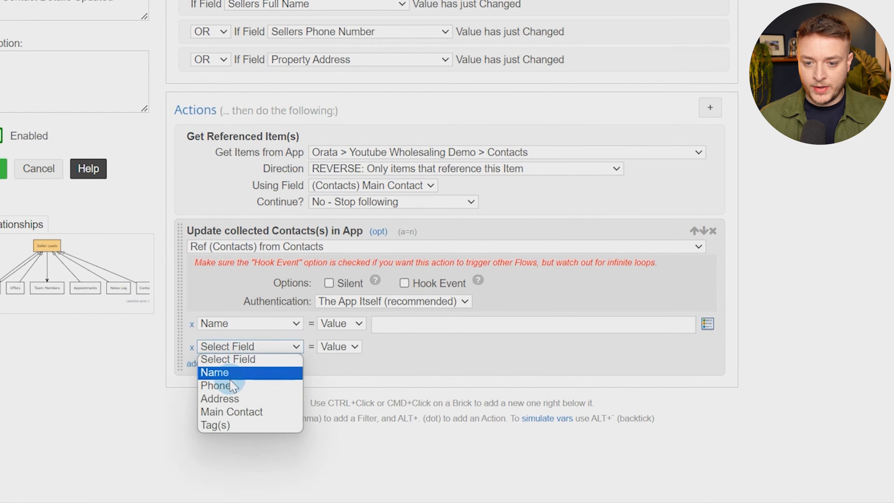
click(211, 386)
click(202, 370)
click(264, 375)
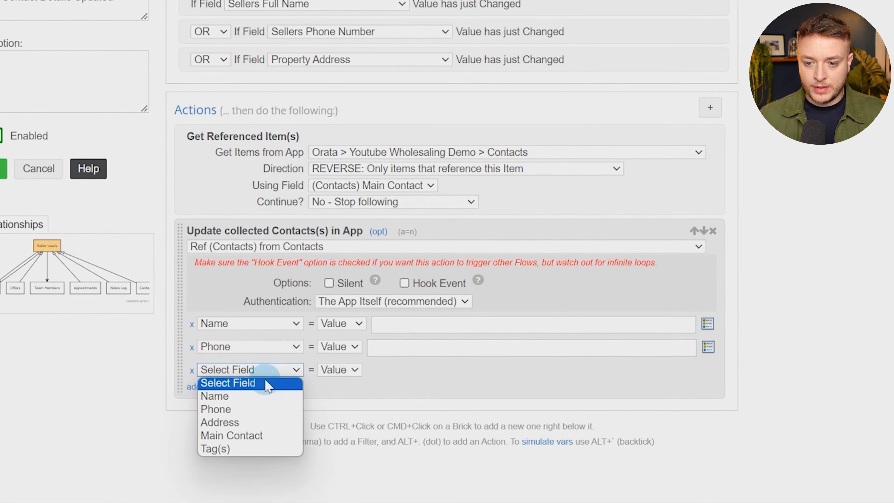
click(266, 424)
- Turn on the Silent and Hook Event options for the contact update
click(447, 373)
click(329, 283)
click(405, 283)
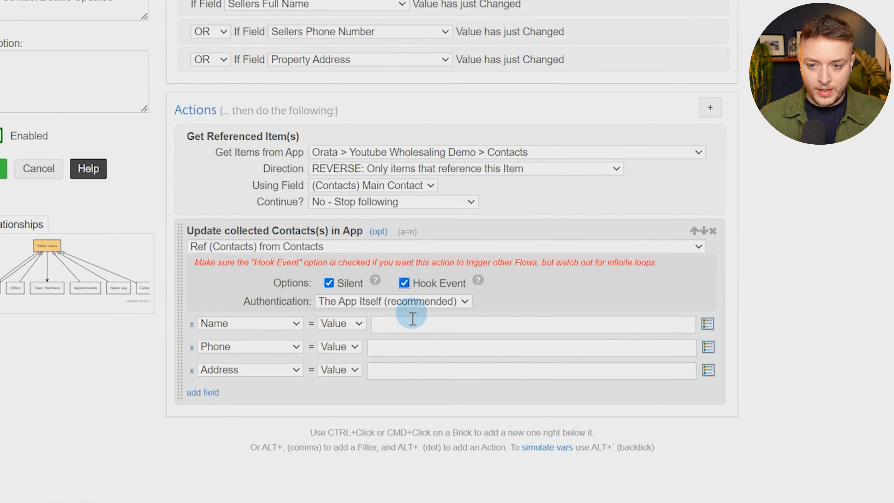
- Fill Name, Phone and Address with the seller's name, phone and property address, then save
click(411, 326)
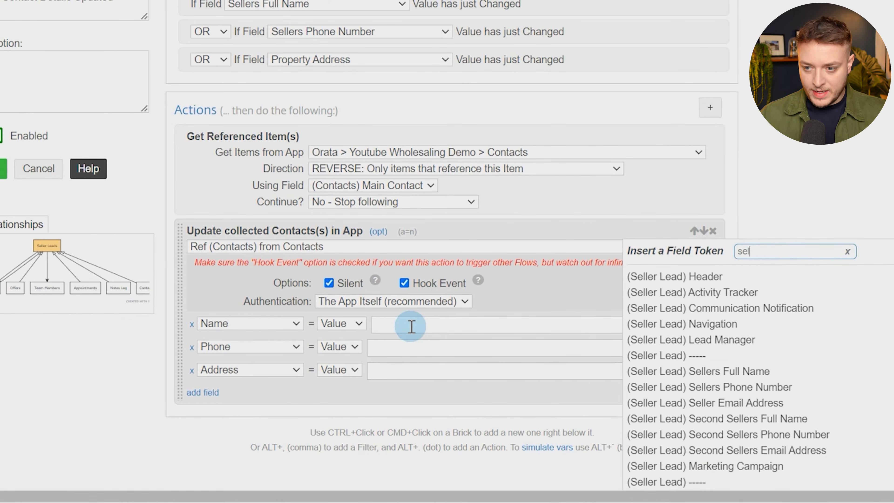
click(832, 372)
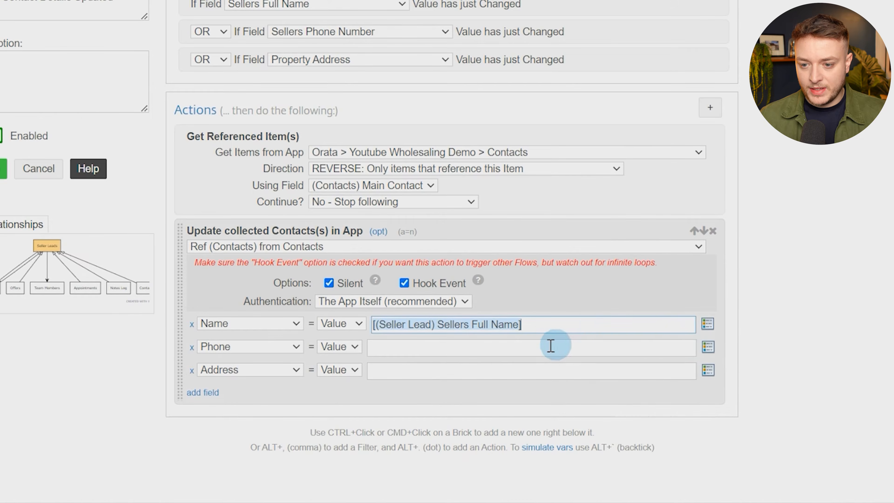
click(542, 347)
text(phone)
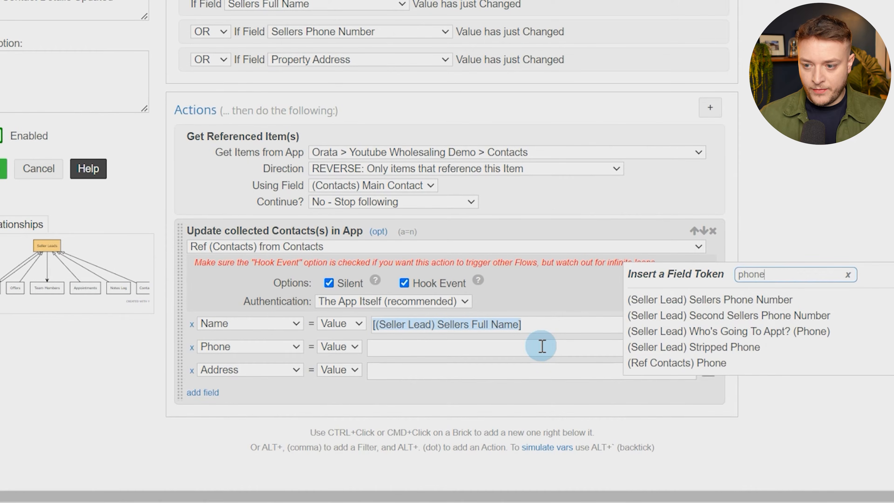
click(792, 301)
click(432, 372)
text(prop)
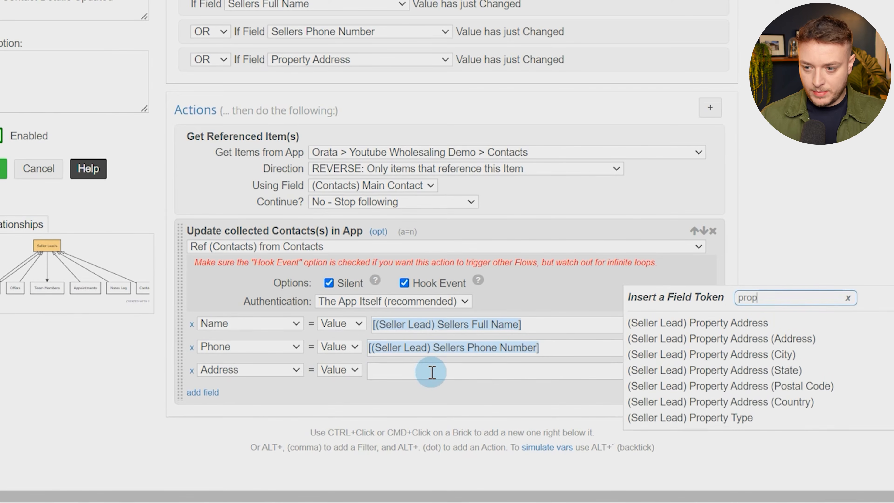
click(709, 323)
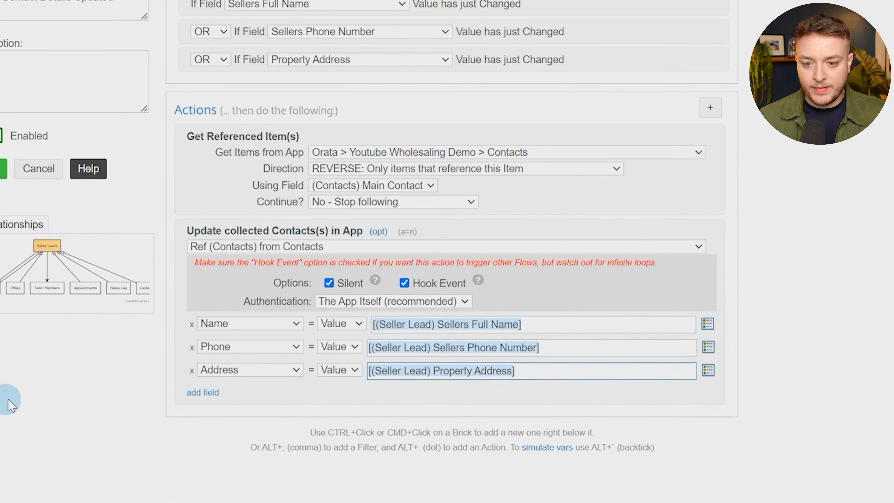
click(27, 183)
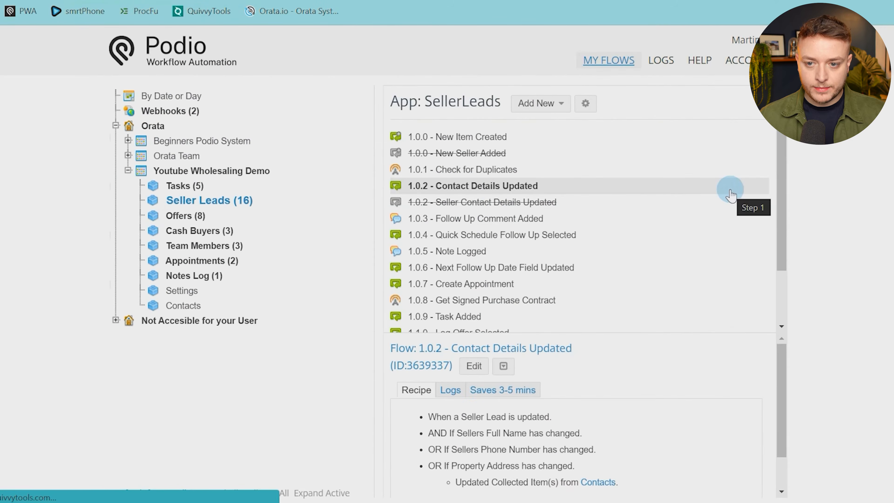
- Create a Cash Buyers flow triggered on item creation, named 'New Buyer Created'
click(170, 229)
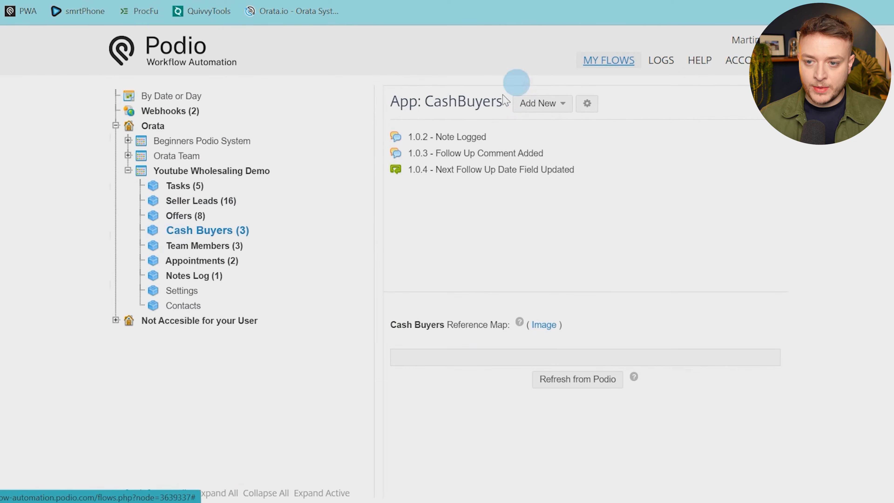
click(540, 103)
click(544, 127)
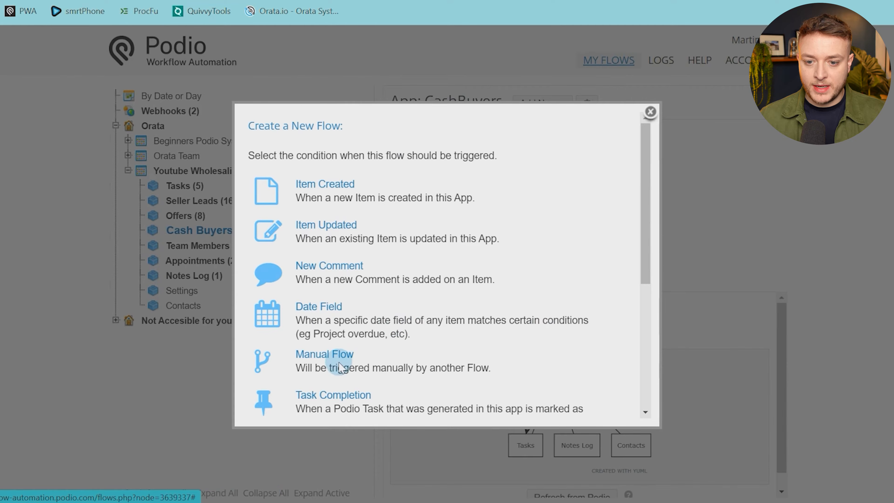
click(340, 190)
click(196, 176)
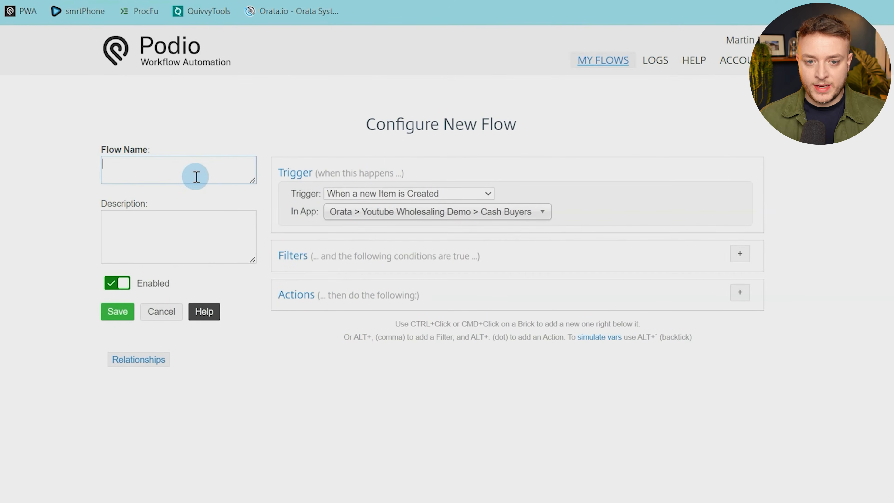
text(1.0.0 - New Buy)
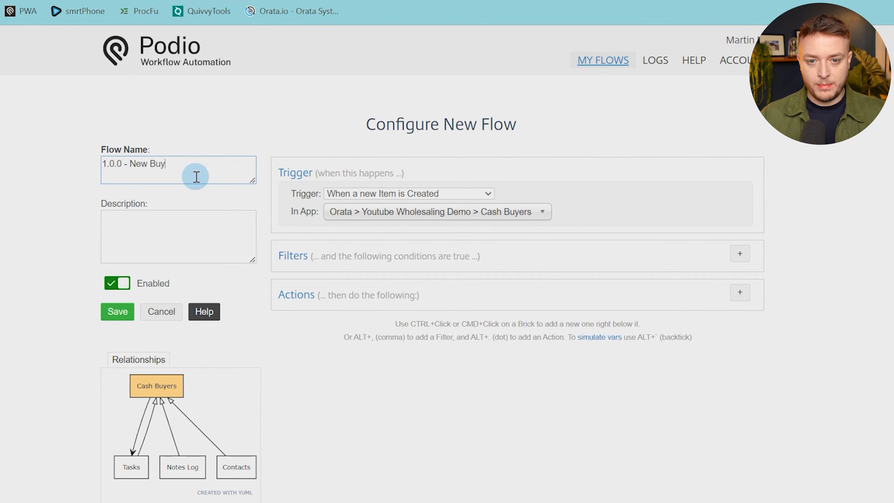
text(d)
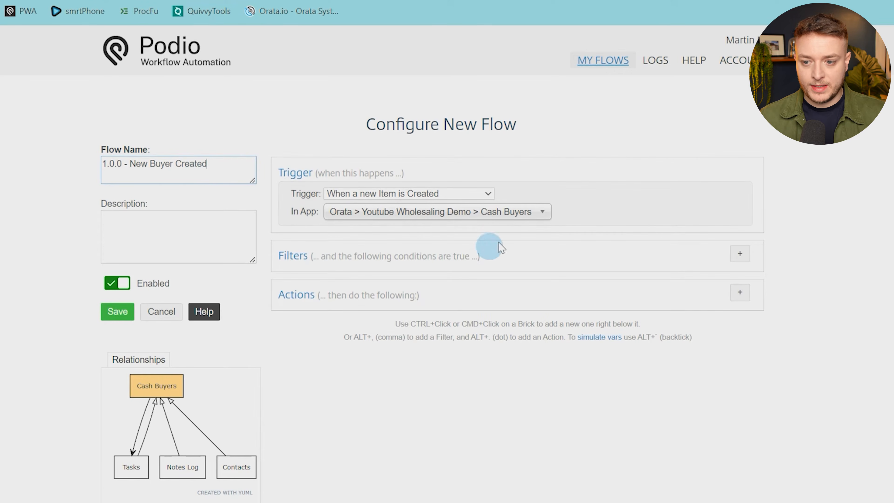
- Add a Create Item action targeting the Contacts app, with Silent turned on
click(740, 292)
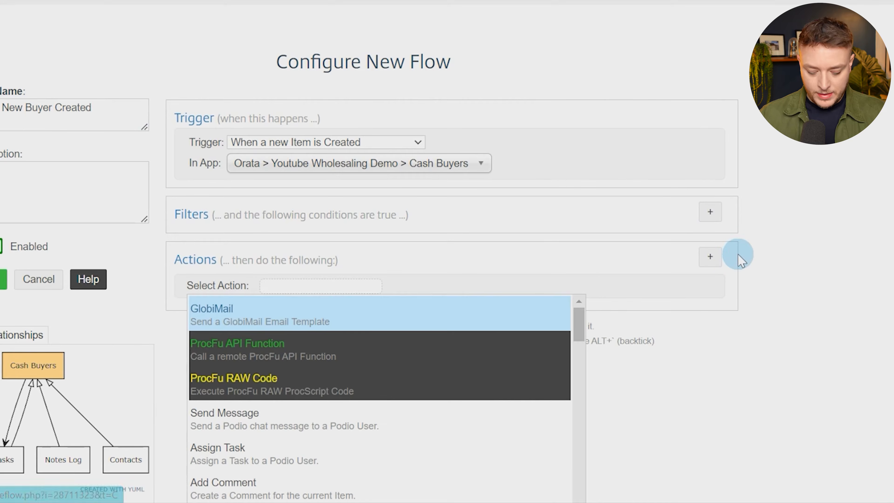
text(create)
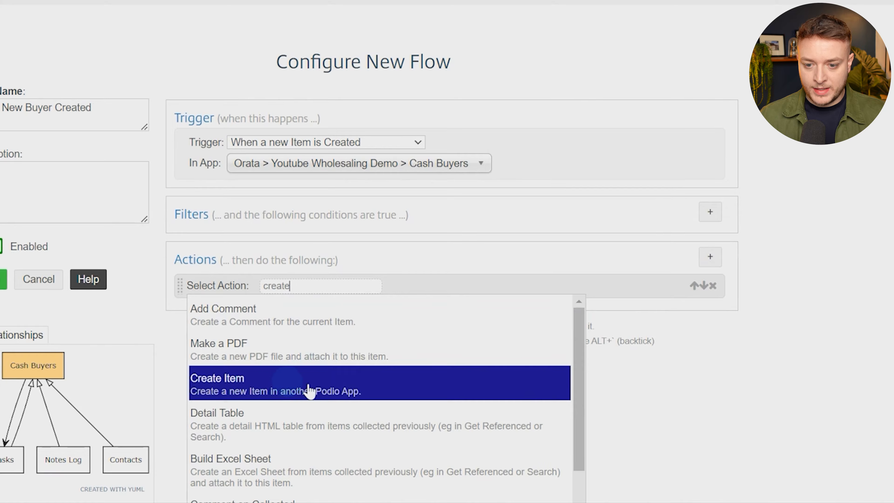
click(340, 387)
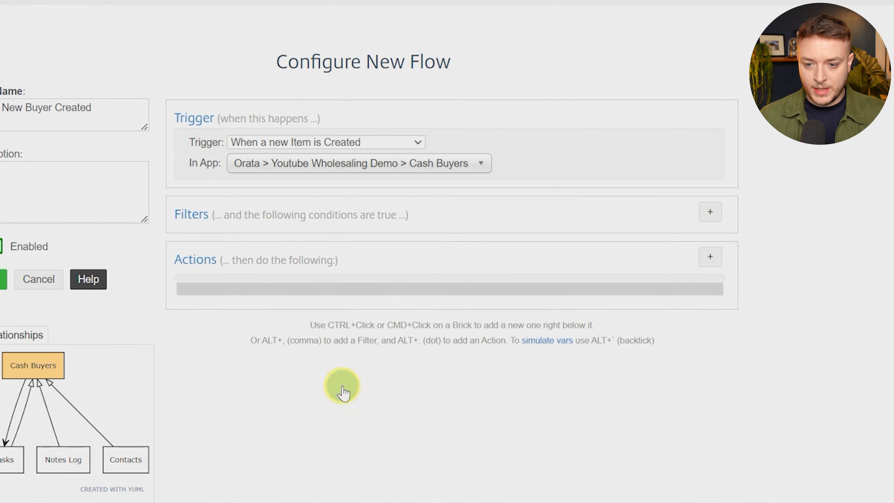
click(351, 305)
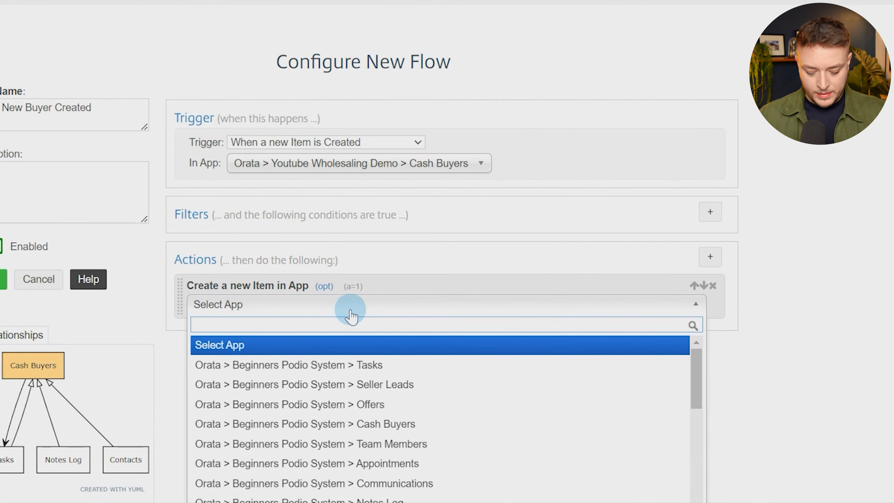
text(contact)
click(405, 365)
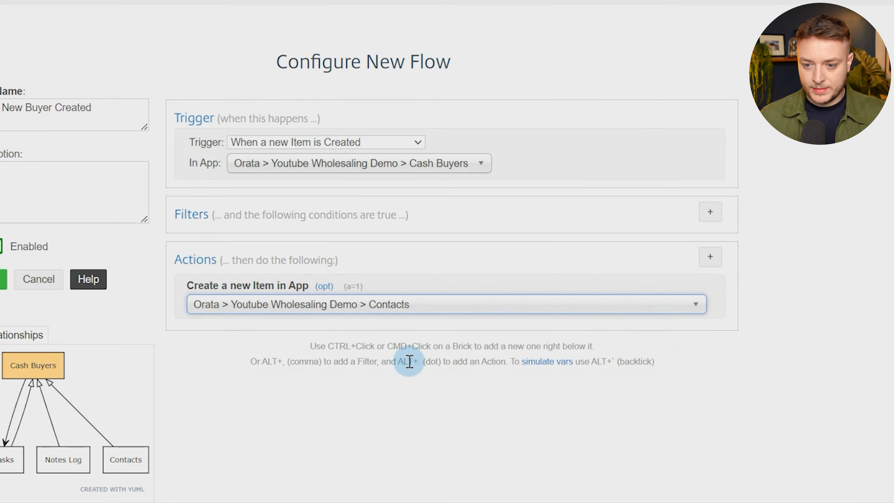
click(329, 342)
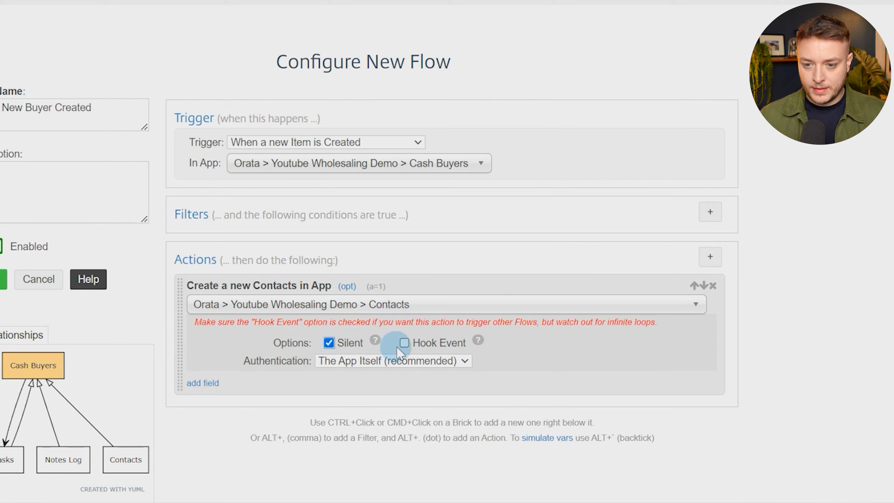
- Add four field rows set to Name, Phone, Address and Main Contact
click(203, 383)
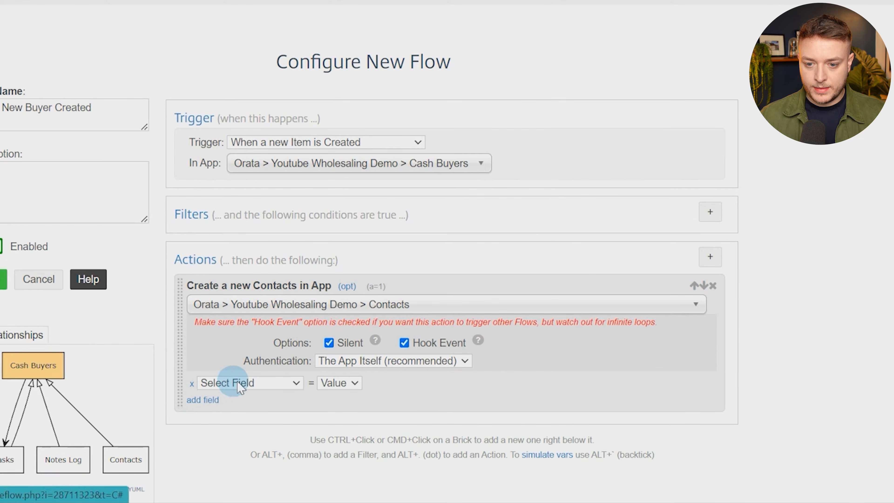
click(203, 400)
click(212, 417)
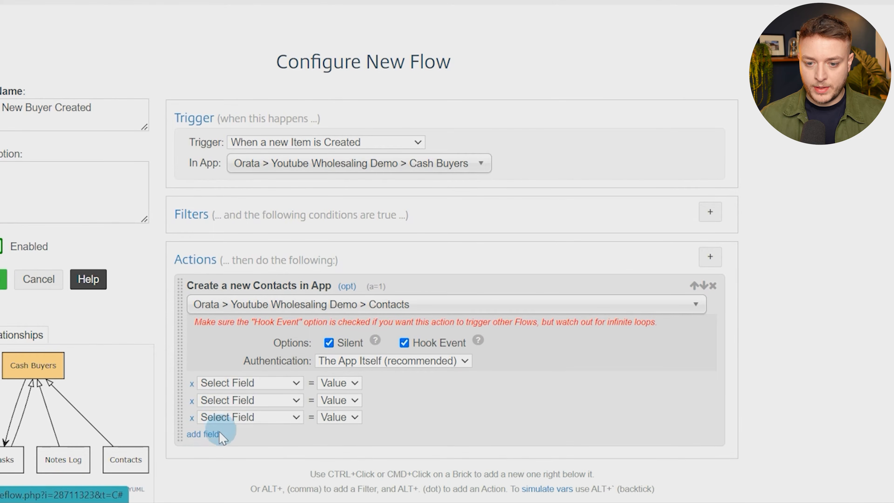
click(209, 436)
click(236, 384)
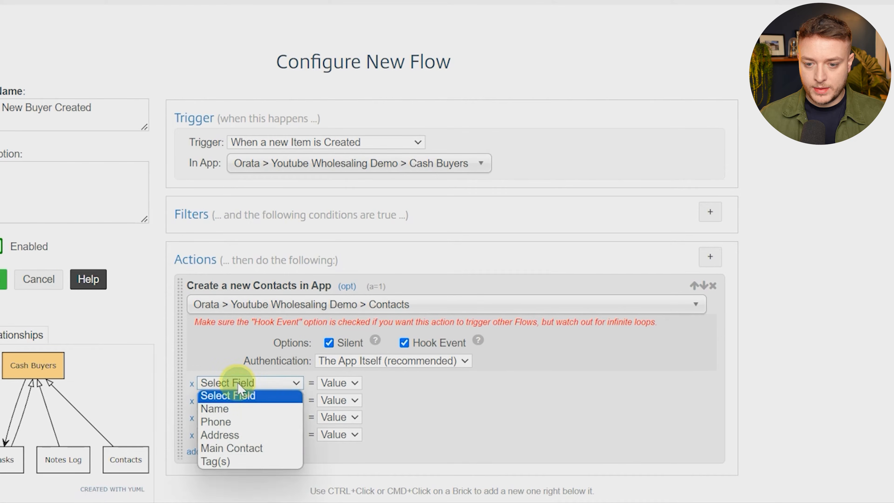
click(245, 410)
click(240, 406)
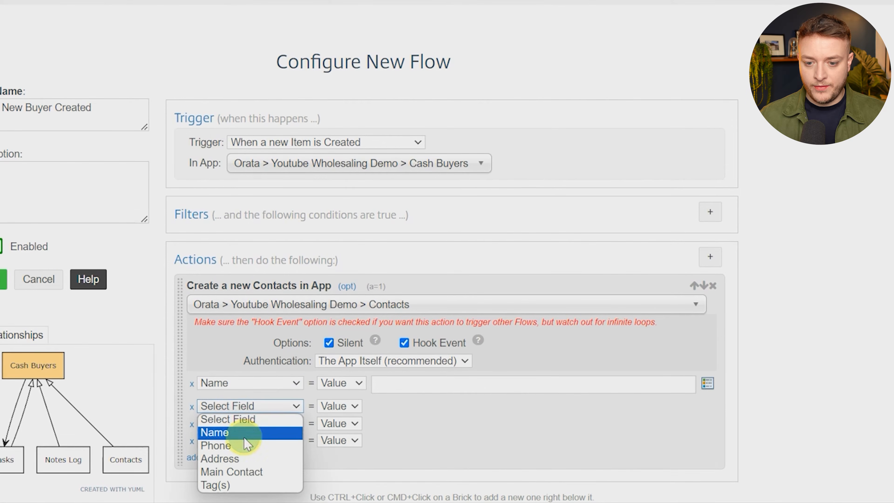
click(244, 437)
click(246, 408)
click(251, 445)
click(241, 431)
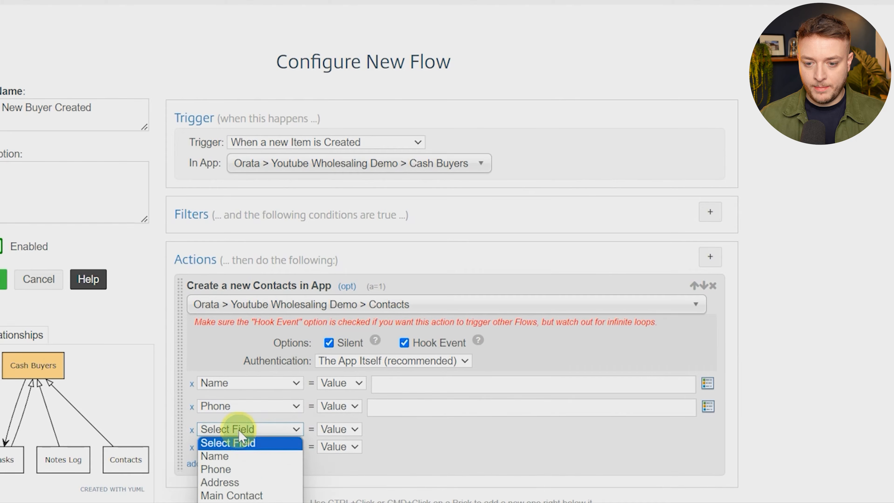
click(220, 483)
scroll(335, 352, down, 4)
click(276, 296)
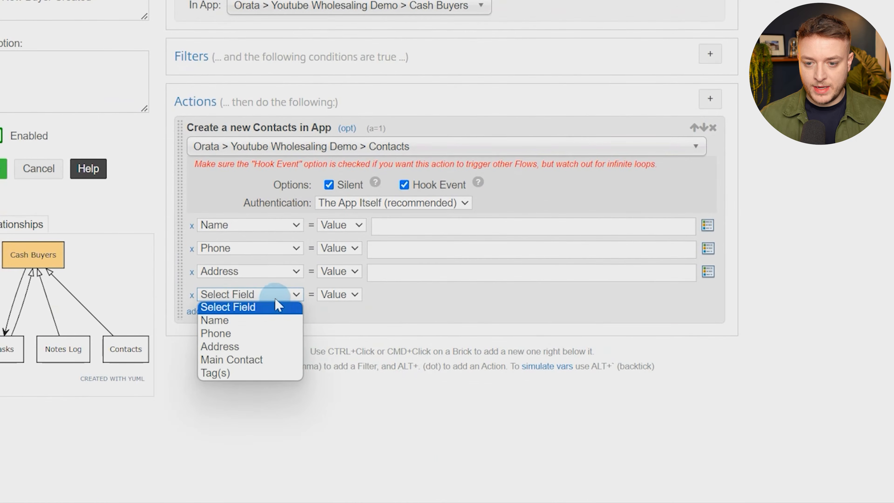
click(232, 360)
- Fill the Contacts Name, Phone and Address values with the Buyers Name, Phone and Company Name tokens
click(436, 225)
text(se)
key(BackSpace)
key(BackSpace)
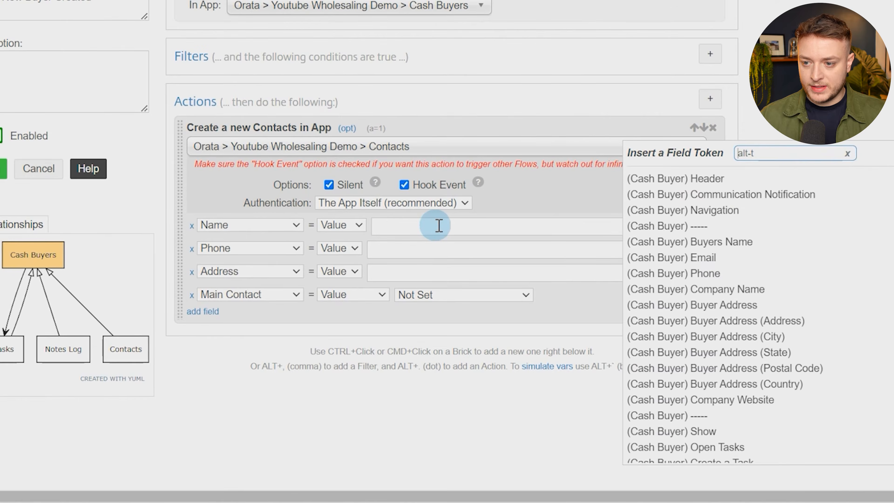
click(715, 247)
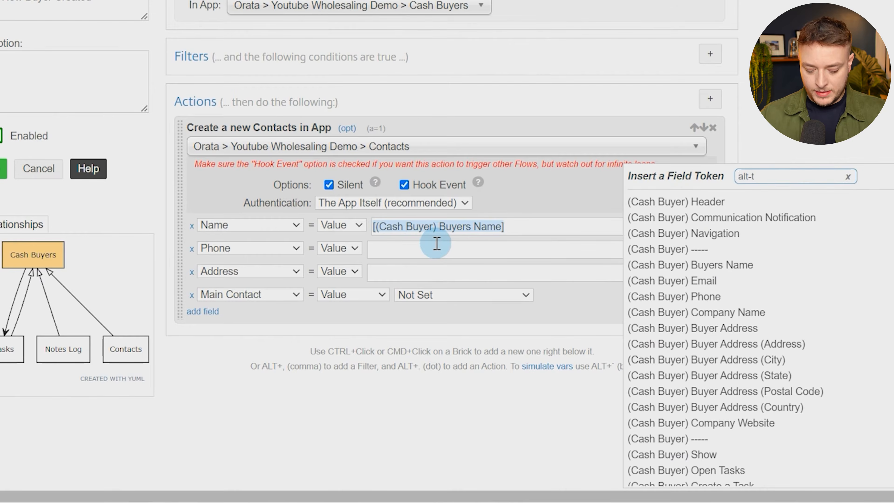
text(phone)
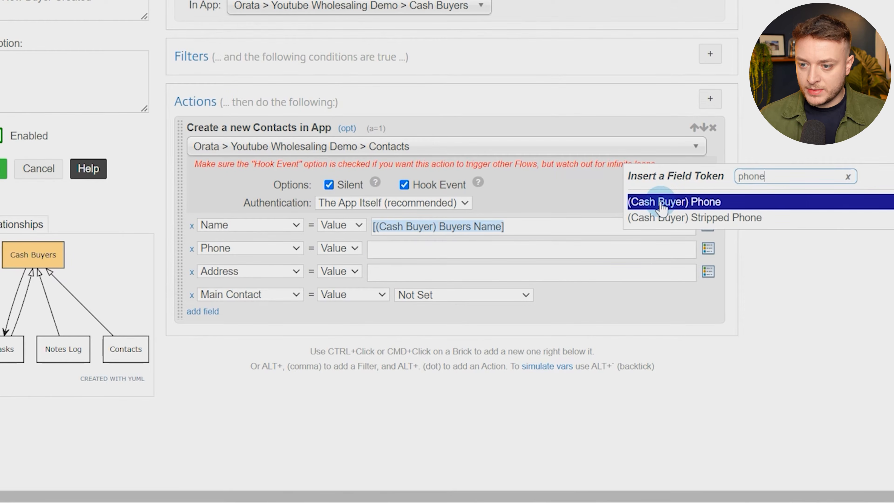
click(662, 207)
click(399, 272)
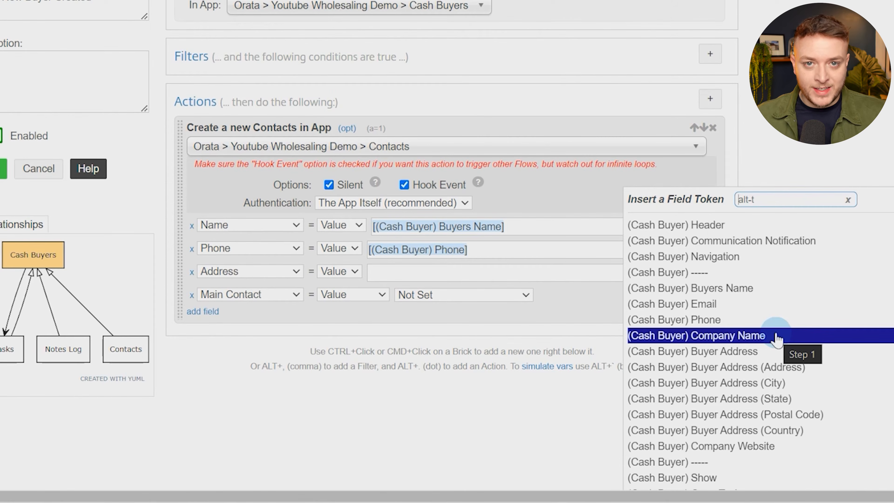
click(788, 338)
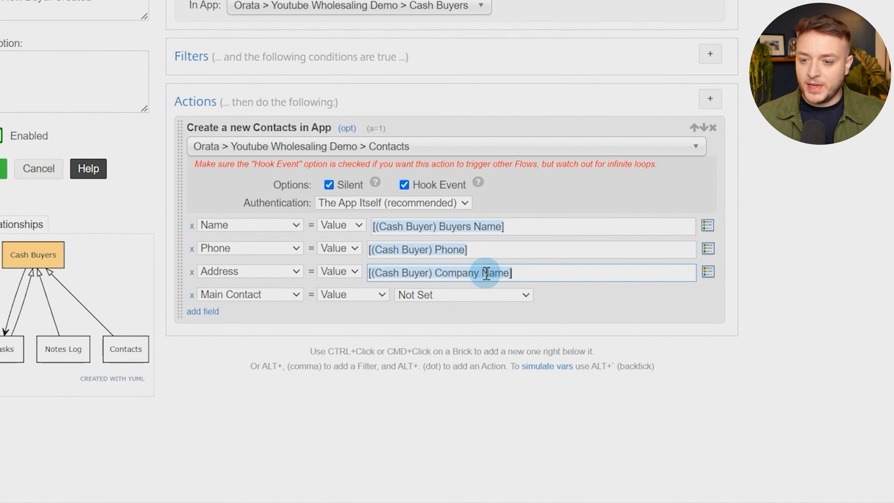
- Link Main Contact to the current Cash Buyer item and save the New Buyer Created flow
click(464, 298)
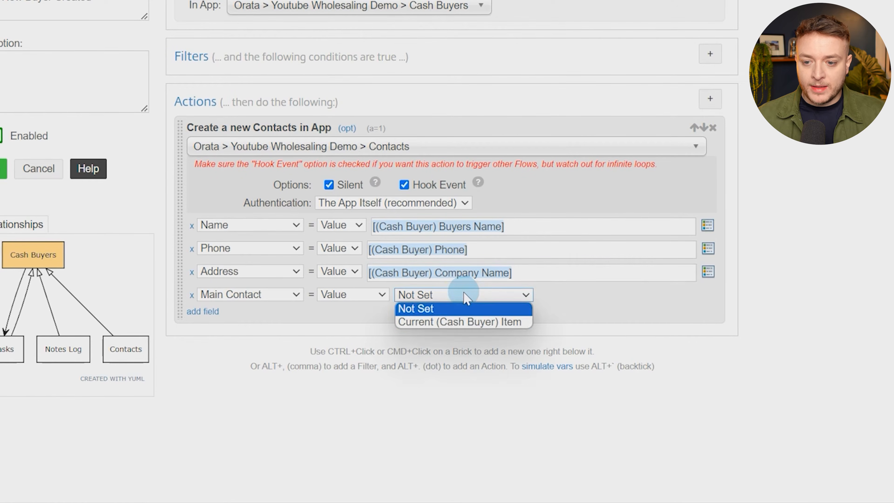
click(471, 322)
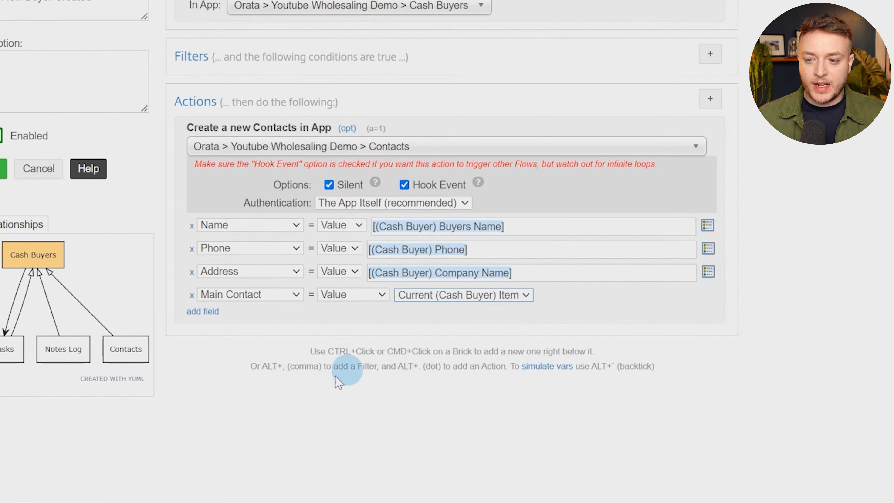
click(118, 216)
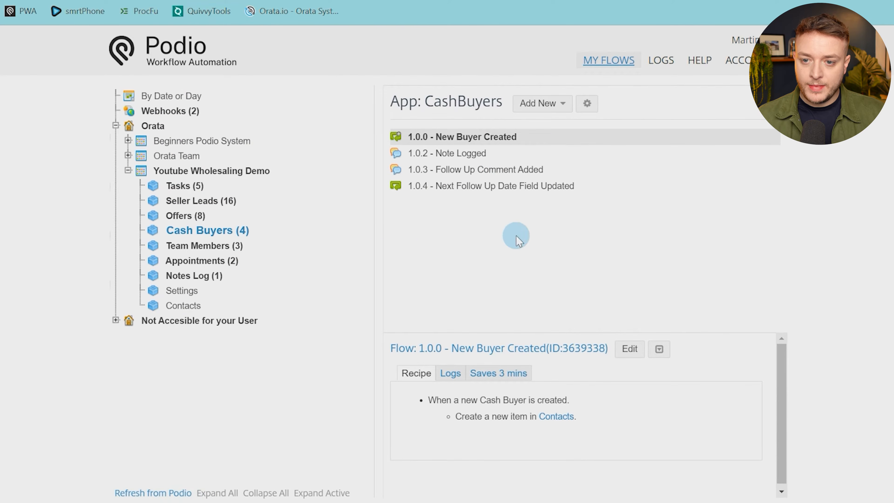
- Start a new Cash Buyers flow triggered on Item Updated, naming it beginning with '1.0.1'
click(564, 104)
click(571, 141)
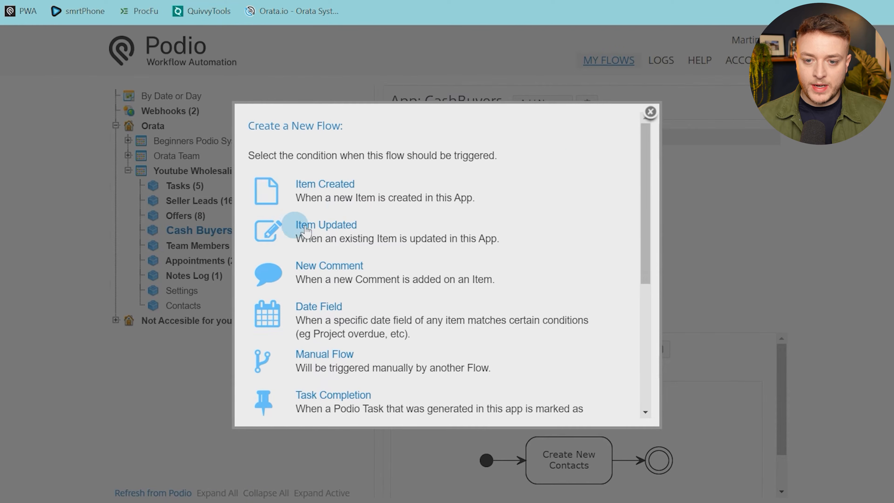
click(337, 225)
click(189, 179)
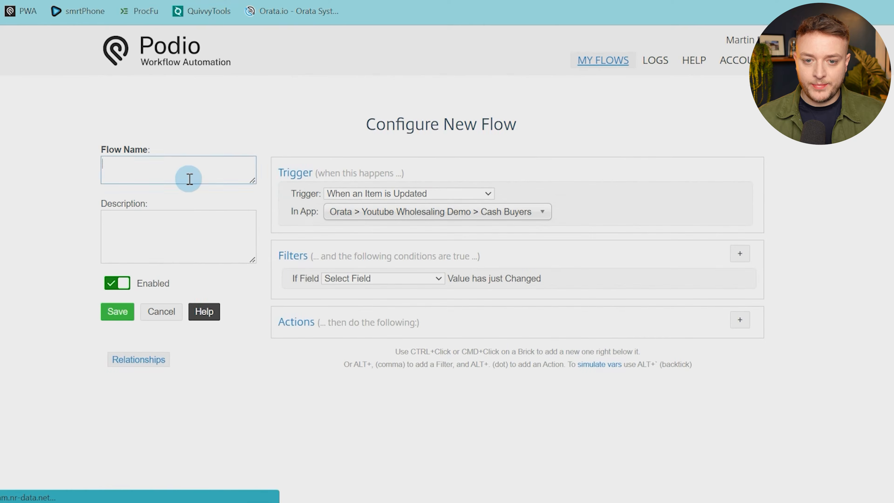
text(1.0.1 - Cash Buyer Details Updated)
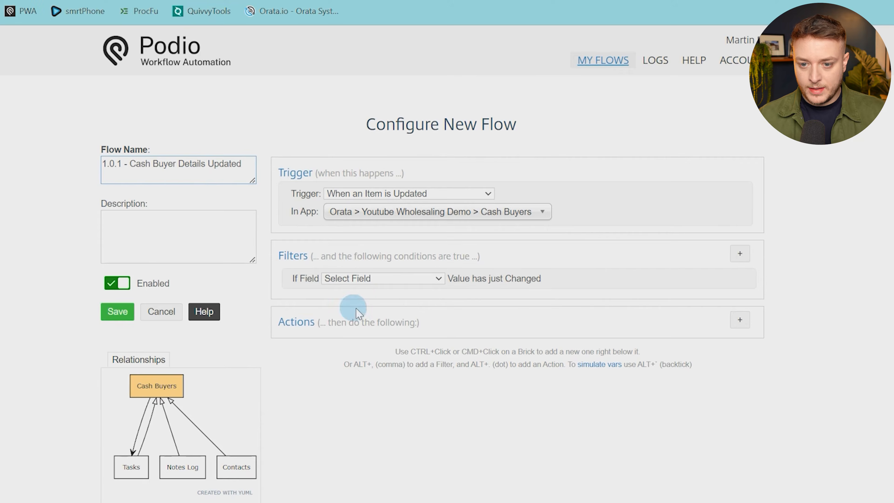
- Add field-changed filters for Buyers Name, Phone and Company Name
click(366, 278)
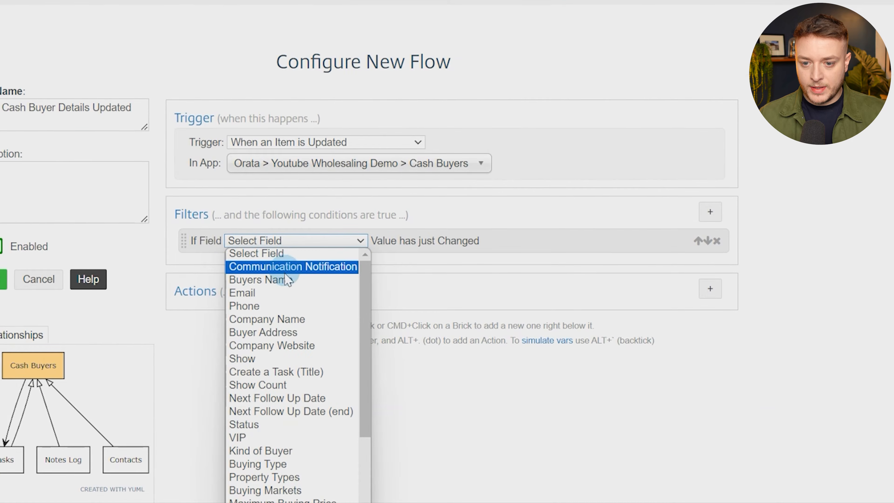
click(286, 281)
click(710, 212)
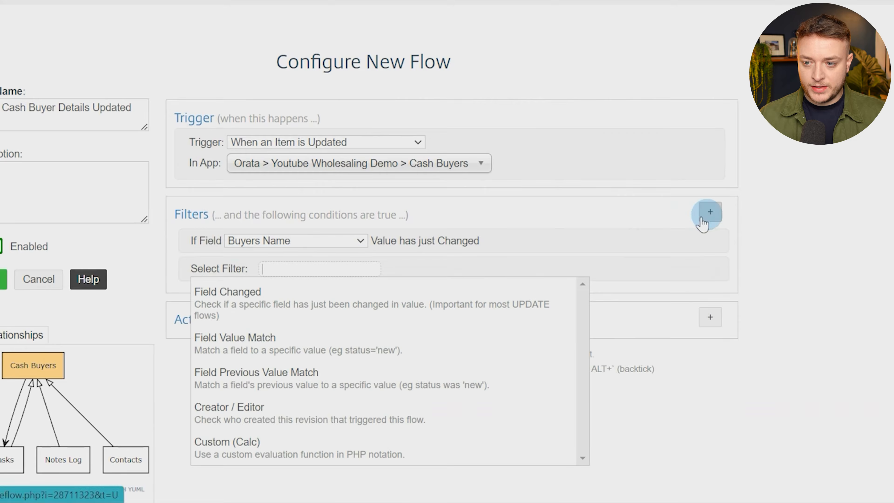
click(254, 295)
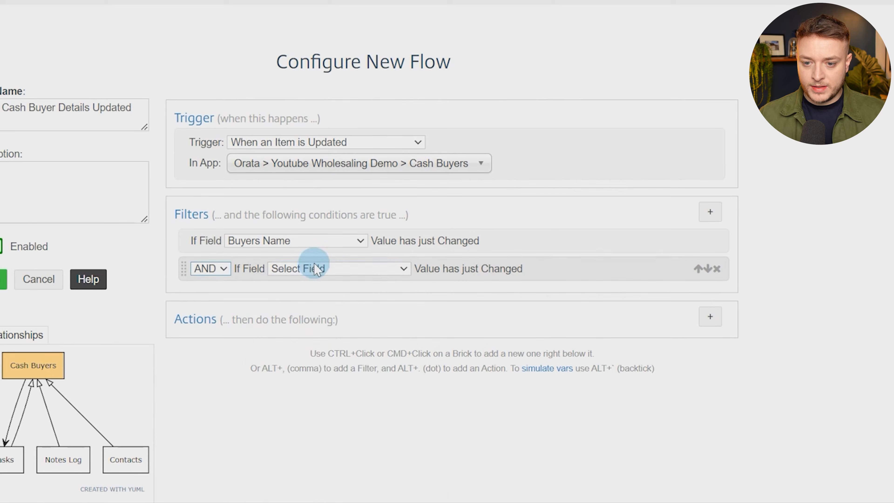
click(310, 269)
click(317, 334)
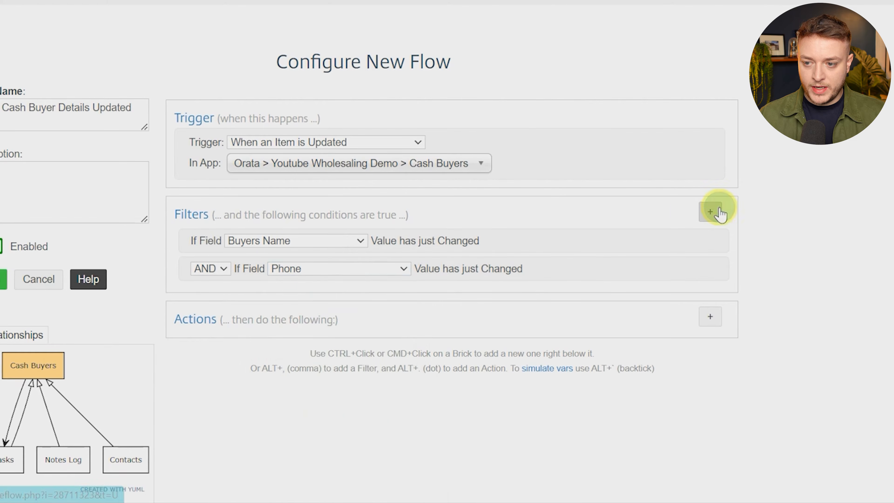
click(709, 211)
click(317, 323)
click(314, 297)
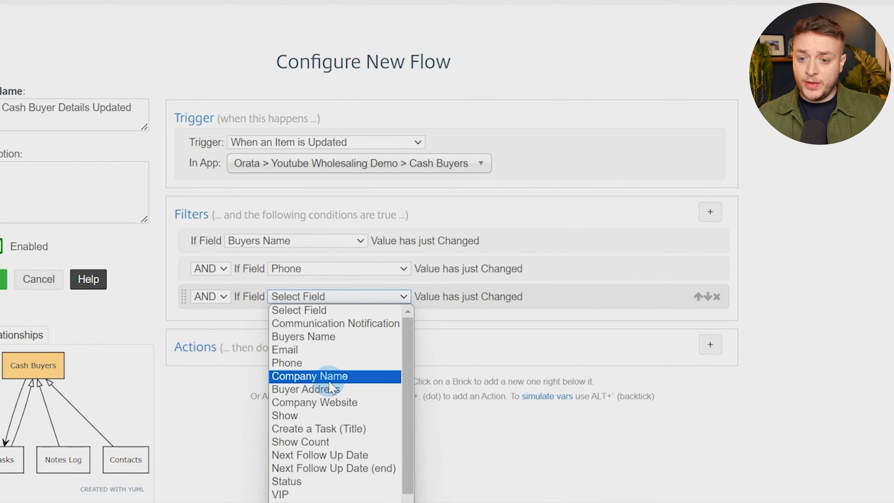
click(341, 378)
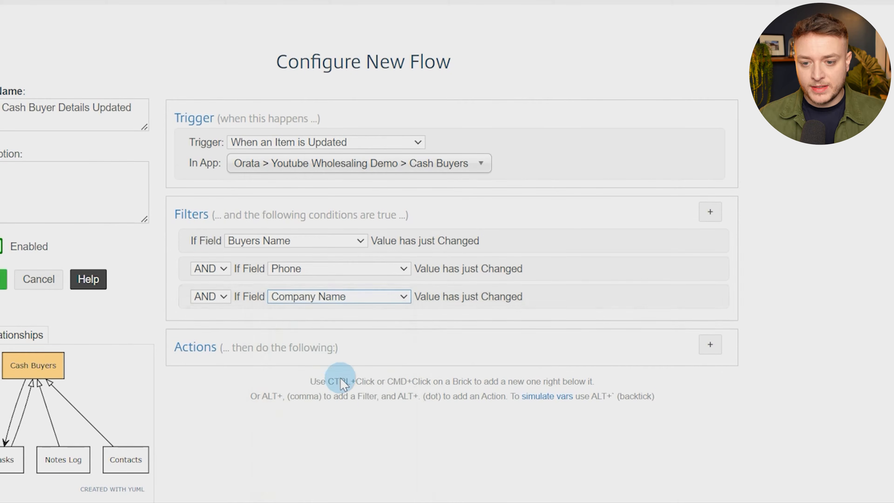
- Join the Phone and Company Name filters with OR instead of AND
click(204, 275)
click(206, 295)
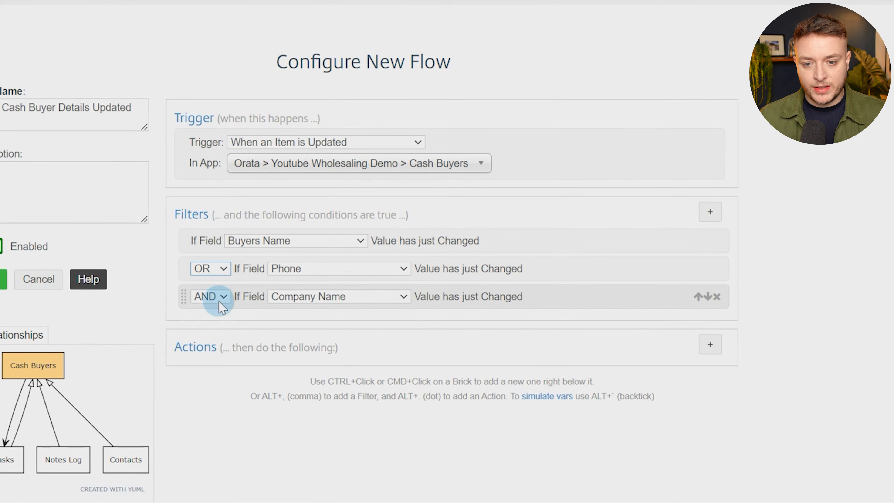
click(211, 297)
click(211, 323)
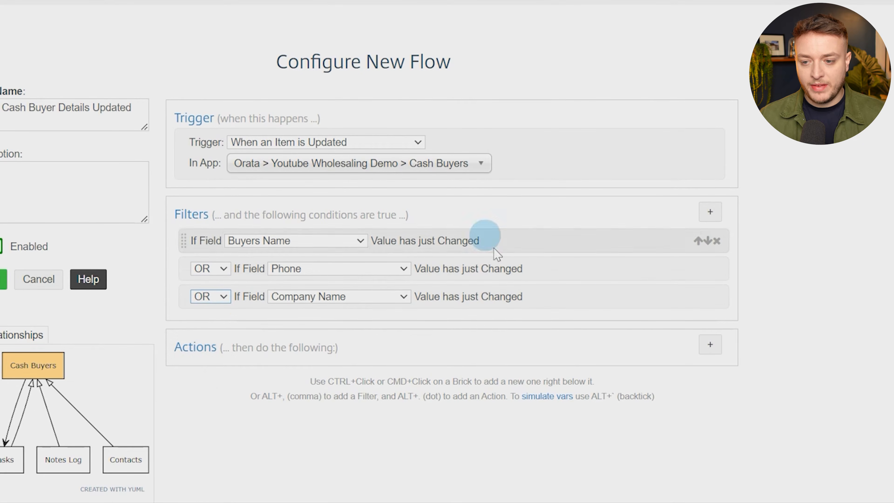
click(710, 345)
- Add a Get Referenced Item(s) action fetching Contacts in REVERSE direction via the Main Contact field
text(get re)
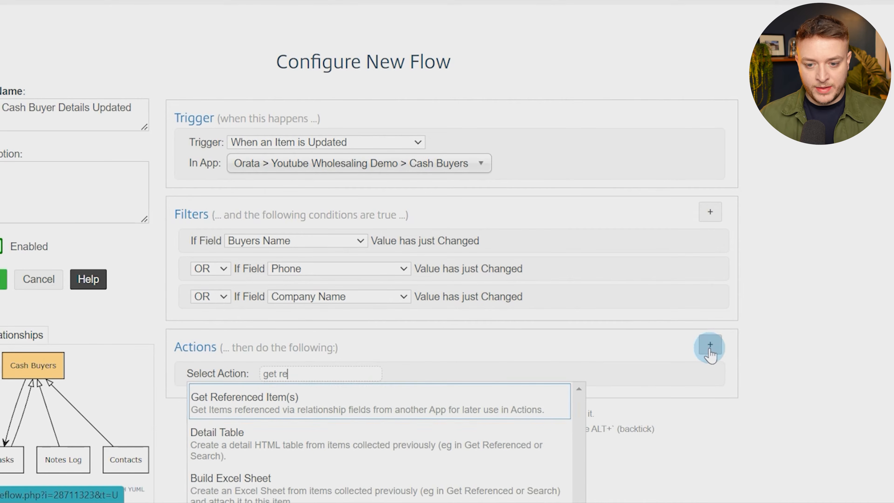
key(Return)
scroll(714, 335, down, 5)
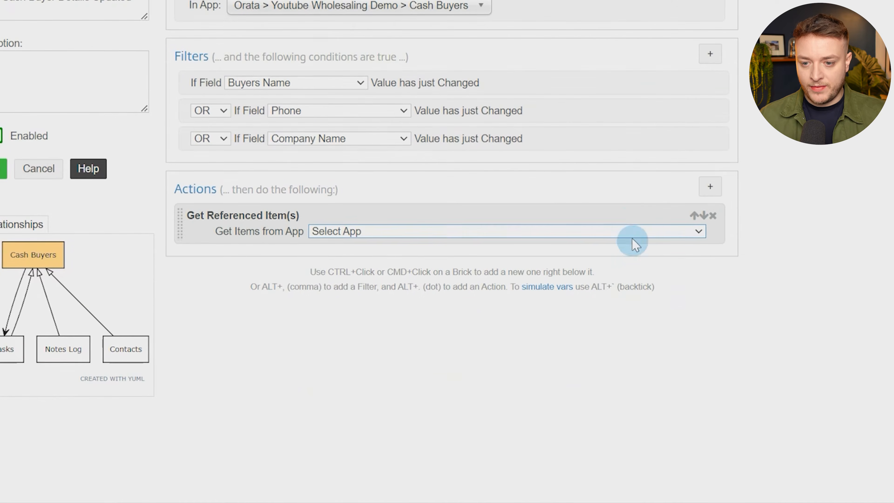
click(626, 231)
click(500, 283)
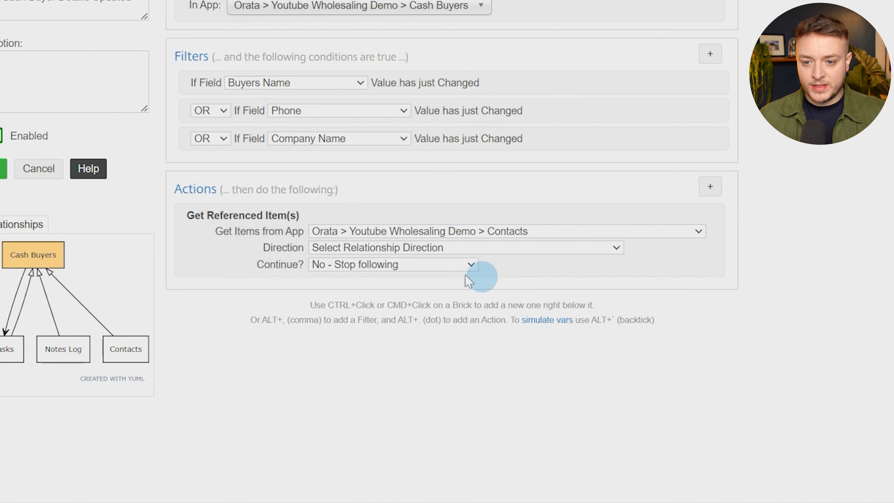
click(389, 248)
click(366, 288)
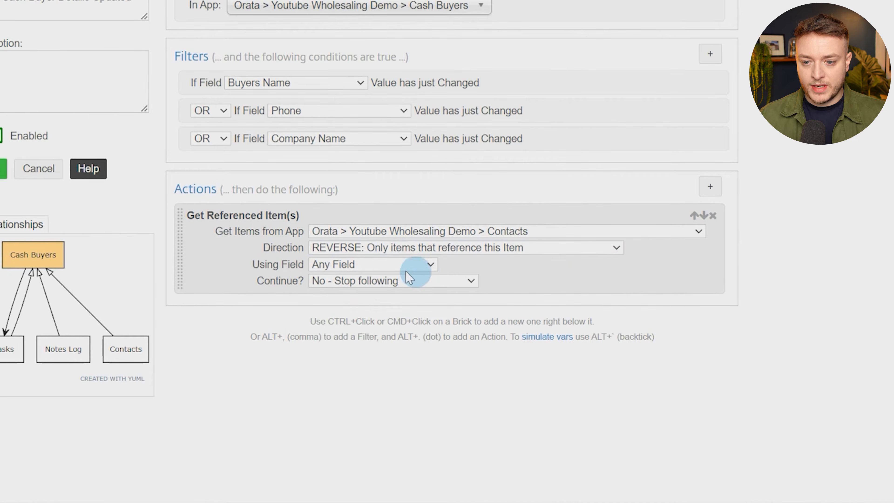
click(420, 266)
click(379, 291)
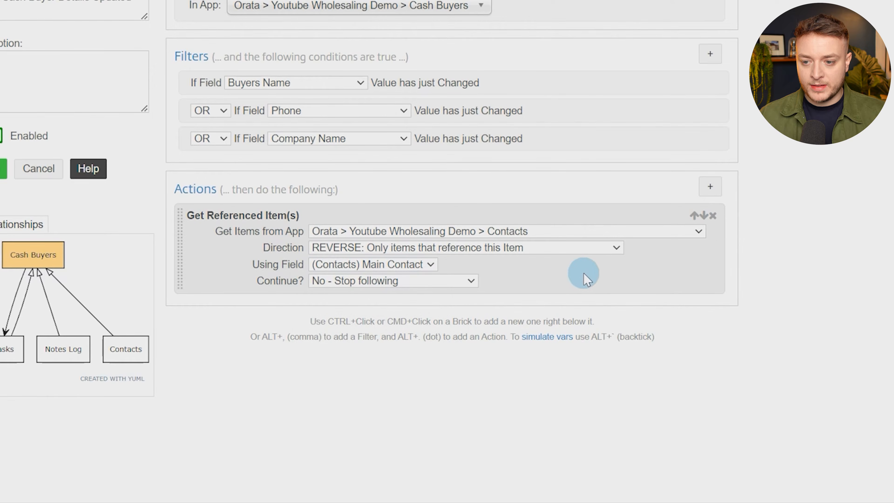
ctrl+click(586, 277)
text(upda)
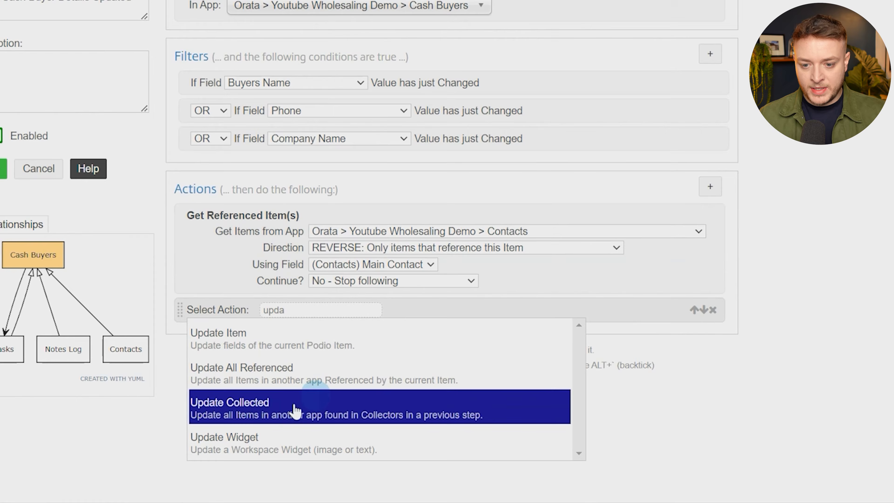
- Set an Update Collected action on Ref (Contacts), Silent with Hook Event, updating Name, Phone and Address
click(260, 418)
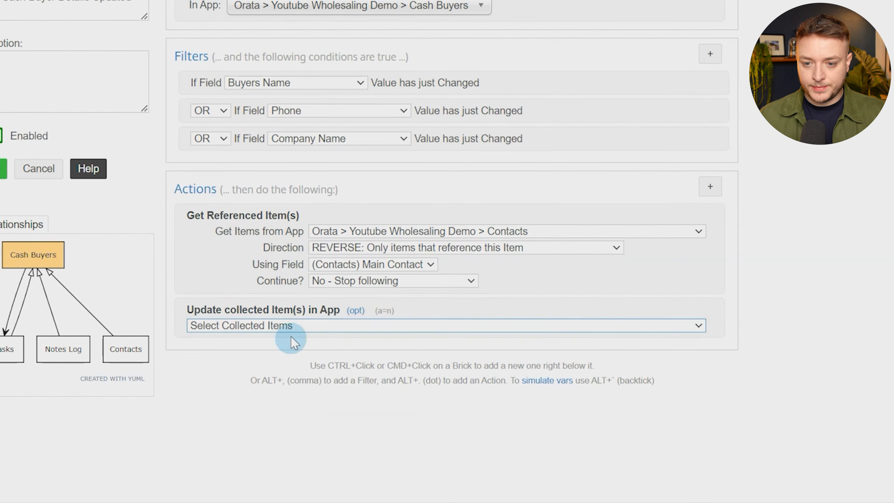
click(288, 328)
click(299, 352)
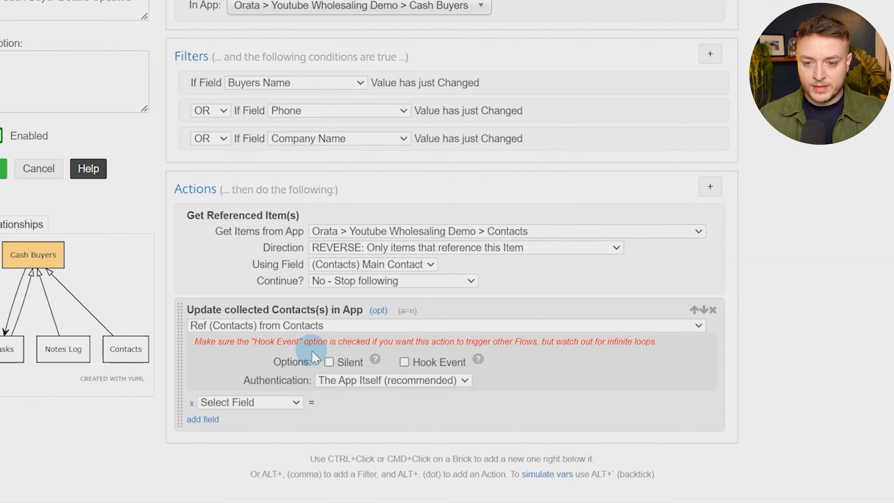
click(404, 362)
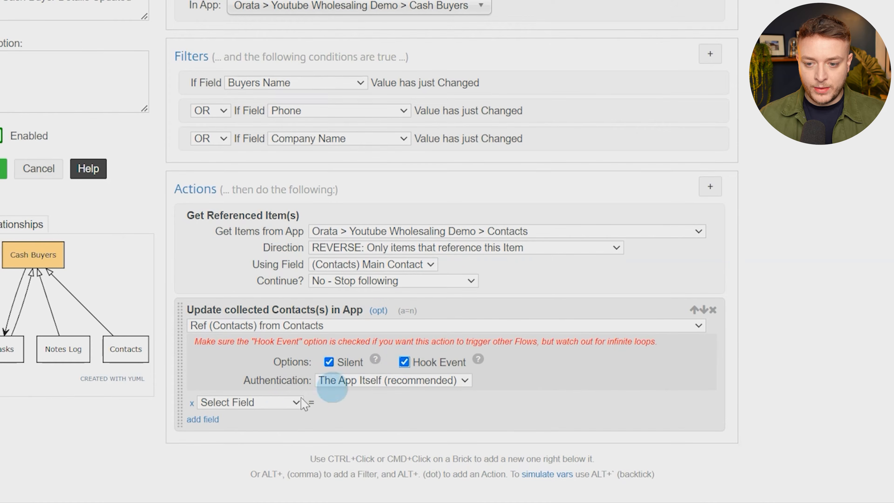
click(268, 403)
click(225, 429)
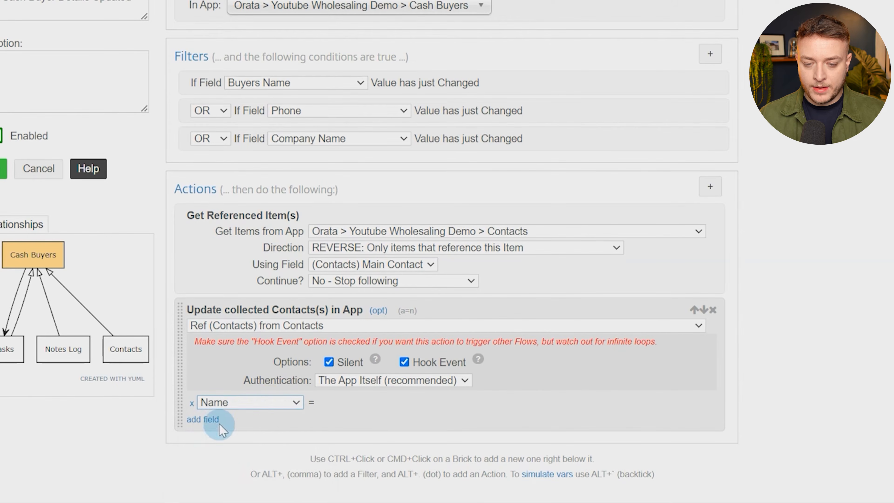
click(210, 421)
click(240, 435)
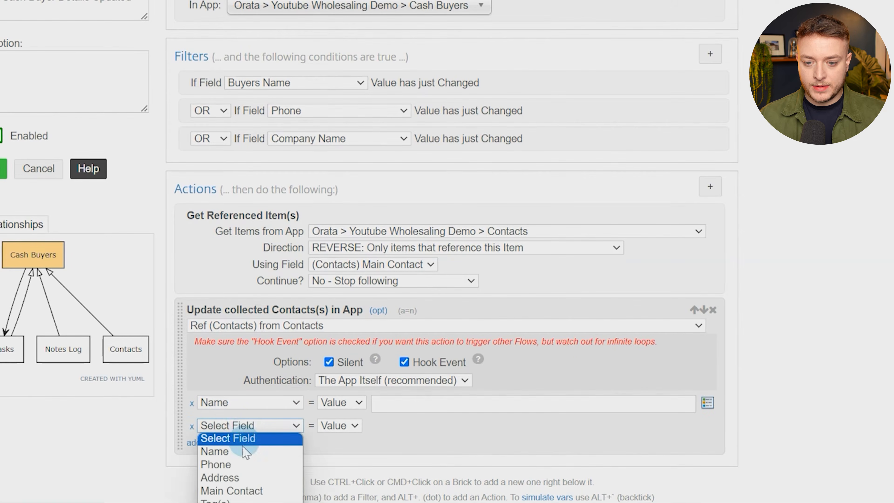
click(236, 466)
scroll(247, 352, down, 5)
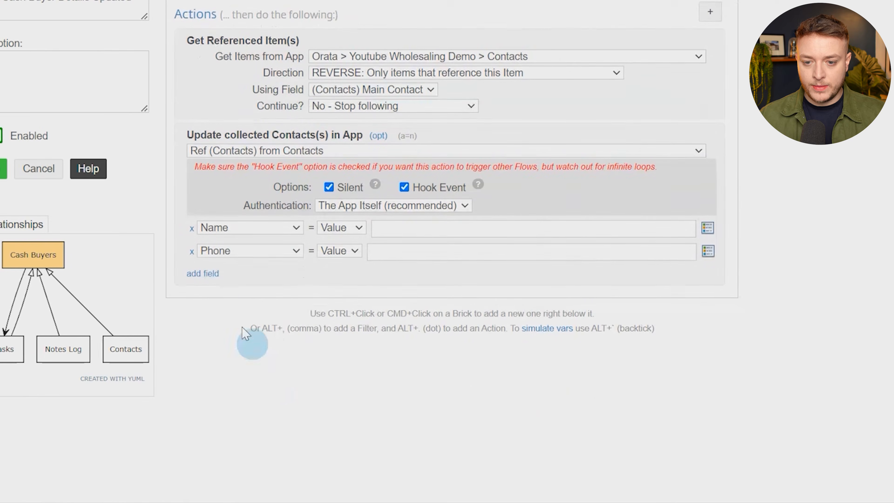
click(208, 274)
click(244, 275)
click(252, 326)
- Map Name, Phone and Address to the Buyers Name, Phone and Company Name tokens and save
click(393, 228)
text(name)
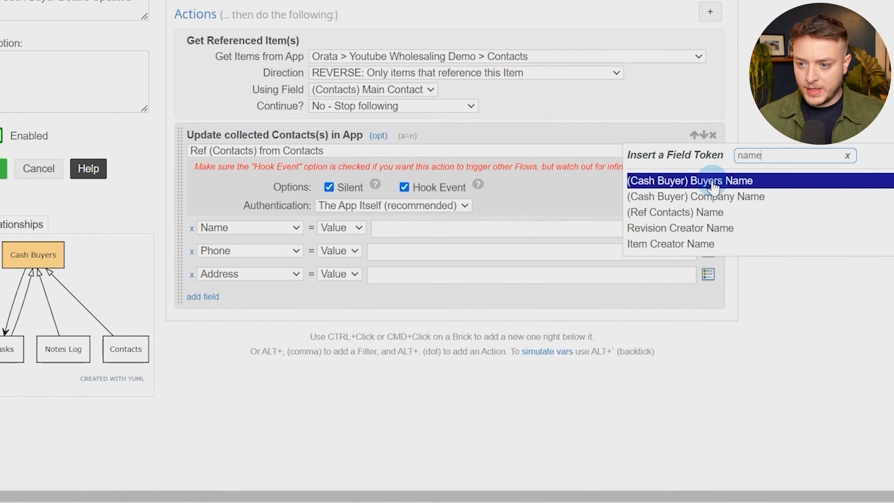
click(710, 180)
click(465, 255)
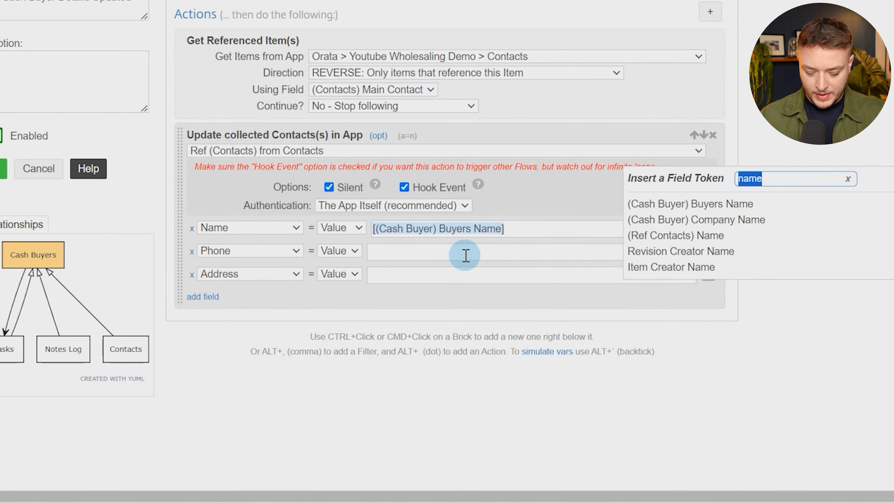
text(phone)
click(651, 204)
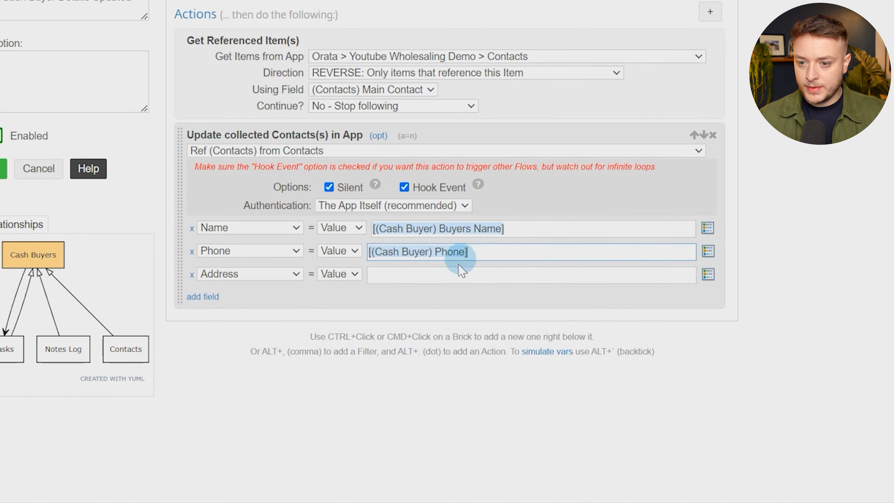
click(455, 273)
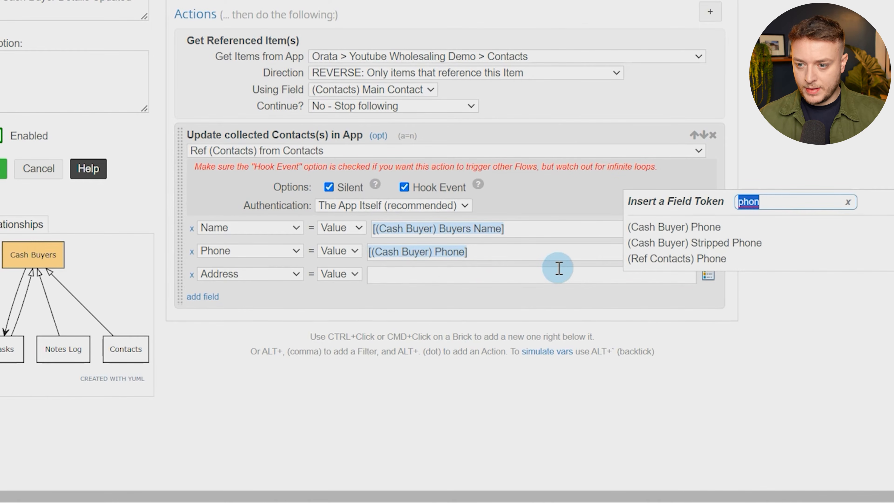
text(comp)
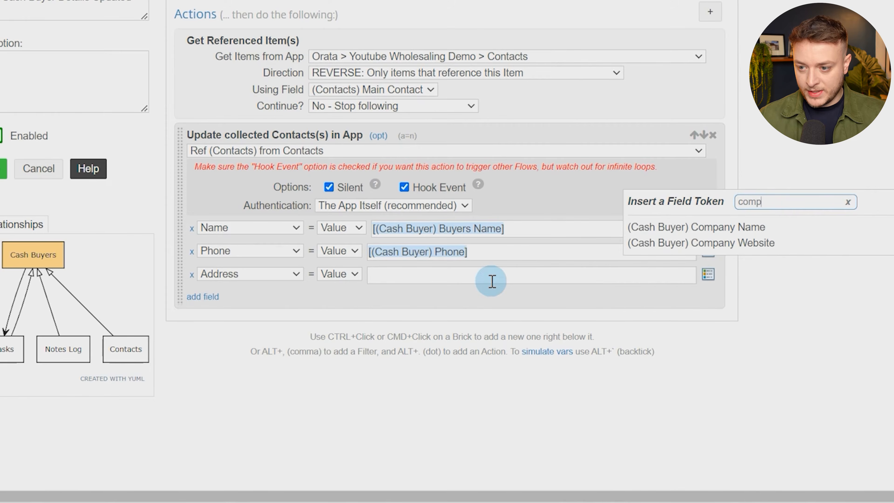
click(718, 227)
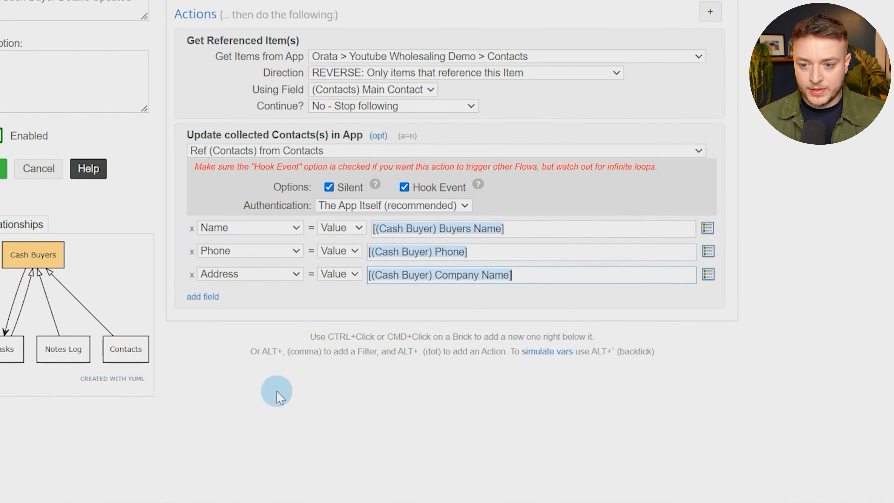
click(3, 172)
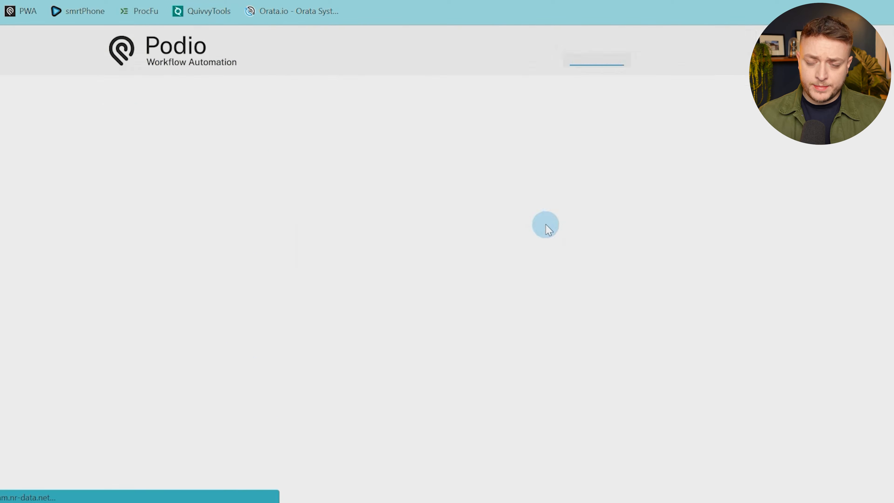
- Inspect the 1.0.0 - New Buyer Created flow's create-action options, then cancel without saving
click(509, 138)
click(616, 352)
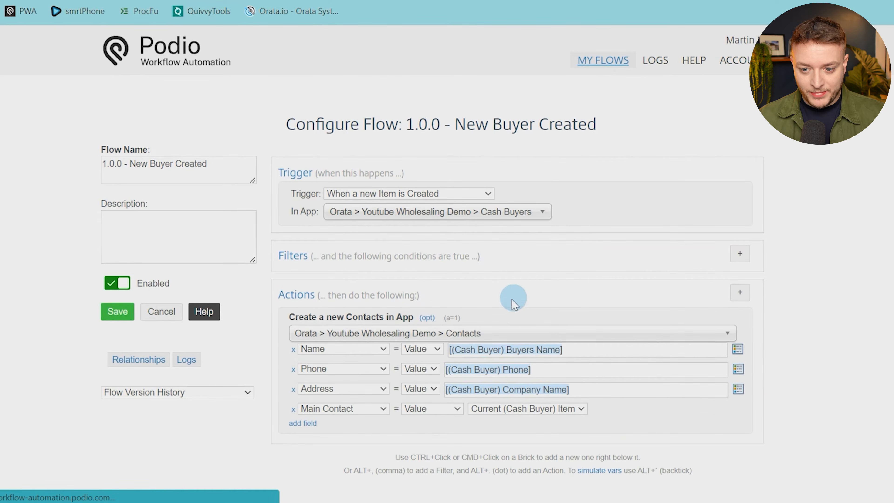
click(427, 317)
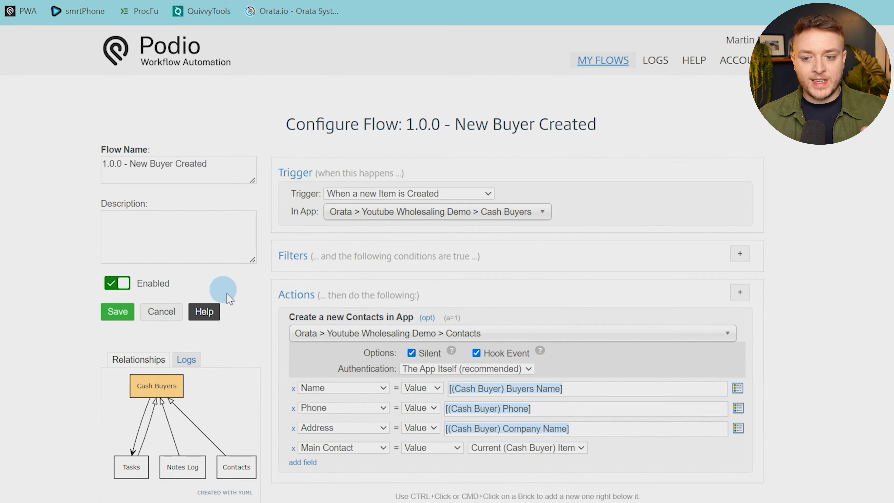
click(160, 312)
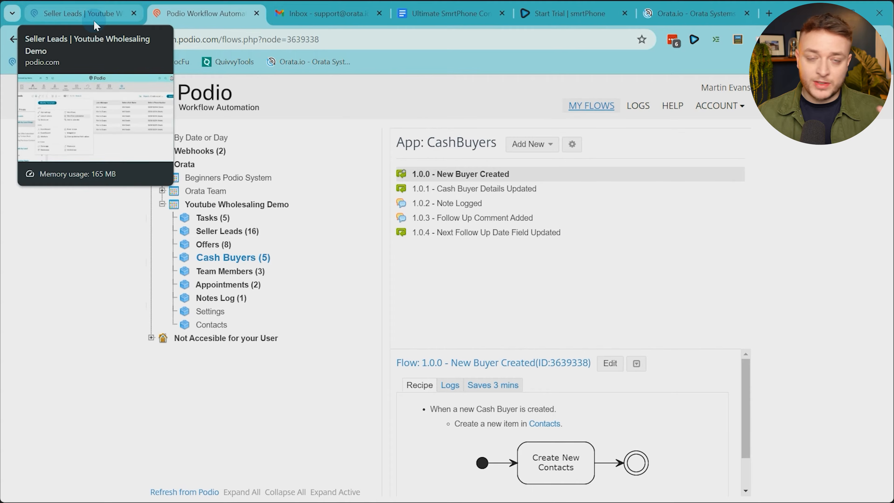
- Go to Podio's Cash Buyers app and start a new cash buyer record
click(93, 20)
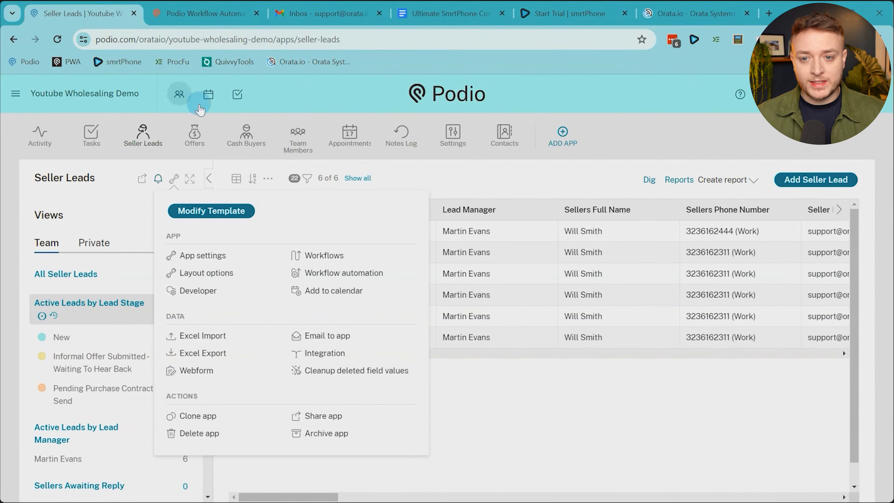
click(565, 175)
click(251, 141)
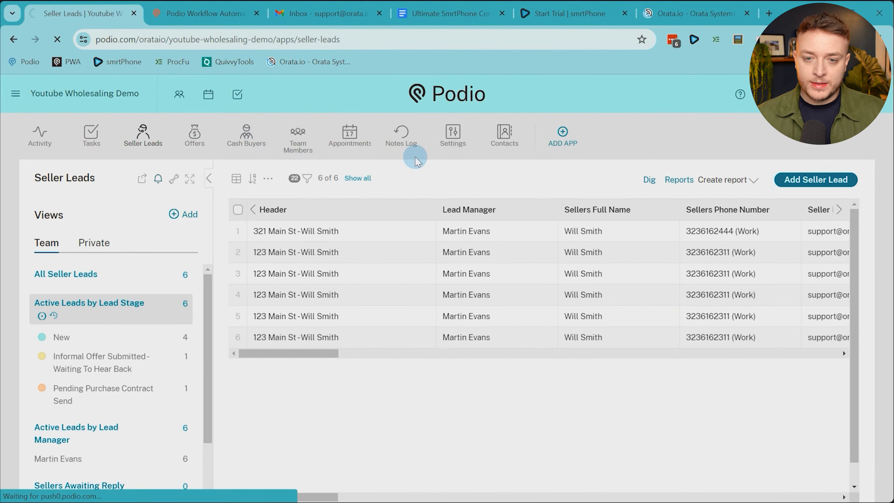
click(253, 139)
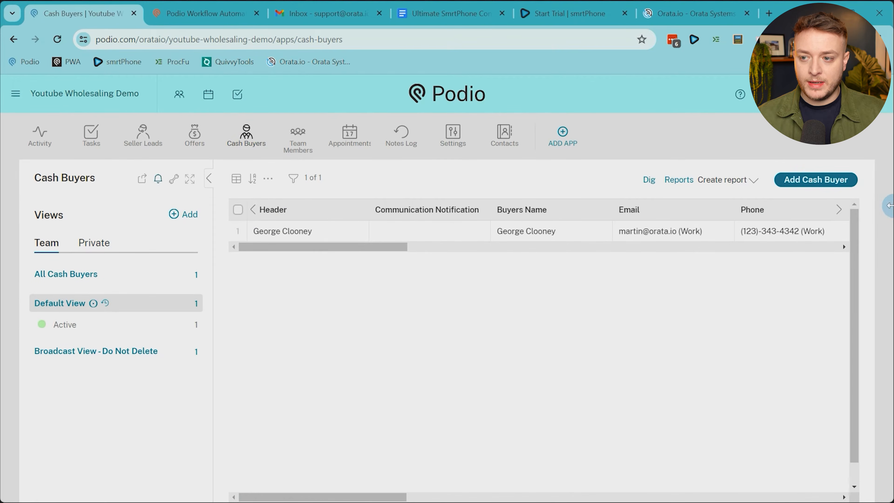
click(810, 187)
- Fill in the test buyer's name, phone number and e-mail address, attempting to save
click(302, 325)
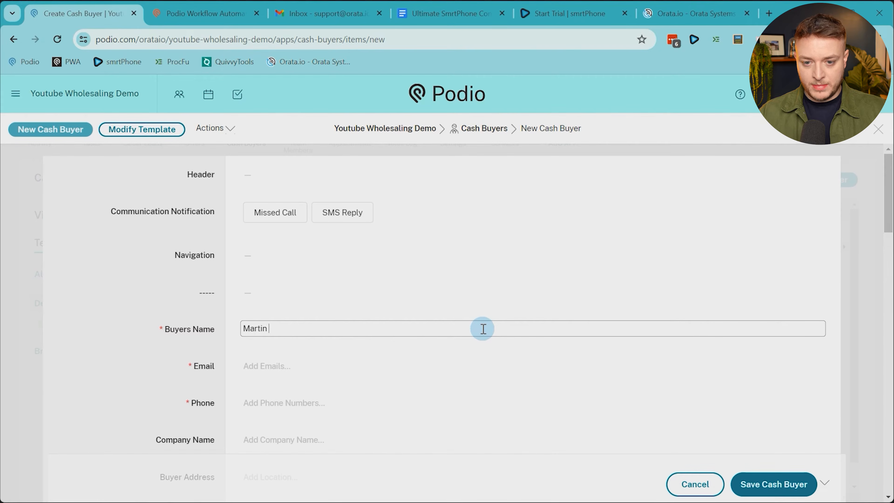
text(Martin Tett)
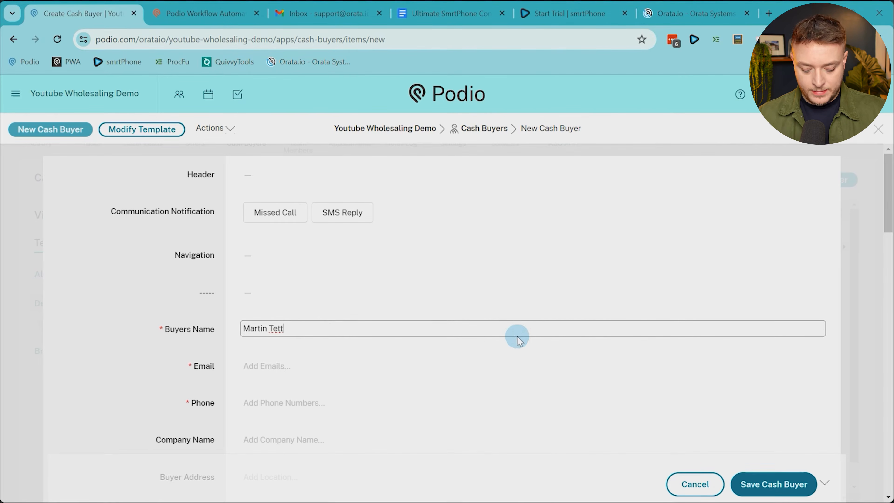
key(BackSpace)
key(BackSpace)
text(st)
scroll(389, 323, down, 3)
click(289, 283)
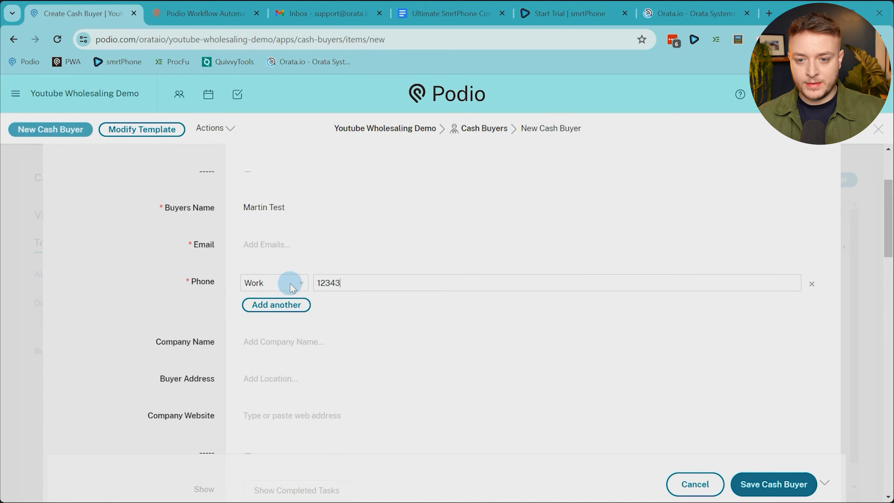
click(161, 299)
click(773, 484)
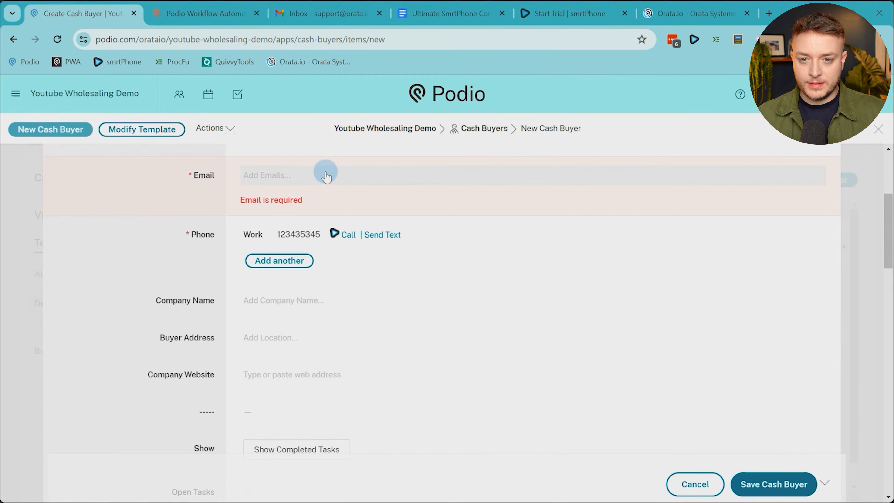
click(326, 176)
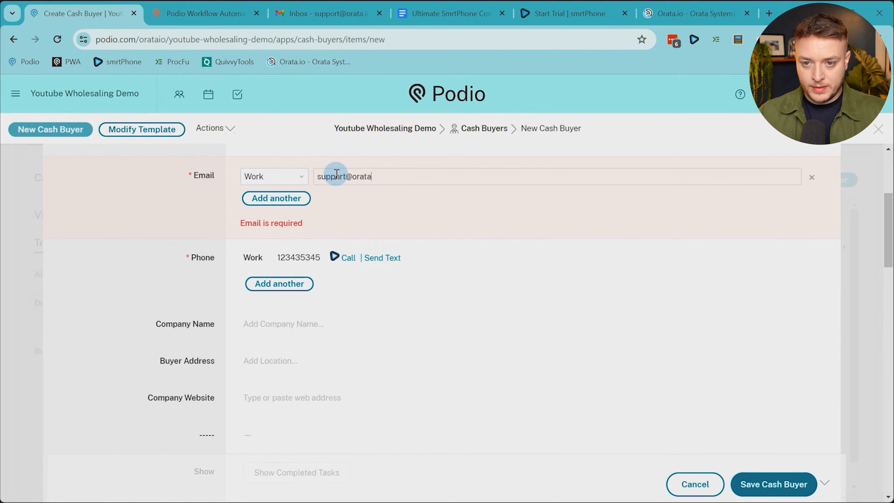
click(150, 267)
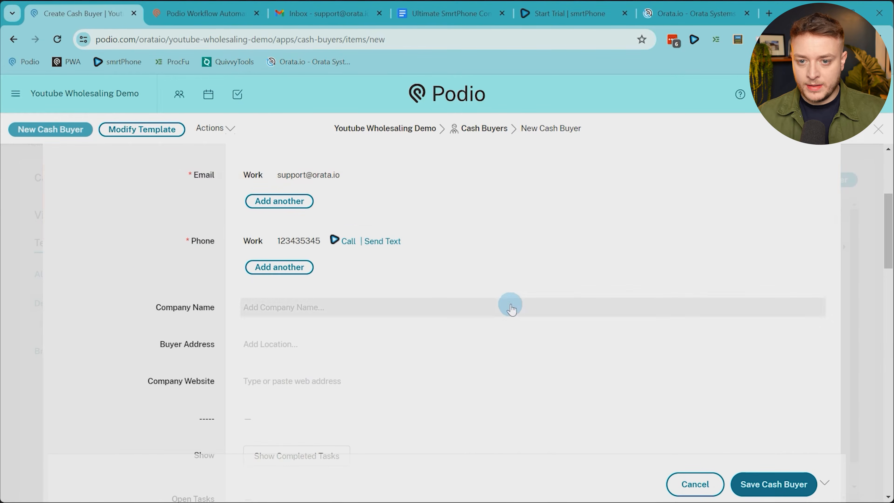
click(788, 484)
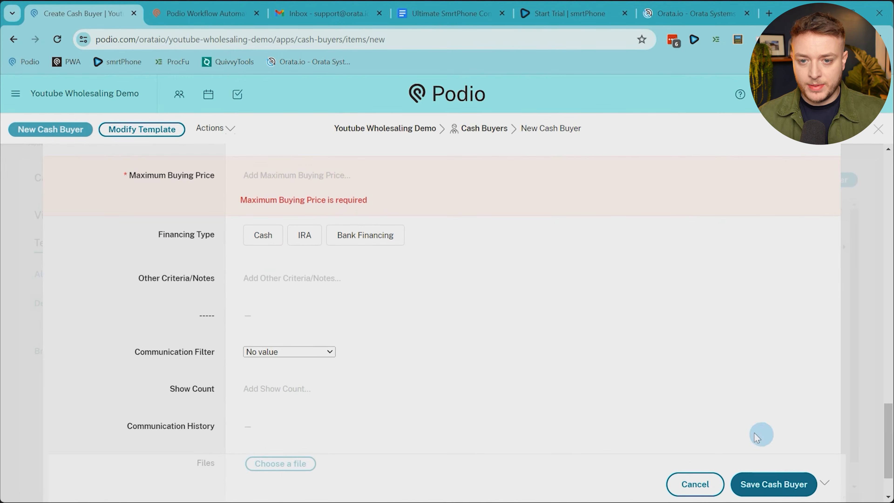
- Set Maximum Buying Price to 23123 and save the cash buyer record
click(302, 180)
text(23)
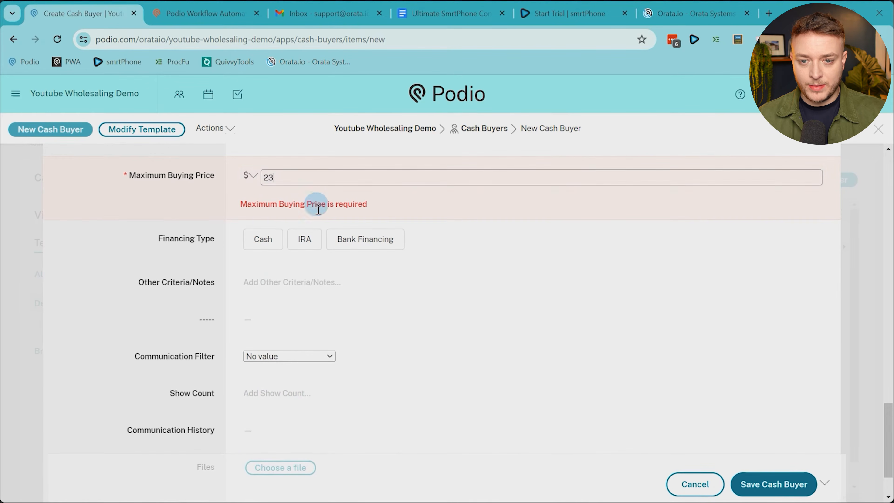
scroll(319, 209, up, 3)
text(123)
scroll(376, 336, down, 2)
click(526, 387)
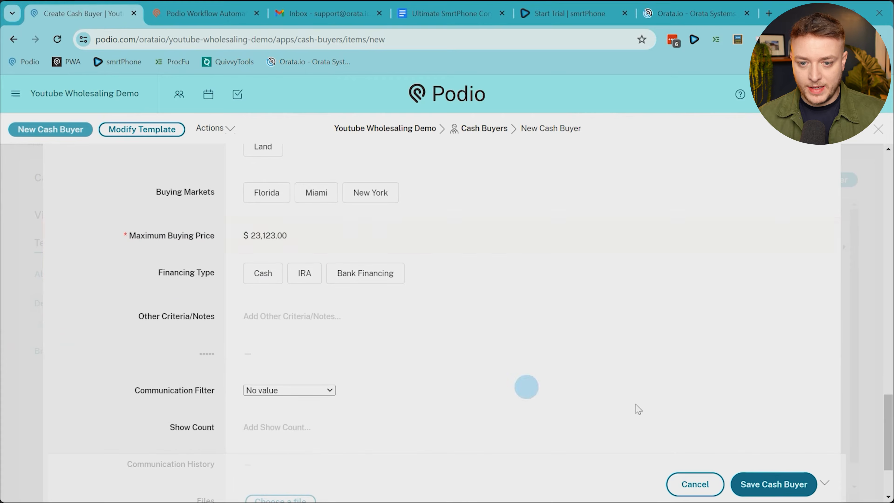
click(762, 485)
scroll(183, 271, up, 10)
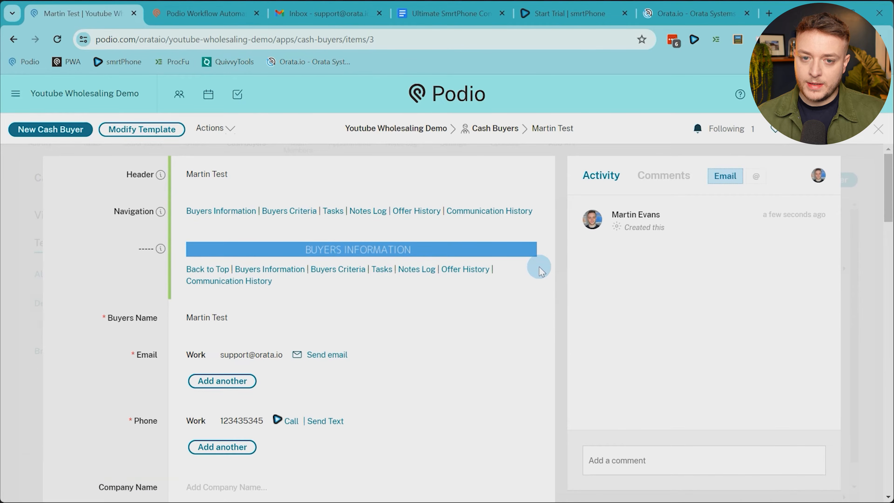
- Reload the buyer record, open its linked contact in a second tab, then return to the buyer
key(F5)
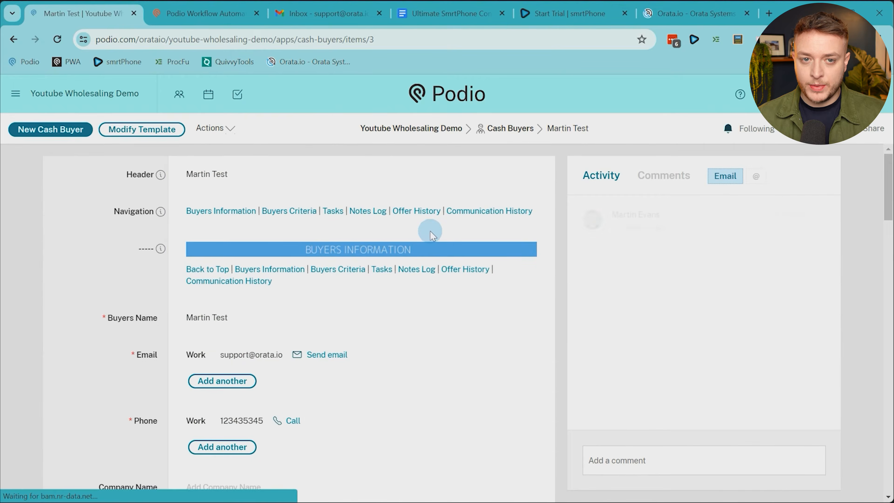
scroll(430, 233, down, 20)
scroll(317, 294, down, 2)
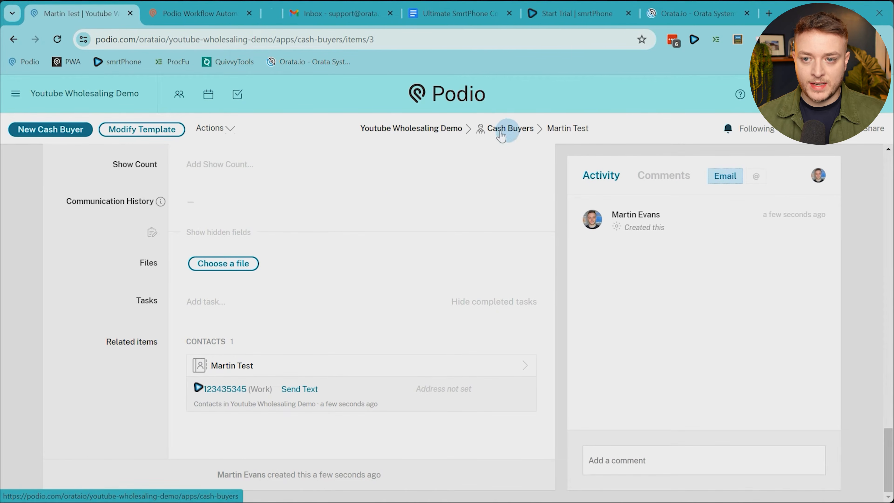
ctrl+click(510, 128)
click(286, 14)
drag(288, 18, 186, 16)
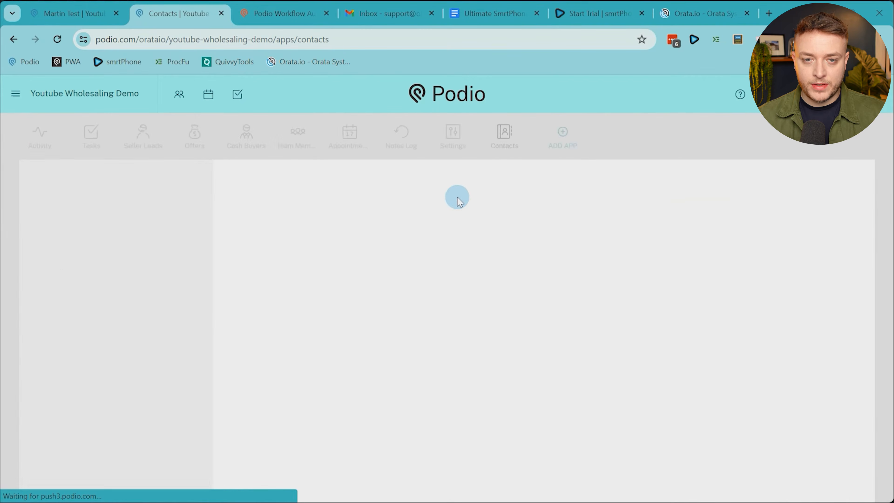
click(257, 235)
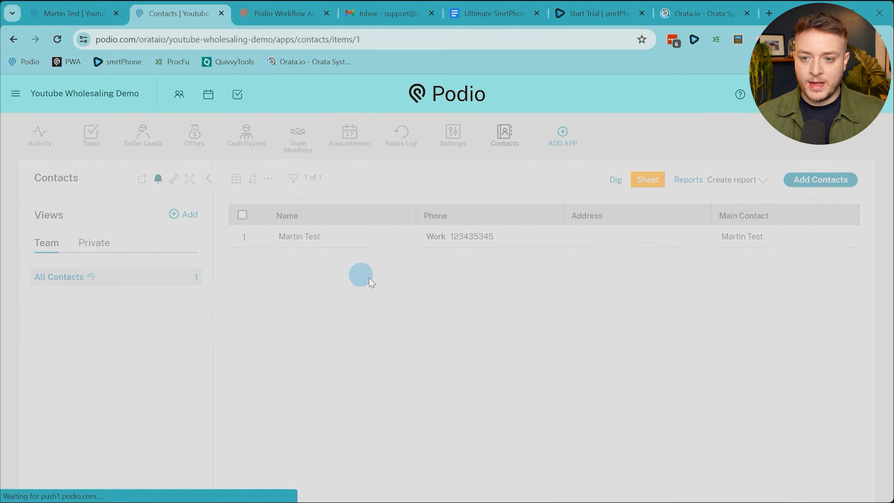
click(70, 21)
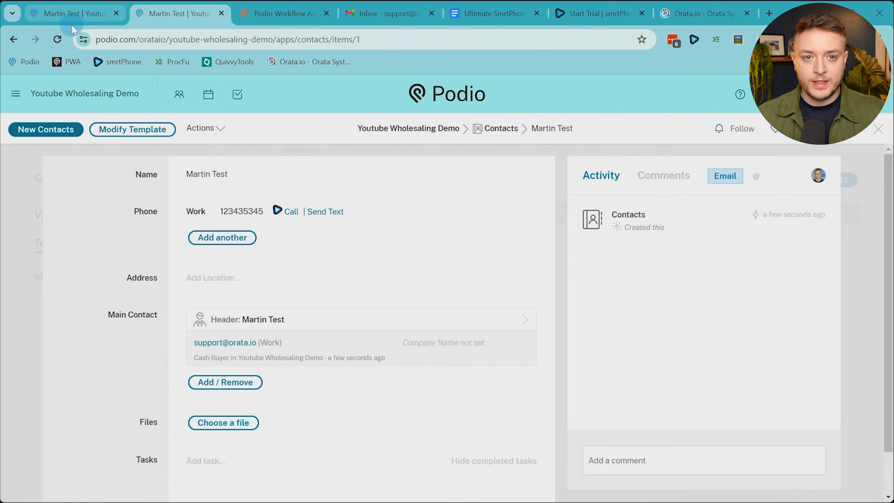
click(290, 320)
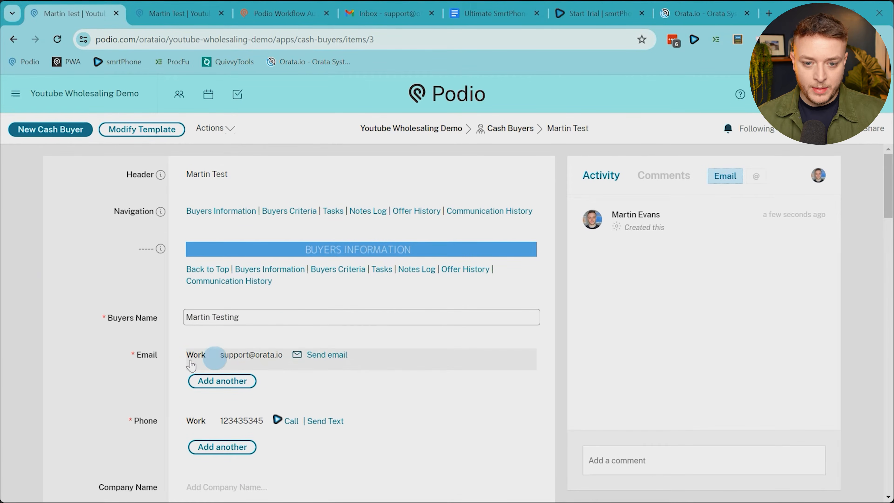
- Change the test buyer's name and replace the phone number with a new one
click(277, 422)
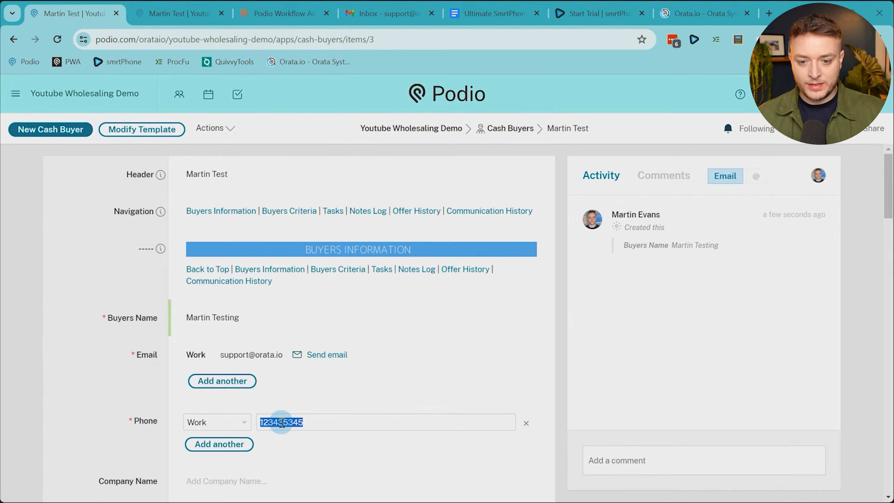
text(234546423)
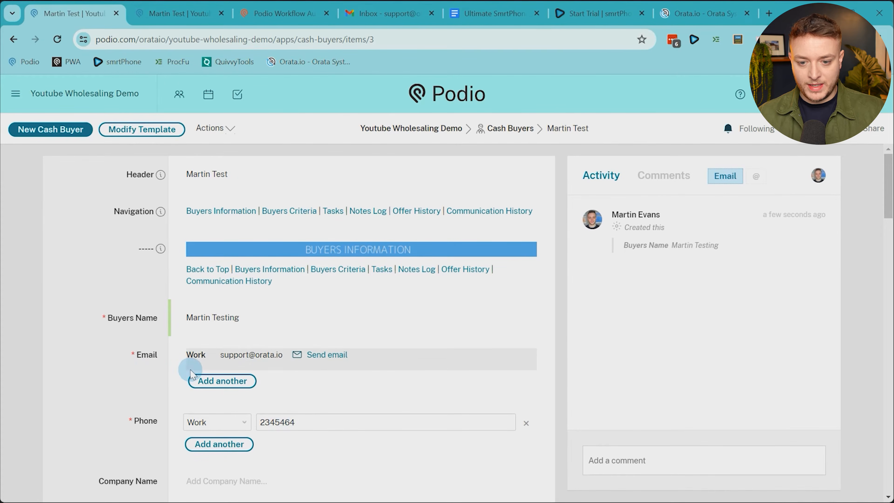
click(126, 335)
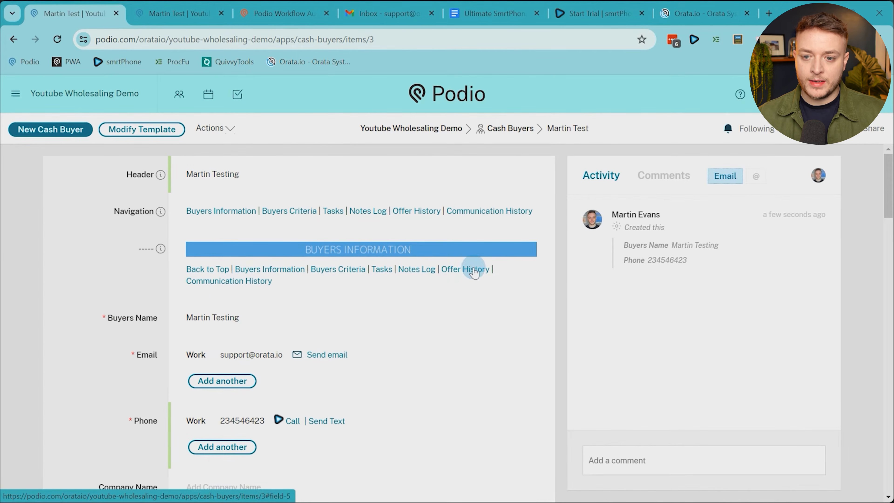
- Confirm the linked contact reflects the changes, then return to the Cash Buyers list
click(216, 287)
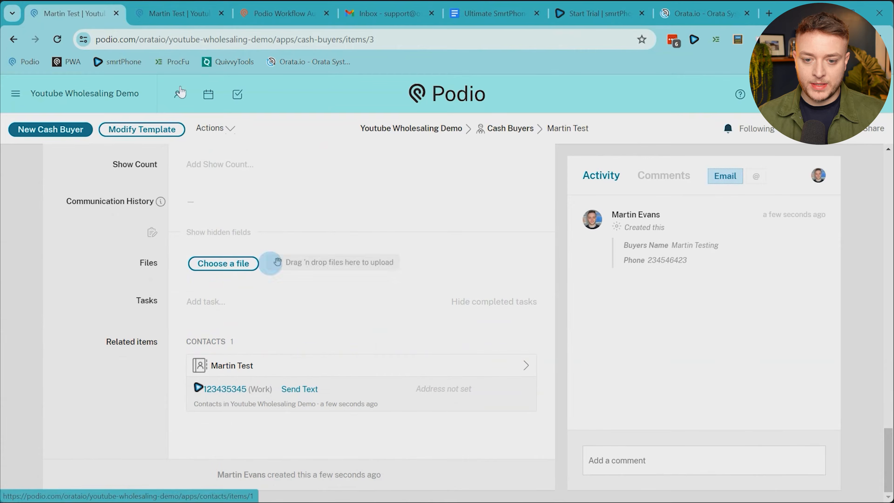
click(152, 10)
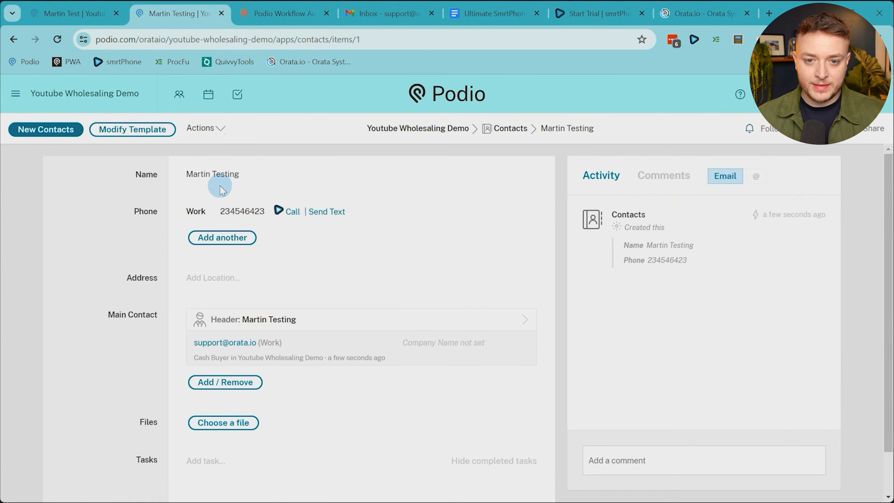
click(45, 12)
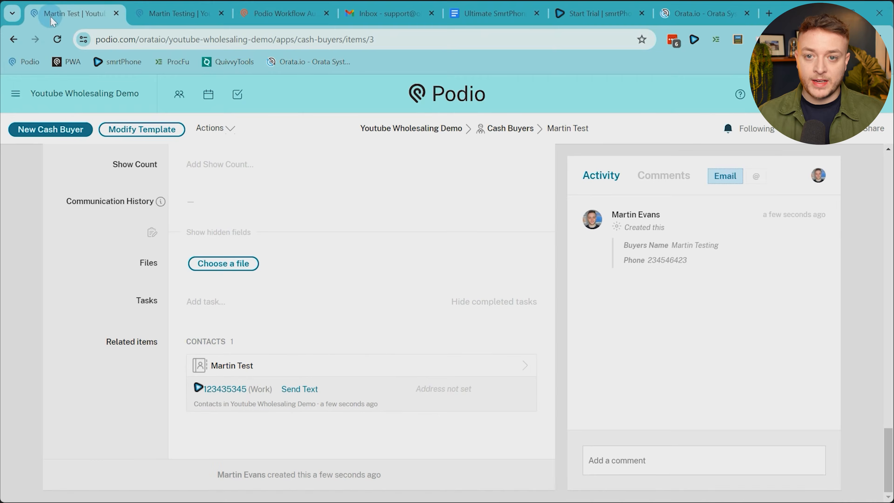
scroll(127, 334, up, 10)
scroll(125, 333, up, 10)
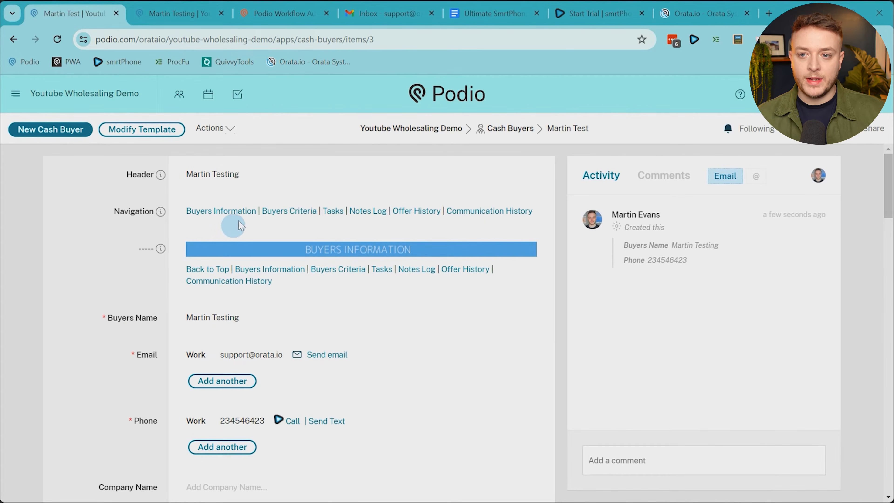
click(514, 129)
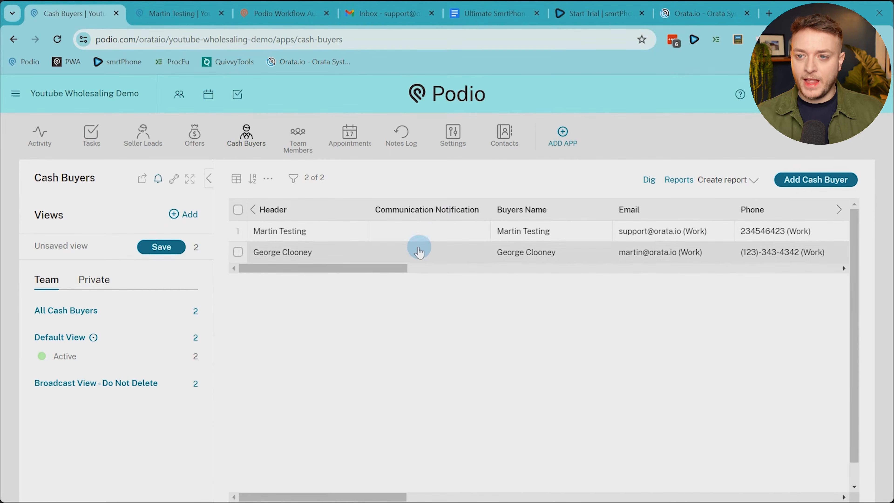
drag(613, 15, 384, 7)
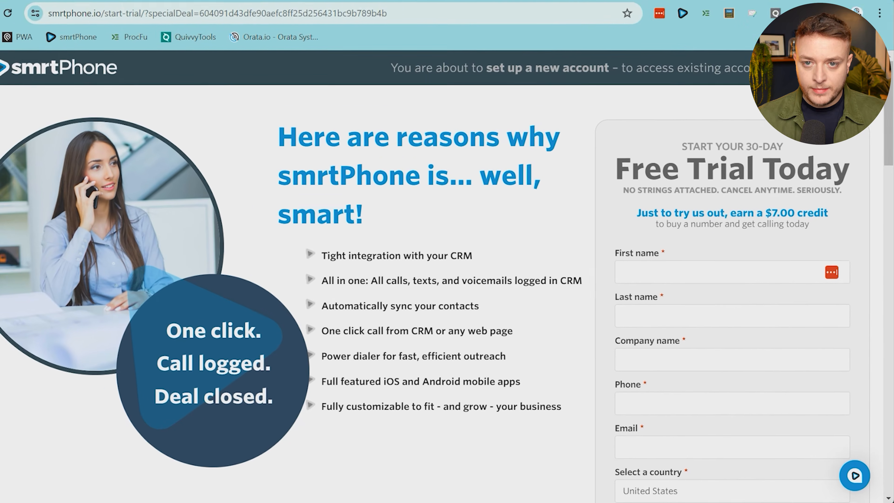
- Complete the free trial form for Orata LTD with Podio as the CRM and submit it
scroll(493, 268, down, 2)
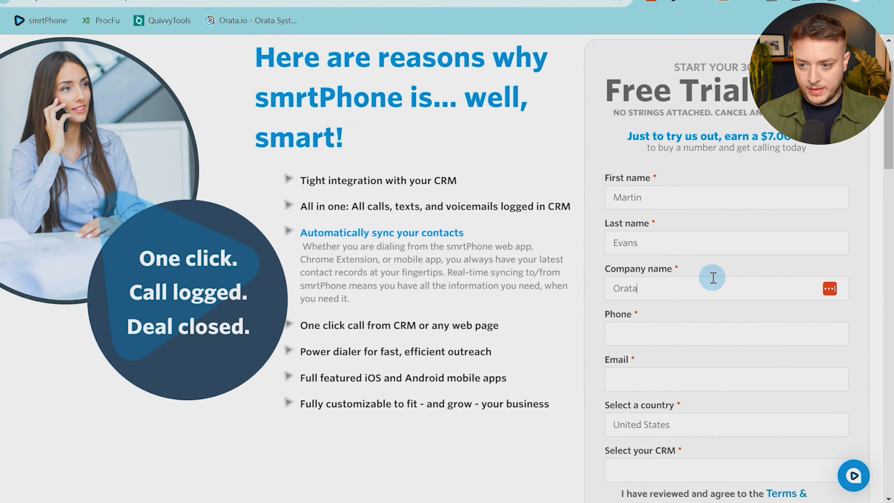
scroll(712, 278, down, 4)
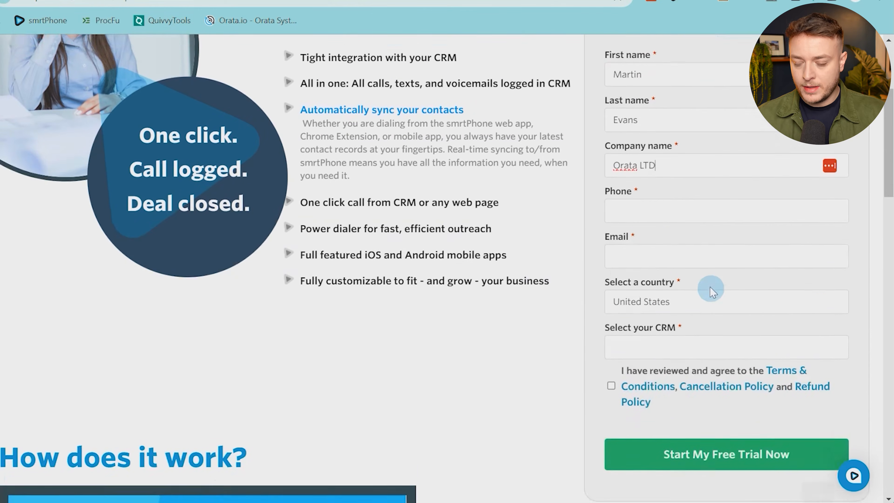
click(668, 200)
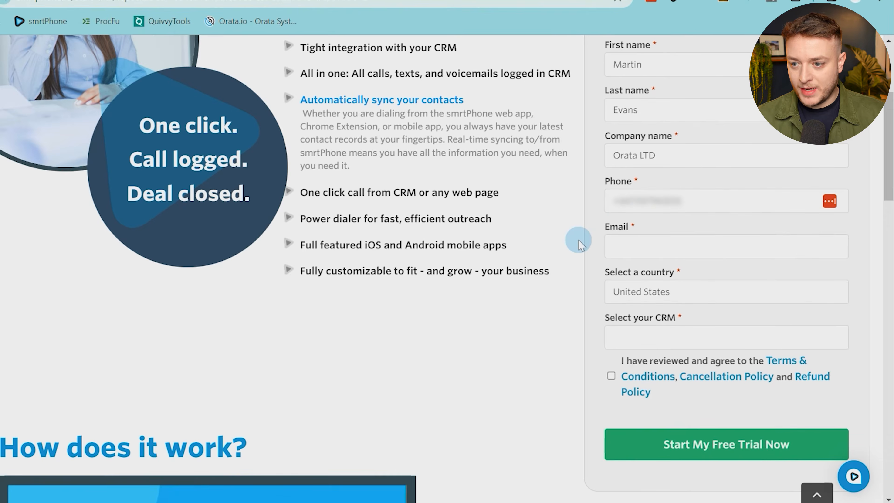
scroll(651, 183, down, 2)
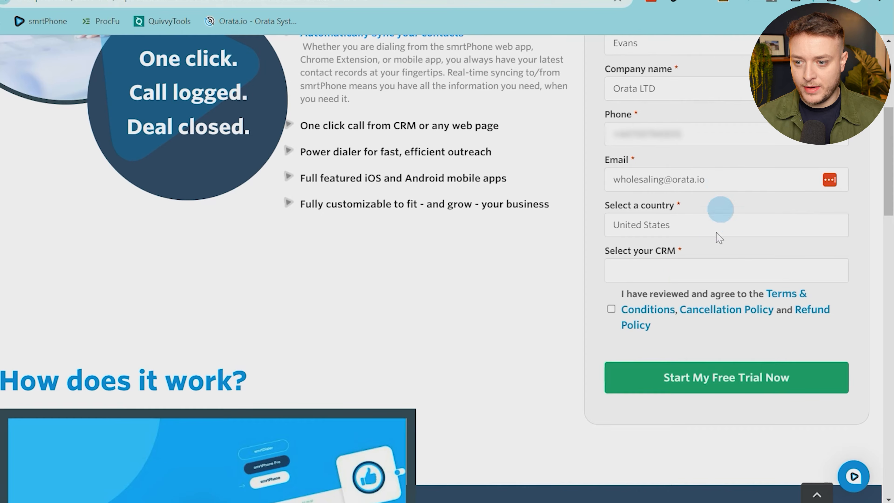
click(683, 273)
click(646, 299)
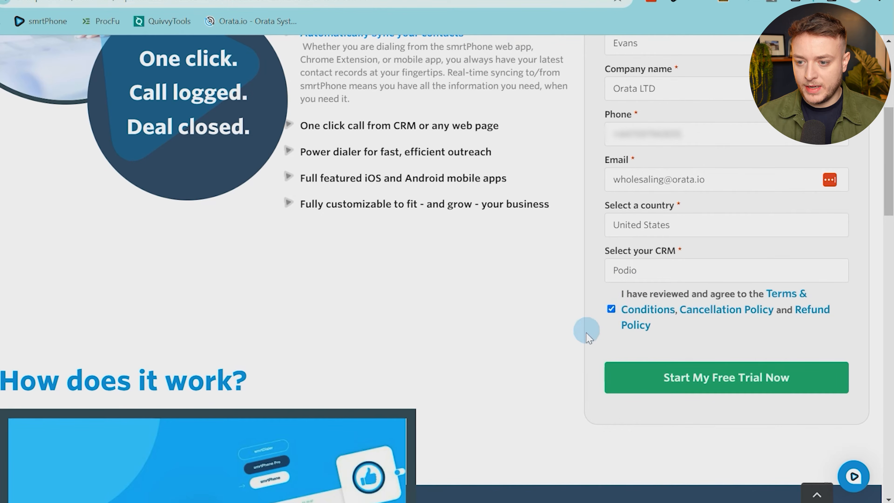
click(736, 378)
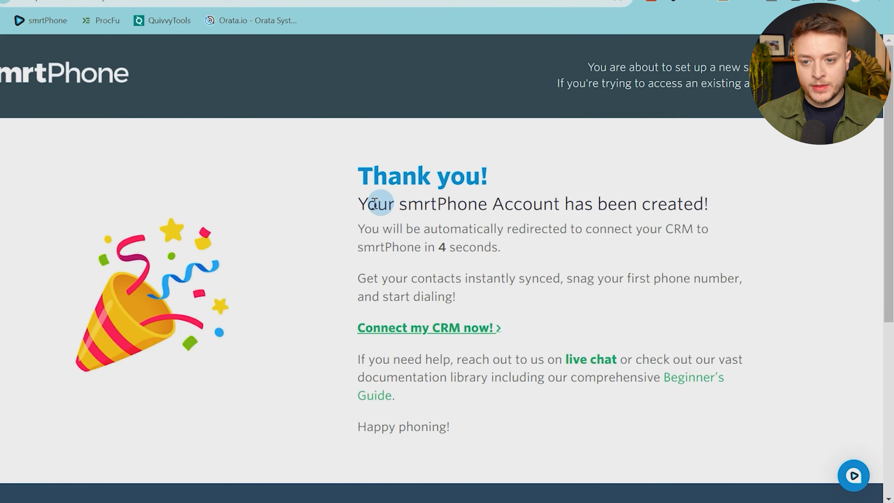
drag(368, 204, 560, 204)
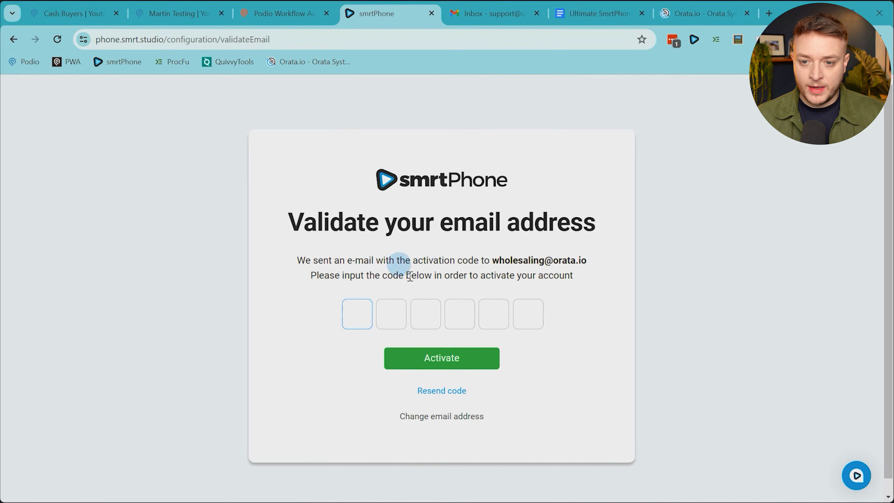
- Copy the verification code from the smrtPhone confirmation email in Gmail
click(493, 13)
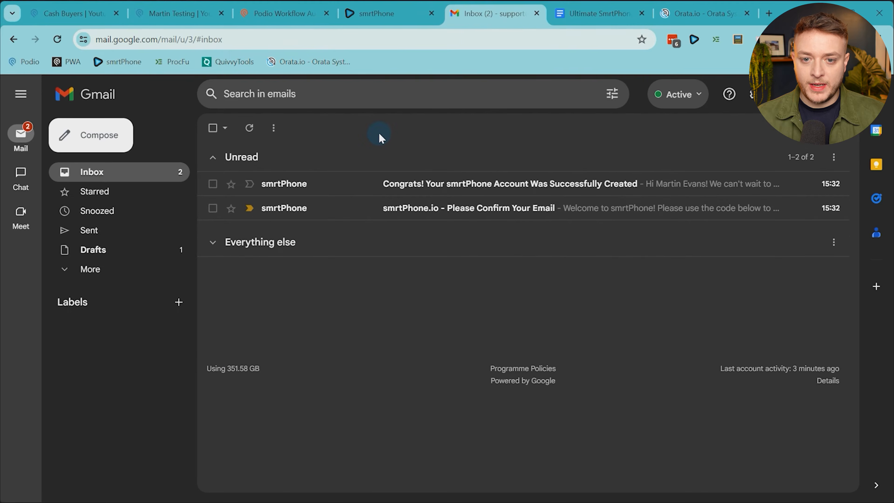
click(494, 211)
drag(485, 366, 383, 363)
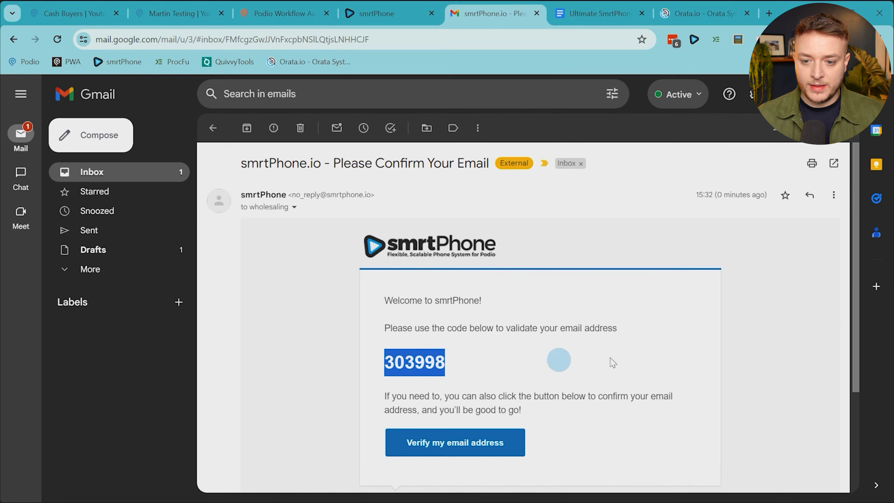
- Dismiss the compliance popup, enter the activation code in the boxes, and acknowledge the verification success
click(392, 21)
click(665, 123)
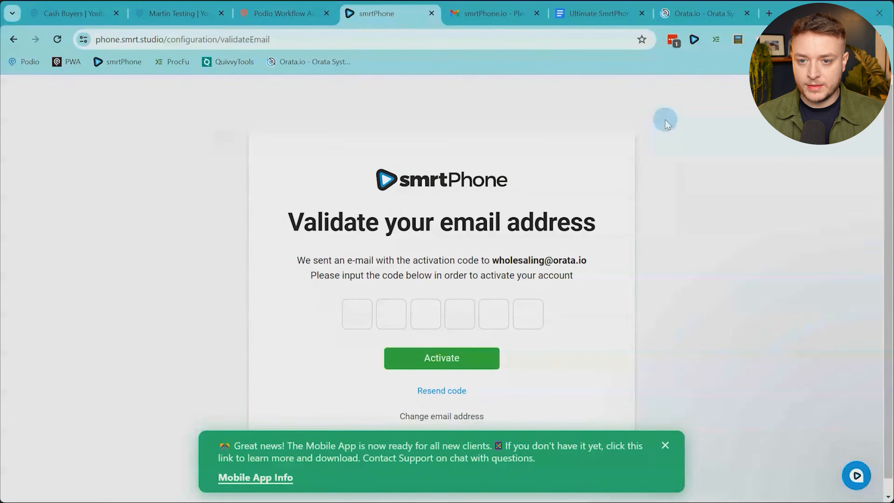
click(368, 313)
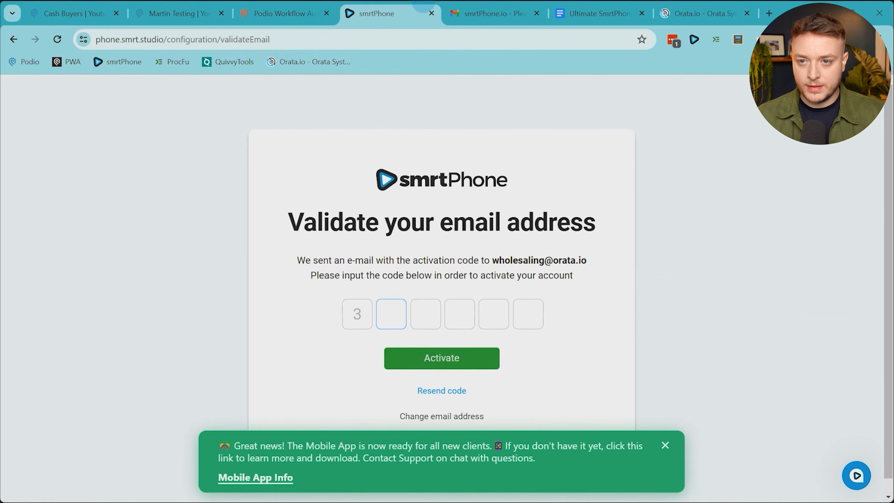
click(493, 13)
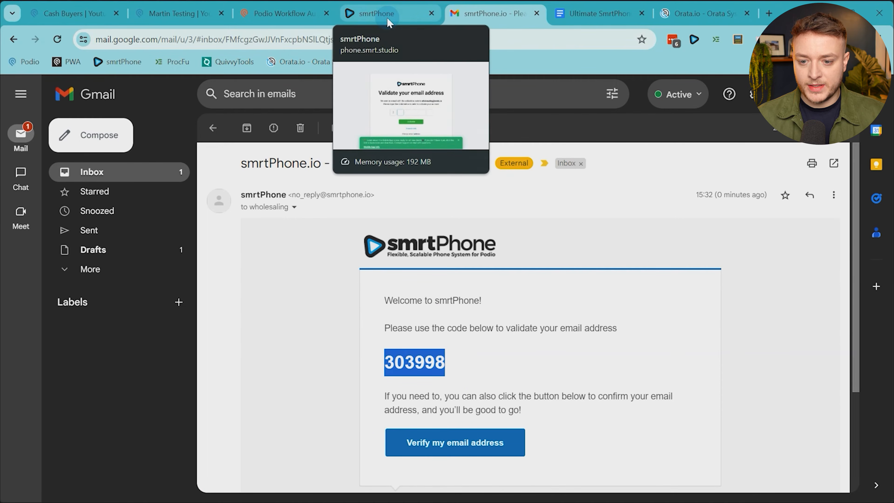
click(387, 17)
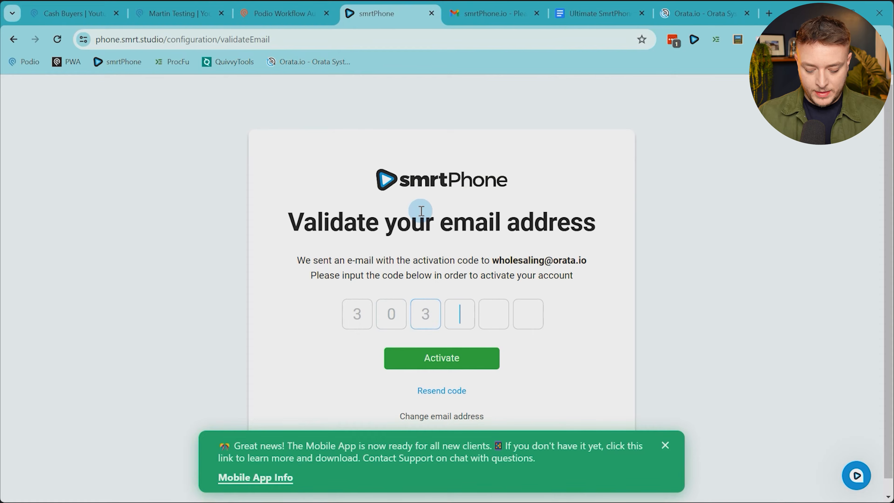
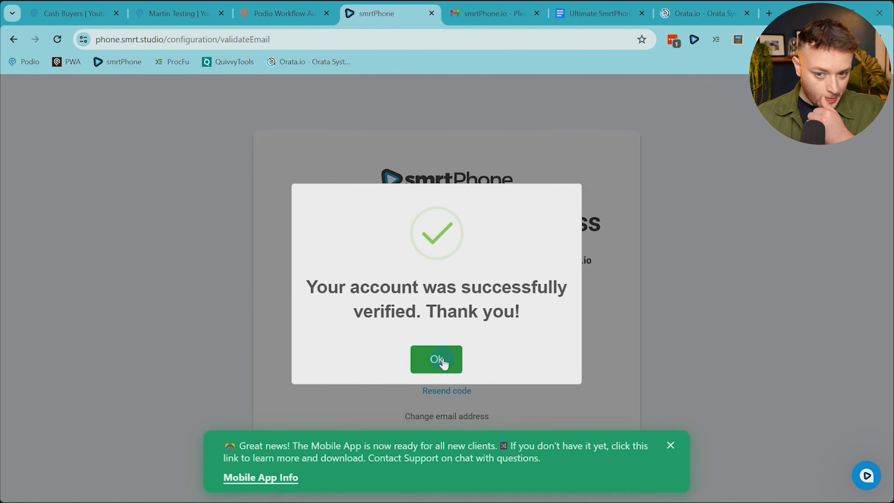
click(442, 363)
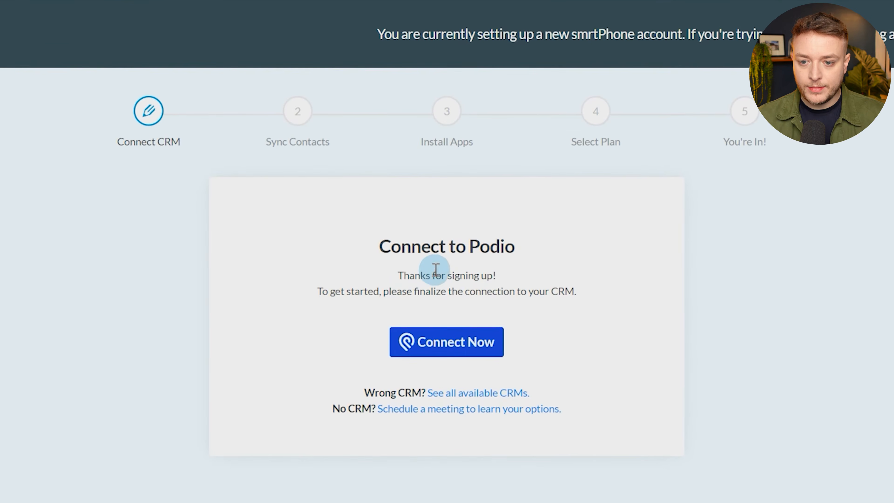
- Link smrtPhone to Podio and sync from the Youtube Wholesaling Demo workspace's Contacts app
click(445, 350)
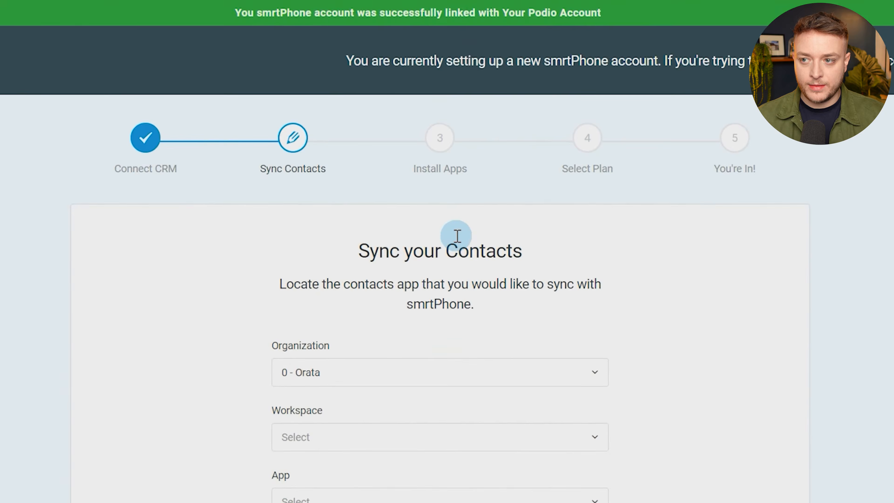
scroll(457, 251, down, 2)
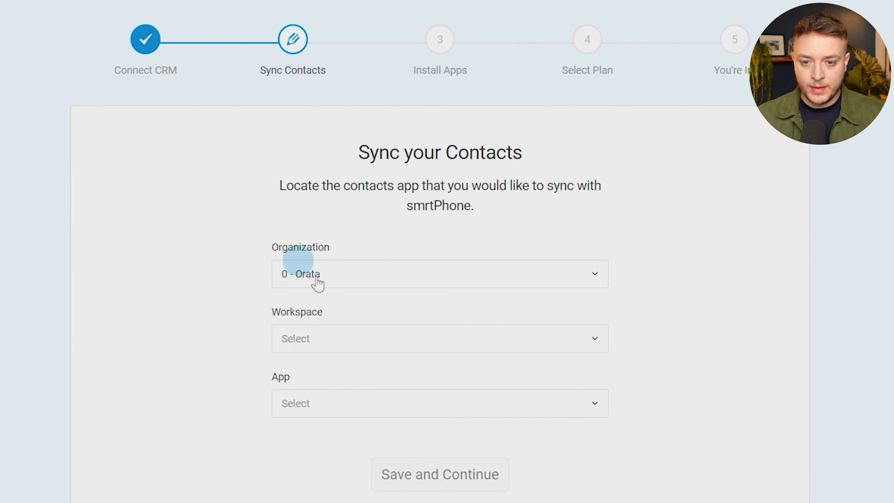
click(344, 339)
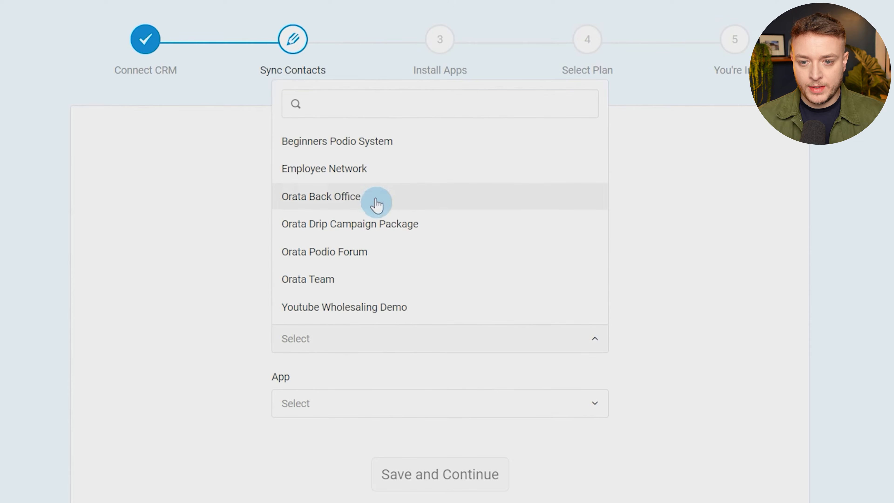
click(348, 311)
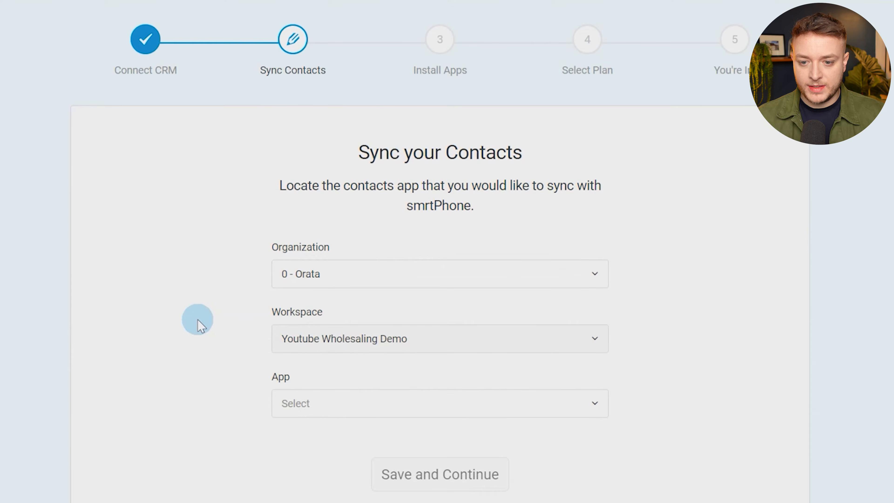
click(379, 407)
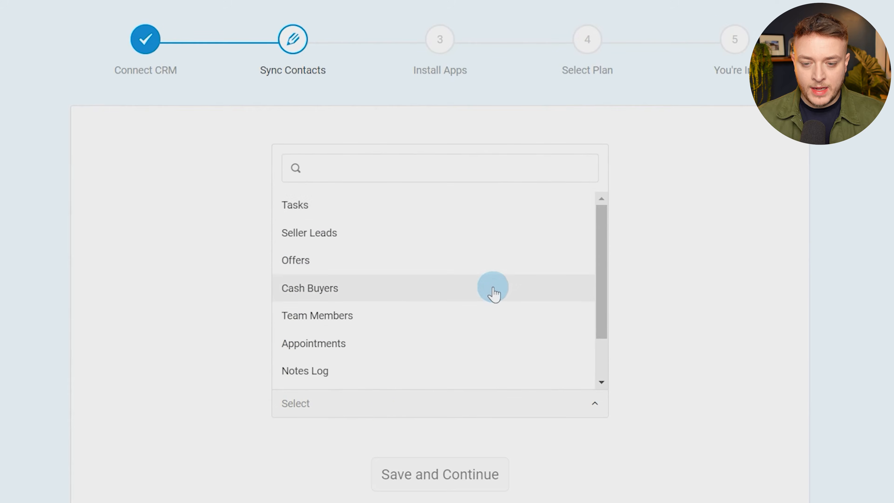
scroll(493, 290, down, 2)
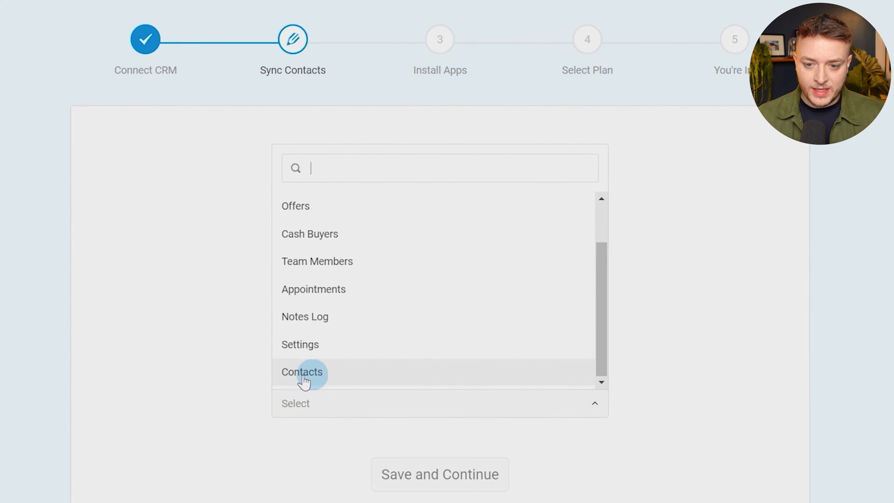
click(325, 374)
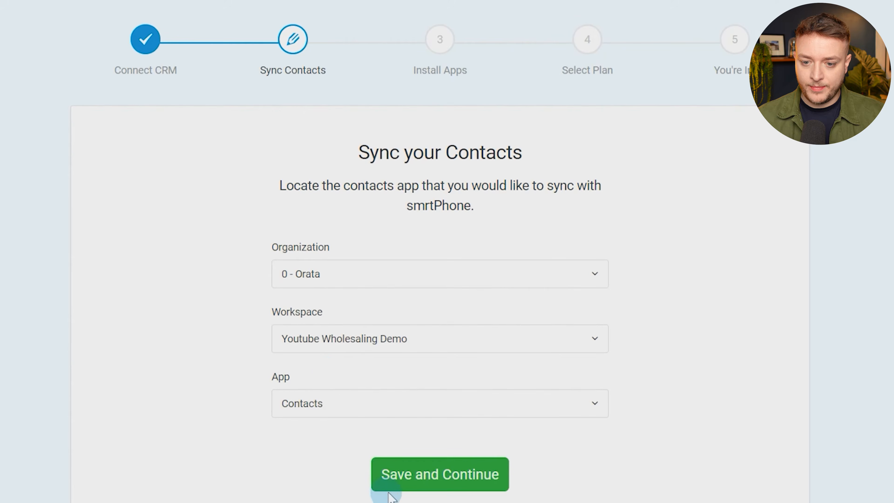
- Map Name to Name, Phone Number to Phone, and Title/Role to Address
click(432, 480)
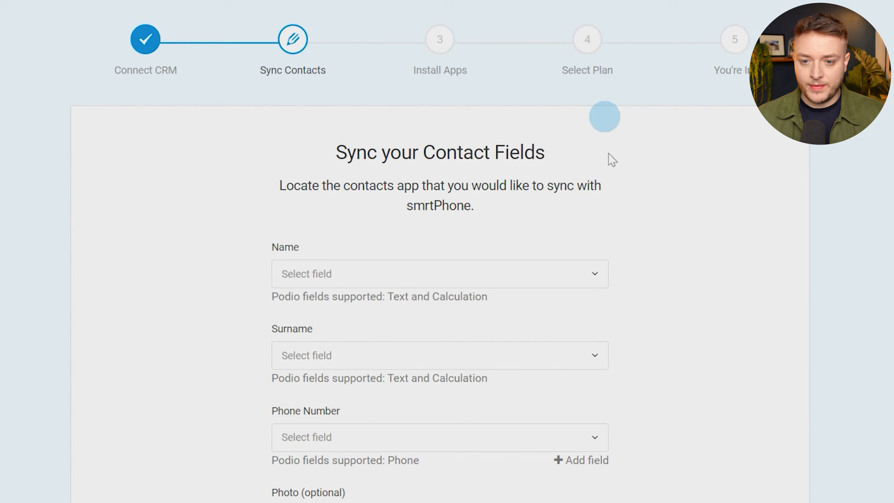
scroll(605, 124, down, 2)
click(343, 199)
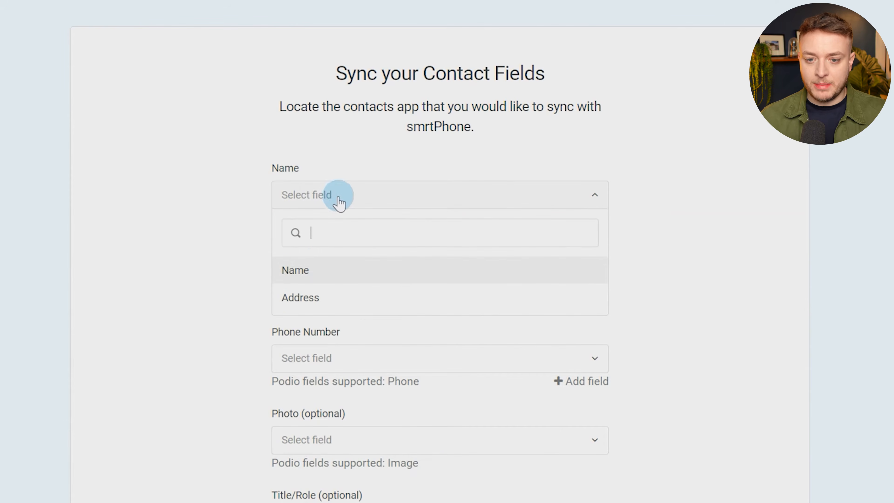
click(307, 271)
scroll(143, 241, down, 2)
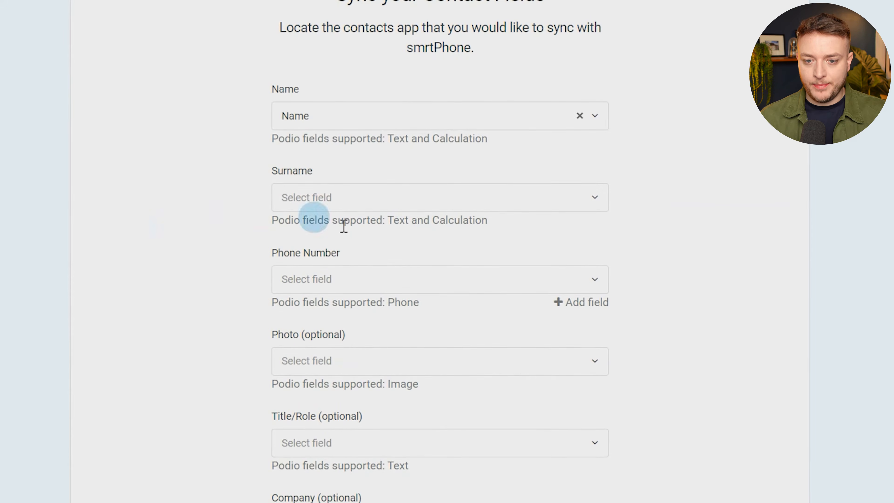
scroll(340, 278, down, 2)
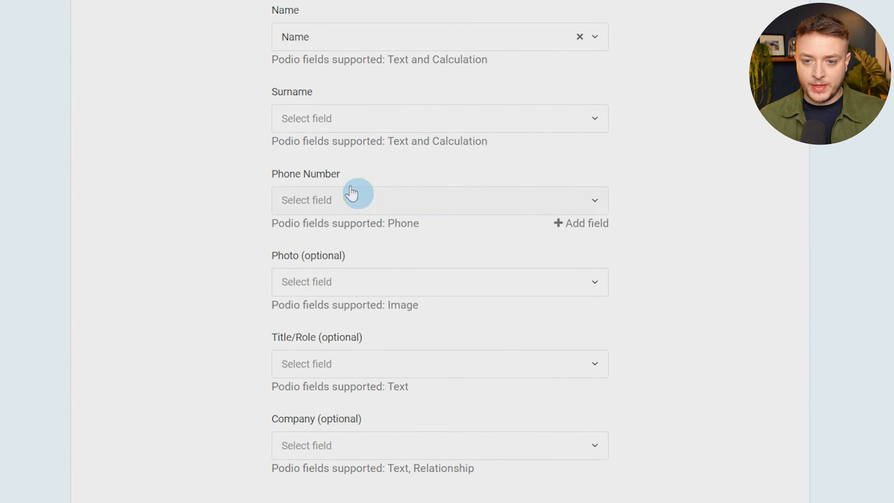
click(350, 200)
click(313, 273)
scroll(241, 260, down, 2)
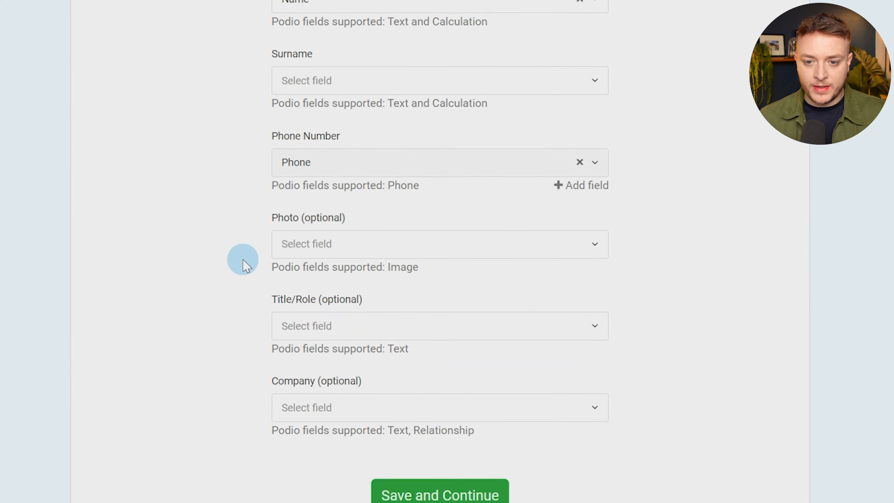
drag(253, 275, 385, 281)
click(396, 300)
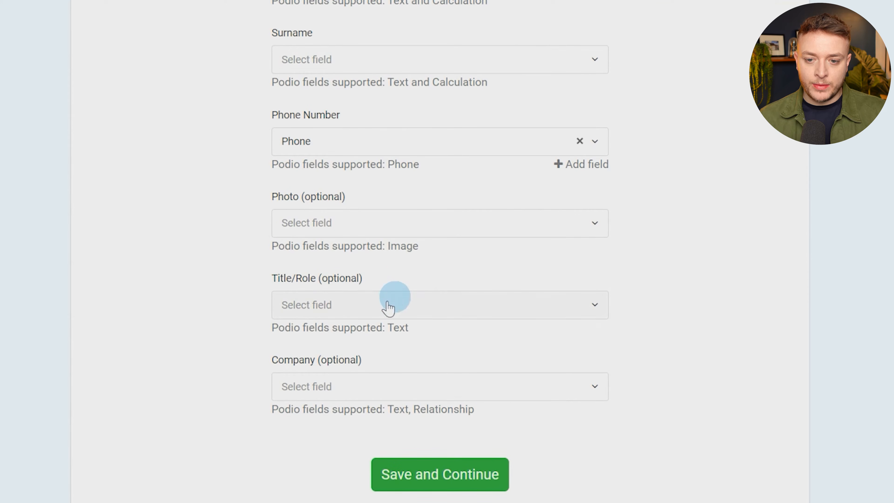
click(301, 409)
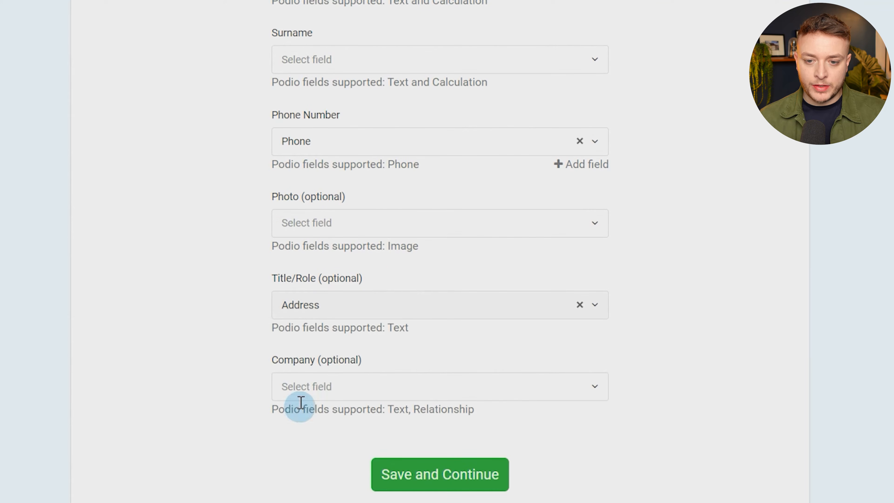
- Save the field mapping, run the contact sync, and dismiss the re-sync notice
scroll(551, 315, up, 10)
scroll(551, 319, down, 10)
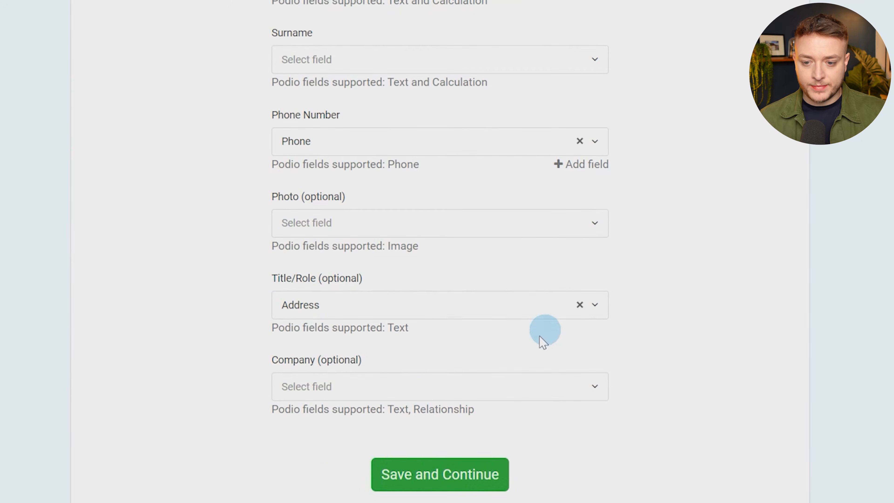
click(397, 475)
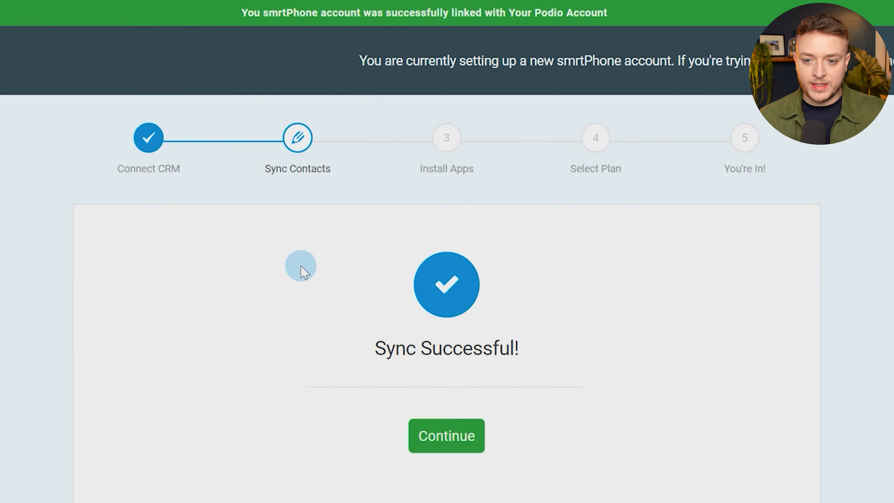
click(452, 438)
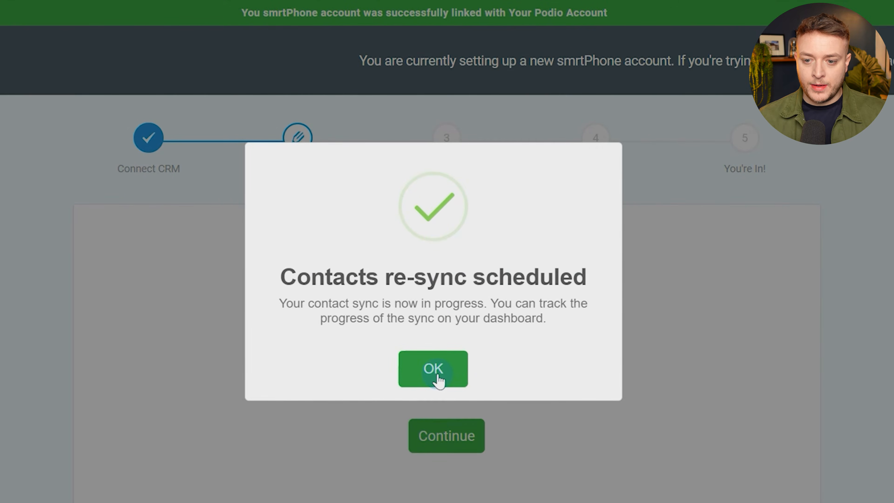
click(438, 376)
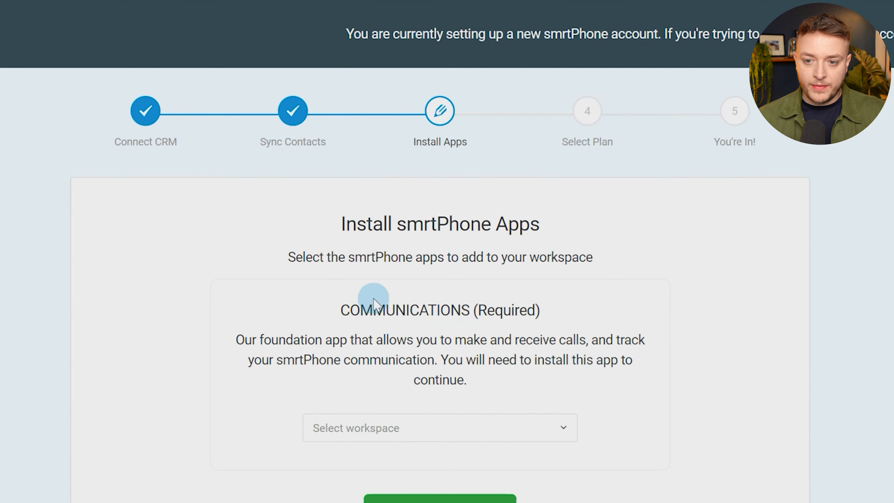
- Install the Communications app into the Youtube Wholesaling Demo workspace and continue to plans
scroll(374, 303, down, 2)
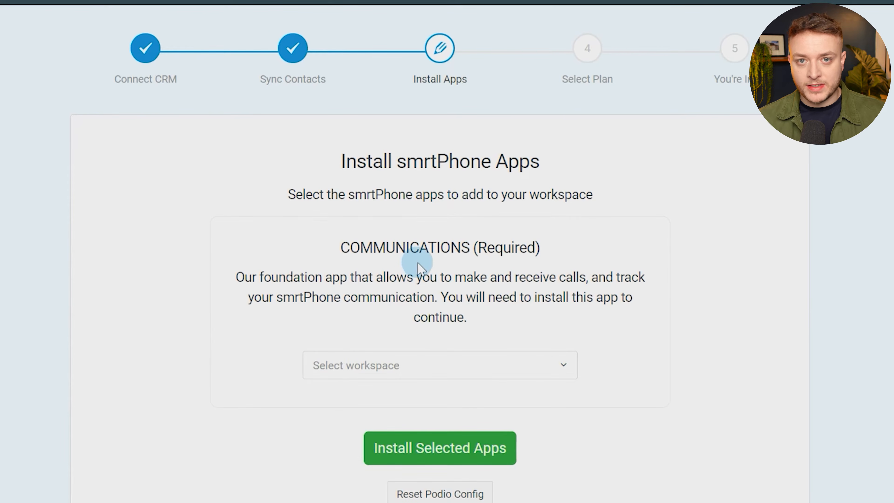
click(427, 366)
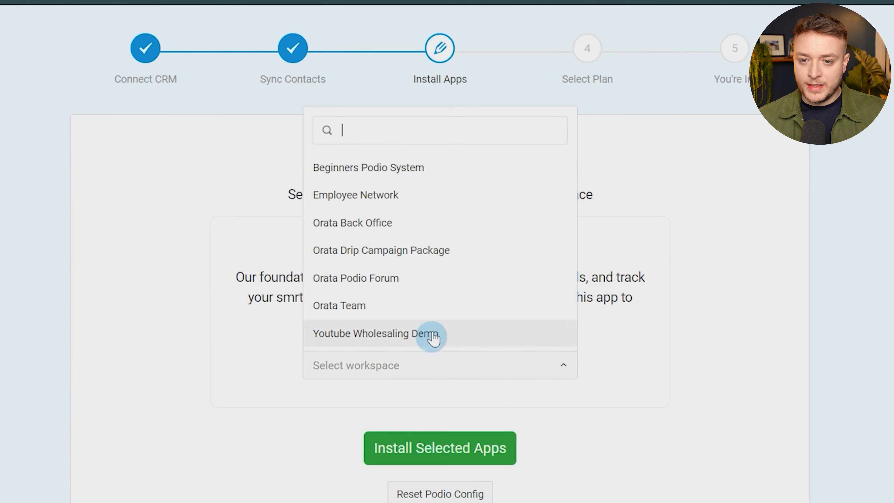
click(209, 336)
click(380, 367)
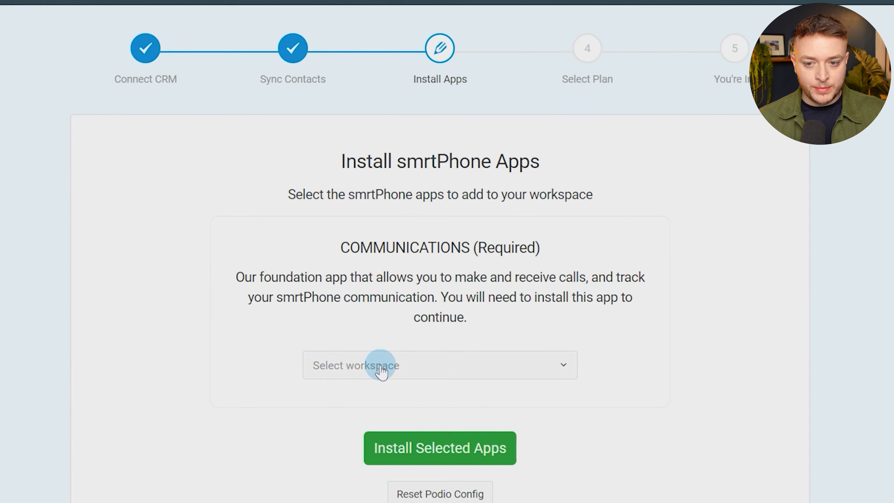
click(364, 335)
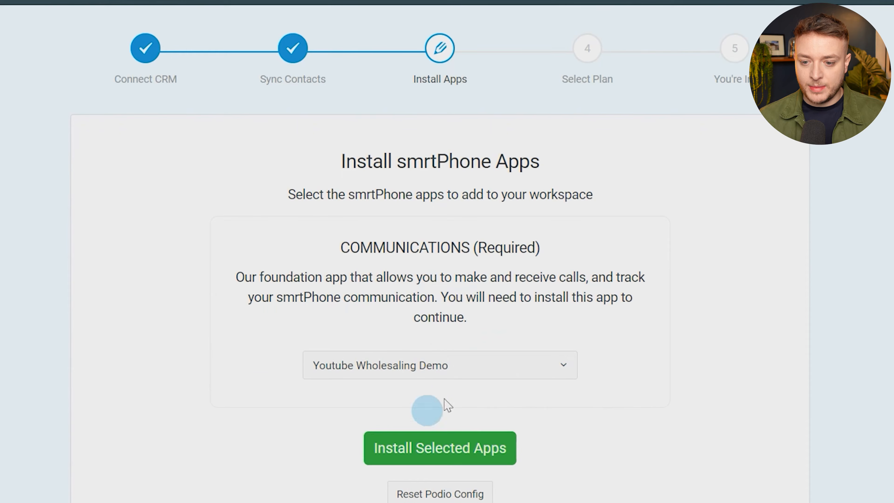
click(444, 453)
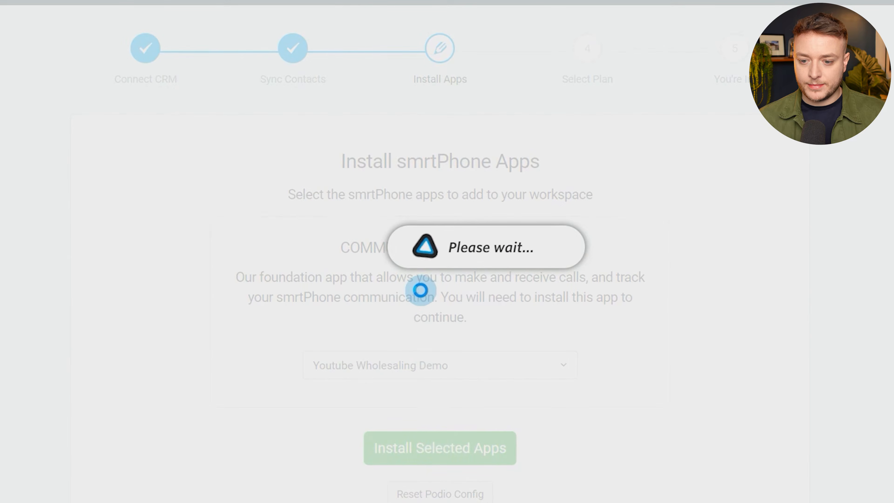
click(460, 351)
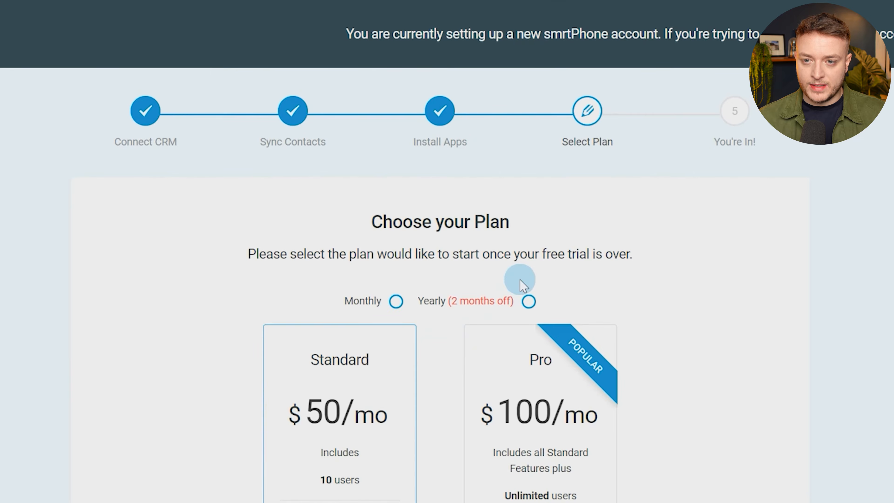
- Select the $50 Standard monthly plan and fill in the payment card details
scroll(520, 282, down, 4)
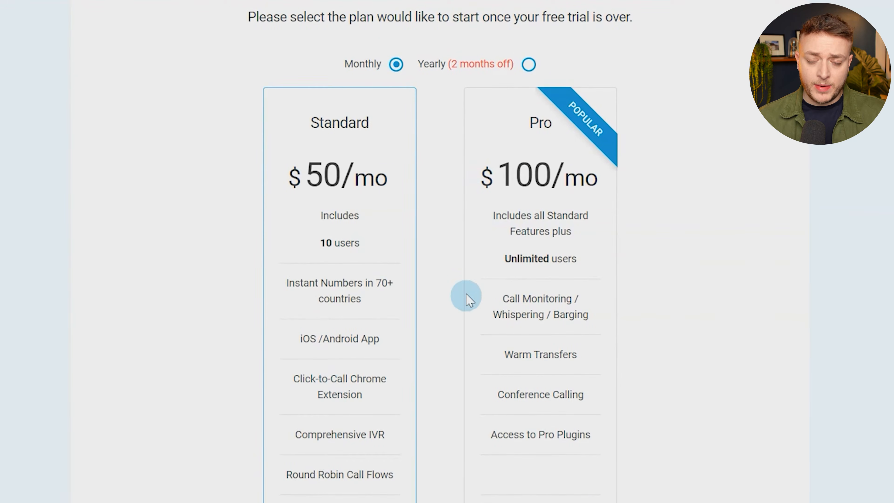
scroll(465, 296, up, 4)
scroll(329, 330, down, 4)
scroll(365, 196, up, 4)
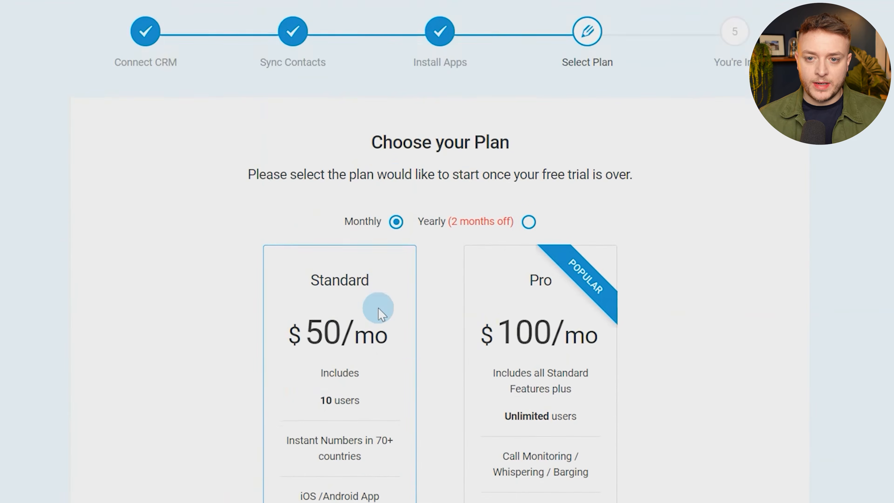
scroll(329, 328, down, 6)
scroll(359, 248, up, 3)
scroll(379, 350, down, 2)
scroll(372, 354, down, 6)
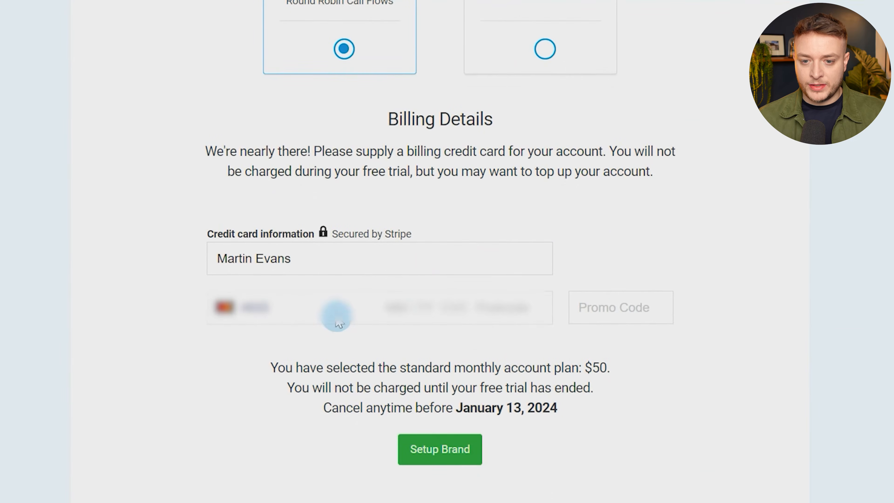
click(492, 309)
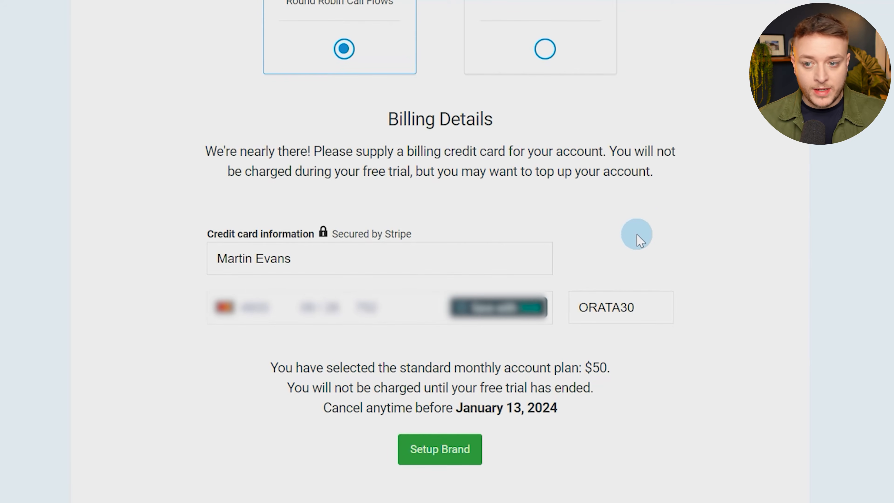
- Submit billing with promo code ORATA30 to reach Setup your Brand, then close the chat
click(444, 456)
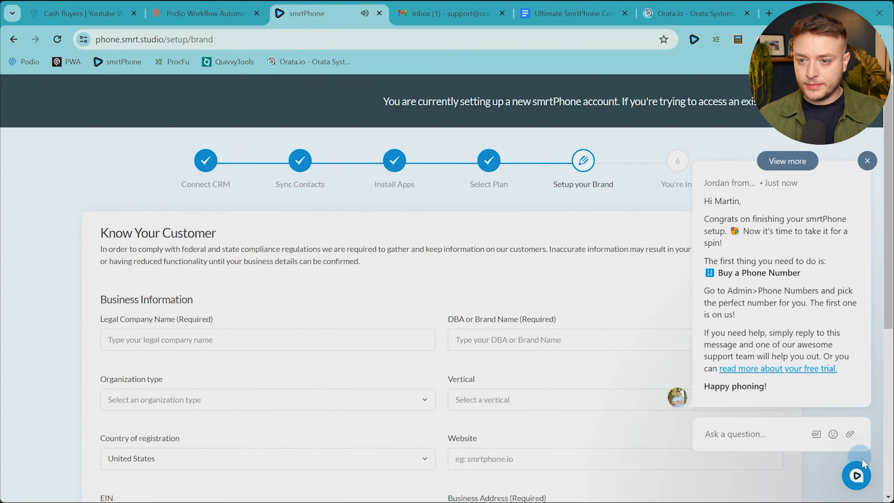
click(857, 483)
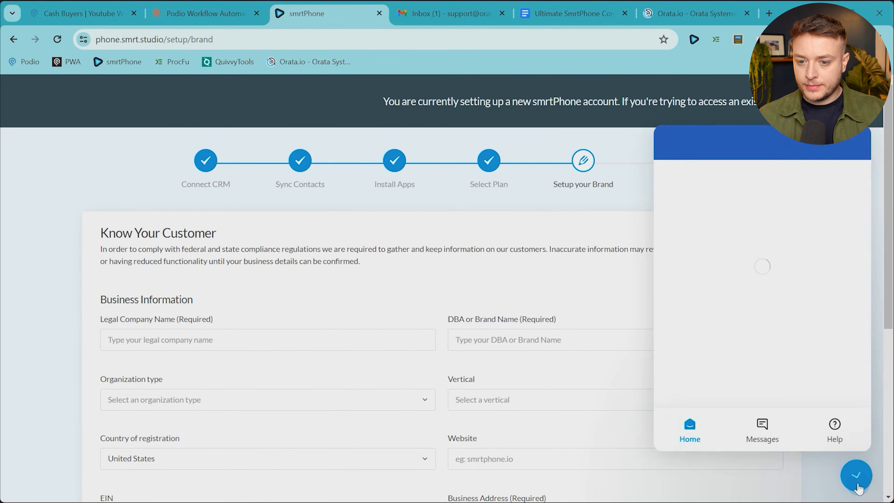
click(858, 483)
scroll(376, 270, down, 2)
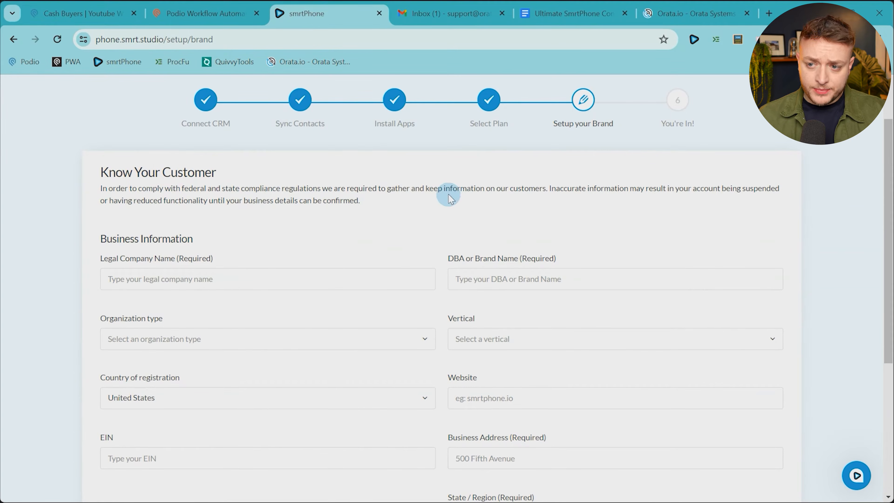
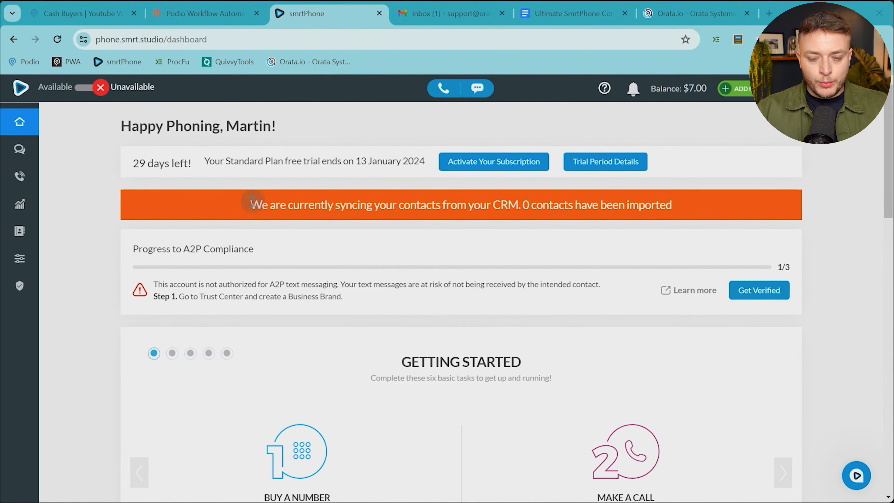
- Go to the Admin Phone Numbers page and start buying a new number
scroll(163, 270, down, 1)
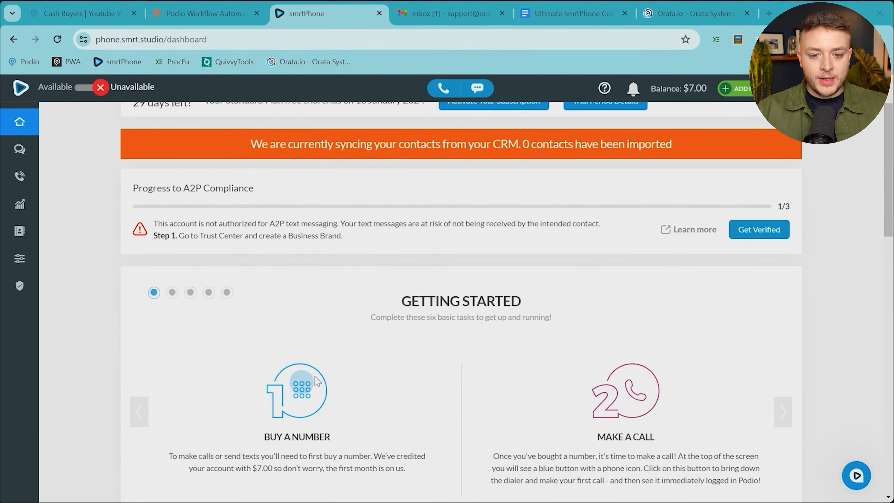
scroll(281, 383, down, 2)
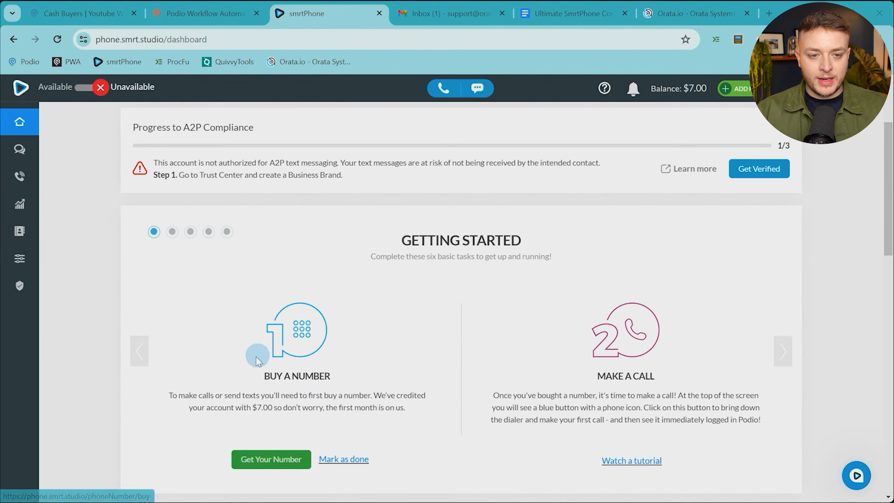
scroll(54, 266, up, 3)
click(30, 267)
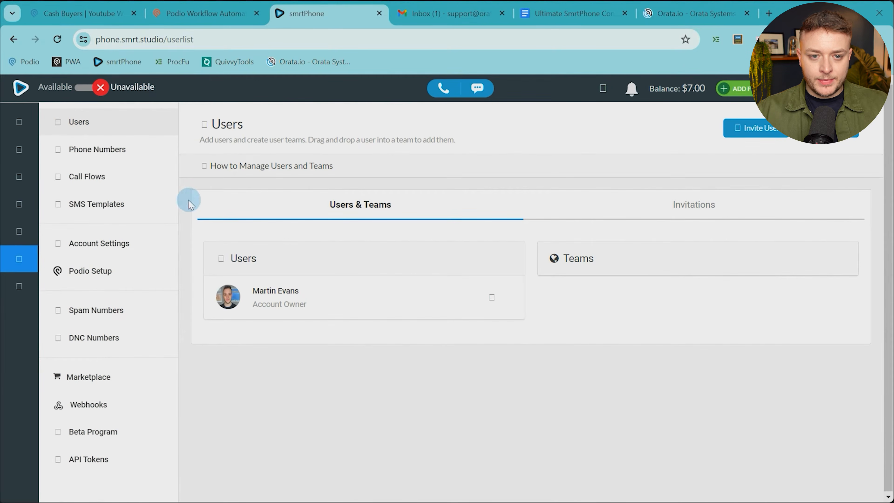
click(117, 156)
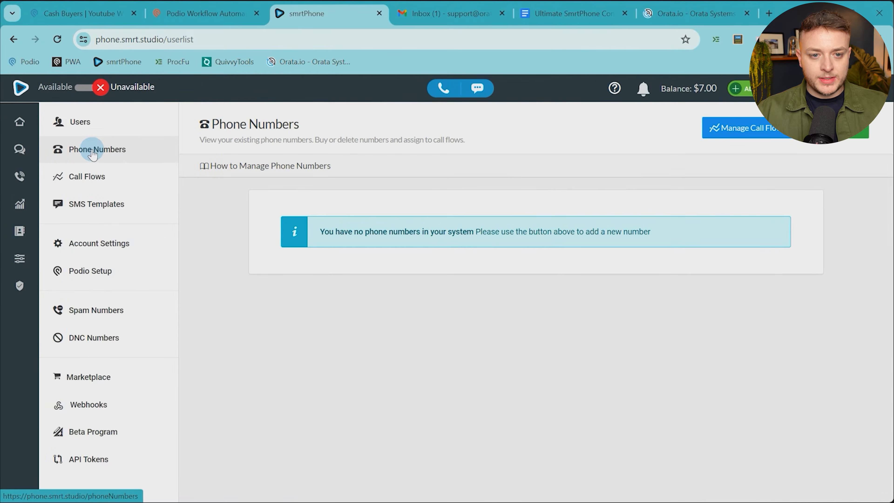
click(807, 128)
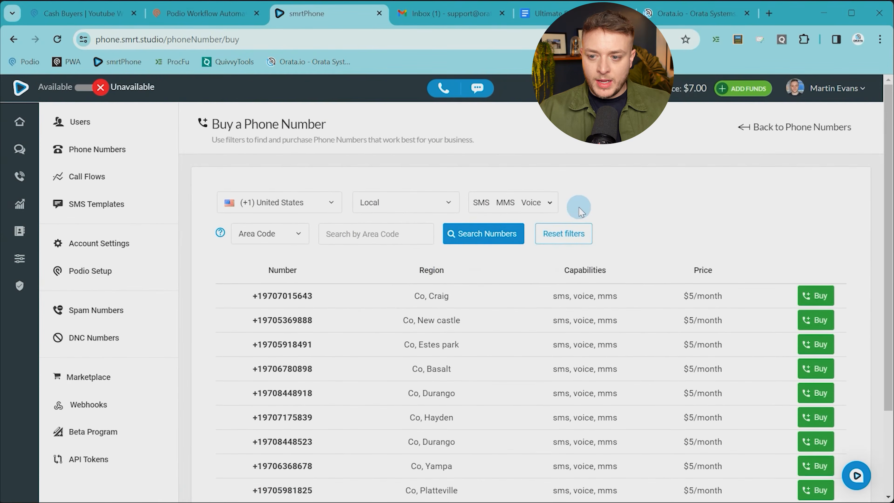
- Review the available US local numbers and their $5/month price
scroll(609, 229, down, 2)
scroll(383, 343, up, 2)
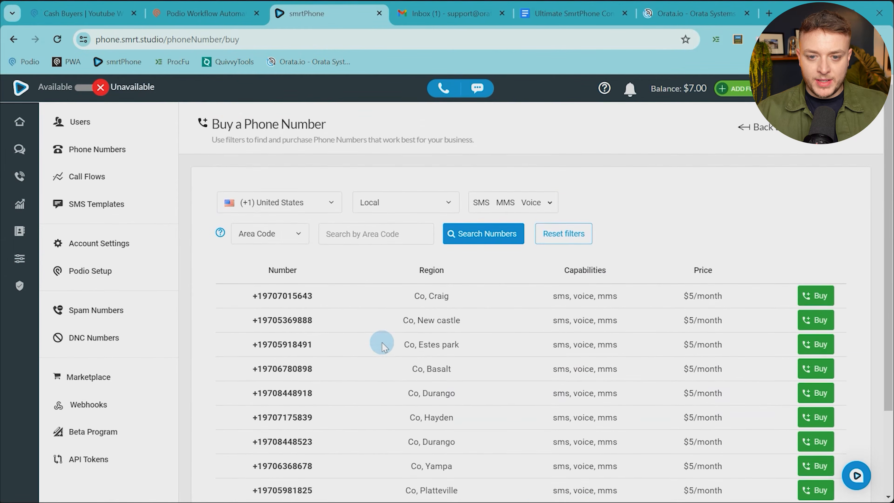
scroll(441, 331, down, 2)
drag(683, 234, 713, 234)
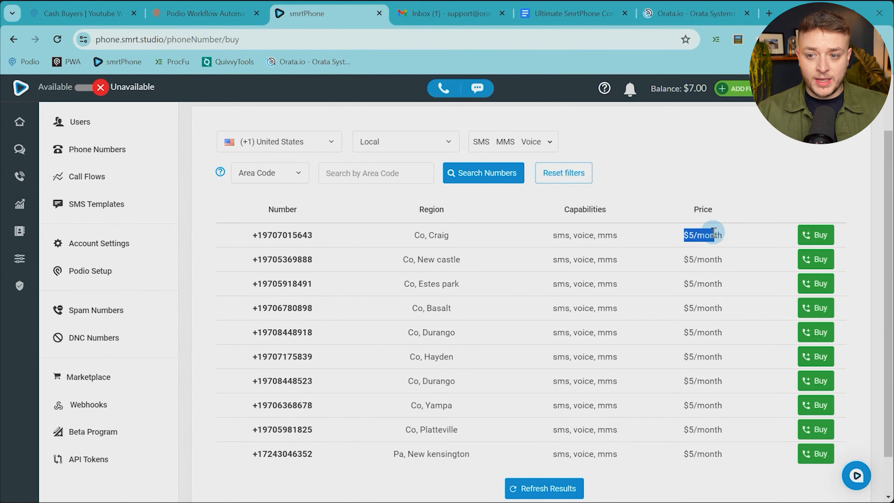
triple_click(685, 235)
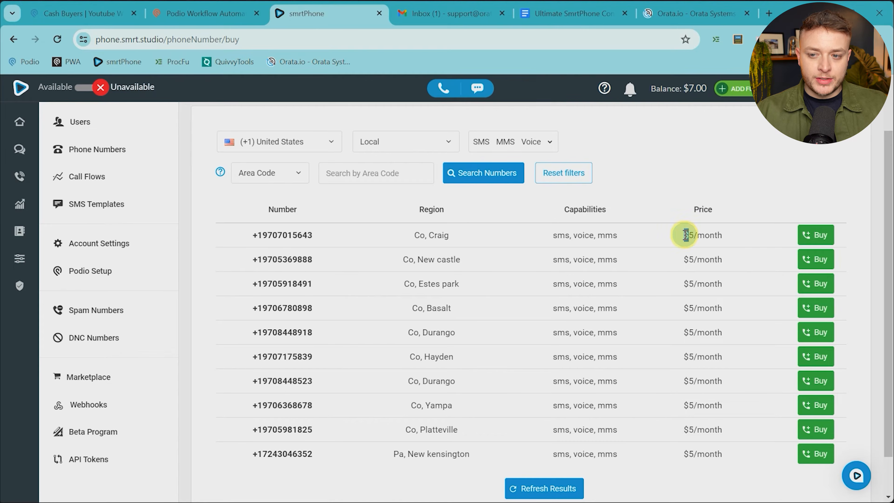
click(676, 238)
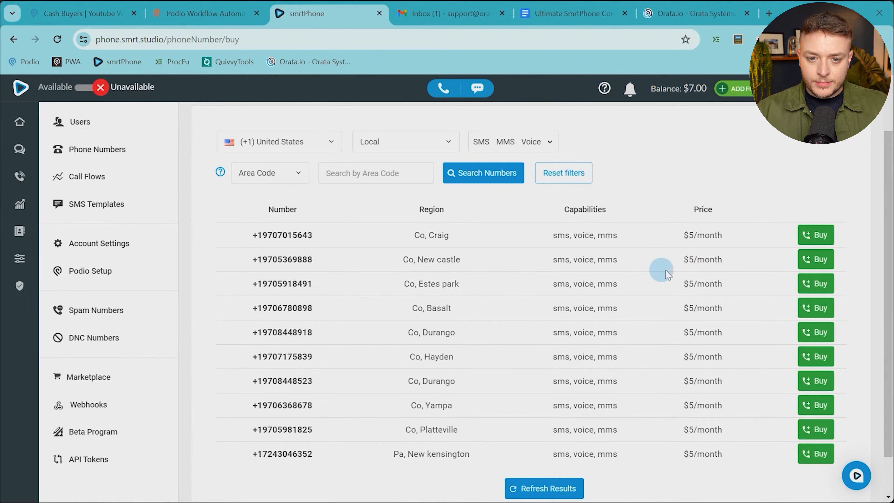
- Purchase the New castle, Colorado number for $5 and attach a new 'Podio Demo Flow' call flow
click(813, 260)
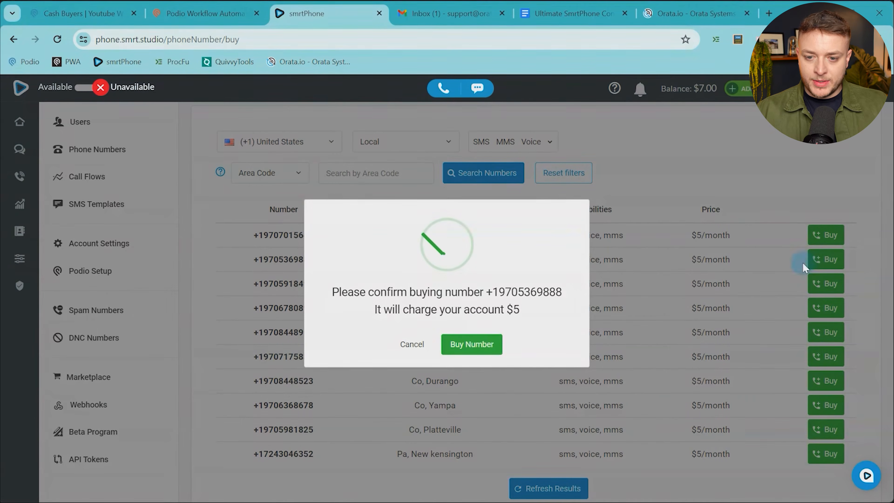
click(475, 344)
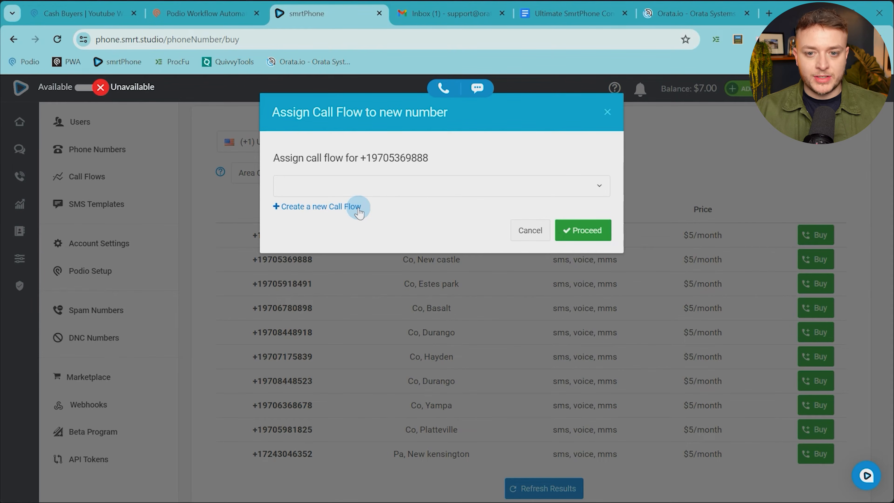
click(300, 211)
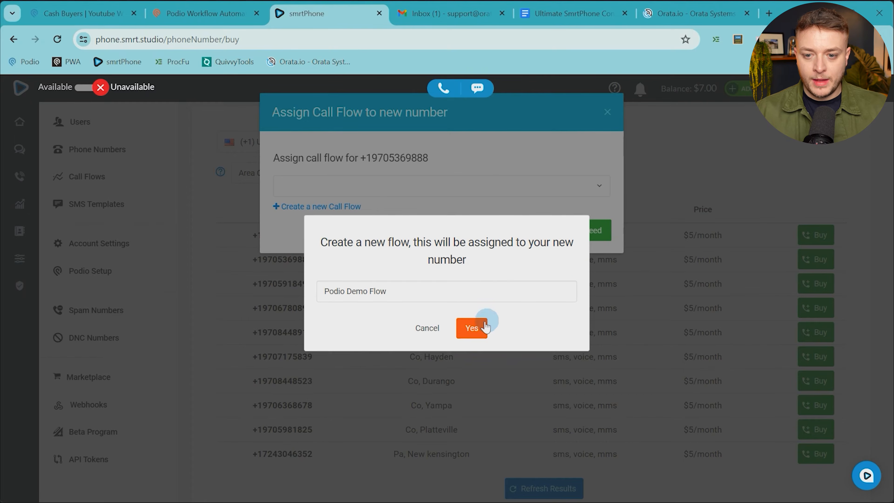
click(472, 328)
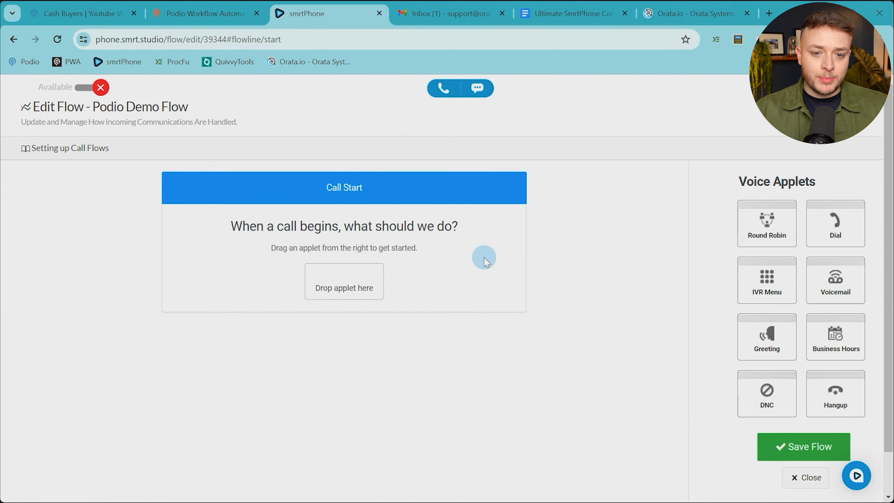
- Replace the trial IVR menu with a Dial step at Call Start
drag(246, 231, 430, 229)
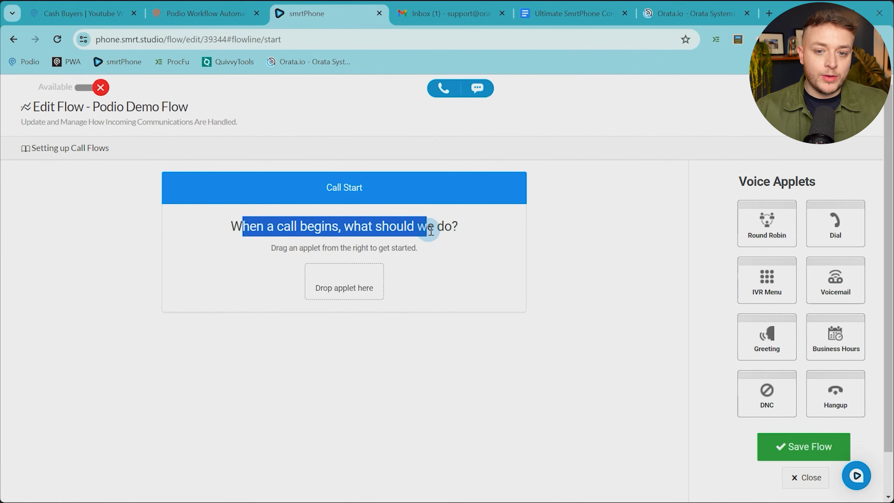
click(437, 227)
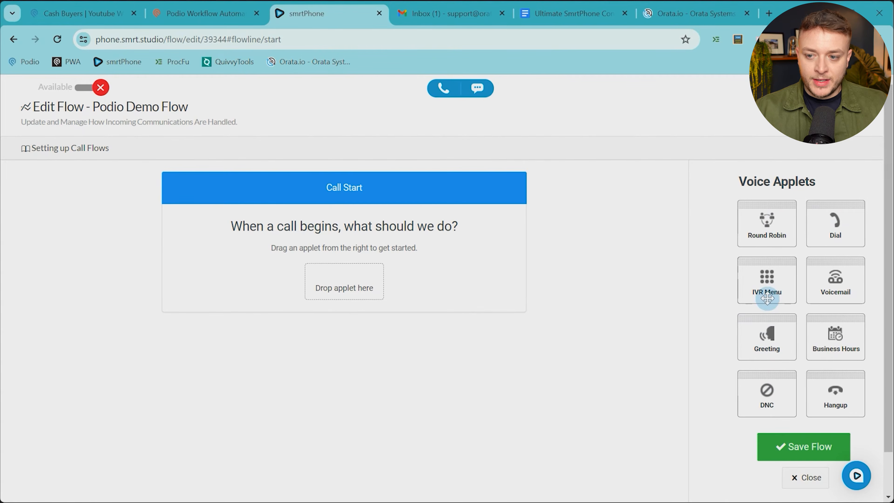
drag(767, 287, 359, 278)
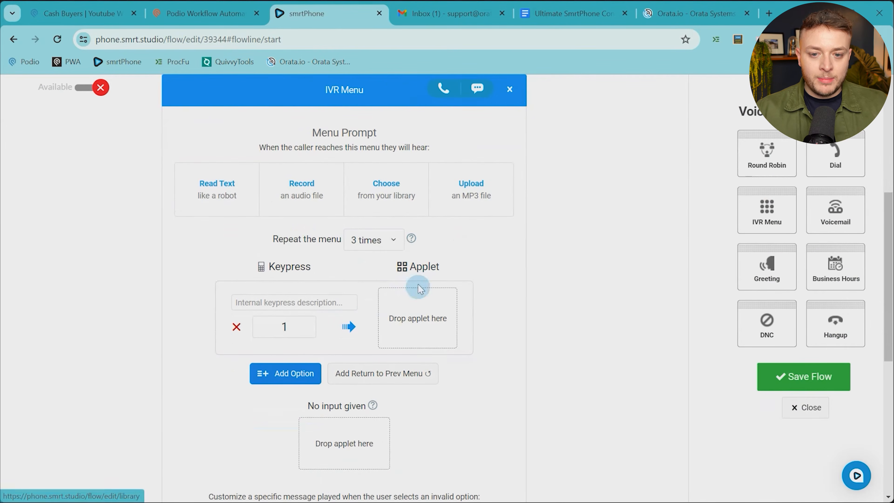
scroll(356, 253, up, 2)
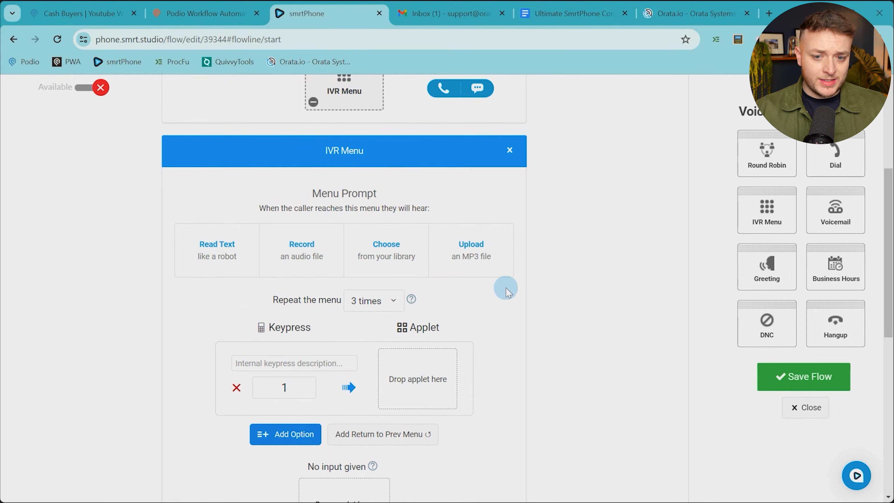
scroll(543, 298, down, 1)
scroll(541, 305, up, 1)
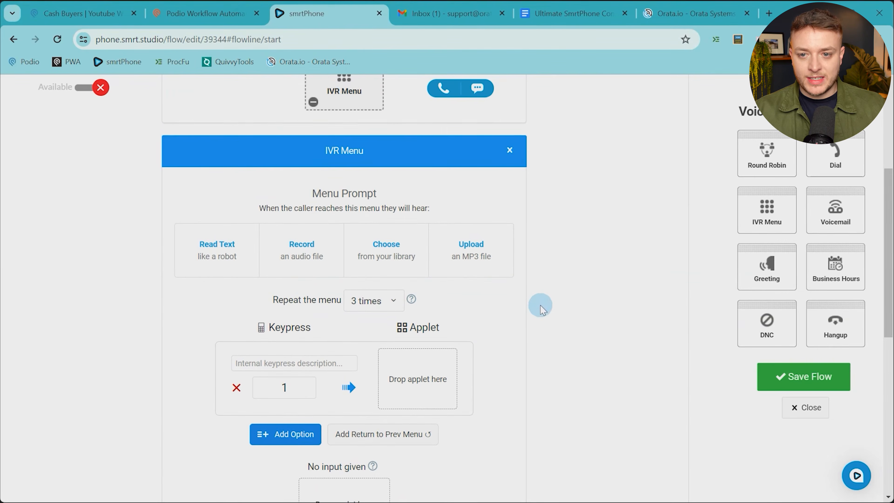
click(513, 154)
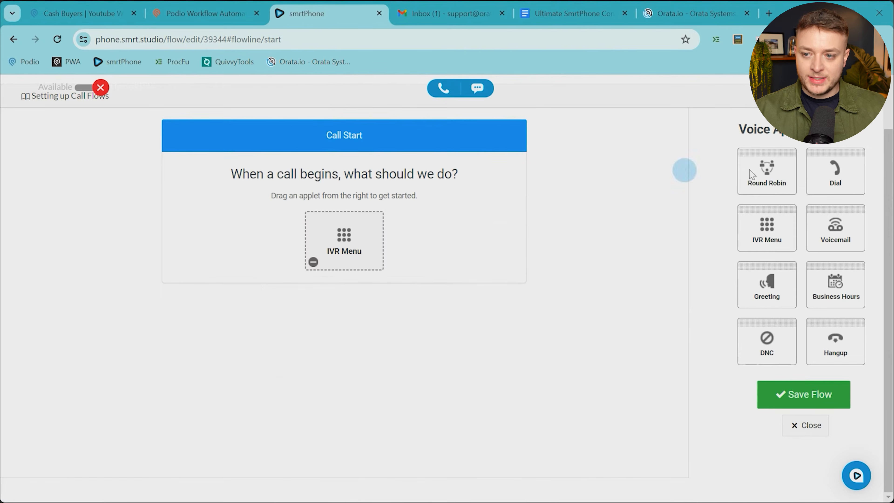
drag(844, 173, 360, 248)
click(481, 372)
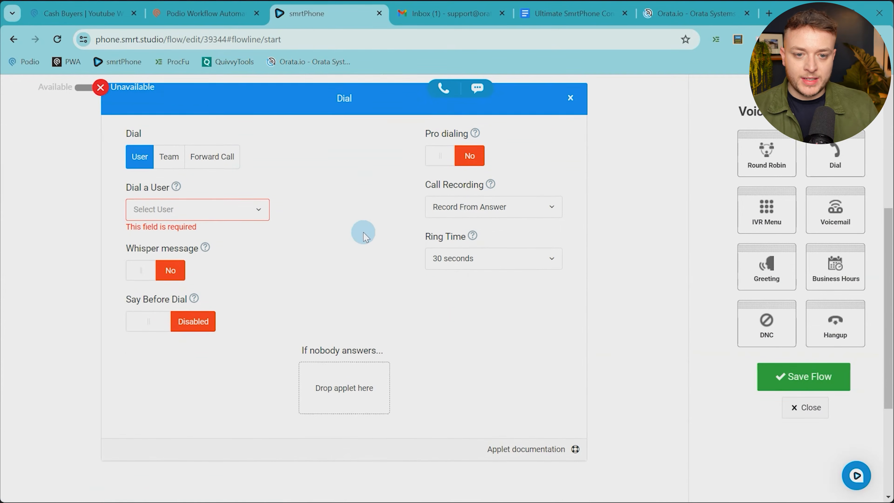
- Have the Dial step ring the account owner for 10 seconds
click(199, 199)
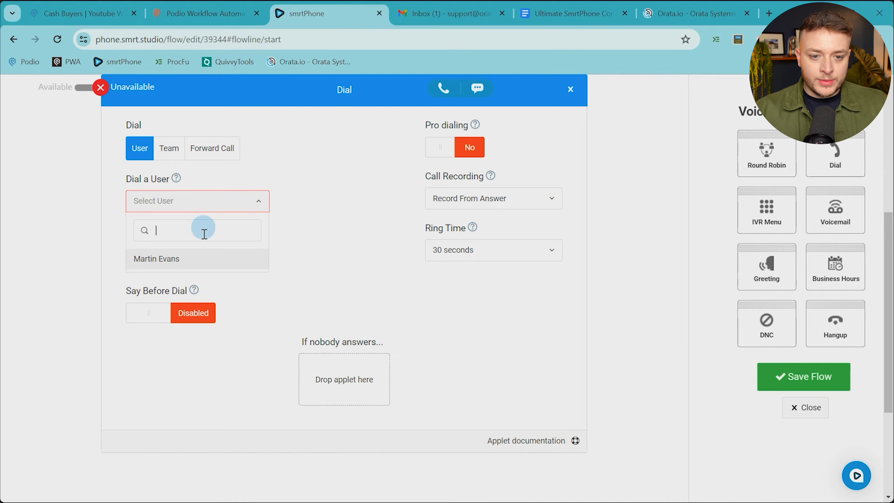
click(166, 260)
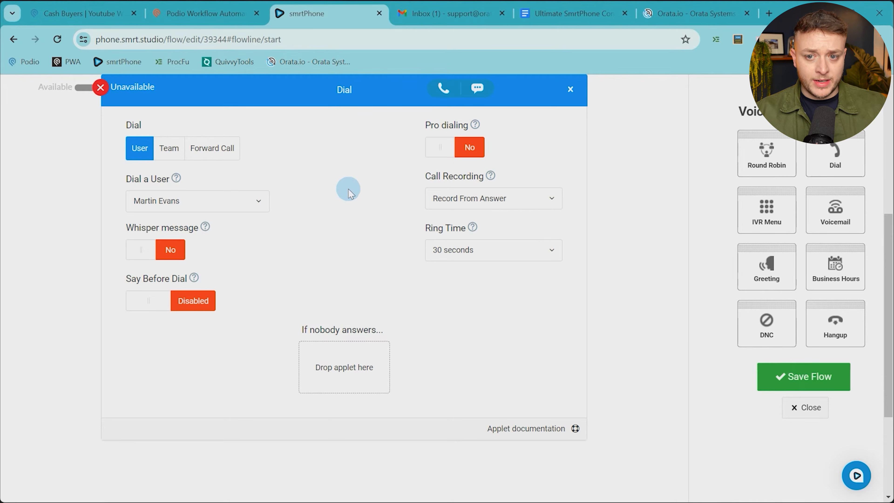
click(461, 251)
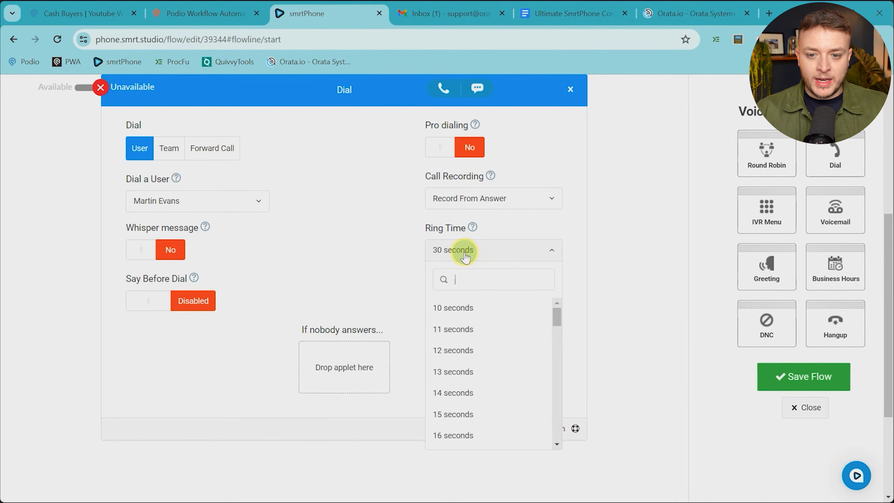
click(468, 309)
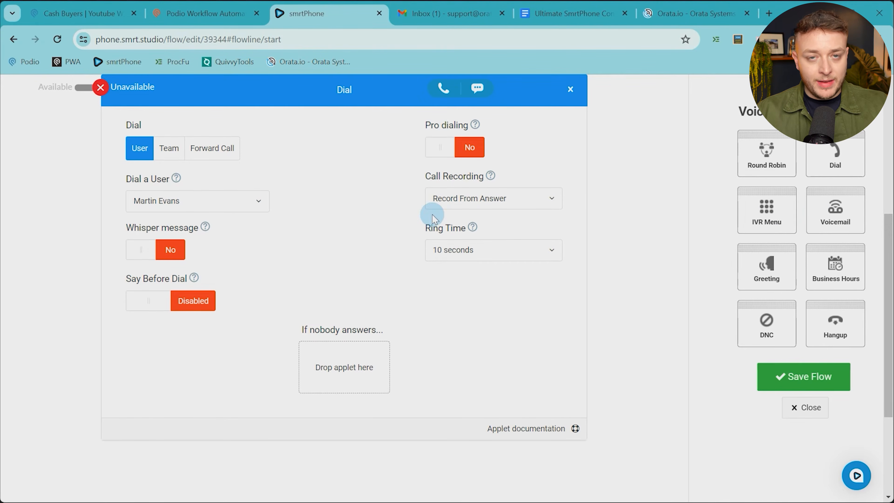
- Send unanswered calls to the account owner's voicemail inbox and save the flow
drag(819, 213, 338, 361)
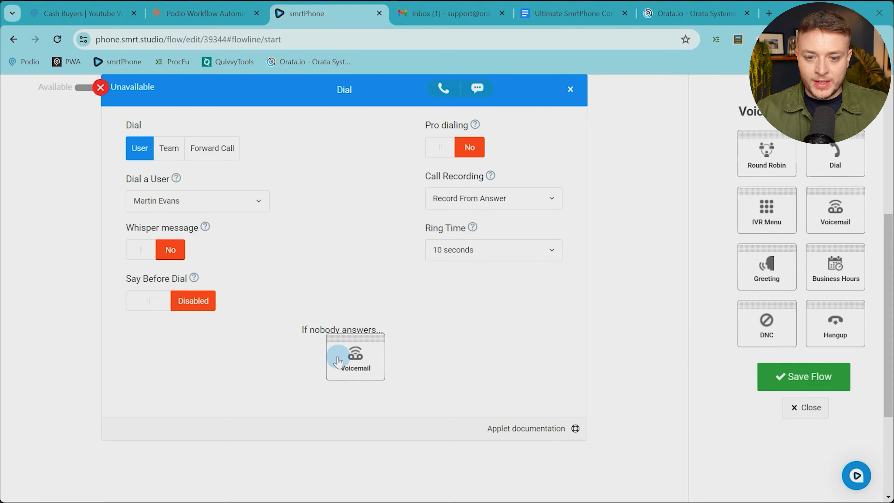
click(338, 361)
click(341, 266)
click(299, 323)
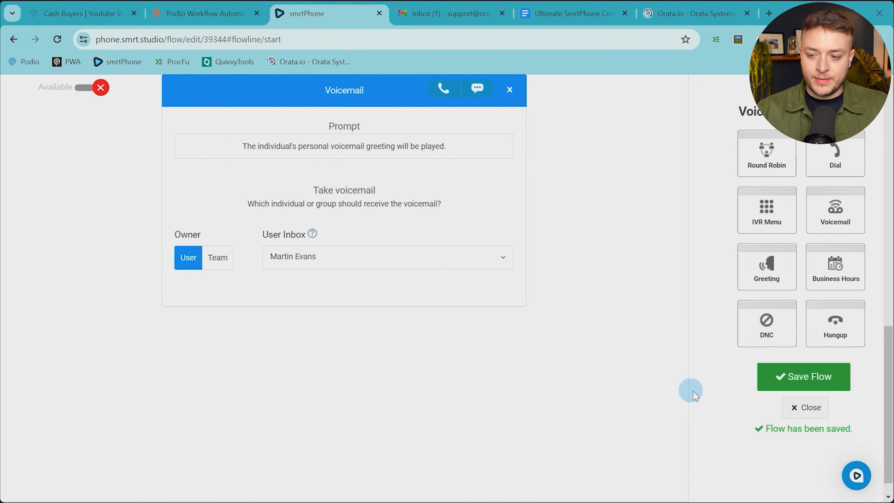
click(795, 409)
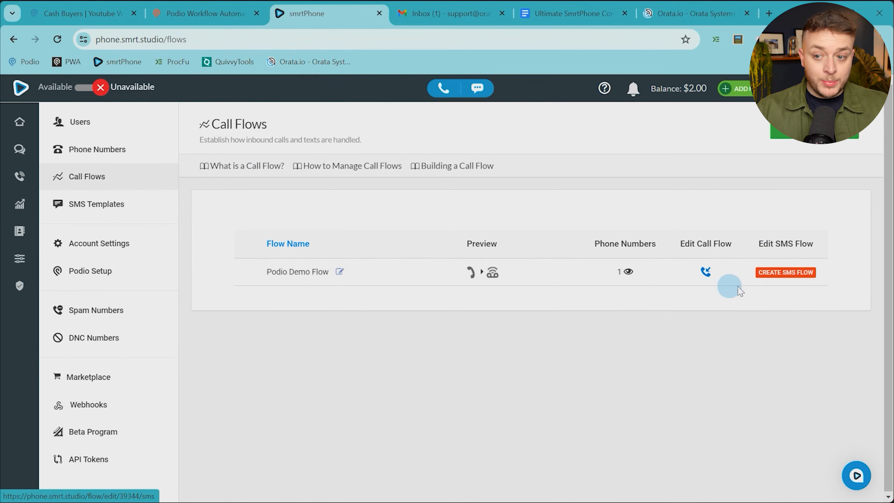
- Create and save an SMS flow for Podio Demo Flow storing texts in the account owner's inbox
click(788, 275)
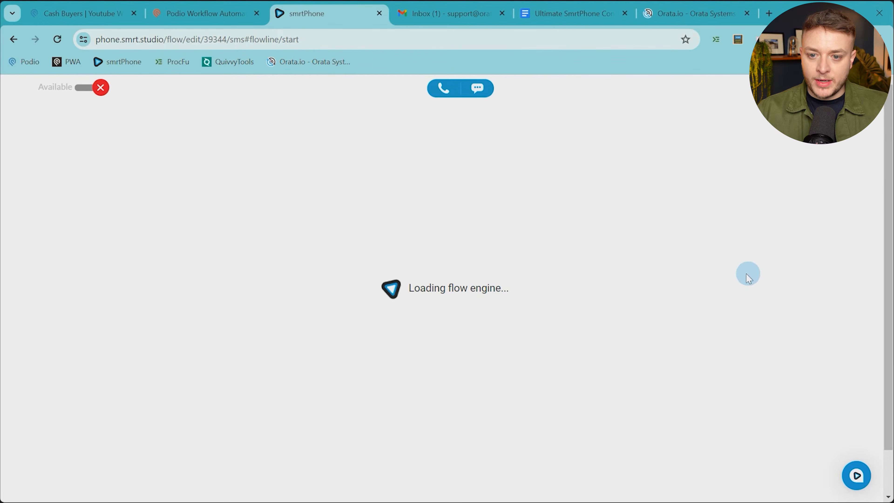
drag(746, 282, 352, 307)
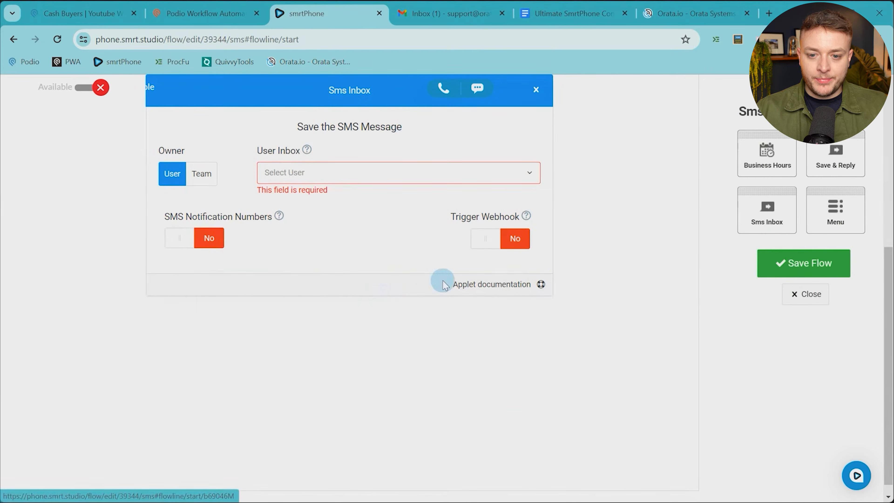
click(349, 172)
click(303, 231)
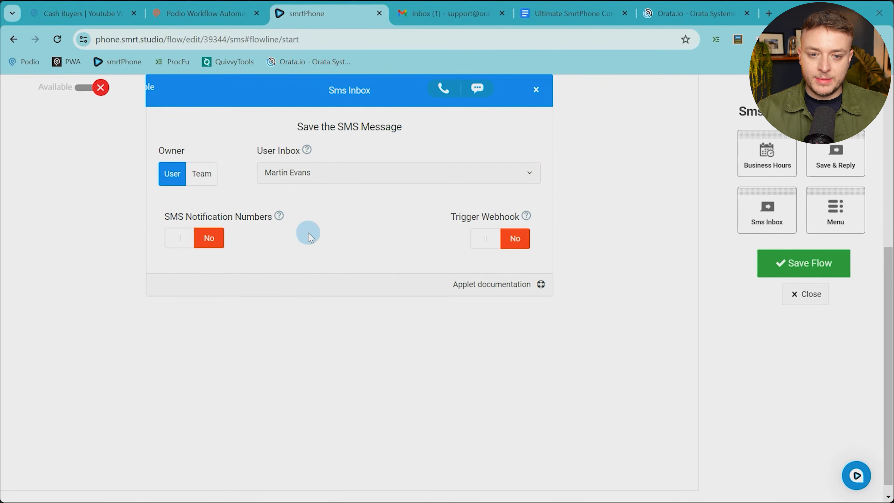
click(803, 261)
click(806, 294)
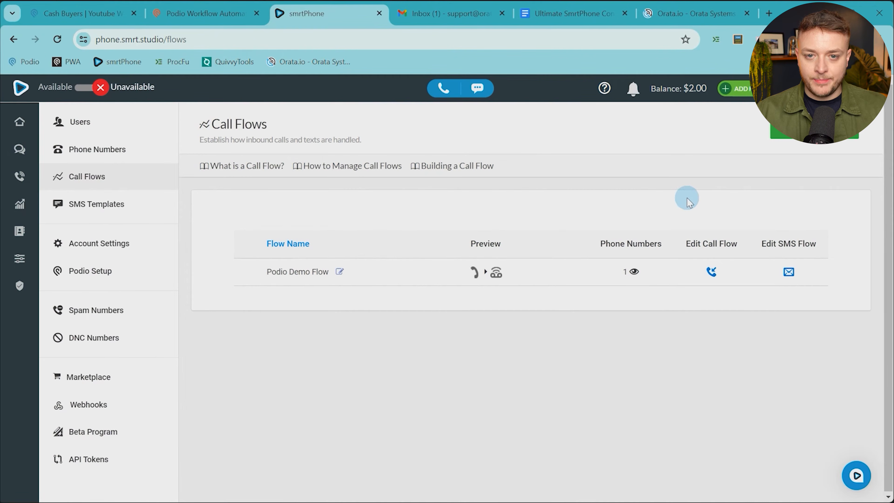
- Check the phone numbers list and My Account voicemail greeting without changes, returning to the dashboard
click(85, 155)
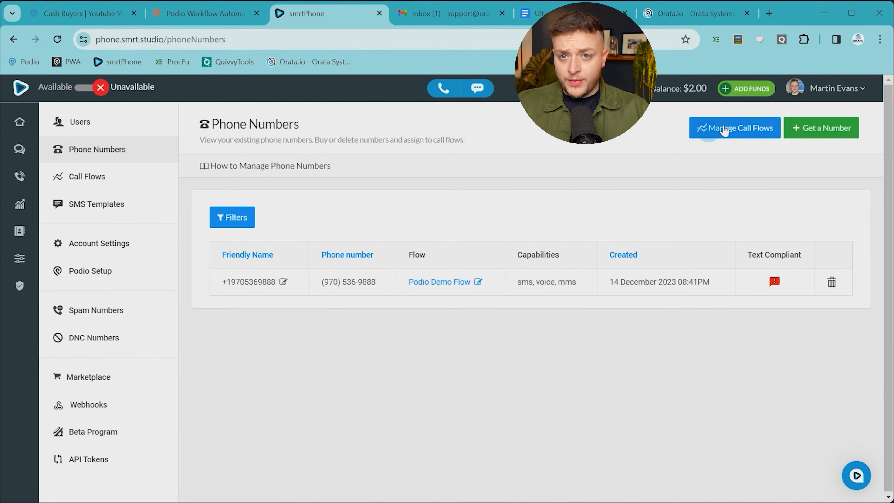
click(845, 90)
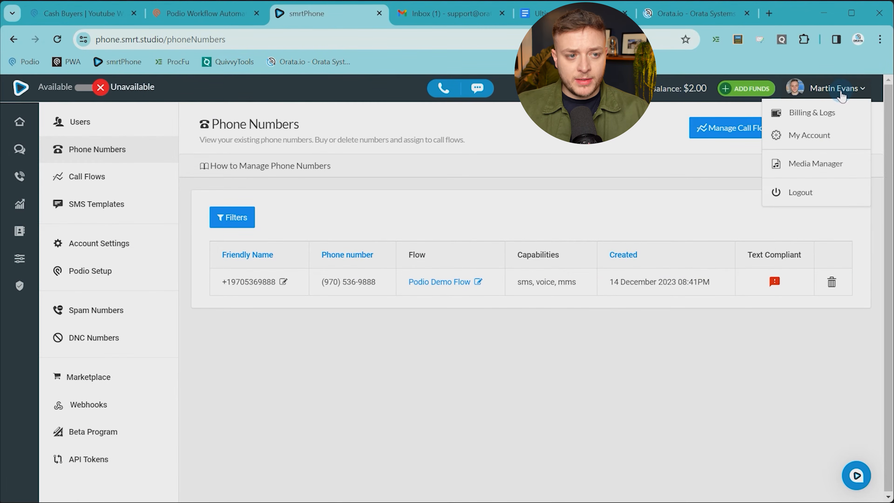
click(828, 135)
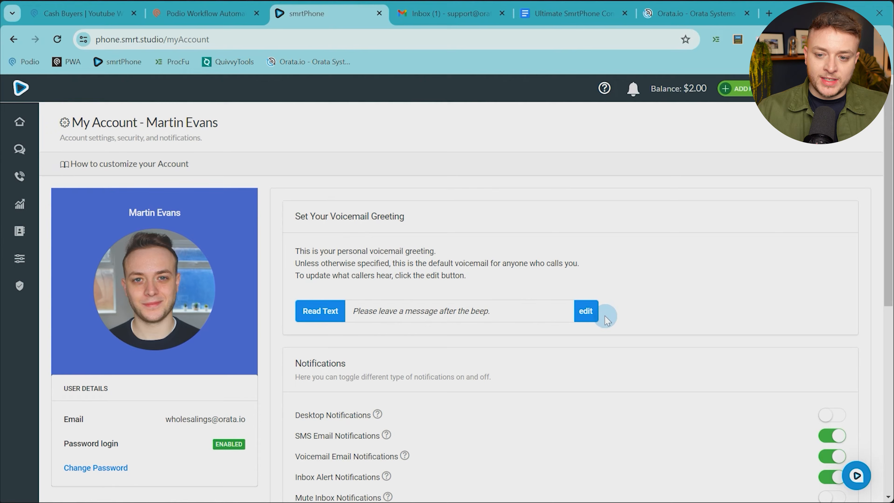
click(586, 310)
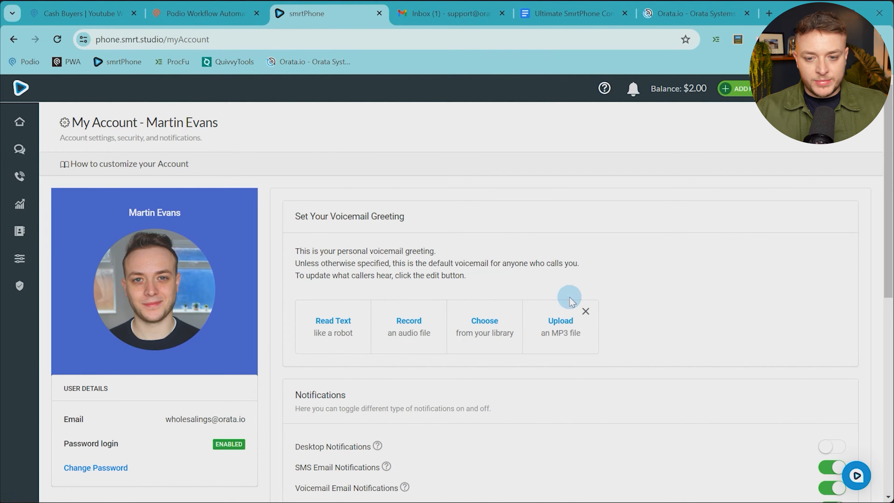
click(586, 311)
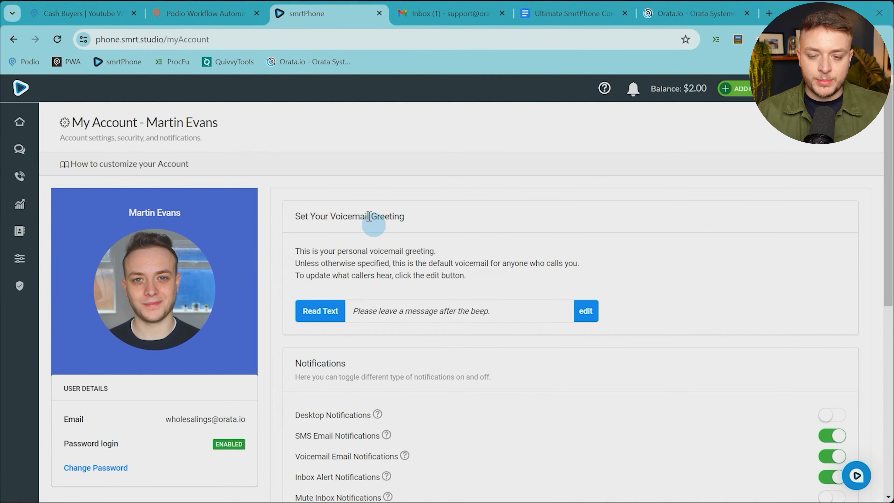
click(21, 123)
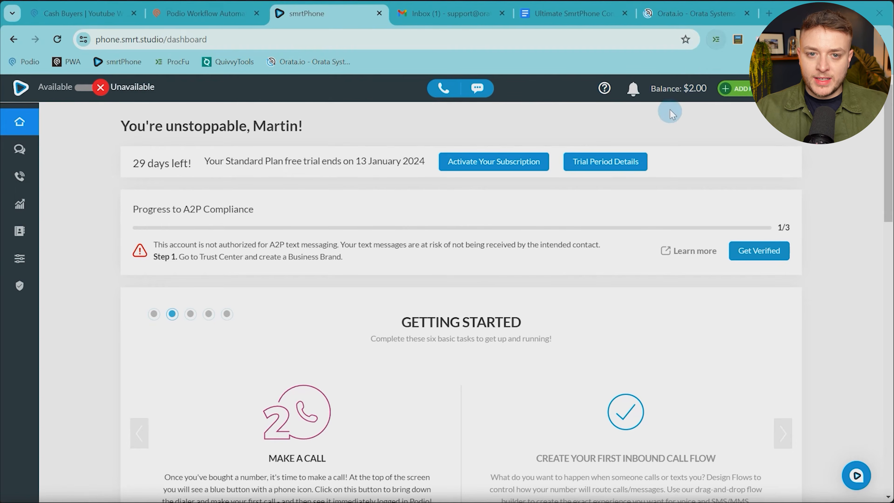
- Search for 'chrome store' in a new tab and open the Chrome Web Store
click(763, 18)
text(c)
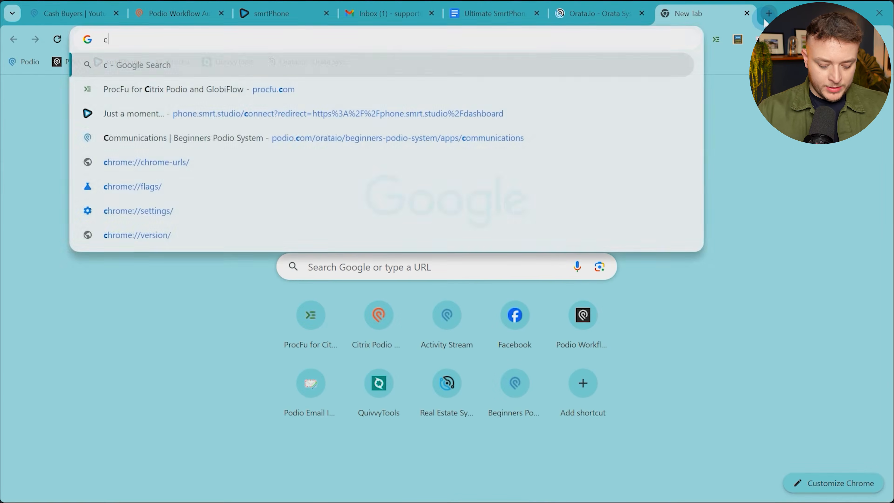
text(hrome s)
text(e)
key(Return)
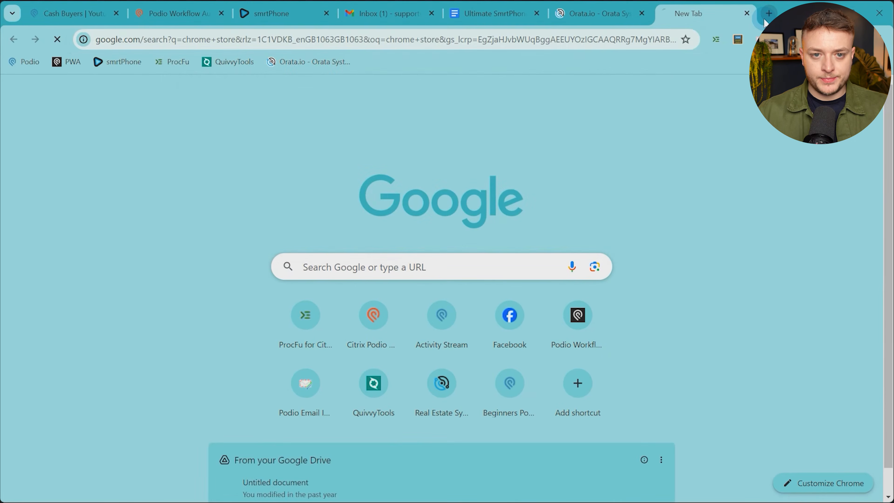
click(150, 231)
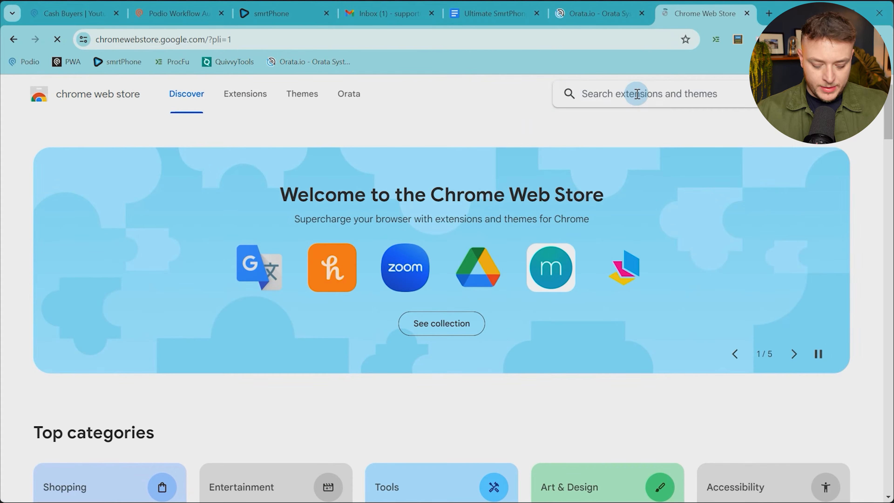
- Find the smrtPhone.io Chrome Dialer extension and add it to Chrome
click(636, 92)
text(smr)
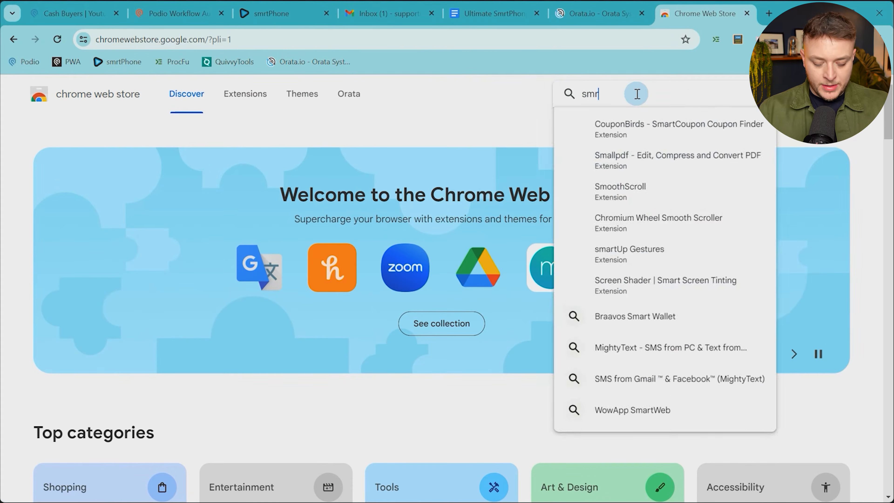
text(tphone)
key(Down)
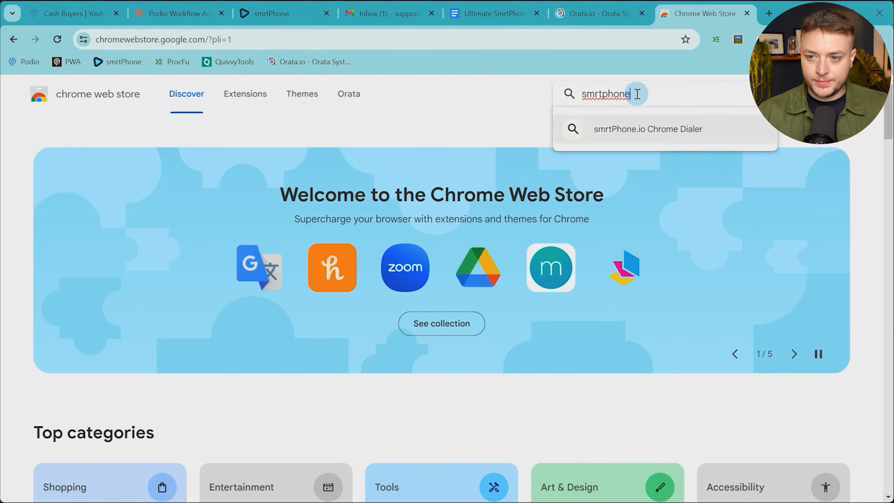
key(Return)
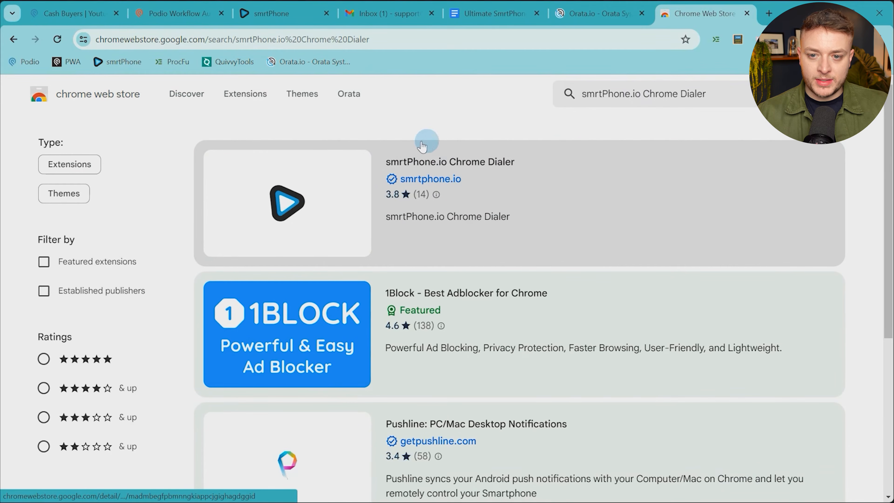
click(426, 163)
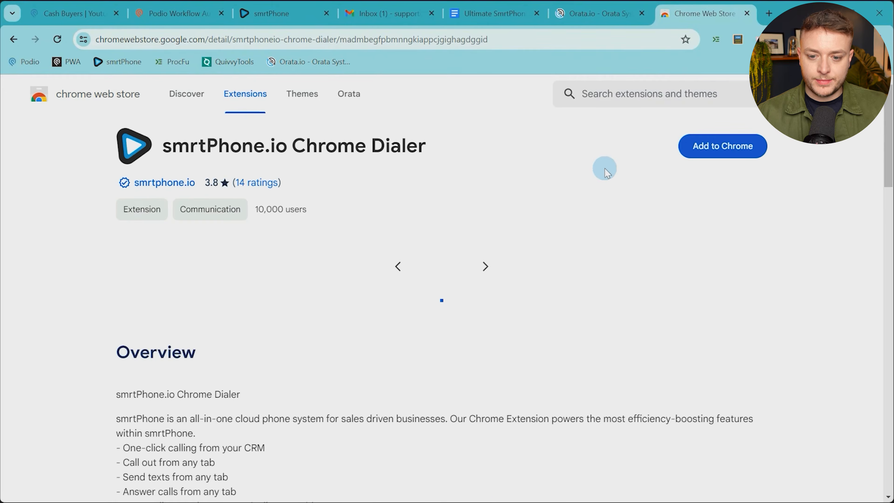
click(695, 146)
click(489, 152)
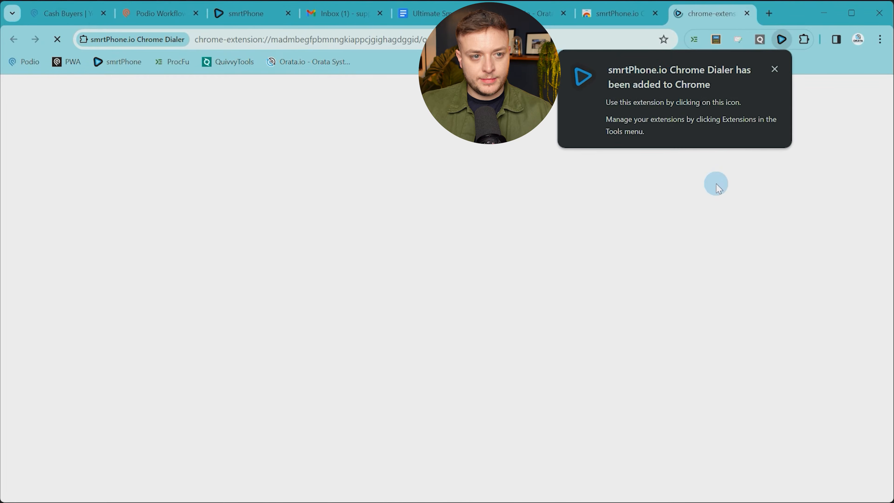
click(774, 70)
- Pin the smrtPhone.io Chrome Dialer to the toolbar, open its login window, then go to Gmail
click(805, 40)
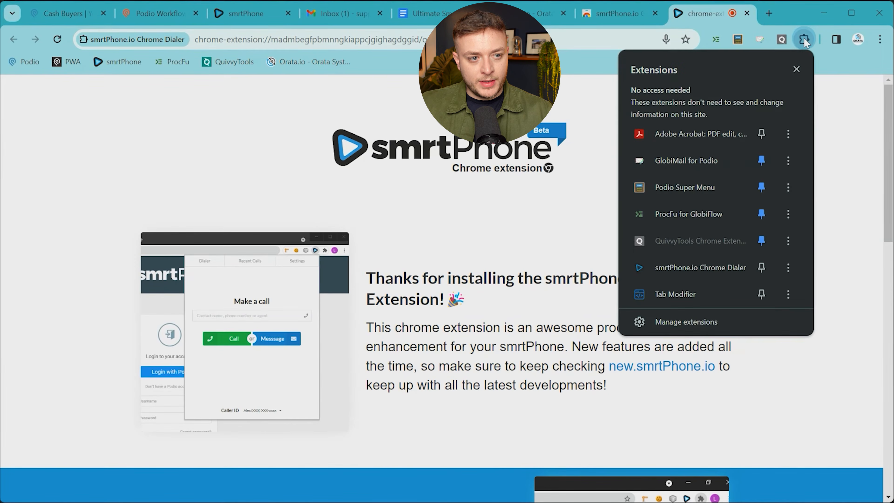
click(760, 268)
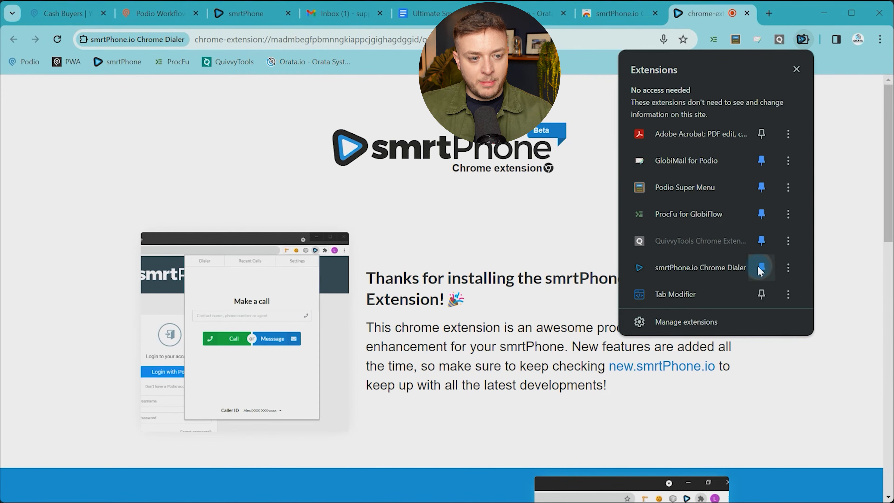
click(780, 40)
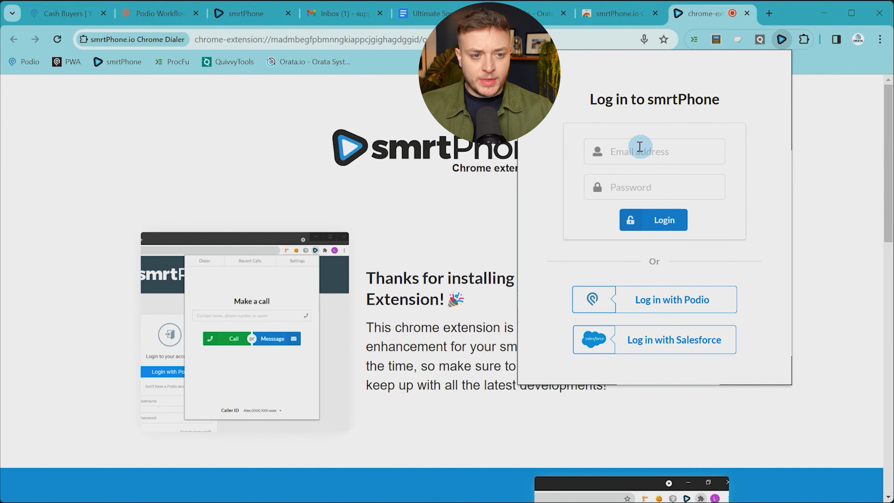
click(342, 14)
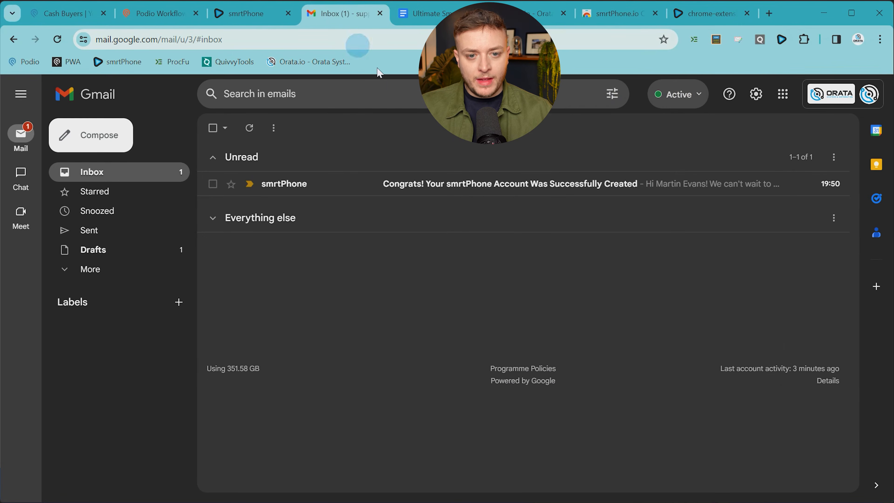
- Open smrtPhone's account-created email and copy the login password it contains
click(413, 183)
scroll(405, 247, down, 5)
scroll(422, 317, up, 5)
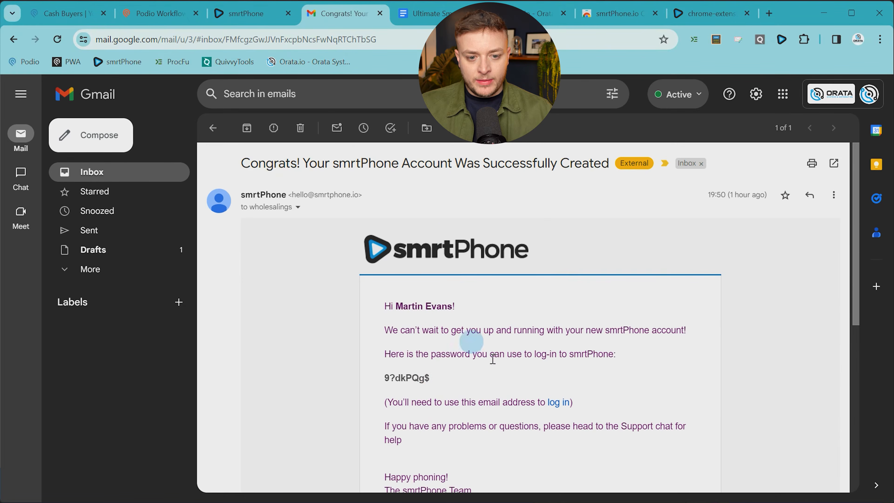
double_click(414, 376)
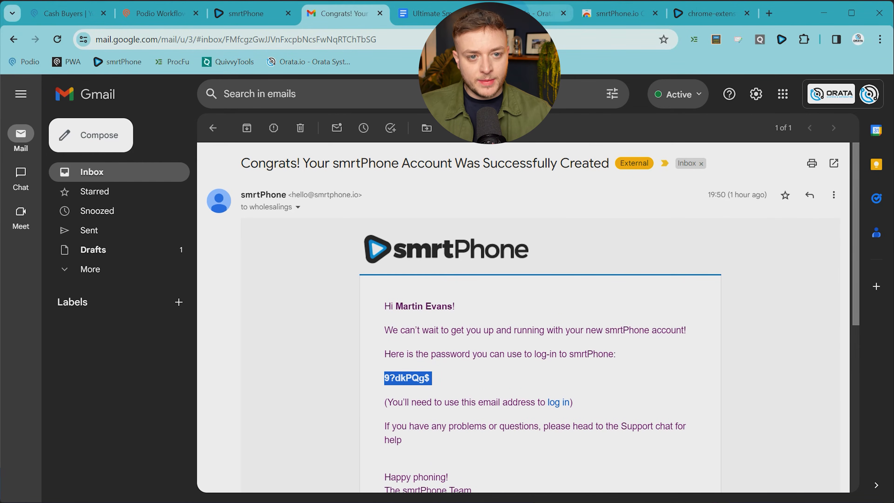
click(709, 13)
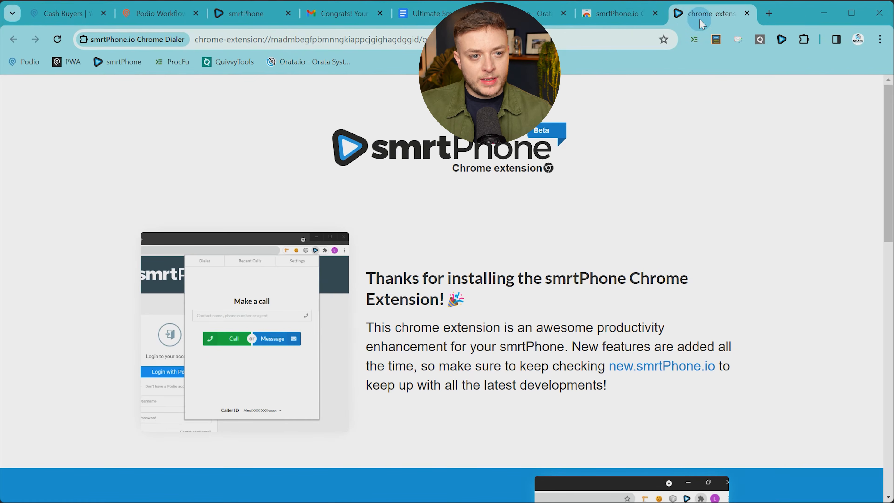
- Log in to the dialer with the account e-mail and pasted password under Orata LTD
click(781, 39)
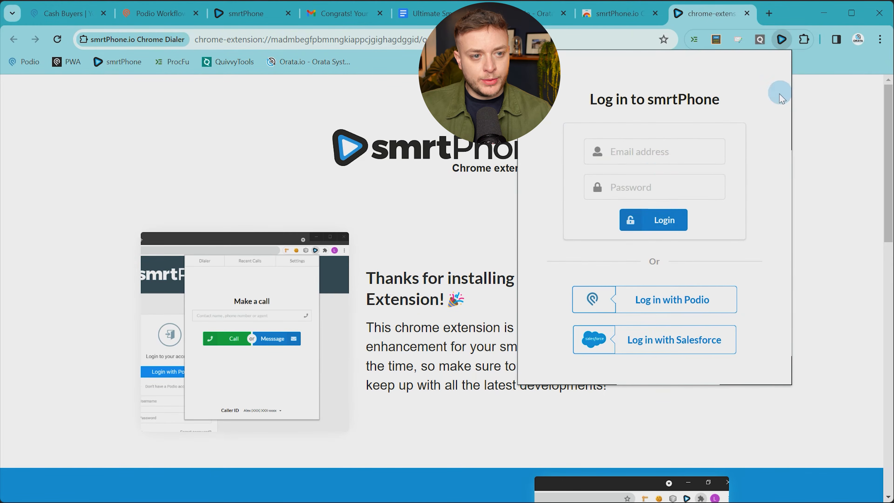
click(660, 148)
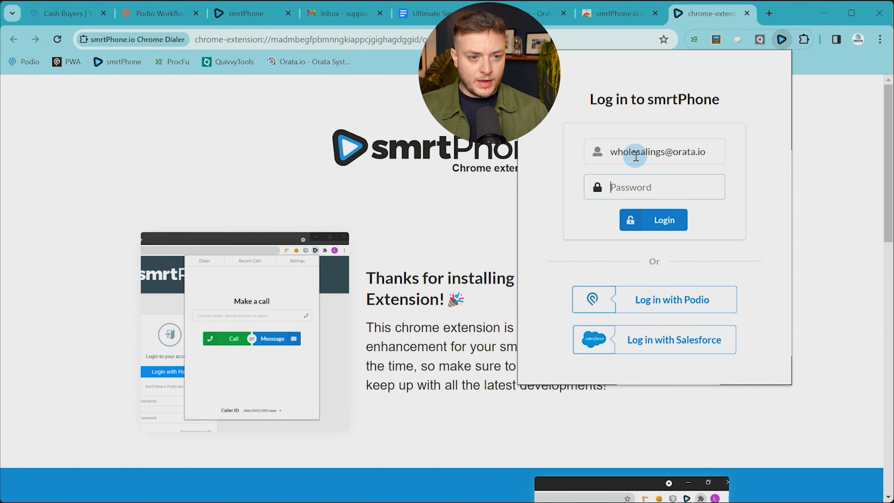
key(ctrl+v)
click(661, 223)
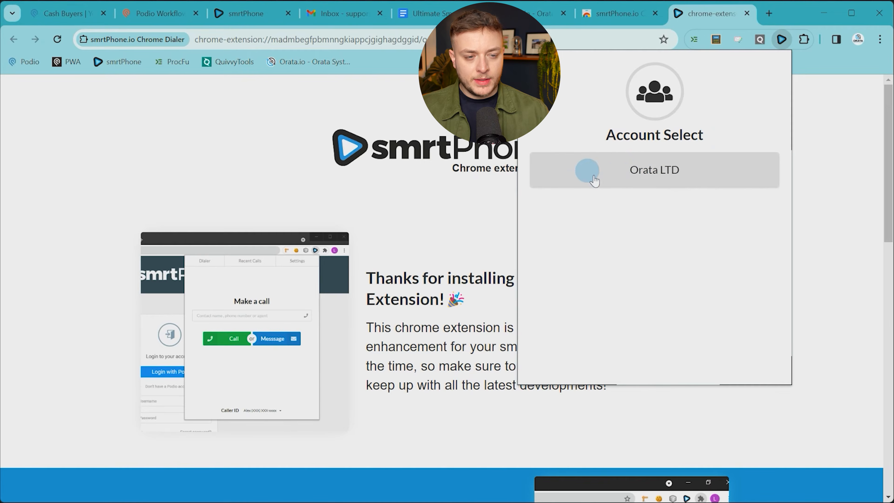
click(661, 173)
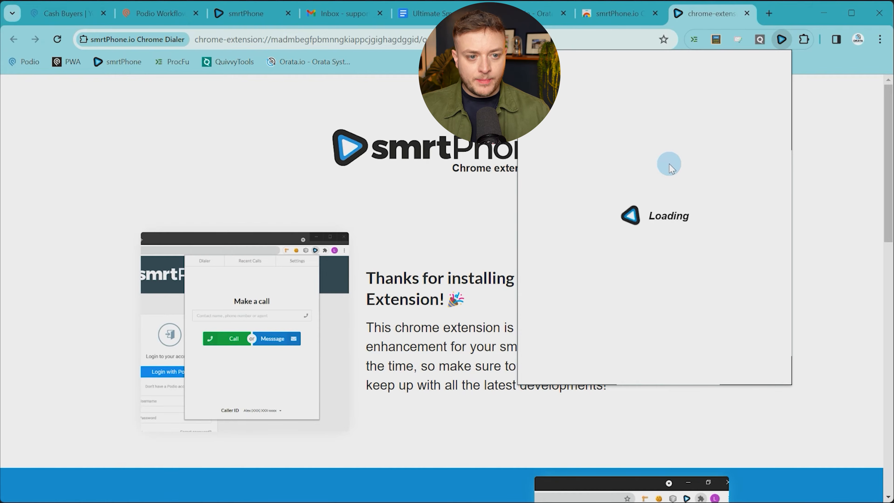
click(497, 143)
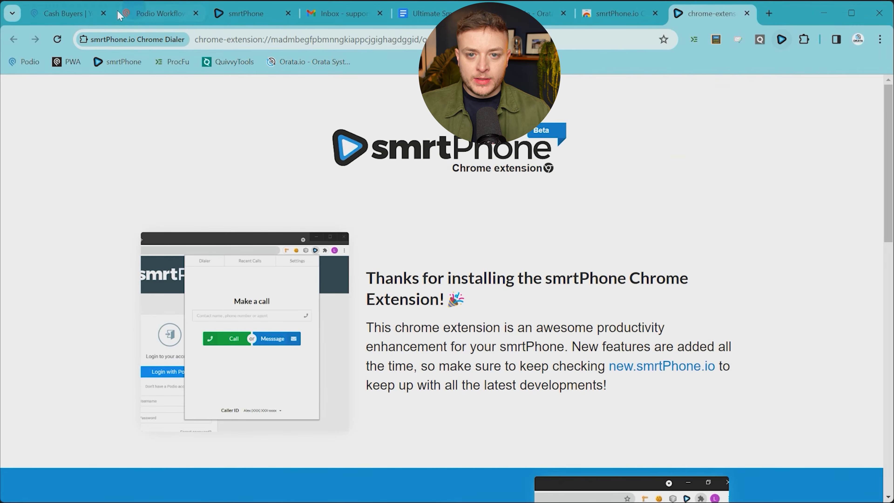
click(64, 13)
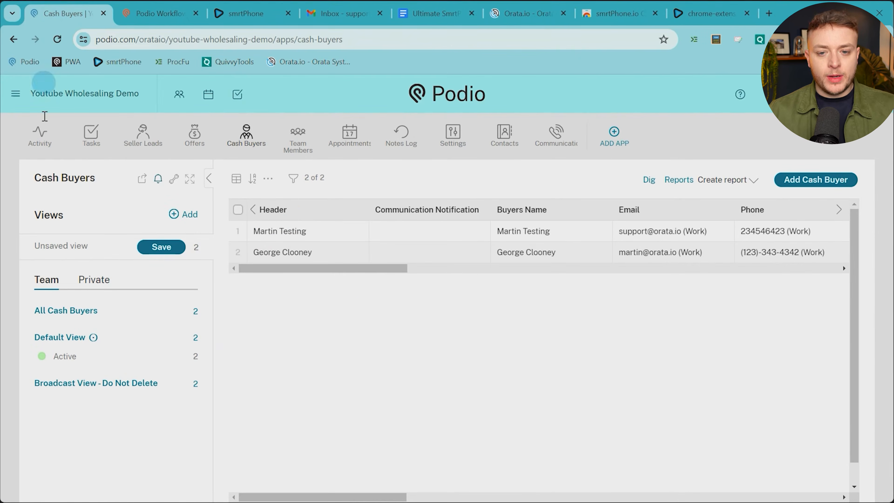
- Open the first cash buyer record at its Buyers Information section and reload it
click(300, 239)
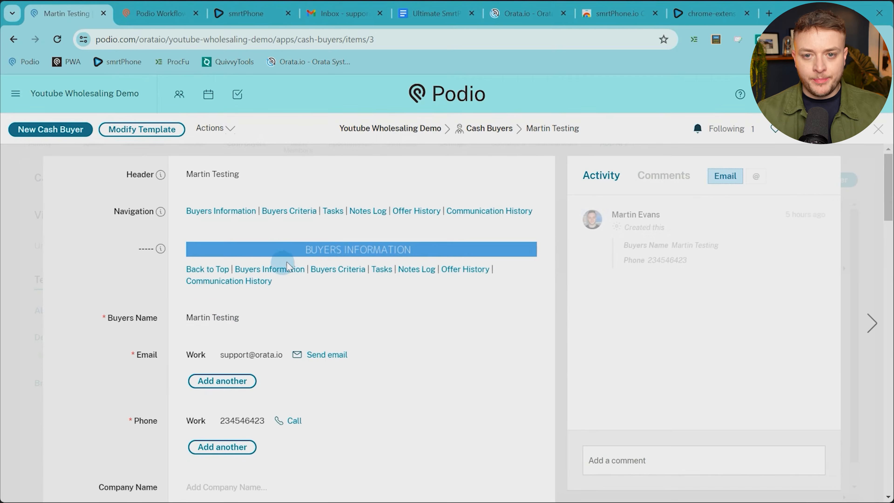
click(279, 269)
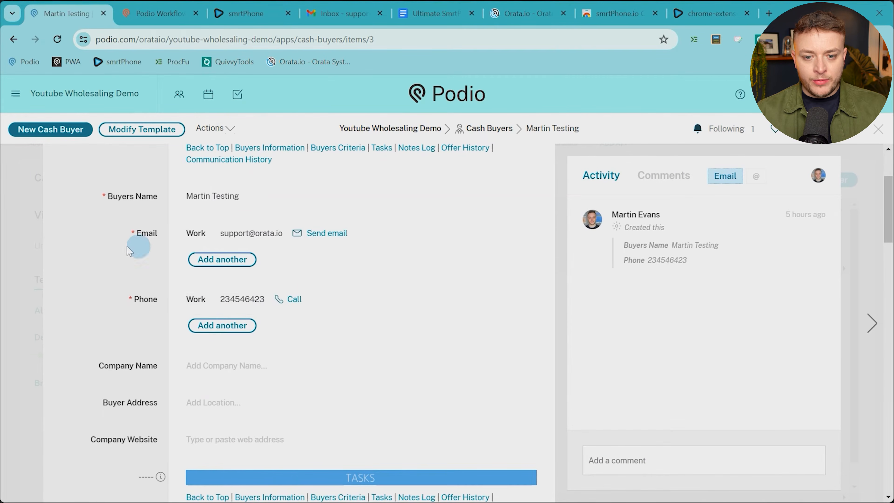
key(F5)
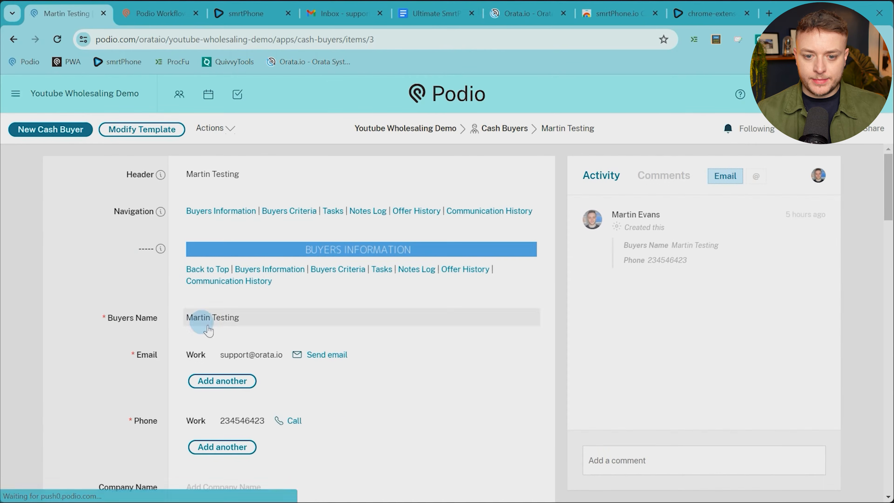
scroll(334, 405, down, 2)
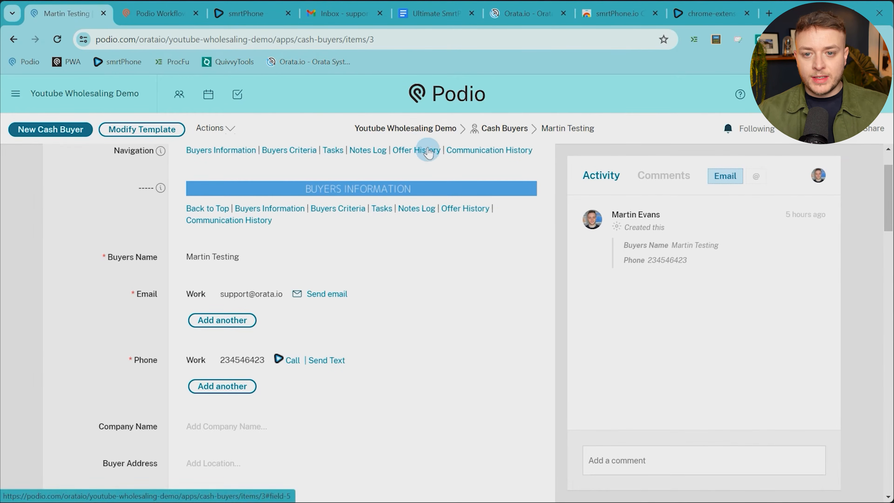
- Drag the Communications app beside Appointments in the workspace and open it
click(427, 129)
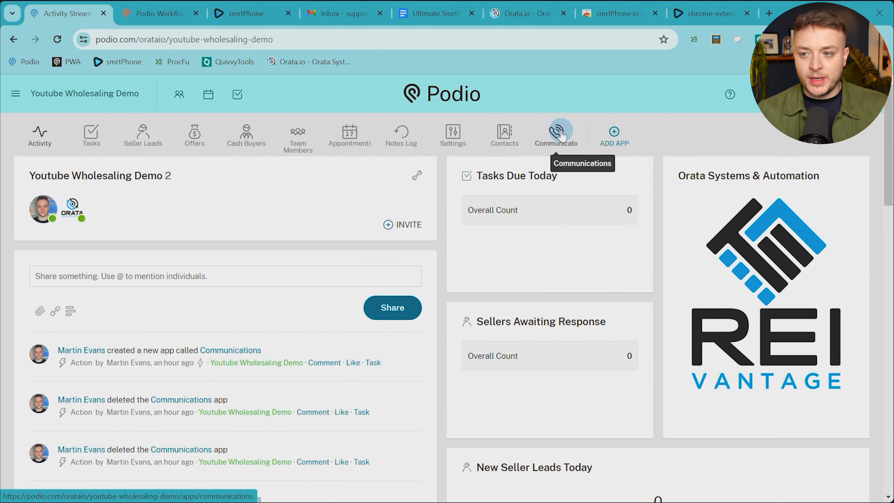
drag(558, 133, 391, 143)
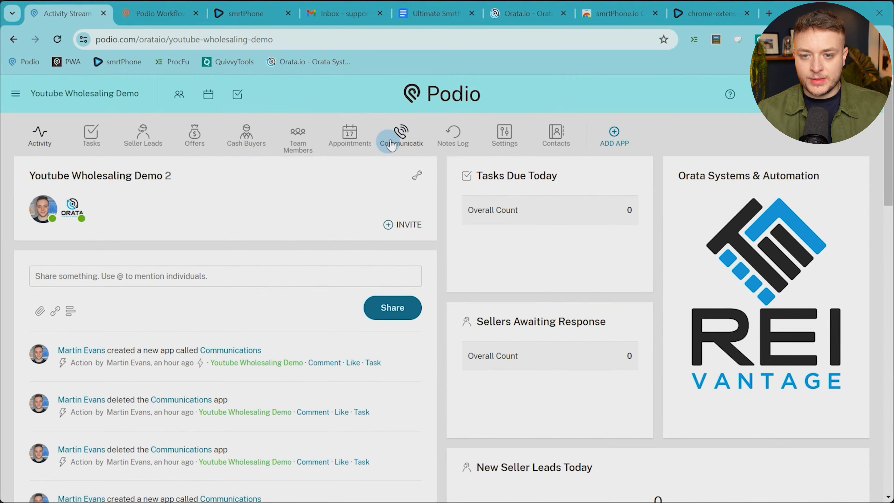
click(404, 136)
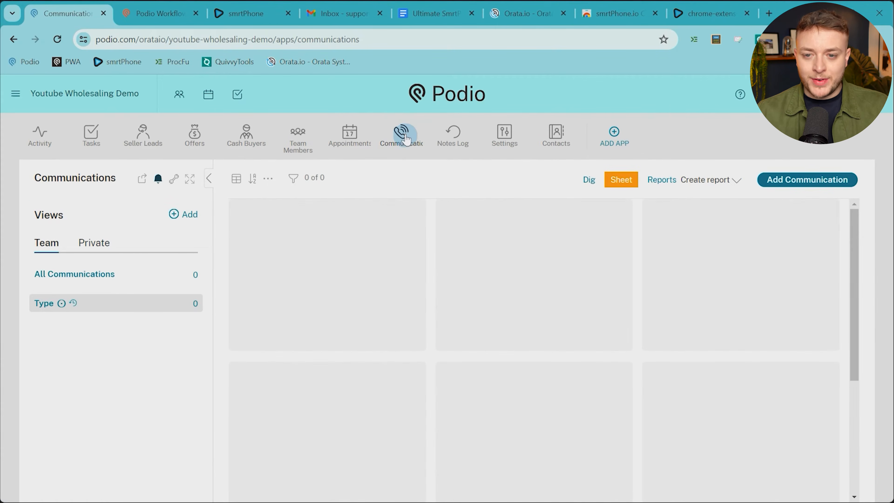
- In the Communications template, add Seller Leads and Cash Buyers to the Contact field's linked apps and save
click(174, 180)
click(221, 211)
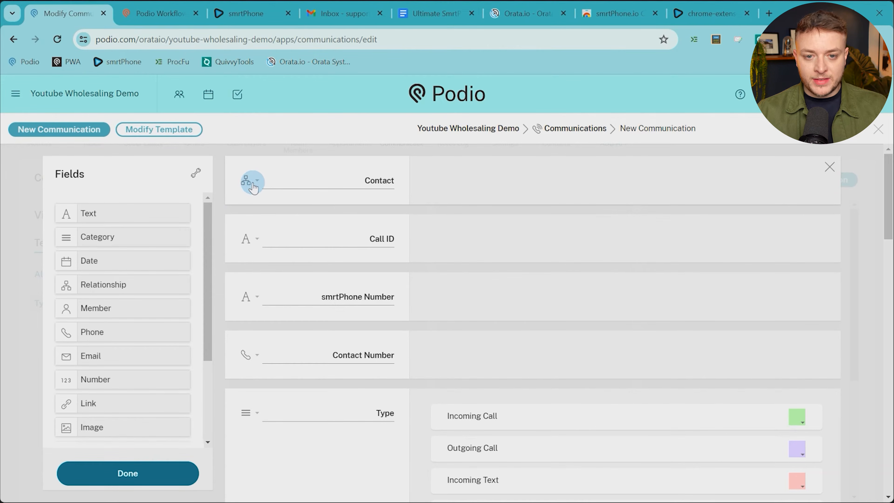
click(251, 182)
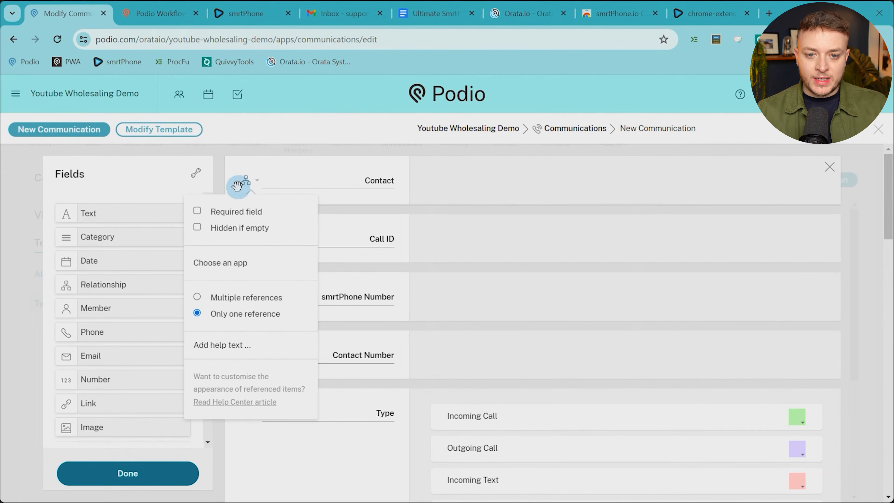
click(220, 264)
click(335, 220)
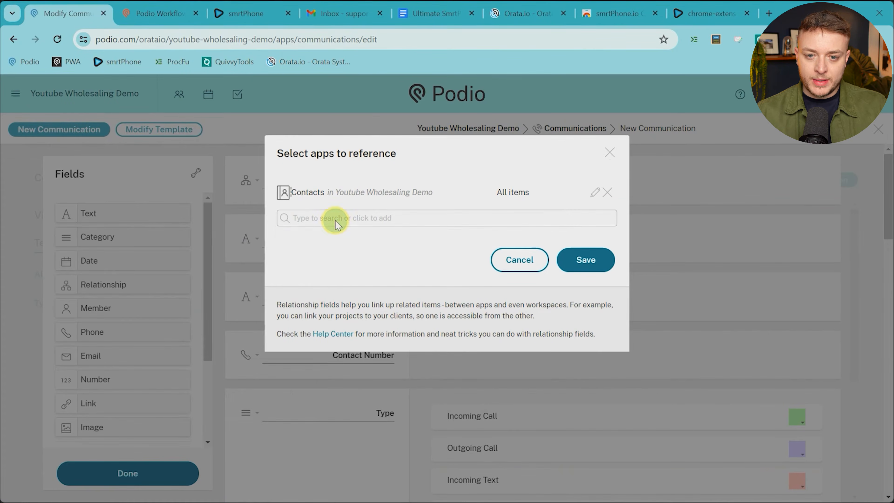
text(seller)
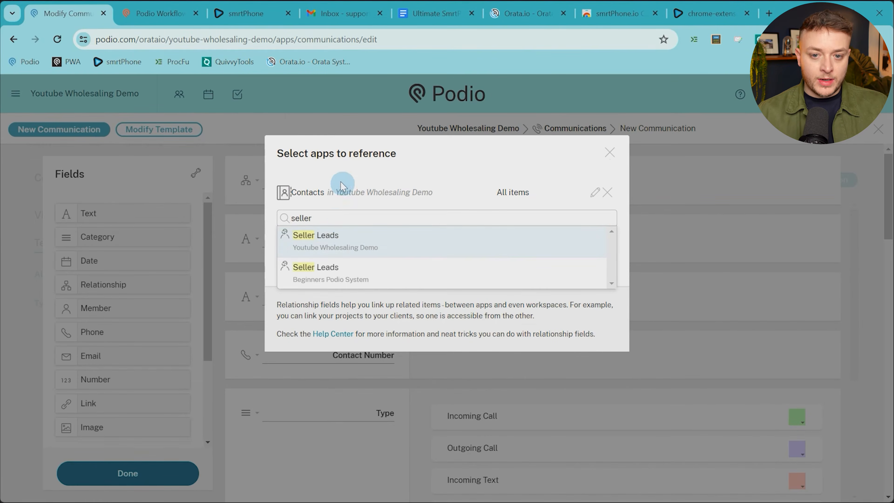
click(366, 246)
click(375, 239)
text(cash)
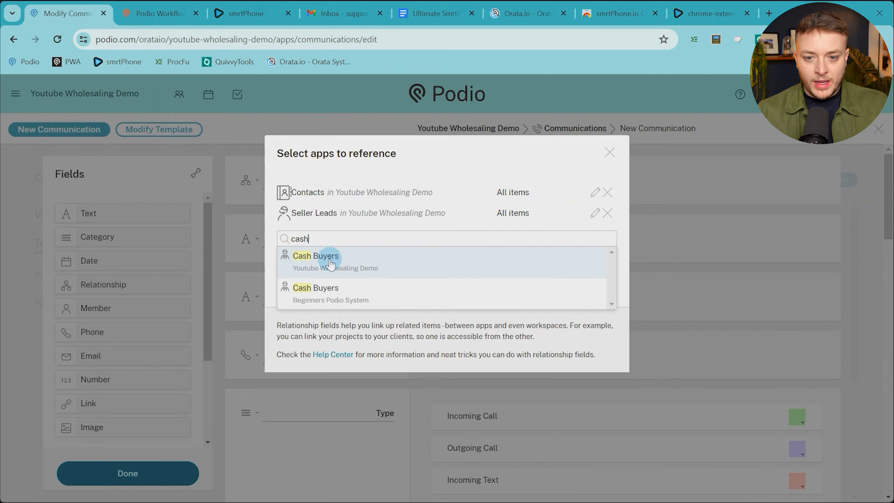
click(330, 260)
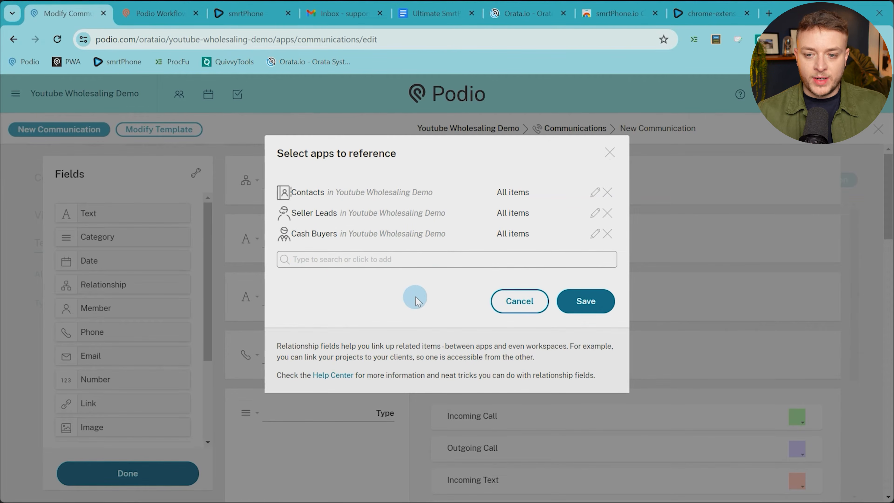
click(586, 301)
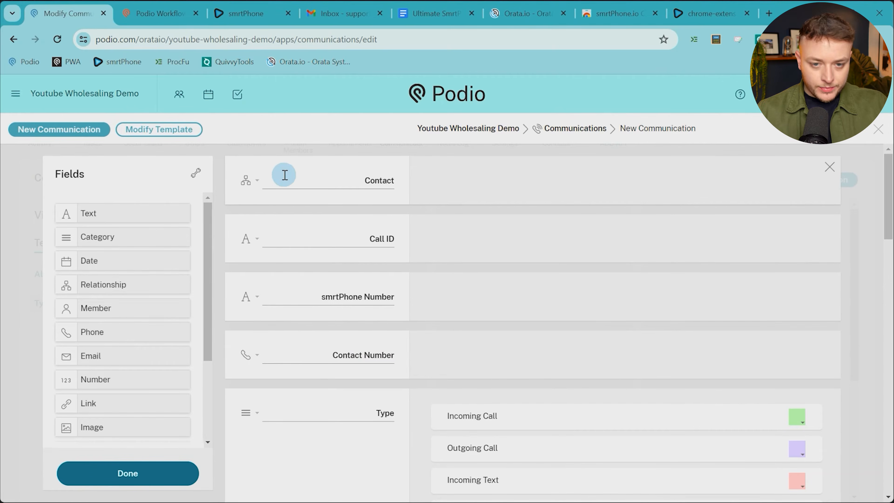
- Allow multiple references on the Contact field and make smrtPhone Number a single-line field
click(247, 181)
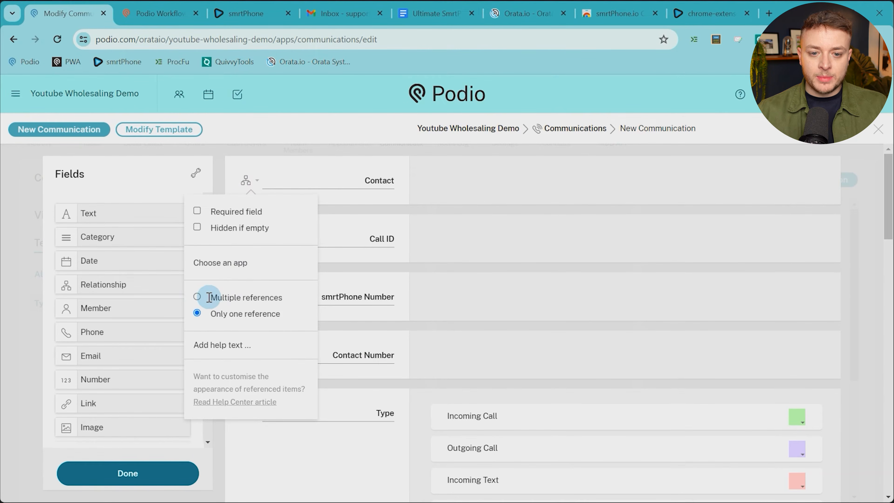
click(198, 297)
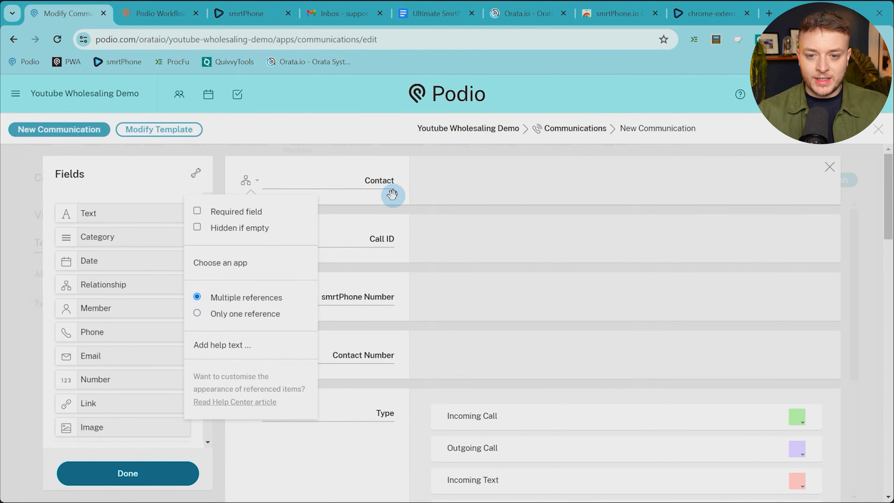
click(408, 199)
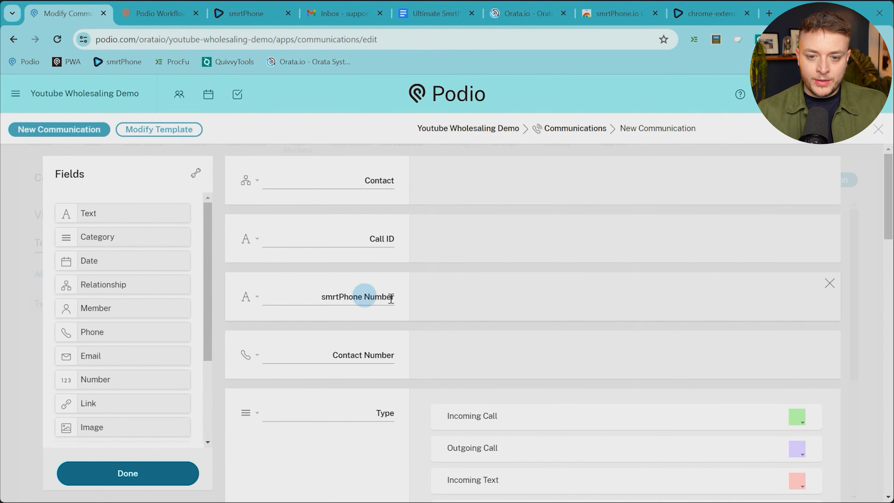
click(253, 297)
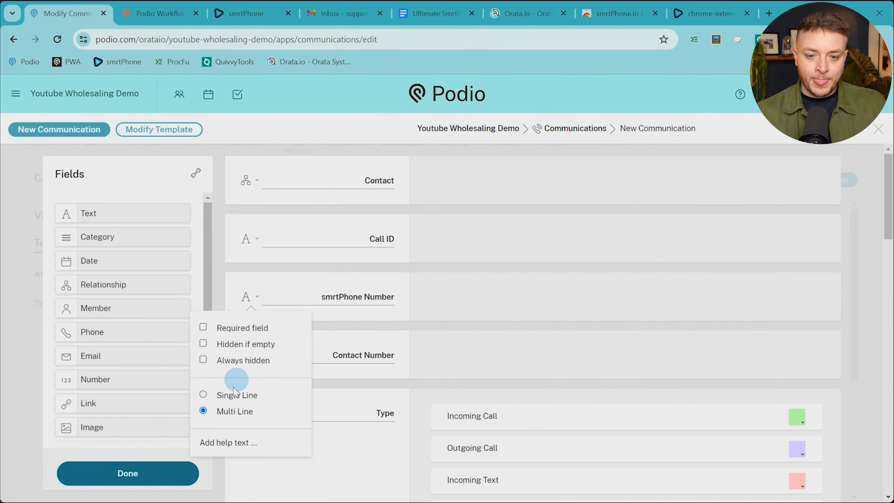
click(229, 400)
click(378, 296)
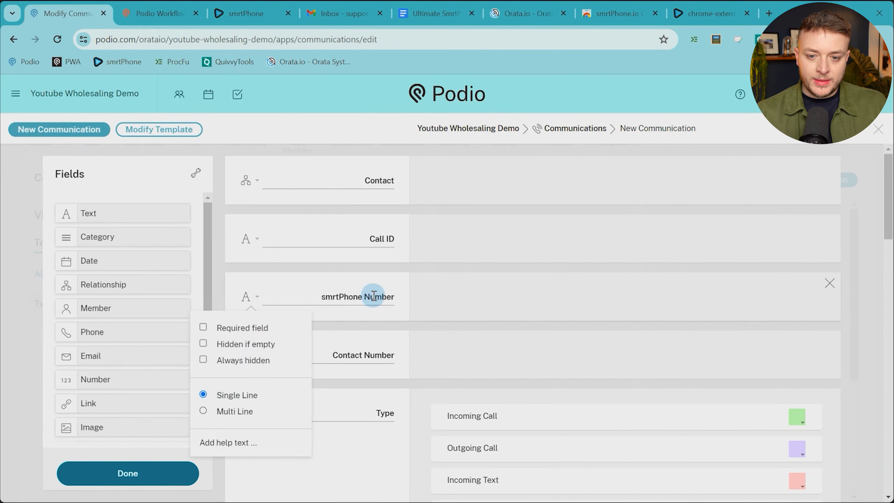
- Add two new Text fields at the bottom of the template, below smrtDialer Status
scroll(379, 294, down, 15)
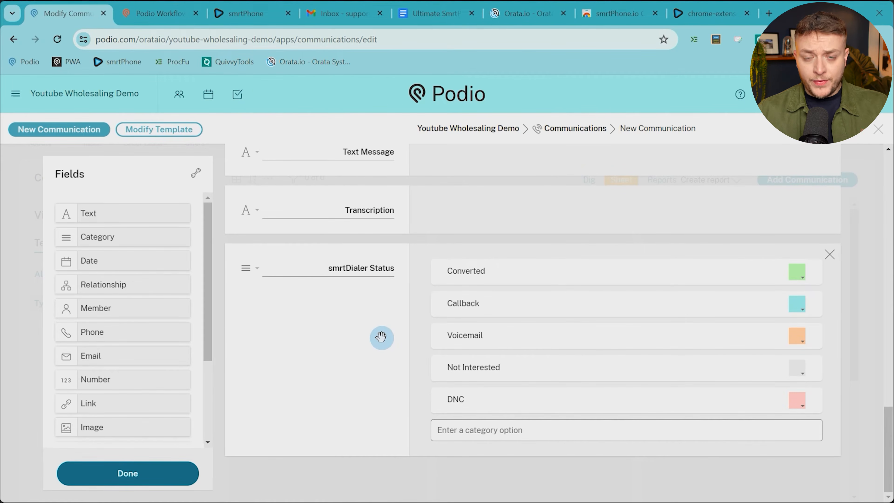
drag(124, 214, 299, 454)
drag(146, 212, 348, 432)
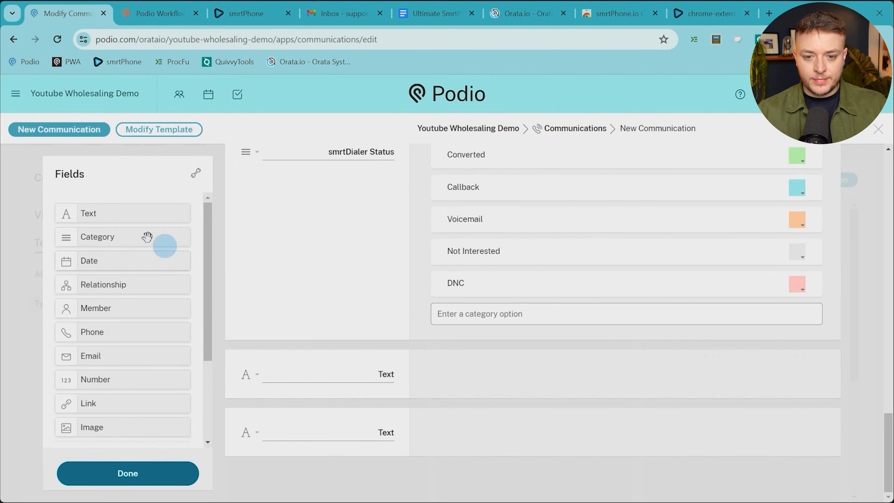
- Add more Text fields and name the first new one 'Name' as a single-line field
drag(137, 229, 347, 404)
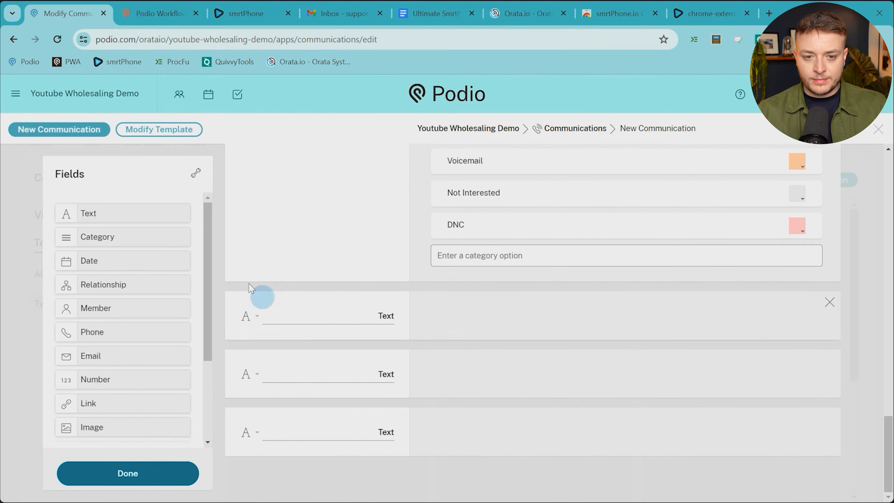
drag(169, 214, 385, 452)
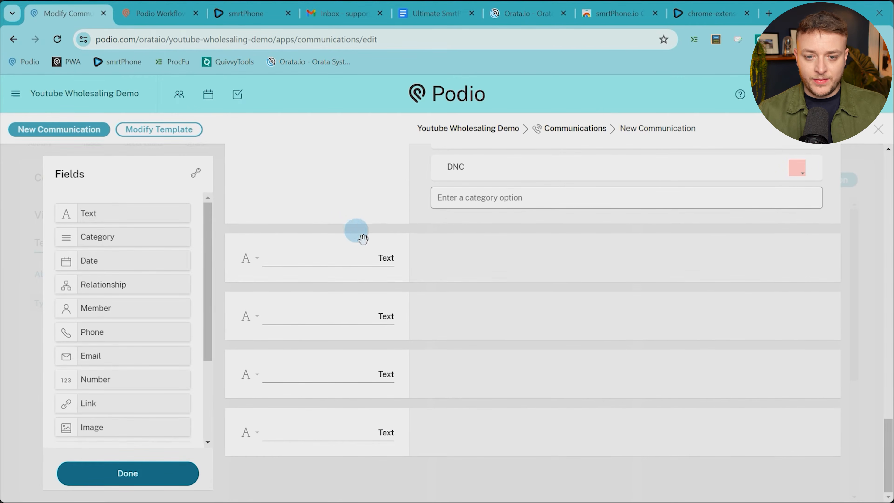
click(321, 259)
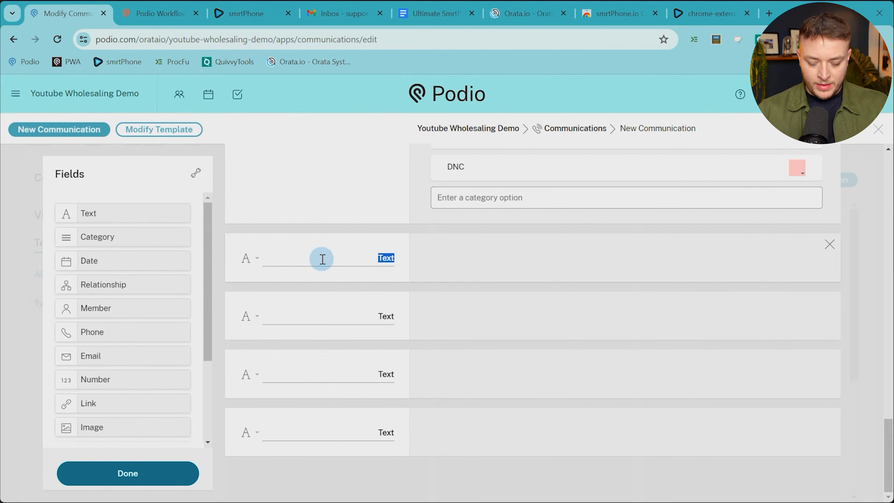
text(Name)
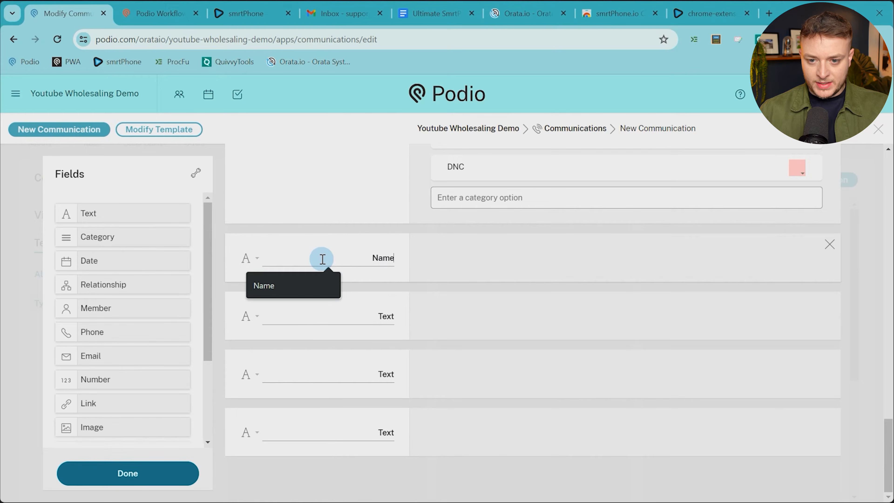
click(254, 259)
click(247, 356)
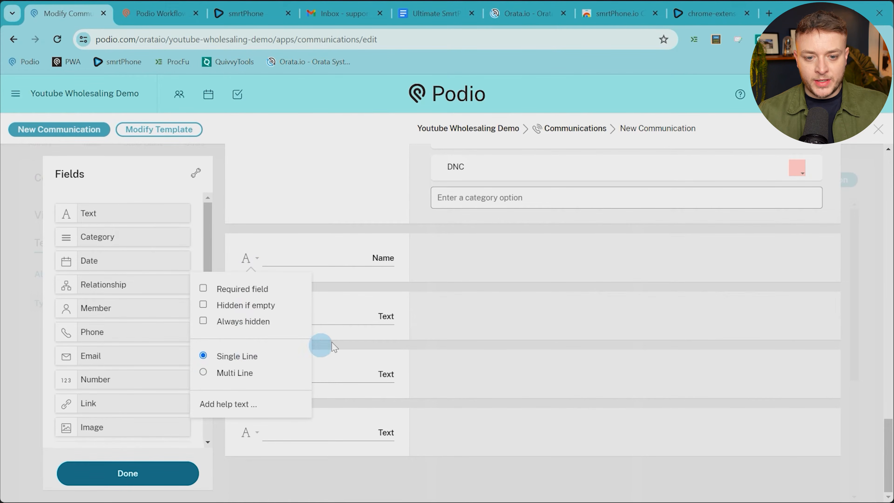
- Rename the second new text field to 'Show'
double_click(383, 316)
text(Show)
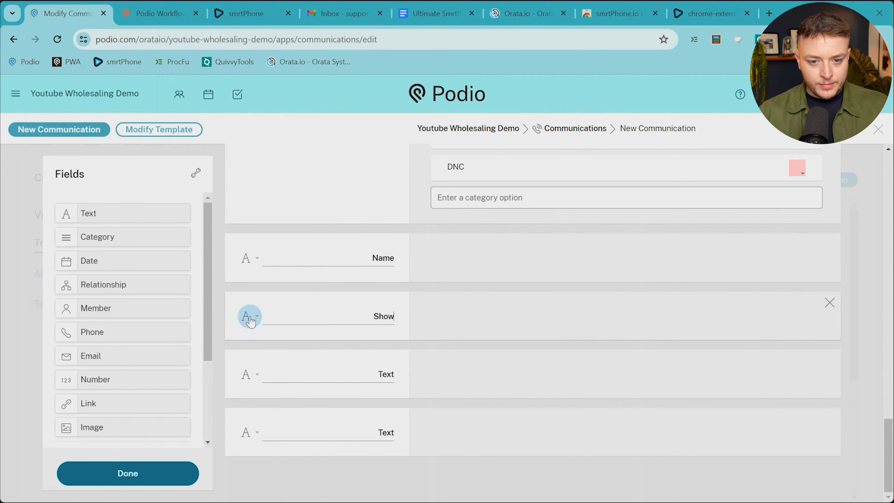
click(250, 321)
click(330, 321)
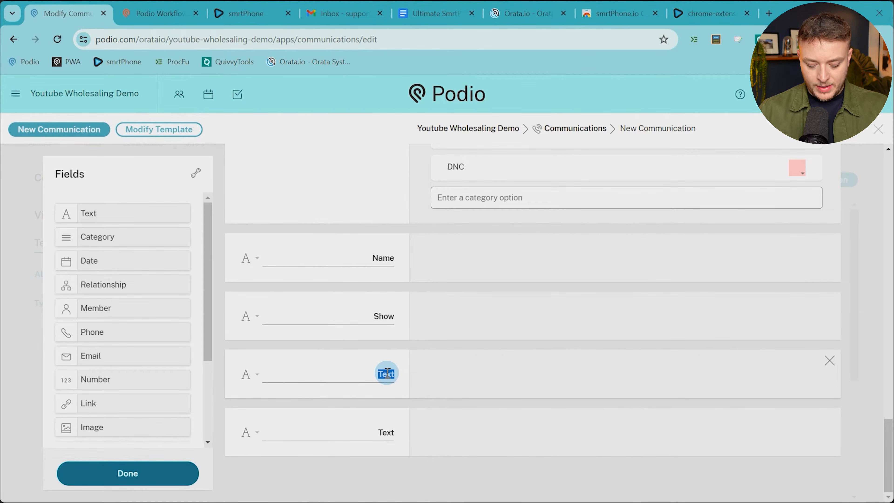
- Move Communications URL to the bottom as a single-line field and delete the leftover unnamed text field
text(Communications URL)
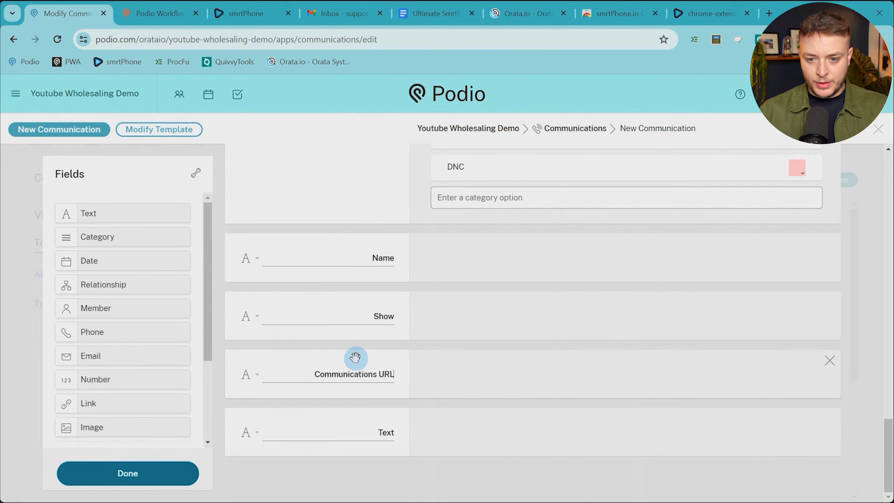
drag(373, 360, 377, 429)
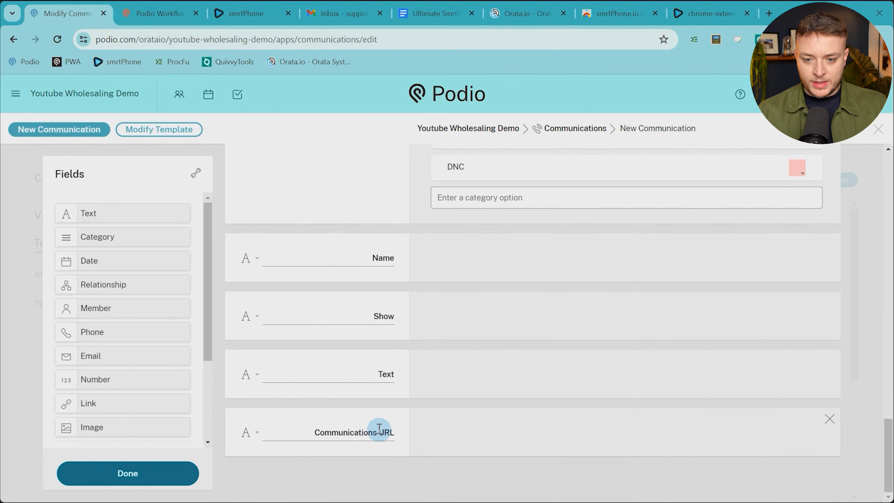
click(257, 432)
click(198, 372)
click(205, 356)
click(349, 358)
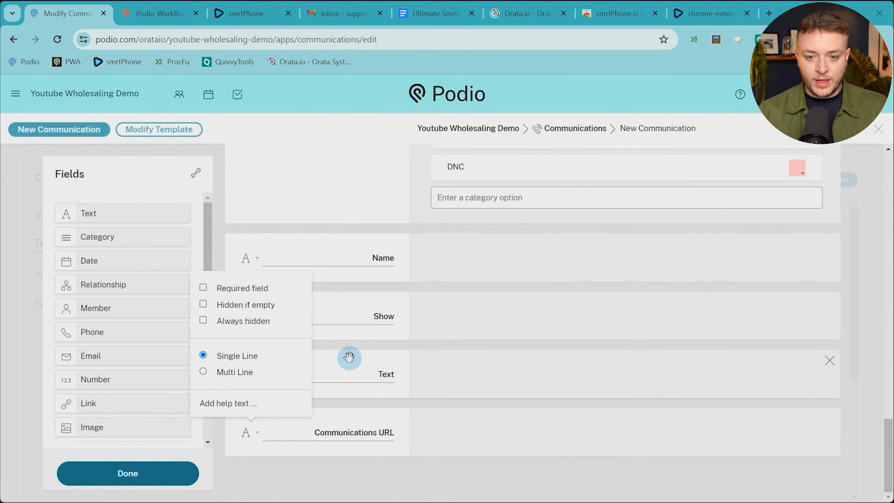
click(830, 362)
- Add a 'Created On' date field requiring an end date between Show and Communications URL, then finish editing
scroll(128, 313, down, 3)
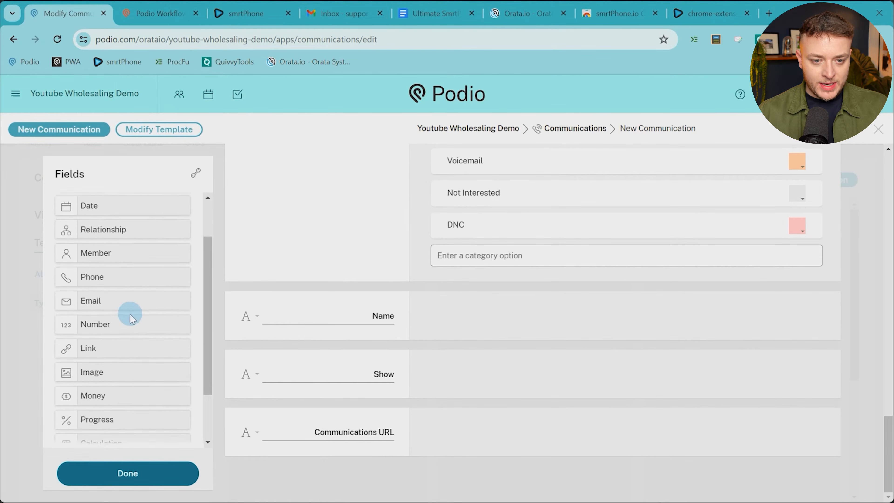
scroll(126, 328, up, 3)
drag(99, 260, 326, 412)
scroll(326, 411, down, 2)
text(Created O)
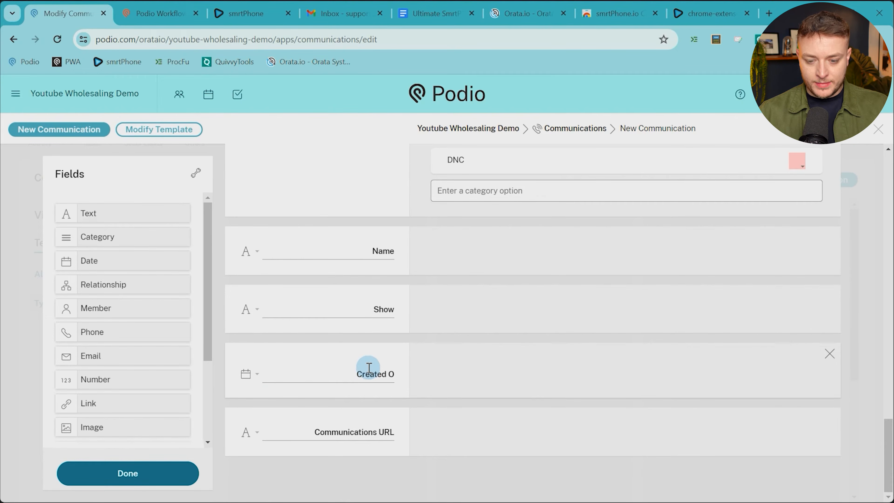
text(n)
click(245, 370)
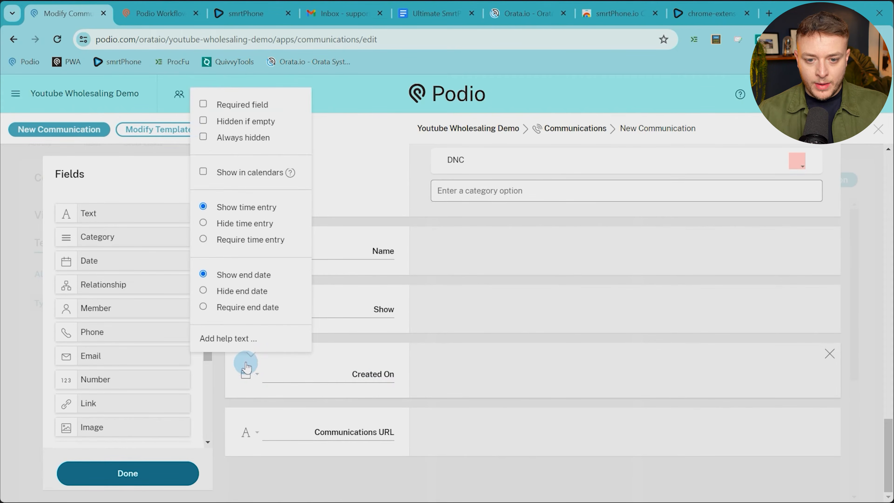
click(250, 307)
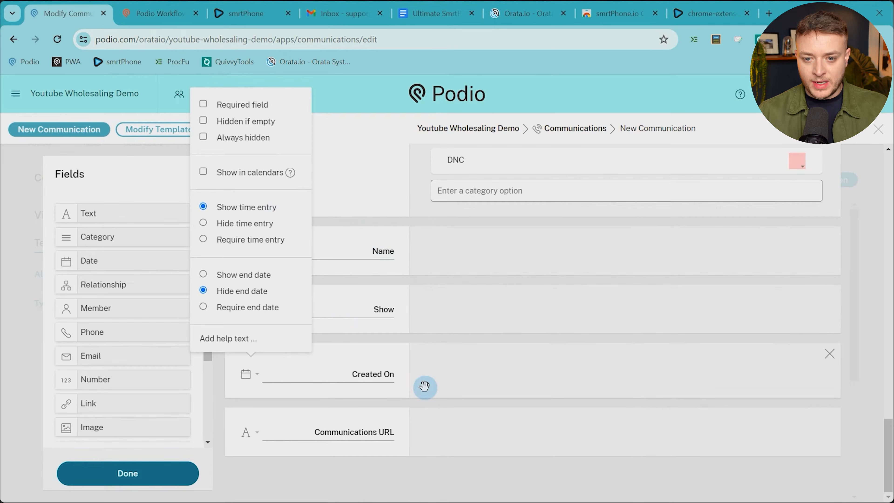
click(424, 379)
click(113, 473)
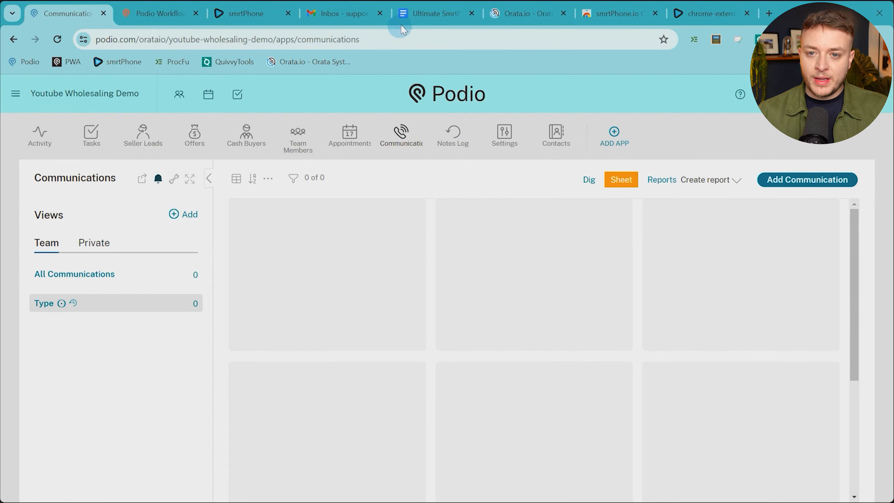
click(419, 13)
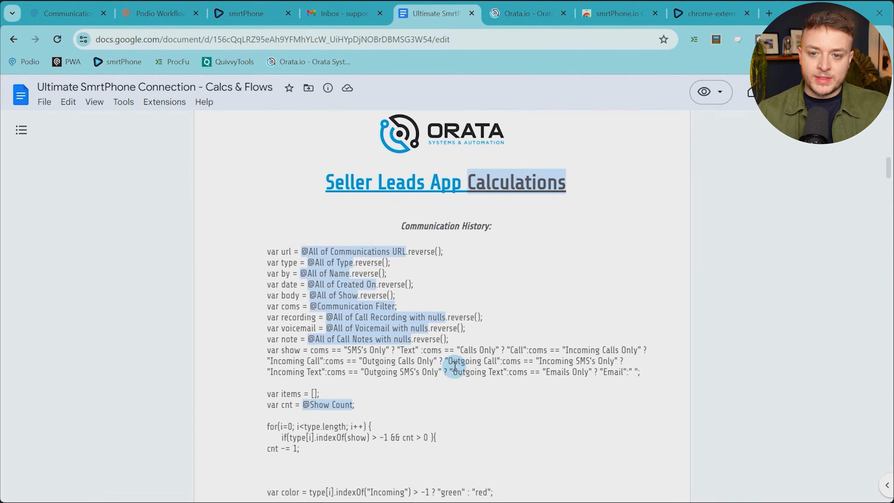
- Scroll through the Seller Leads Communication History code in the Calcs & Flows doc, then return to Podio Communications
scroll(455, 365, up, 15)
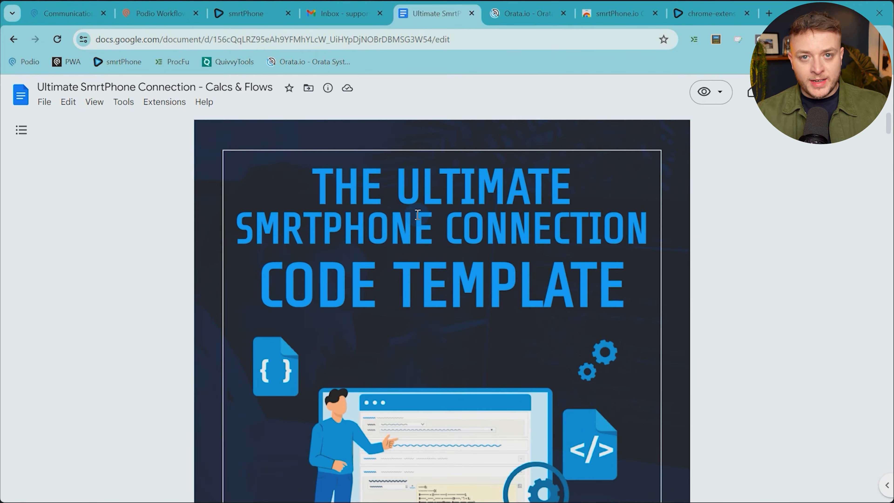
scroll(418, 214, down, 15)
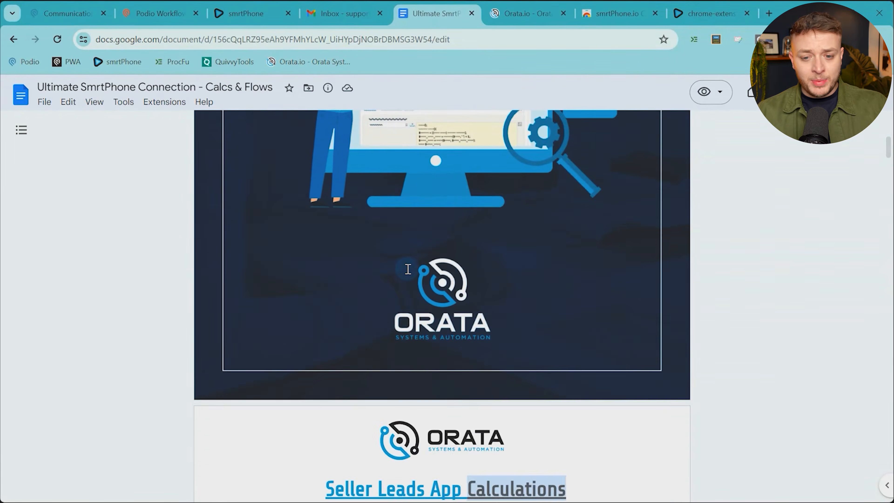
scroll(377, 243, down, 10)
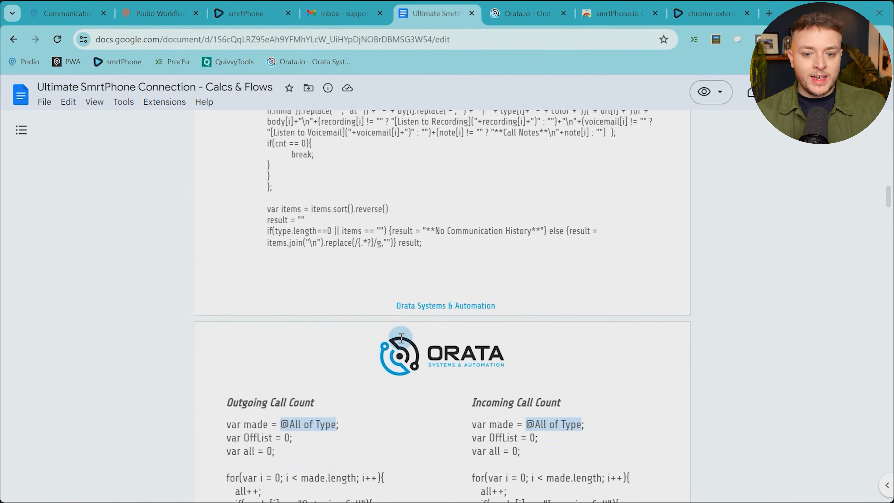
scroll(424, 323, up, 20)
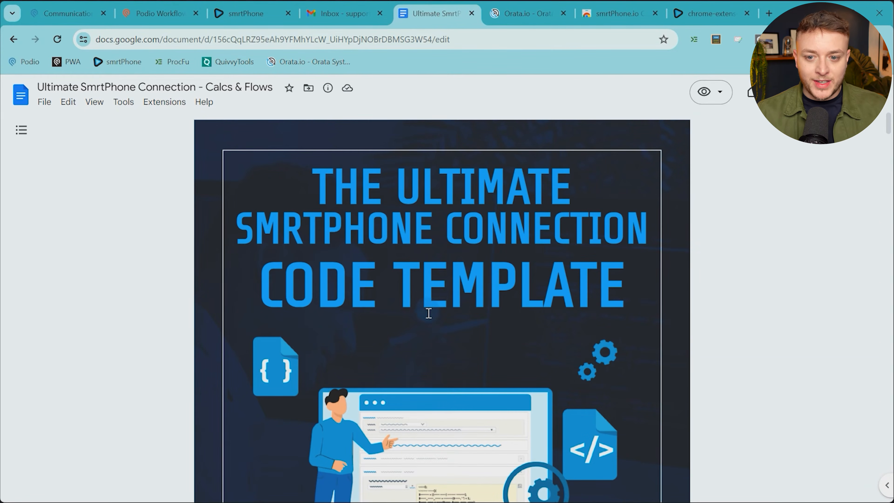
click(53, 15)
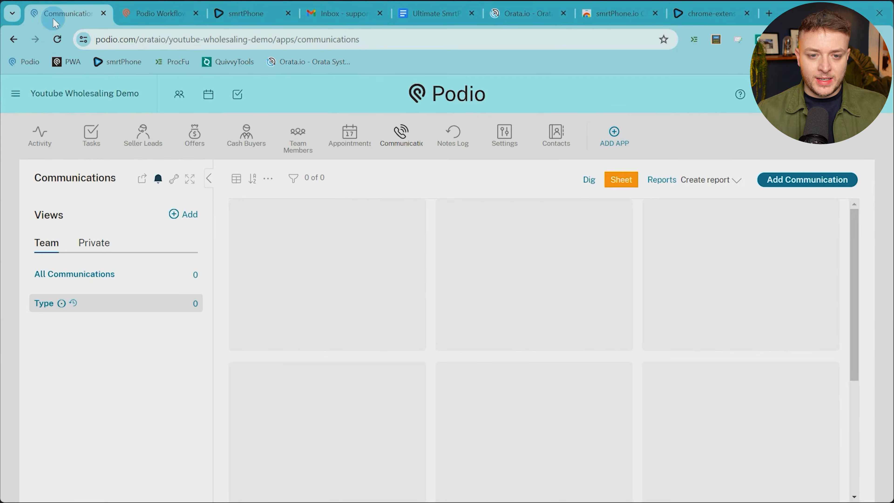
- Open the Seller Leads app's template via Modify Template and scroll to the Communication Filter field
click(143, 135)
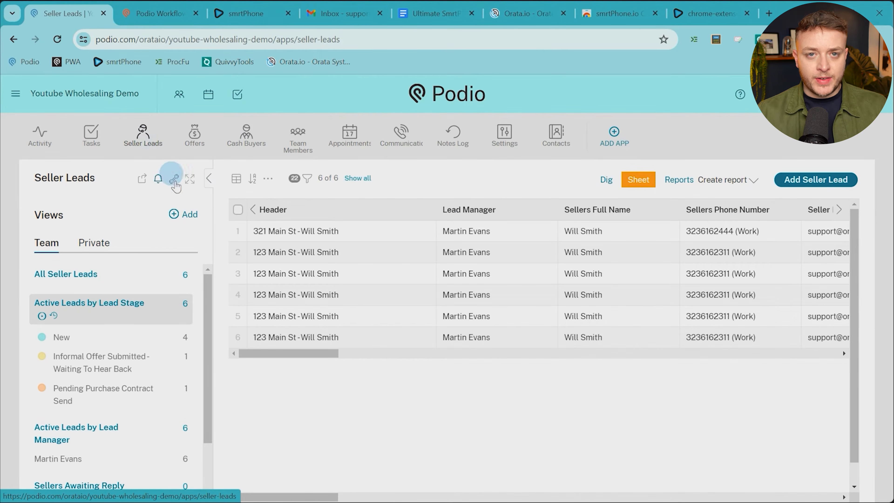
click(185, 196)
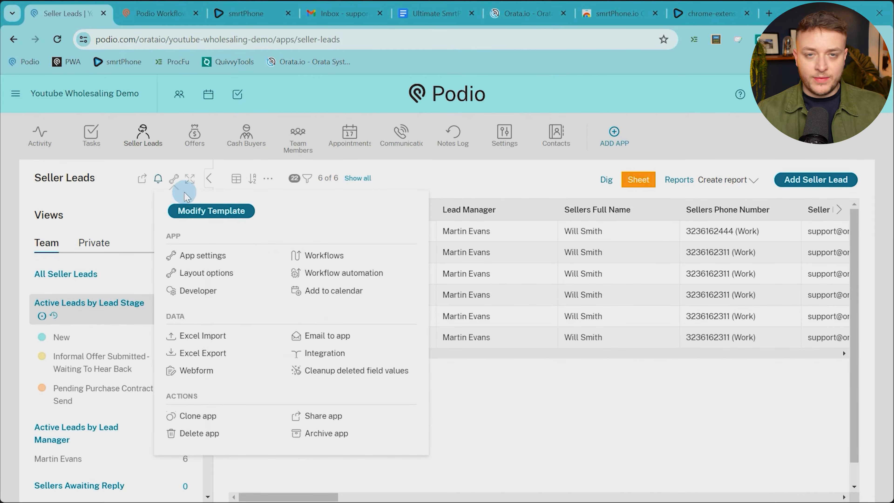
click(201, 215)
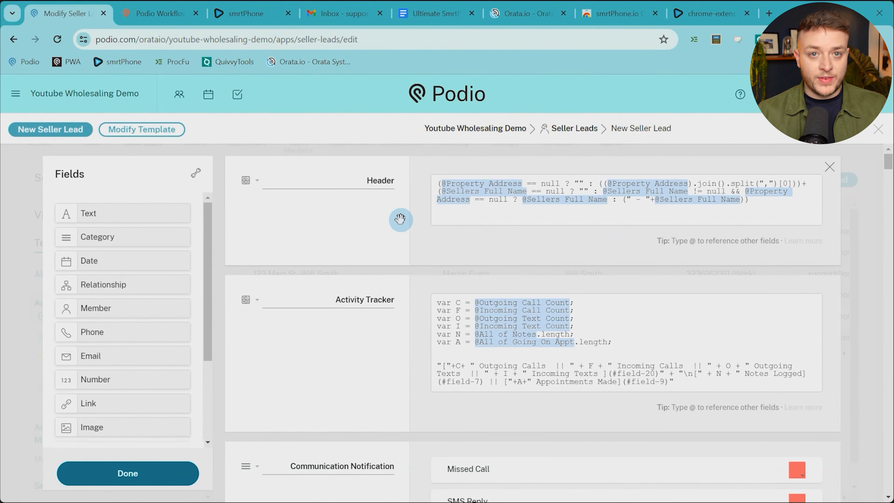
scroll(400, 220, down, 20)
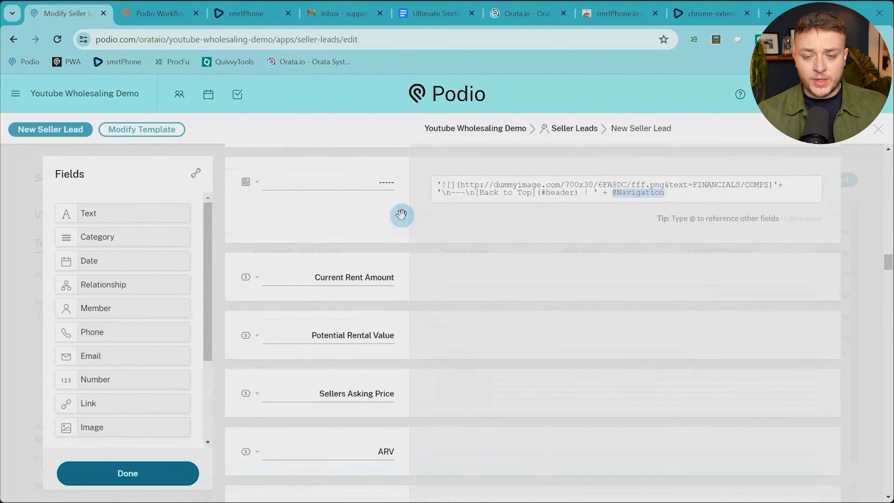
scroll(401, 214, down, 15)
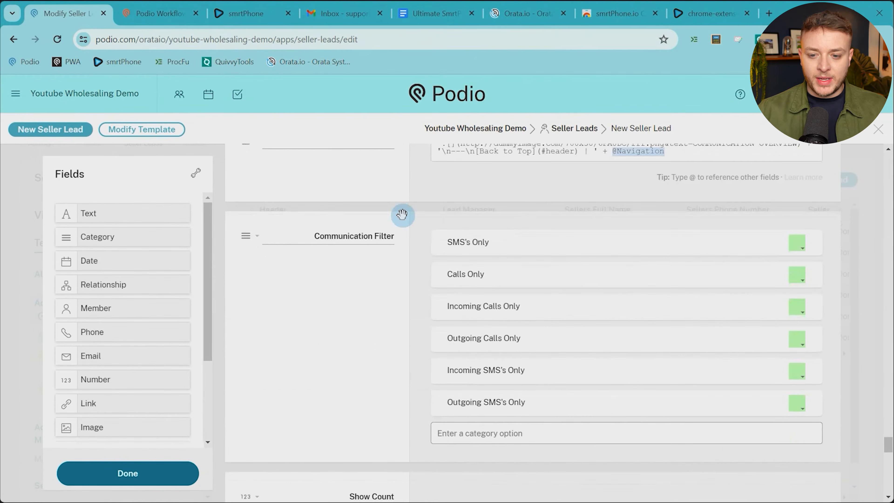
scroll(401, 214, up, 10)
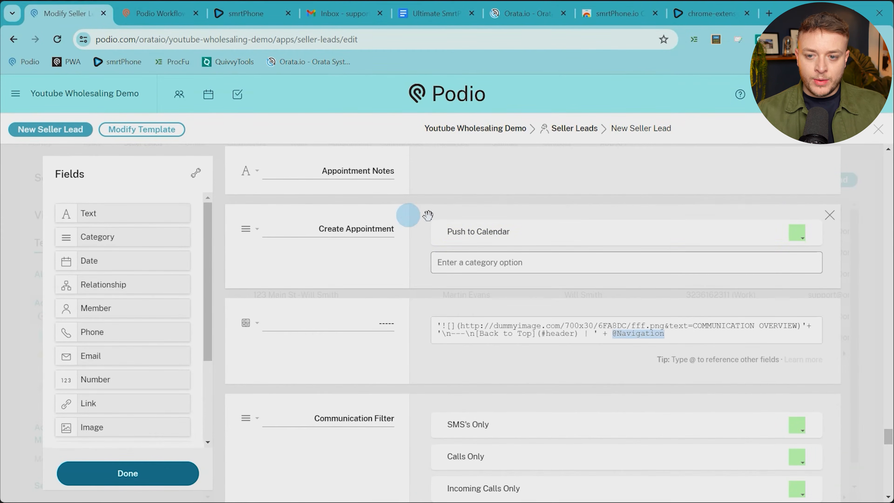
scroll(543, 230, down, 6)
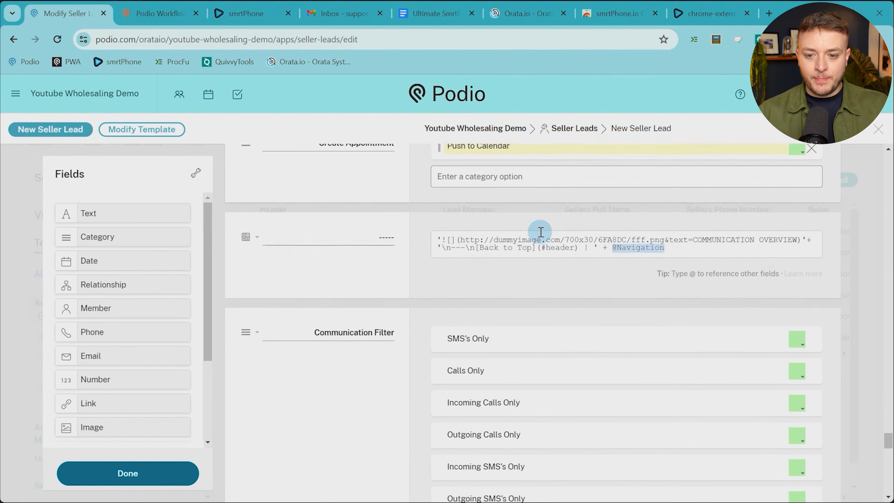
- Try a category field above Communication Filter, inspect its option labels, then remove the extra field
click(506, 184)
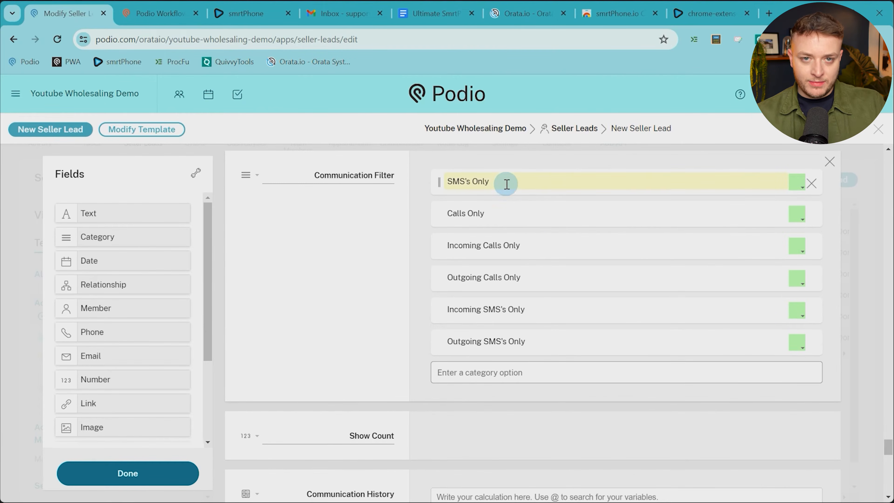
scroll(500, 184, down, 2)
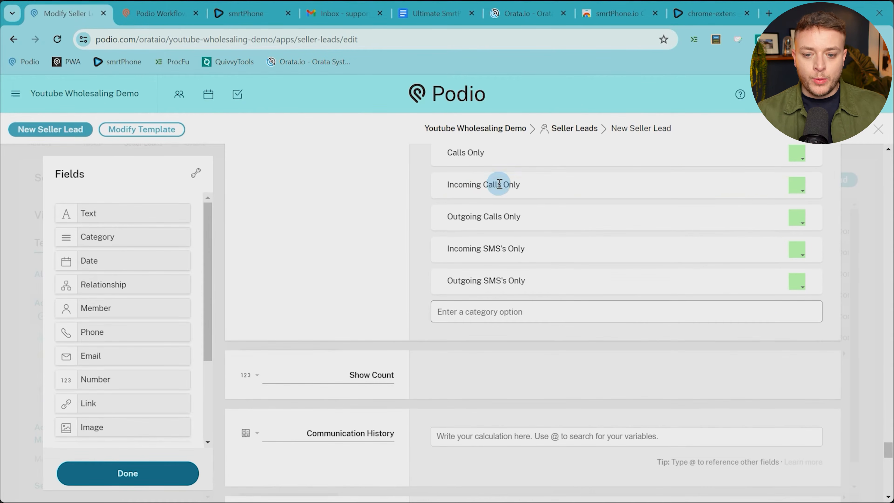
scroll(445, 375, up, 2)
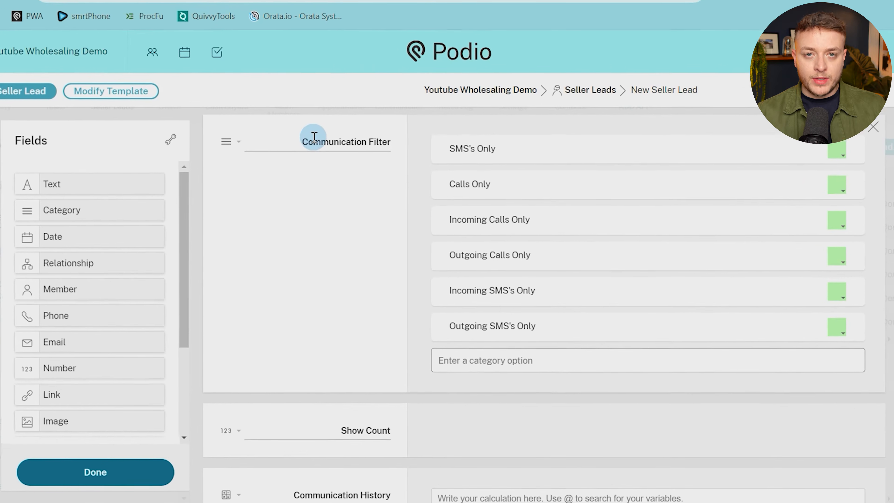
drag(76, 205, 313, 176)
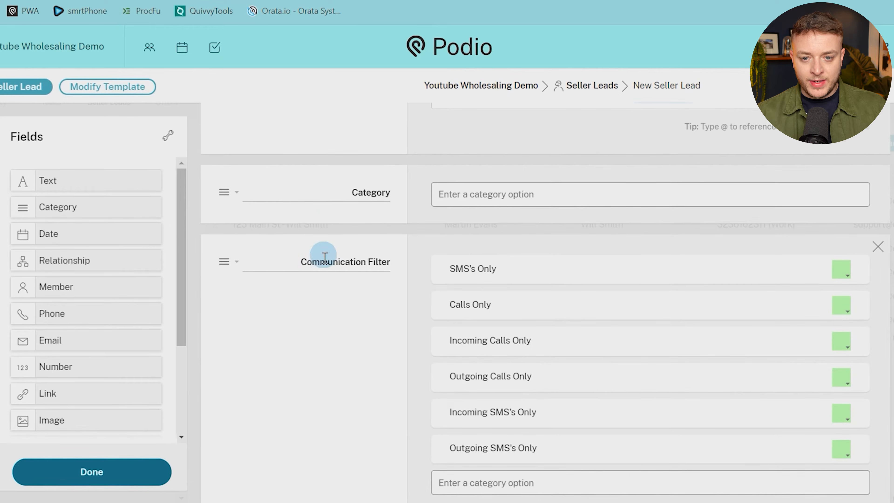
drag(302, 258, 385, 253)
click(390, 253)
drag(450, 269, 542, 267)
drag(453, 305, 545, 304)
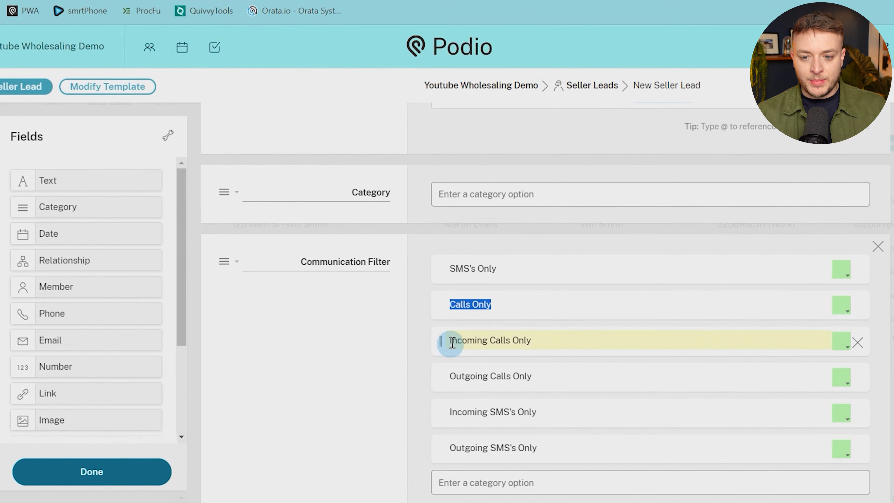
drag(447, 343, 545, 339)
click(504, 384)
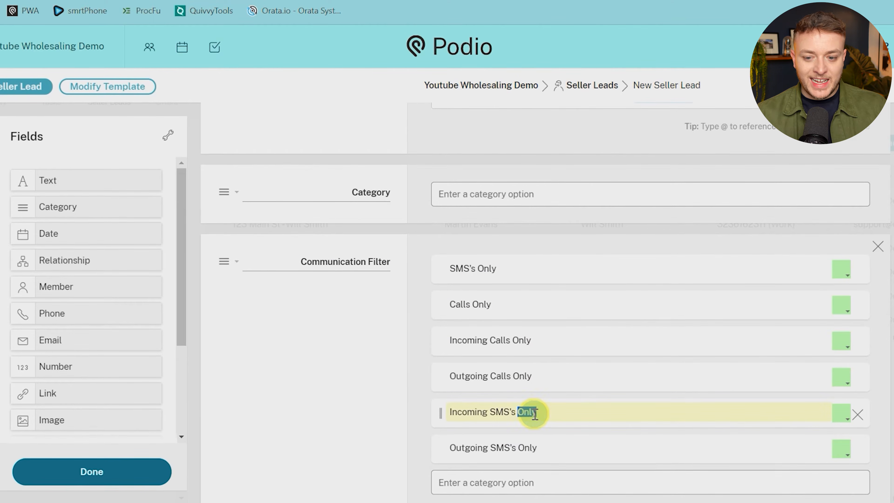
drag(534, 413, 564, 394)
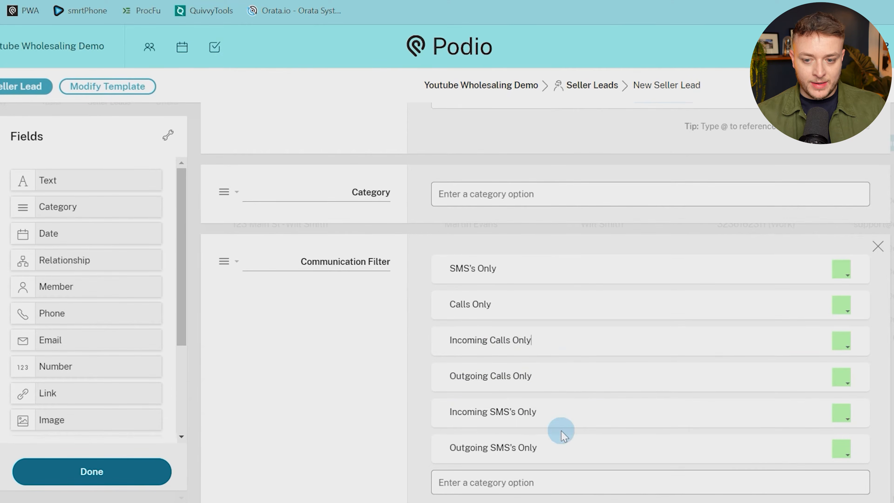
click(878, 176)
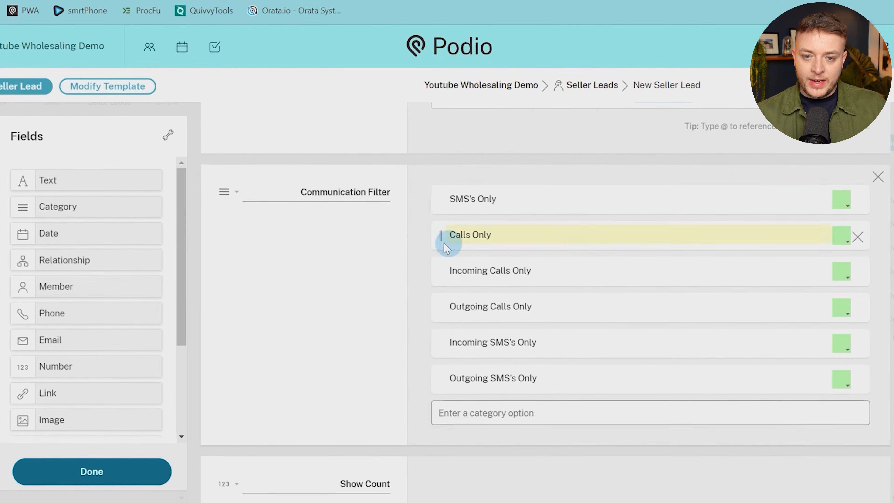
- Add a Number field above Show Count, then remove the extra Number field
scroll(453, 236, down, 4)
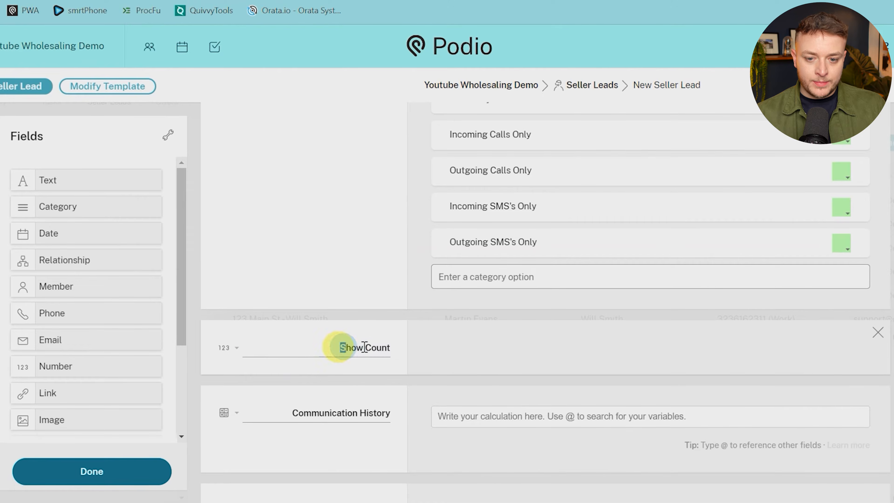
drag(364, 347, 391, 347)
drag(98, 365, 393, 354)
click(353, 348)
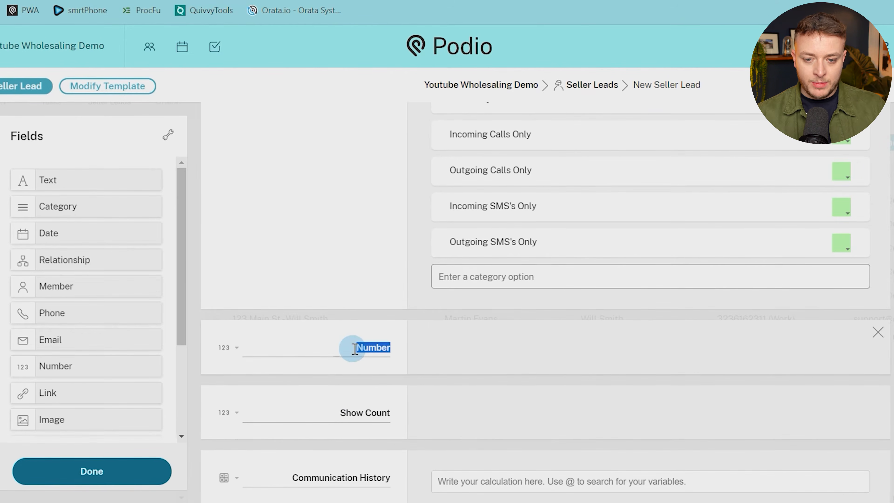
click(878, 332)
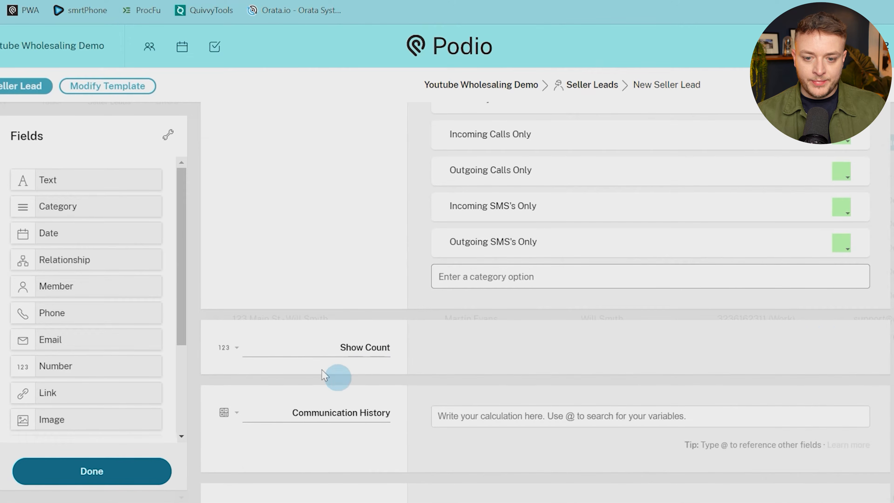
- Add a calculation field above Communication History and paste 'Communication History' as its name
scroll(324, 375, down, 2)
drag(300, 347, 403, 347)
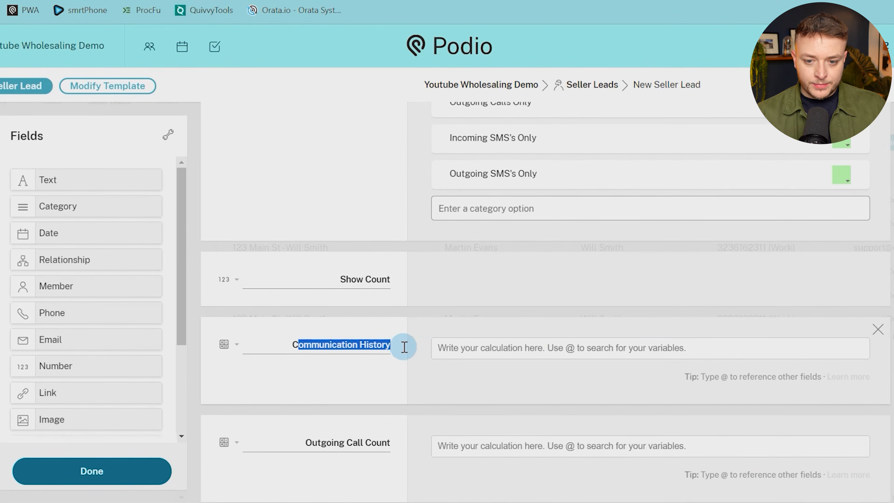
click(356, 346)
drag(317, 344, 392, 342)
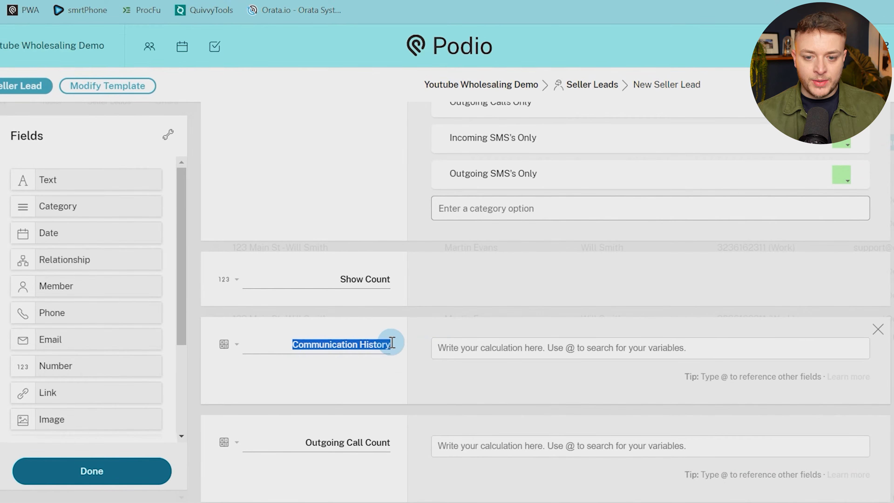
click(363, 346)
scroll(121, 264, down, 4)
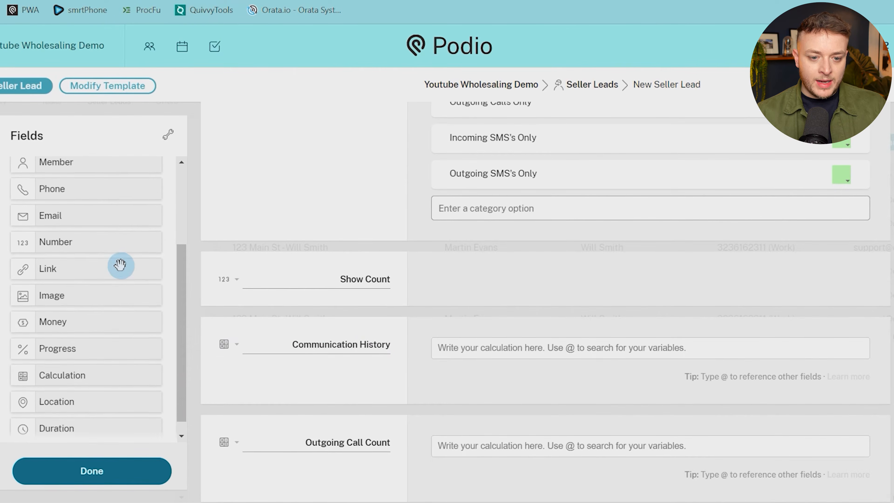
drag(102, 359, 351, 347)
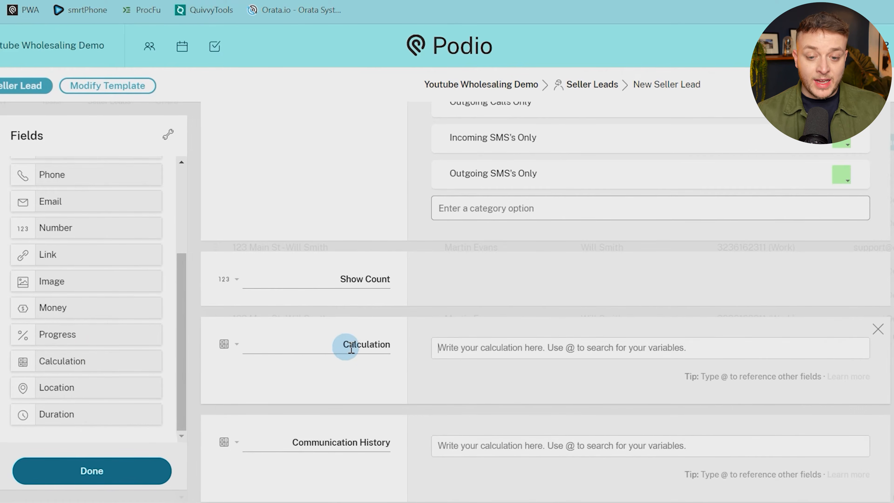
click(326, 430)
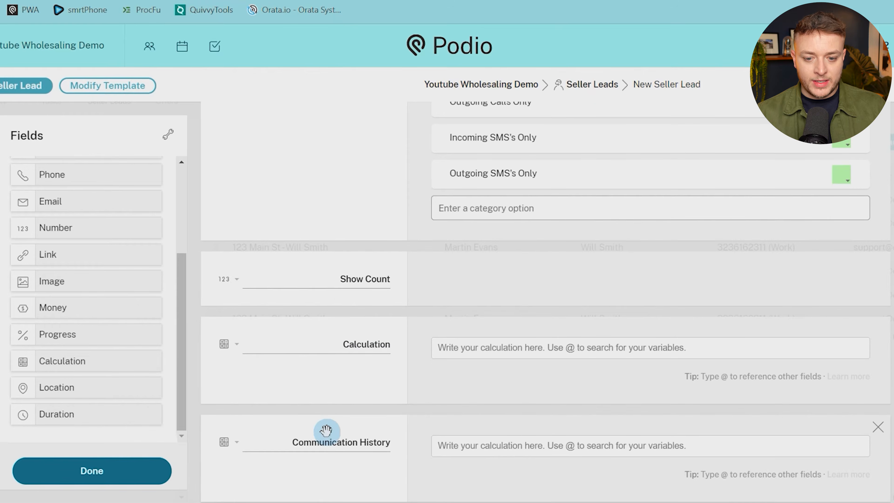
key(ctrl+a)
key(ctrl+c)
click(355, 343)
key(ctrl+a)
key(ctrl+v)
scroll(564, 354, down, 2)
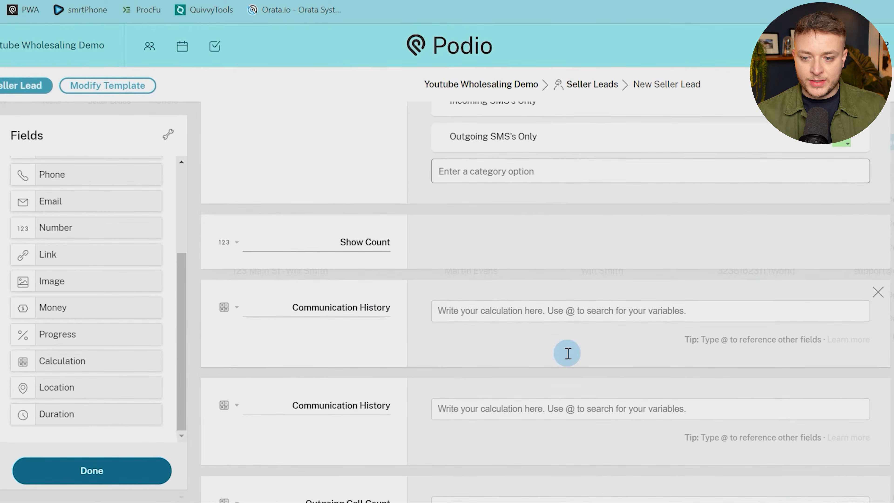
- Delete the duplicate Communication History field, confirming with Yes, delete
click(877, 360)
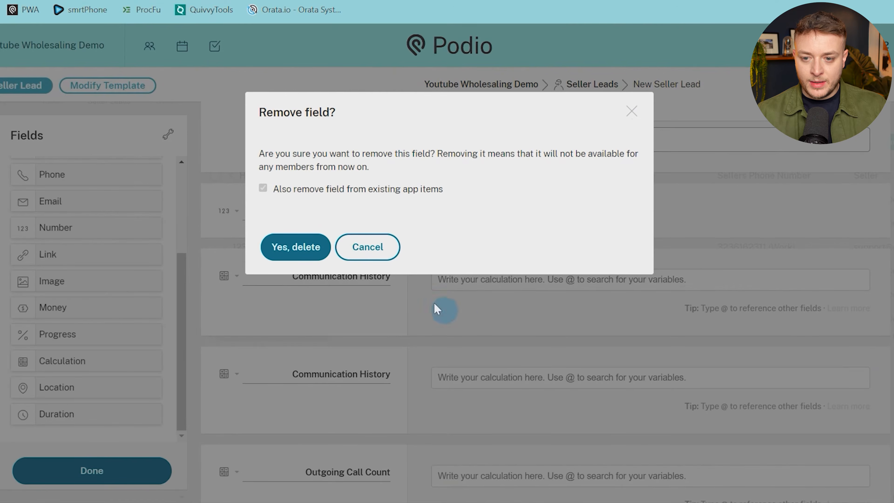
click(283, 263)
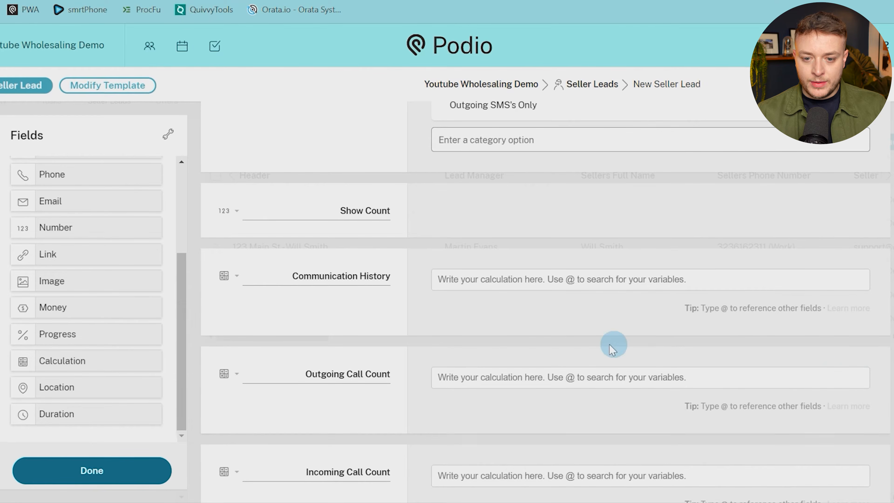
scroll(613, 342, down, 2)
scroll(459, 247, up, 2)
scroll(459, 248, down, 2)
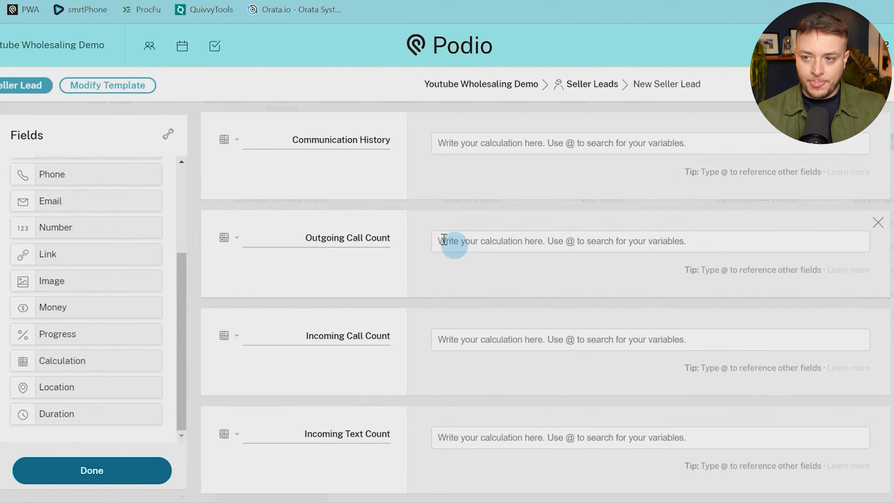
- Review the count field names and remove a stray calculation field added above Incoming Text Count
drag(296, 237, 392, 238)
drag(305, 336, 396, 335)
click(390, 339)
scroll(311, 434, down, 1)
drag(298, 370, 387, 366)
scroll(321, 429, down, 2)
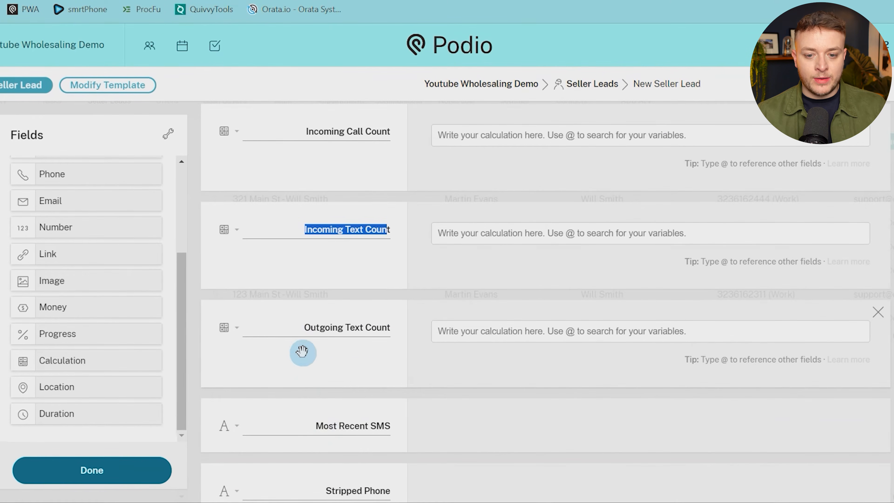
scroll(455, 425, up, 3)
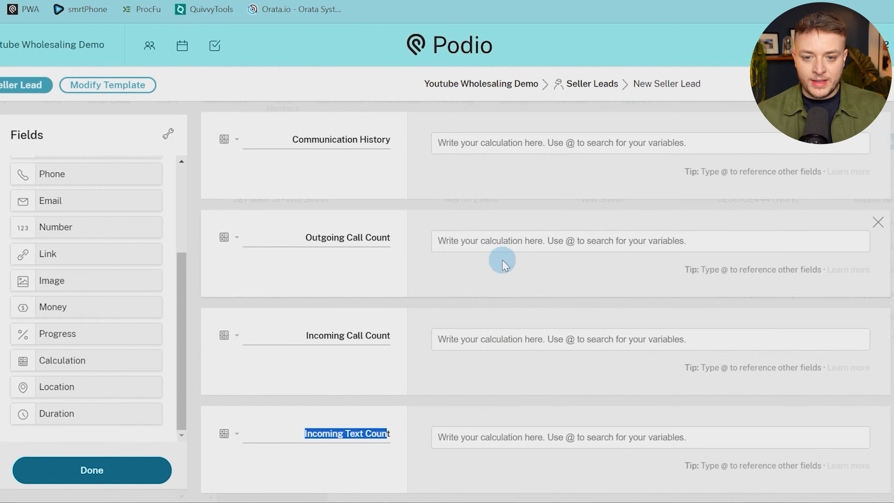
scroll(503, 282, down, 1)
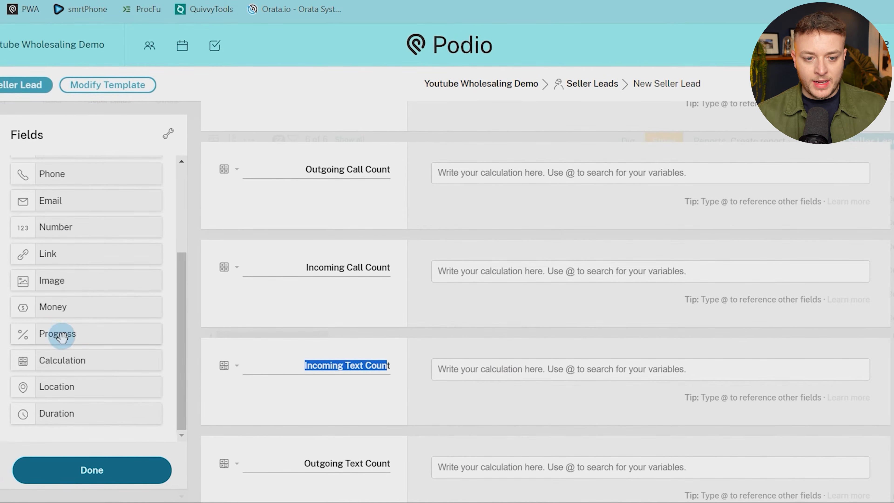
drag(65, 359, 230, 340)
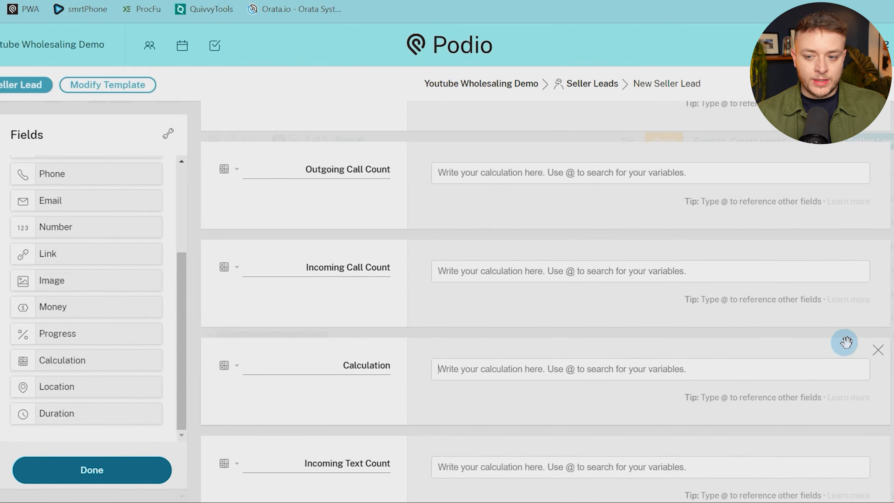
click(876, 352)
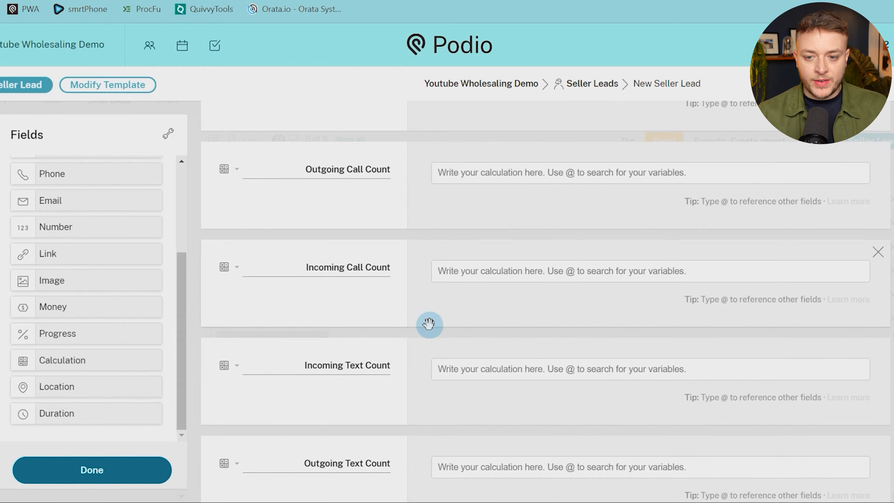
scroll(429, 331, up, 2)
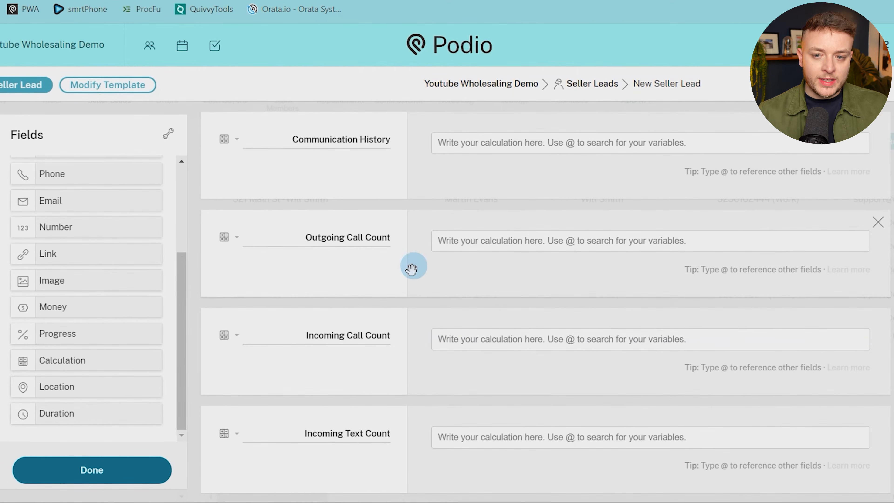
scroll(414, 271, up, 2)
scroll(394, 200, up, 4)
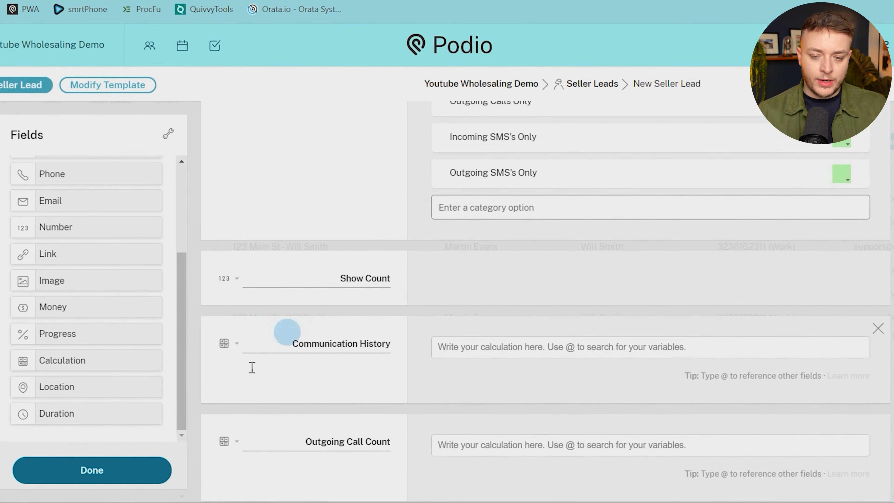
- Save the Seller Leads template, reopen it for editing, and scroll down to Communication History
click(85, 473)
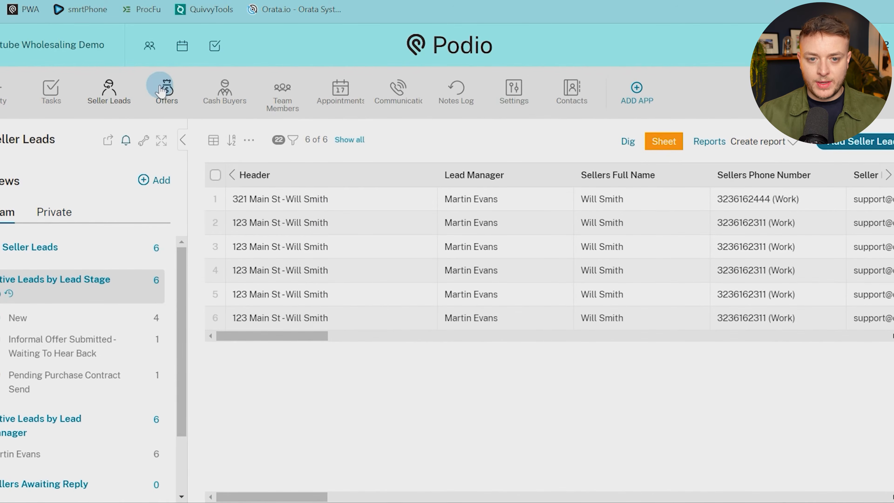
click(144, 144)
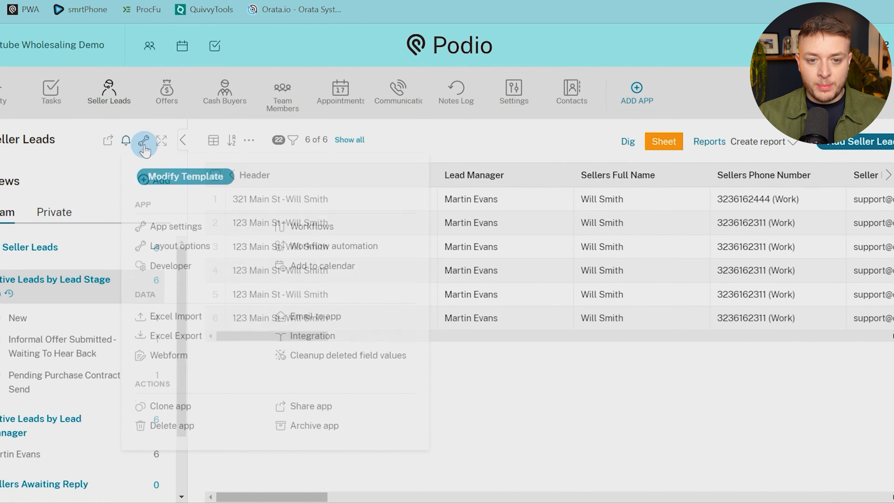
click(146, 174)
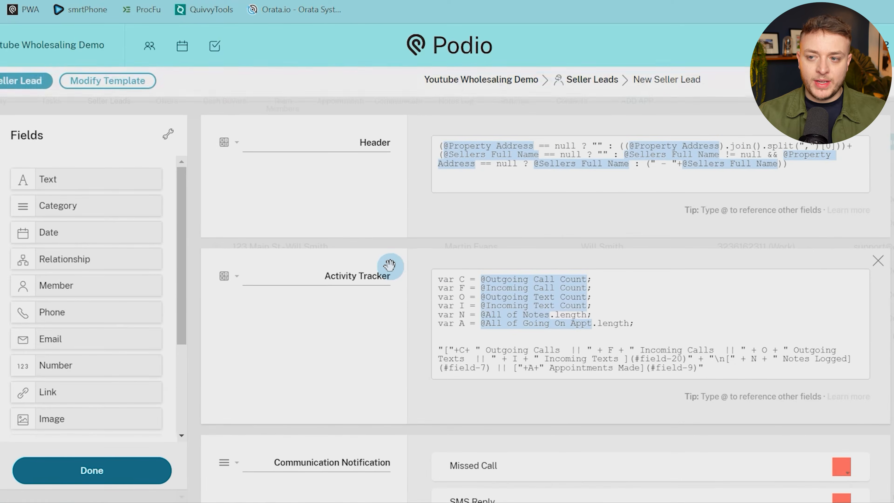
scroll(399, 265, down, 10)
scroll(399, 267, down, 20)
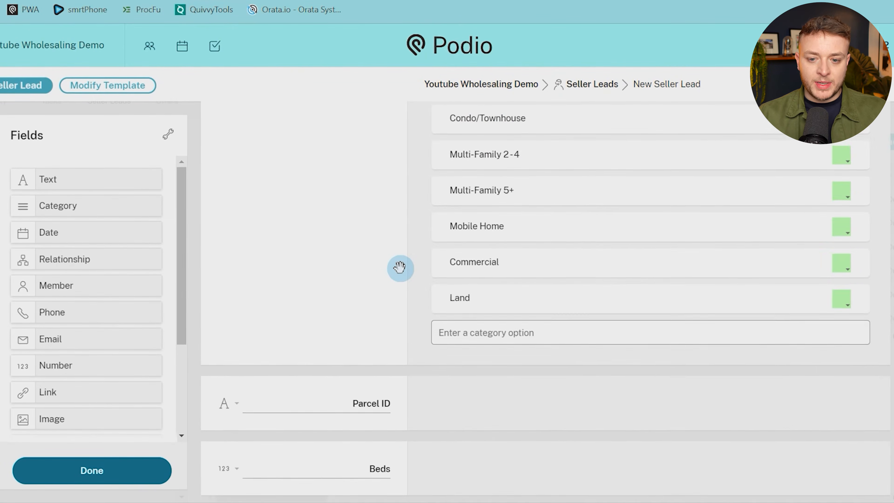
scroll(399, 268, down, 12)
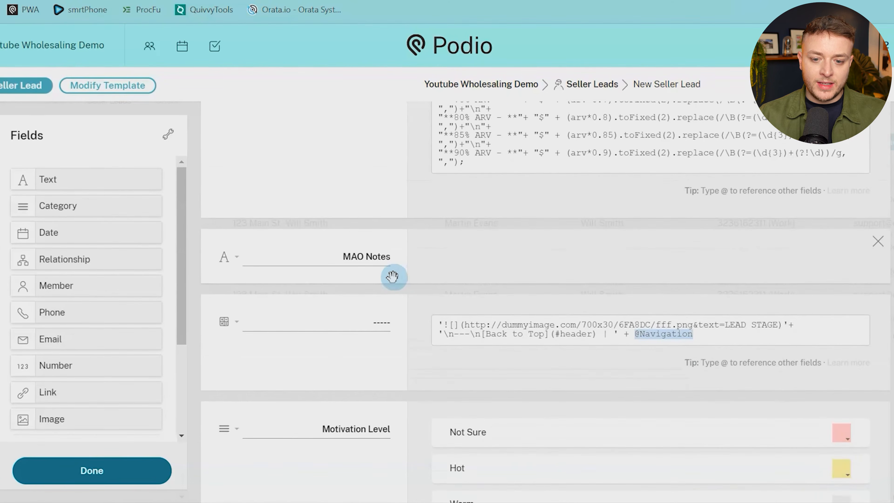
scroll(390, 273, down, 20)
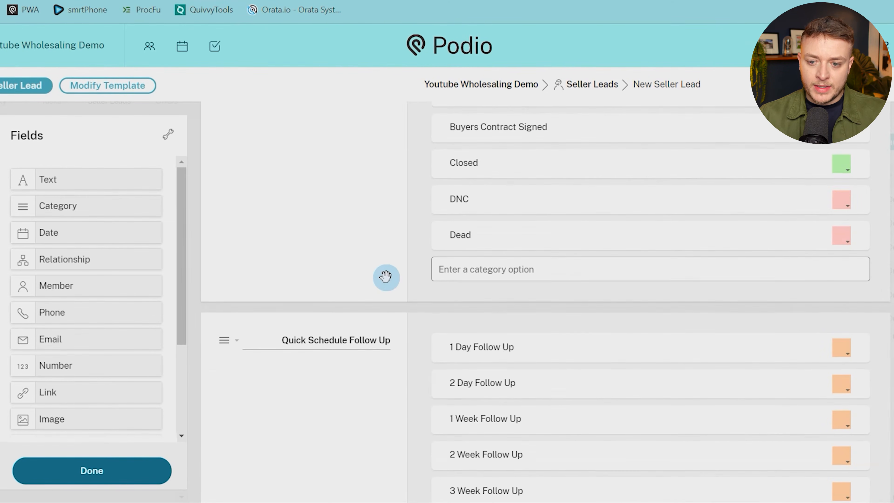
scroll(380, 282, down, 20)
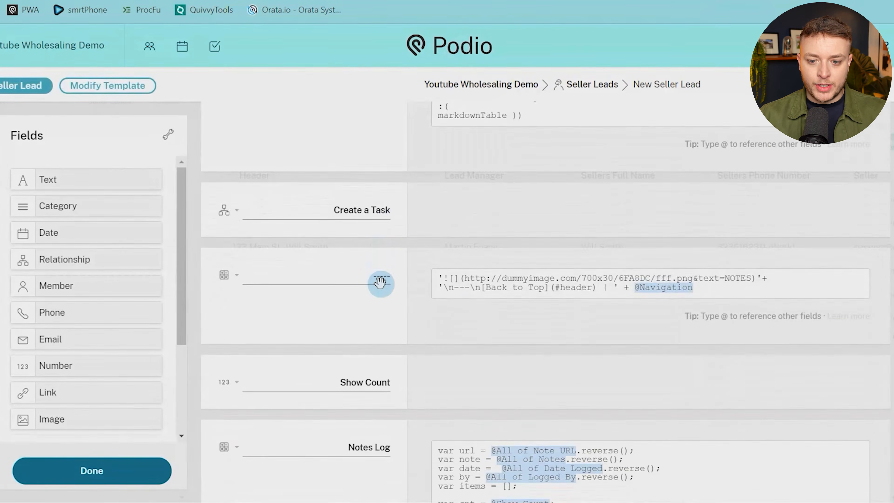
scroll(380, 281, down, 20)
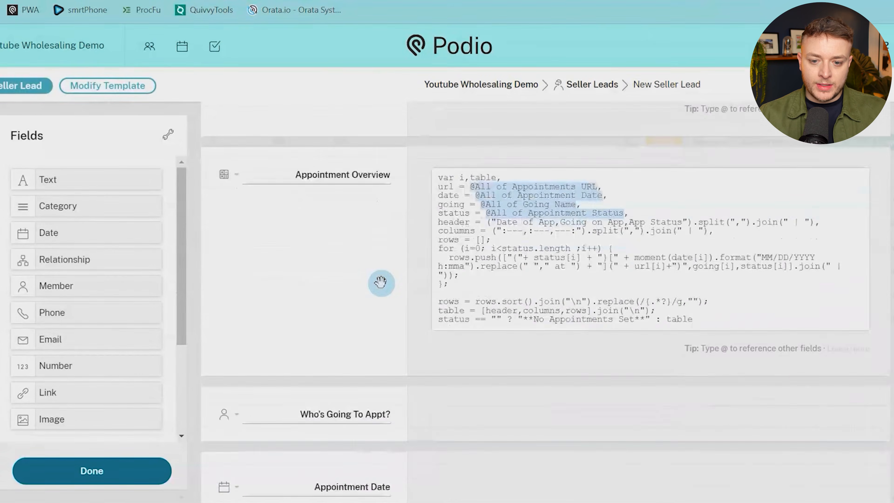
scroll(380, 281, down, 15)
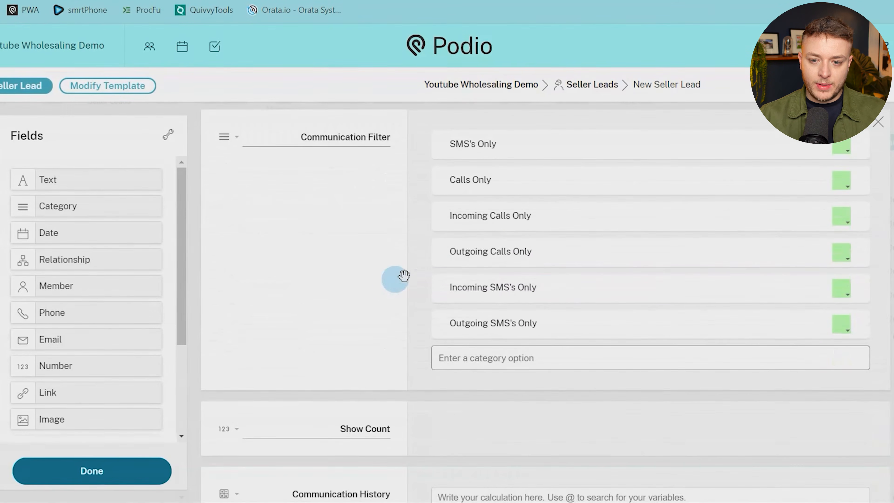
scroll(306, 328, down, 2)
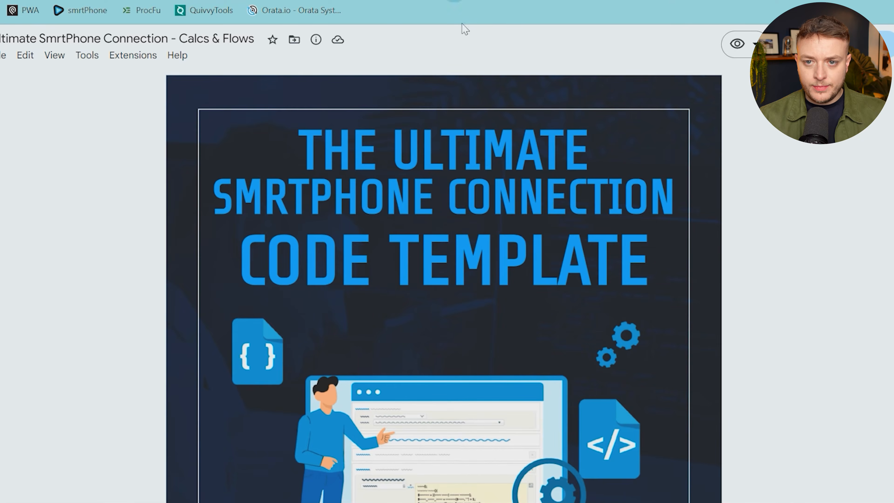
- Select and copy the Communication History code from 'var url' to the final result line
scroll(510, 200, down, 15)
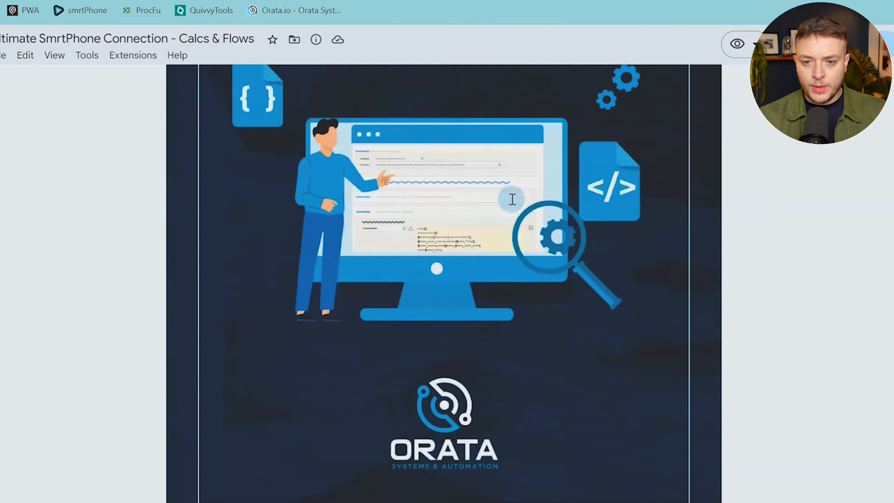
click(508, 172)
scroll(394, 264, down, 2)
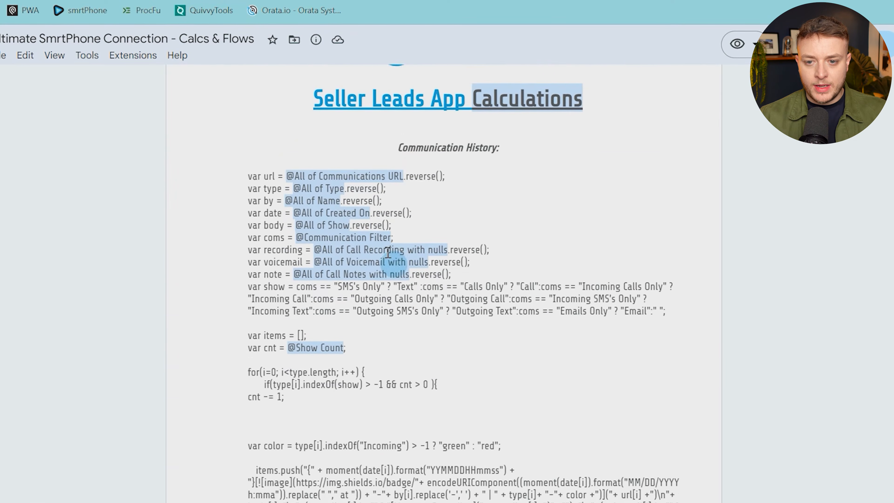
click(245, 147)
drag(247, 153, 453, 414)
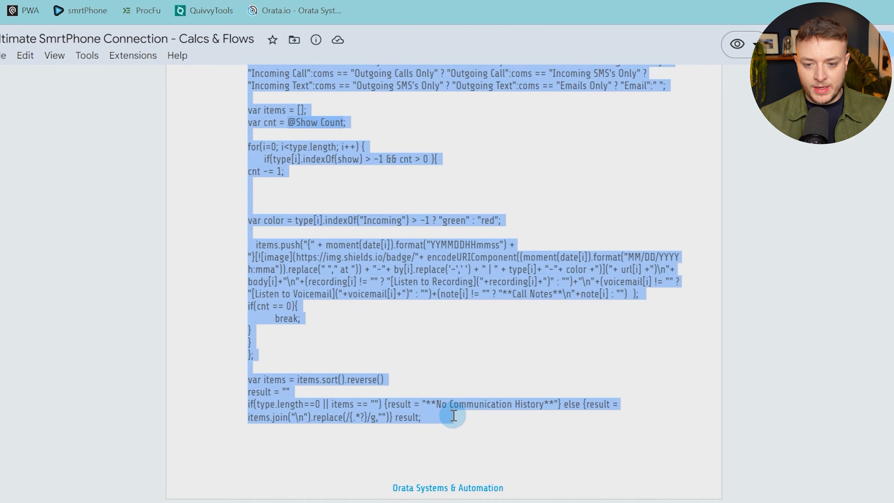
scroll(470, 409, down, 3)
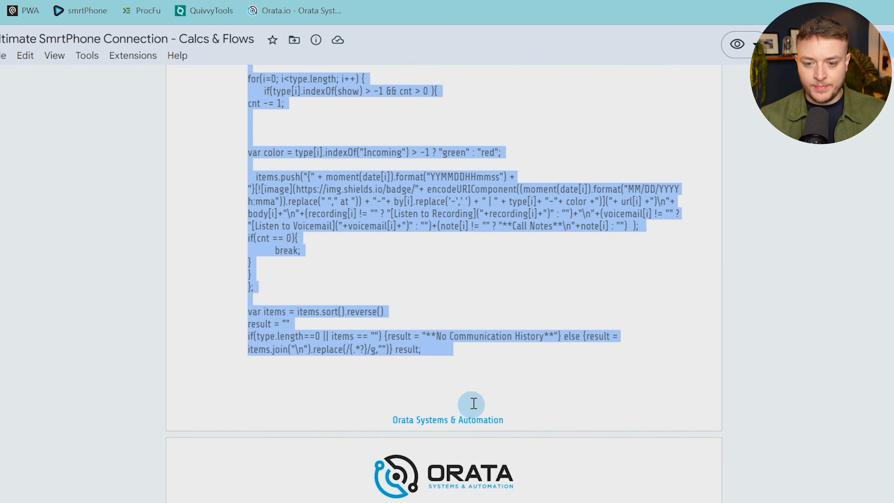
scroll(505, 337, up, 9)
scroll(386, 323, down, 7)
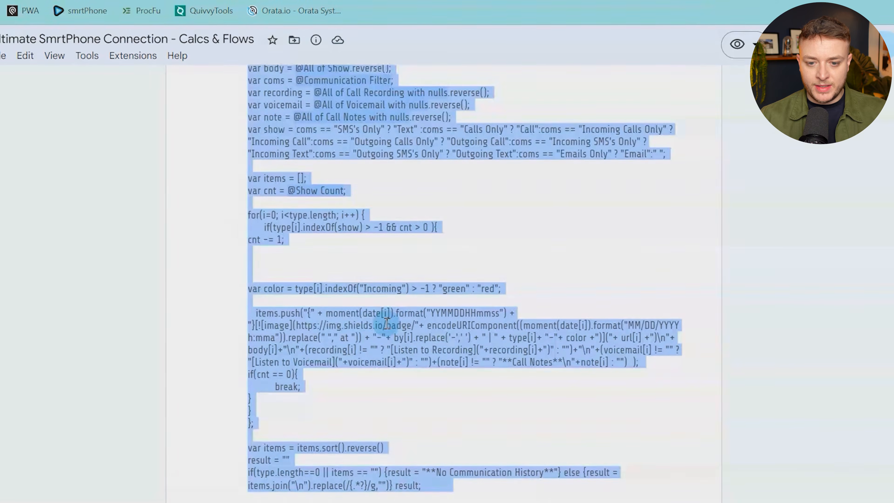
scroll(387, 323, up, 8)
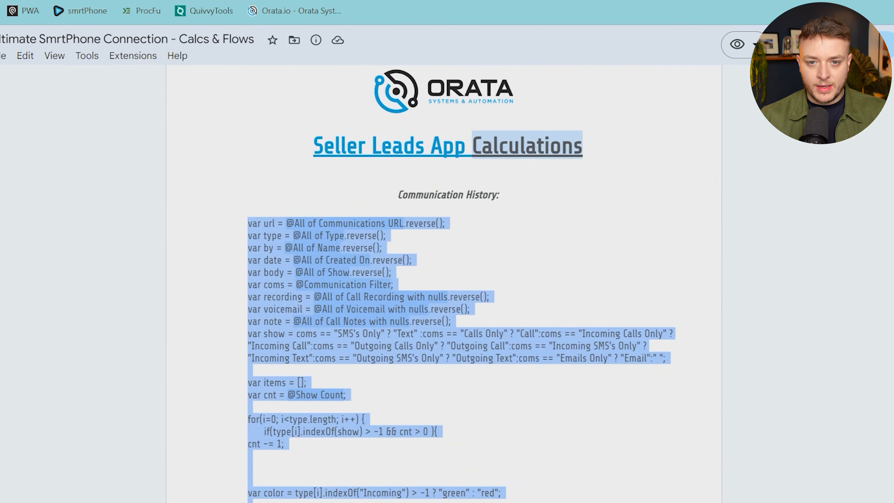
key(ctrl+Tab)
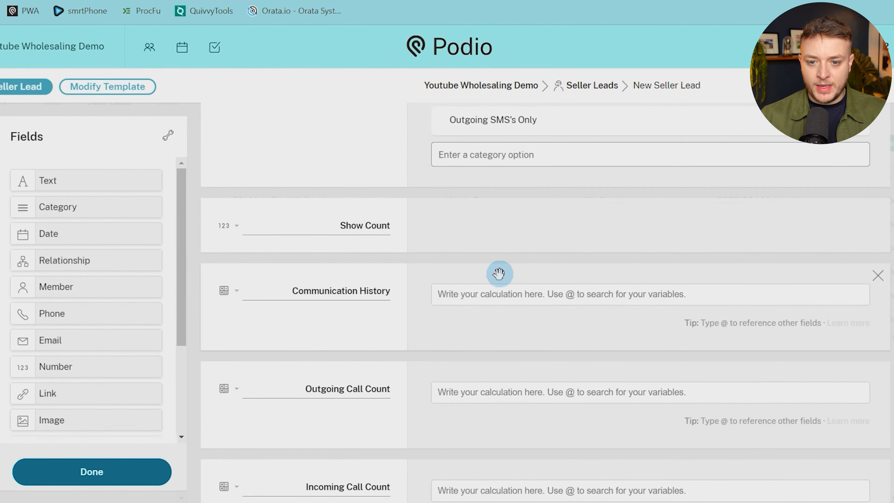
key(ctrl+v)
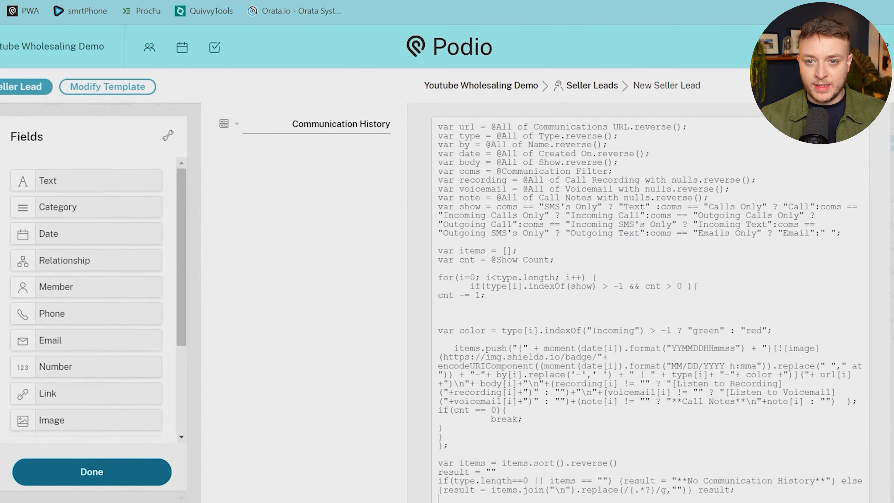
key(ctrl+shift+Tab)
click(434, 179)
scroll(434, 179, down, 4)
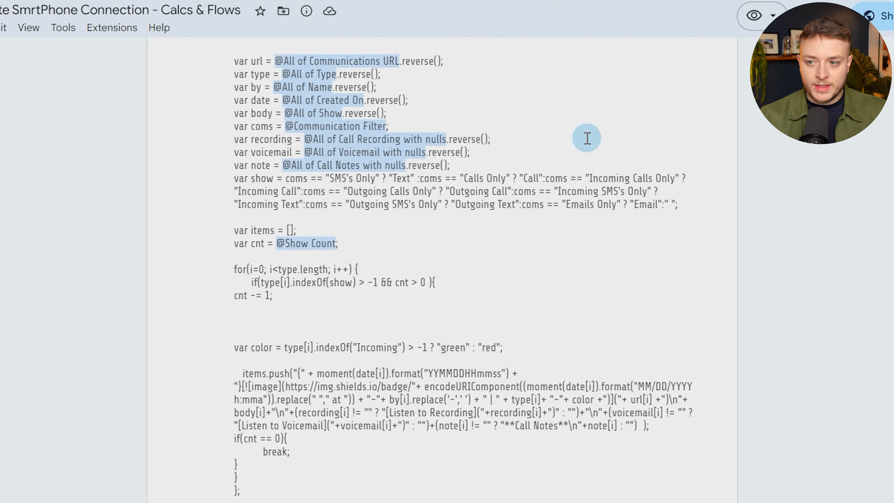
scroll(587, 138, down, 2)
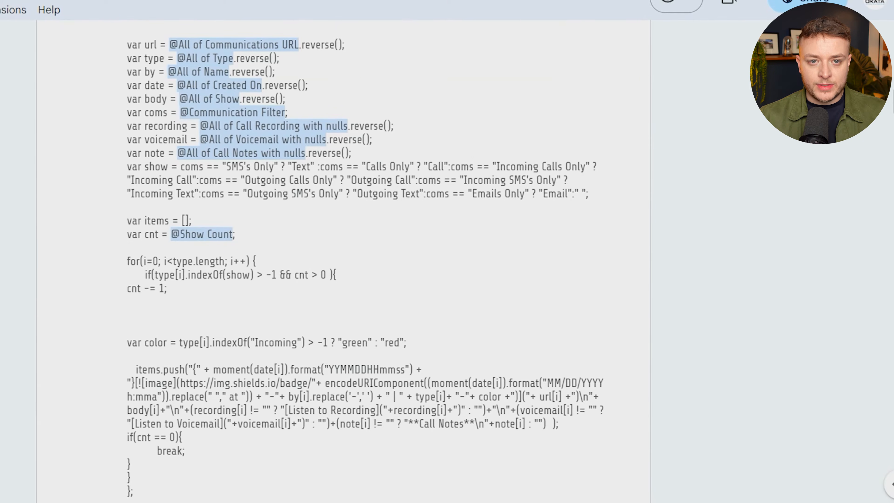
drag(190, 45, 223, 74)
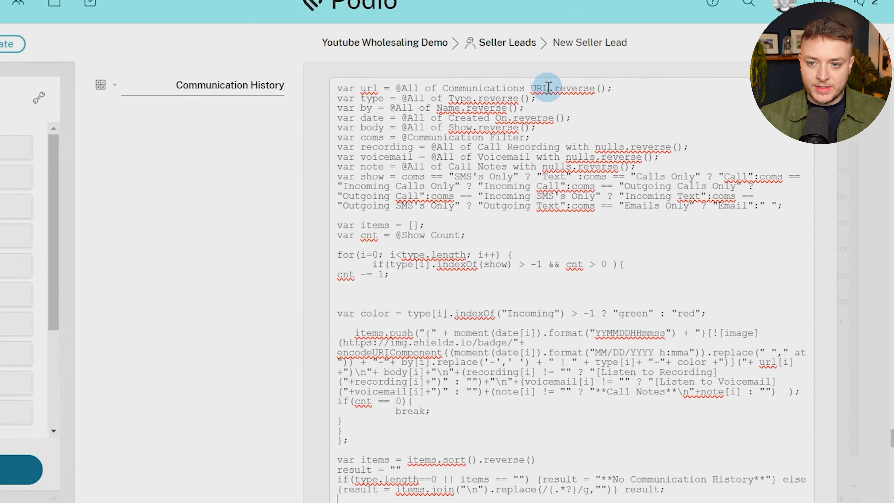
drag(544, 89, 416, 86)
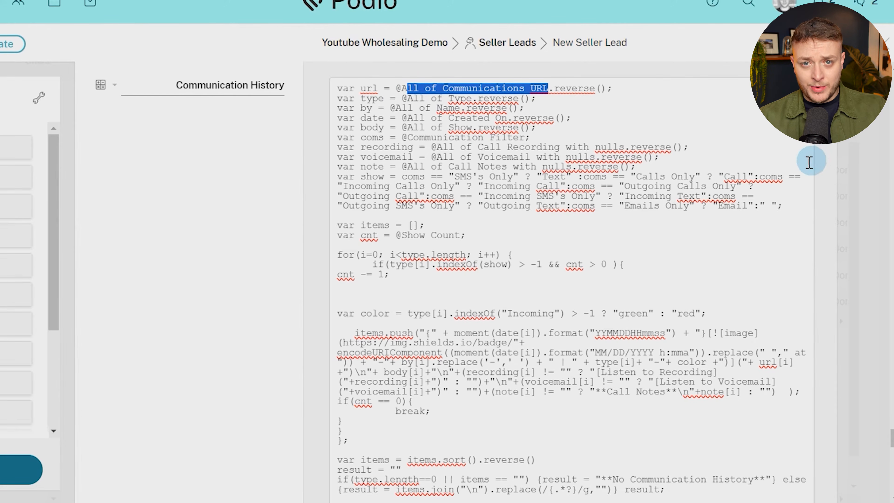
- Relink the code's url line to All of Communications URL and its type line to All of Type
scroll(735, 169, up, 2)
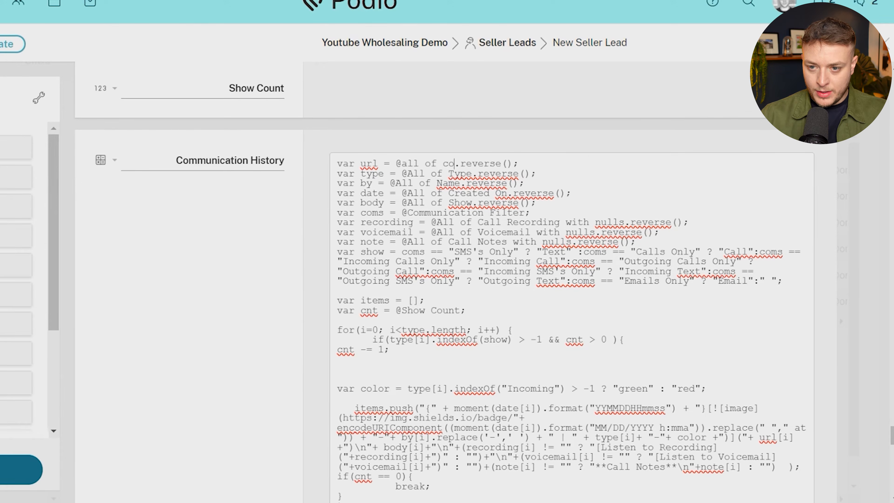
scroll(684, 160, down, 3)
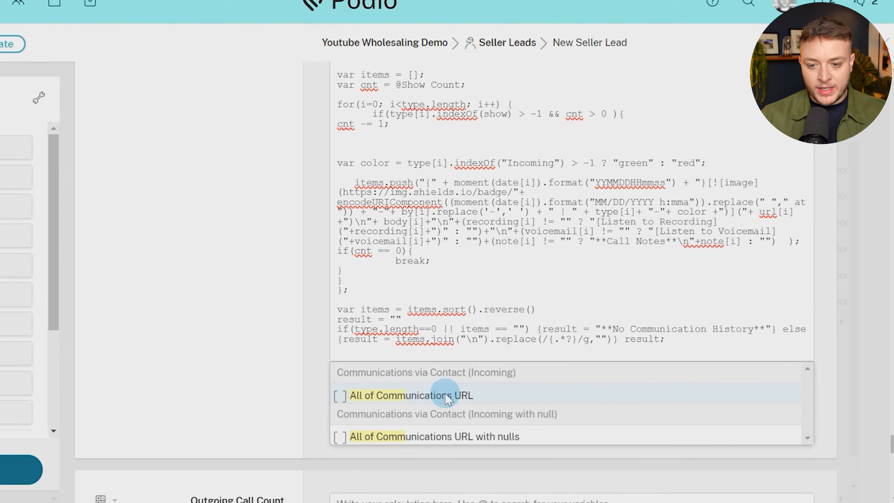
click(476, 396)
scroll(509, 361, up, 4)
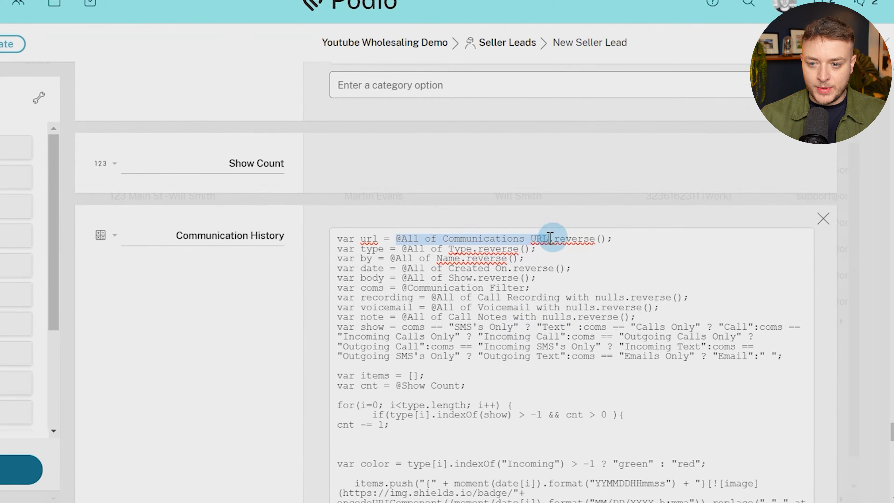
drag(472, 247, 420, 251)
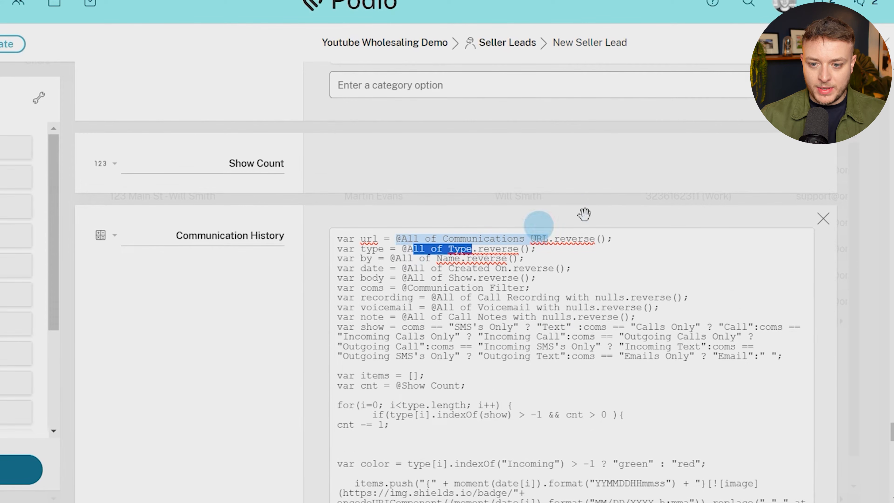
key(BackSpace)
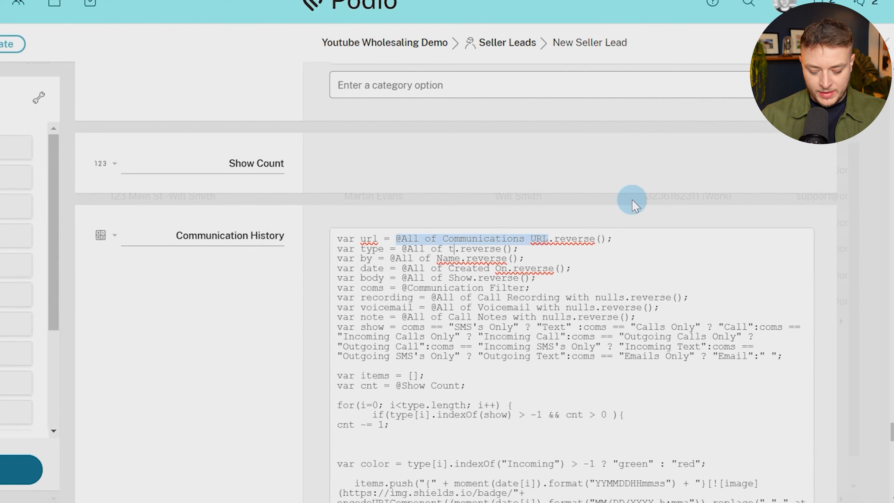
scroll(633, 201, down, 8)
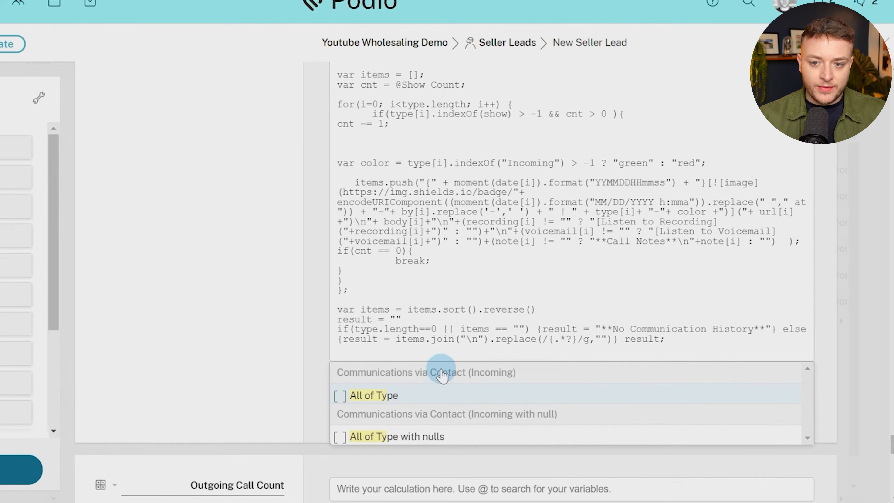
click(377, 398)
scroll(487, 340, up, 10)
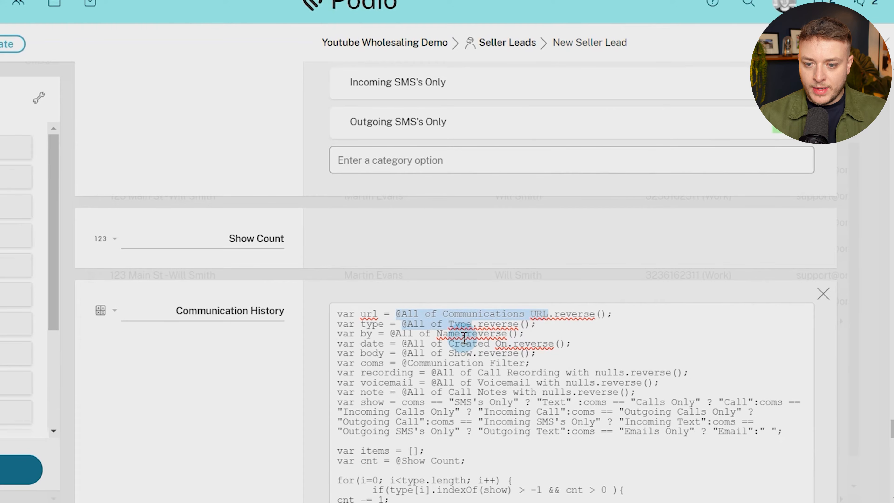
- Replace the by line's Name reference with the Communications All of Name field
drag(461, 333, 398, 332)
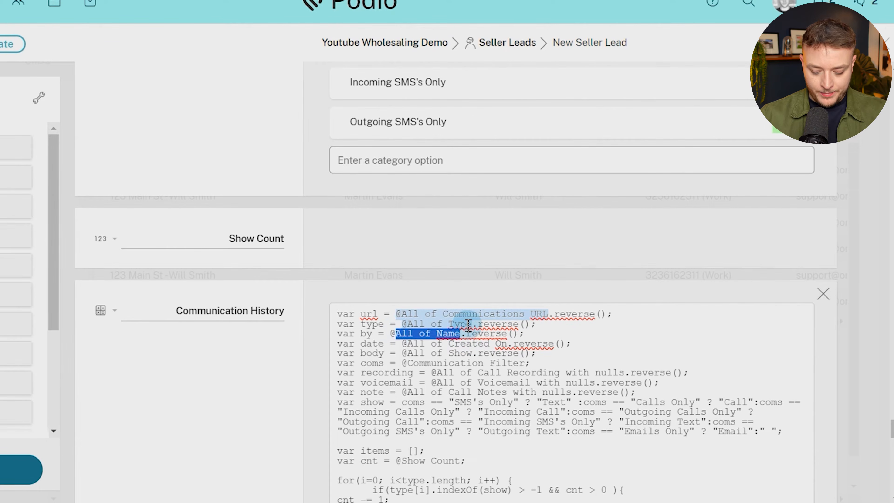
text(all)
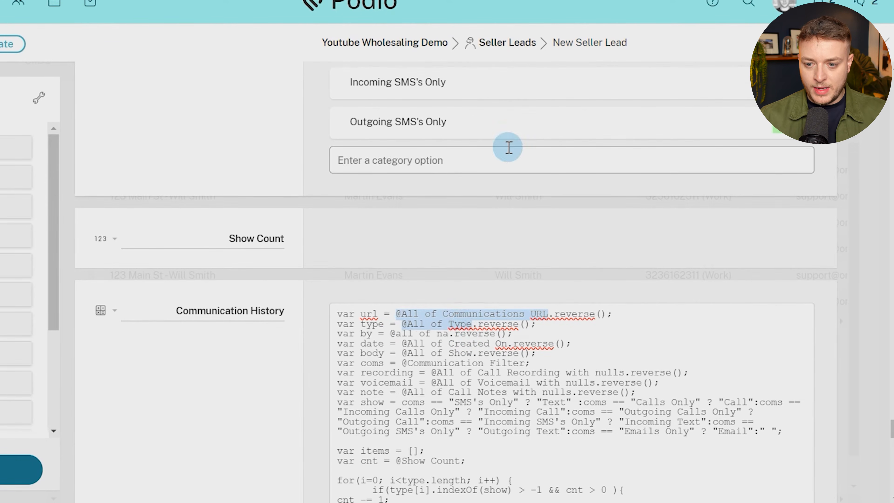
scroll(509, 150, down, 9)
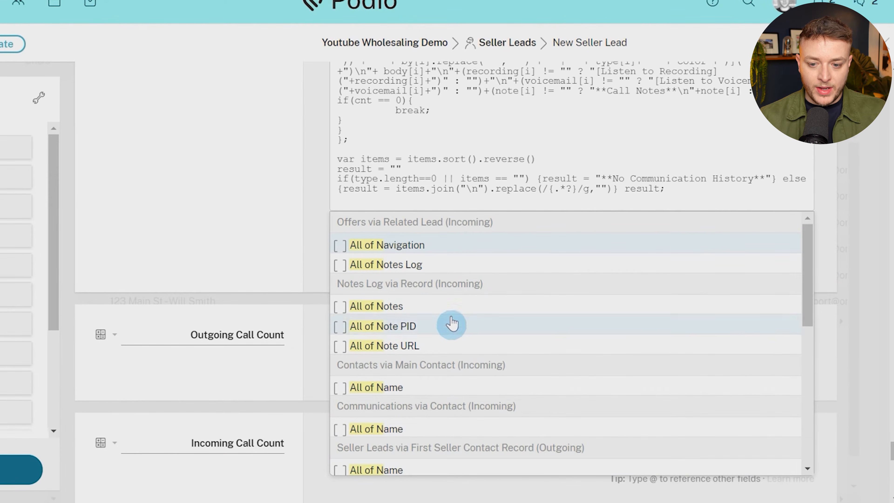
scroll(451, 309, down, 2)
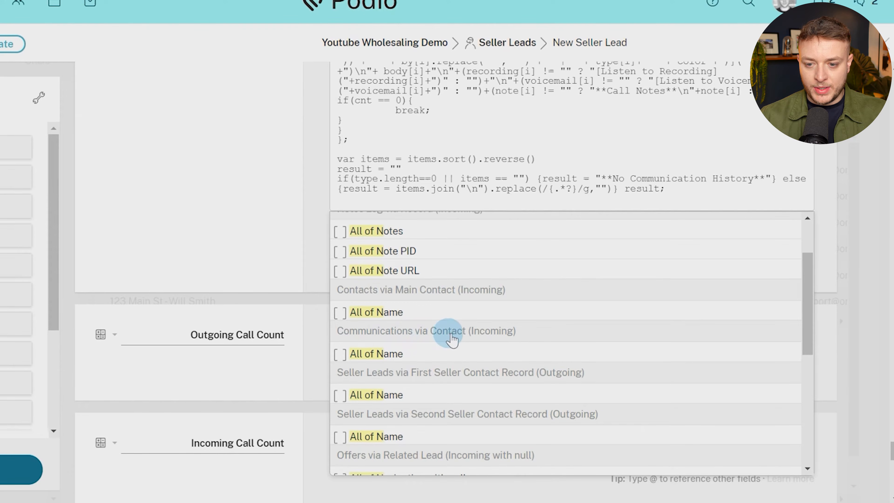
click(379, 353)
scroll(509, 320, up, 5)
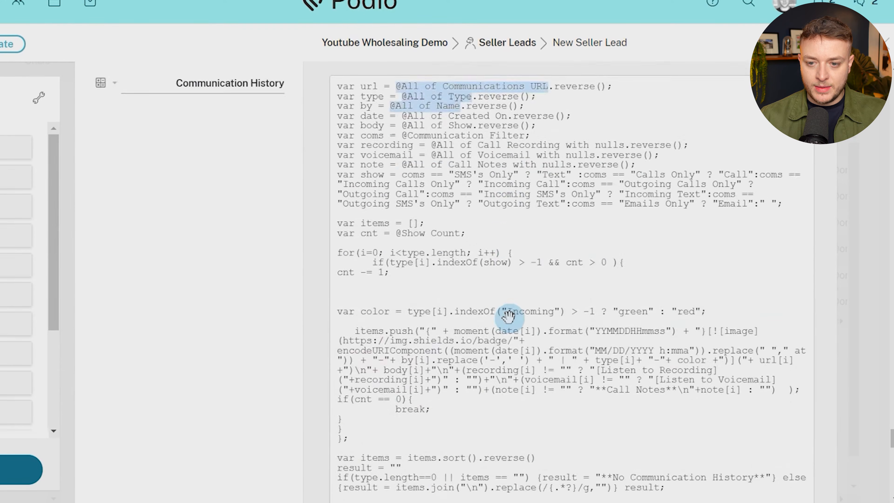
- Relink the date and body lines to All of Created On and All of Show
drag(507, 269, 422, 268)
key(BackSpace)
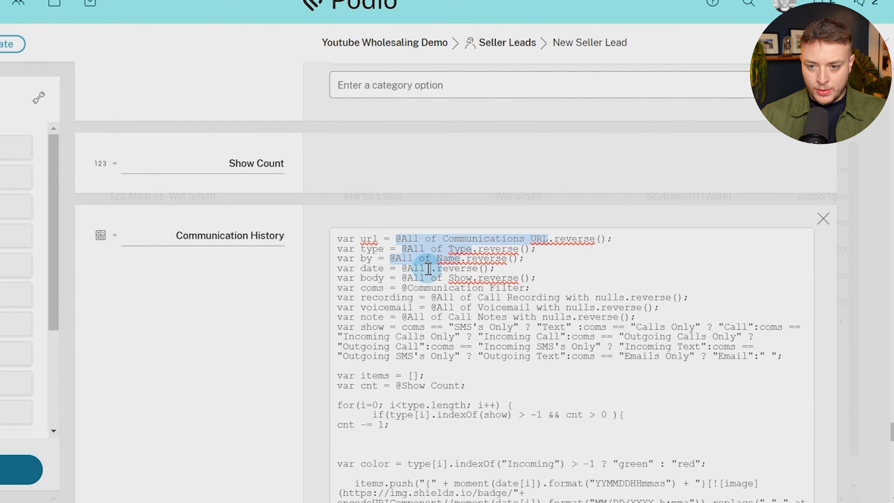
text(of cre)
scroll(459, 259, down, 8)
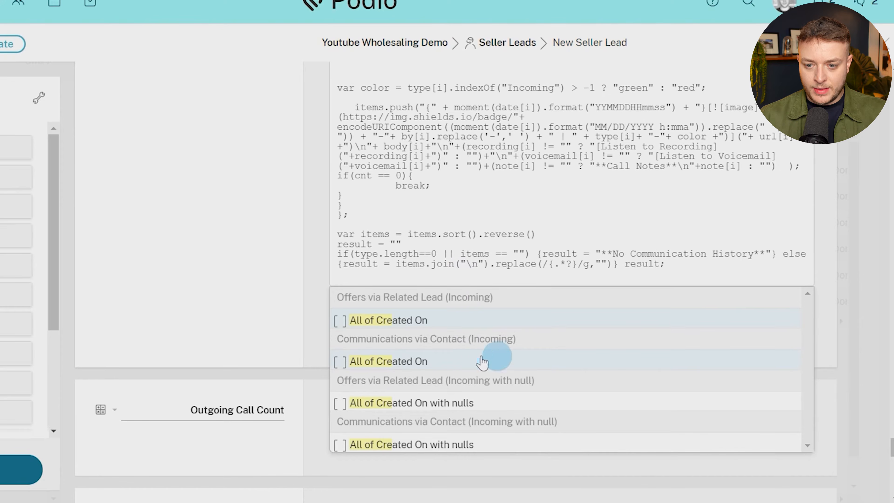
click(440, 353)
scroll(532, 345, up, 5)
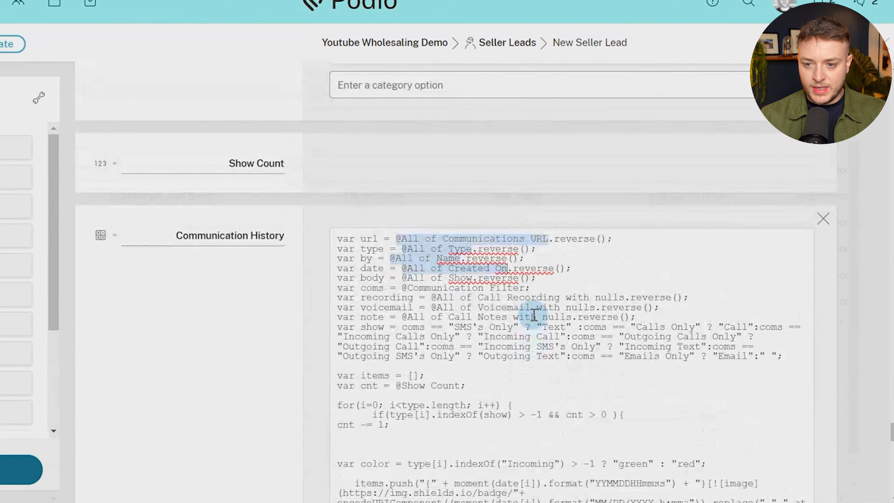
drag(472, 279, 413, 278)
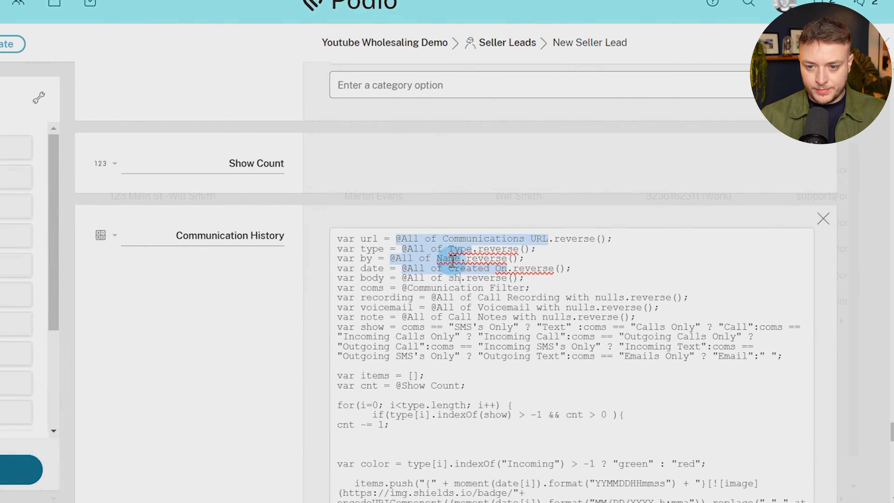
scroll(452, 260, down, 10)
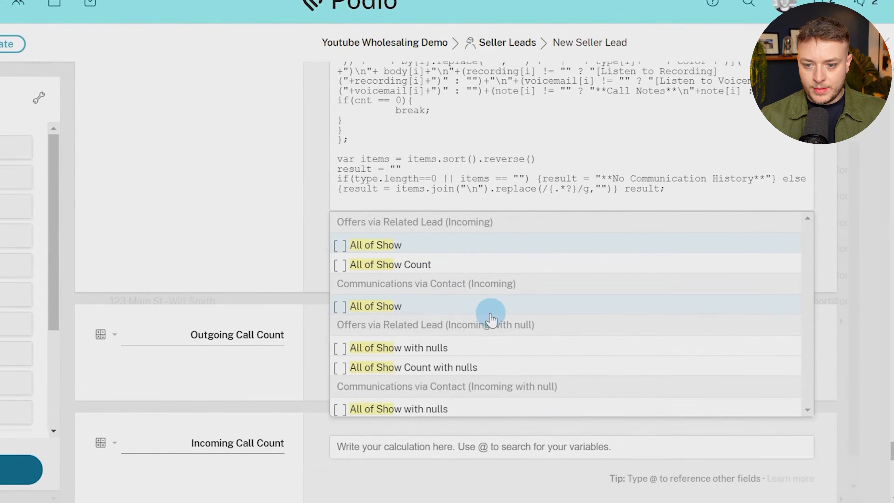
click(402, 306)
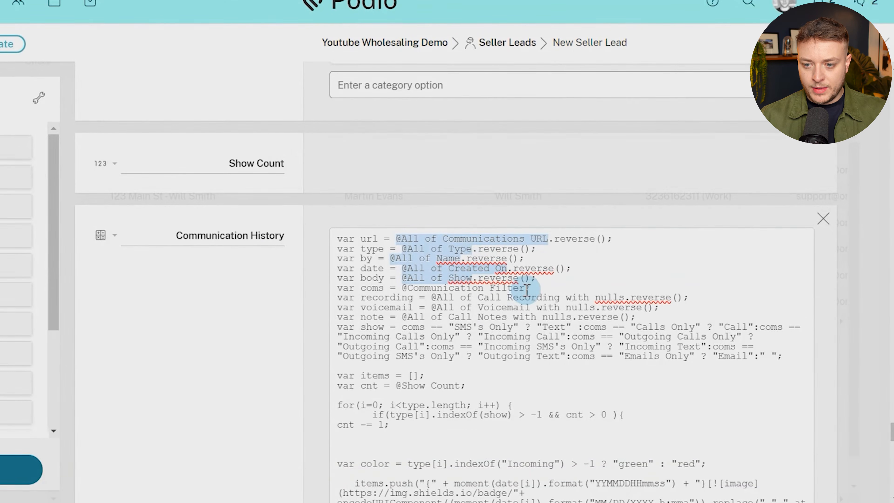
- Relink the Communication Filter and All of Call Recording with nulls references
drag(526, 288, 413, 288)
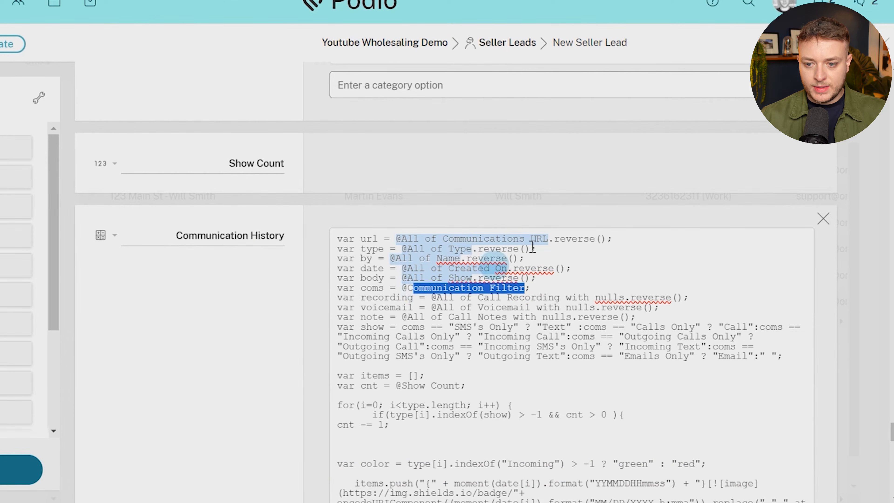
text(omm)
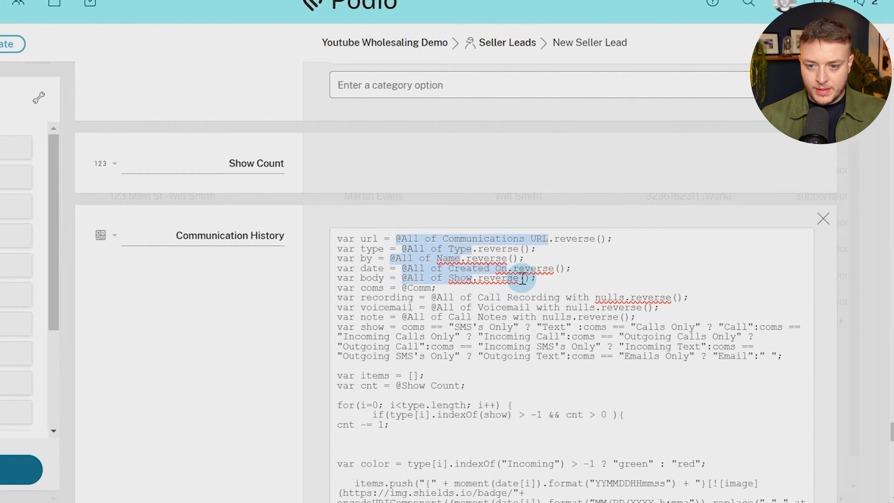
scroll(542, 230, down, 10)
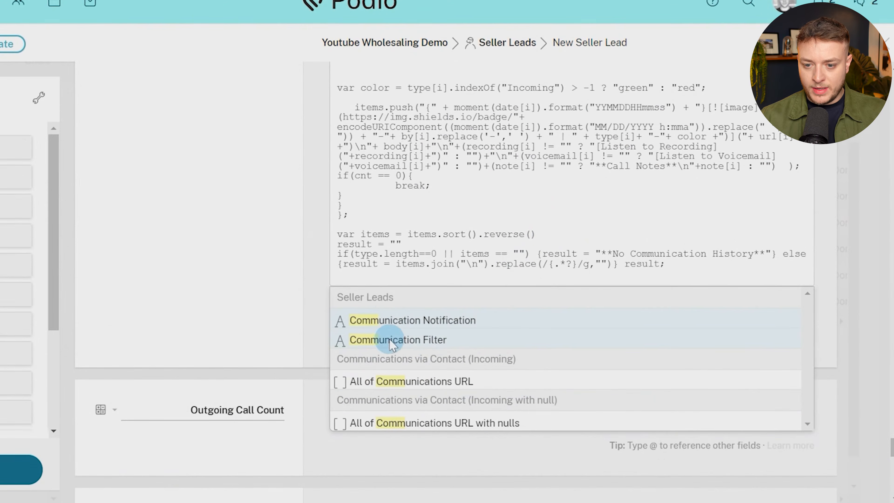
click(403, 343)
scroll(402, 344, up, 15)
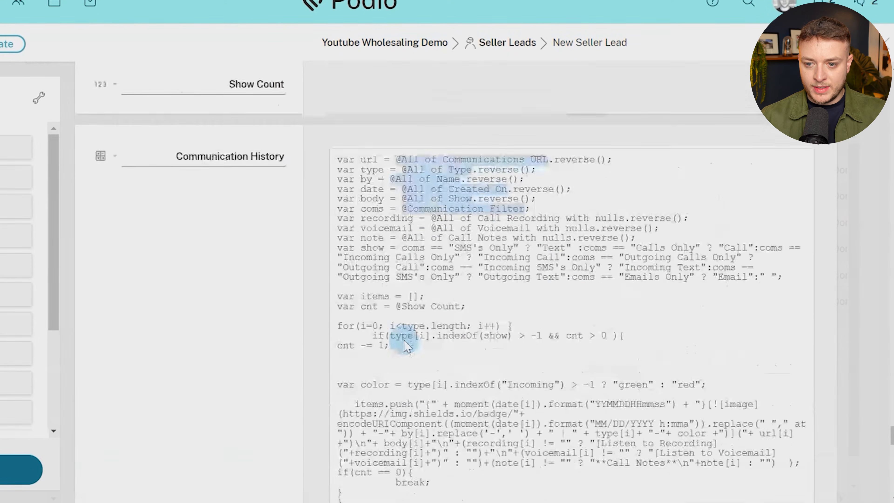
scroll(359, 178, down, 10)
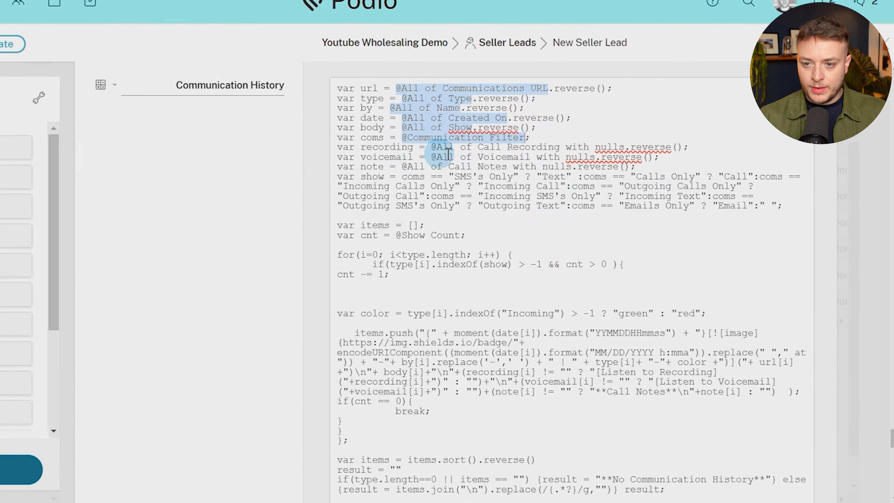
drag(624, 147, 445, 146)
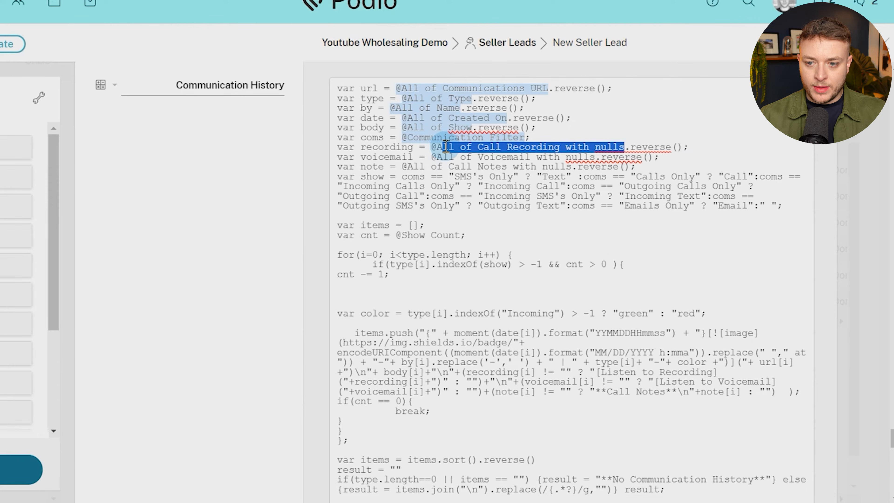
key(BackSpace)
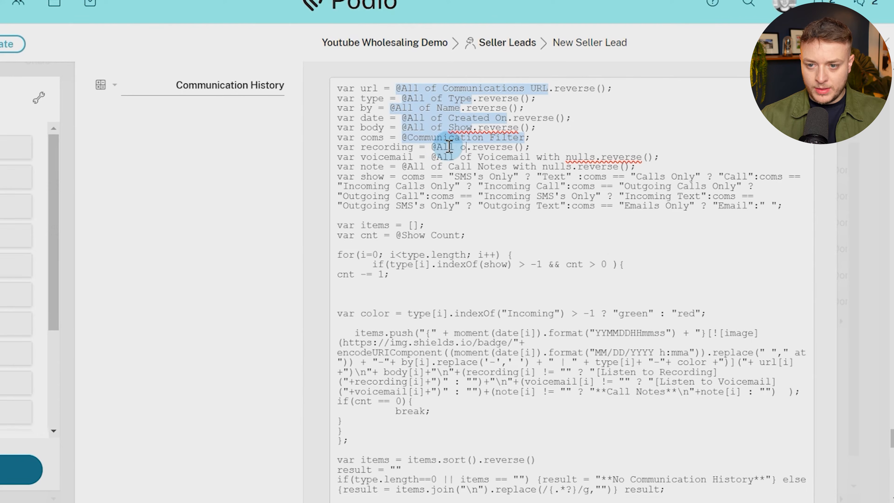
text(of call re)
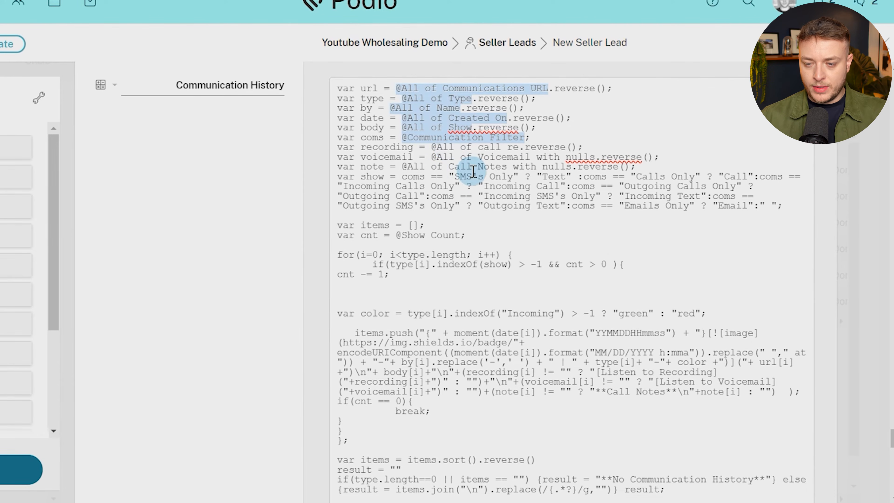
text(c)
scroll(475, 190, down, 9)
scroll(473, 184, up, 1)
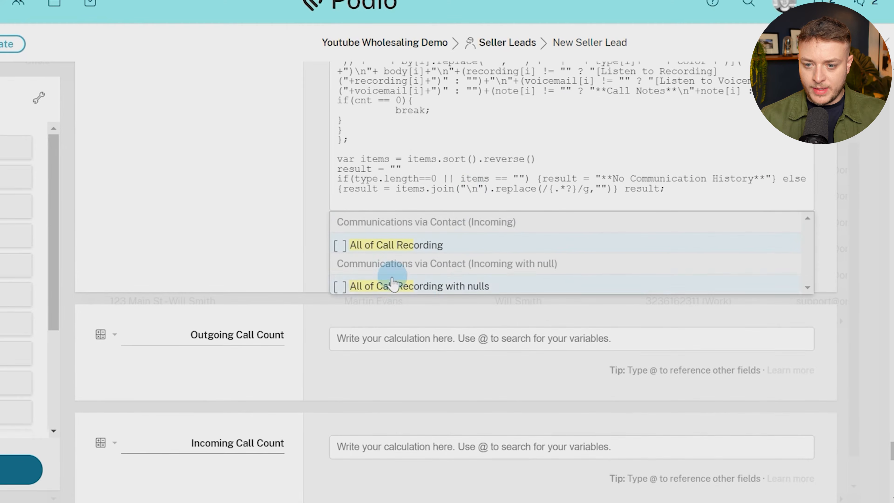
click(459, 291)
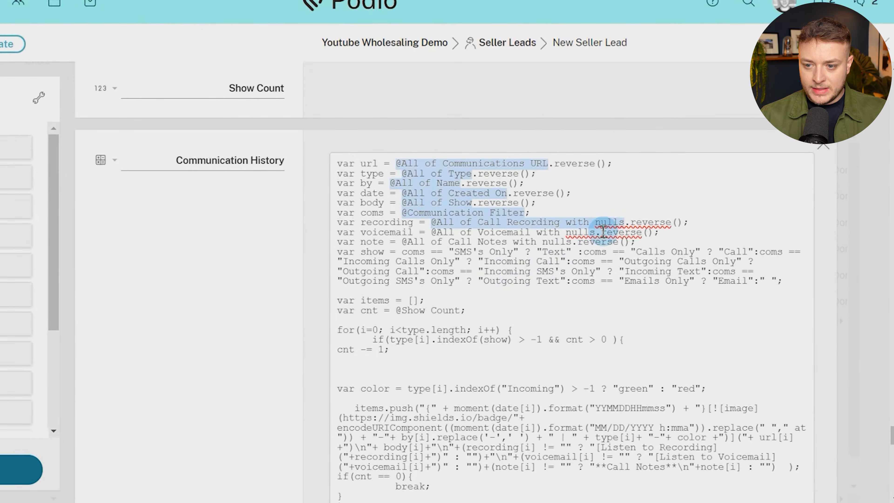
- Link the voicemail and note variables to All of Voicemail with nulls and All of Call Notes with nulls
drag(597, 233, 459, 232)
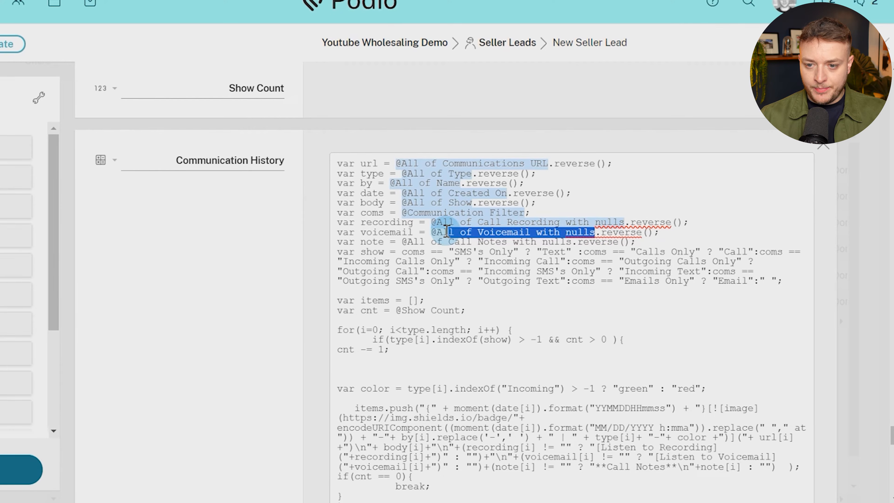
key(BackSpace)
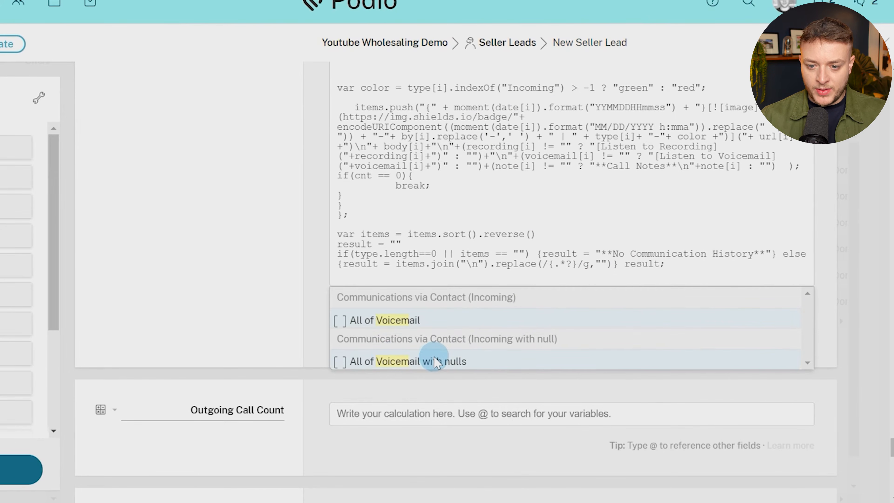
click(439, 362)
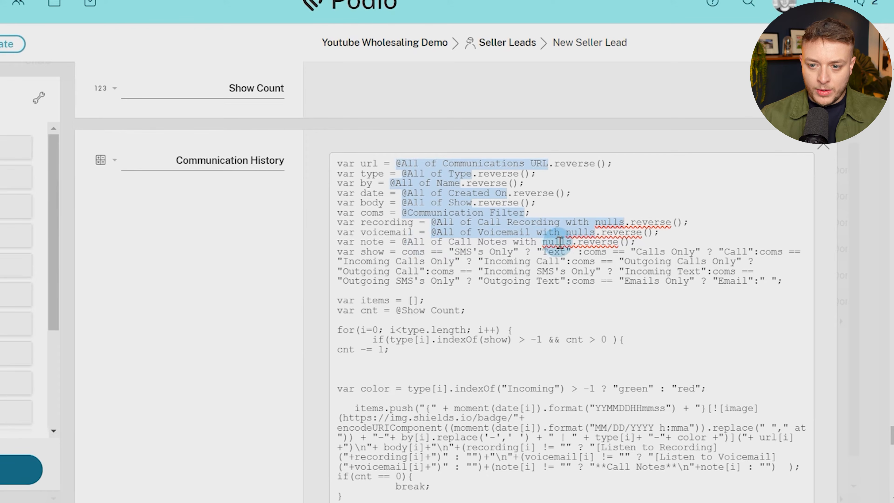
drag(561, 242, 427, 242)
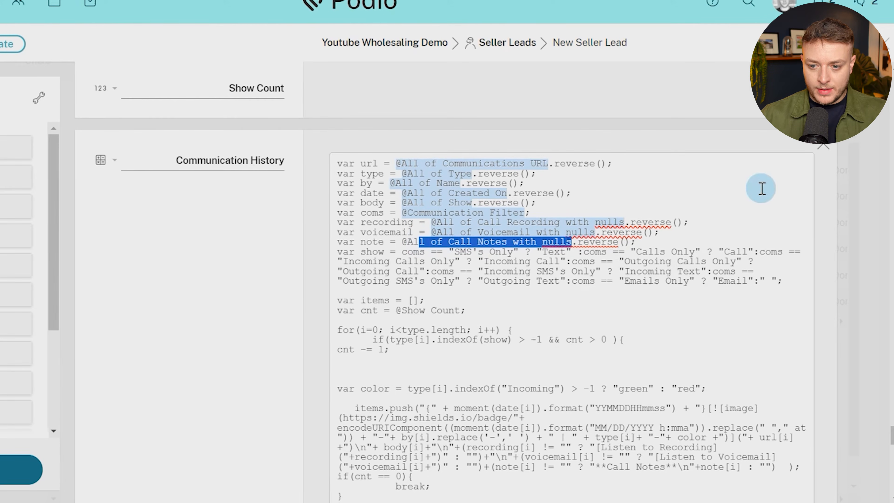
text(l )
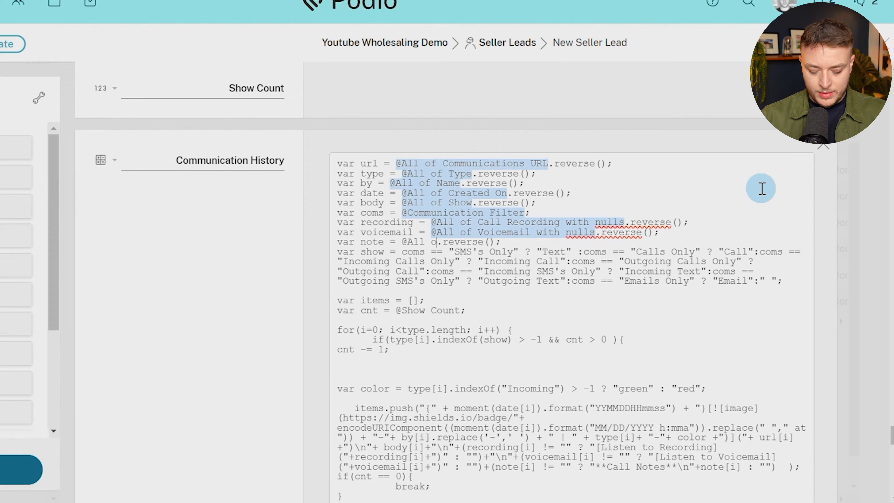
text(of call note)
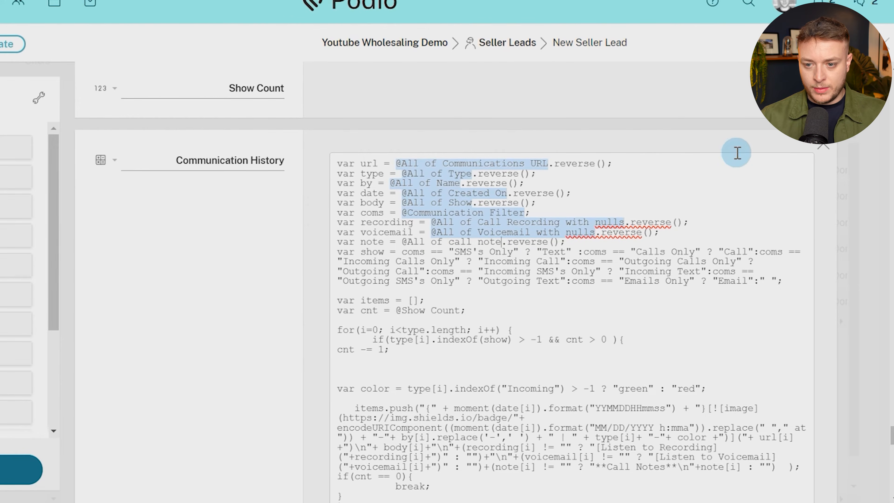
scroll(716, 165, down, 8)
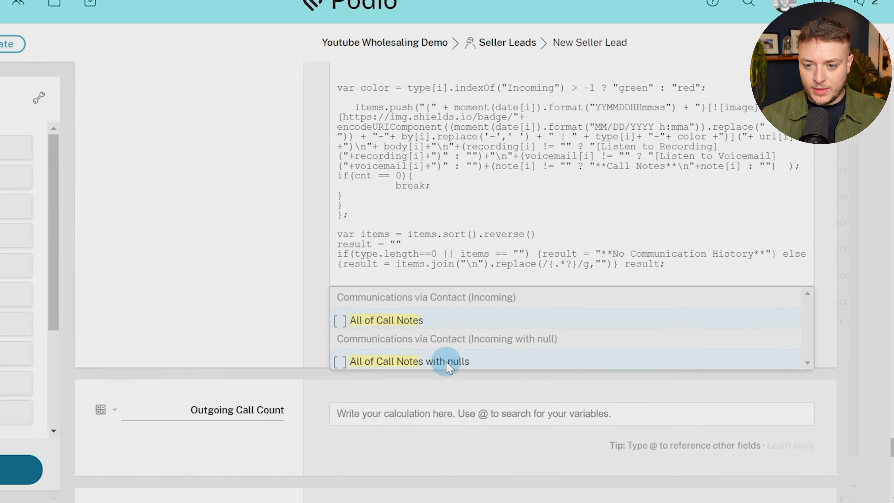
click(447, 362)
scroll(535, 267, up, 6)
scroll(516, 348, up, 2)
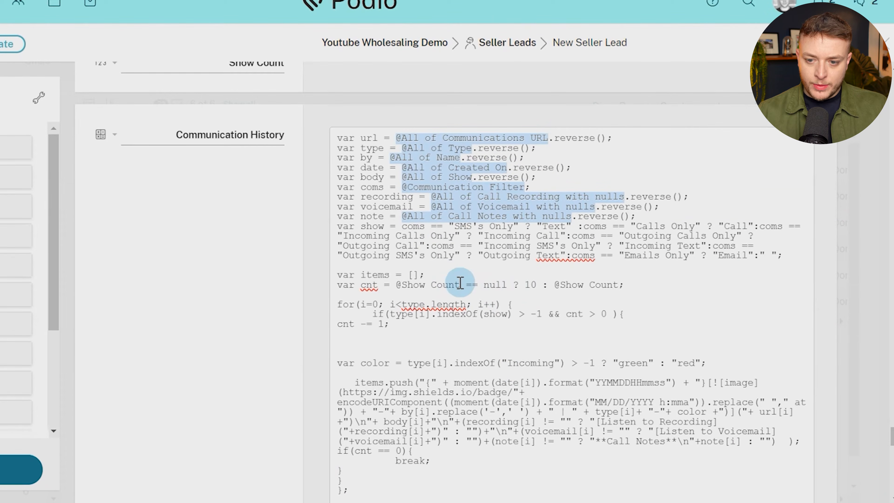
- Relink both Show Count references to the Show Count field
drag(459, 284, 423, 282)
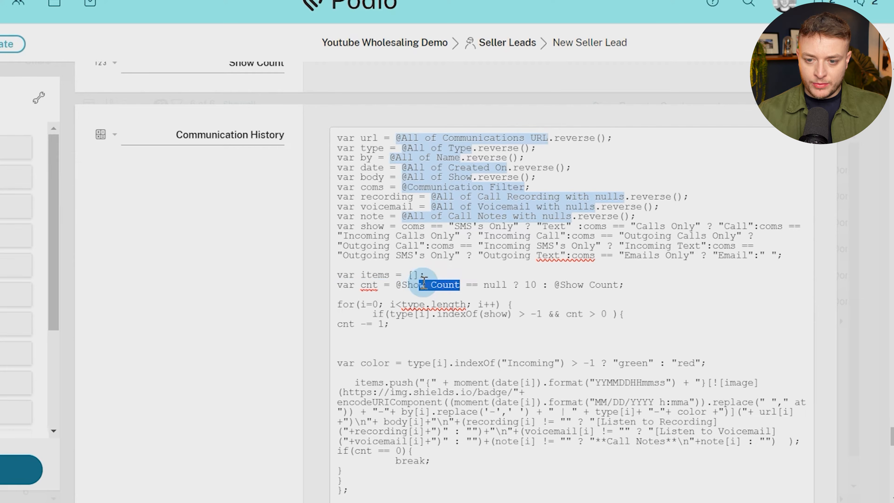
text(w)
scroll(402, 289, down, 8)
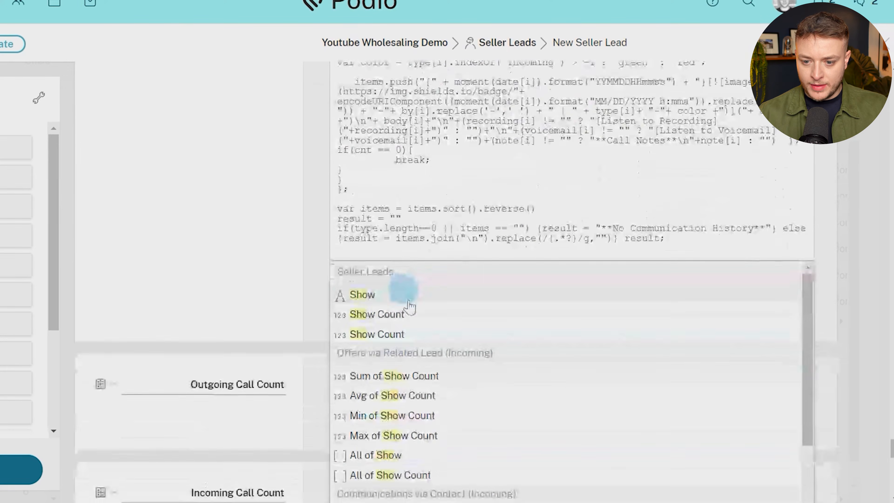
click(369, 336)
scroll(491, 250, up, 10)
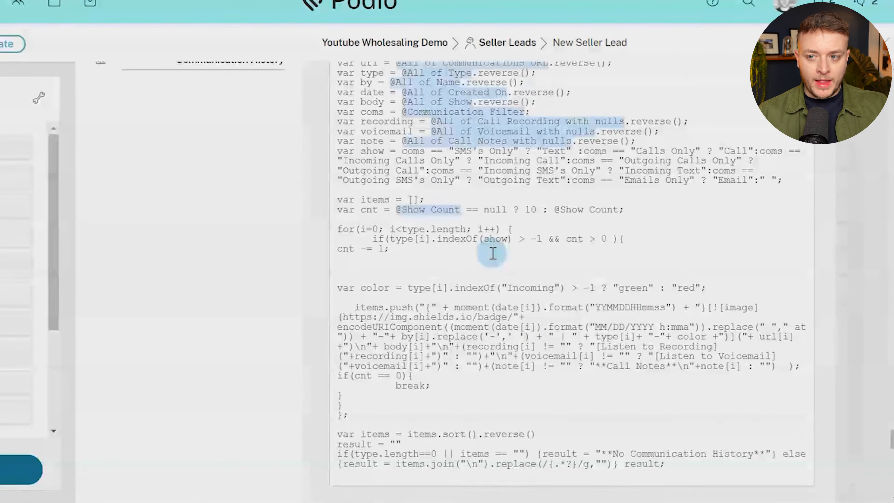
scroll(500, 275, down, 4)
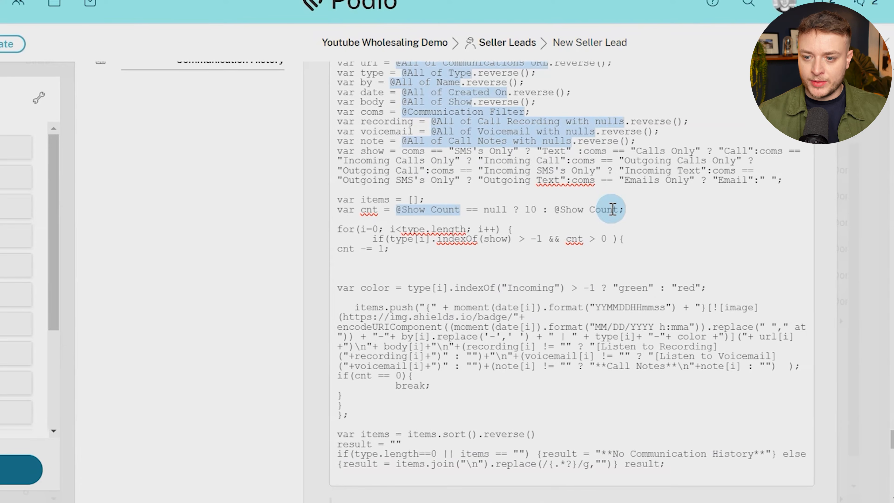
drag(618, 211, 577, 211)
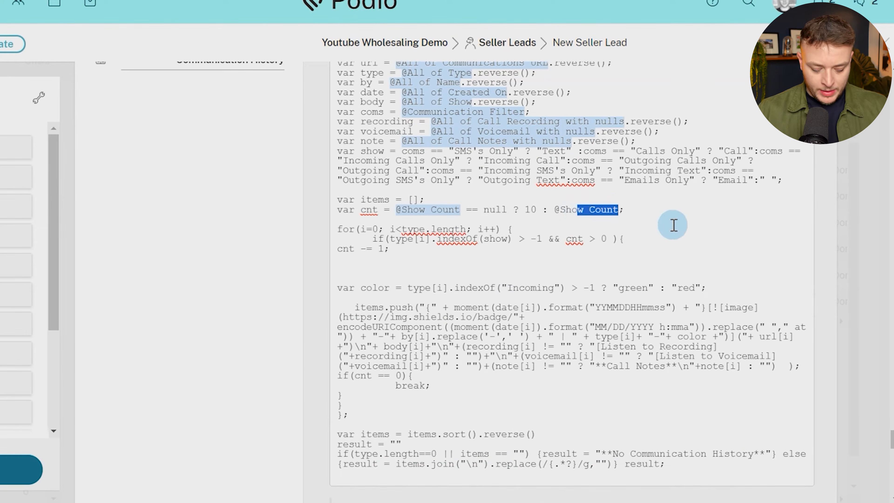
text(w)
scroll(493, 345, down, 5)
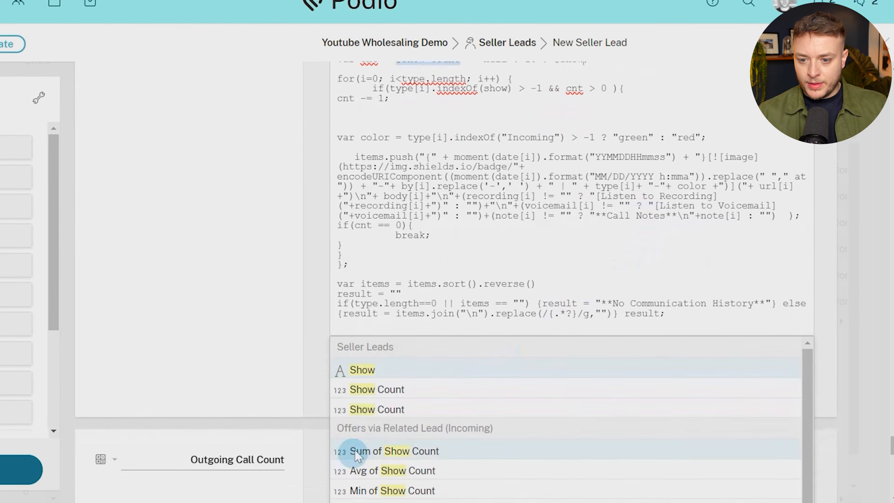
click(359, 410)
scroll(575, 279, up, 4)
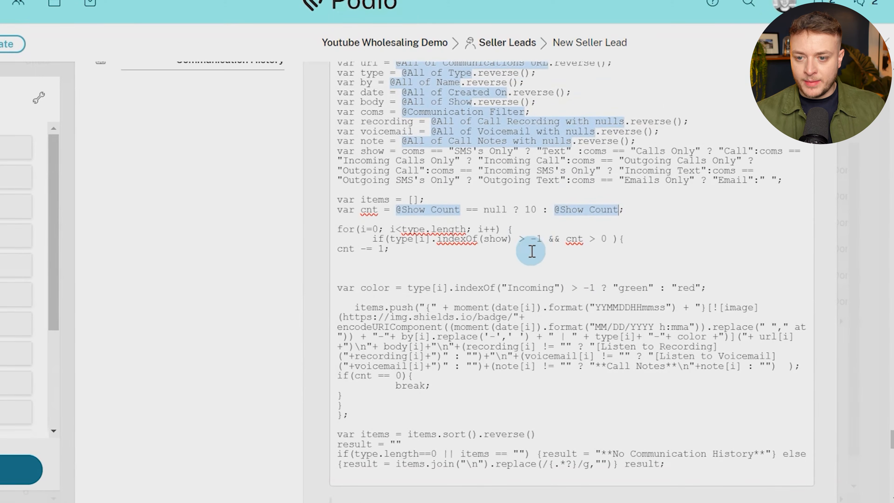
scroll(532, 252, down, 10)
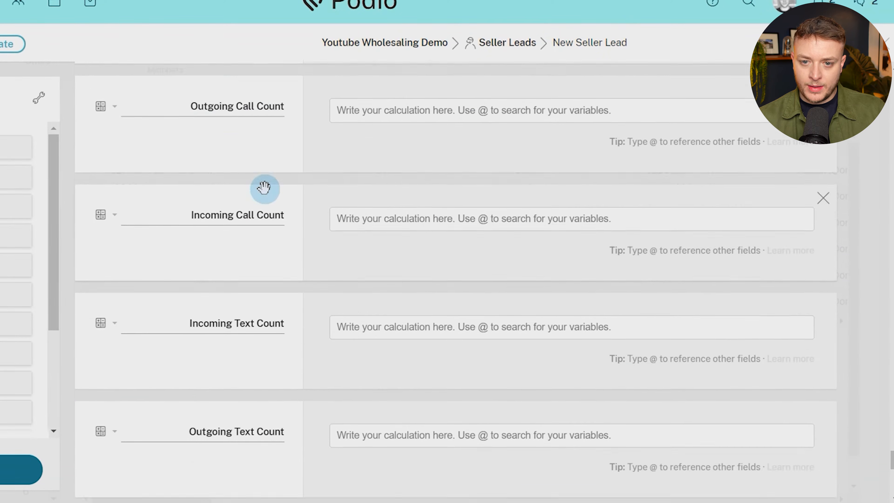
scroll(264, 188, up, 1)
- Highlight the Incoming Call Count, Incoming Text Count and Outgoing Text Count field titles
drag(184, 141, 256, 138)
click(192, 247)
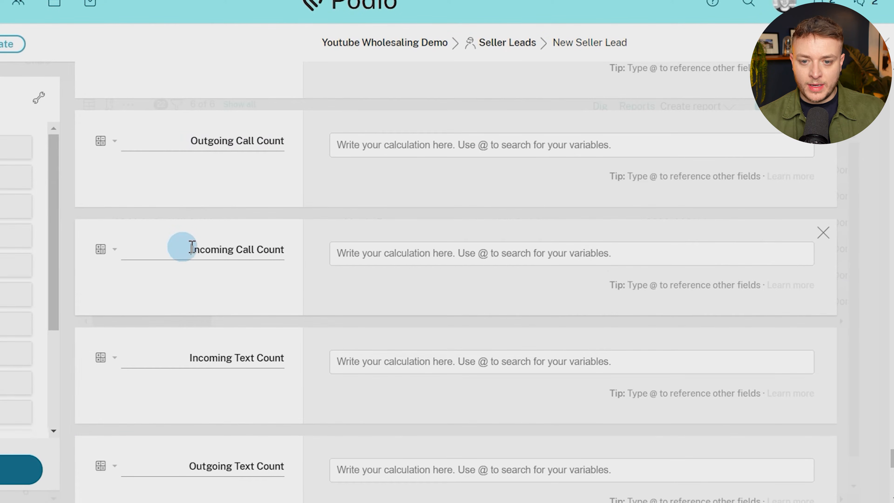
drag(192, 248, 233, 249)
drag(191, 356, 251, 357)
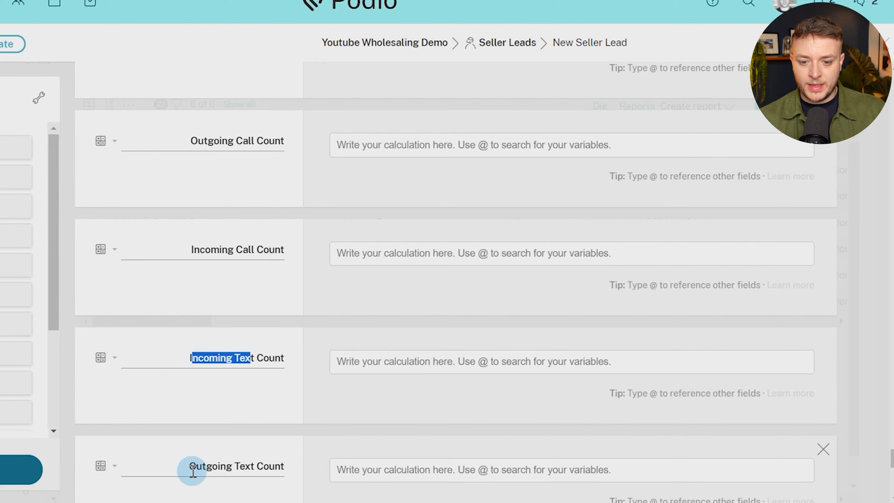
drag(193, 468, 230, 466)
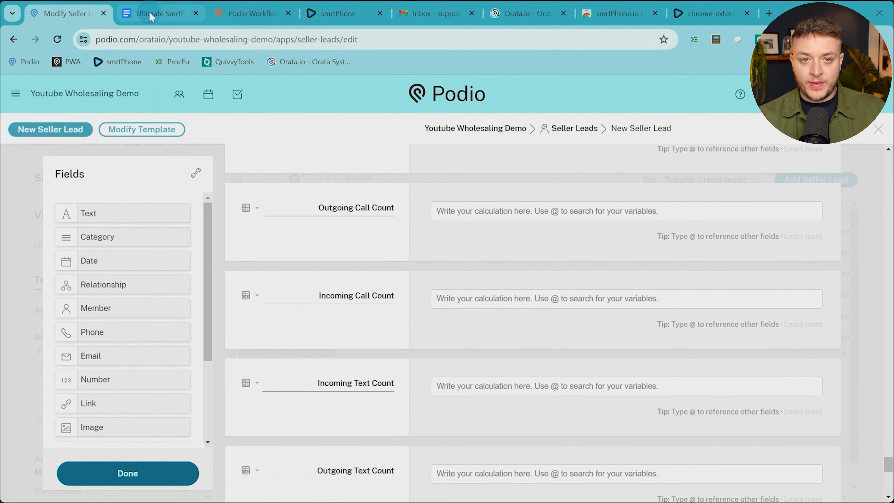
- Copy the Outgoing Call Count script from the calculations Google Doc and return to the Seller Leads editor
click(159, 16)
scroll(385, 314, down, 10)
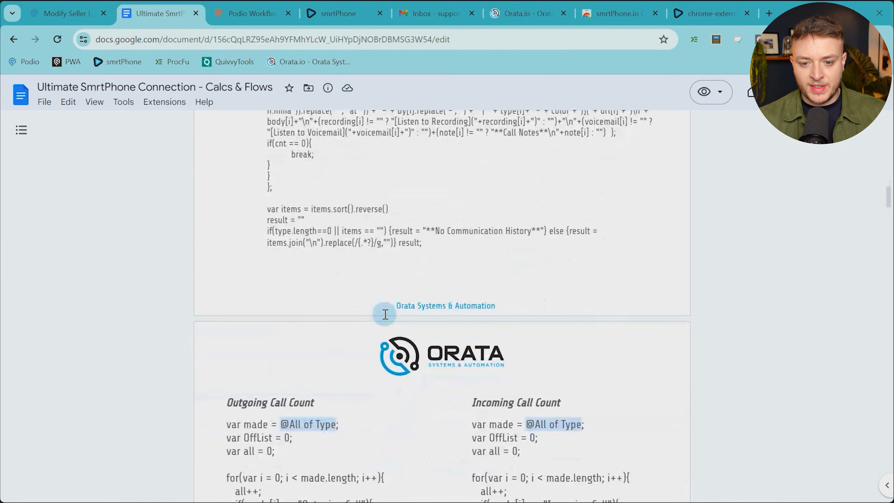
scroll(385, 314, down, 5)
drag(227, 181, 329, 329)
key(ctrl+c)
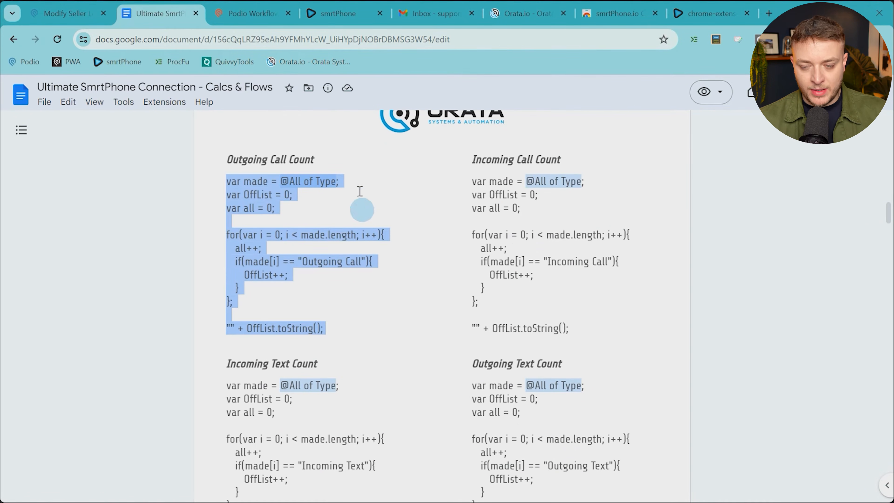
click(307, 255)
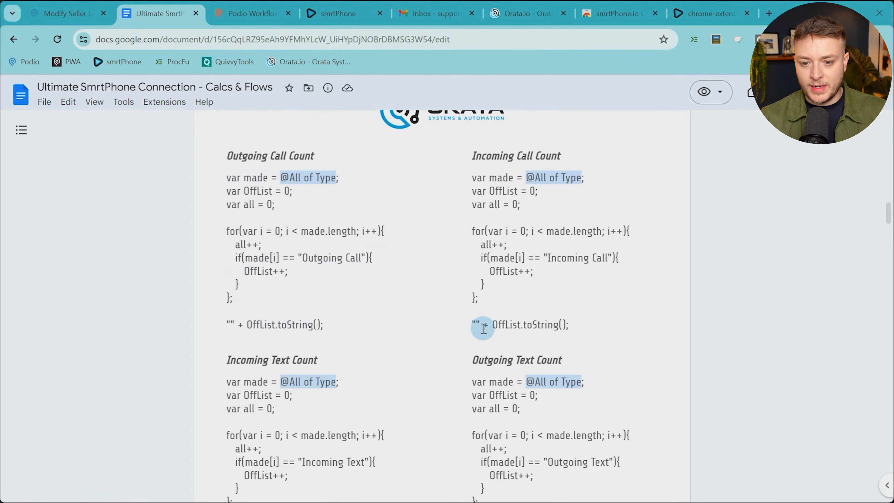
scroll(292, 336, down, 3)
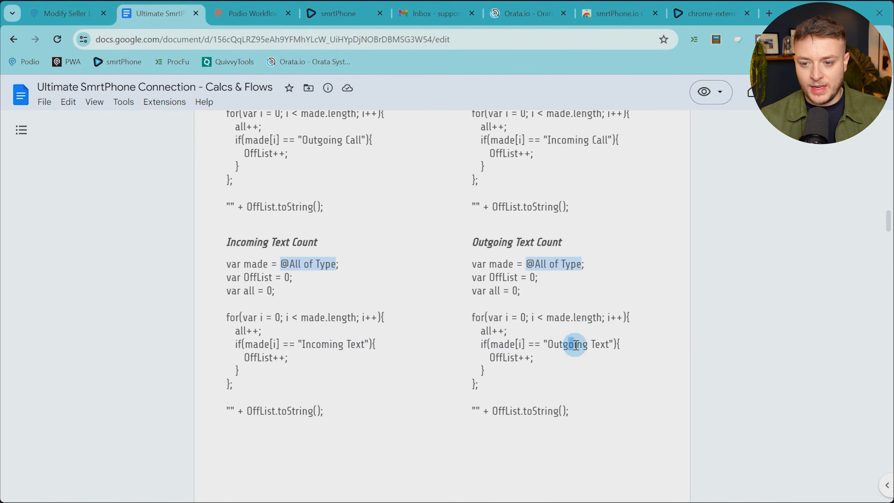
click(63, 13)
- Paste the Outgoing Call Count code and relink its reference to All of Type
key(ctrl+v)
double_click(479, 159)
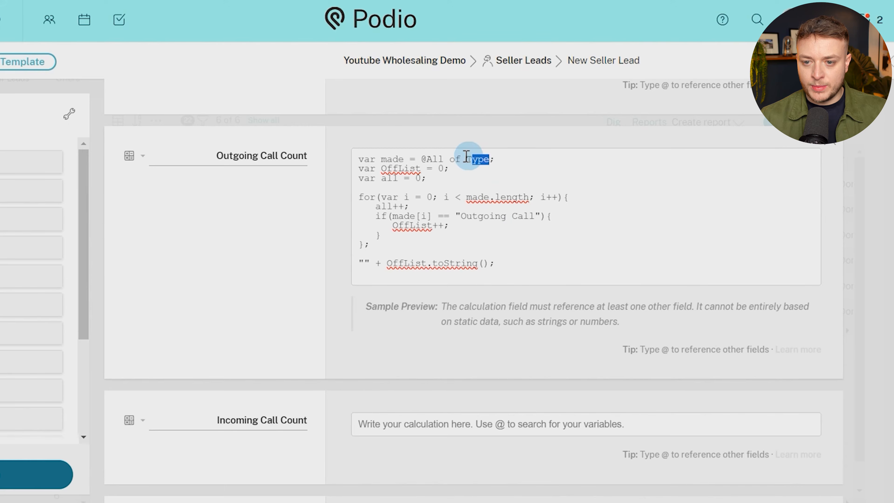
drag(471, 157, 442, 158)
text(l of t)
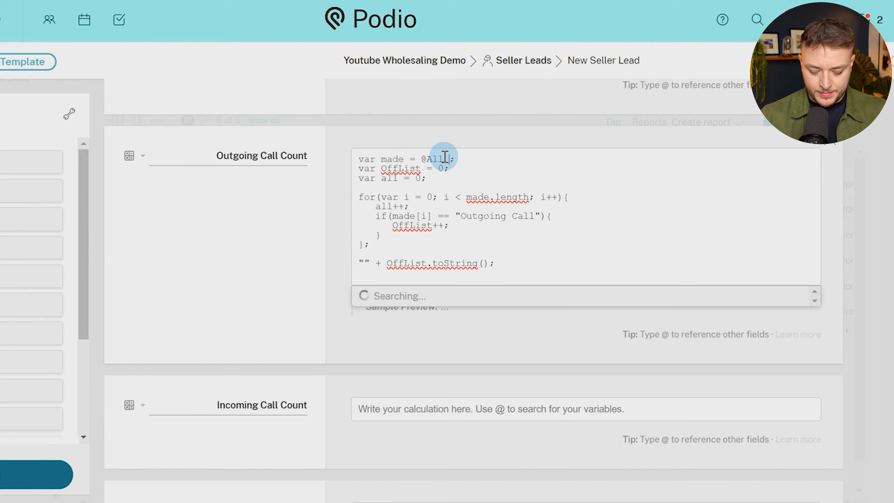
text(y)
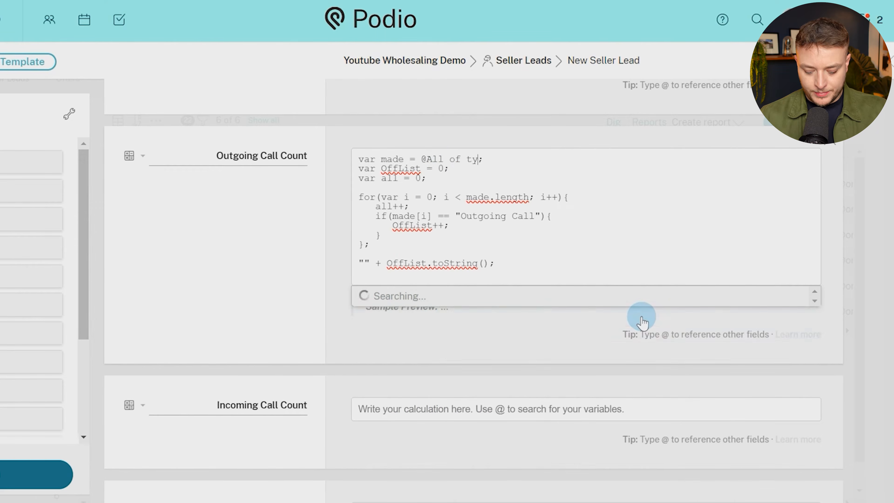
click(545, 317)
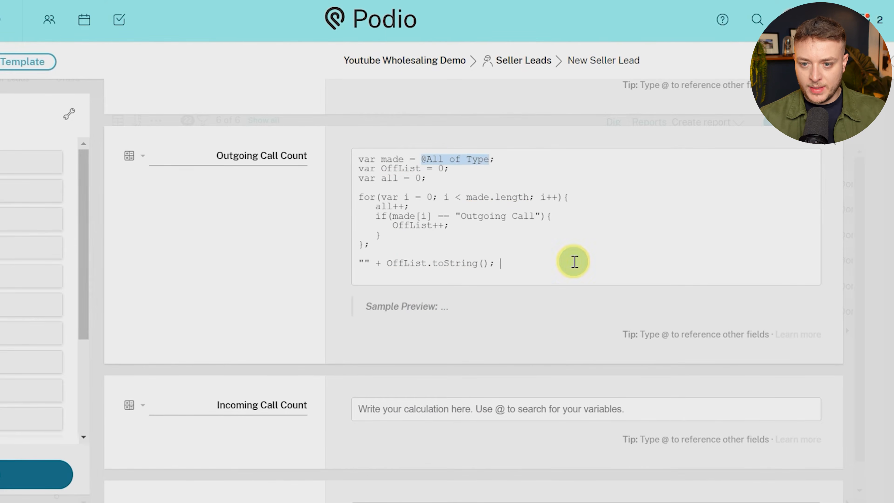
key(ctrl+a)
- Copy the Incoming Call Count code for its calculation field
scroll(553, 296, down, 2)
click(464, 337)
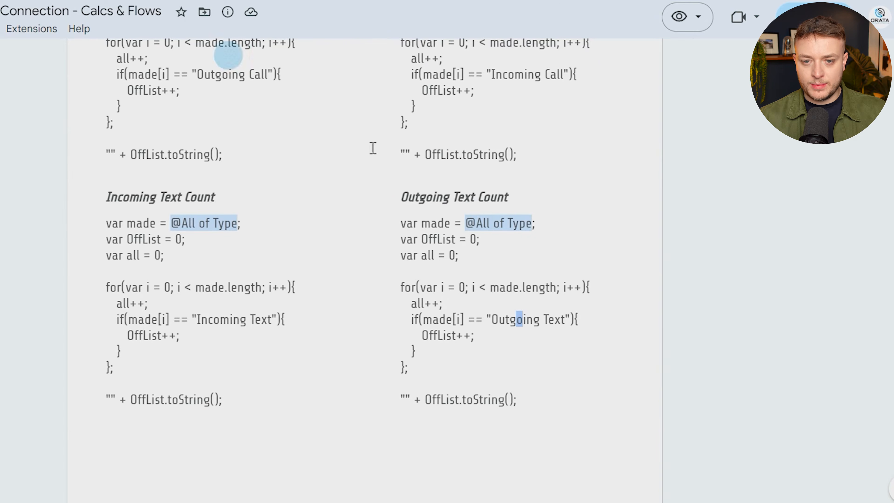
scroll(525, 222, up, 6)
drag(400, 197, 524, 375)
key(ctrl+c)
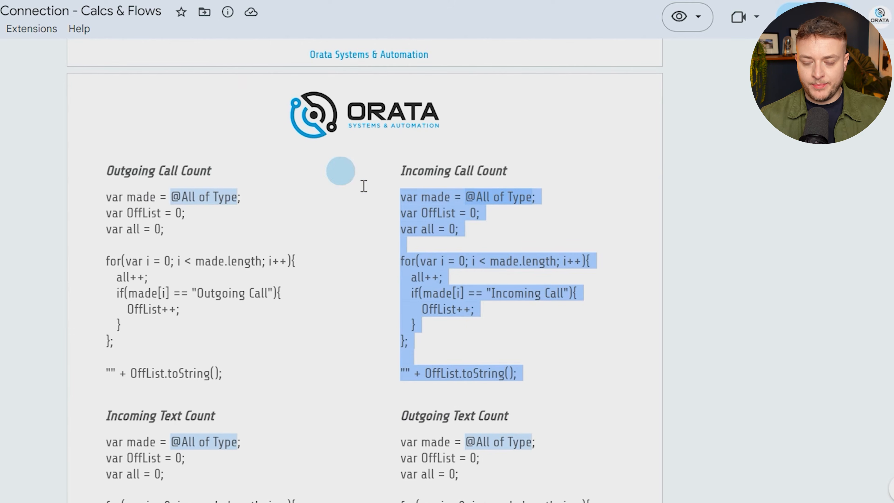
click(405, 264)
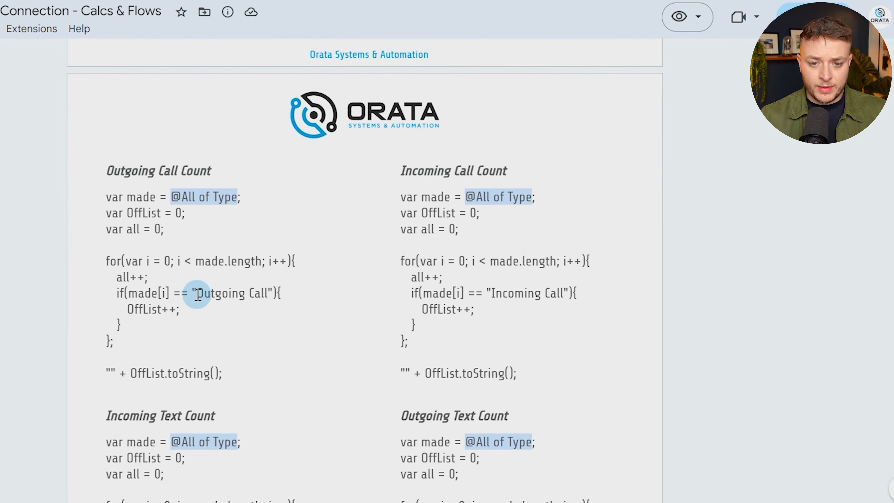
drag(198, 294, 273, 293)
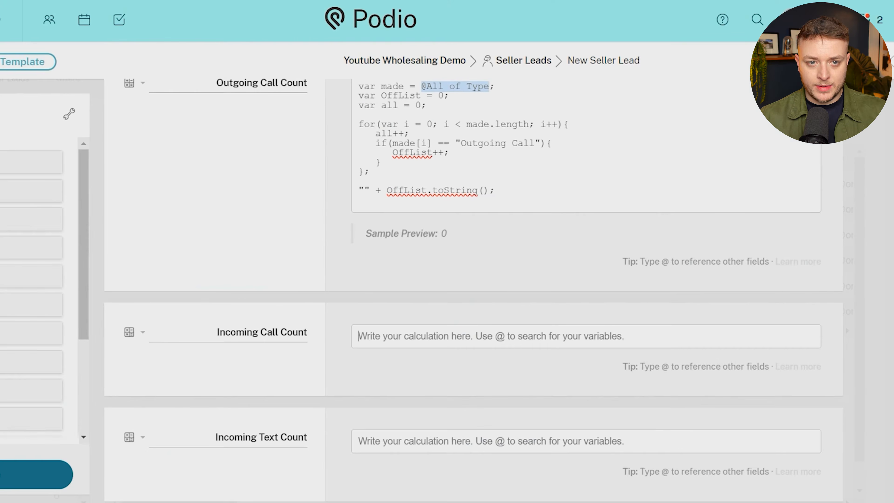
- Paste the Incoming Call Count code and relink its first-line reference to All of Type
click(467, 345)
key(ctrl+v)
drag(489, 335, 432, 335)
text(ll of t)
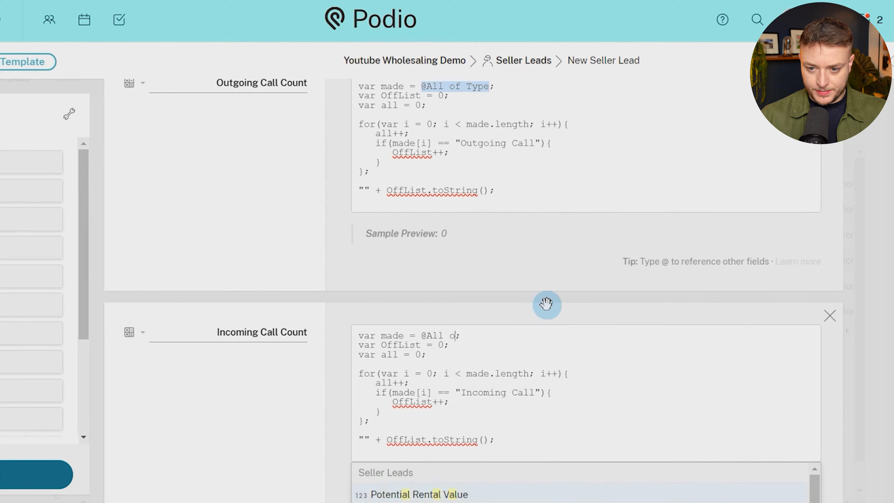
scroll(533, 328, down, 5)
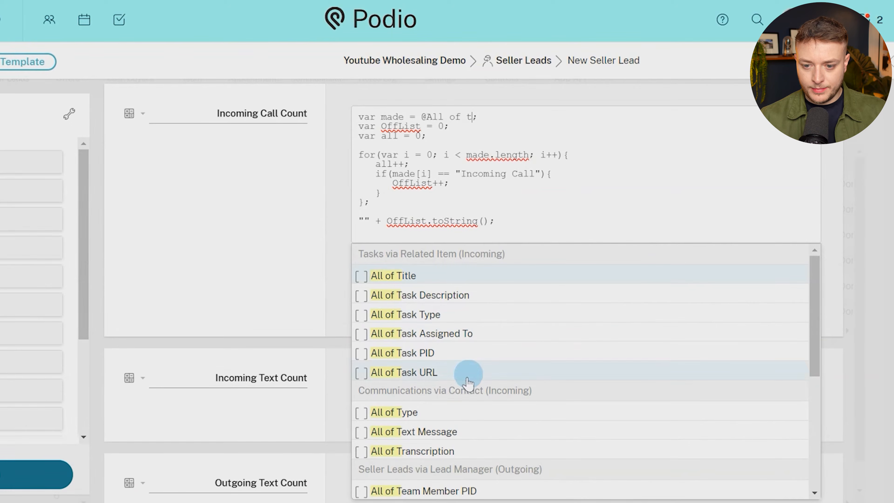
click(442, 411)
scroll(413, 291, down, 4)
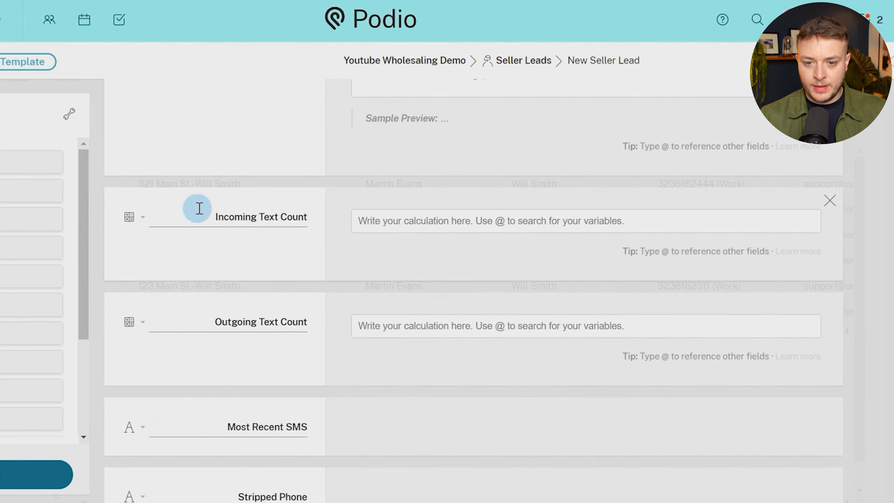
scroll(223, 237, down, 5)
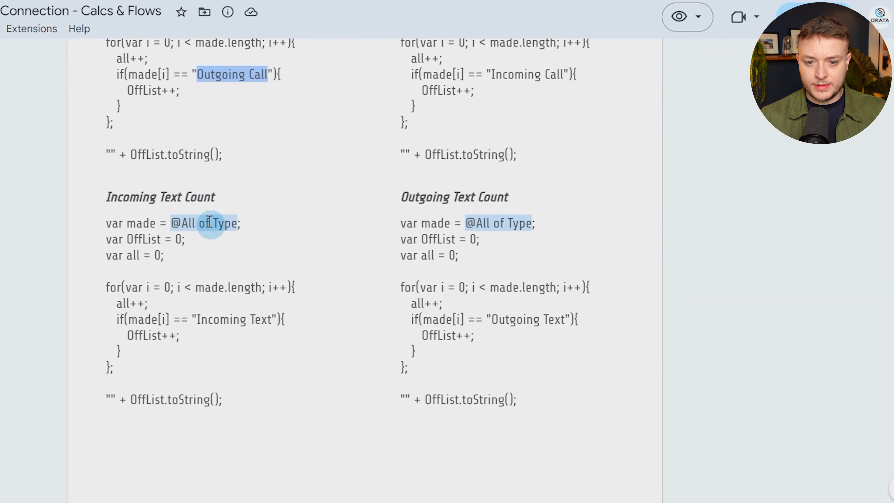
- Paste the Incoming Text Count code and link its reference to All of Type
drag(105, 223, 228, 396)
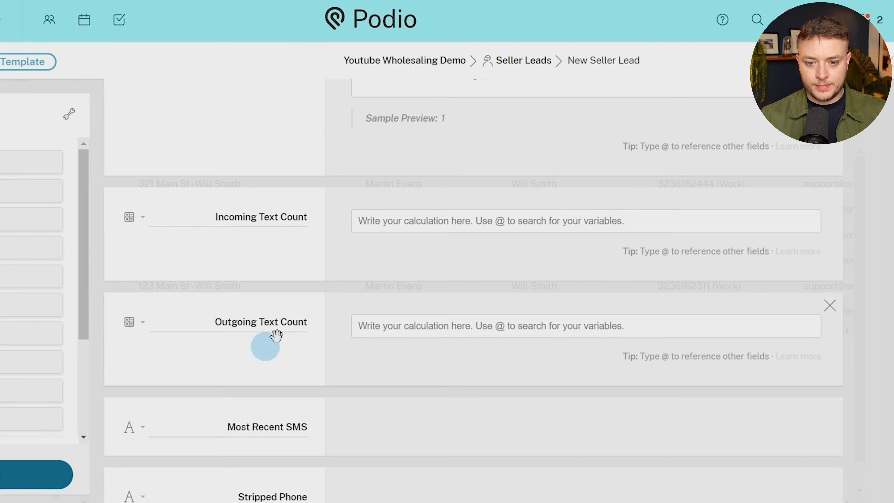
click(407, 222)
key(ctrl+v)
drag(490, 220, 439, 220)
text(l of i)
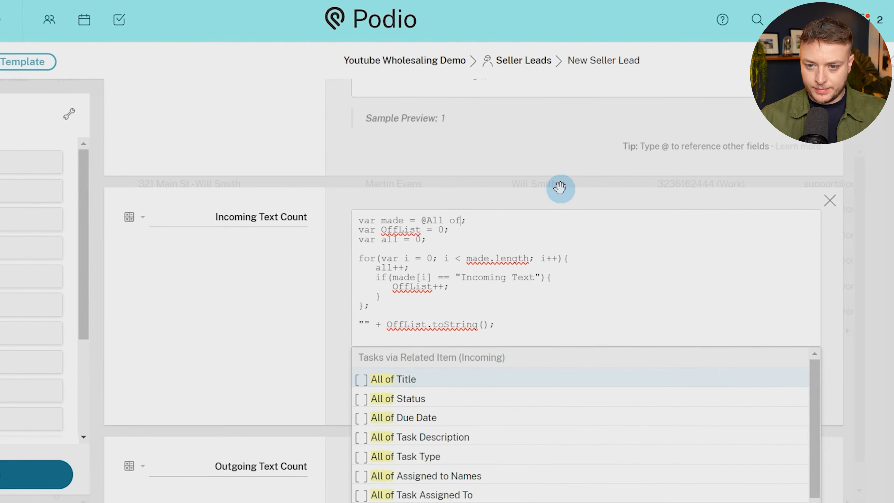
key(BackSpace)
text(ty)
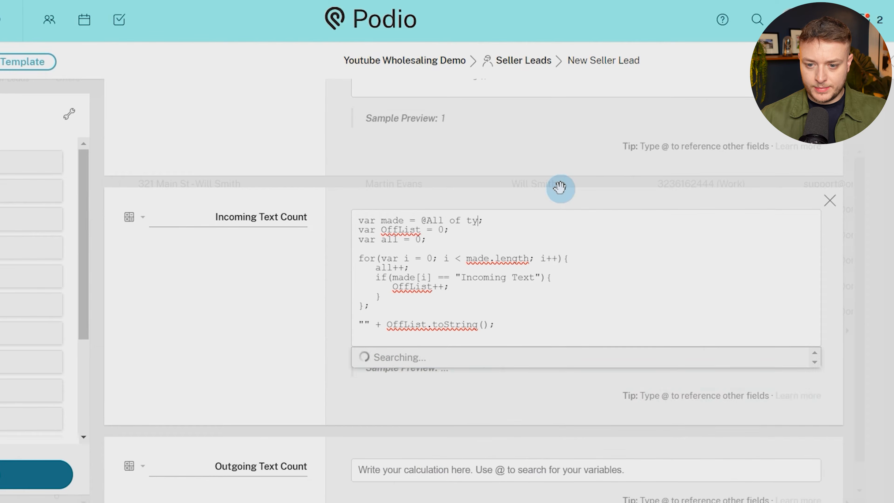
click(461, 388)
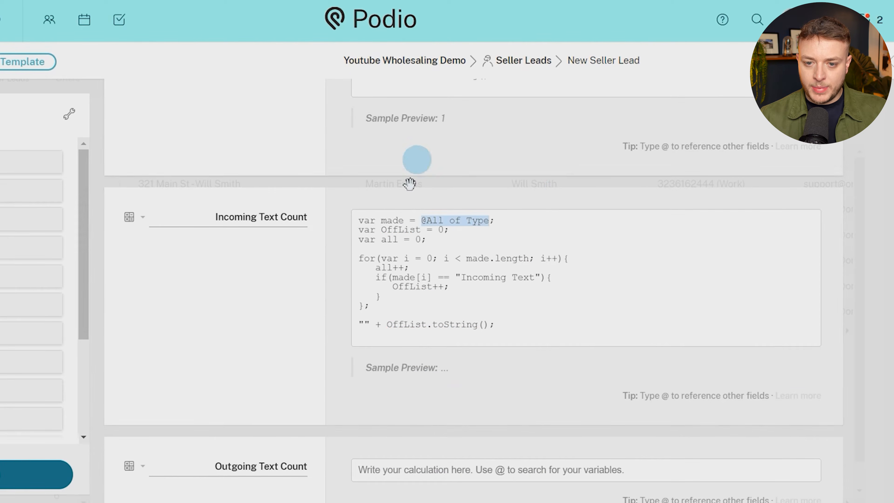
scroll(387, 158, down, 5)
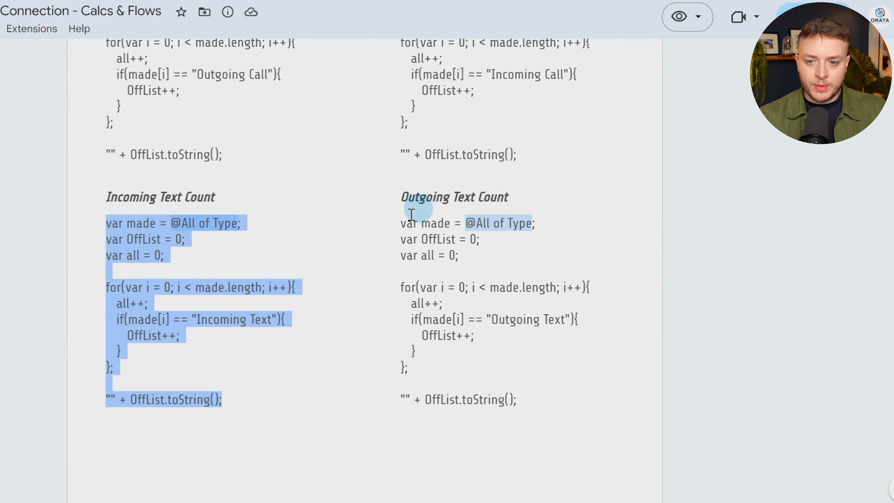
- Paste the Outgoing Text Count code and relink its reference to All of Type
click(401, 225)
drag(408, 229, 520, 399)
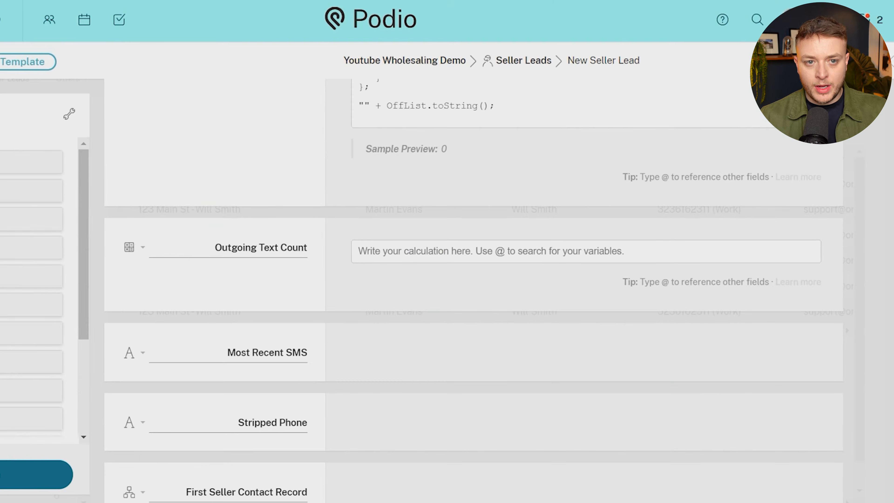
click(426, 251)
key(ctrl+v)
click(516, 343)
drag(489, 250, 451, 252)
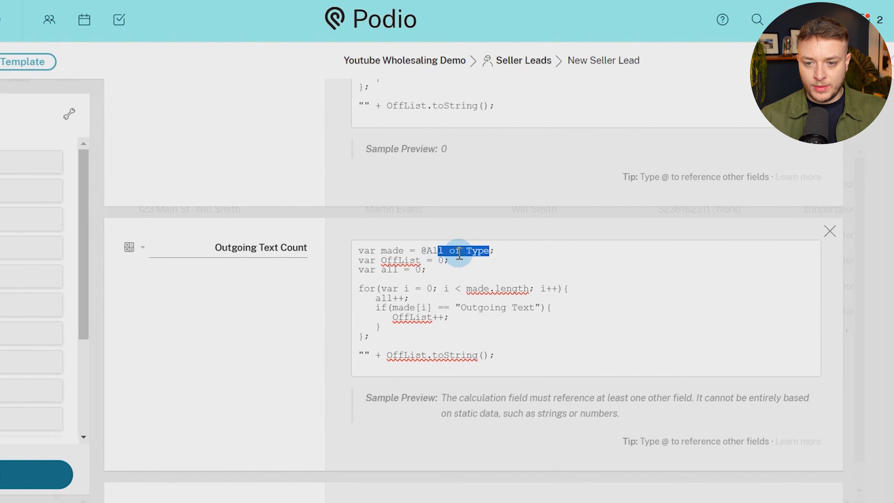
text(l of Ty)
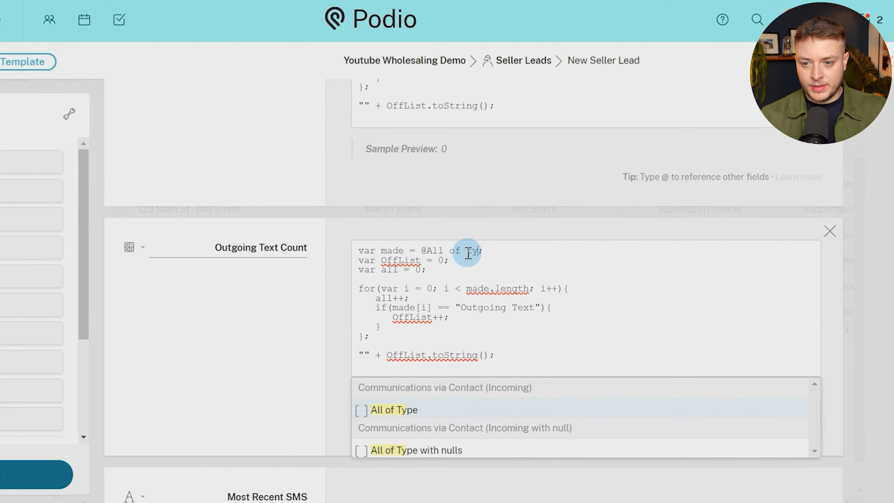
click(477, 405)
- Save the Seller Leads template changes
scroll(290, 320, up, 2)
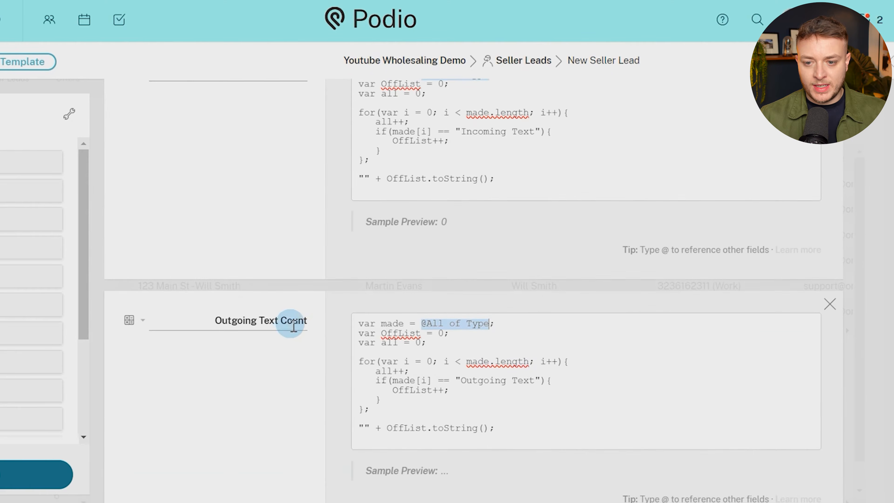
scroll(293, 326, up, 10)
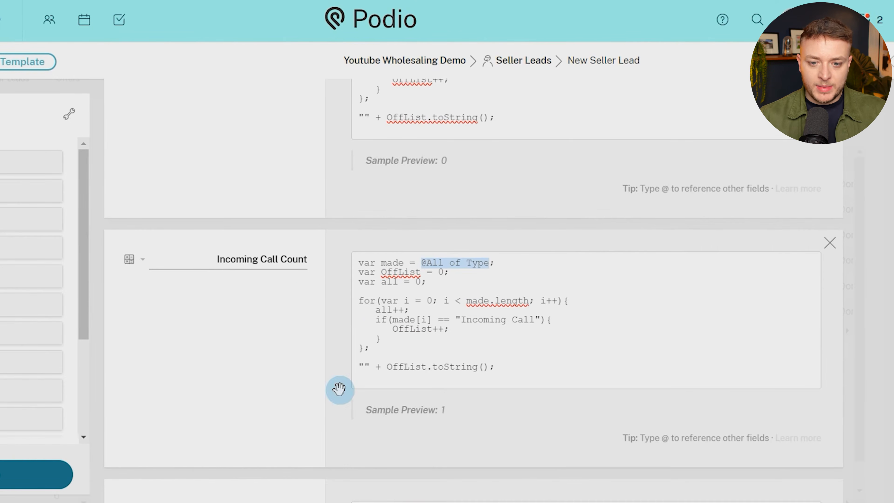
scroll(285, 281, up, 8)
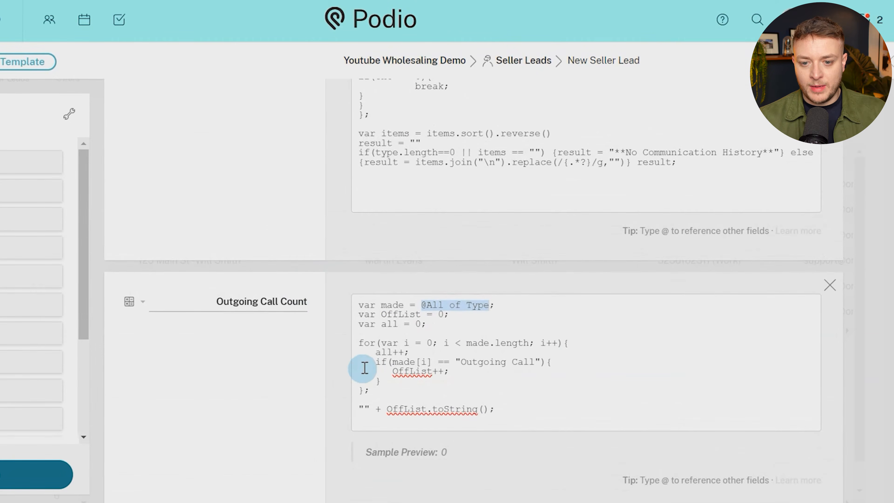
scroll(282, 388, down, 4)
click(53, 473)
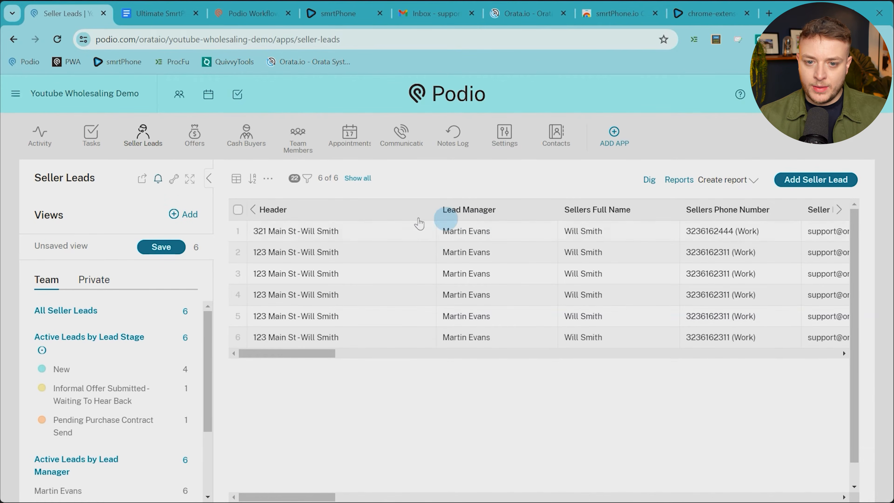
- Select five of the six Seller Leads items and delete them, confirming the deletion
click(238, 210)
click(237, 257)
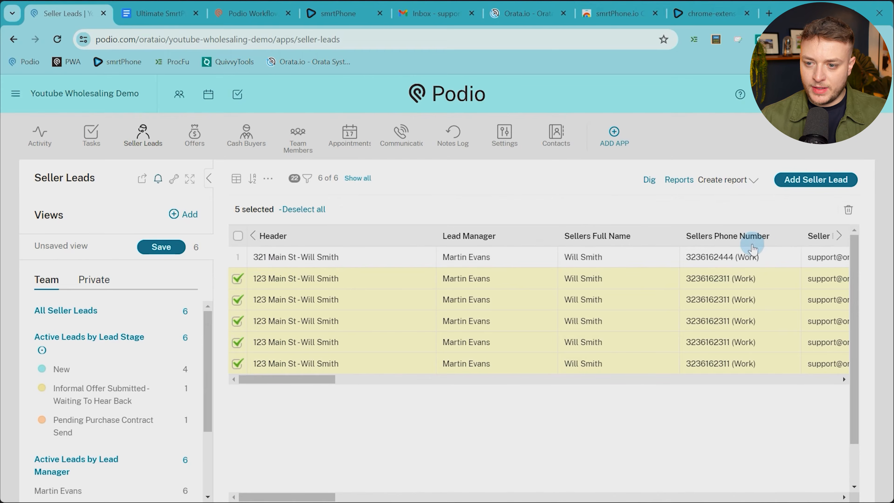
click(238, 279)
click(238, 257)
click(849, 209)
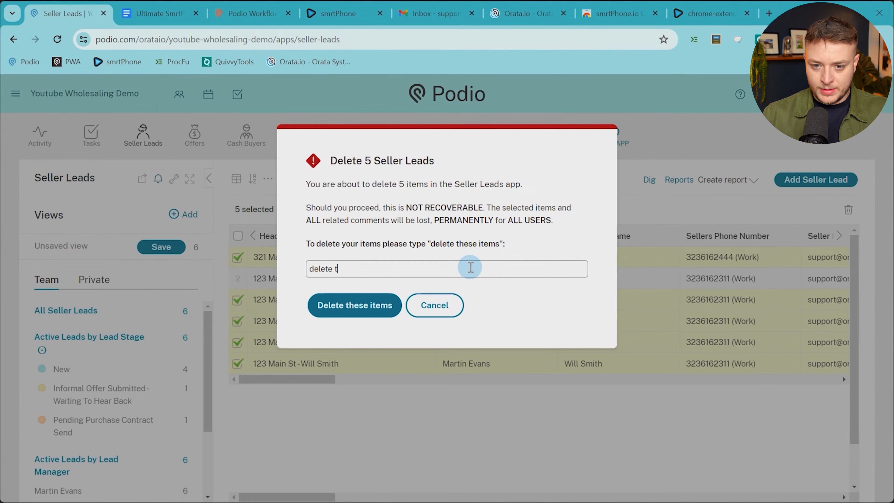
key(Return)
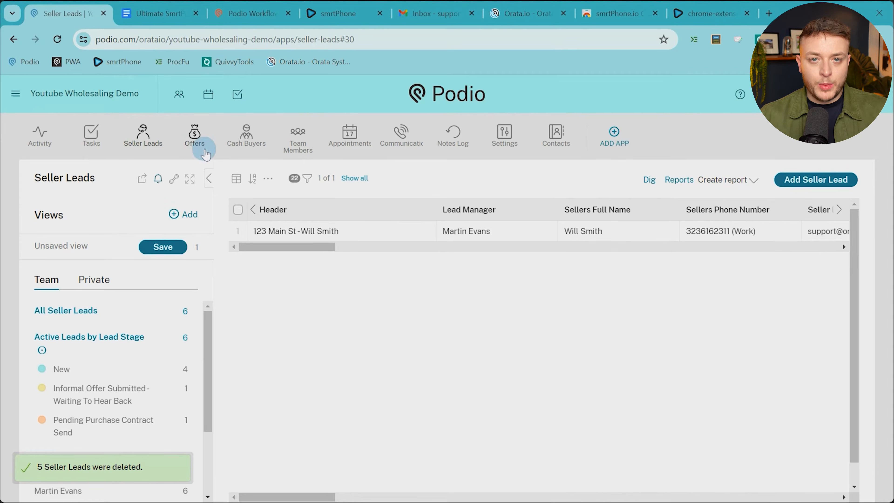
click(247, 137)
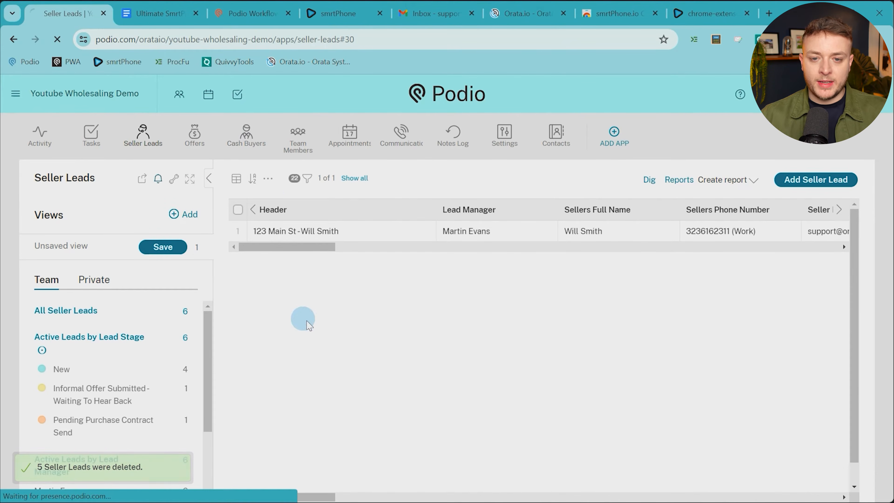
- Open the Cash Buyers app template for modification and scroll to Communication History
click(176, 182)
click(208, 155)
scroll(493, 268, down, 20)
scroll(493, 268, down, 20)
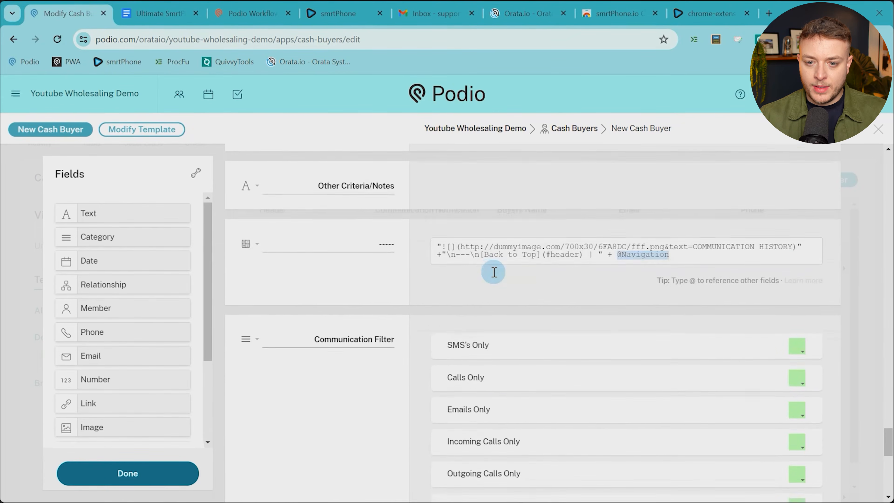
scroll(494, 272, down, 10)
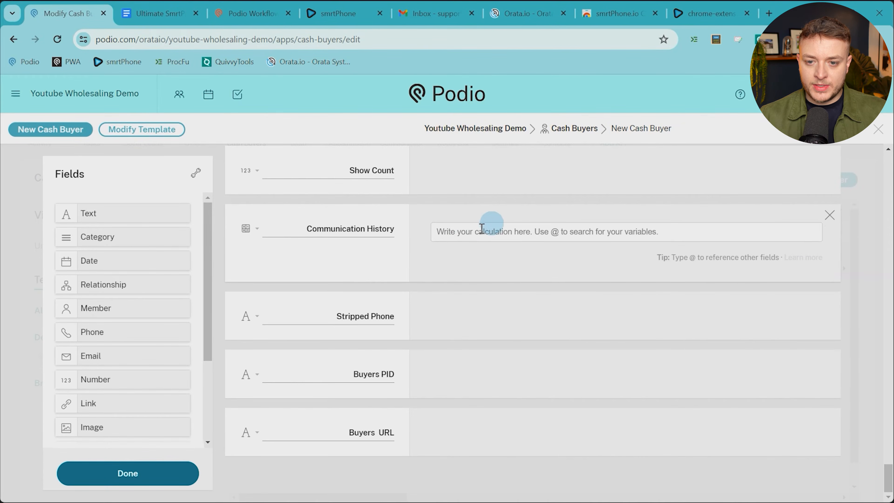
- Copy the Cash Buyers Communication History code from the Google Doc and return to the template
click(319, 16)
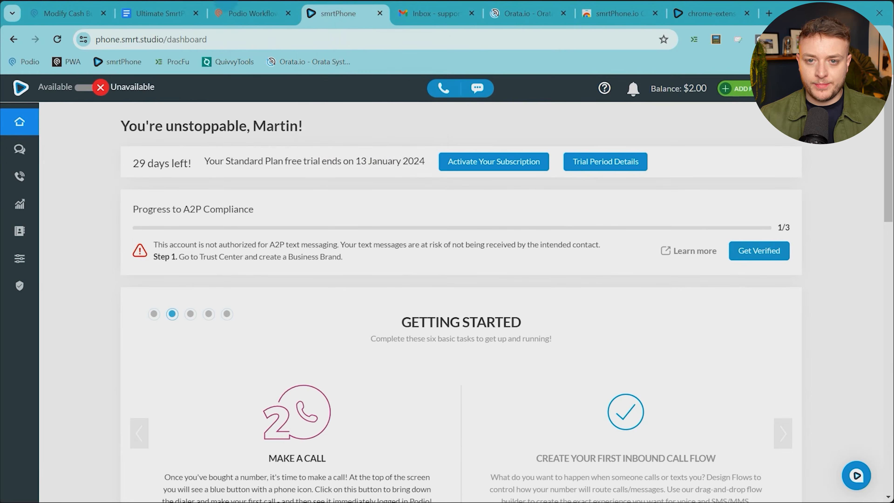
click(130, 15)
scroll(479, 204, up, 1)
scroll(489, 217, down, 2)
scroll(491, 218, up, 2)
scroll(387, 204, down, 20)
drag(258, 180, 422, 406)
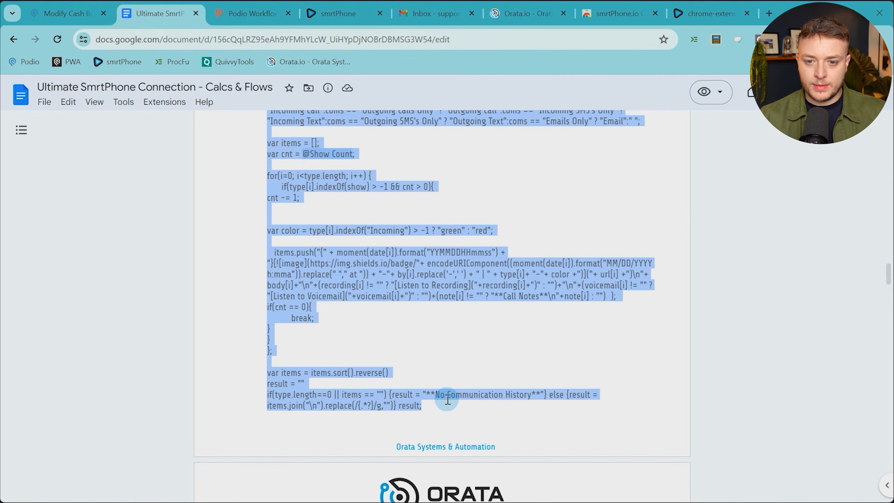
click(56, 11)
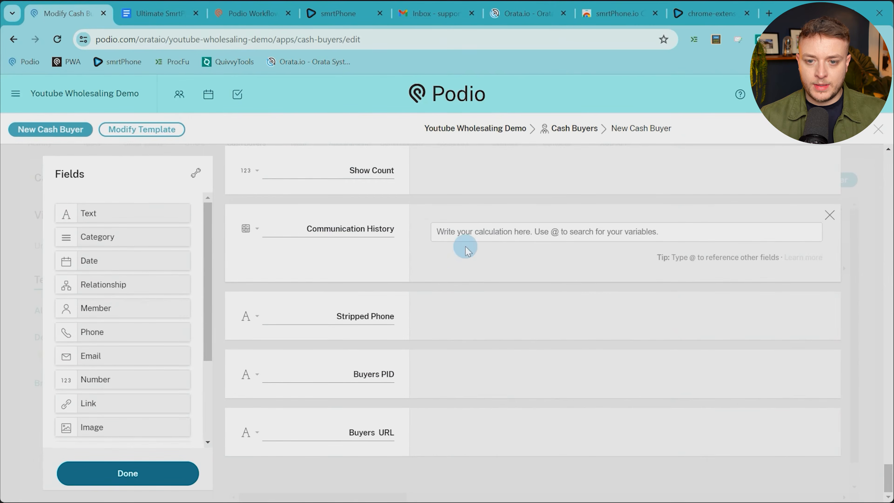
- Paste the Communication History code and relink line one to All of Communications URL
key(ctrl+v)
double_click(600, 174)
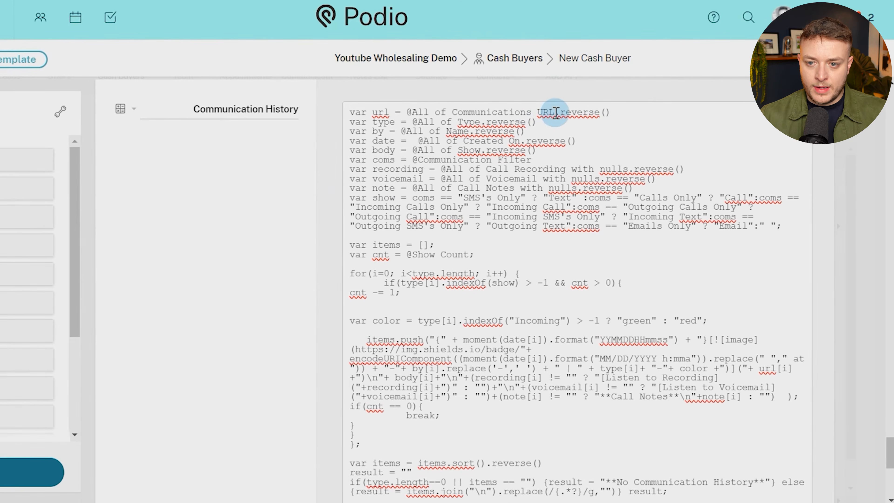
drag(516, 113, 420, 113)
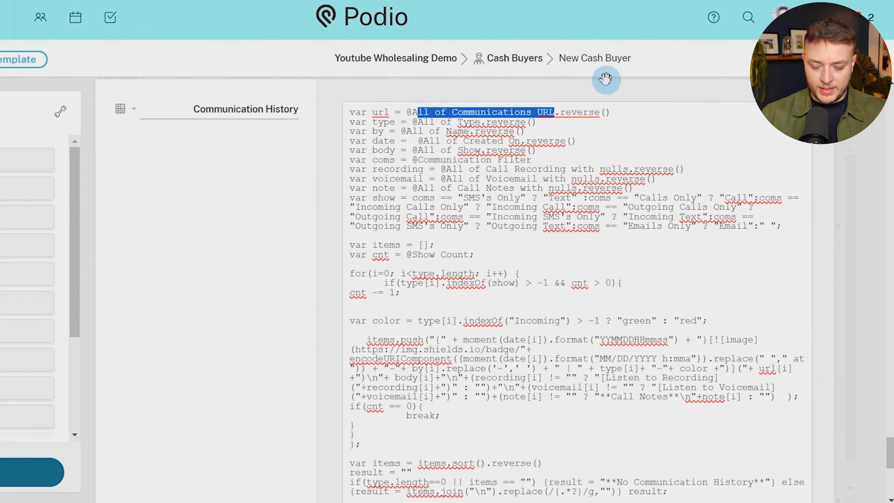
key(BackSpace)
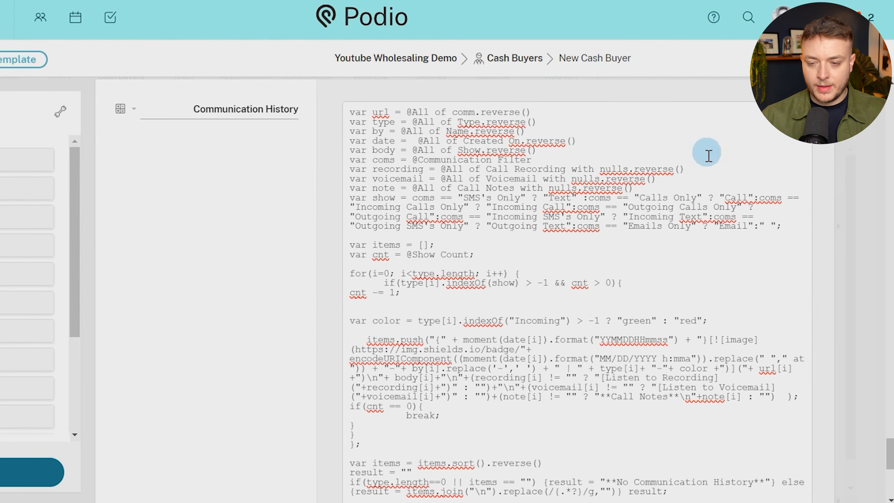
scroll(707, 152, down, 3)
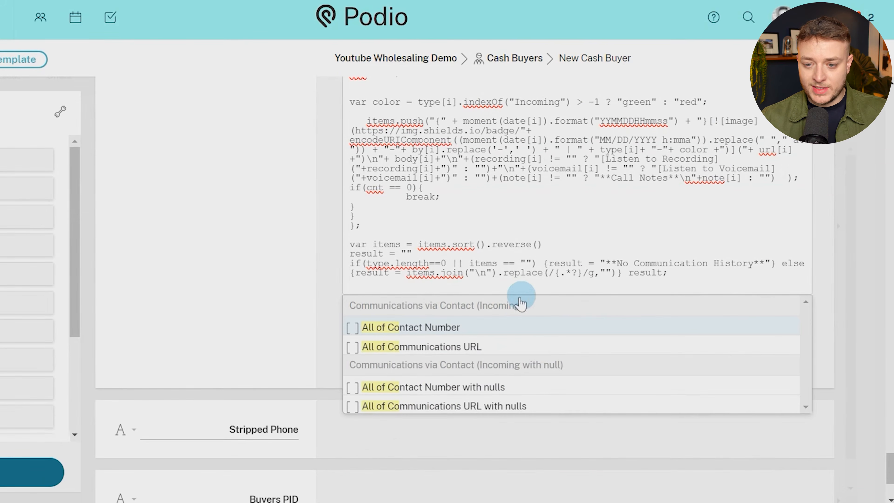
click(501, 345)
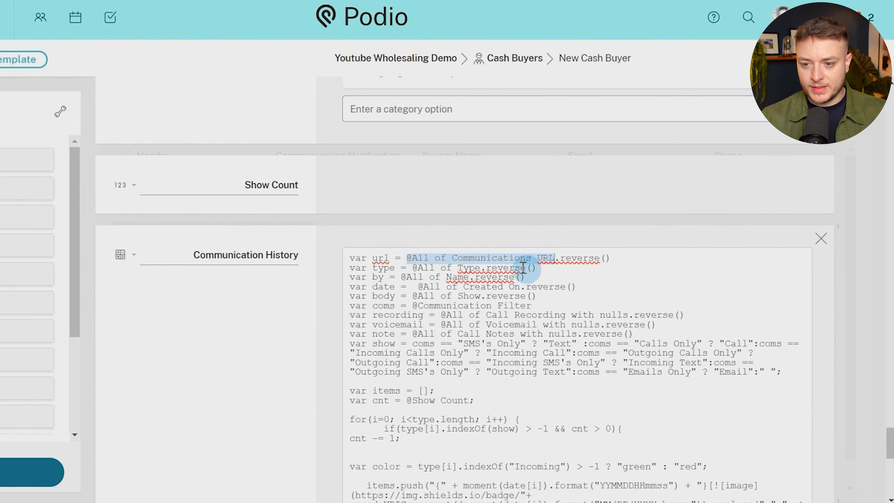
- Replace the broken Type and Name references, linking line three to All of Name
drag(478, 268, 429, 268)
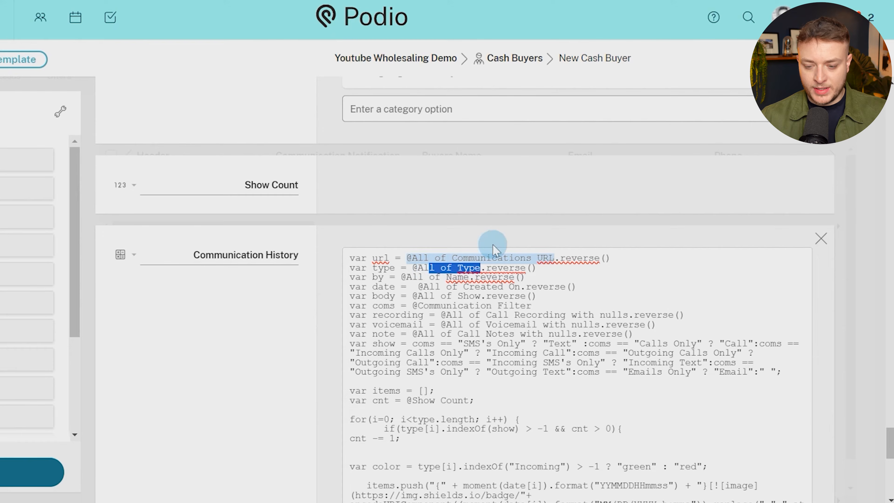
scroll(546, 208, down, 5)
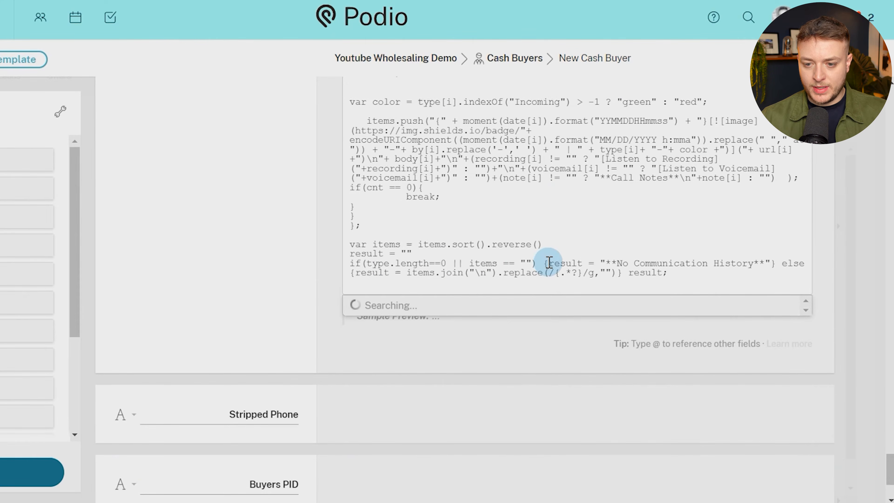
scroll(458, 282, up, 6)
drag(469, 204, 446, 204)
key(BackSpace)
scroll(479, 216, down, 5)
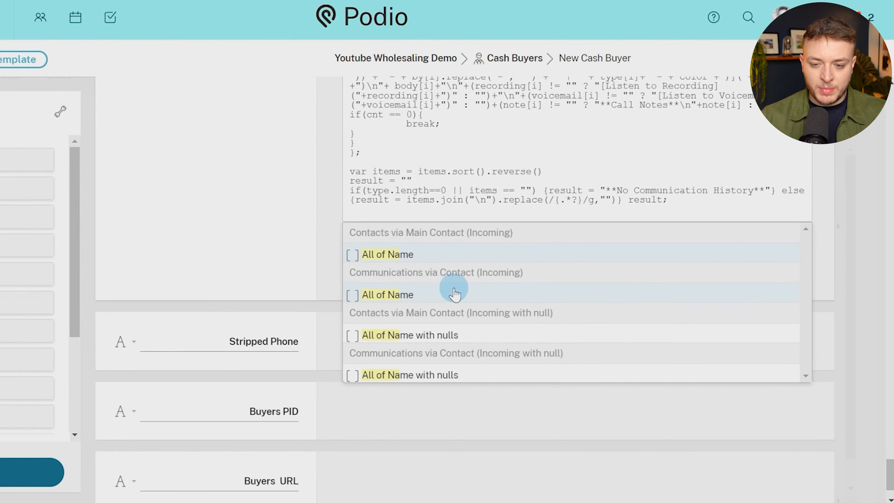
click(437, 293)
- Relink the Created On and Show references to All of Created On and All of Show
scroll(437, 288, up, 5)
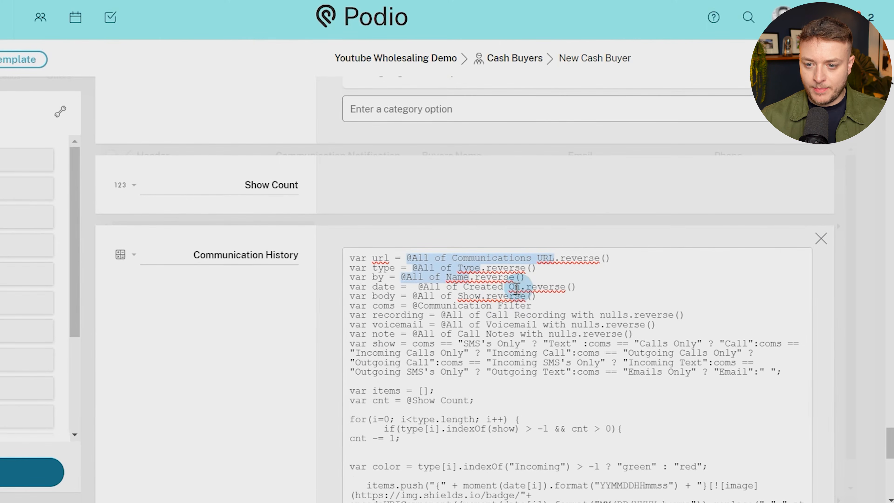
drag(520, 288, 419, 287)
text(@all of created)
scroll(620, 319, down, 5)
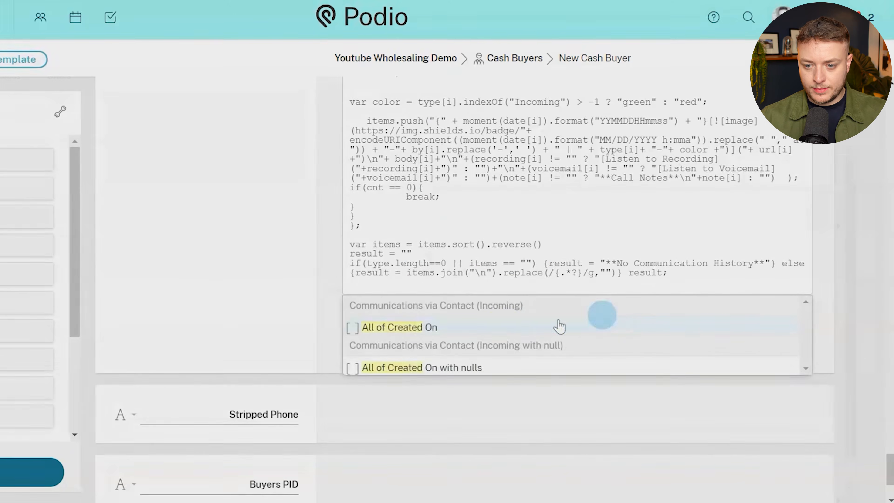
click(621, 320)
scroll(559, 305, up, 6)
scroll(559, 305, down, 1)
drag(481, 295, 443, 297)
text(of show)
scroll(679, 282, down, 6)
click(613, 271)
scroll(563, 271, up, 5)
- Relink the Communication Filter reference in the calculation
drag(544, 233, 463, 235)
key(BackSpace)
scroll(562, 243, down, 6)
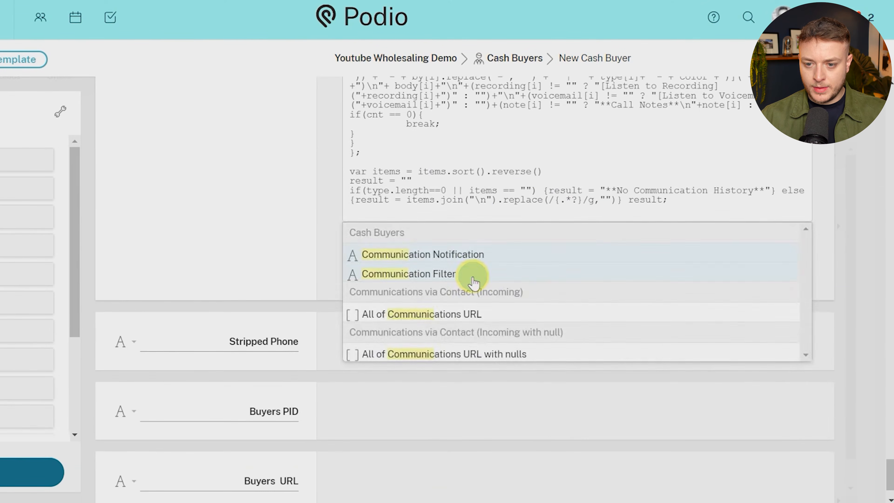
click(473, 277)
scroll(558, 266, up, 6)
scroll(559, 267, up, 10)
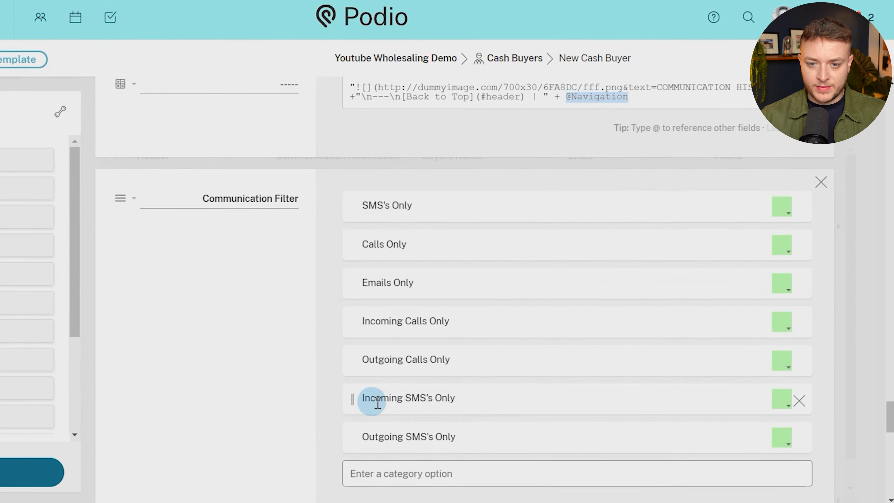
scroll(434, 325, down, 2)
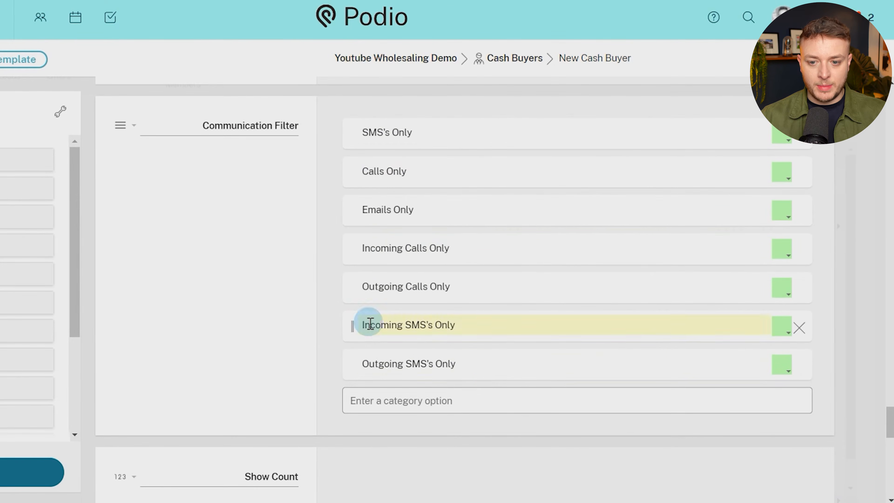
scroll(365, 319, down, 2)
scroll(352, 237, up, 4)
scroll(304, 309, down, 10)
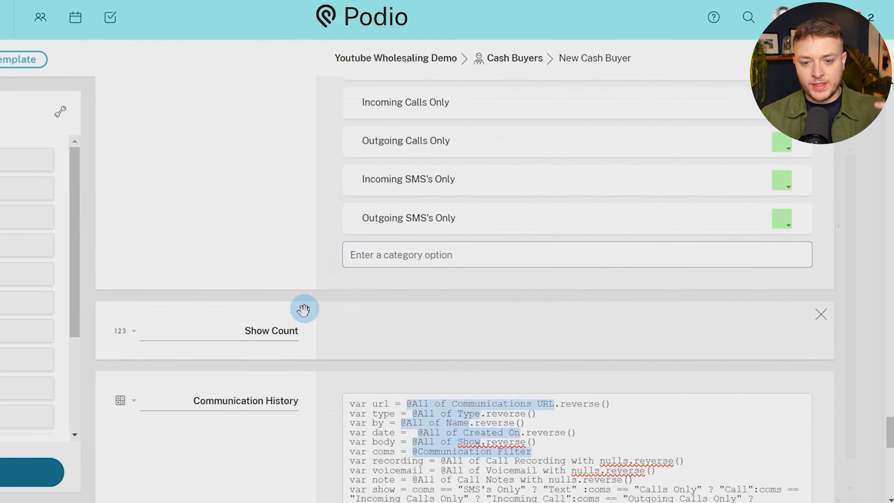
- Relink All of Call Recording with nulls and All of Voicemail with nulls
click(558, 307)
drag(630, 312, 458, 315)
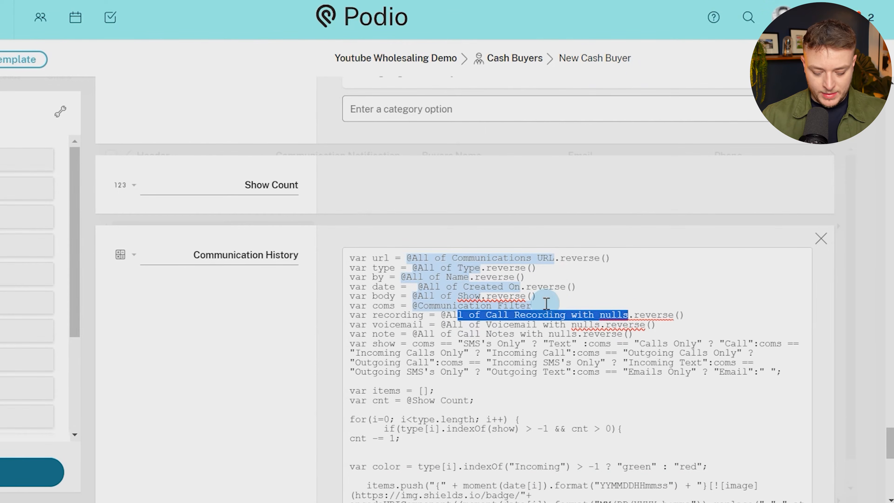
key(BackSpace)
key(BackSpace)
key(BackSpace)
text(record)
scroll(538, 284, down, 10)
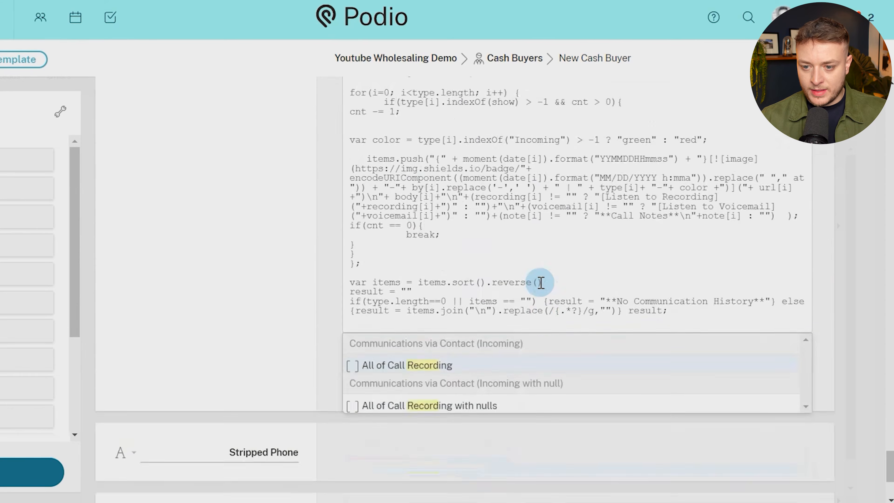
click(509, 366)
scroll(601, 310, up, 10)
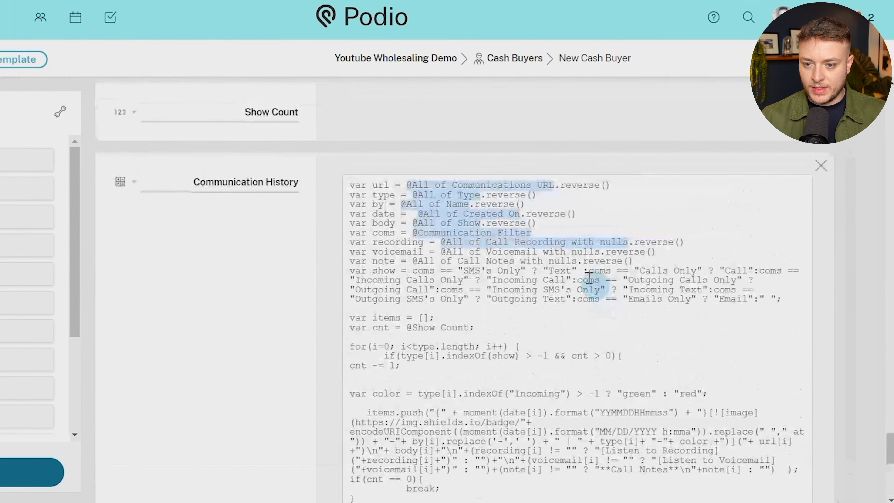
drag(600, 252, 446, 253)
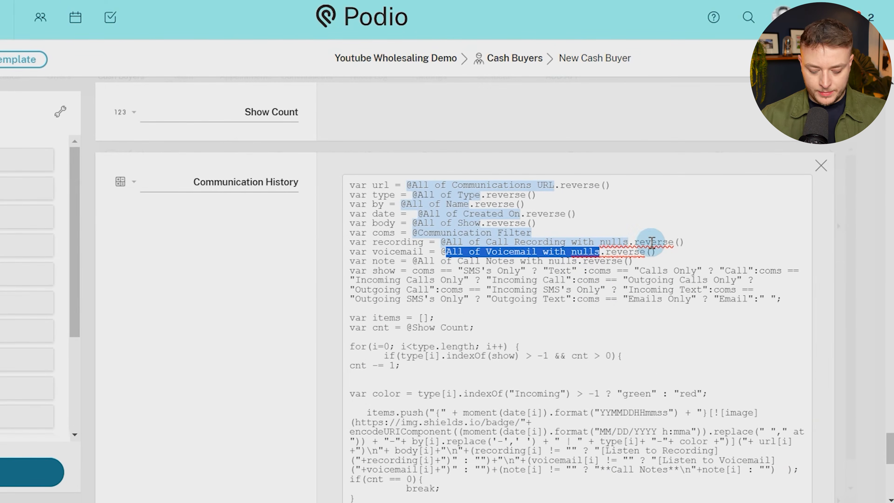
key(BackSpace)
text(voice)
scroll(619, 282, down, 4)
click(560, 367)
scroll(592, 281, up, 3)
- Relink the Call Notes reference to All of Call Notes with nulls
drag(578, 189, 441, 189)
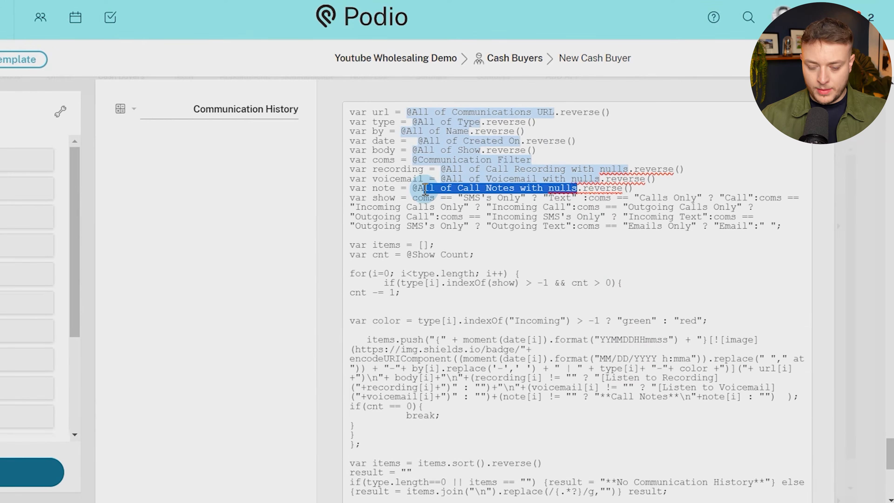
key(BackSpace)
text(call notes)
scroll(553, 300, down, 4)
click(542, 367)
scroll(560, 310, up, 5)
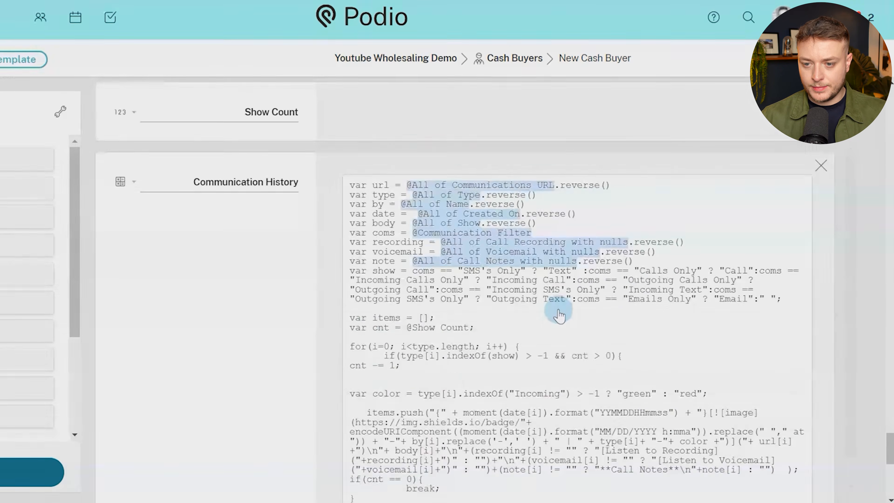
scroll(528, 295, down, 1)
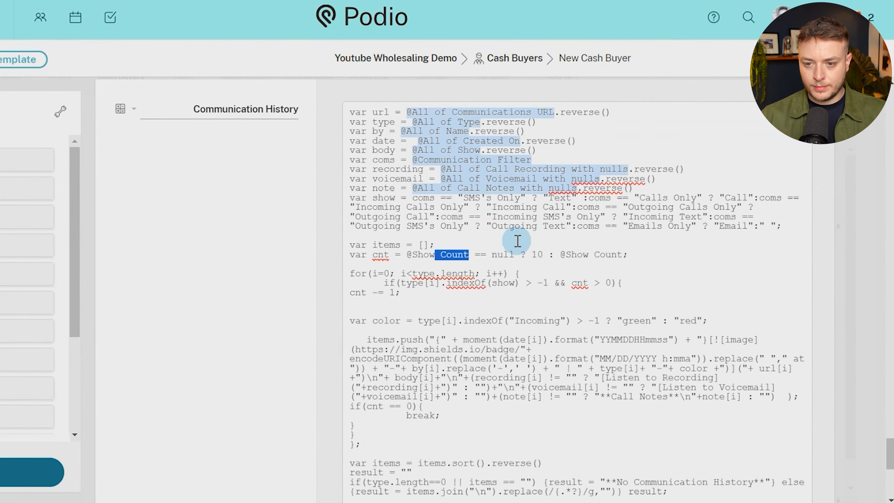
- Relink both Show Count references to the Show Count field
key(BackSpace)
scroll(514, 247, down, 5)
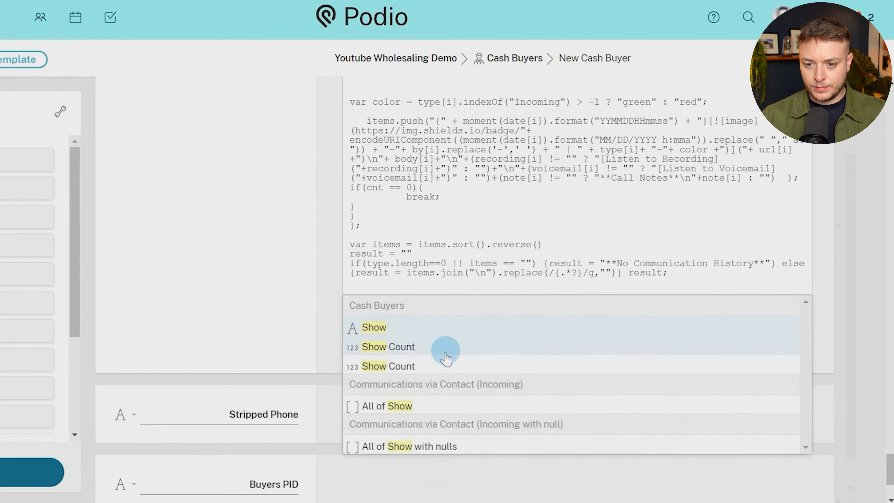
click(444, 347)
scroll(564, 317, up, 7)
drag(623, 326, 577, 322)
key(BackSpace)
scroll(634, 306, down, 5)
click(431, 431)
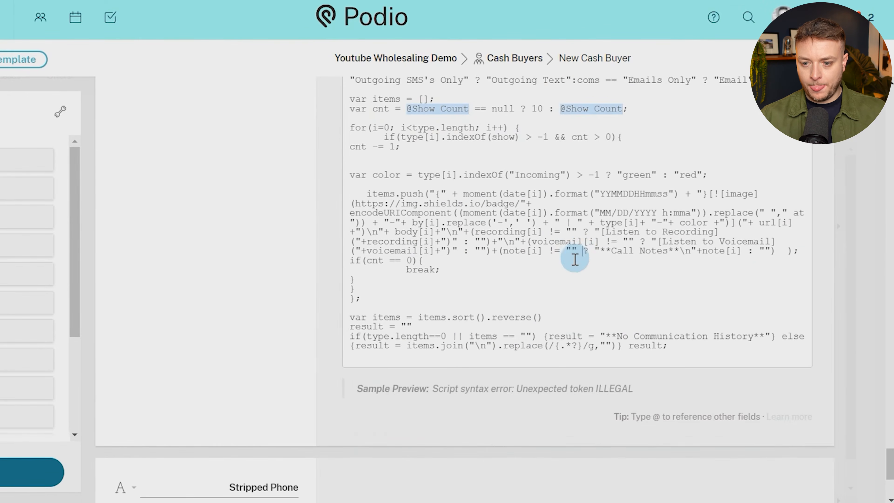
scroll(580, 313, up, 2)
scroll(579, 316, up, 5)
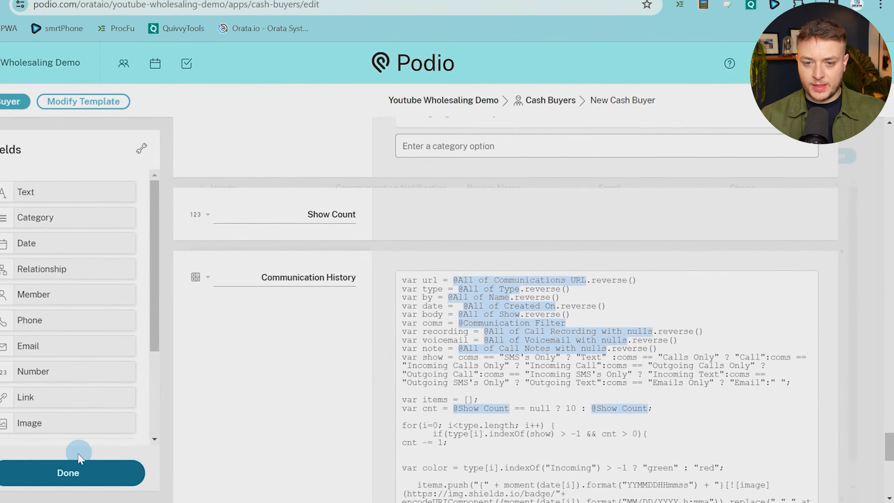
- Save the Cash Buyers template, then reopen it through Modify Template
click(32, 472)
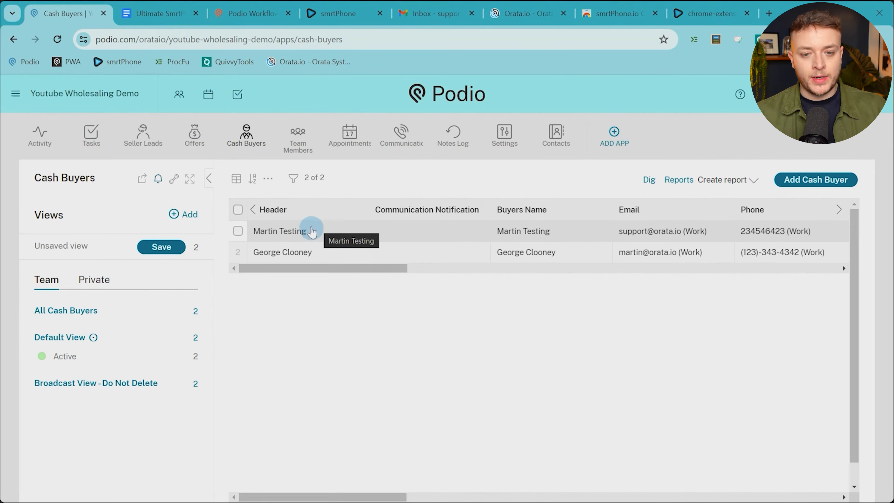
click(173, 179)
click(194, 216)
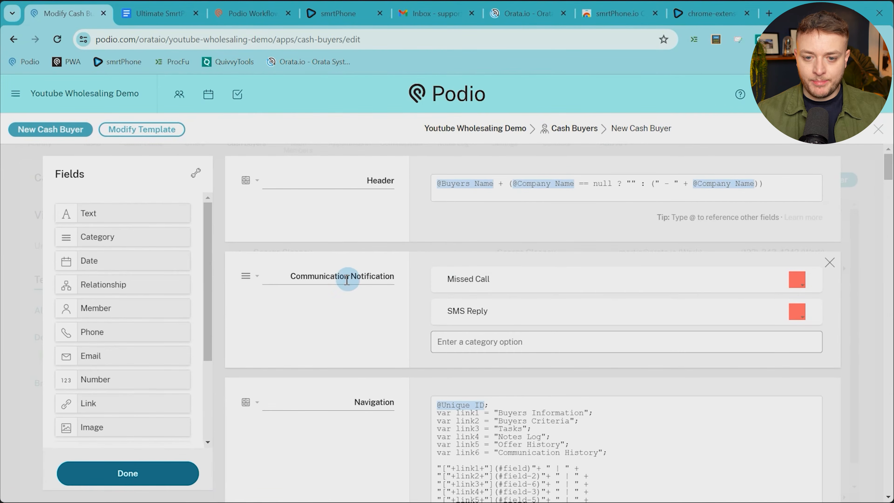
- Select the Communication Notification label and its Missed Call and SMS Reply options; a stray Category field gets added
drag(288, 273, 392, 274)
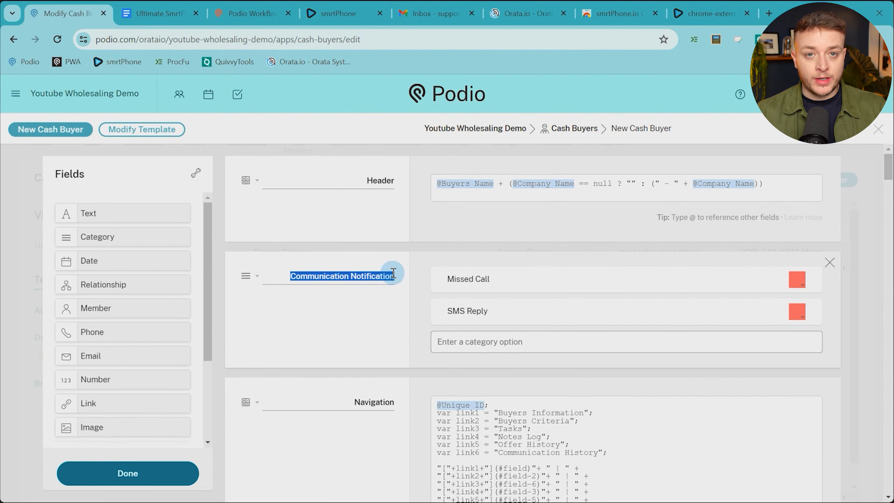
drag(438, 279, 489, 279)
drag(447, 310, 506, 305)
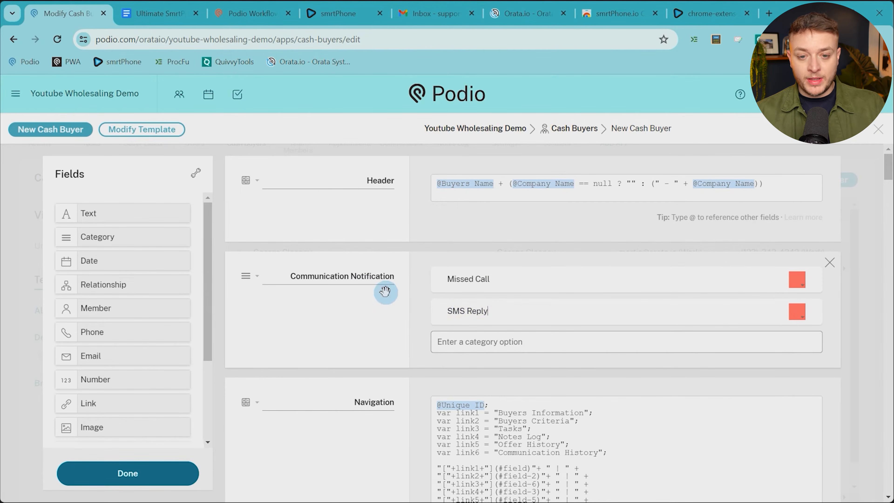
drag(112, 236, 279, 266)
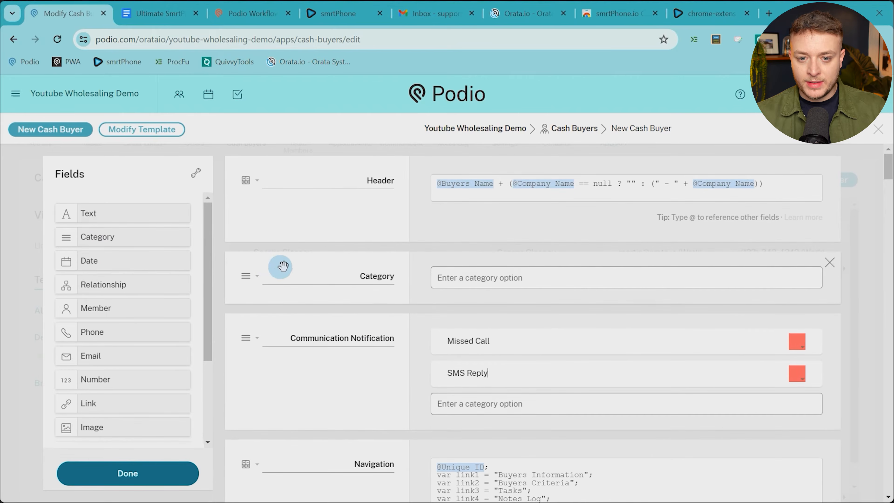
triple_click(330, 334)
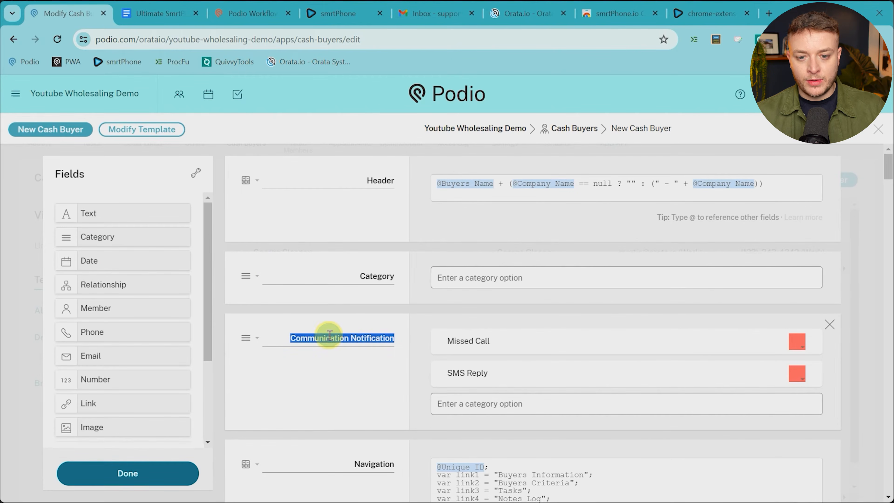
triple_click(478, 340)
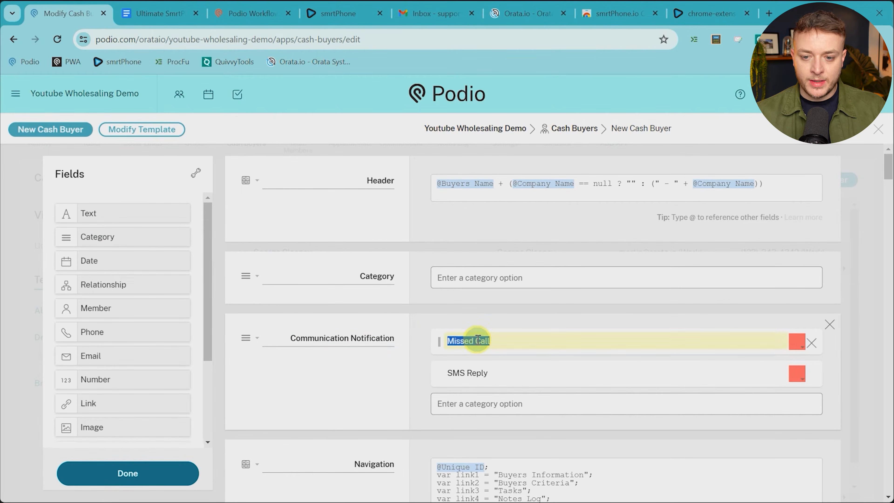
click(275, 346)
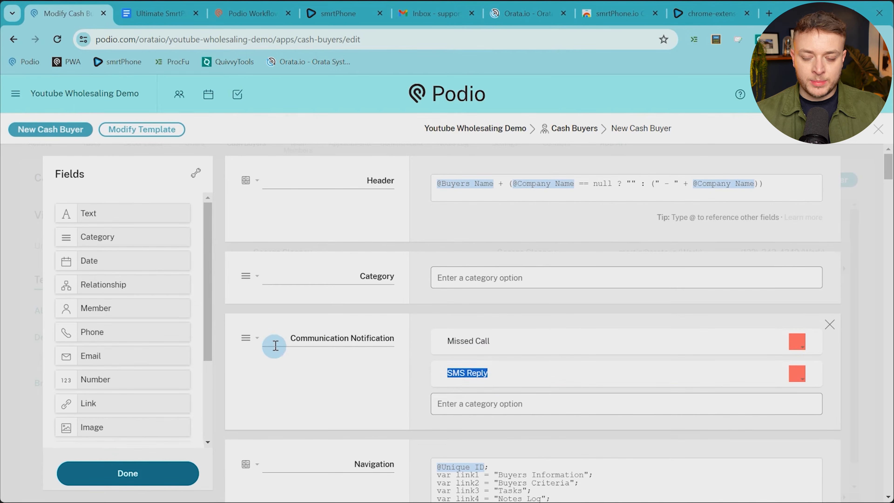
triple_click(467, 375)
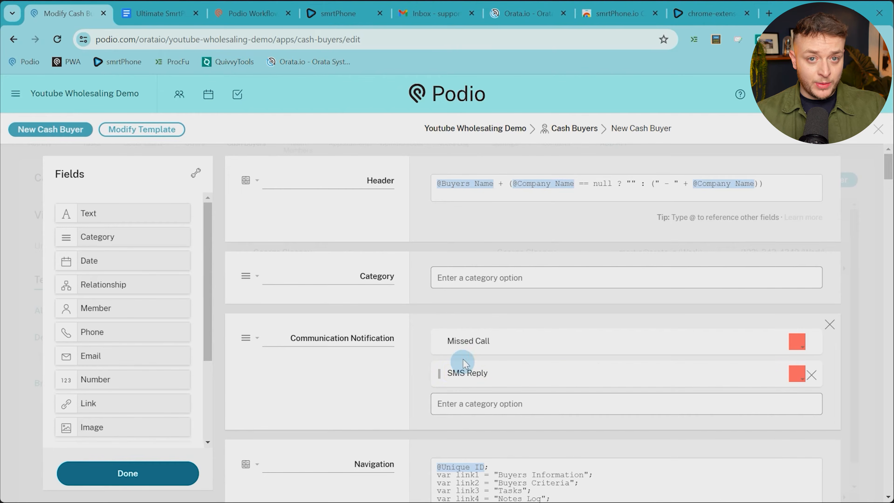
- Check the Communication Notification options, delete the extra Category field and save the template
click(455, 340)
click(461, 373)
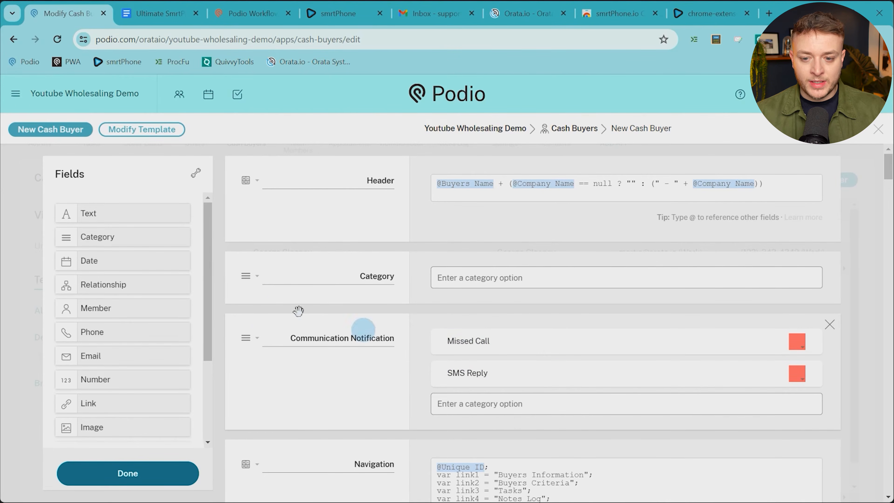
click(252, 336)
click(252, 337)
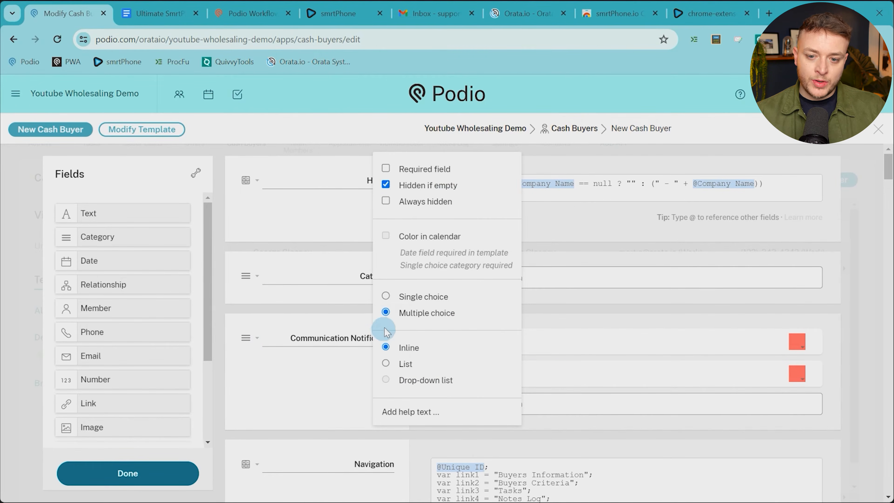
click(346, 279)
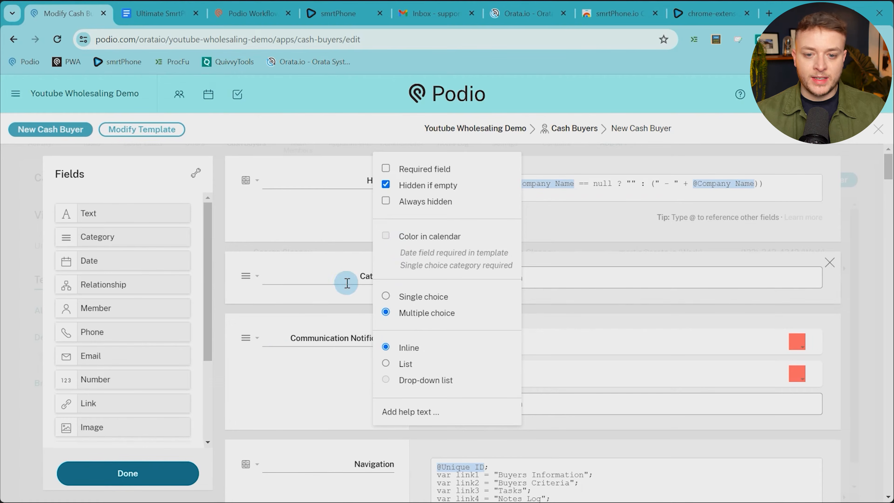
click(529, 259)
click(831, 263)
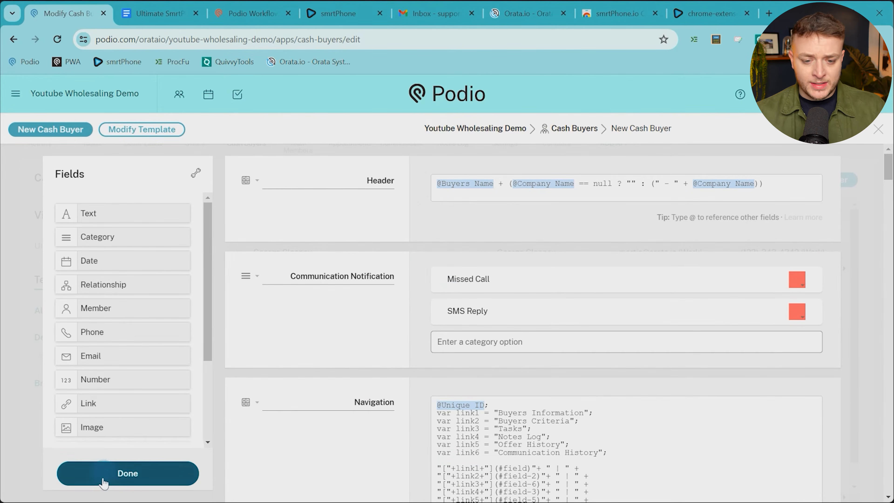
click(110, 474)
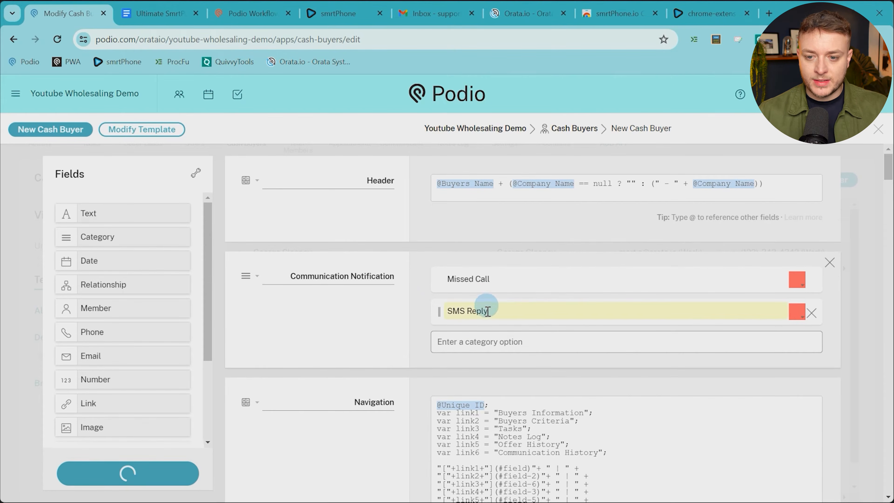
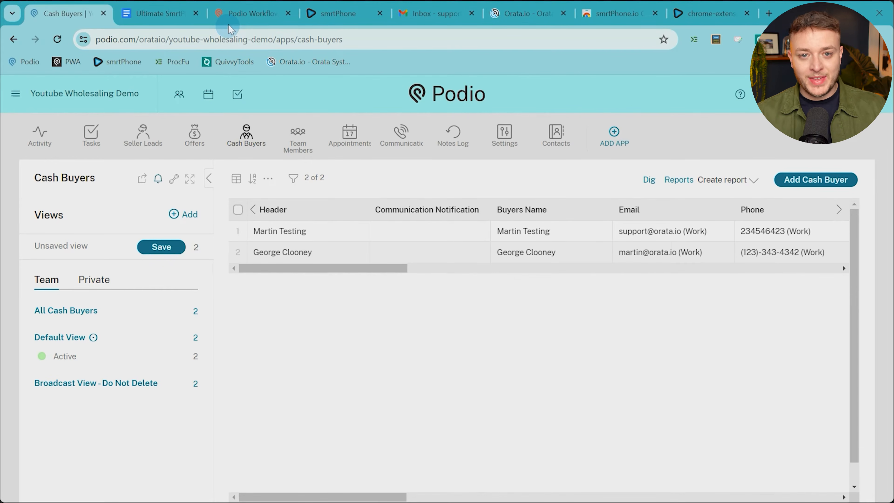
- Reorder the browser tabs and bring up the Podio Workflow Automation My Flows tree
drag(165, 21, 247, 18)
click(140, 15)
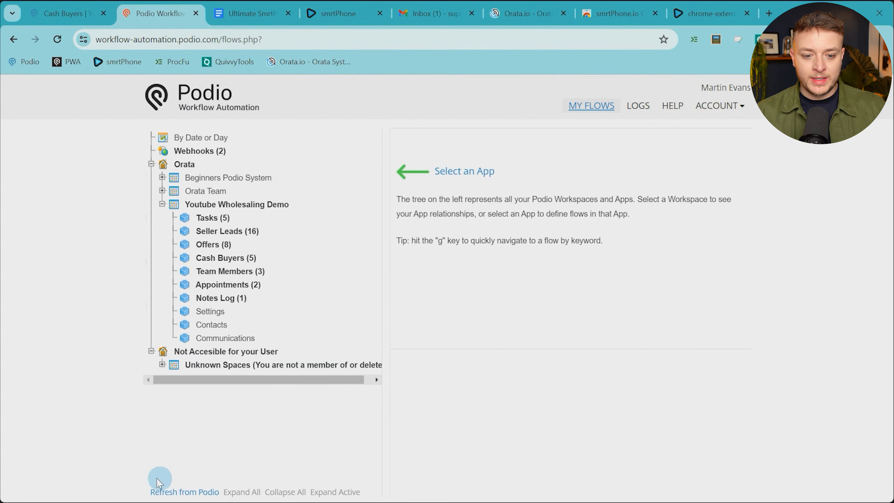
- Refresh from Podio, then start a Communications app flow named '1.0.0 - New Communication Created'
click(183, 492)
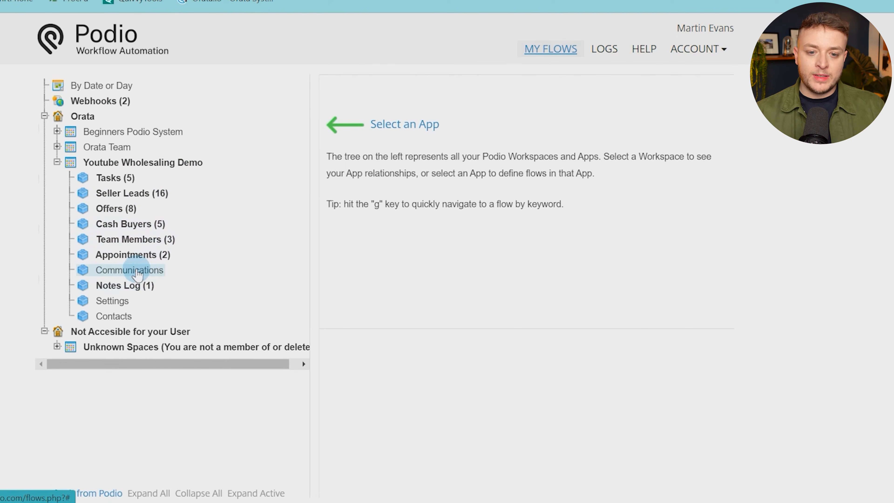
click(137, 272)
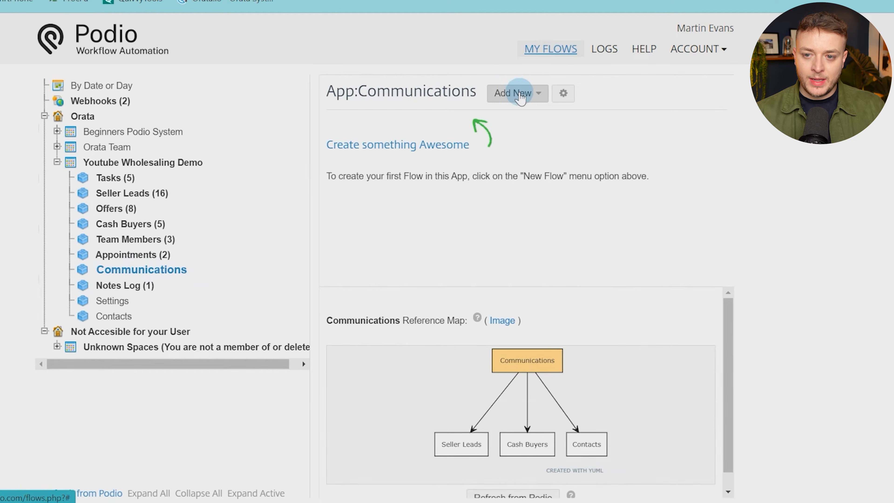
click(520, 97)
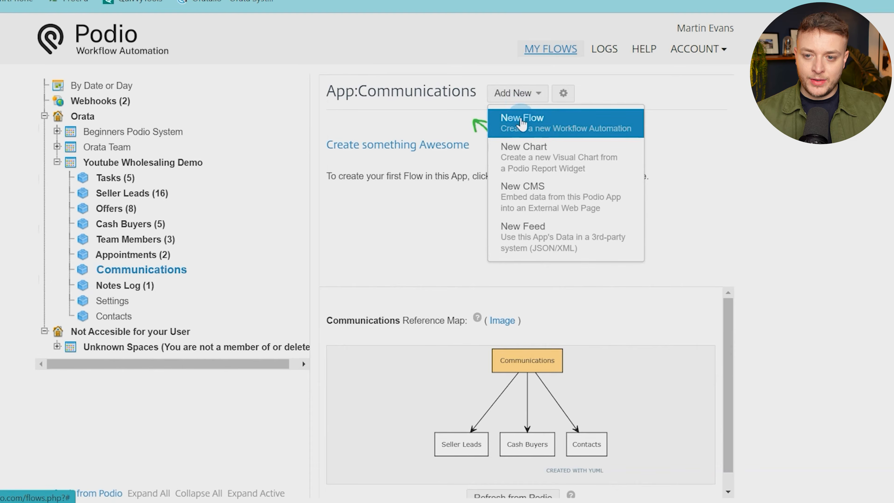
click(522, 123)
click(261, 175)
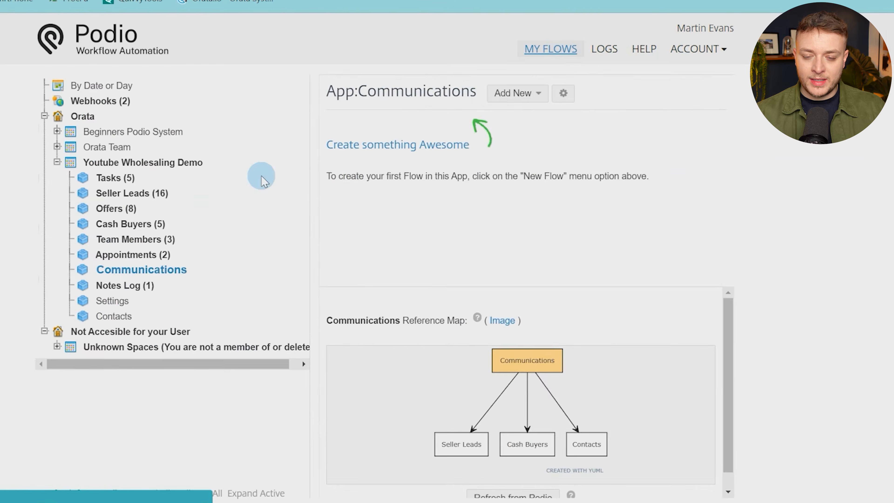
click(96, 153)
text(1.0)
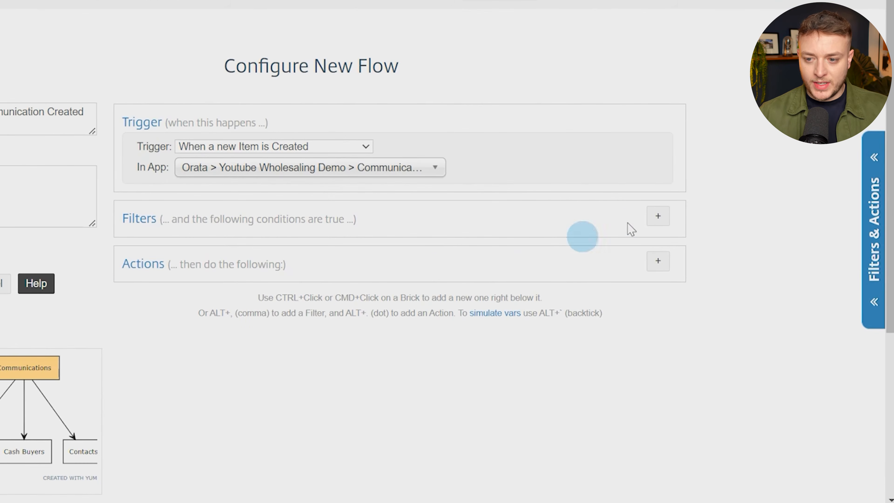
- Add a Get Referenced Item(s) action fetching Contacts, FORWARD, using the (Communication) Contact field
scroll(692, 248, down, 2)
click(658, 183)
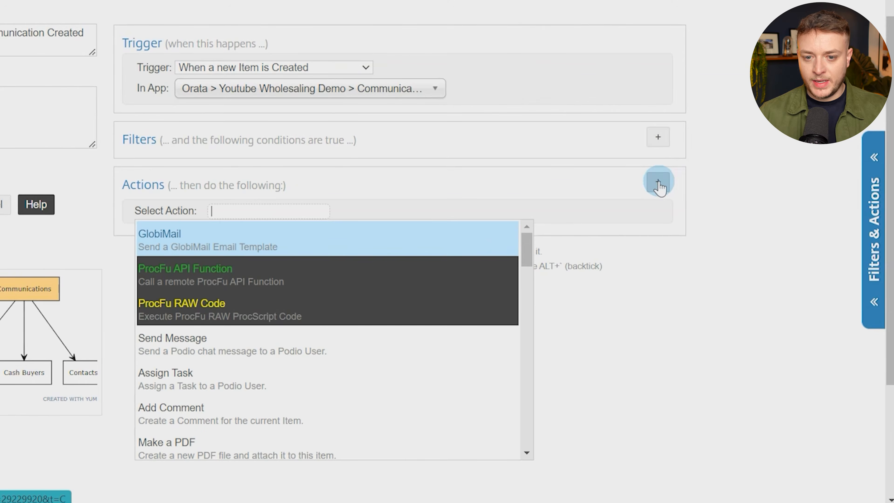
text(get it)
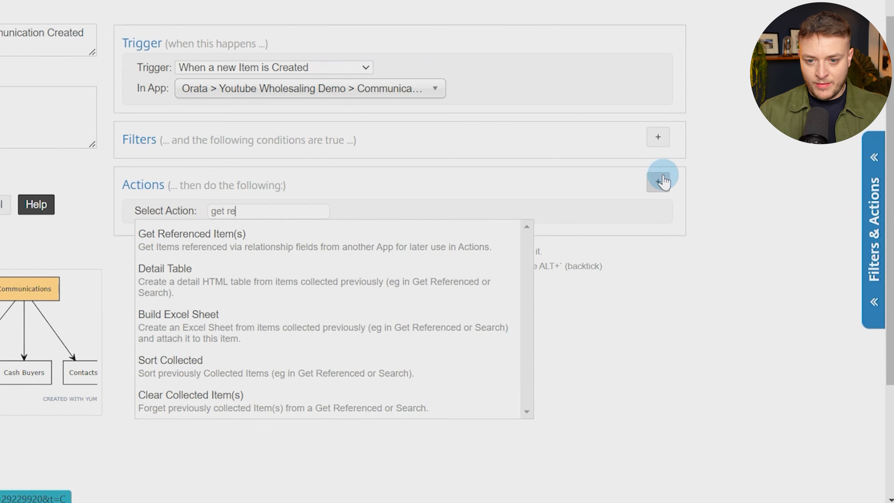
key(Return)
click(594, 227)
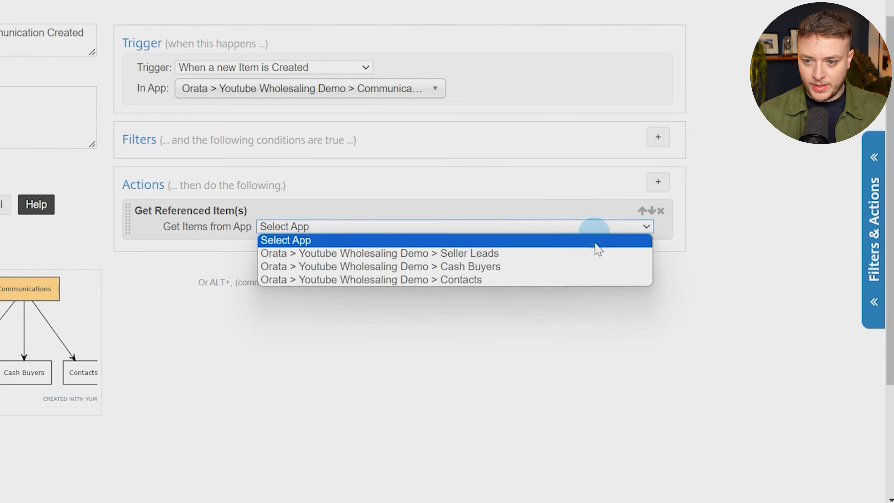
click(444, 280)
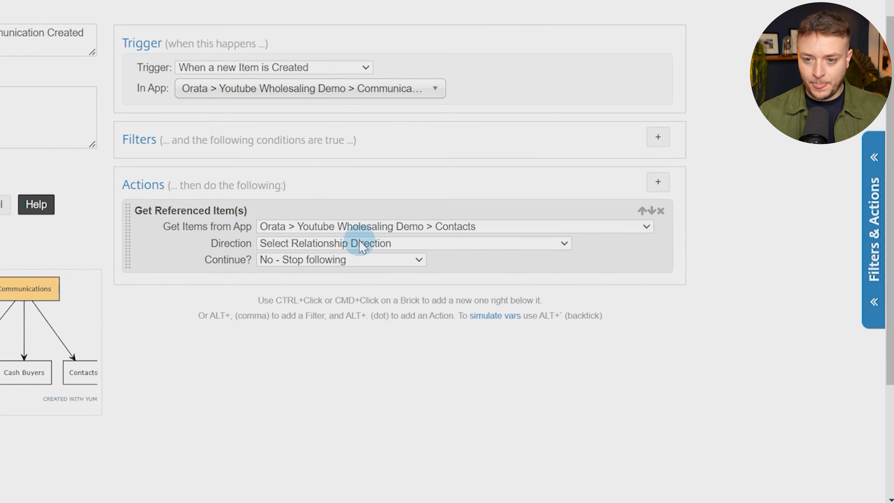
click(329, 244)
click(329, 269)
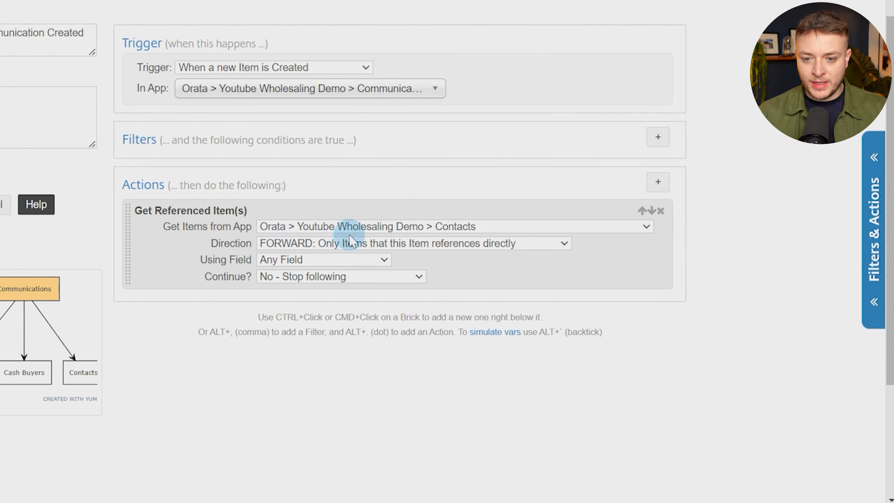
click(353, 261)
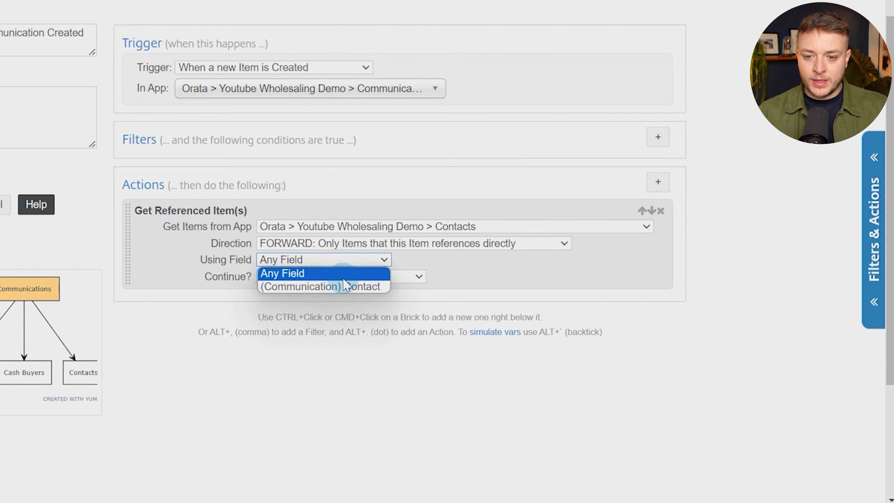
click(321, 287)
- Add an empty If (Sanity Check) step below the referenced-items action
triple_click(494, 273)
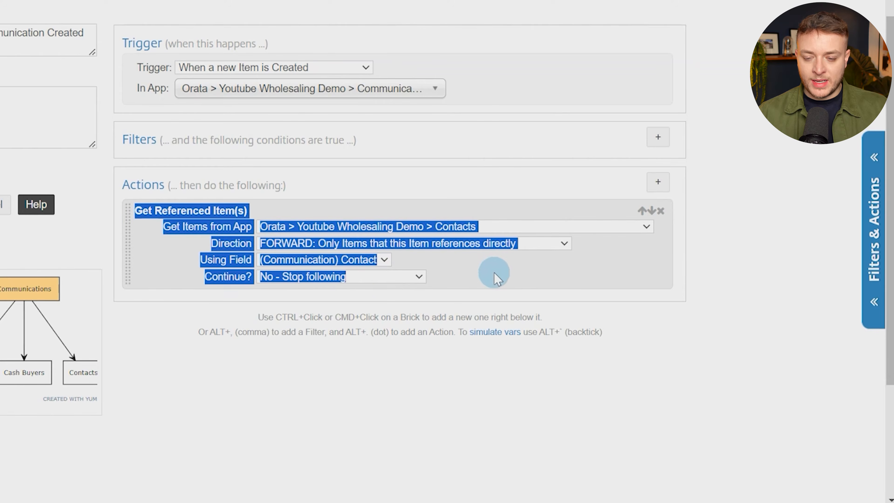
ctrl+click(564, 280)
text(sani)
key(Return)
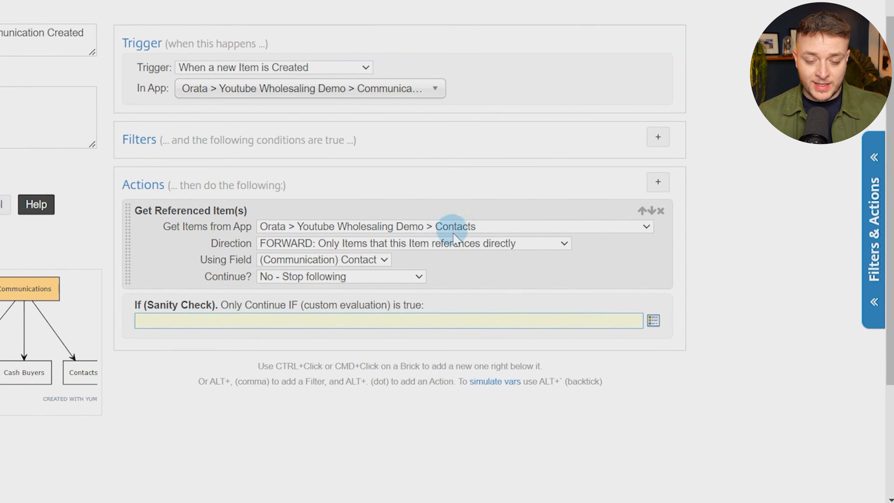
- Set the sanity check condition to [(Ref Contacts) Podio Item ID] != ""
click(406, 319)
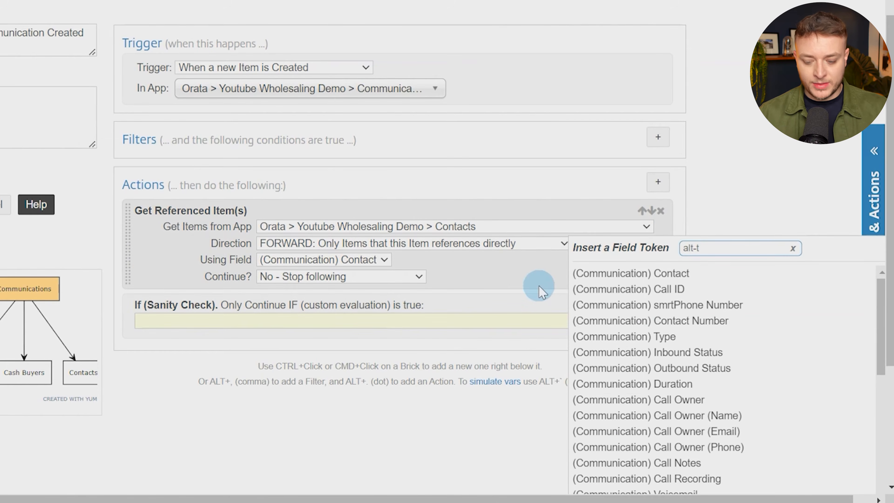
text(pd)
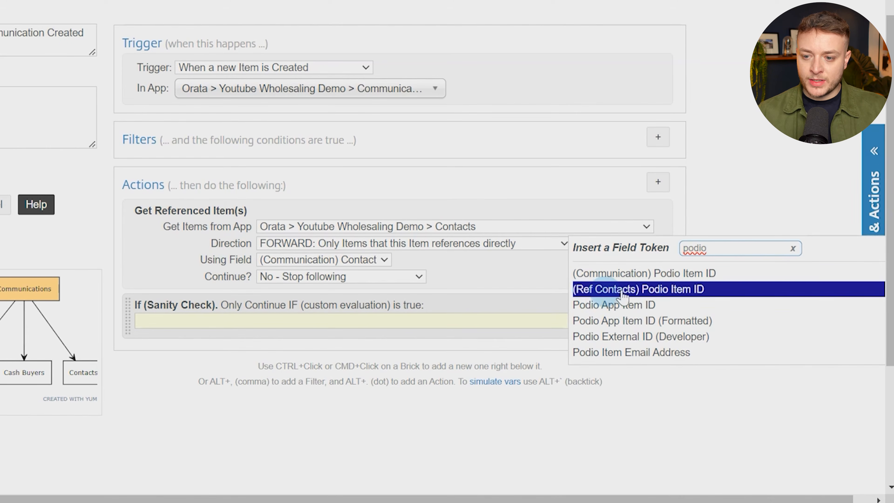
click(738, 290)
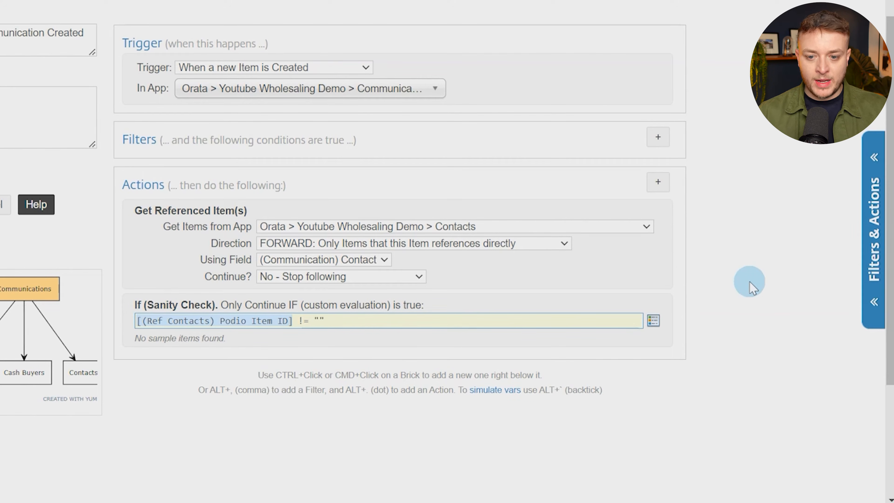
ctrl+click(397, 343)
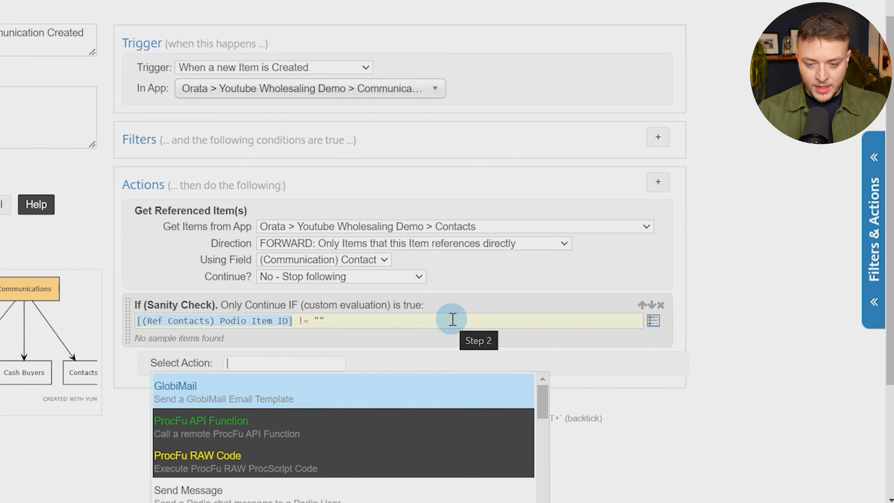
- Add an Update This Communication action on the Contact field, with hook events enabled and Calc value type
text(upda)
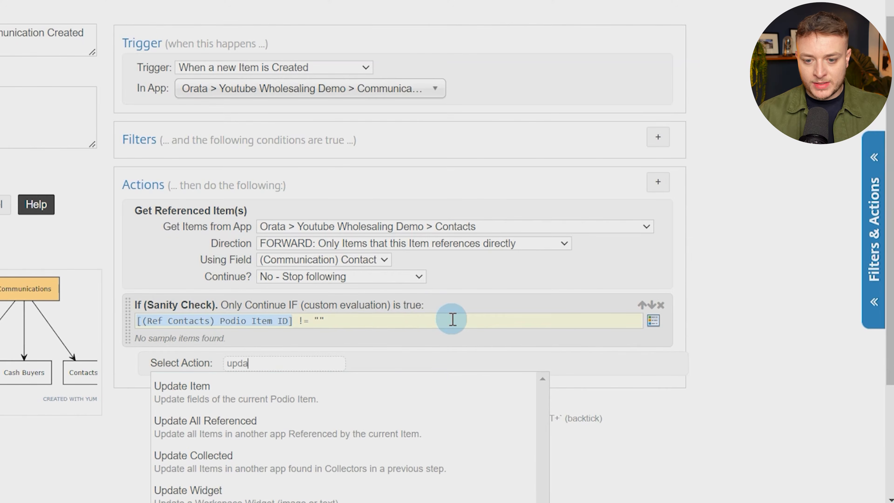
scroll(413, 320, down, 4)
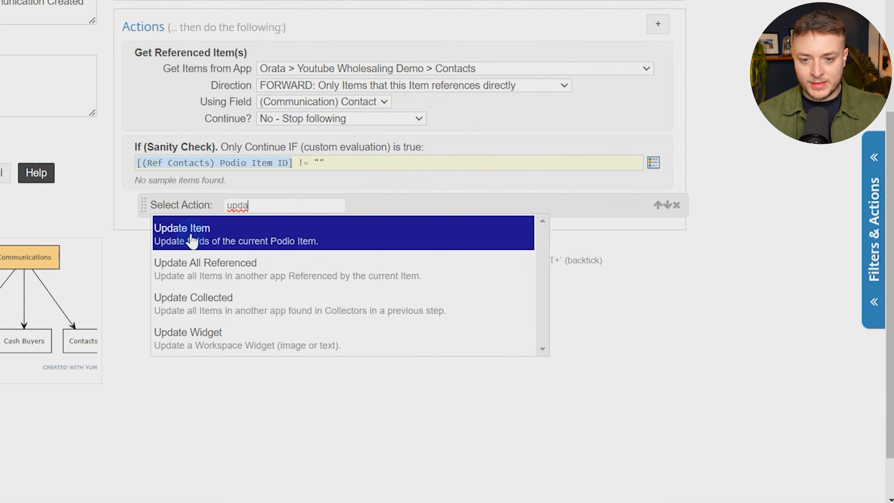
click(192, 241)
click(252, 284)
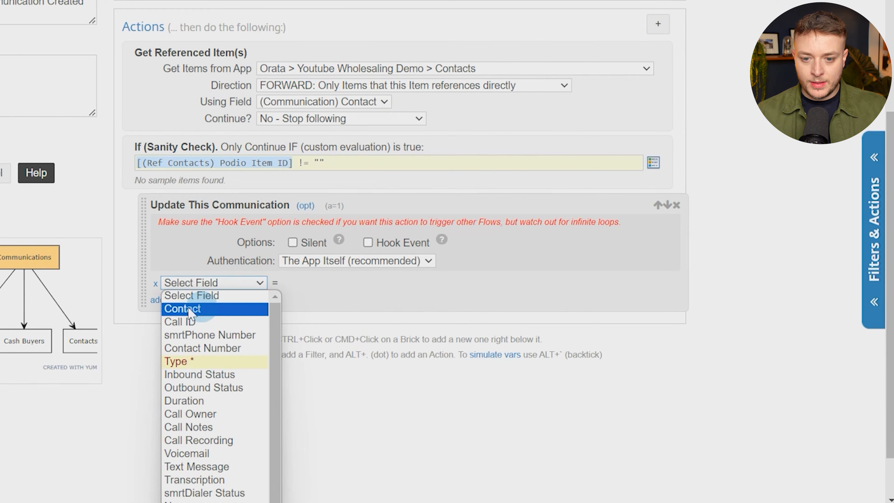
click(214, 315)
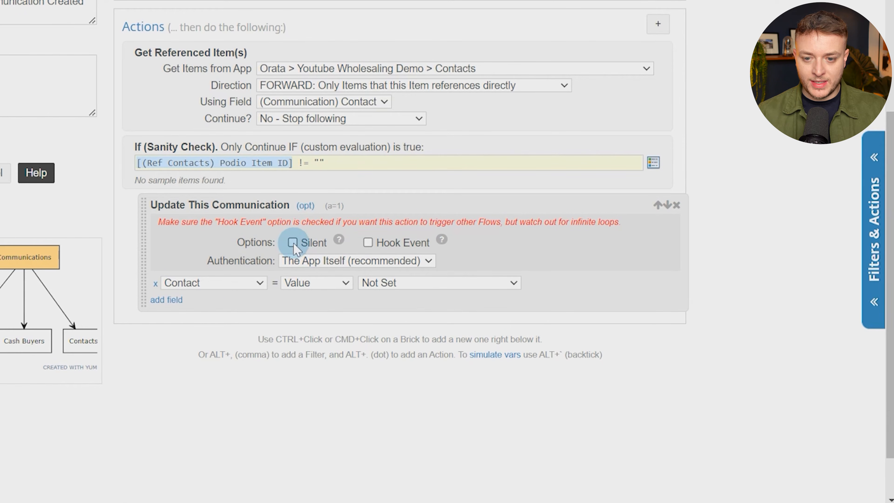
click(367, 242)
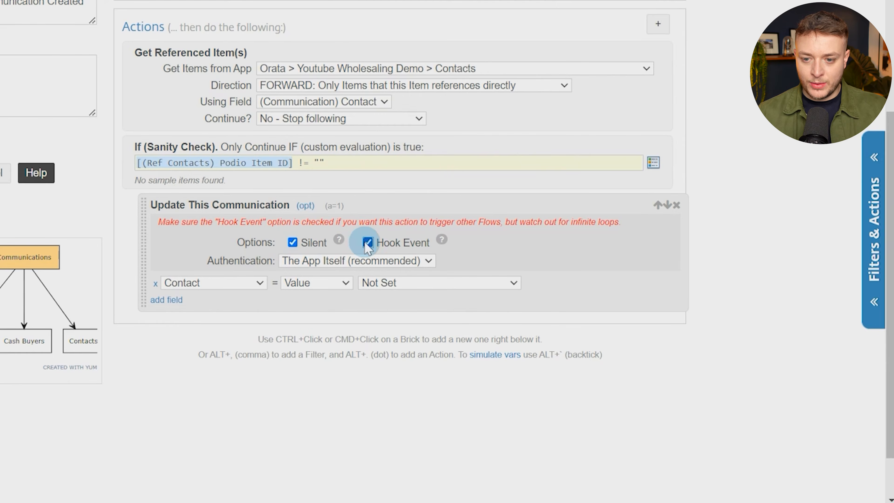
click(307, 283)
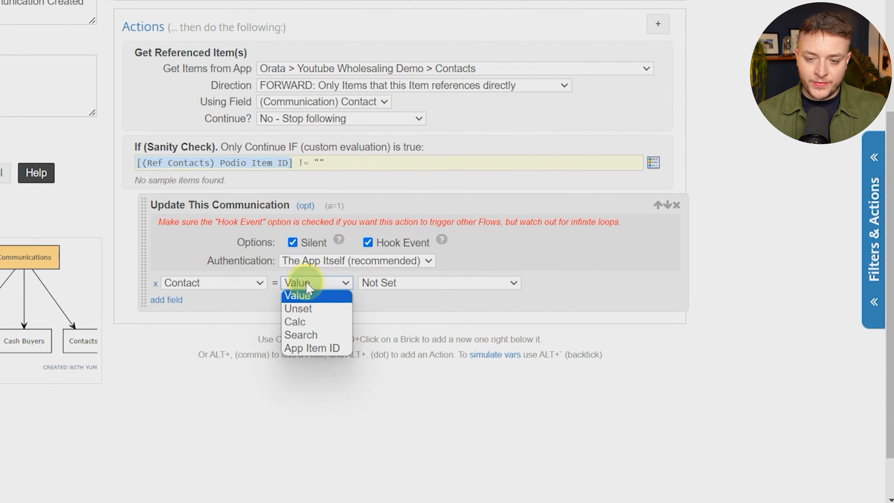
click(314, 322)
- Enter the Calc [(Communication) Contact].",".[(Ref Contacts) Main Contact] for the Contact field
click(387, 283)
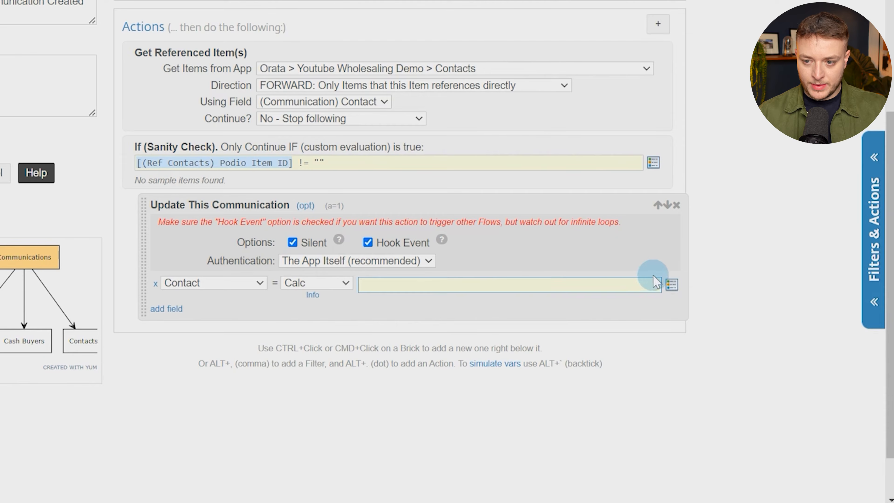
click(672, 285)
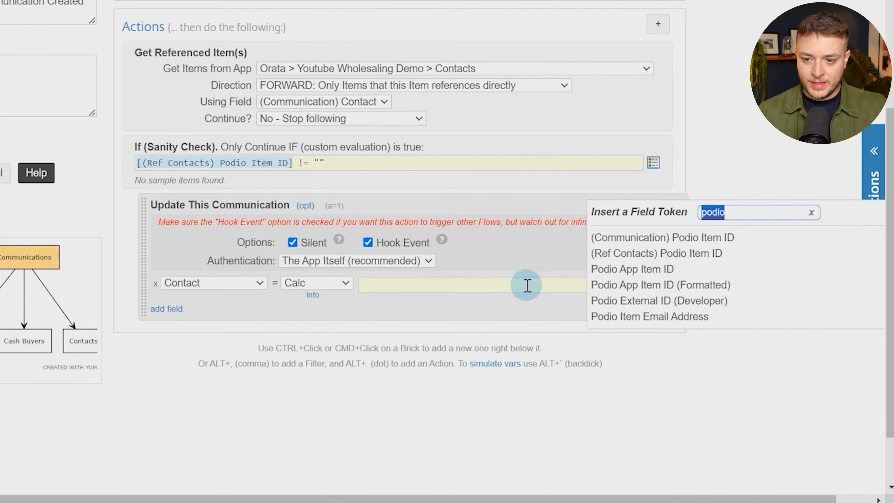
click(546, 283)
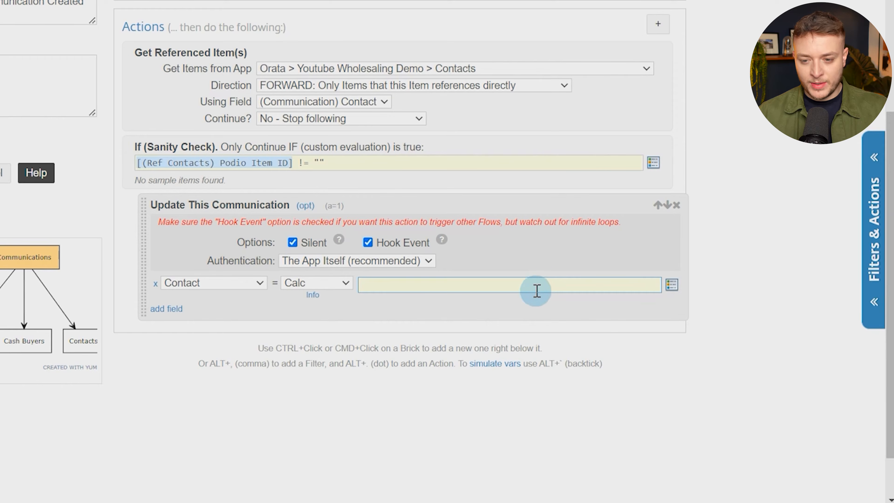
key(alt+t)
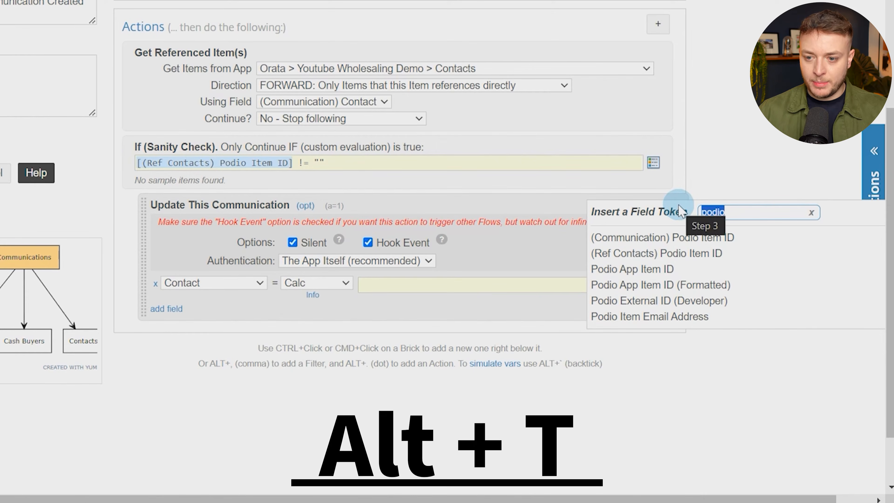
key(BackSpace)
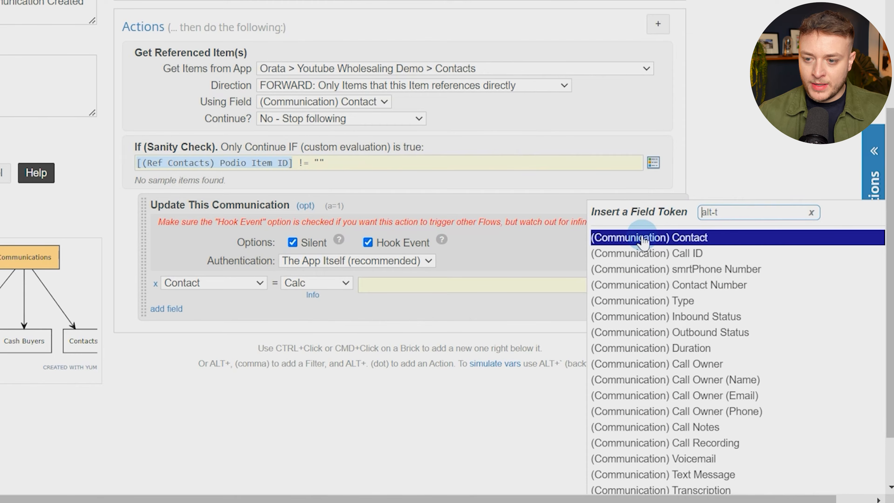
click(706, 242)
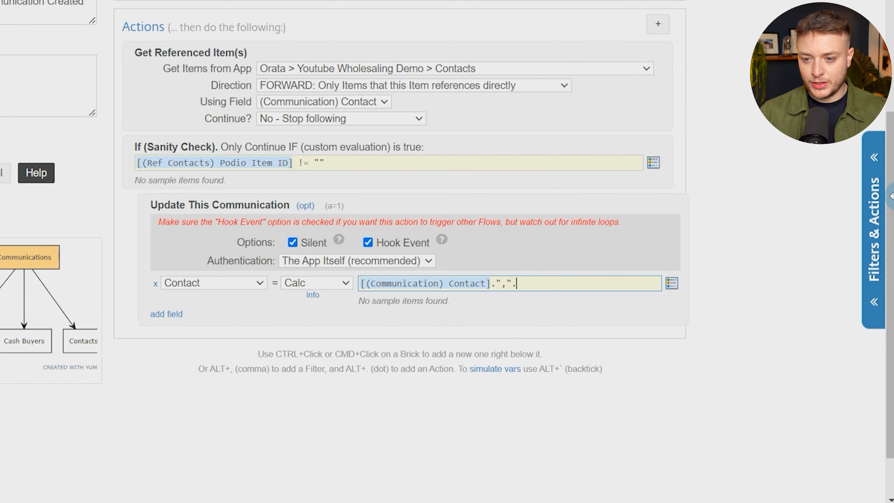
text(.",".)
key(alt+t)
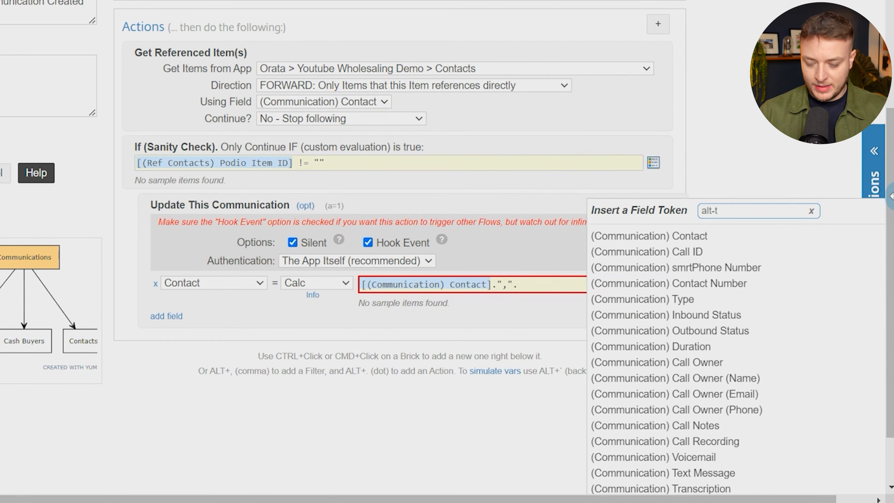
text(main)
click(731, 241)
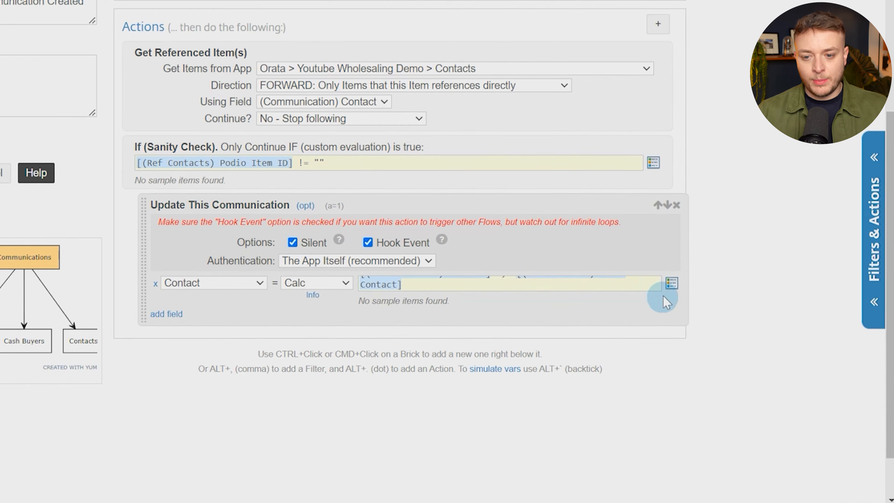
key(Up)
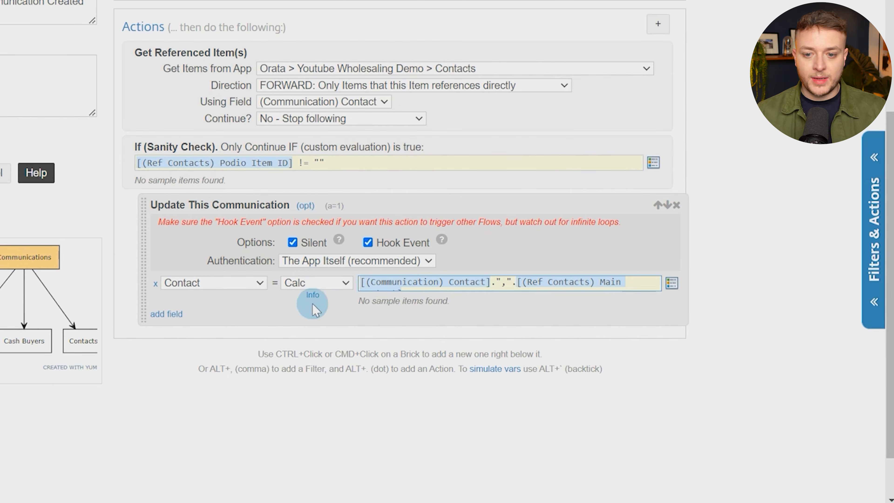
- Add an End If after the Update action to close the sanity check
ctrl+click(331, 318)
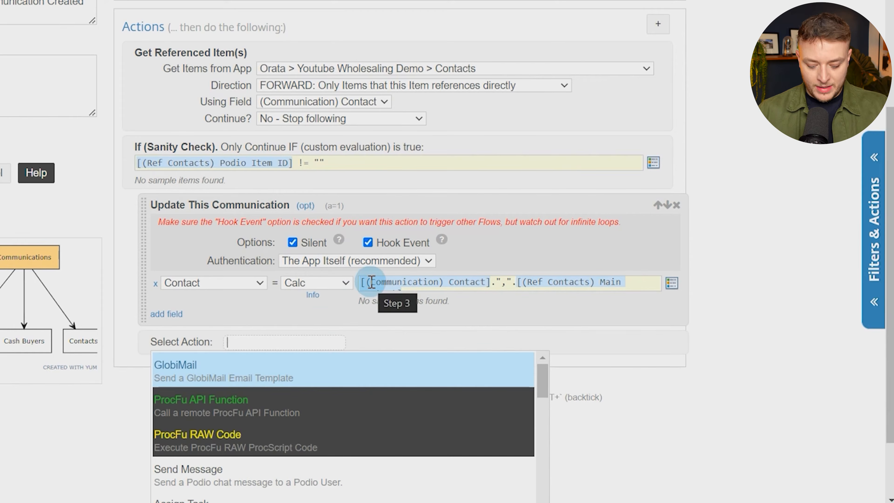
text(end i)
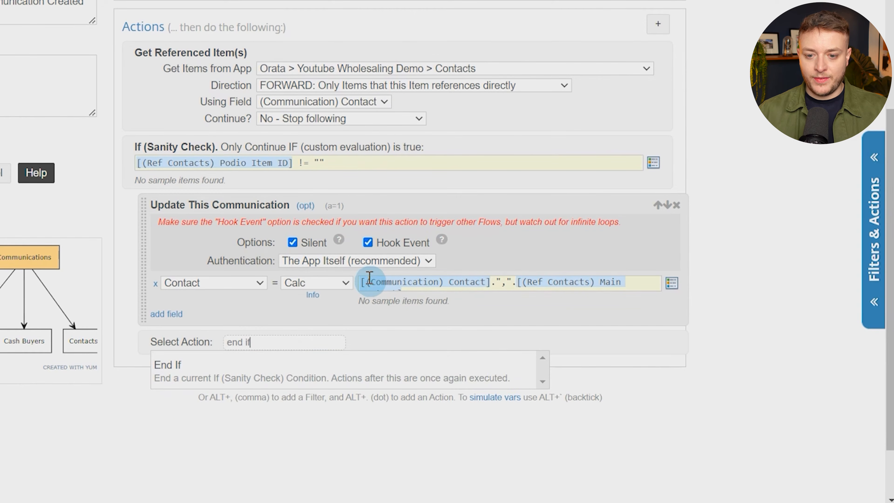
text(f)
click(225, 366)
drag(148, 148, 194, 146)
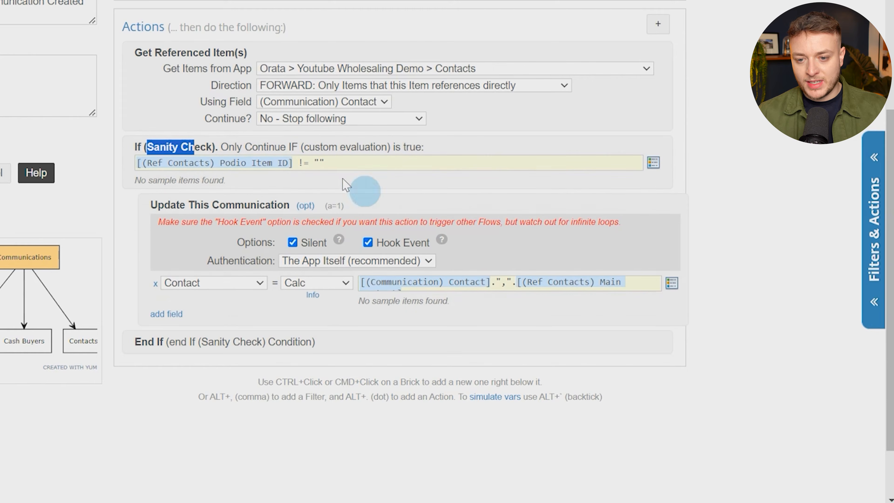
drag(166, 343, 294, 343)
click(360, 344)
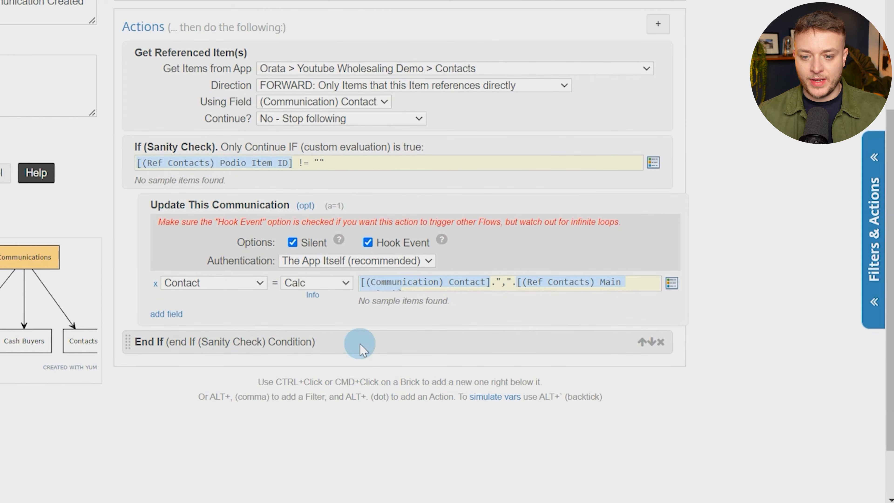
- Add a Create a new Variable step below End If named showDefault
ctrl+click(358, 194)
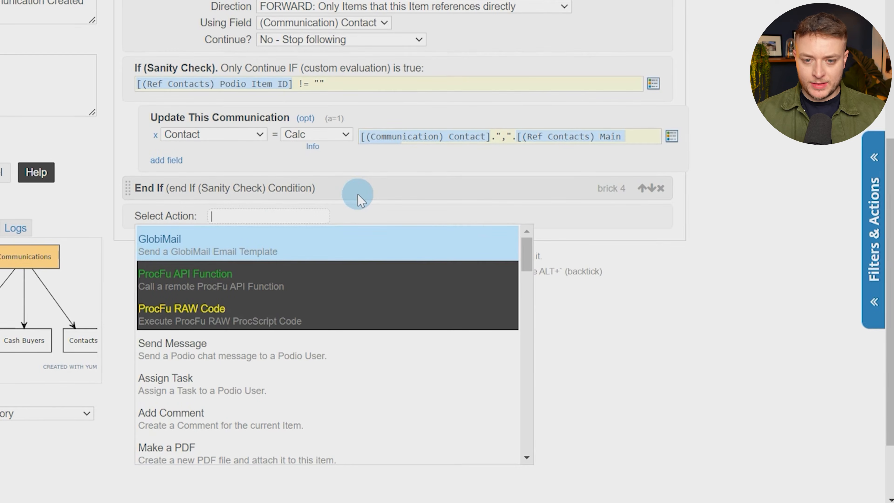
text(var)
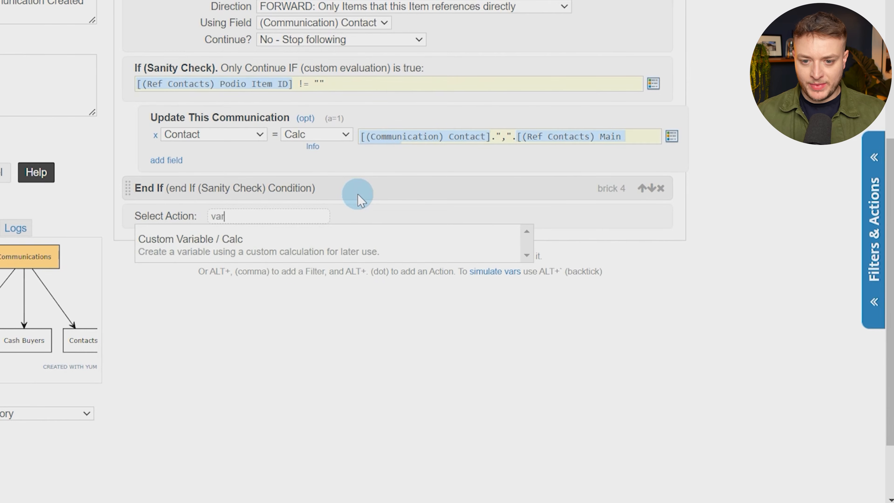
key(Down)
key(Return)
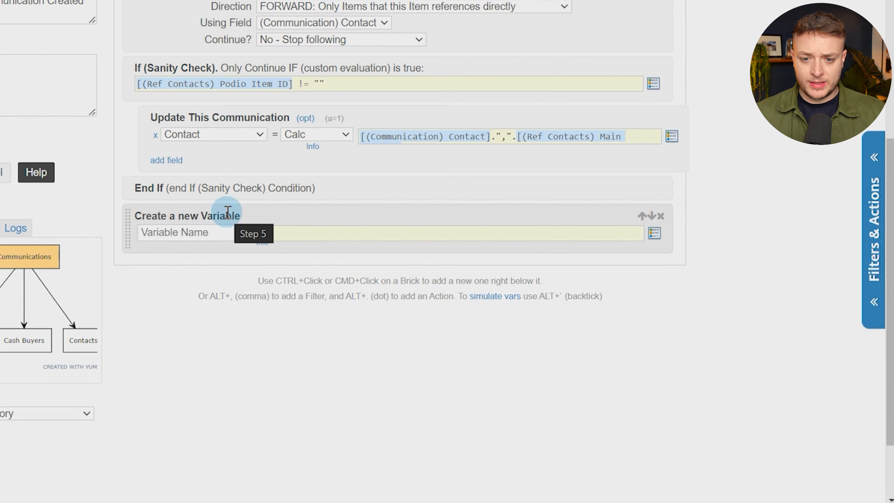
click(219, 235)
text(showDefault)
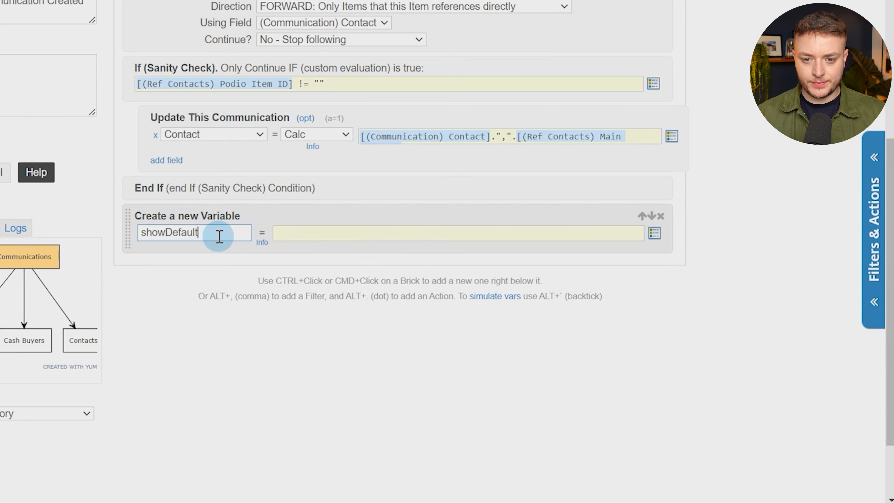
- Copy the showDefault code from the Ultimate SmrtPhone Google Doc and paste it as the variable's value
click(259, 16)
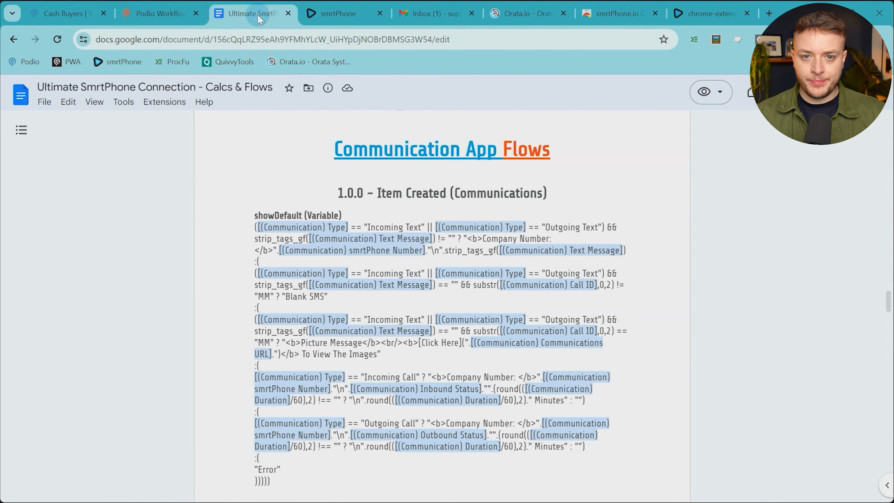
scroll(414, 171, up, 2)
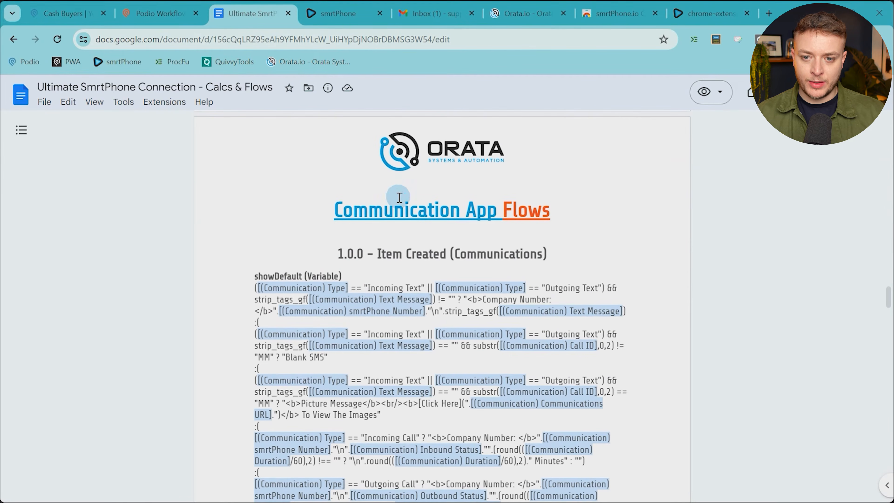
scroll(493, 278, up, 10)
scroll(415, 253, down, 12)
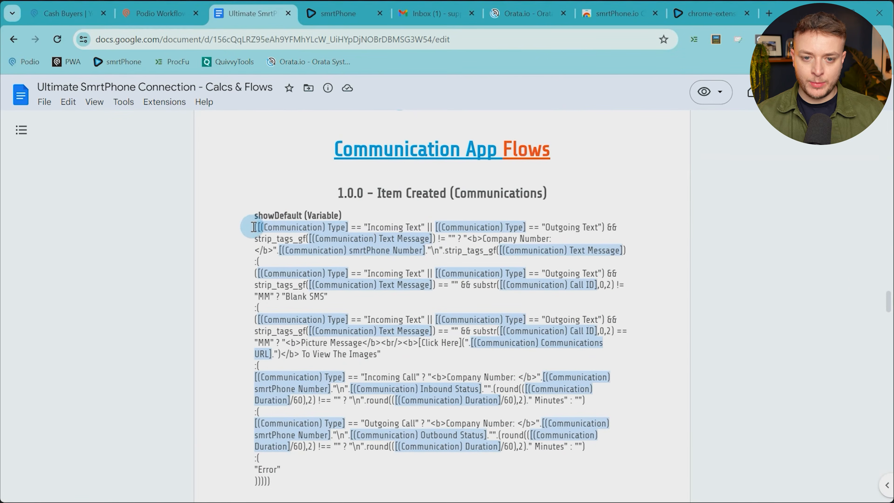
drag(255, 228, 327, 474)
key(ctrl+c)
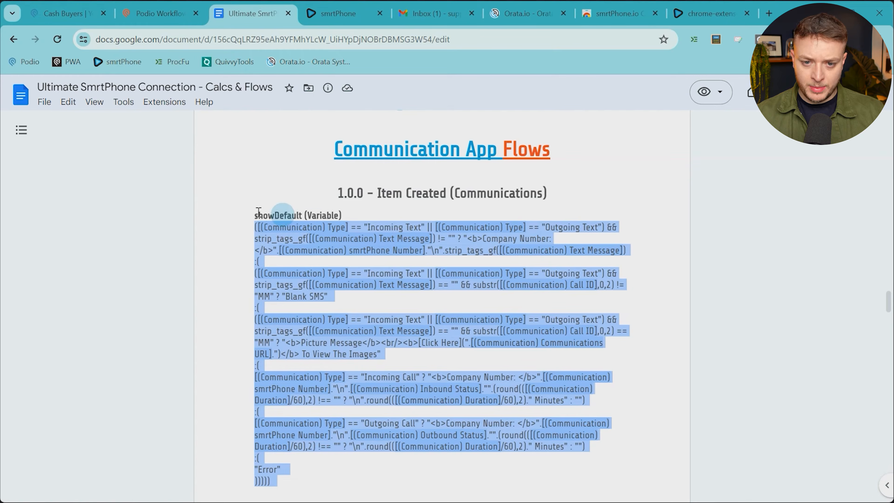
scroll(355, 215, down, 2)
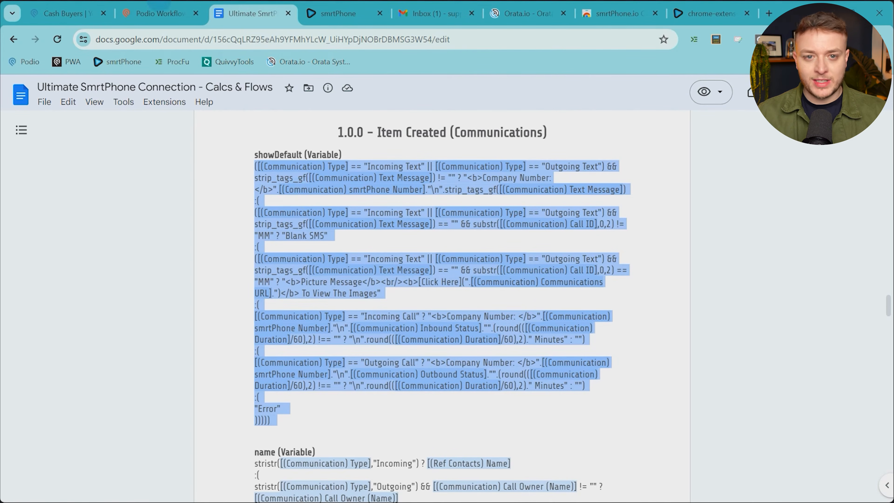
click(152, 15)
key(ctrl+v)
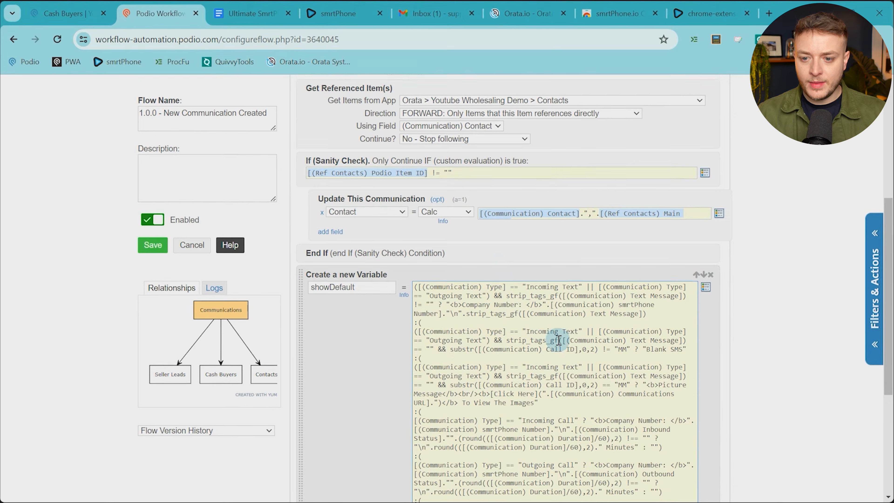
- Replace the plain-text [(Communication) Type] at the formula start with the live (Communication) Type token
scroll(558, 340, down, 2)
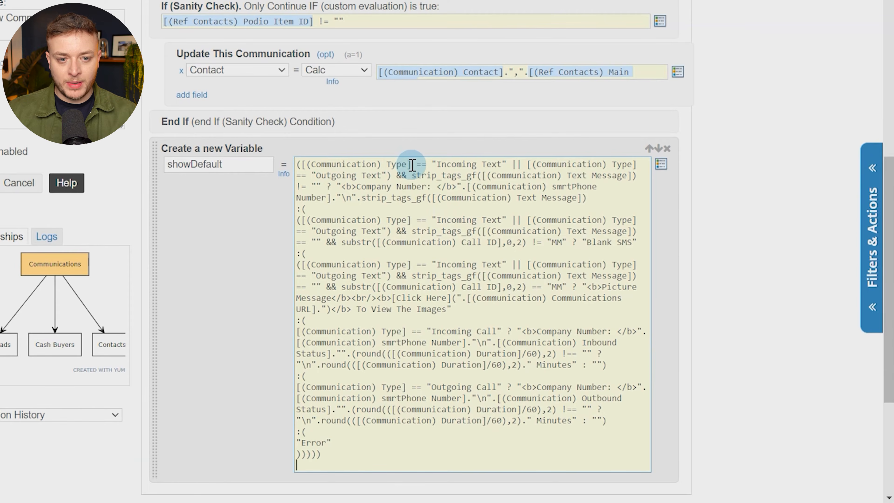
drag(412, 164, 307, 165)
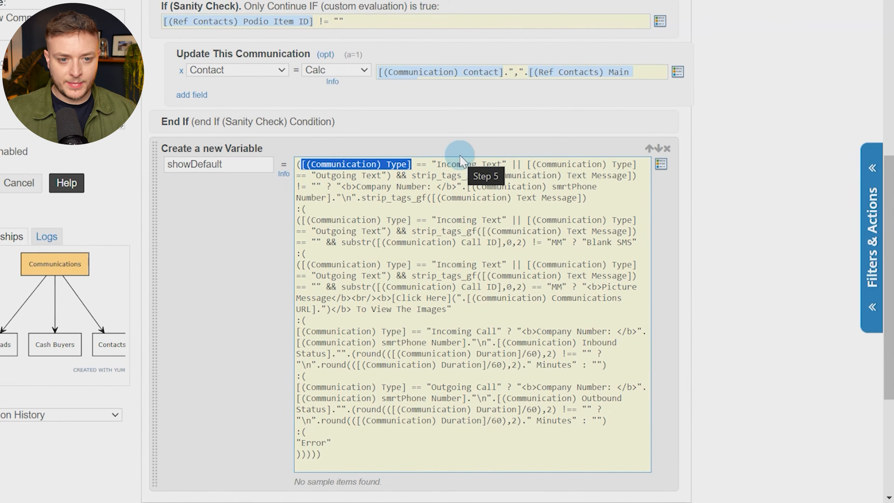
key(BackSpace)
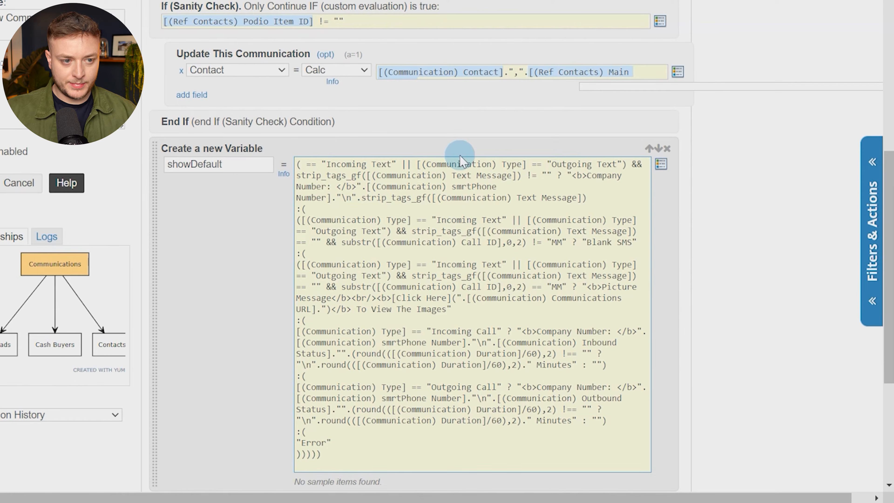
key(alt+t)
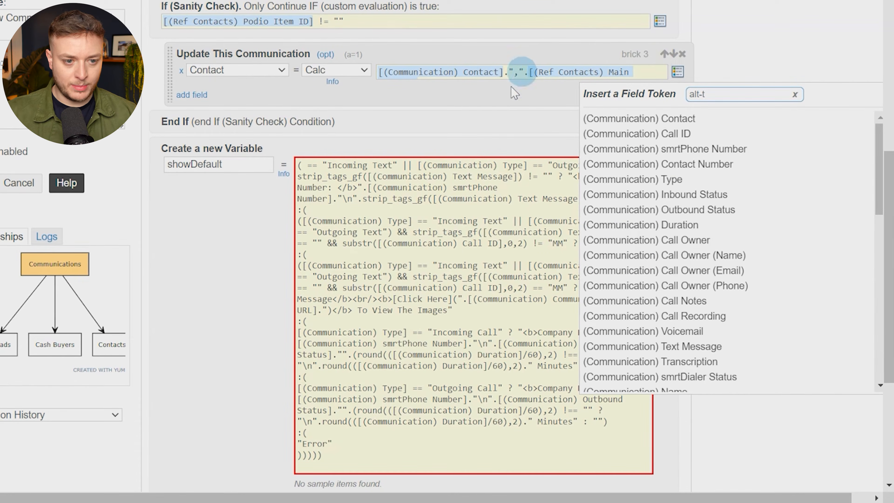
click(302, 166)
click(660, 164)
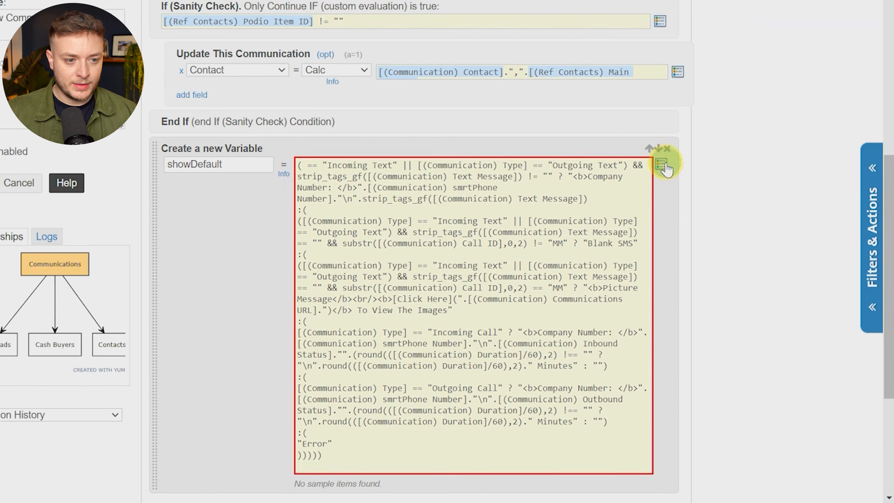
click(714, 95)
text(pe)
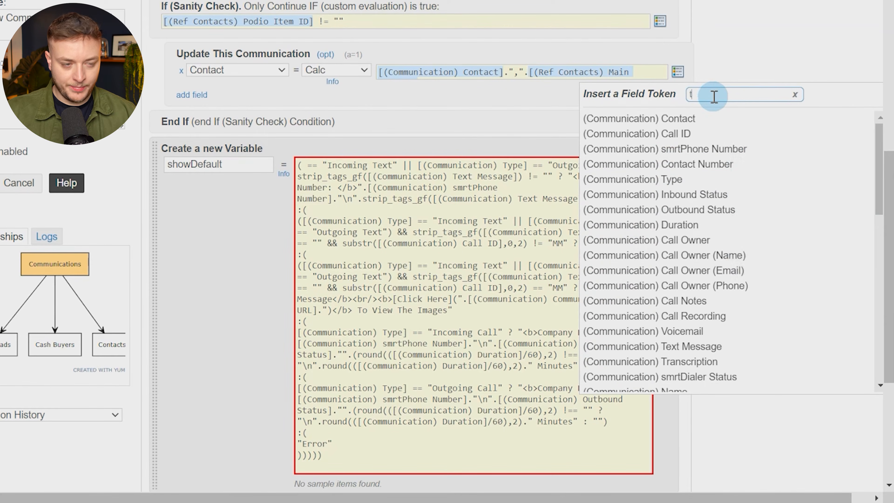
key(BackSpace)
key(BackSpace)
text(t)
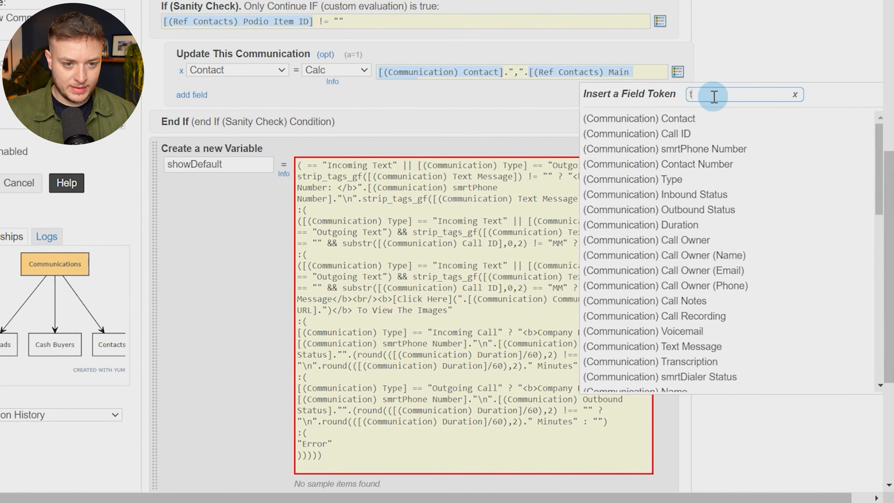
text(ype)
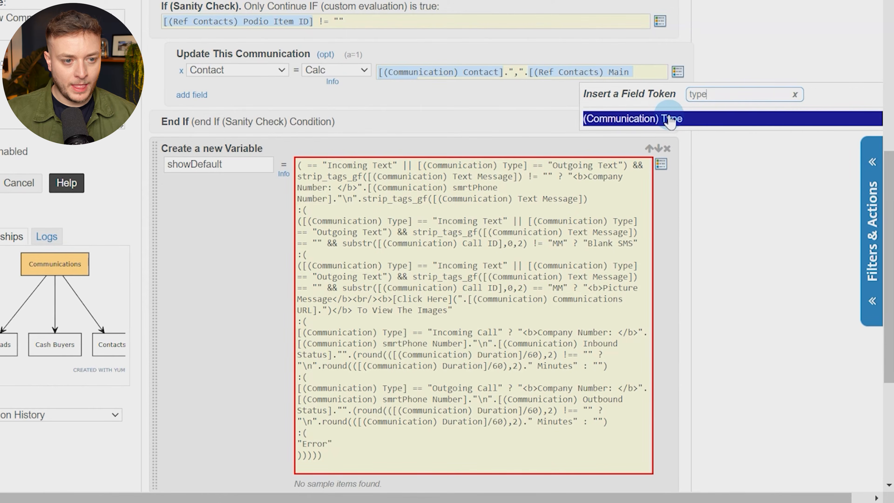
click(655, 119)
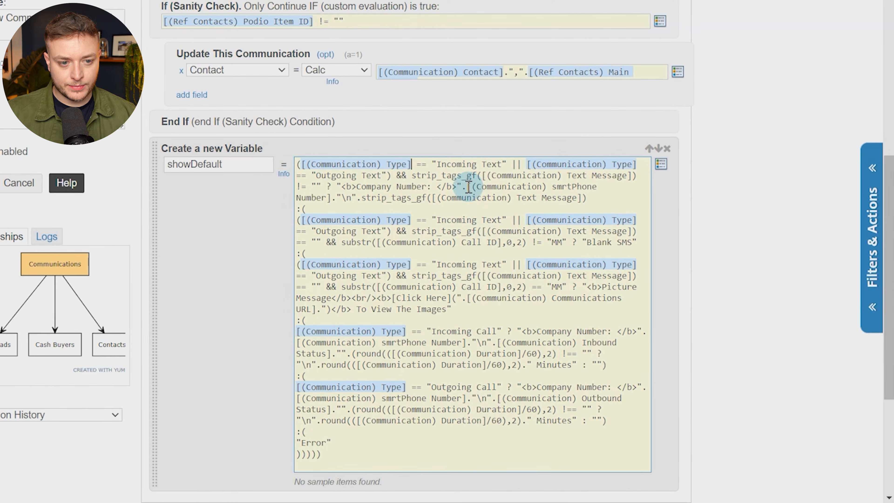
drag(481, 176, 618, 177)
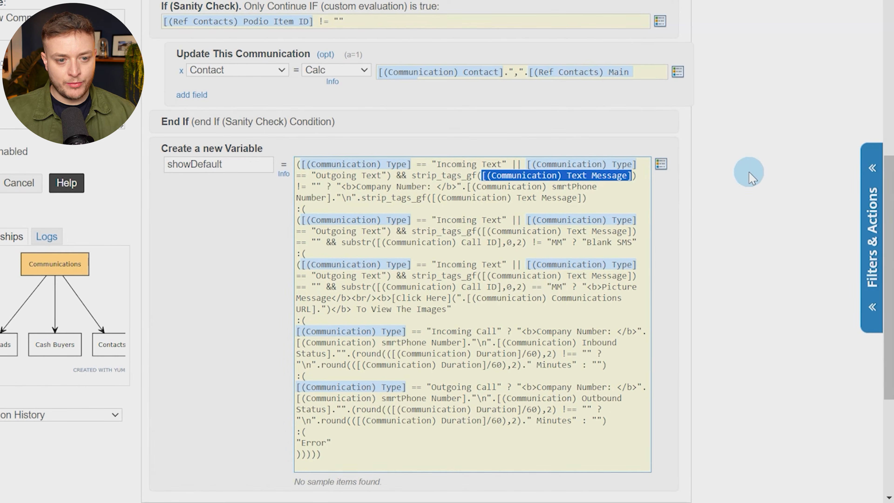
- Swap the plain-text Text Message and smrtPhone Number references for their Communication field tokens
key(BackSpace)
key(@)
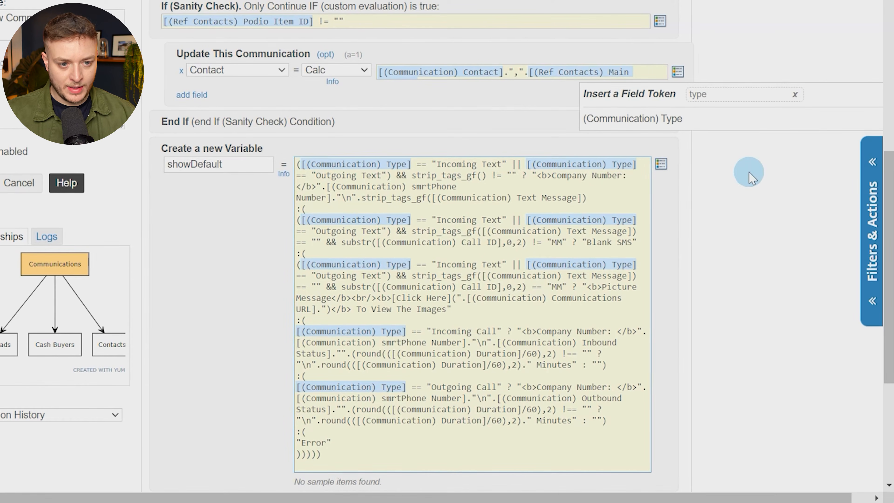
double_click(744, 95)
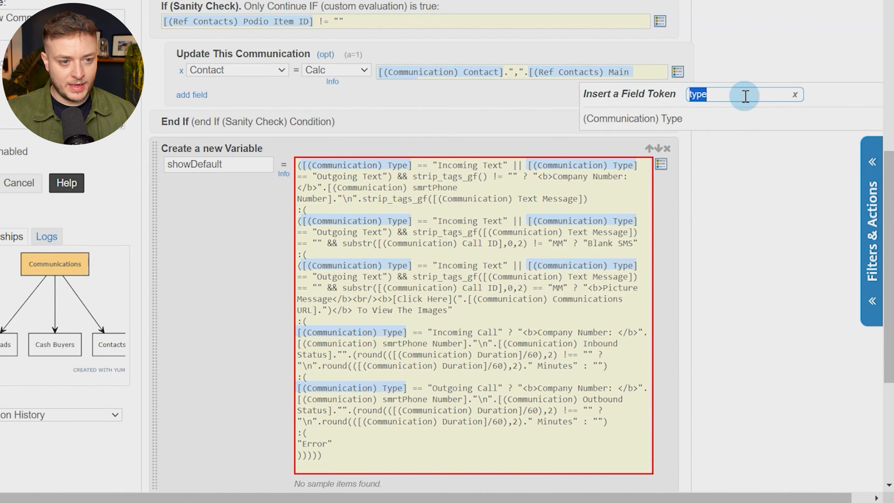
text(text)
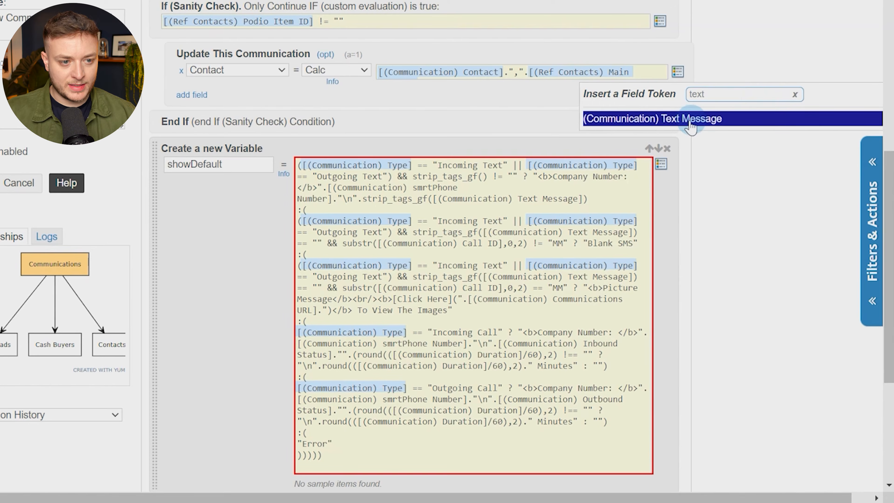
click(690, 127)
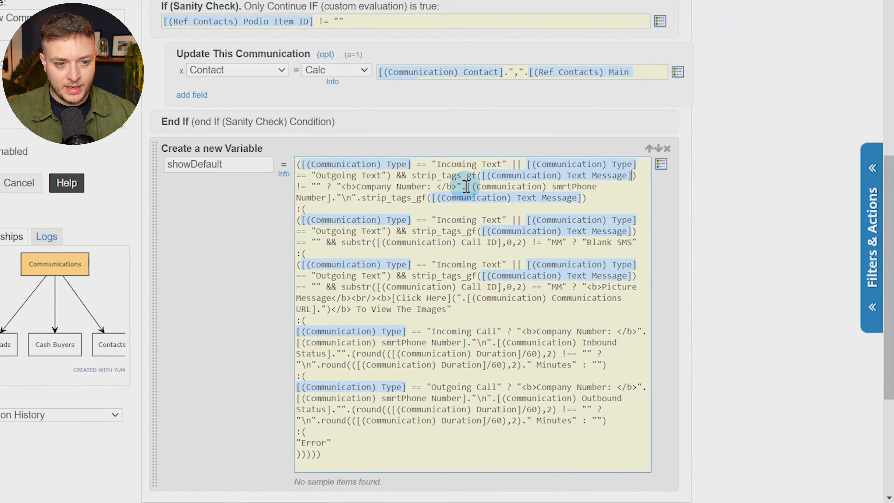
drag(475, 187, 333, 198)
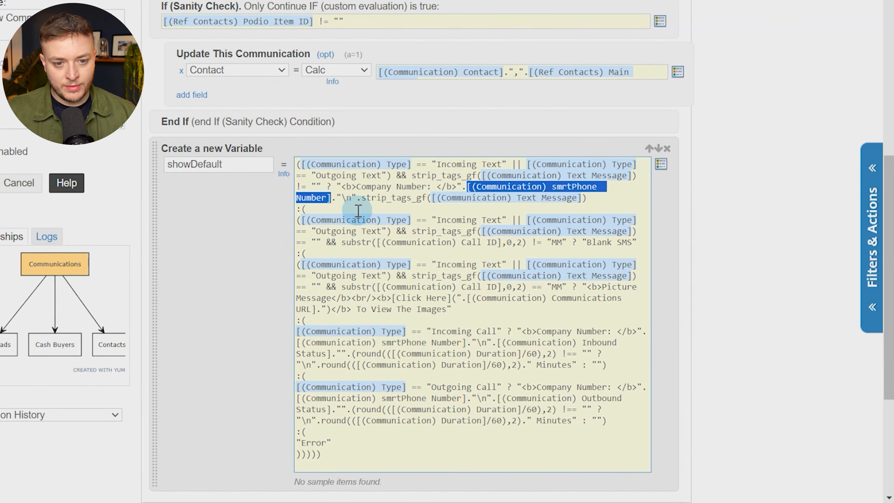
key(BackSpace)
click(653, 179)
text(smt)
key(BackSpace)
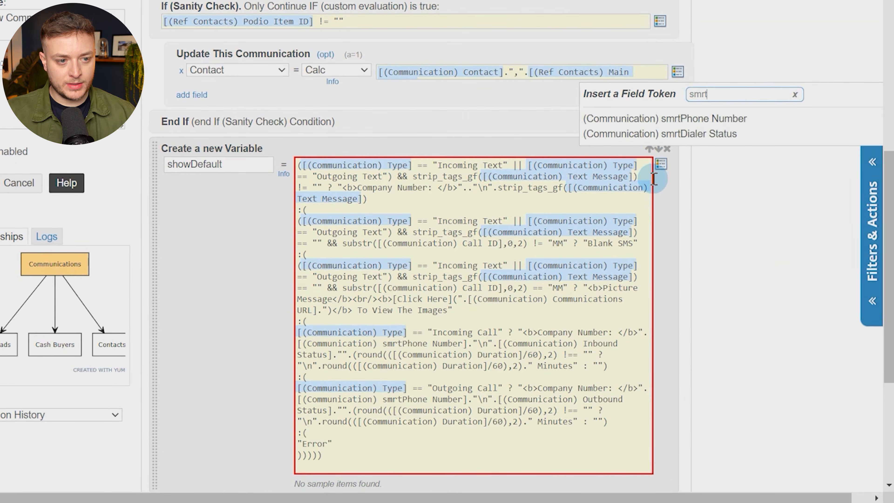
text(rt)
click(683, 121)
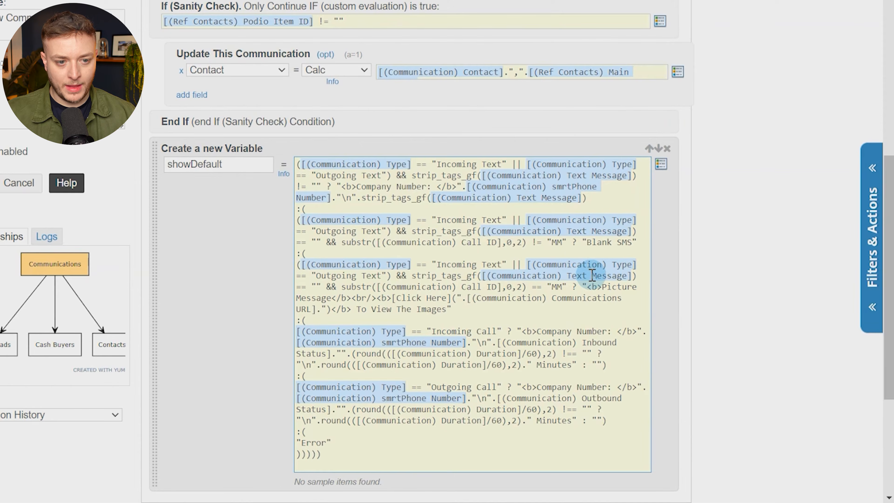
- Swap the plain-text Call ID and Communications URL references for their Communication field tokens
scroll(590, 268, down, 3)
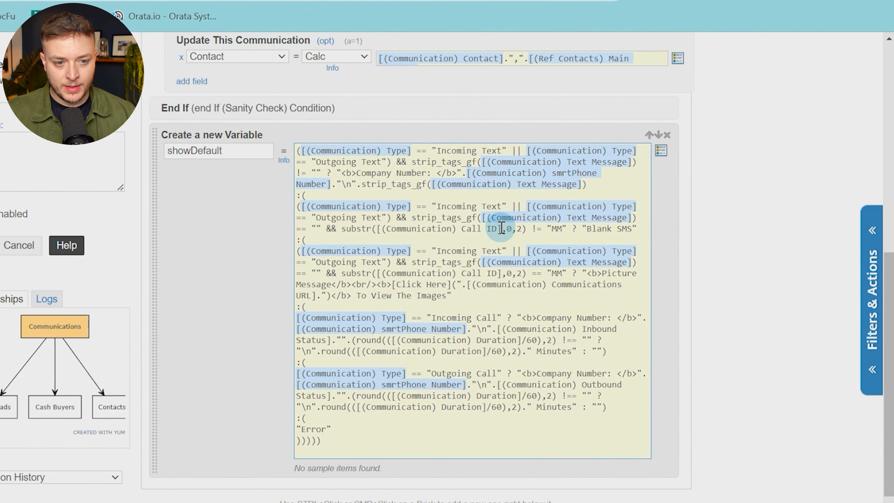
drag(500, 227, 383, 228)
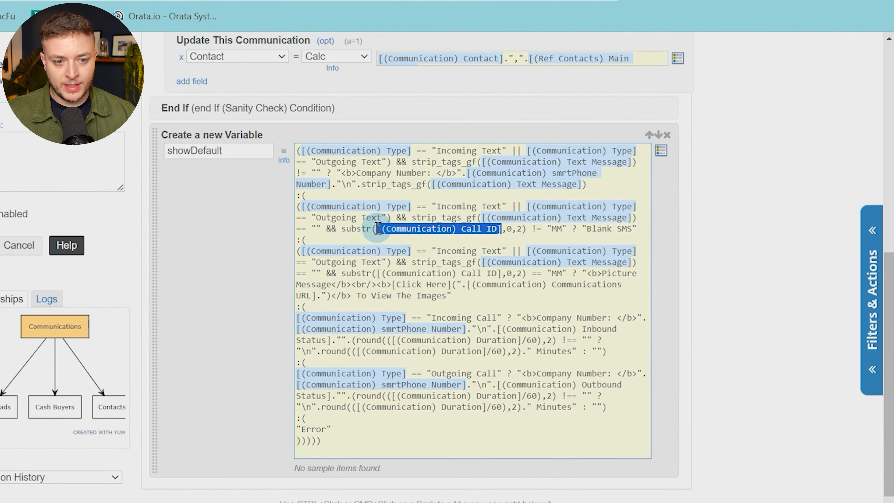
key(BackSpace)
text(@call)
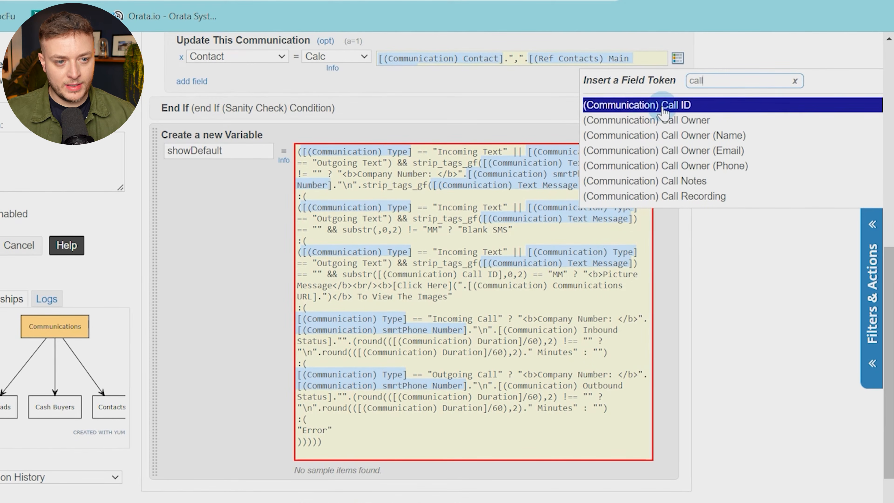
click(654, 105)
drag(474, 283, 316, 296)
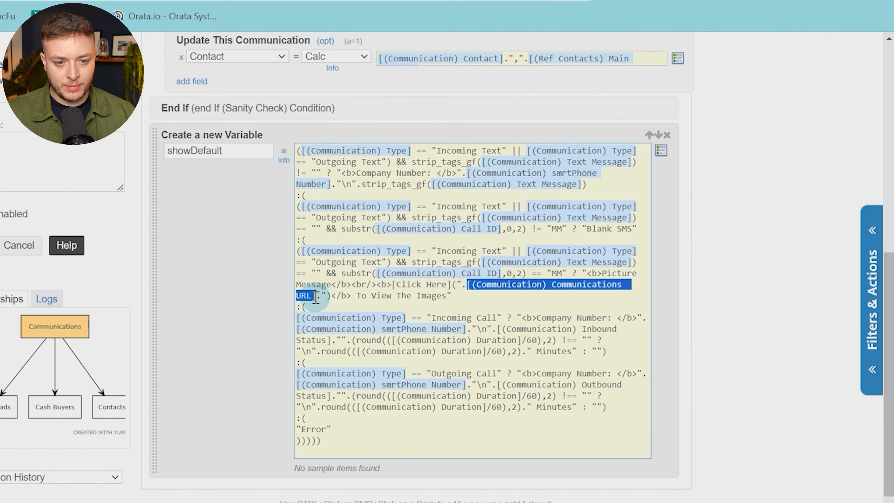
key(BackSpace)
text(@)
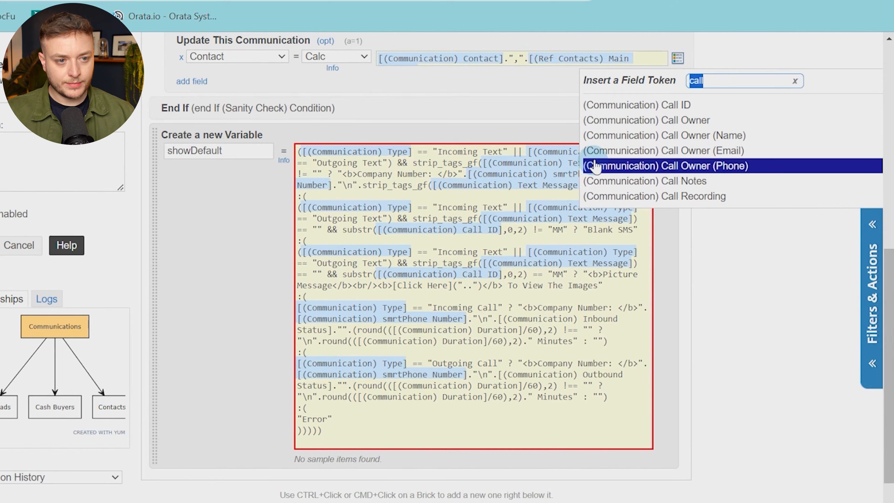
key(BackSpace)
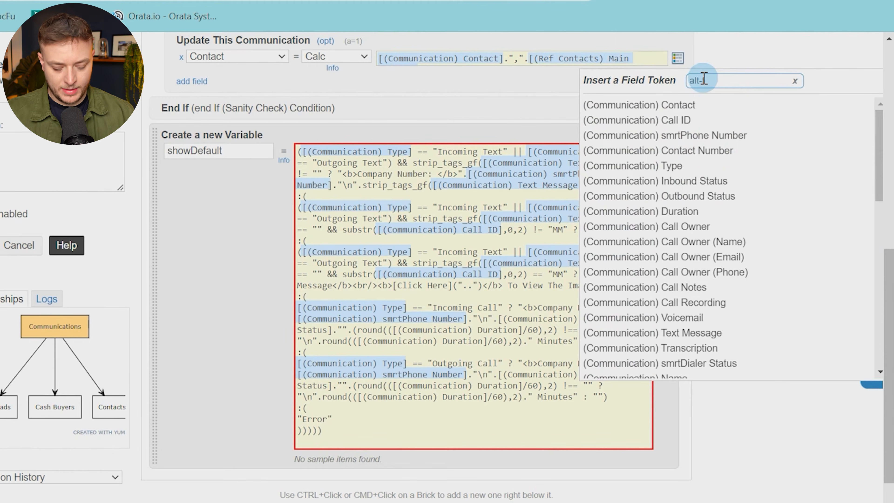
text(con)
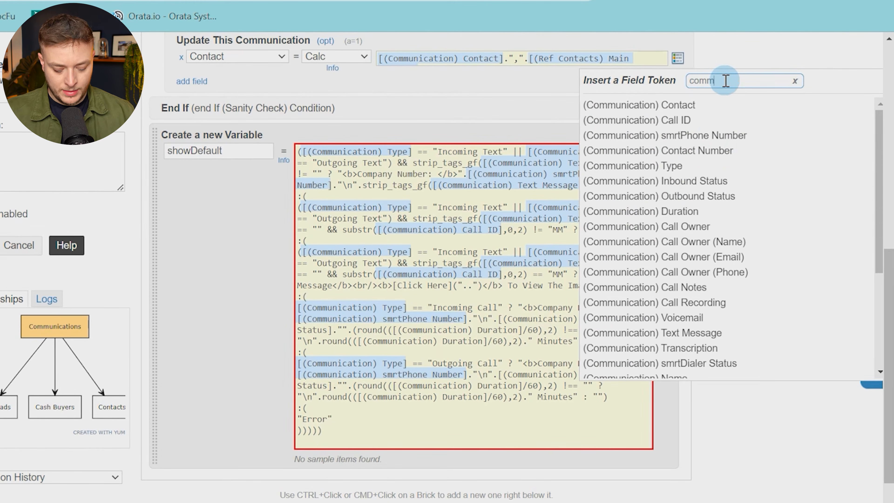
text(munication)
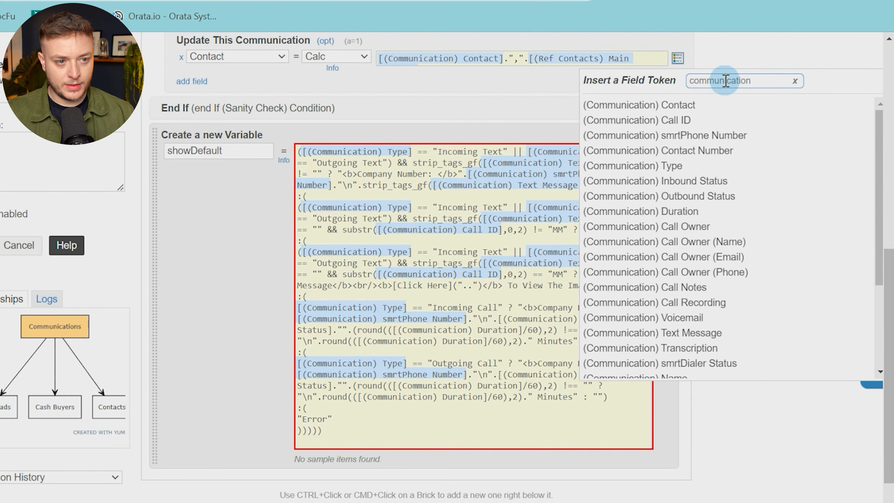
text(s)
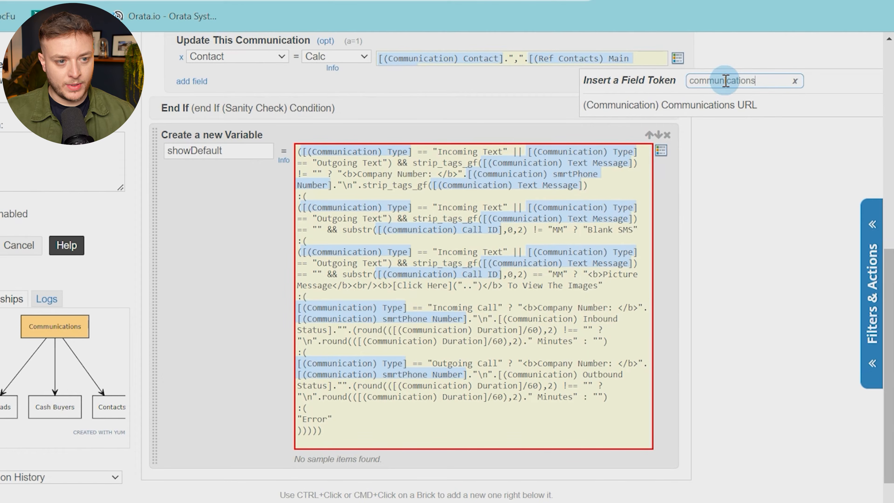
click(744, 105)
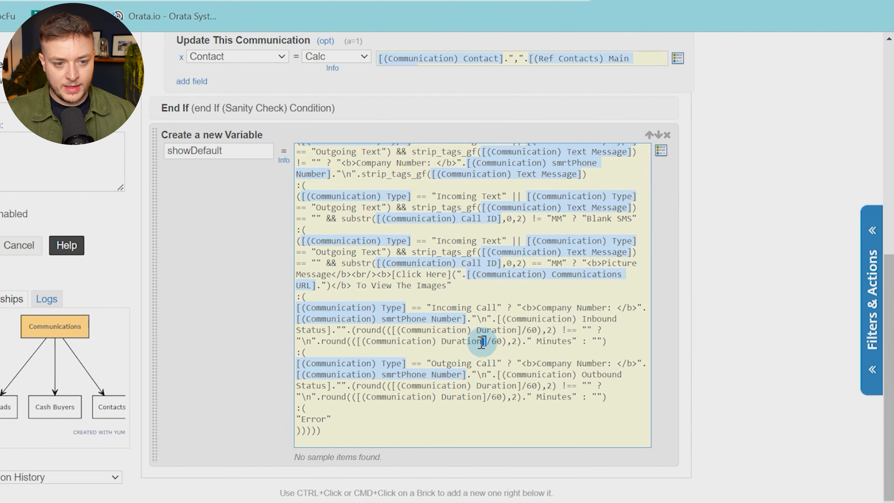
- Replace the Duration, Inbound Status and Outbound Status references with their Communication field tokens
drag(481, 342, 356, 342)
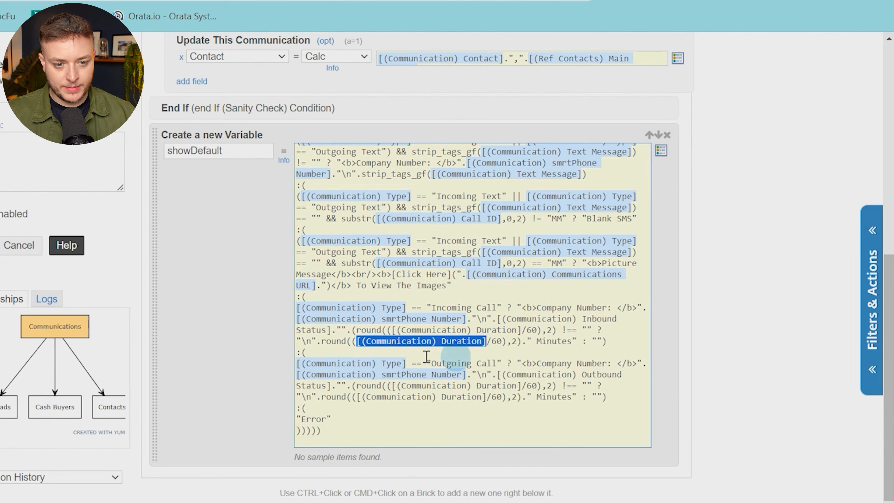
key([)
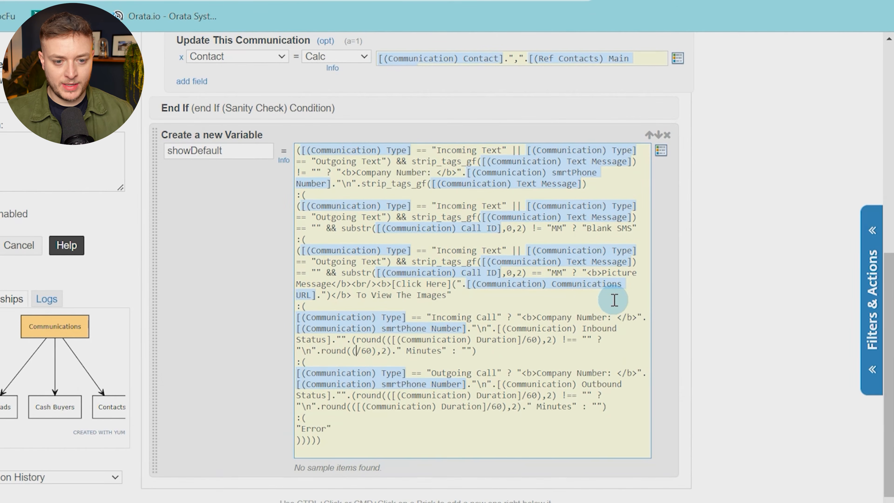
text(dur)
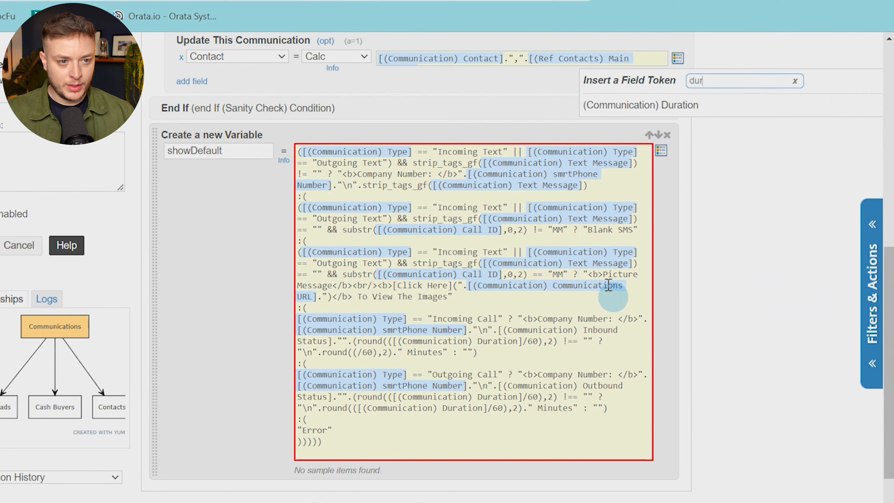
click(671, 107)
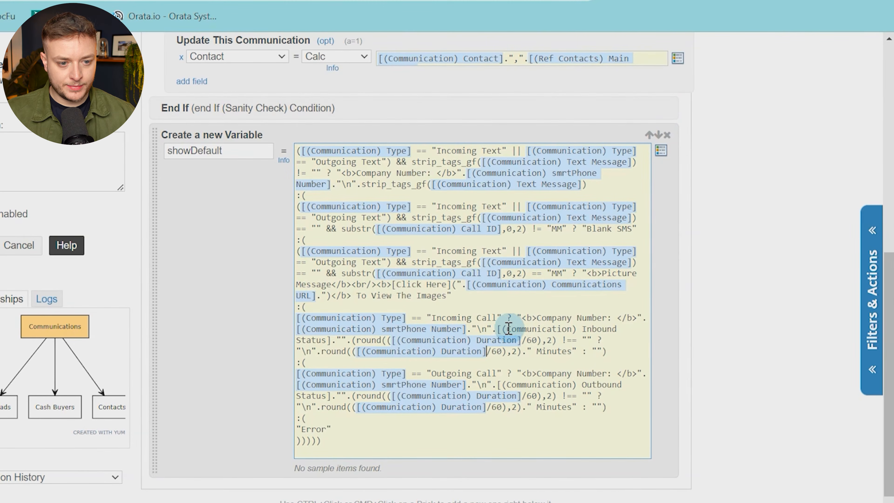
drag(497, 329, 331, 344)
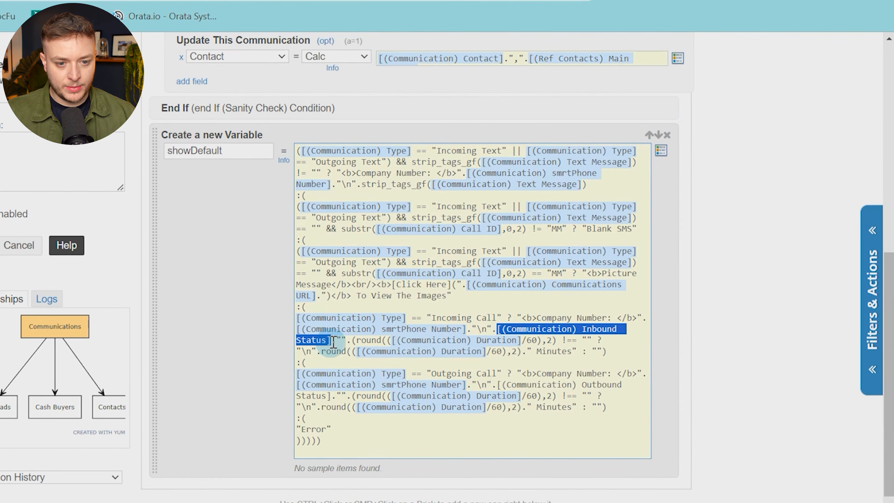
text(@)
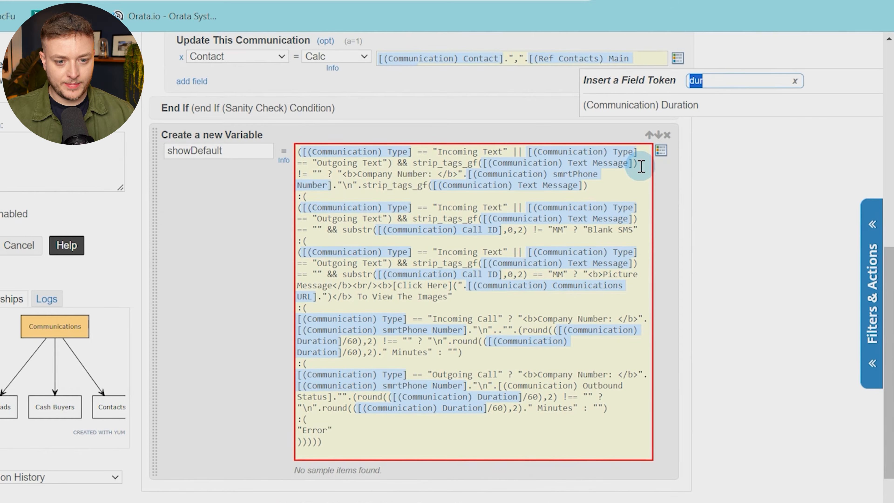
text(inbo)
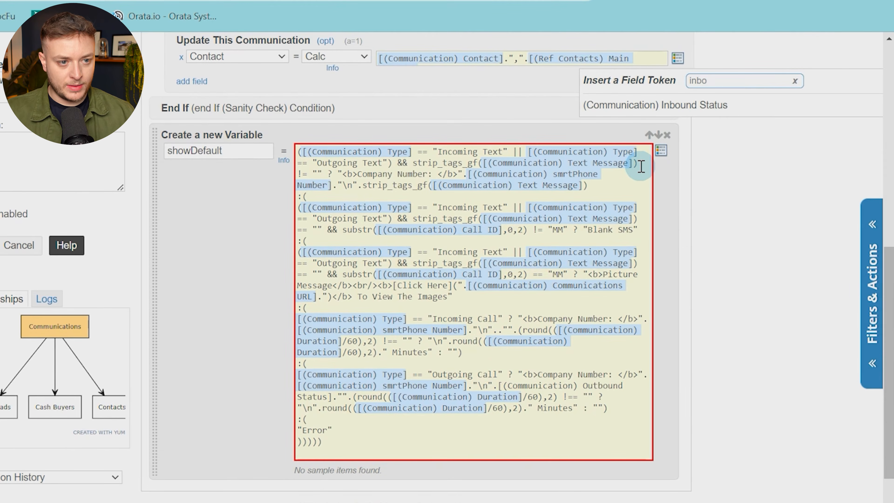
click(653, 106)
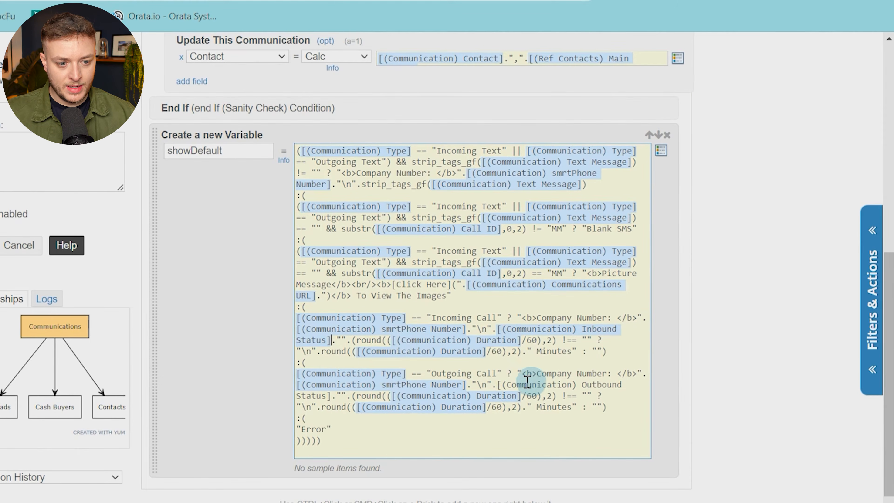
drag(499, 385, 336, 394)
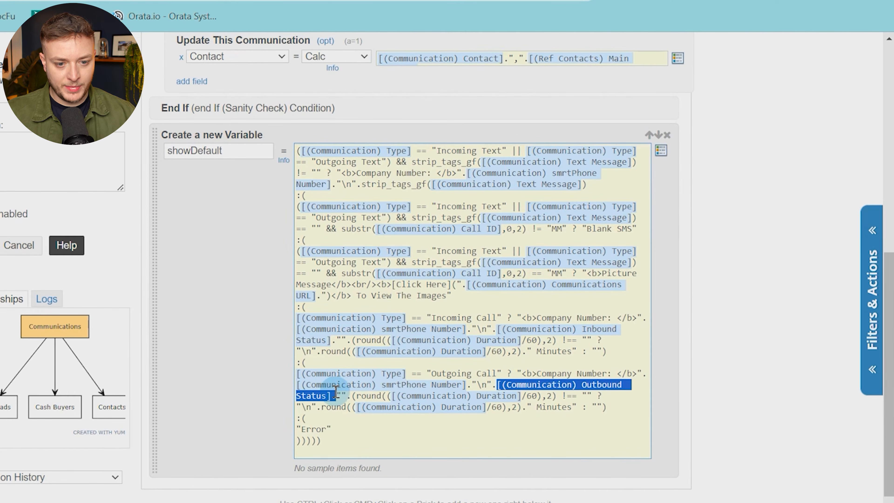
key(BackSpace)
double_click(699, 85)
text(out)
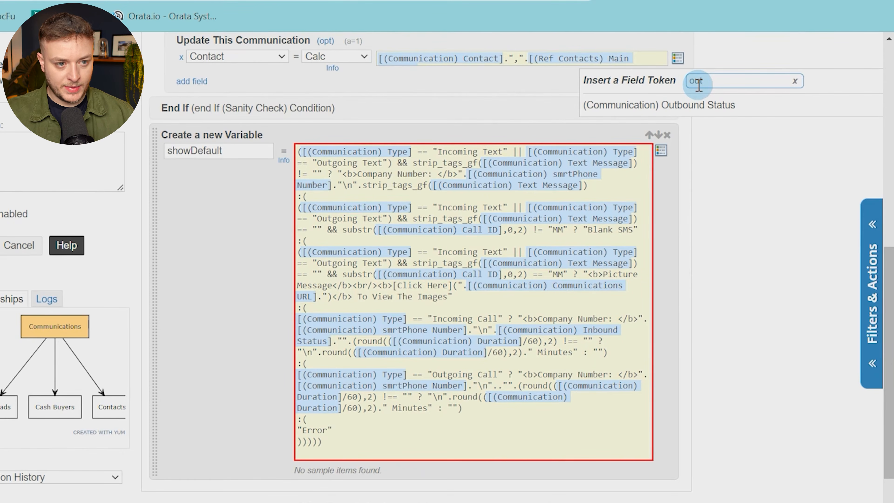
click(714, 105)
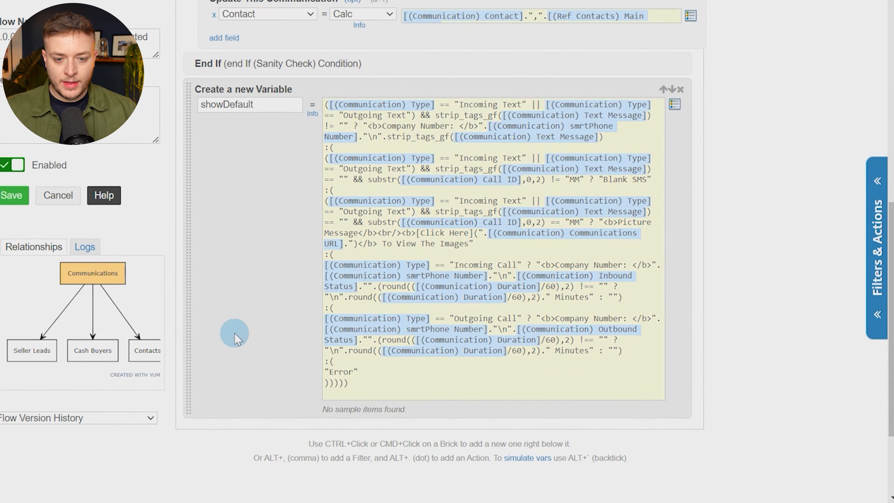
- Add a Custom Variable/Calc step named name and select its formula in the Google Doc
ctrl+click(236, 338)
text(cal)
key(Return)
scroll(423, 296, down, 5)
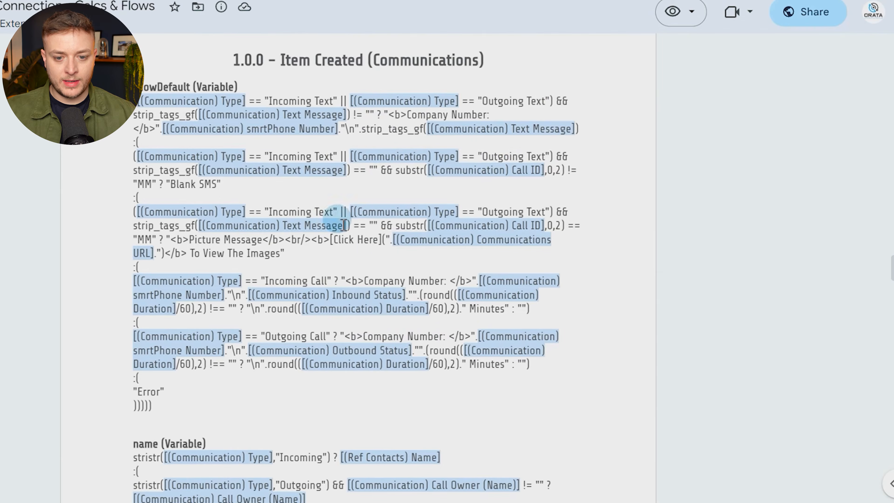
scroll(389, 247, down, 6)
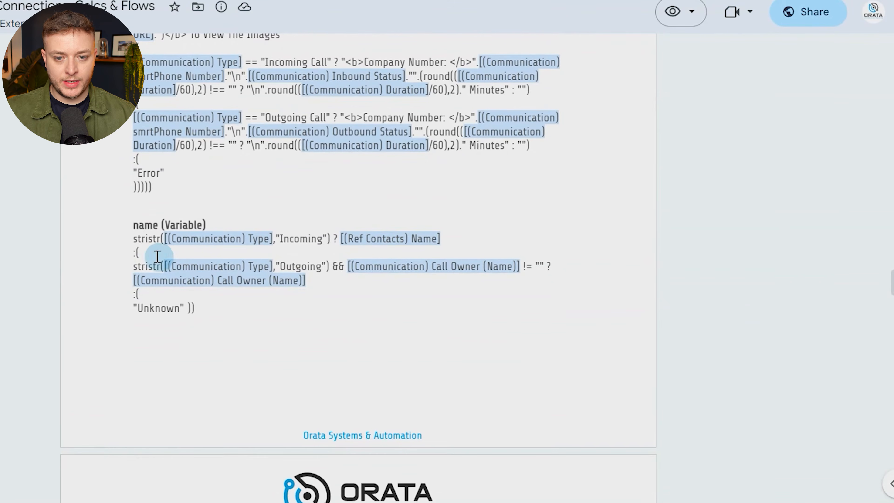
drag(133, 236, 194, 308)
key(ctrl+c)
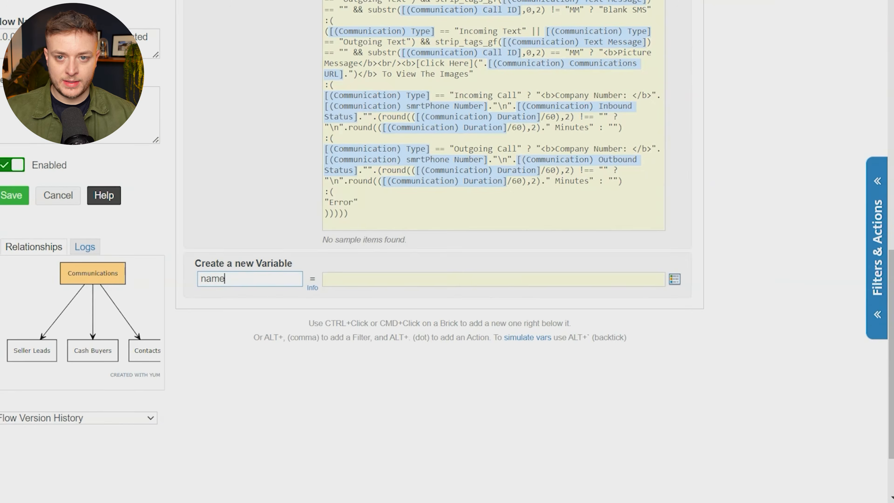
click(393, 282)
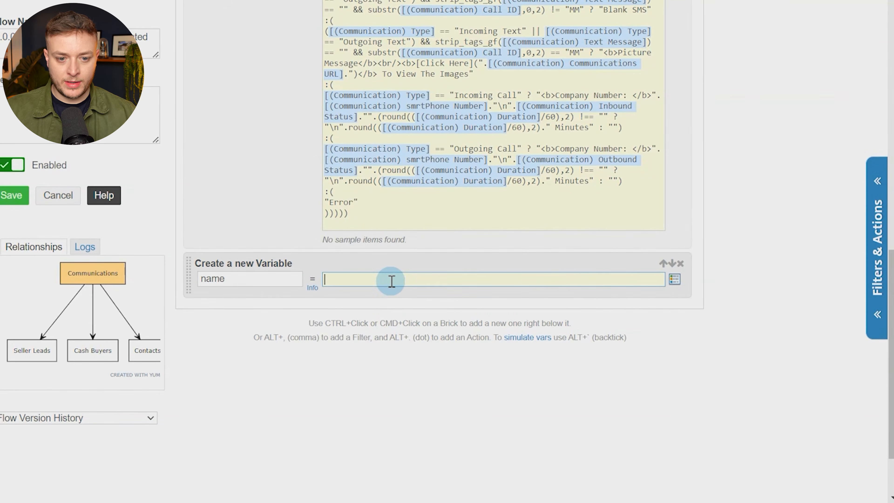
- Paste the name formula and swap its plain Ref Contacts Name and Call Owner (Name) text for real tokens
key(ctrl+v)
drag(407, 278, 446, 282)
drag(397, 148, 421, 149)
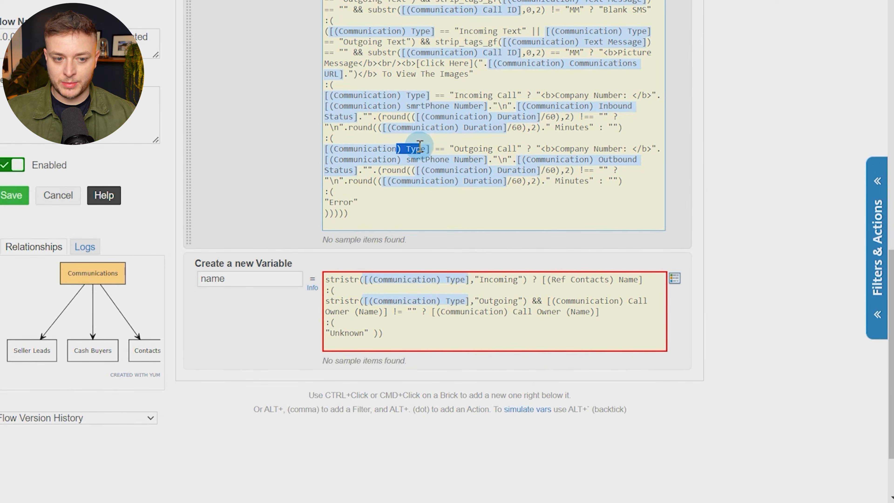
click(540, 282)
drag(541, 279, 770, 268)
text([)
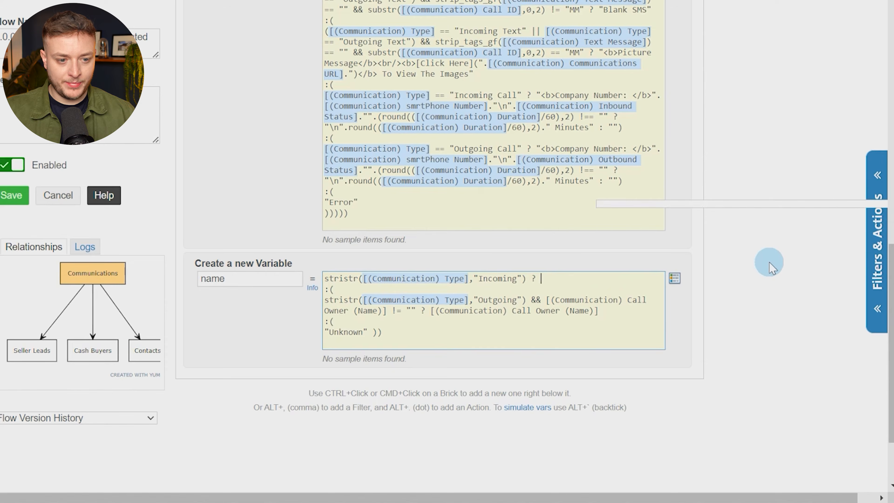
text(name)
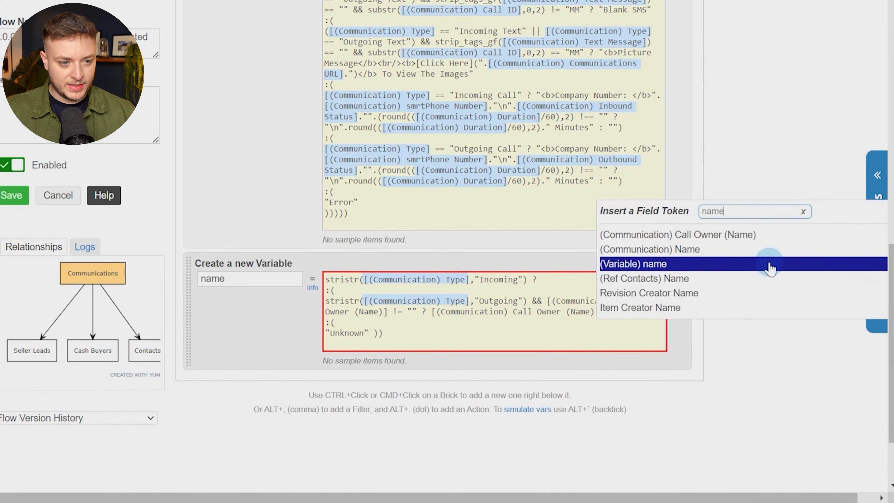
click(680, 279)
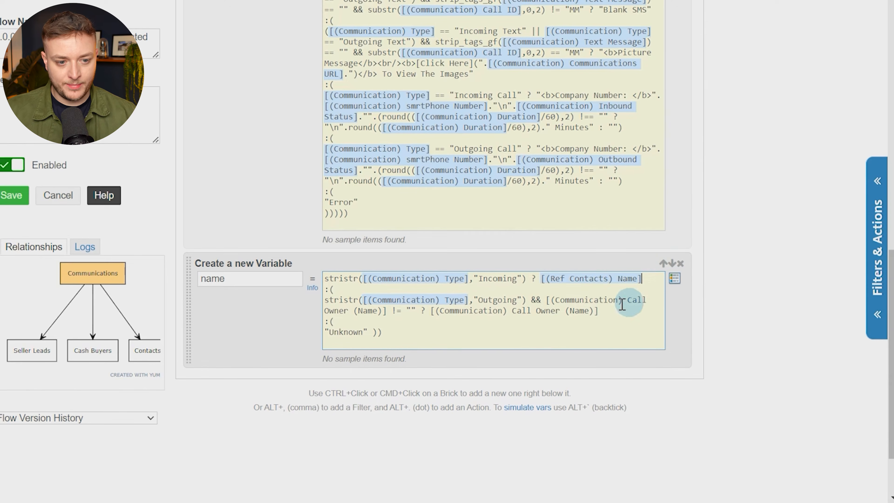
drag(547, 301, 388, 310)
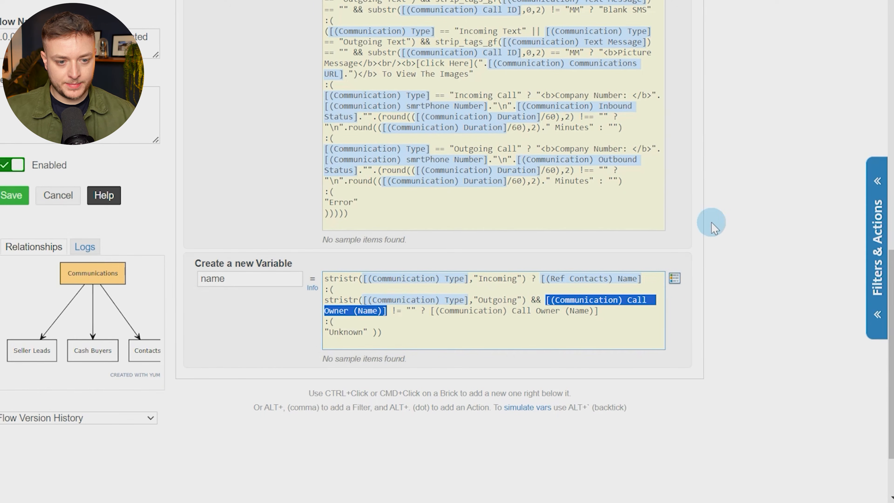
text(@)
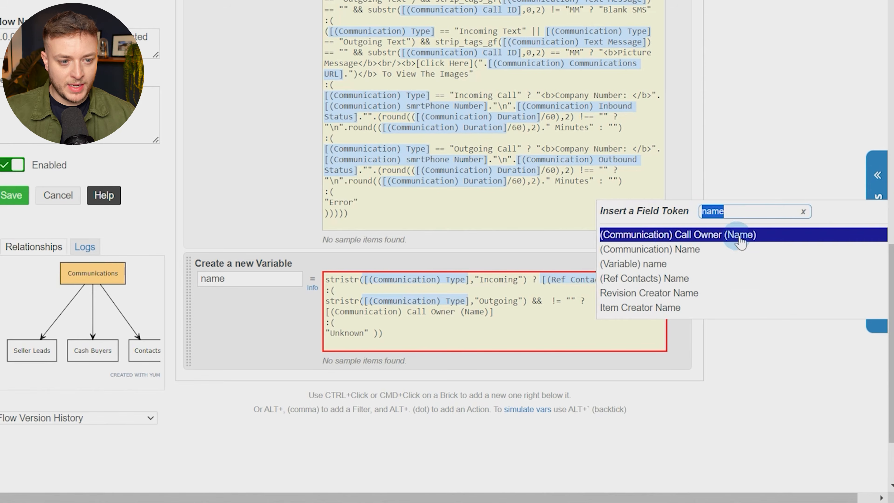
click(761, 234)
- Delete the name formula's blank last line and add a new action below the variable
click(452, 340)
key(BackSpace)
click(706, 269)
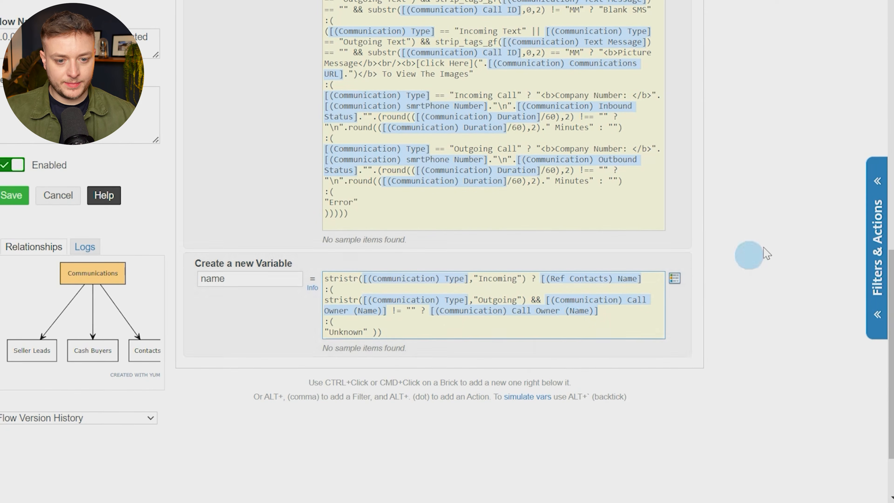
scroll(744, 262, down, 4)
ctrl+click(282, 346)
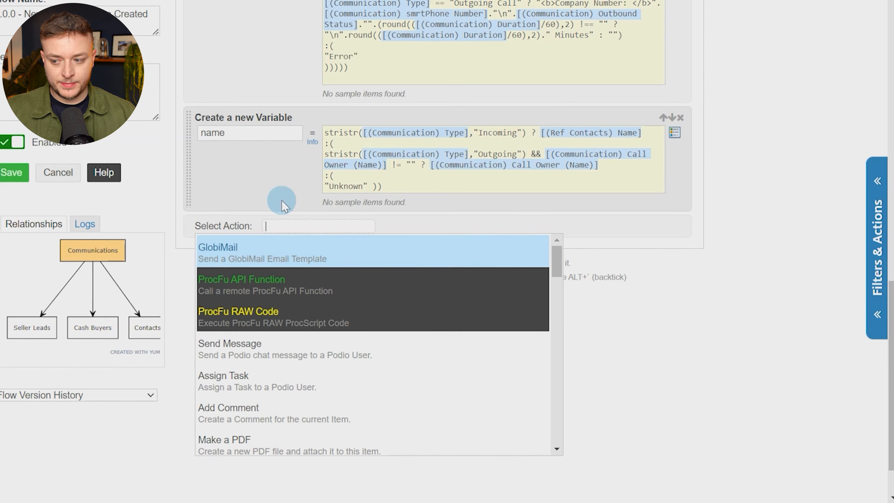
- Add an Update This Communication action with Communications URL as its first field
text(update)
key(Return)
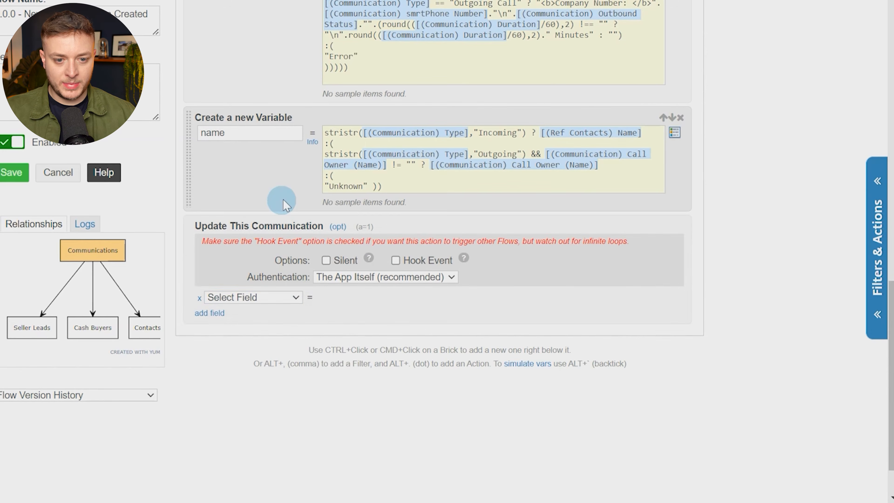
click(293, 299)
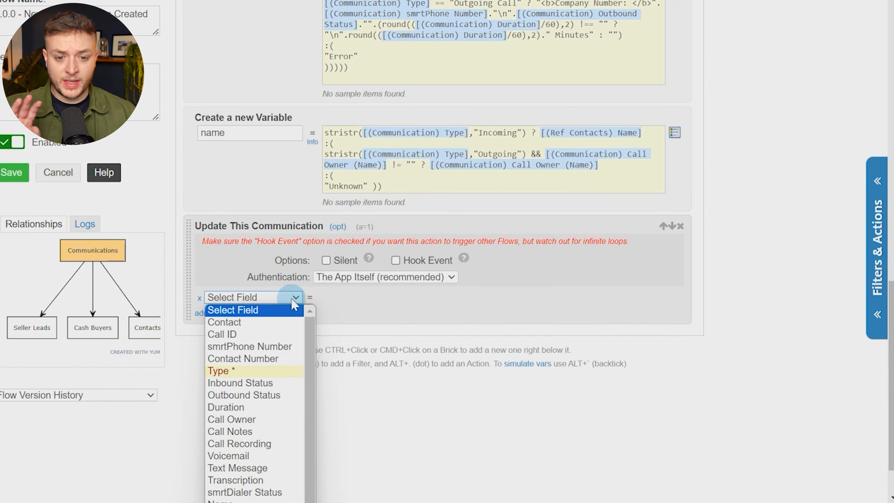
scroll(373, 299, down, 3)
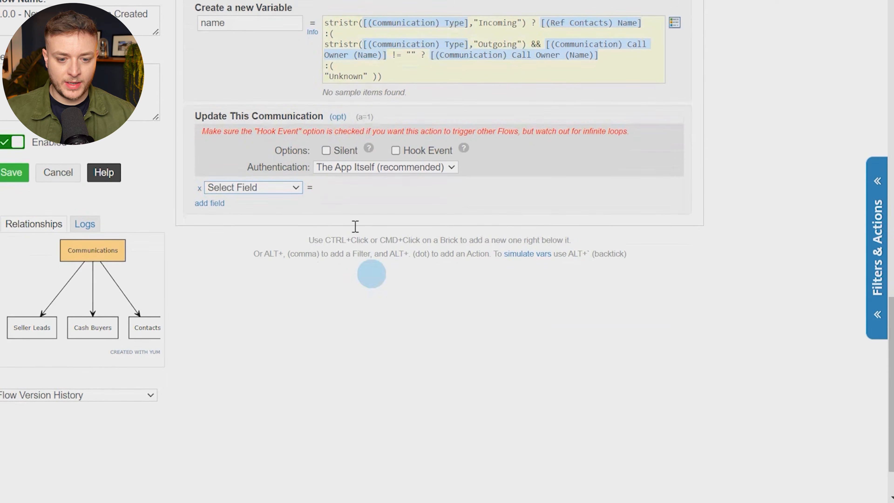
click(297, 189)
scroll(248, 407, down, 1)
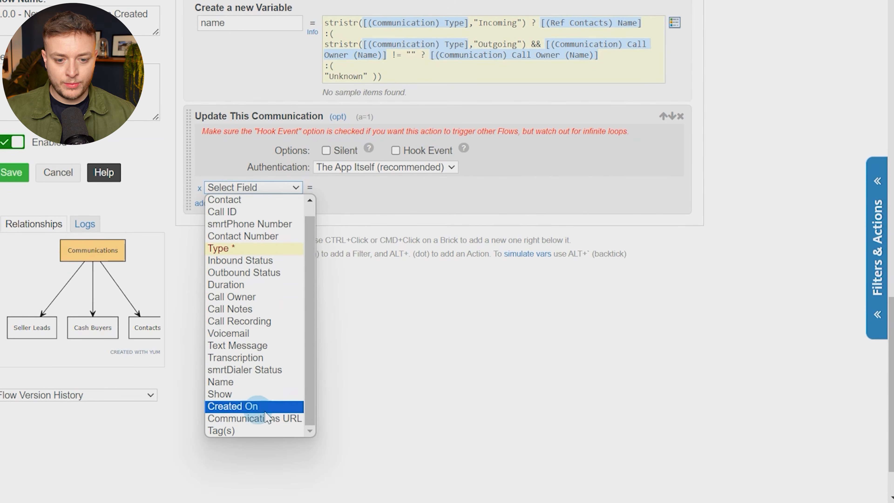
click(266, 421)
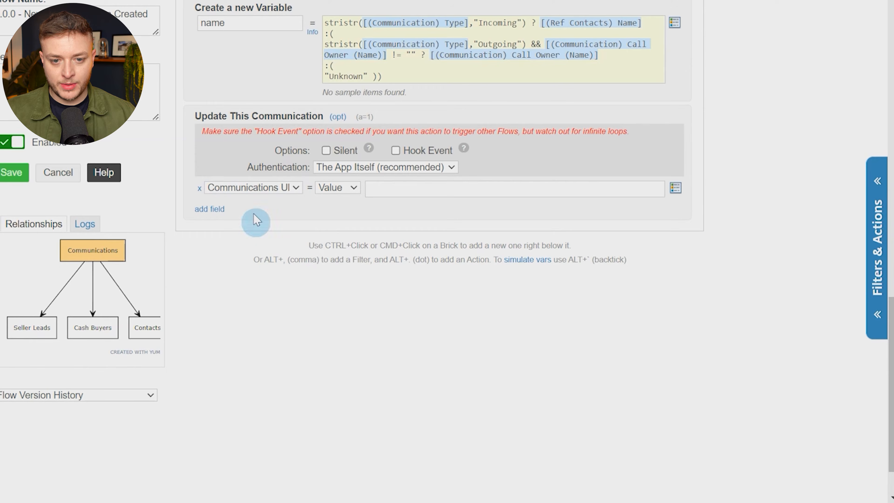
- Add three more update rows for Created On, Show and Name
click(204, 211)
click(232, 211)
scroll(234, 306, down, 1)
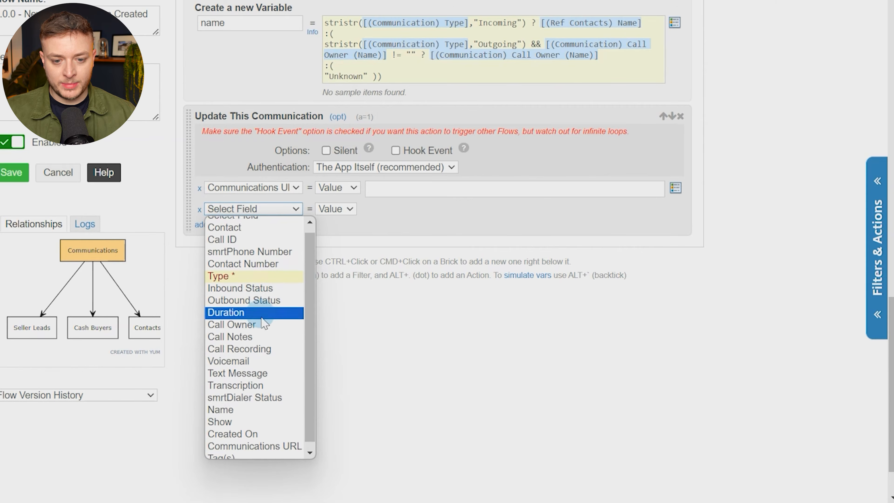
click(229, 428)
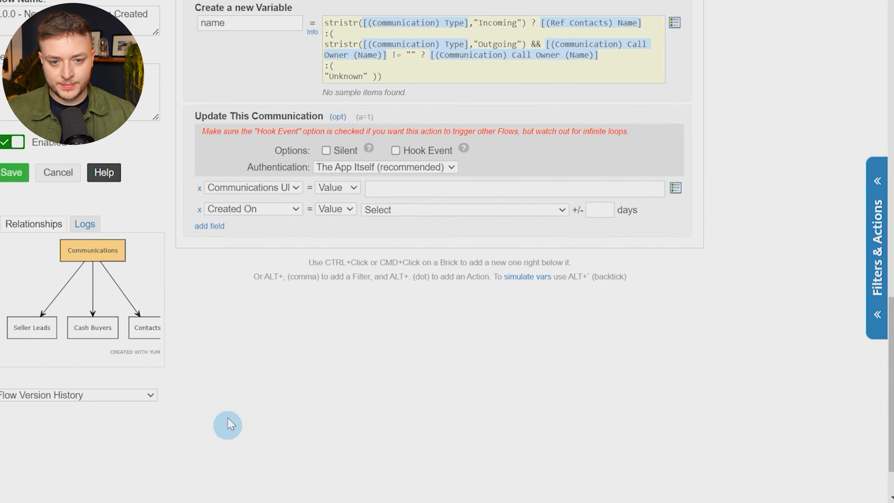
click(199, 225)
click(247, 226)
scroll(253, 370, down, 1)
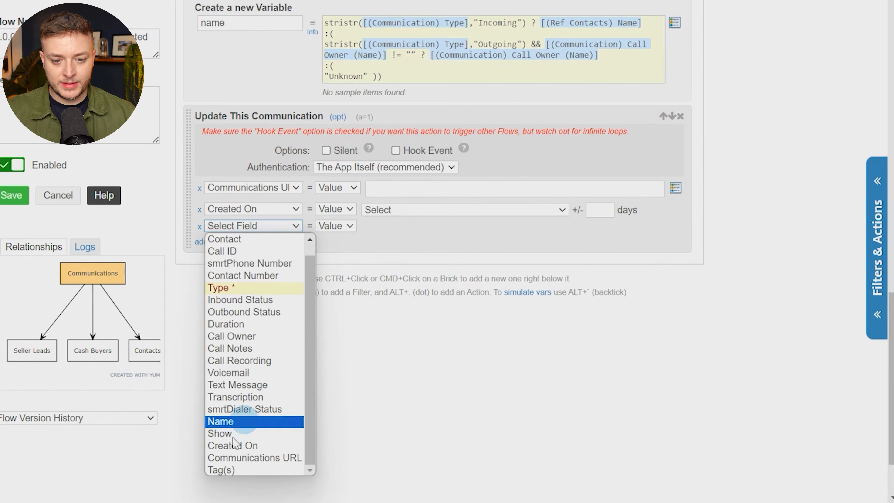
click(218, 434)
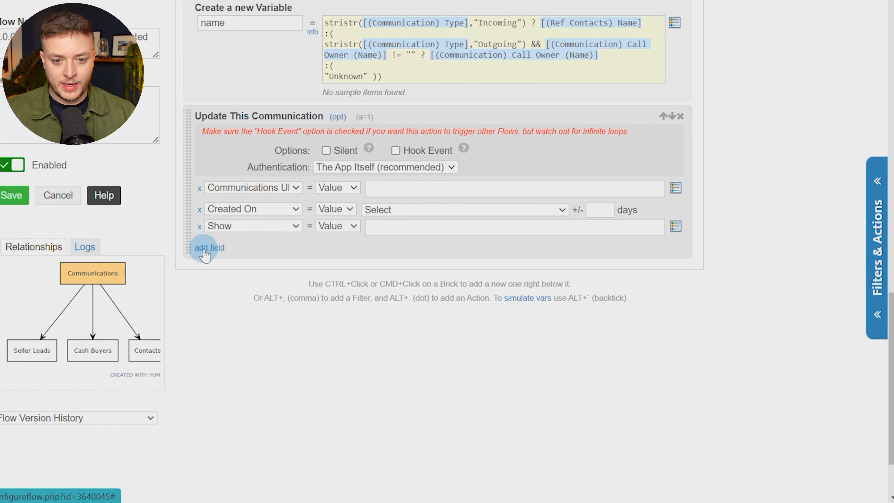
click(200, 248)
click(253, 247)
scroll(281, 366, down, 1)
click(225, 442)
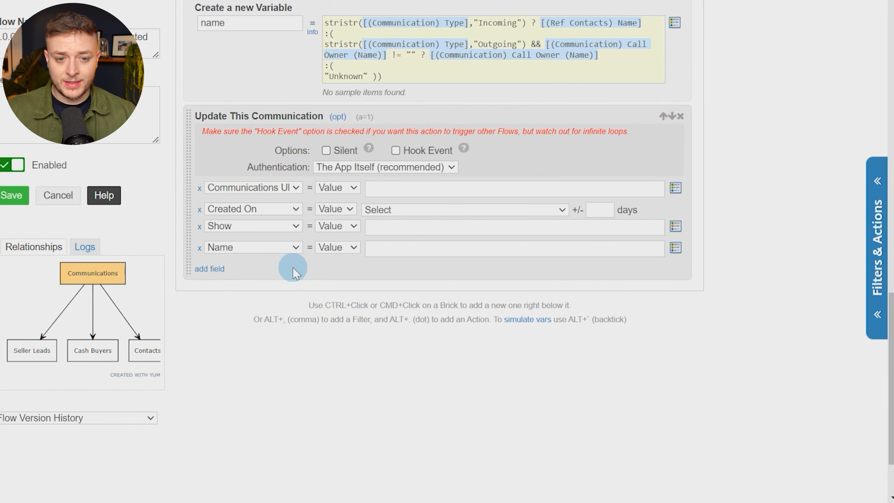
- Fill Communications URL with the (Communication) URL Link to Item token and enable Silent and Hook Event
click(392, 190)
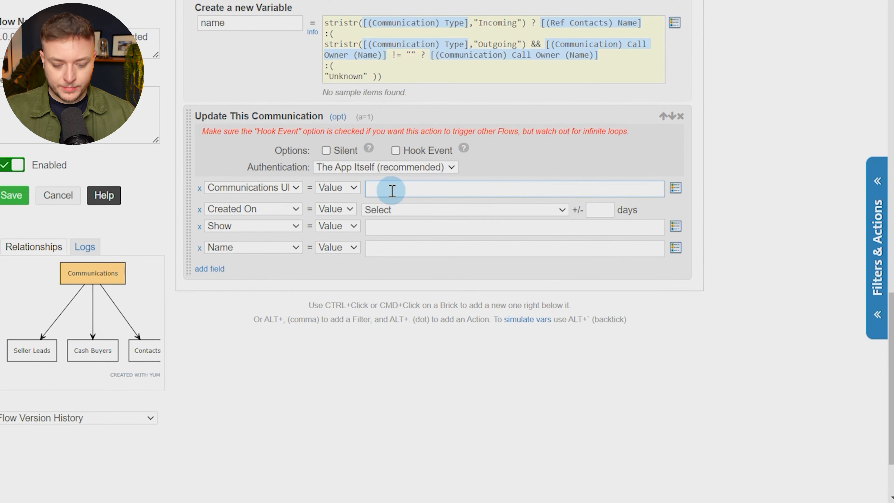
click(389, 188)
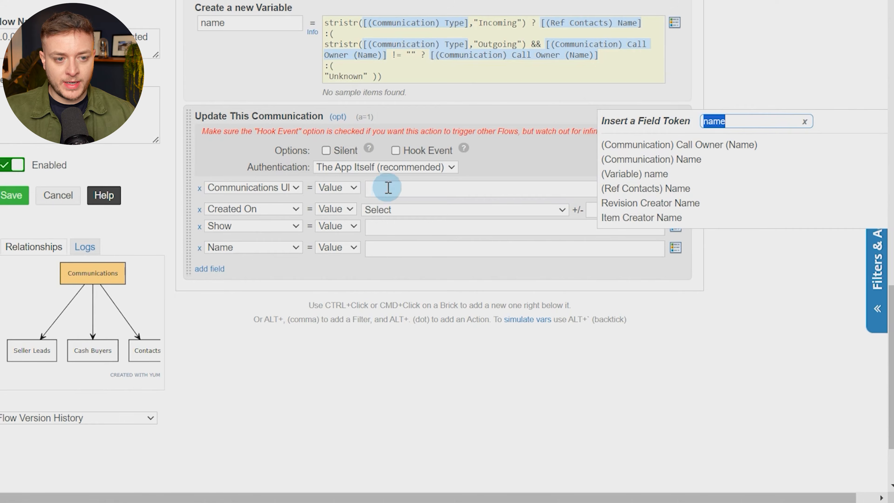
text(url)
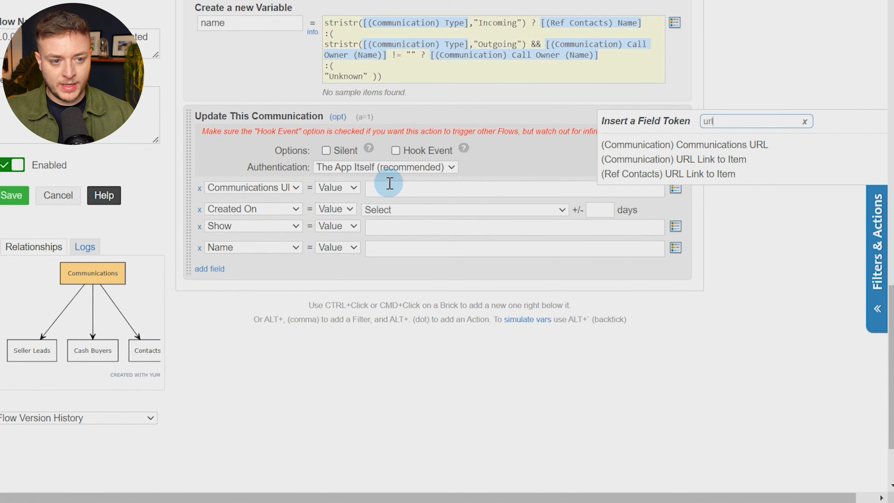
click(803, 160)
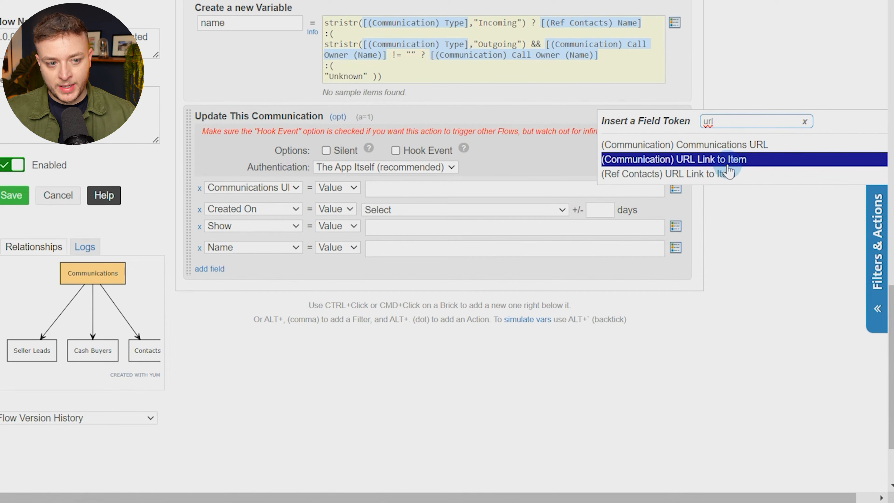
click(736, 166)
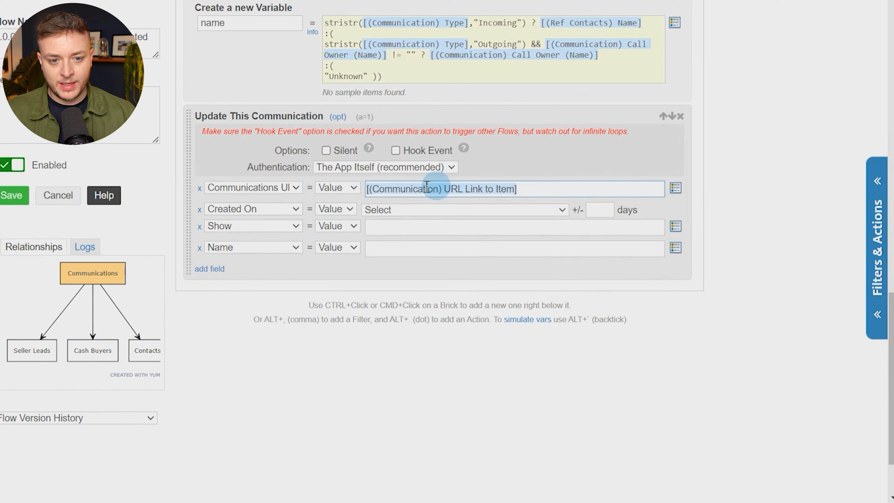
click(326, 151)
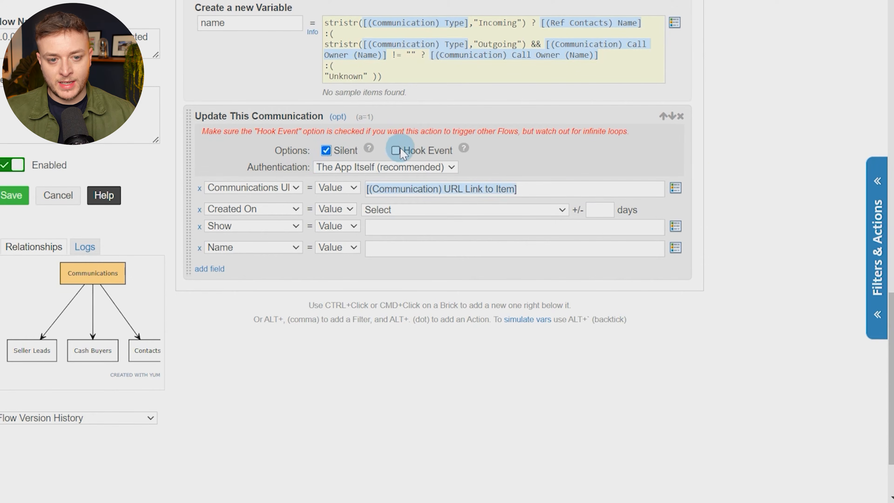
click(395, 151)
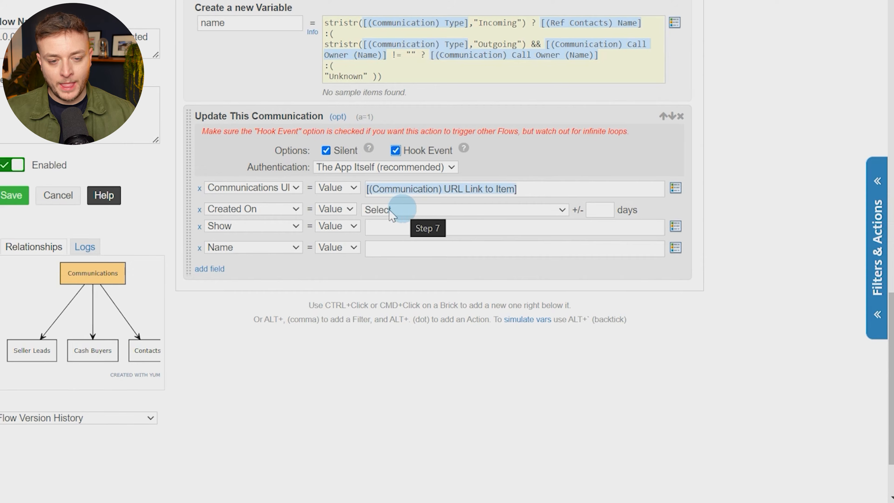
- Set Created On to Current Date & Time, Show to [(Variable) showDefault], Name to [(Variable) name]
click(457, 209)
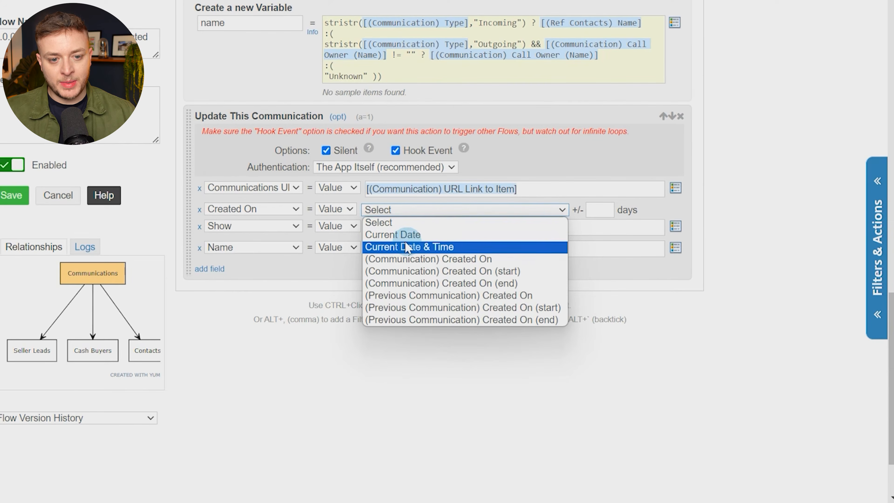
click(470, 248)
click(422, 232)
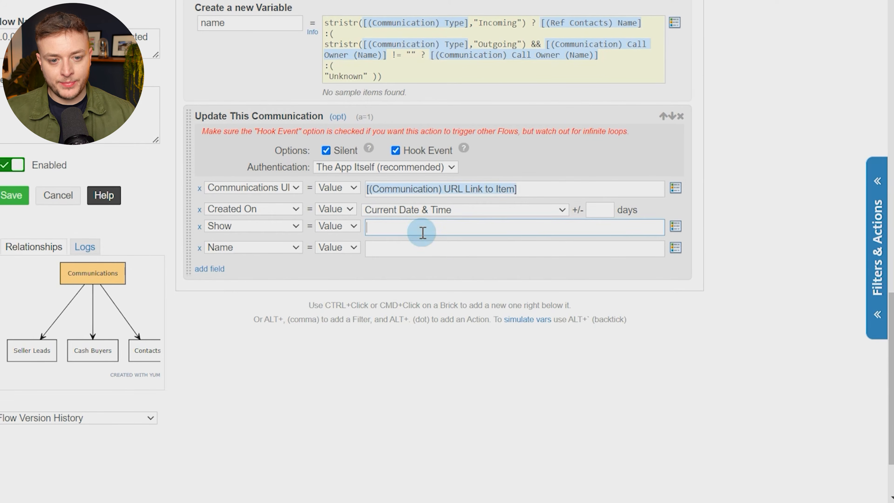
key(@)
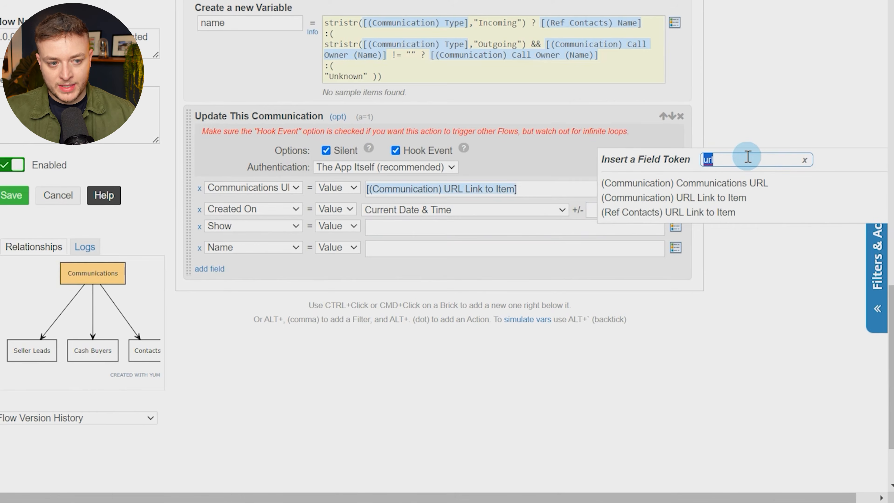
text(var)
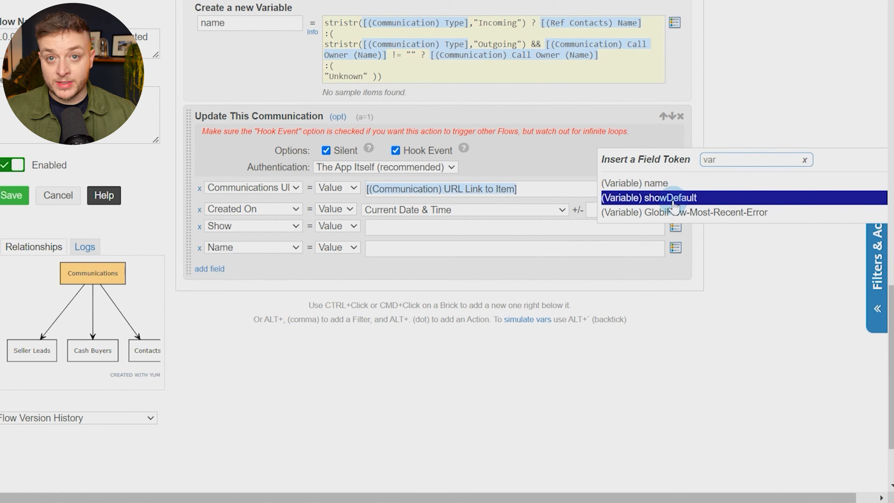
click(723, 197)
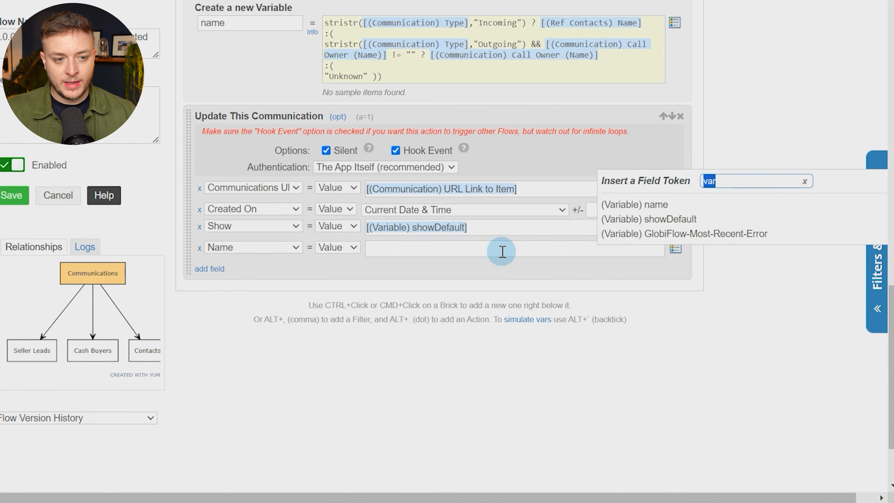
click(638, 206)
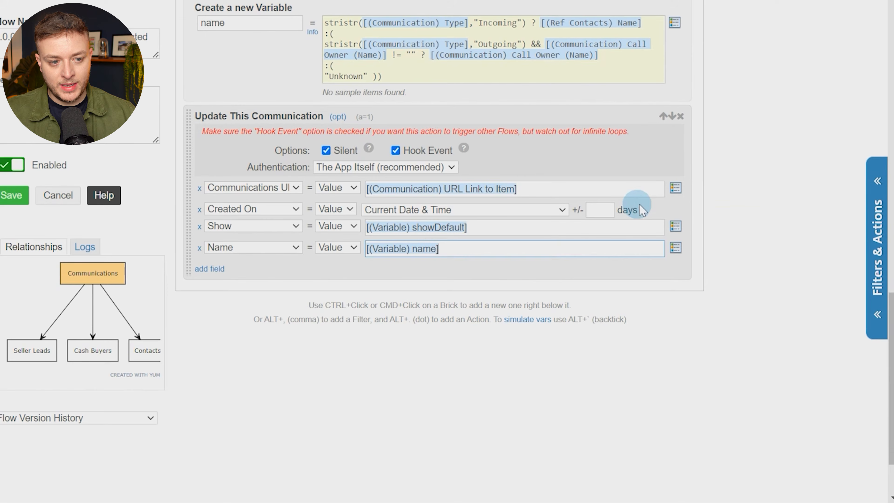
scroll(360, 289, up, 5)
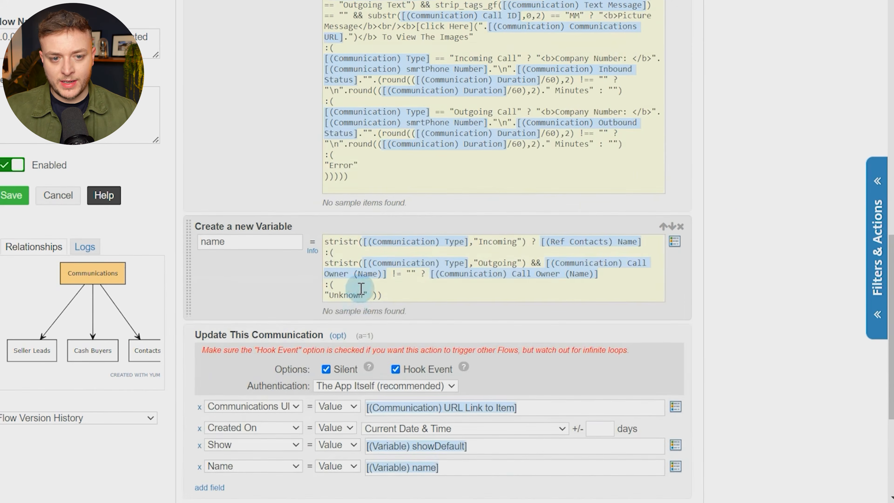
scroll(356, 295, down, 5)
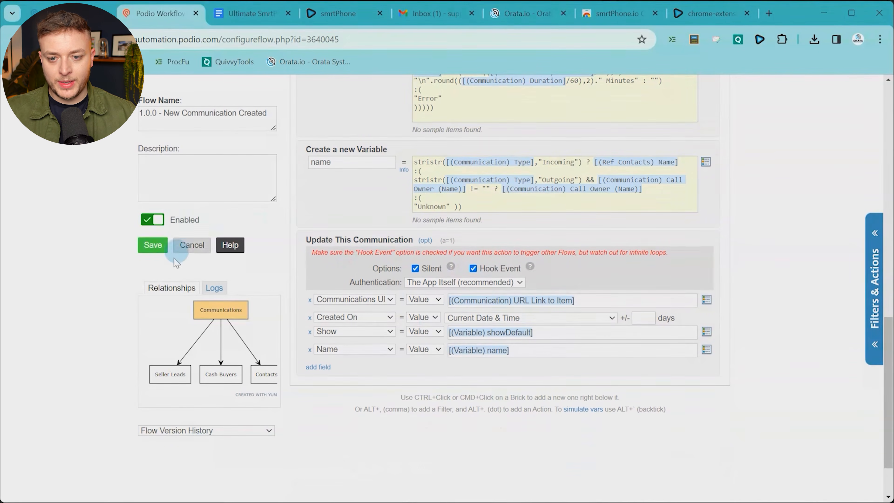
- Save the flow and start a new Communications flow triggered Manually by Another Flow
click(153, 245)
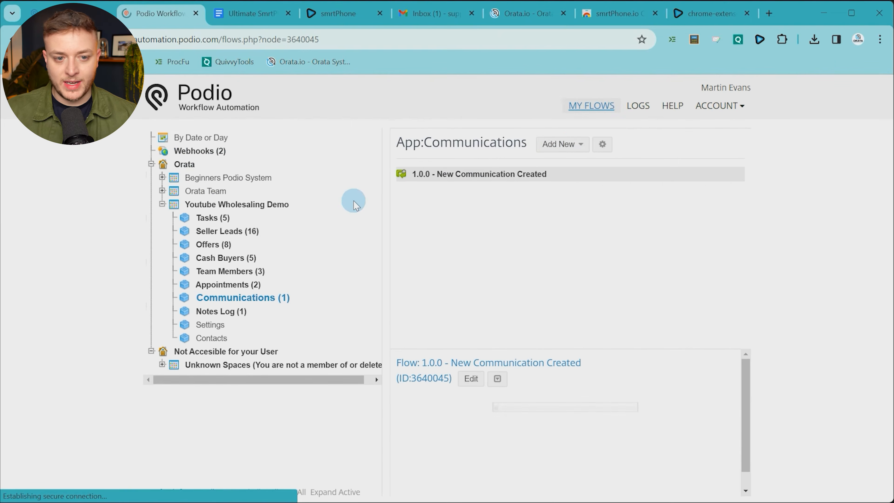
click(561, 145)
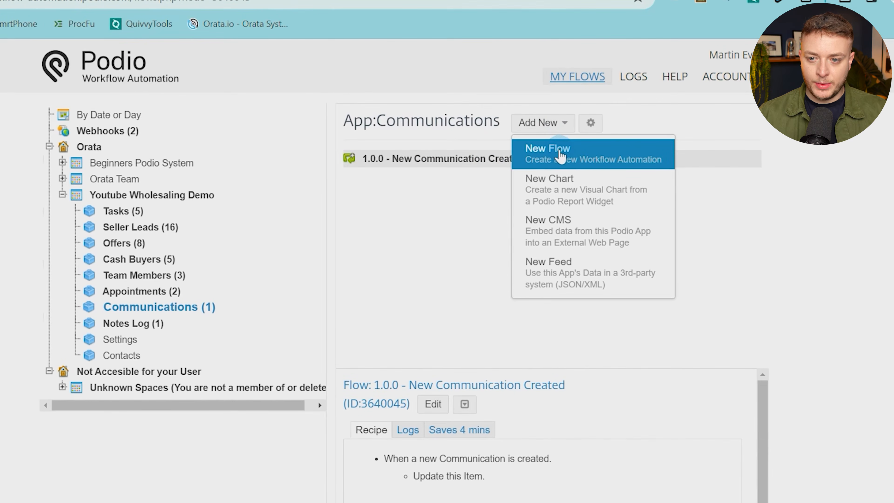
click(560, 153)
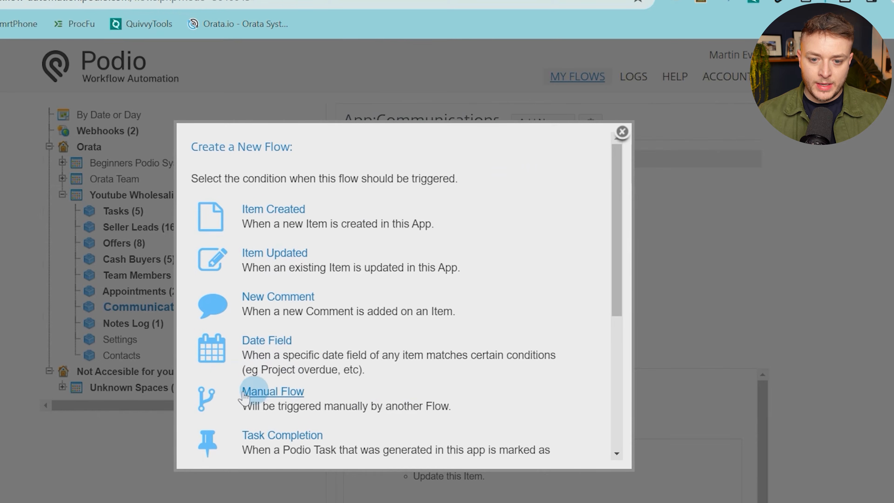
click(252, 395)
- Name the new flow '1.0.2 - Seller Leads Actions'
click(141, 180)
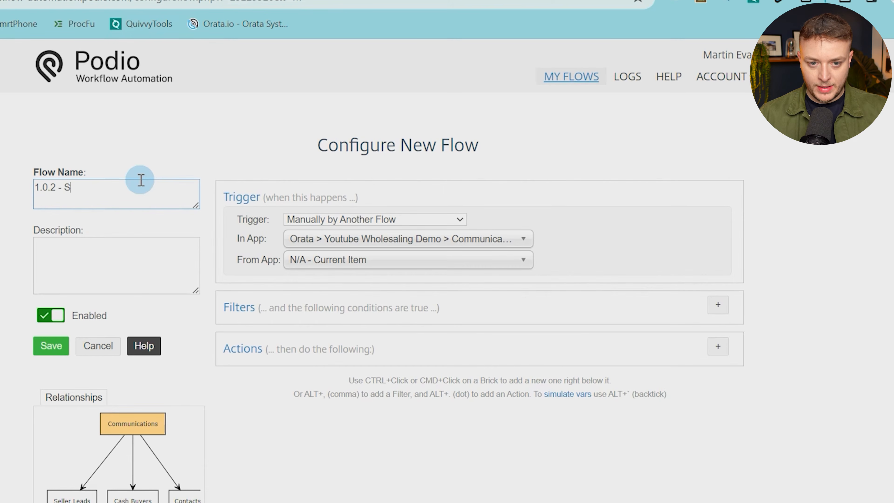
text(1.0.2 - Seller Leads)
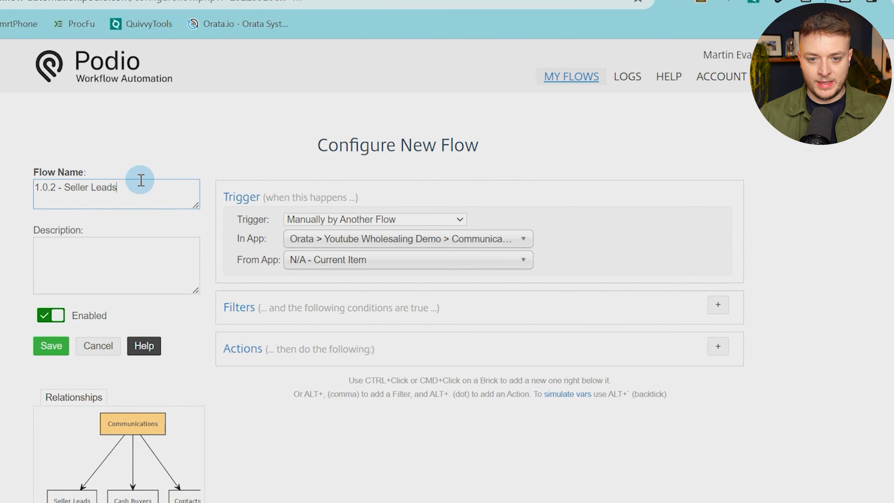
text( Actions)
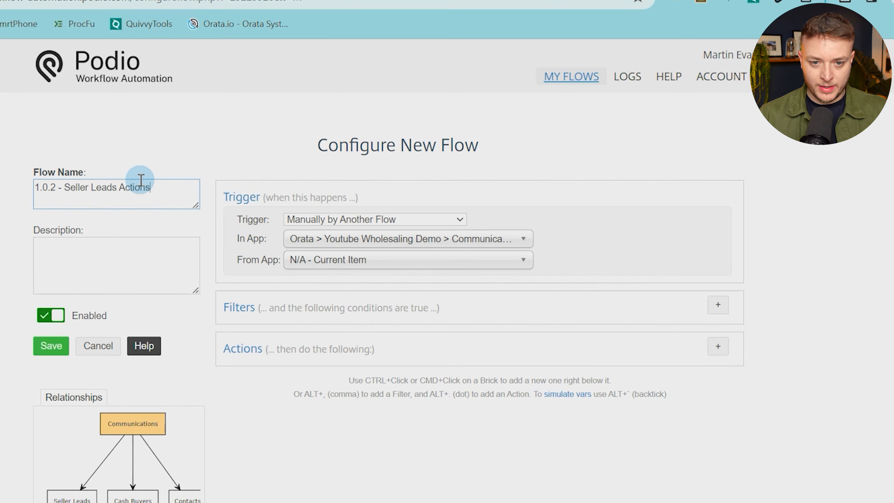
click(761, 250)
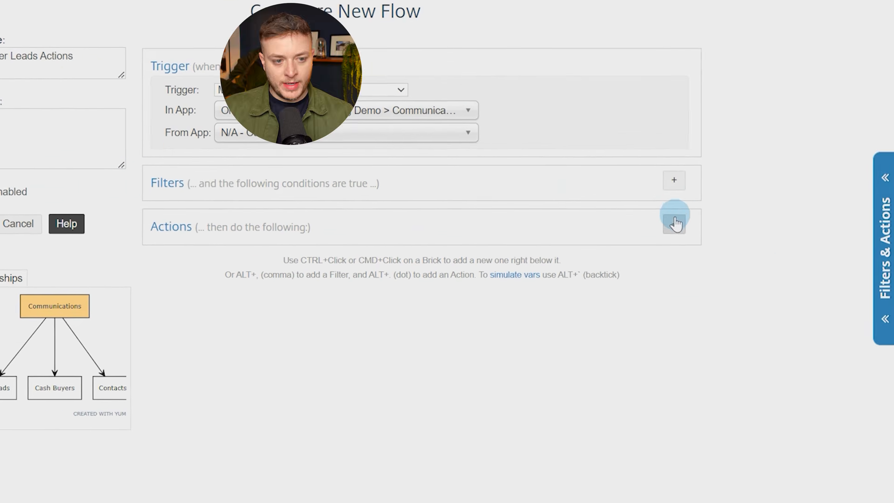
click(675, 223)
- Add Get Referenced Item(s) fetching Seller Leads, FORWARD, through (Communication) Contact
text(get re)
key(Return)
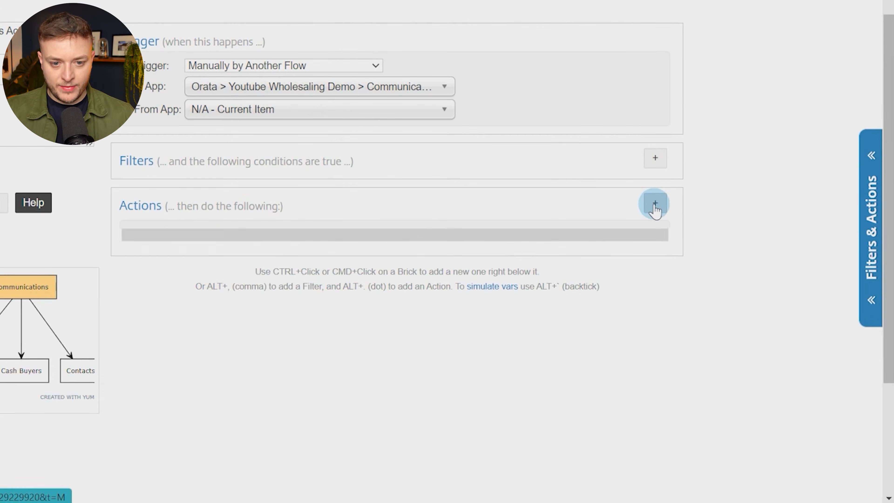
click(518, 246)
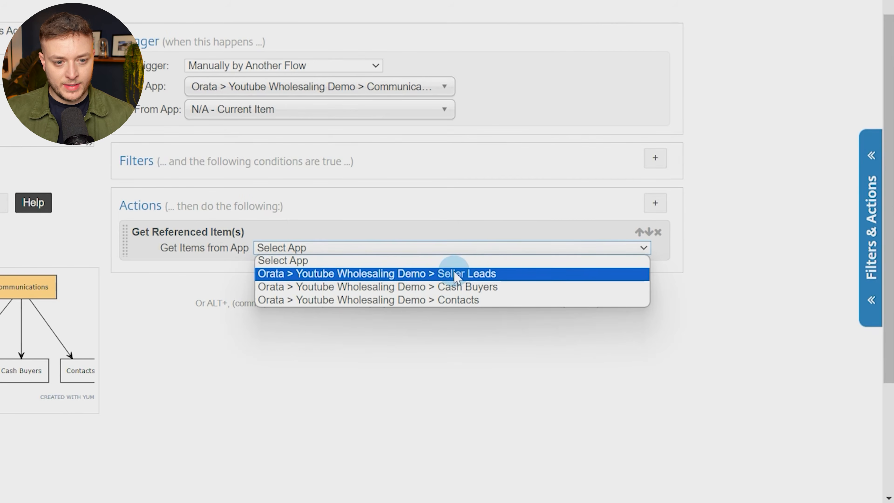
click(456, 275)
click(316, 264)
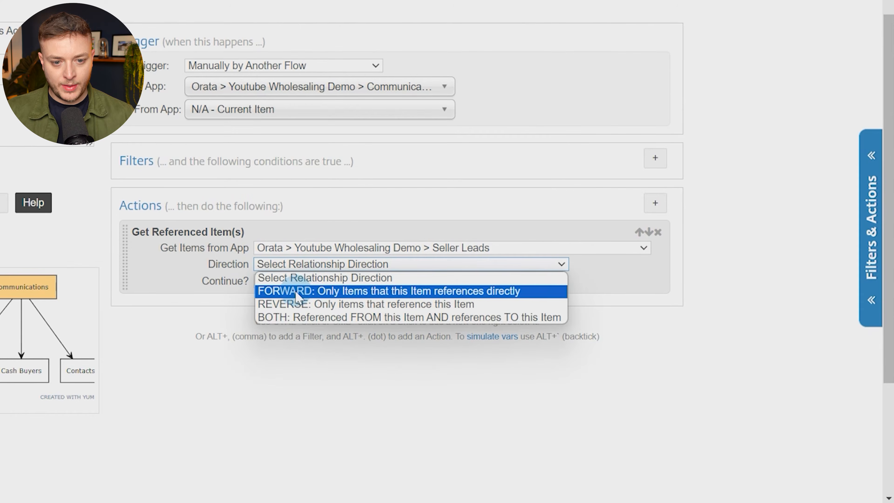
click(296, 292)
click(279, 281)
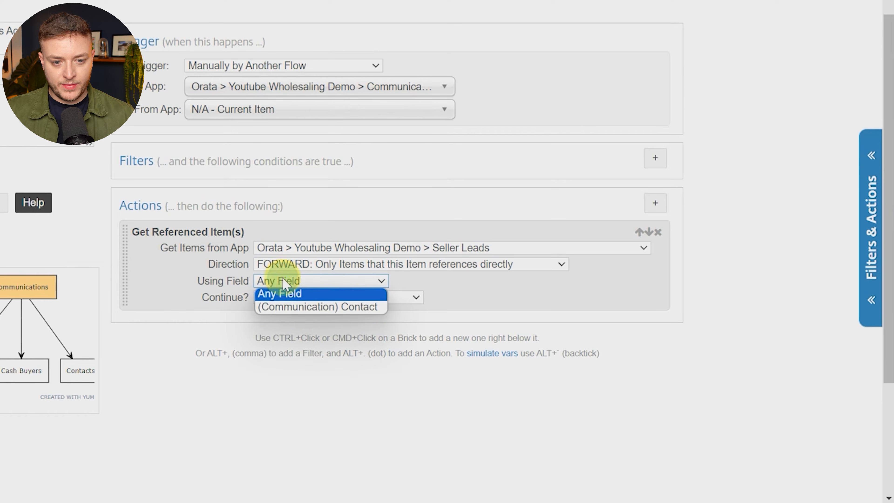
click(303, 306)
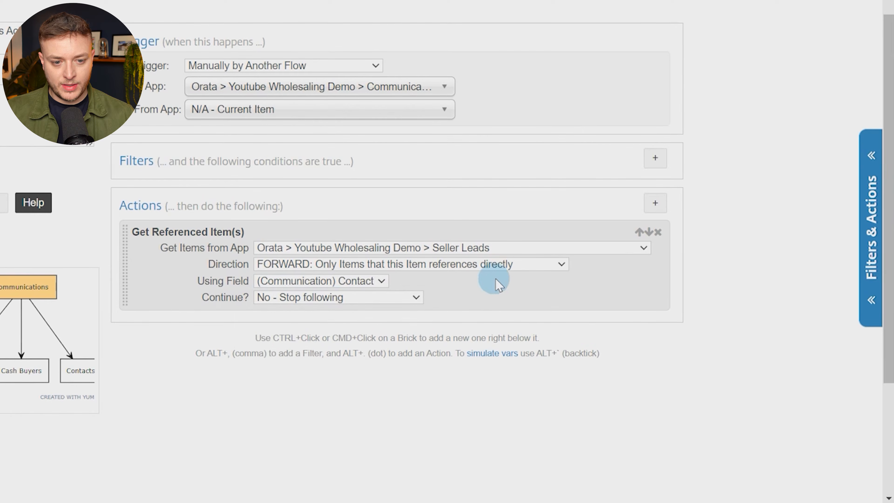
- Add Update collected Item(s) in App targeting Ref (Seller Lead) from Seller Leads
ctrl+click(511, 299)
text(up)
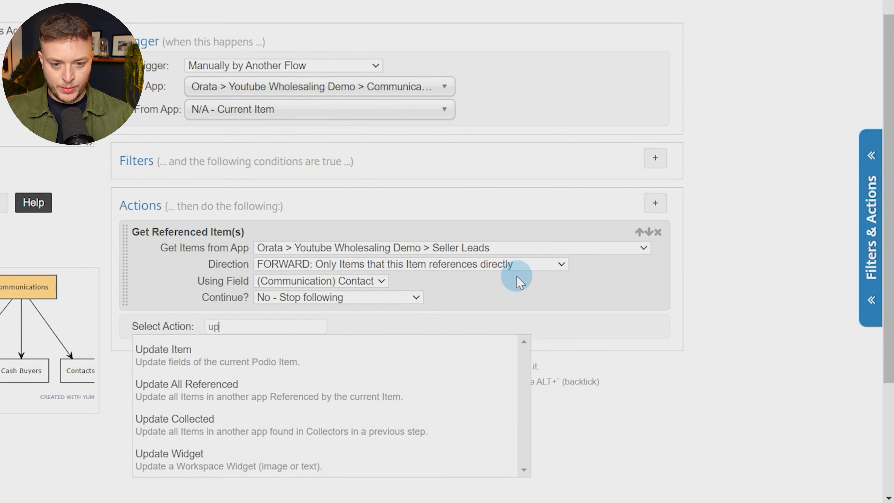
text(da)
key(Down)
key(Down)
key(Down)
key(Return)
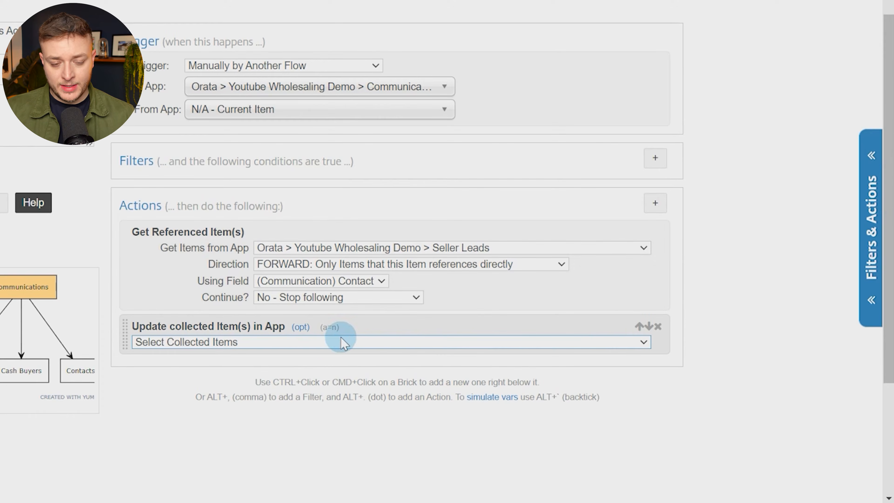
click(345, 347)
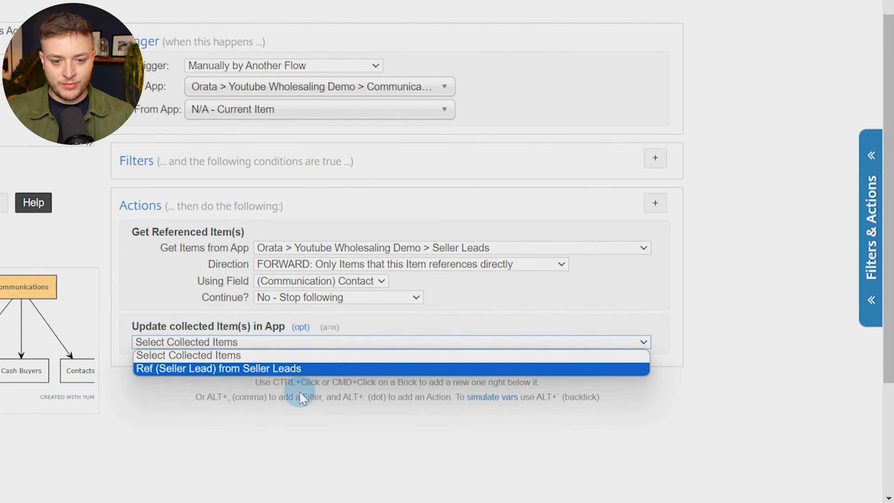
click(290, 369)
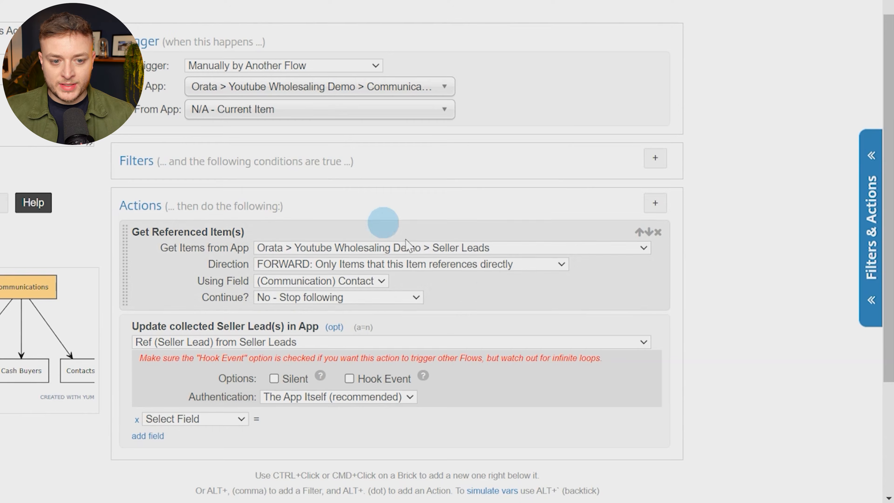
- Add Communication Notification and Lead Stage rows to the Seller Lead update, then bring up the formulas Google Doc
scroll(370, 218, down, 3)
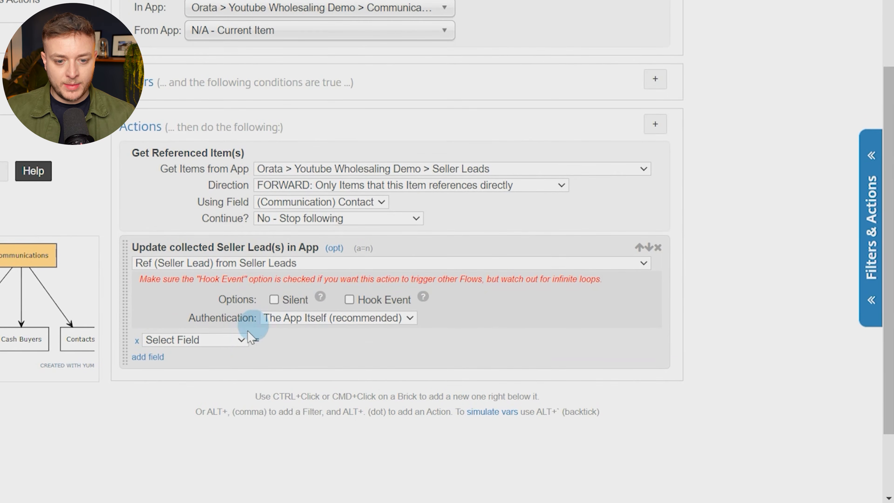
click(241, 339)
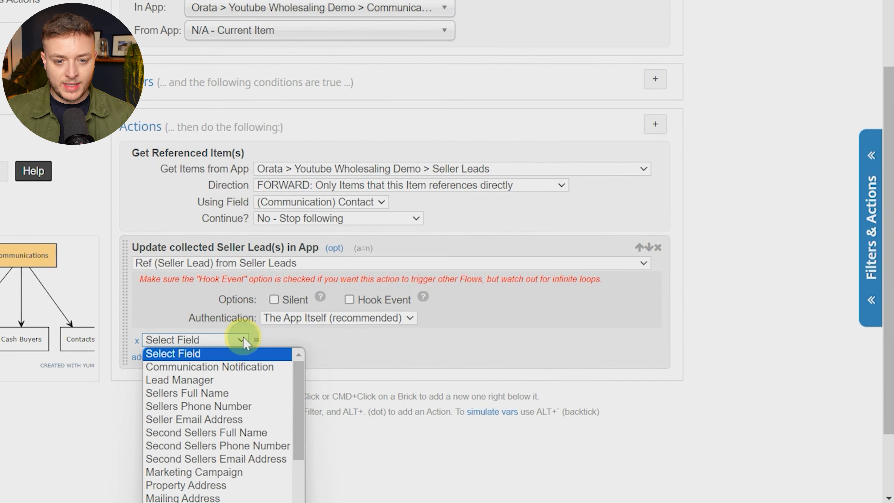
click(243, 366)
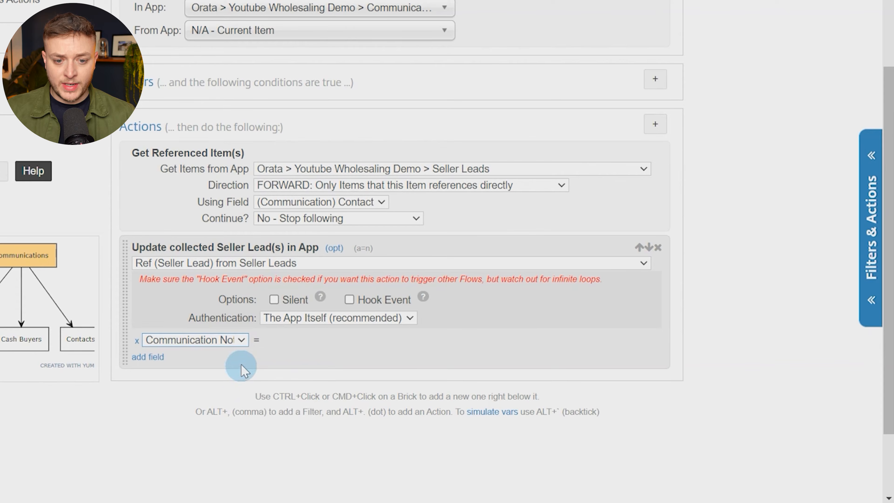
click(152, 358)
scroll(190, 356, down, 4)
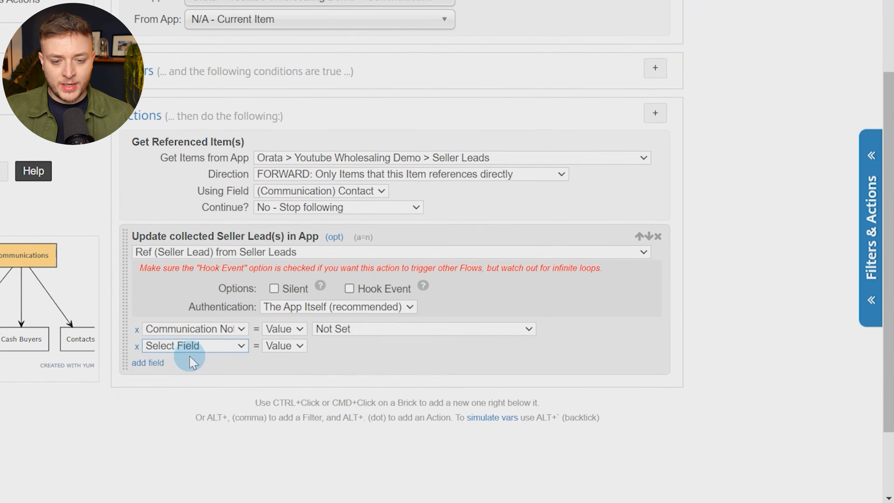
click(226, 221)
scroll(226, 282, down, 6)
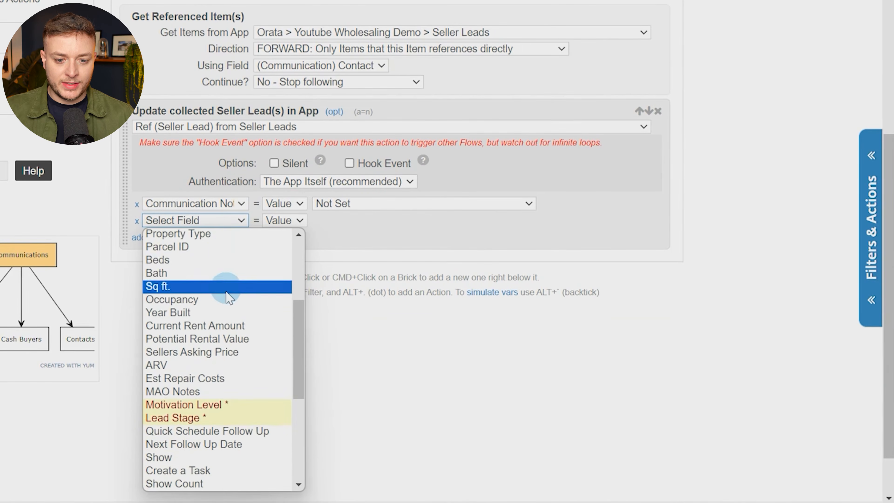
click(223, 262)
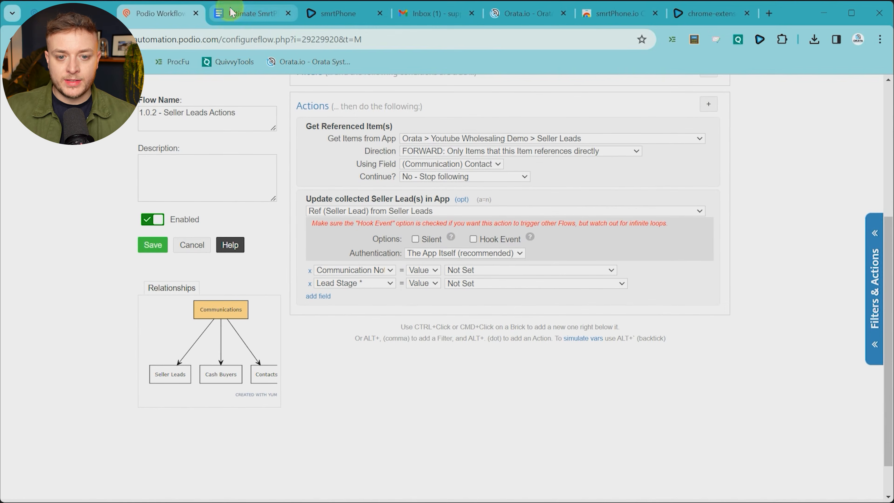
click(233, 12)
scroll(352, 211, down, 10)
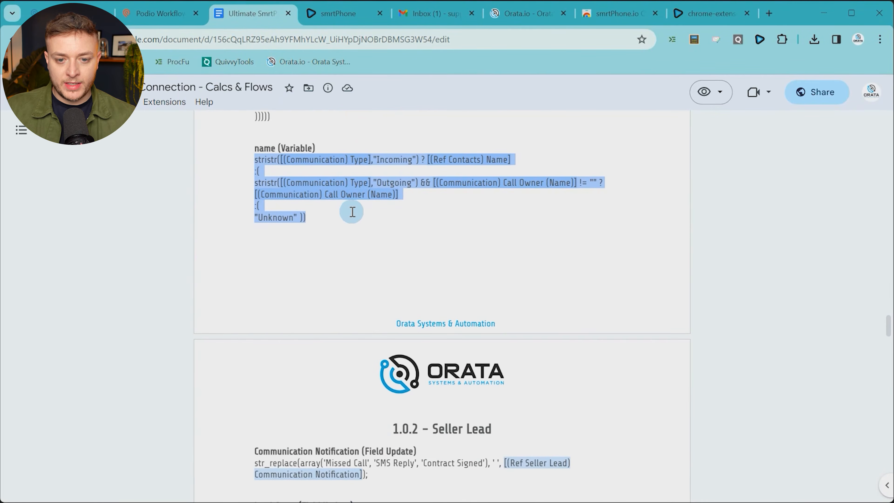
- Copy the Communication Notification str_replace formula from the doc's 1.0.2 - Seller Lead section
scroll(355, 218, down, 2)
drag(391, 189, 469, 189)
click(467, 193)
scroll(333, 211, down, 2)
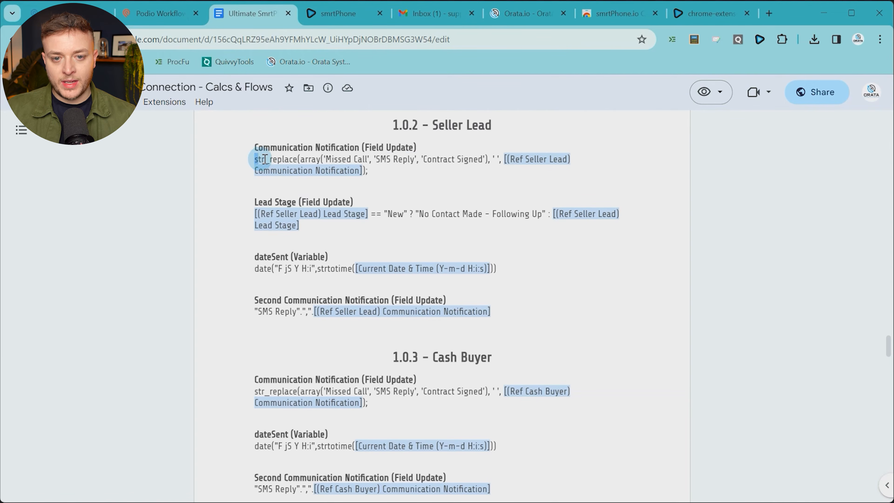
drag(259, 160, 352, 165)
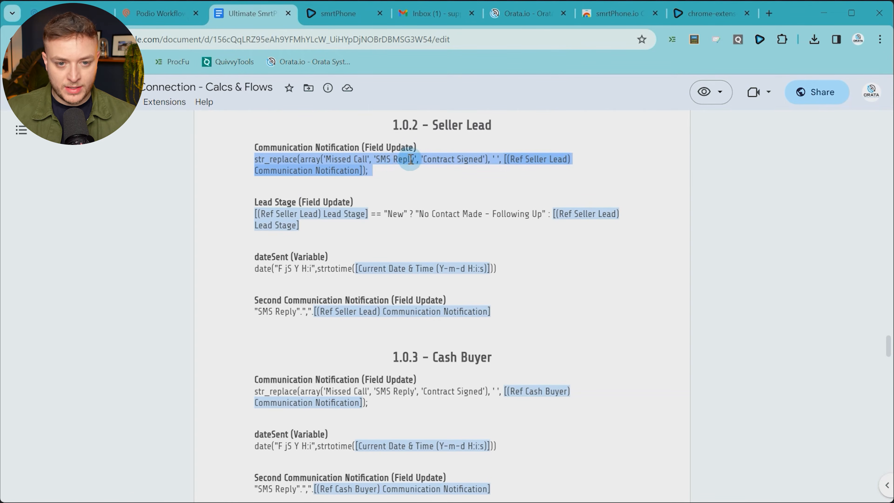
click(159, 13)
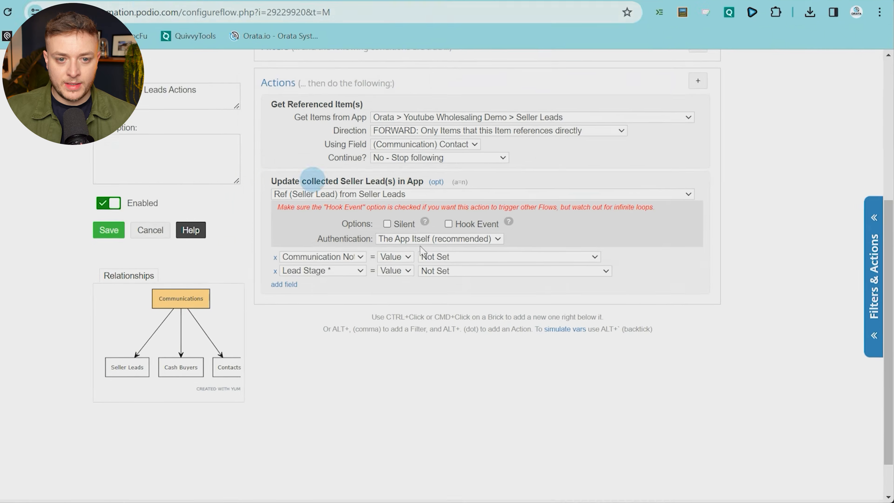
- Make Communication Notification a Calc value with the pasted formula and a real Ref Seller Lead token
click(287, 204)
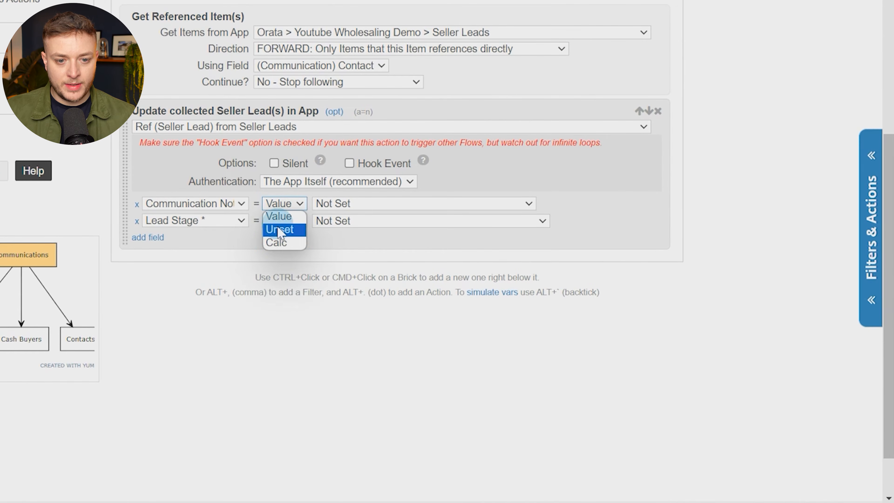
click(274, 241)
click(348, 211)
key(ctrl+v)
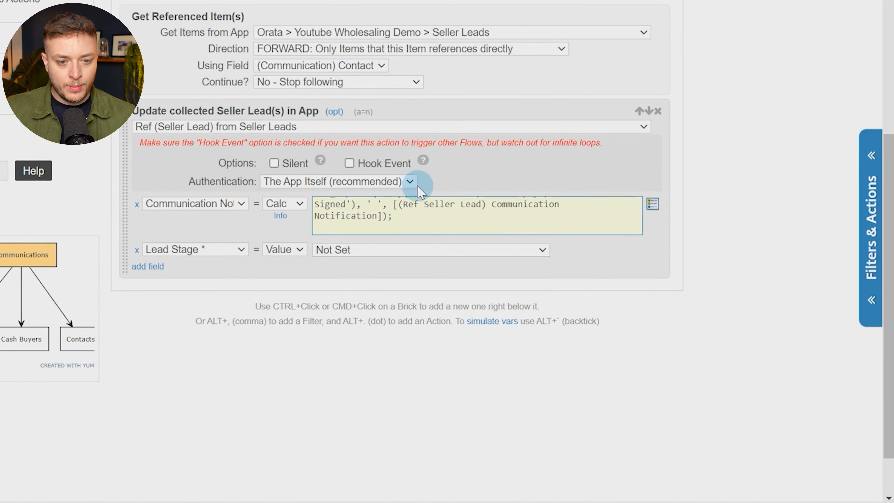
key(Up)
key(Up)
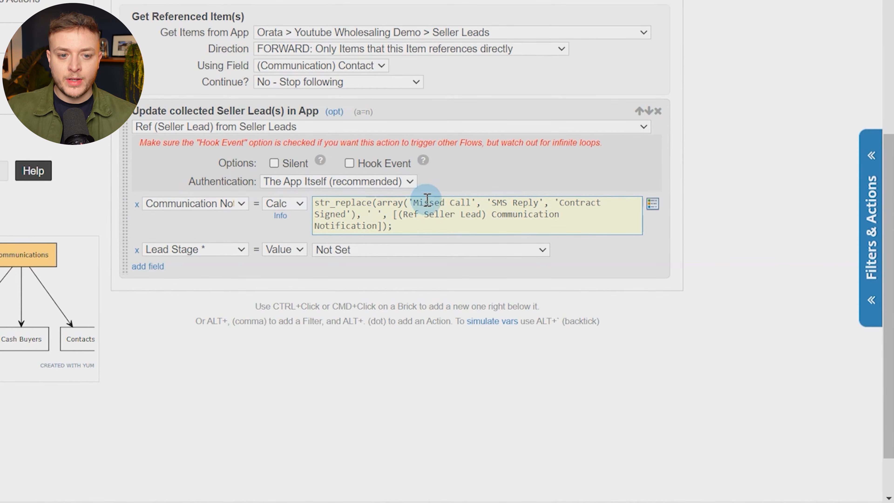
drag(414, 204, 465, 203)
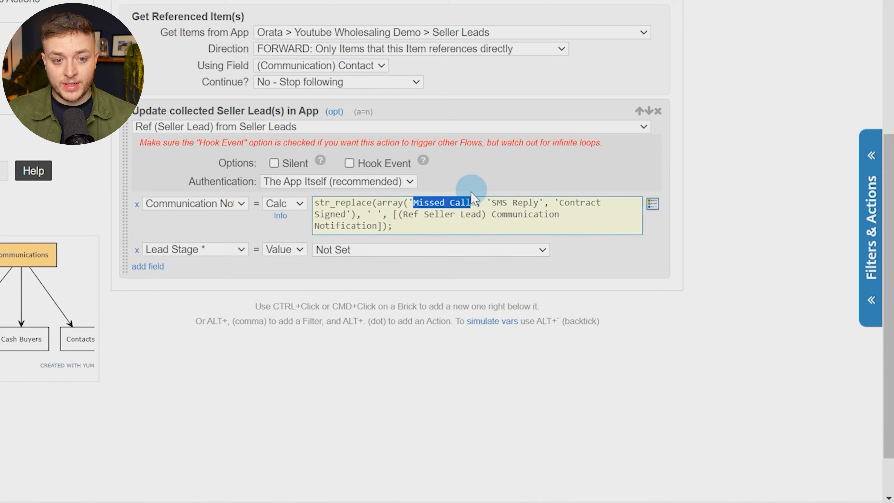
click(466, 207)
drag(416, 204, 543, 202)
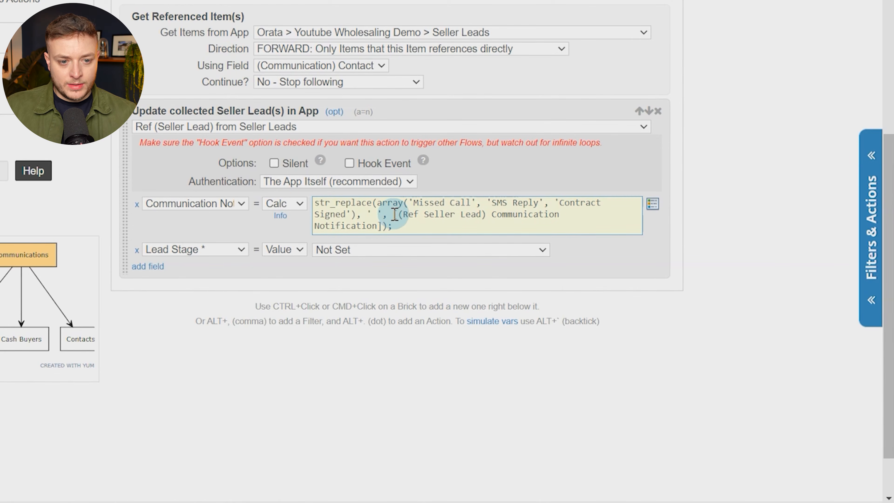
mouse_move(394, 214)
mouse_down()
mouse_move(475, 216)
mouse_move(386, 225)
mouse_up()
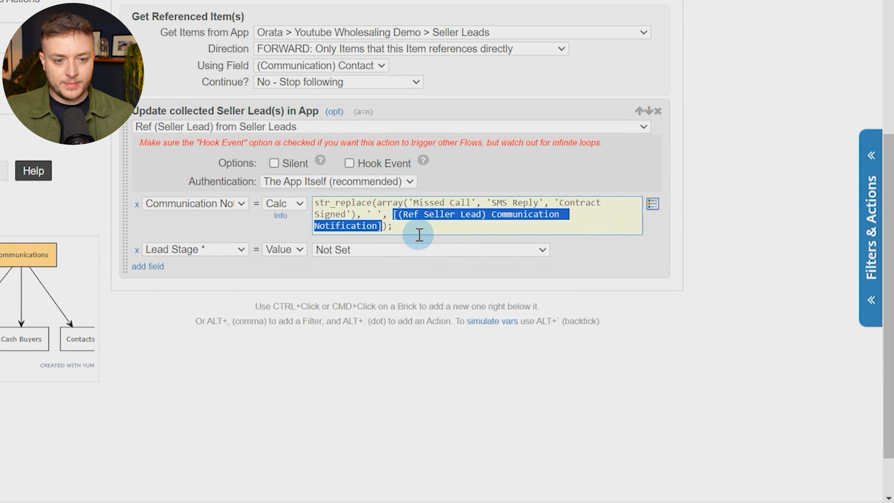
key(BackSpace)
key(alt+t)
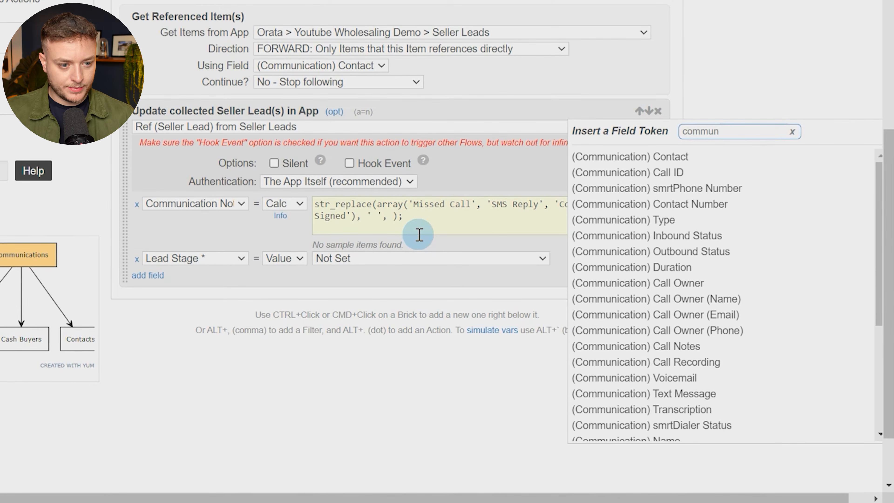
scroll(602, 206, down, 5)
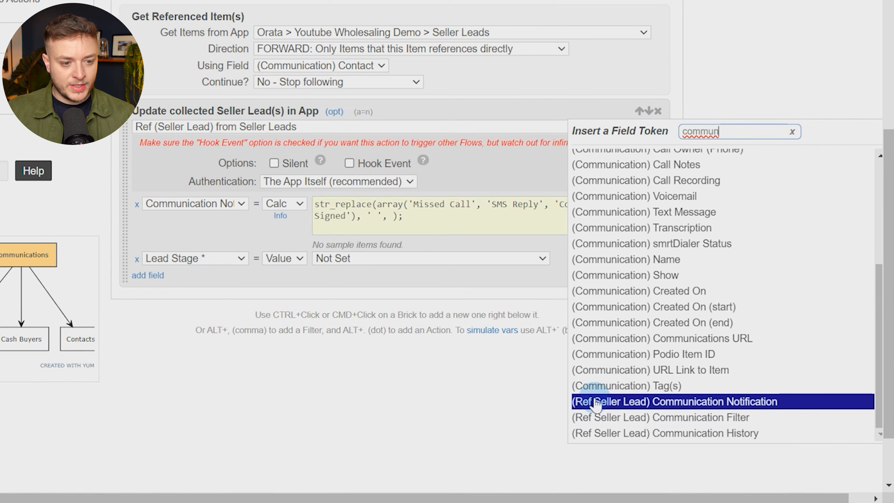
click(680, 402)
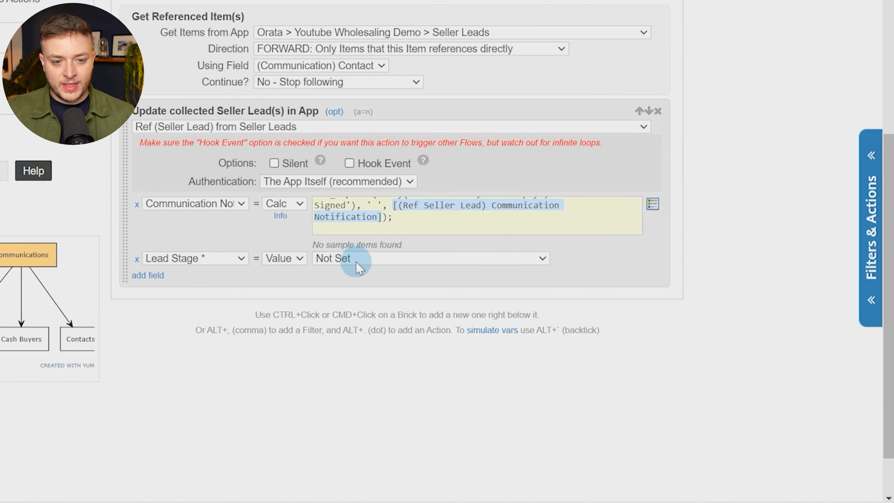
- Make Lead Stage a Calc value and select its formula in the Google Doc
click(285, 258)
click(274, 296)
click(336, 259)
click(242, 15)
scroll(371, 261, down, 1)
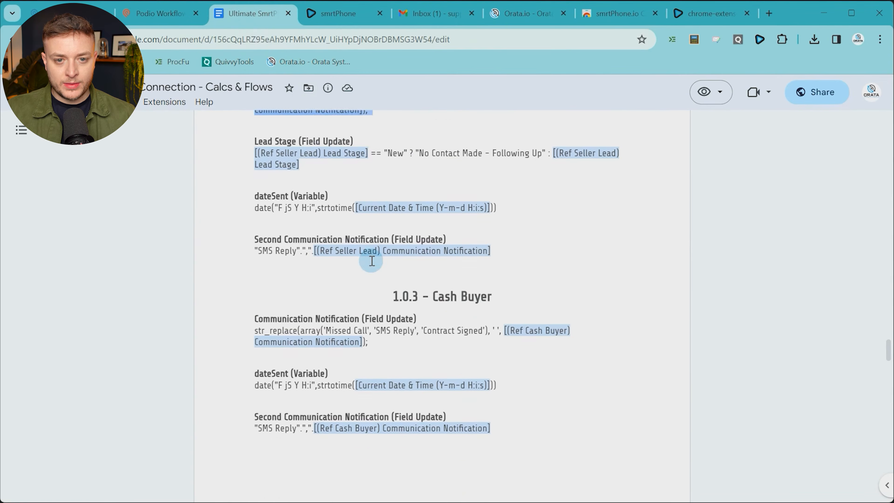
scroll(371, 261, up, 2)
drag(248, 213, 303, 225)
key(ctrl+c)
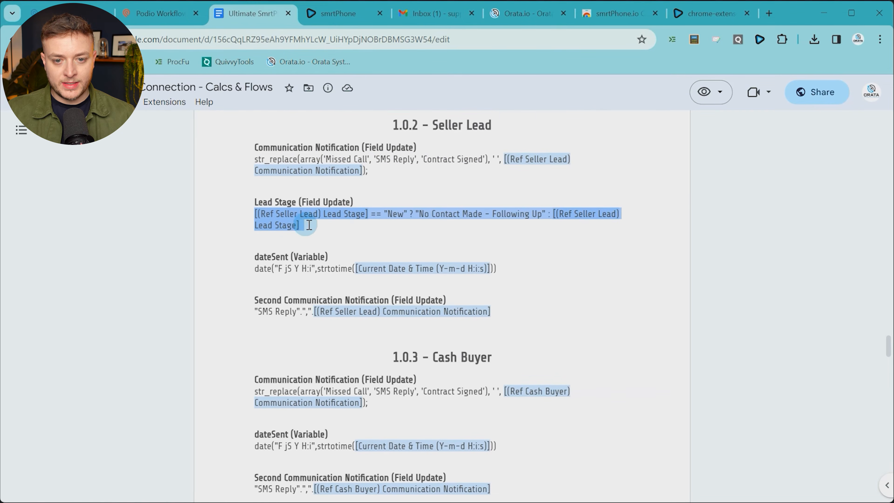
- Paste the Lead Stage ternary formula with a real (Ref Seller Lead) Lead Stage token and make the update silent
click(161, 13)
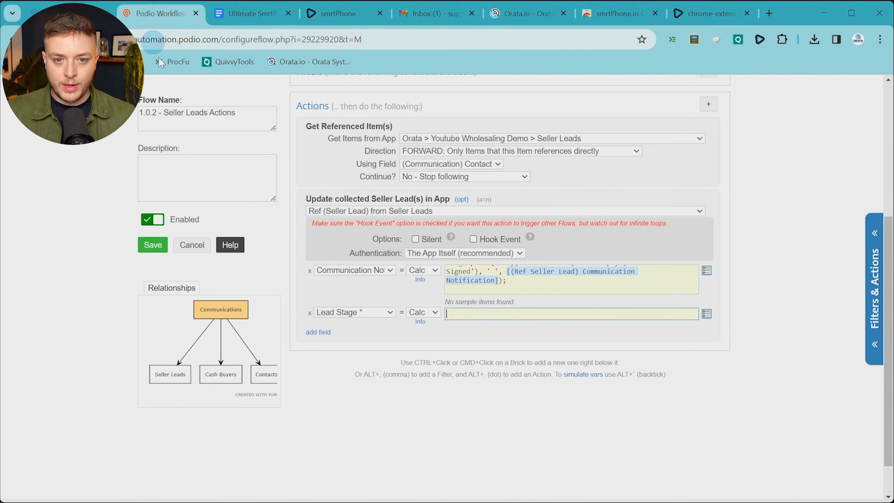
key(ctrl+v)
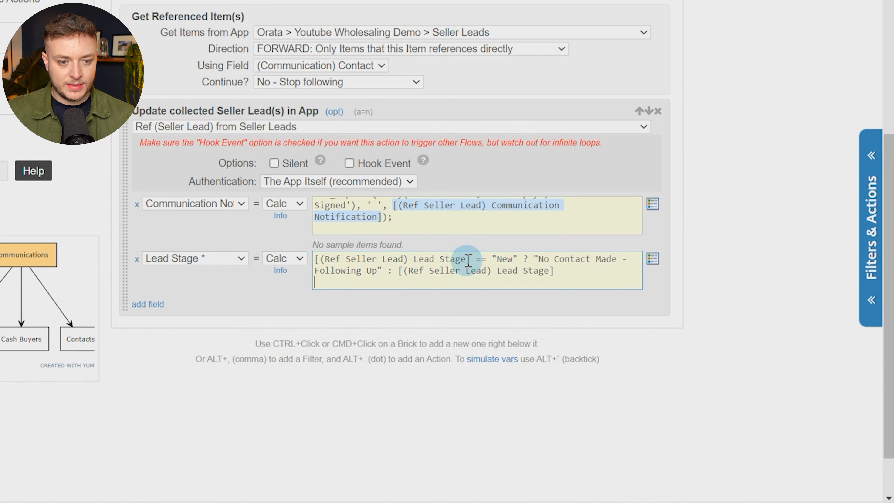
drag(471, 260, 303, 257)
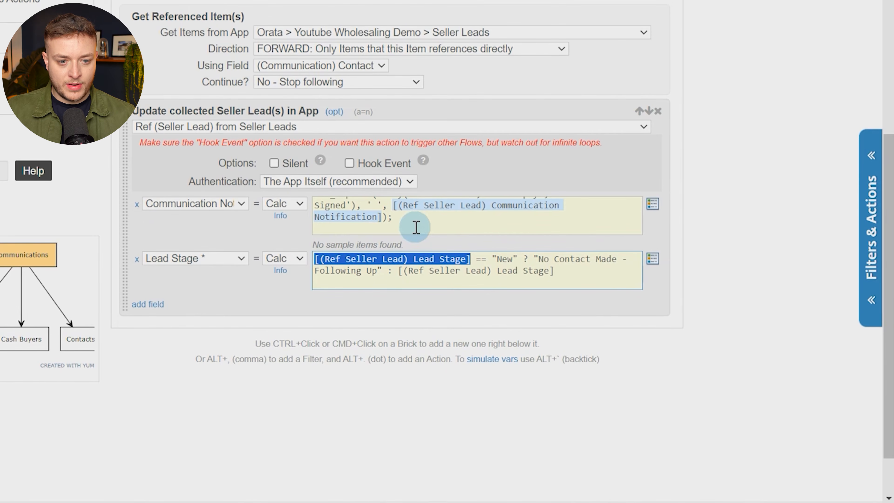
key(bracketleft)
text(lea)
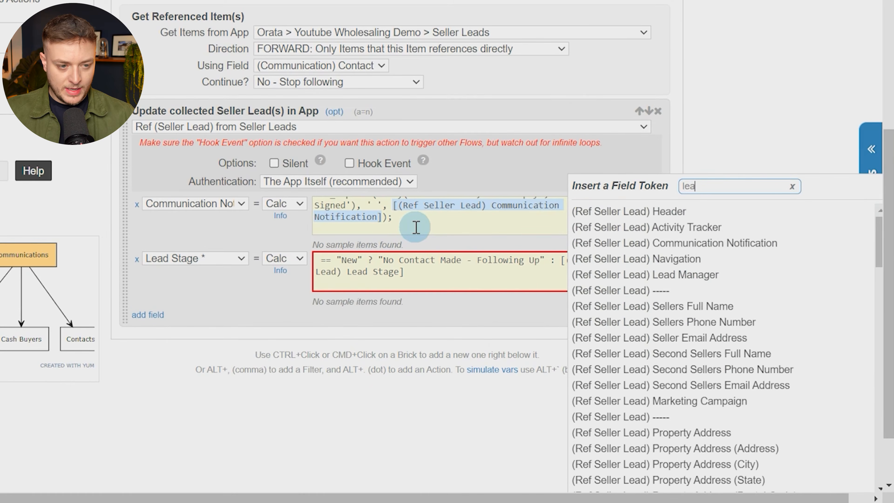
text(d st)
click(613, 211)
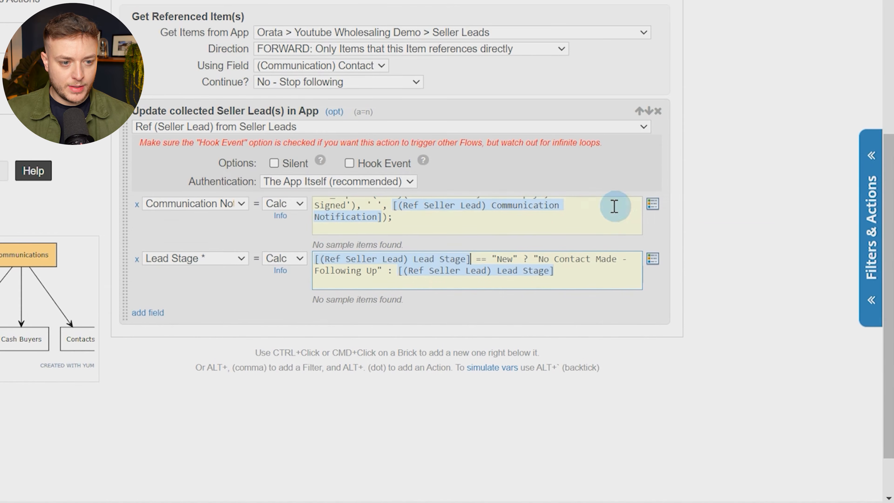
key(BackSpace)
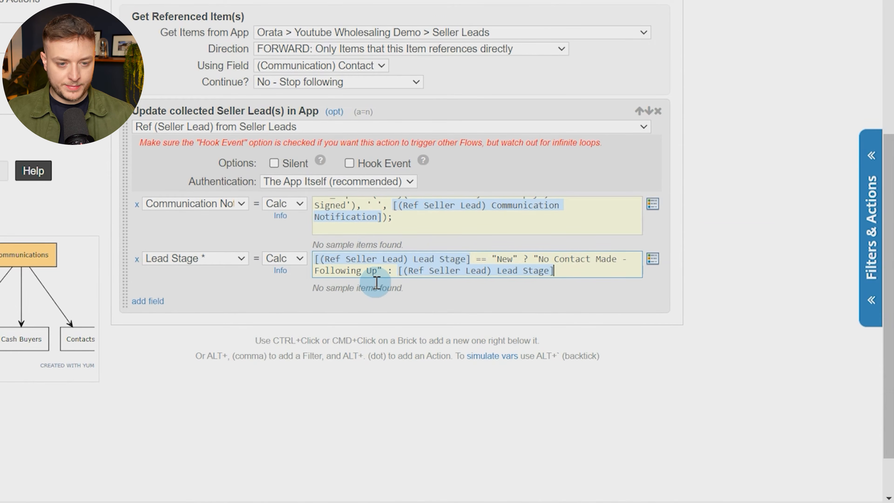
click(375, 234)
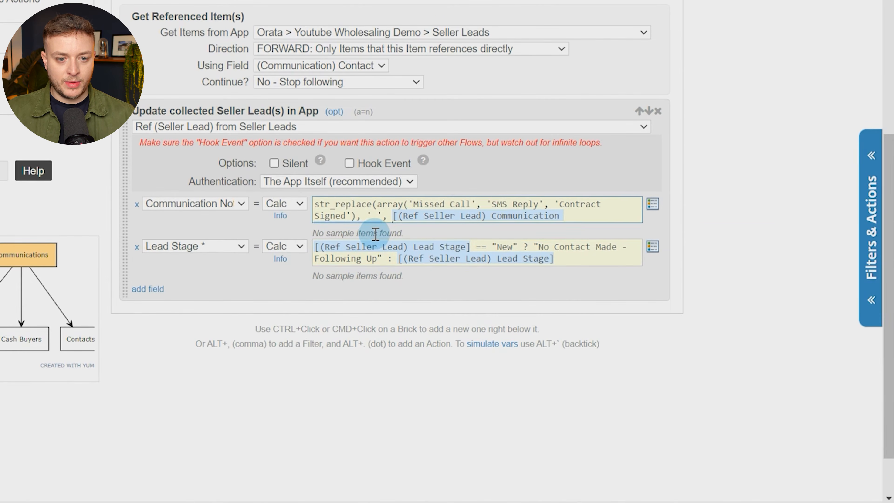
click(274, 164)
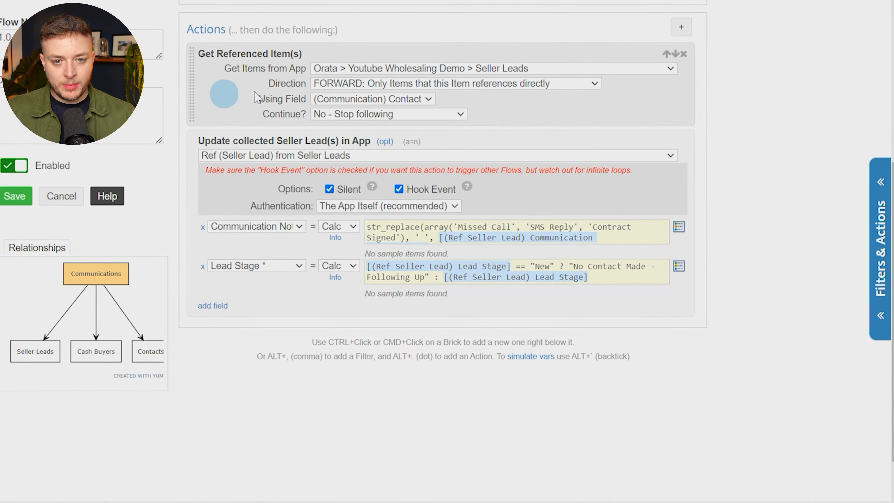
click(682, 27)
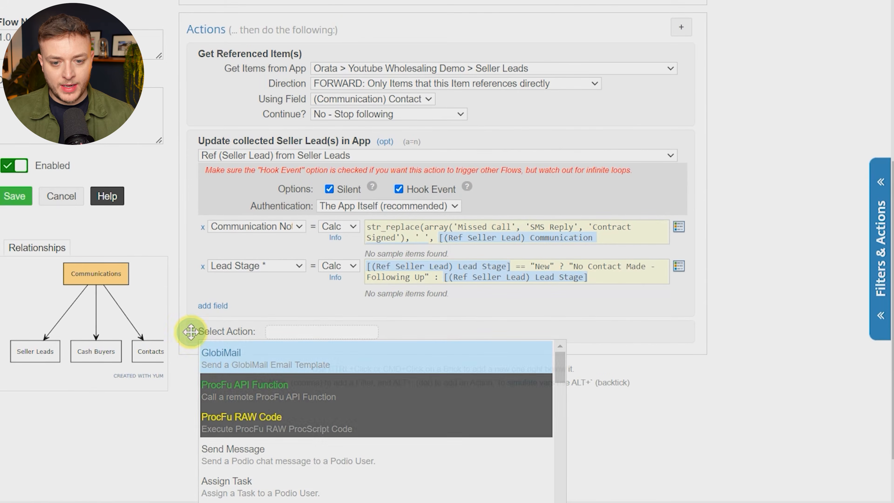
- Insert an If (Sanity Check) above the update with stristr([(Communication) Type],"Outgoing")
drag(192, 332, 196, 148)
click(275, 147)
text(san)
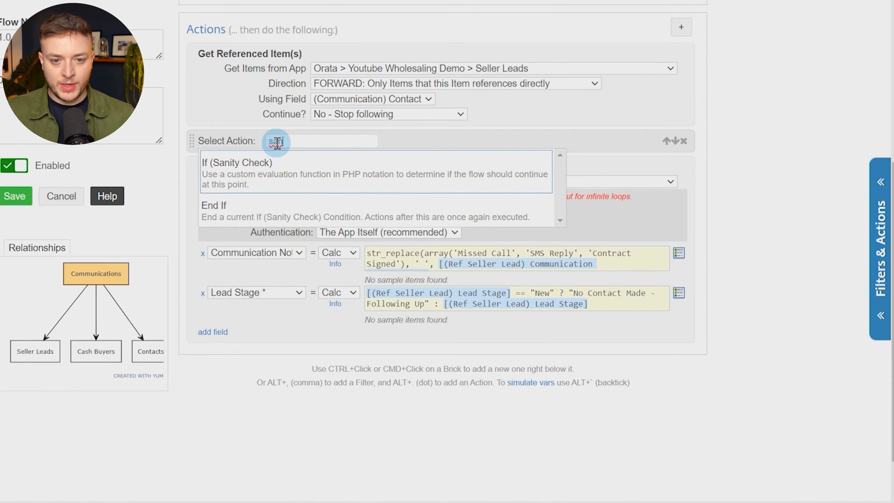
key(Return)
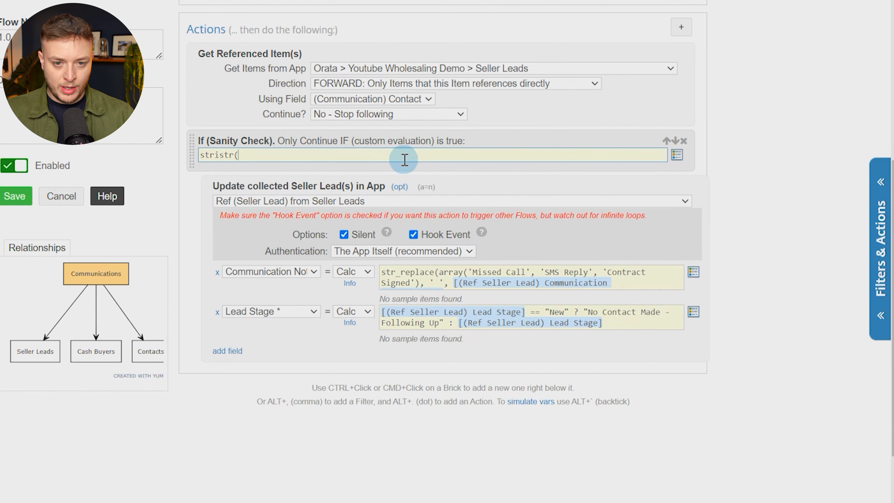
text(@)
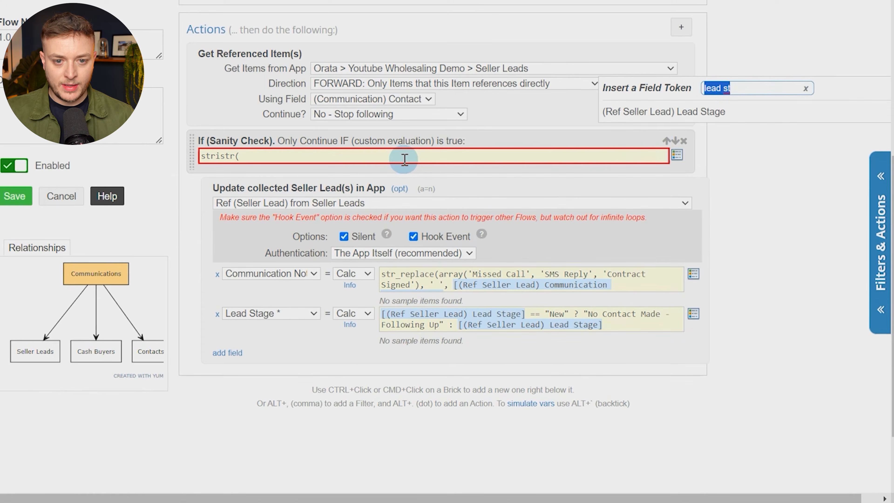
text(type)
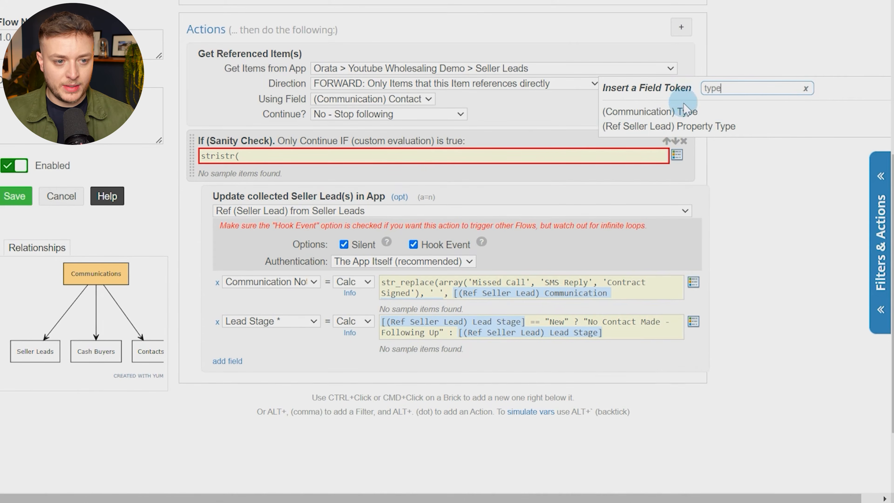
click(689, 111)
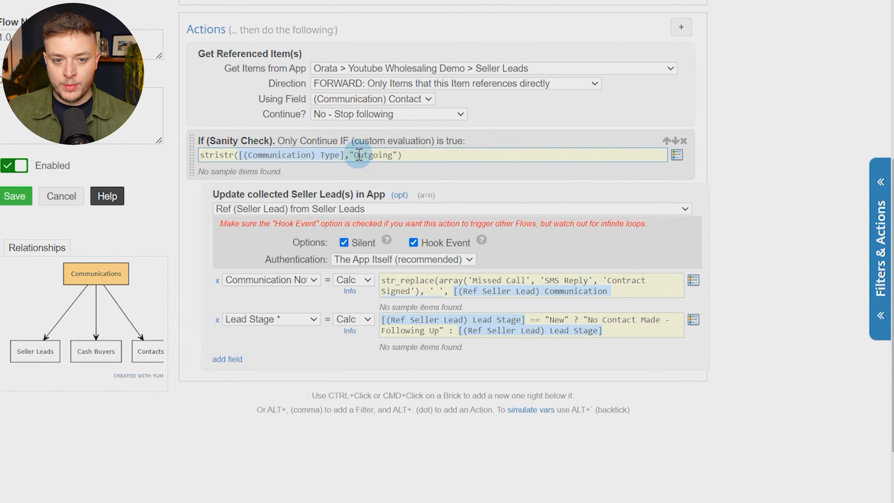
drag(359, 155, 389, 152)
click(409, 152)
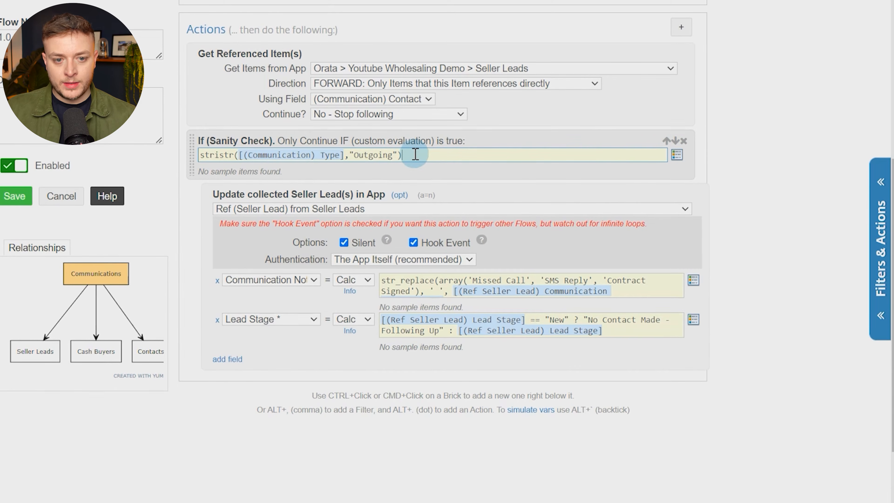
drag(204, 155, 396, 155)
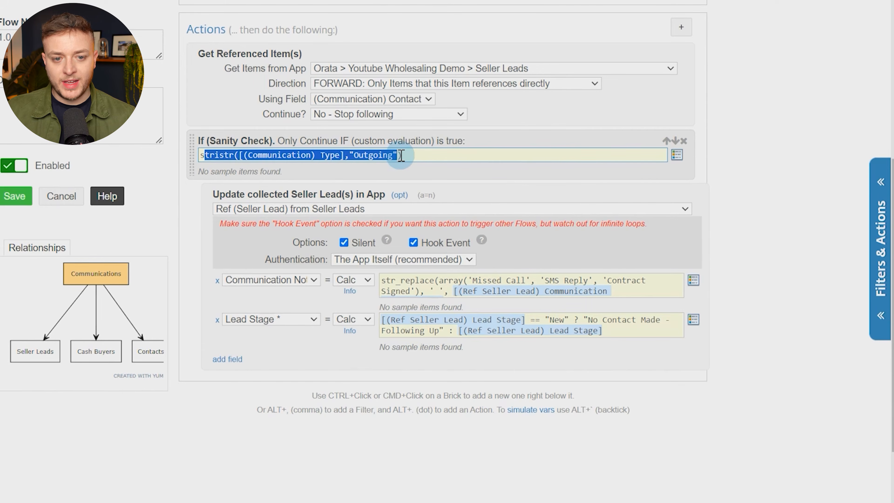
ctrl+click(357, 364)
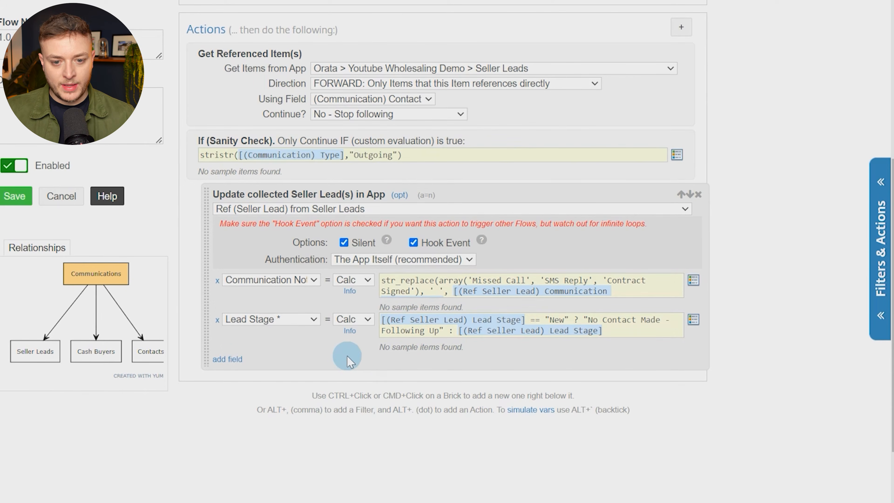
- Add an If (Sanity Check) requiring [(Communication) Type] == "Outgoing Text"
text(san)
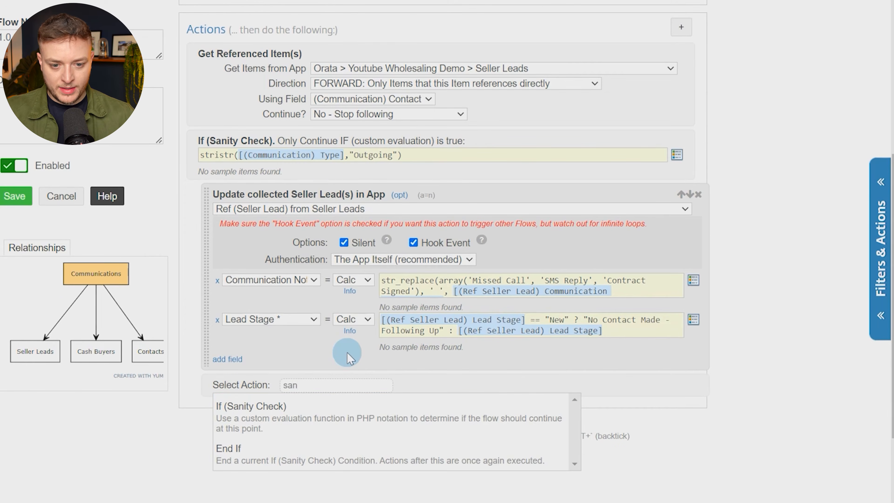
key(Return)
click(327, 402)
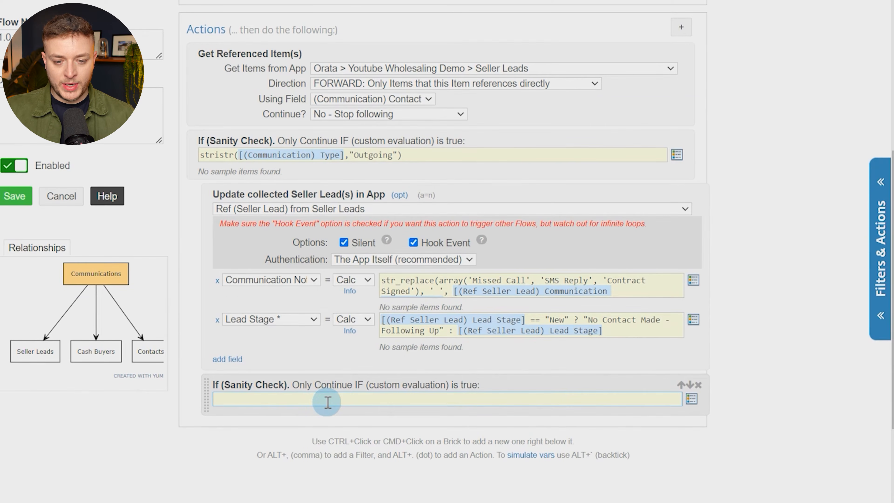
key(@)
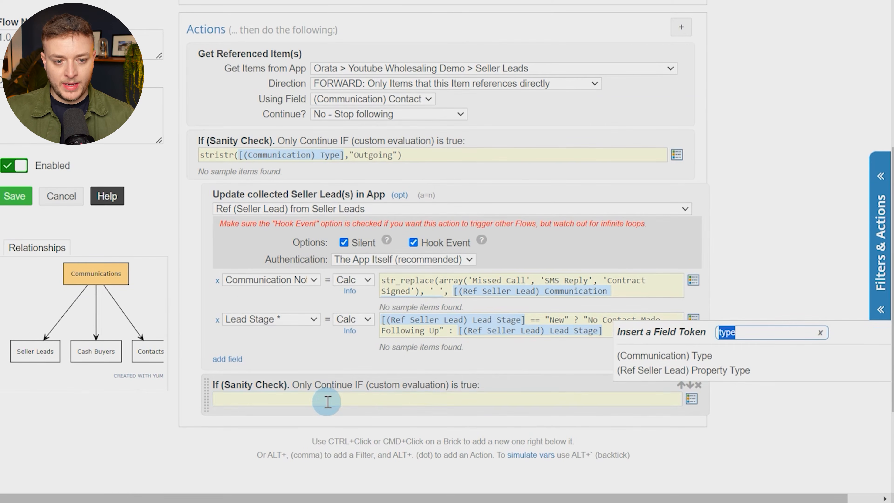
click(662, 360)
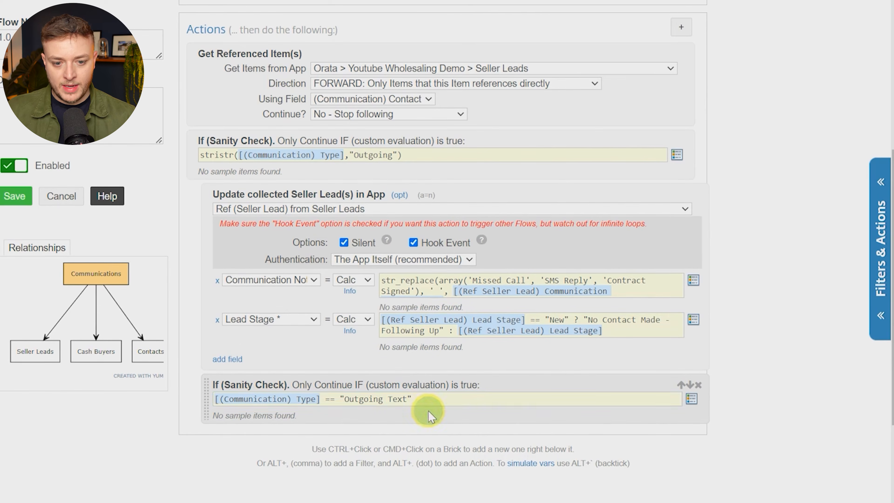
- Add a Custom Variable step and copy the dateSent formula from the Google Doc
key(alt+period)
text(var)
scroll(434, 412, down, 3)
click(299, 326)
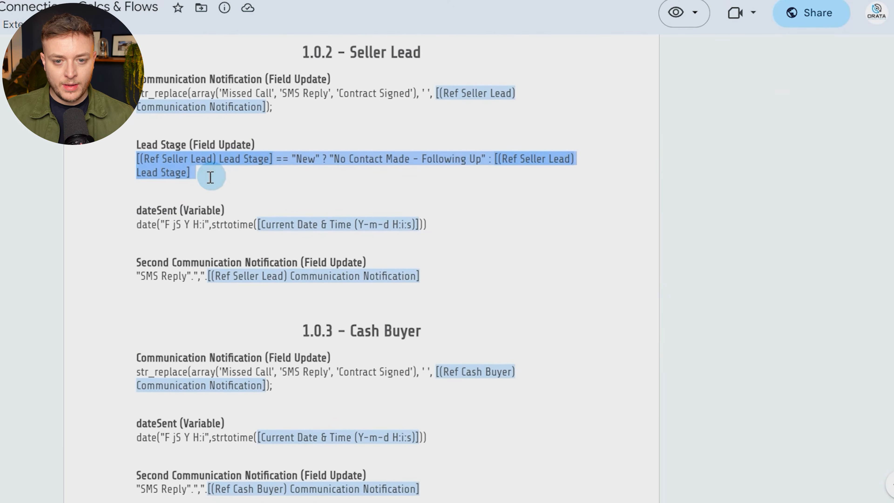
drag(137, 225, 506, 224)
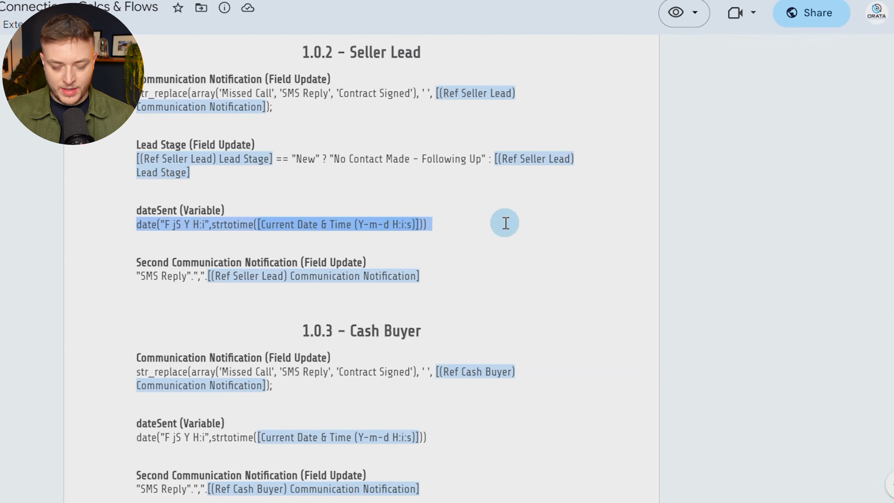
key(ctrl+c)
click(192, 0)
- Paste the date formula as the variable's value and name the variable dateSent
click(393, 305)
key(ctrl+v)
key(BackSpace)
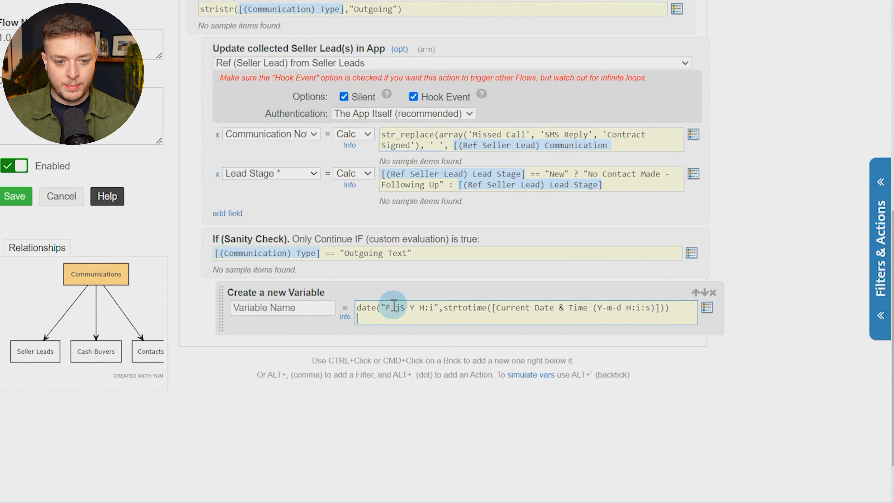
click(269, 305)
text(dateSent)
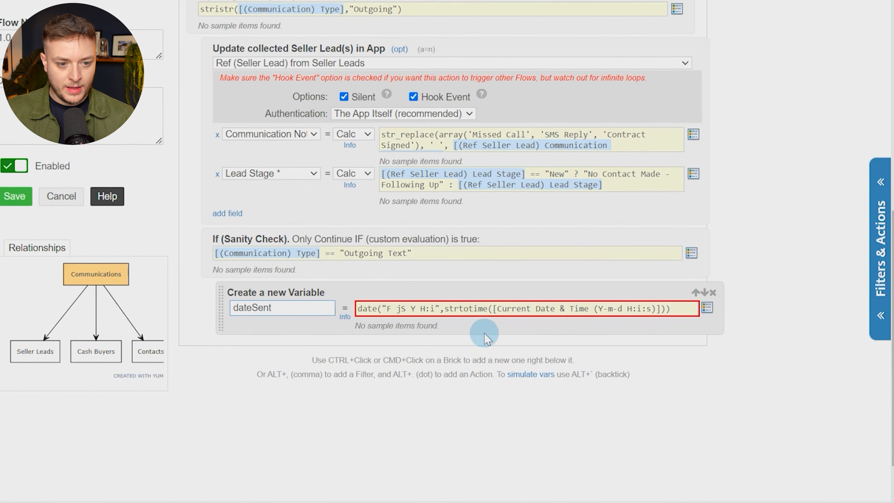
- Replace the plain-text date reference with the live Current Date & Time (Y-m-d H:i:s) token
drag(494, 309, 665, 308)
key(BackSpace)
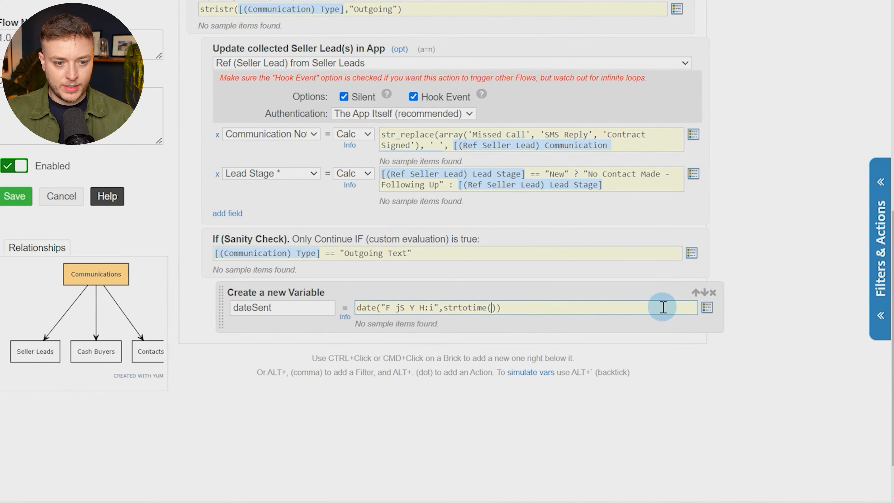
key(bracketleft)
text(current)
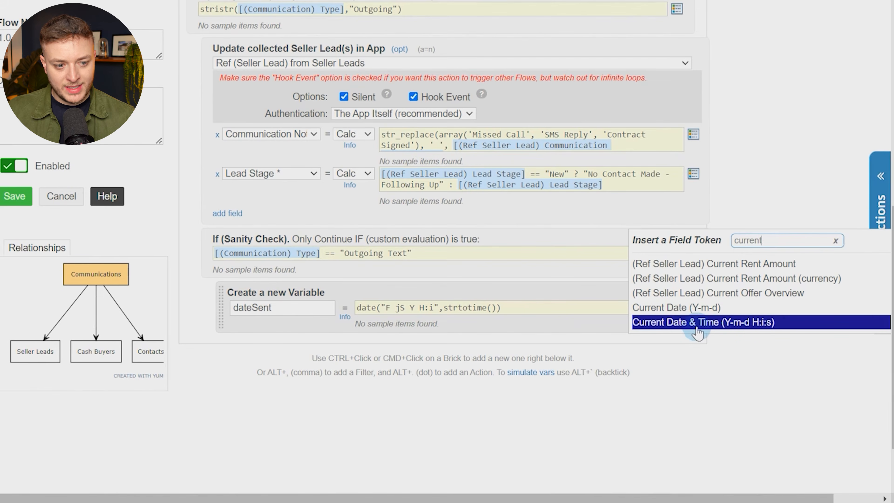
click(757, 328)
key(alt+period)
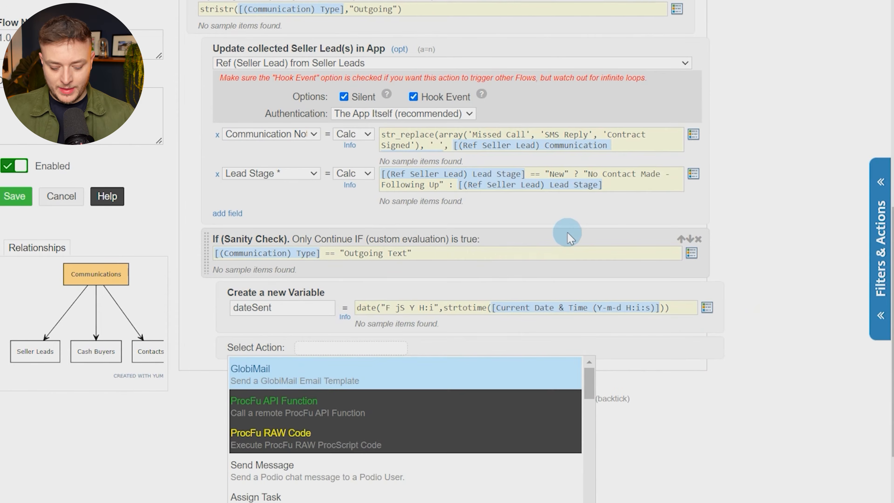
text(comm)
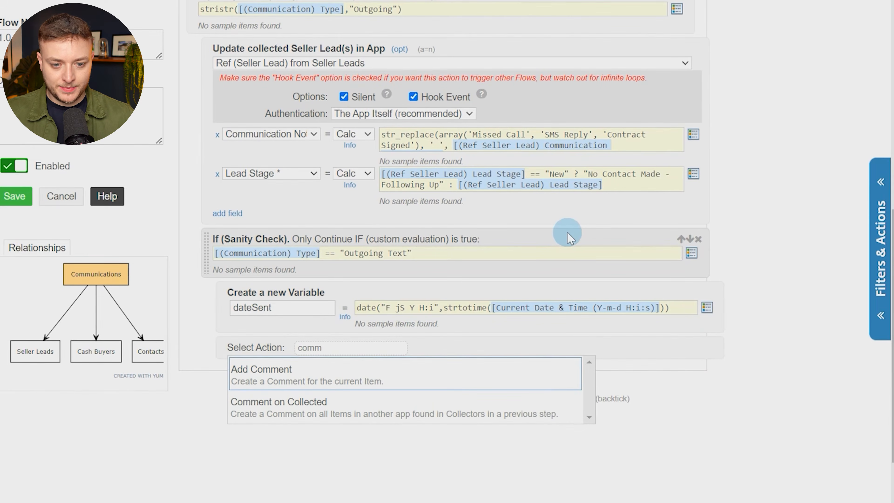
- Add a comment action on the collected Ref (Seller Lead) items
click(364, 420)
click(410, 369)
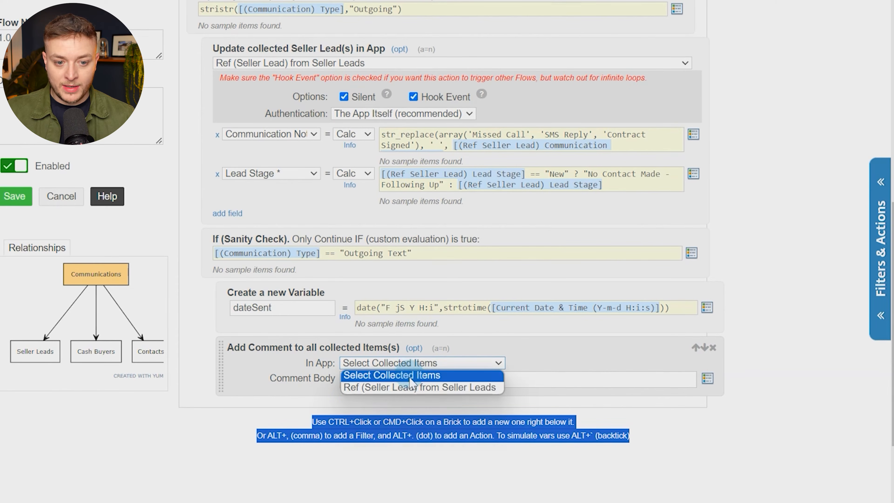
click(412, 385)
click(779, 338)
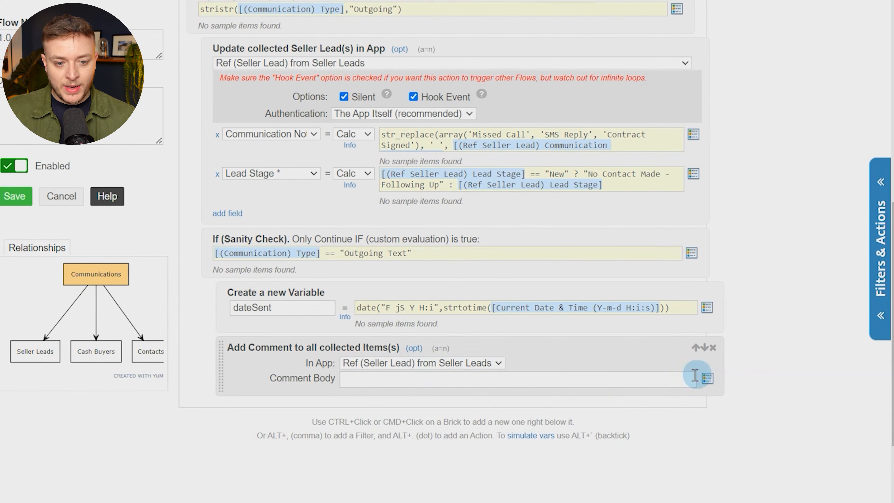
- Fill the Comment Body with the [(Variable) dateSent] token and the [(Communication) Text Message] token on a new line
click(545, 379)
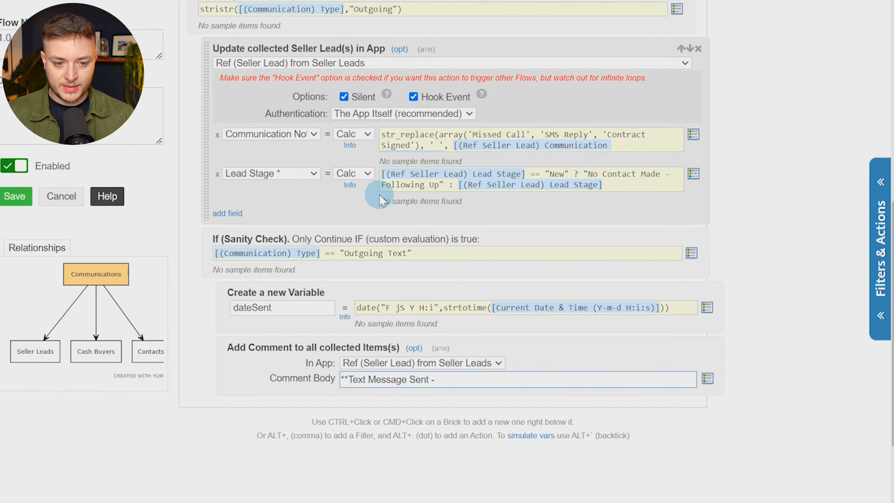
key(alt+slash)
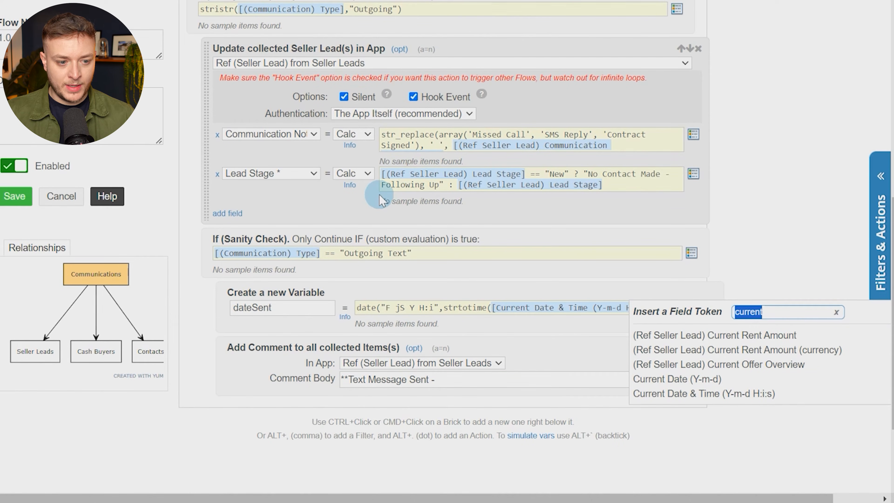
text(var)
key(Down)
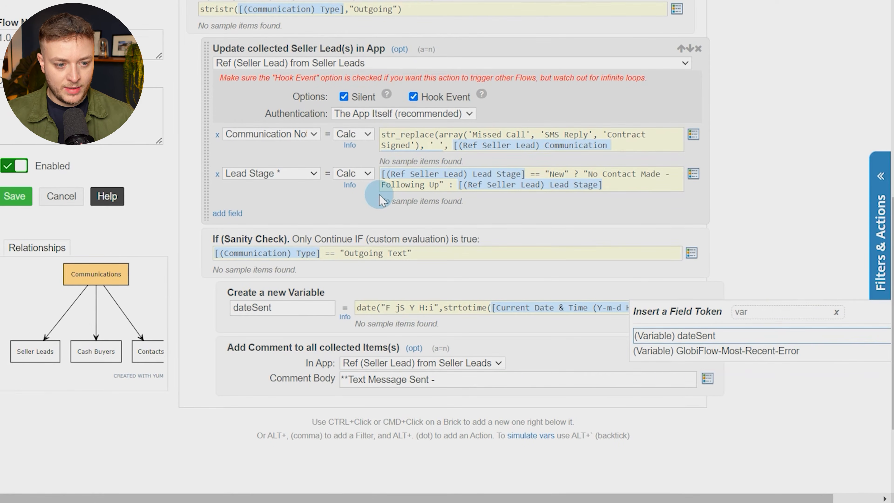
key(Return)
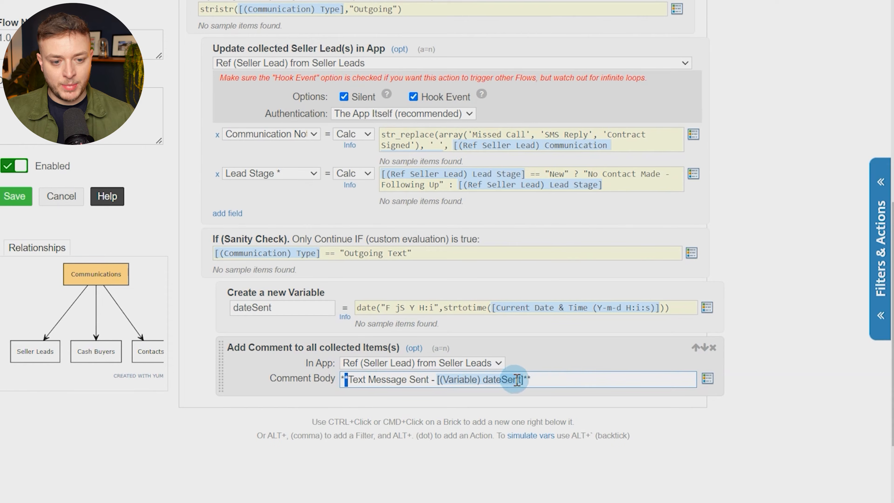
click(525, 376)
key(Return)
text(@)
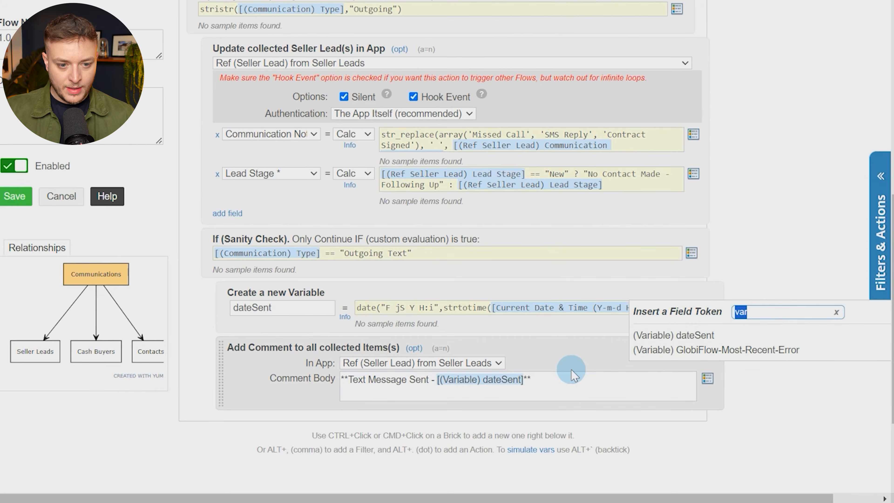
text(text)
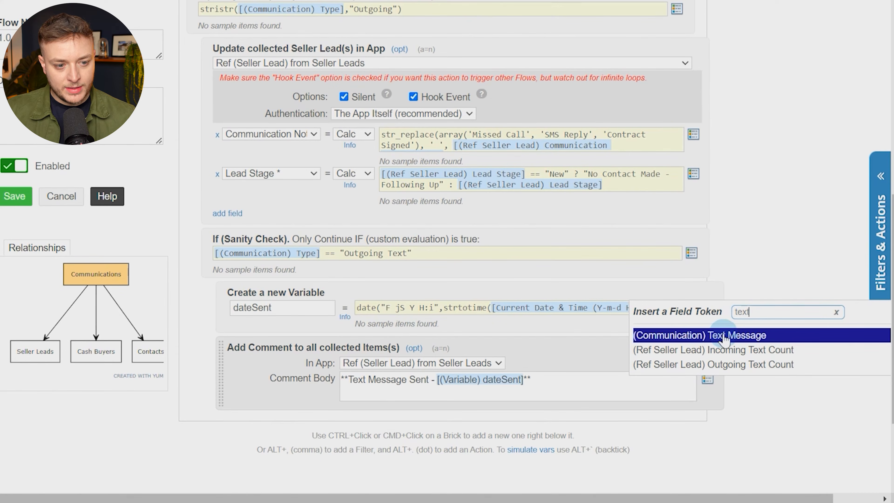
click(743, 339)
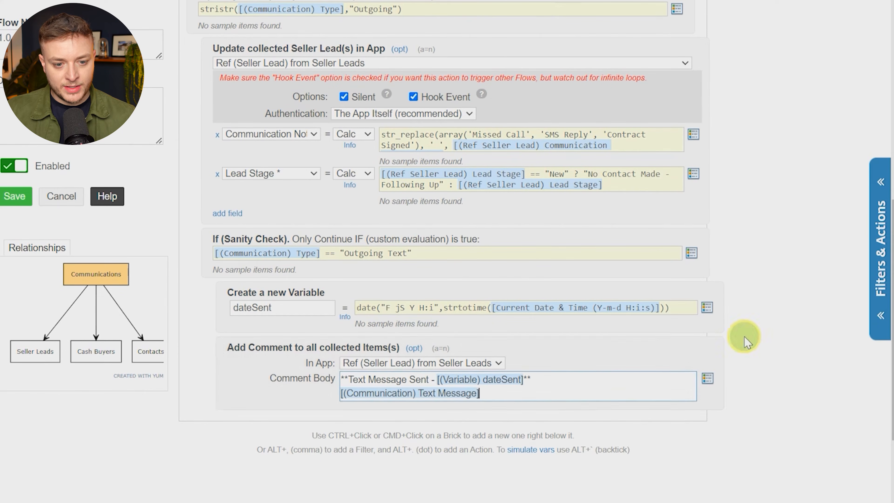
- Make the comment post silently by ticking Silent under the extra options
click(410, 349)
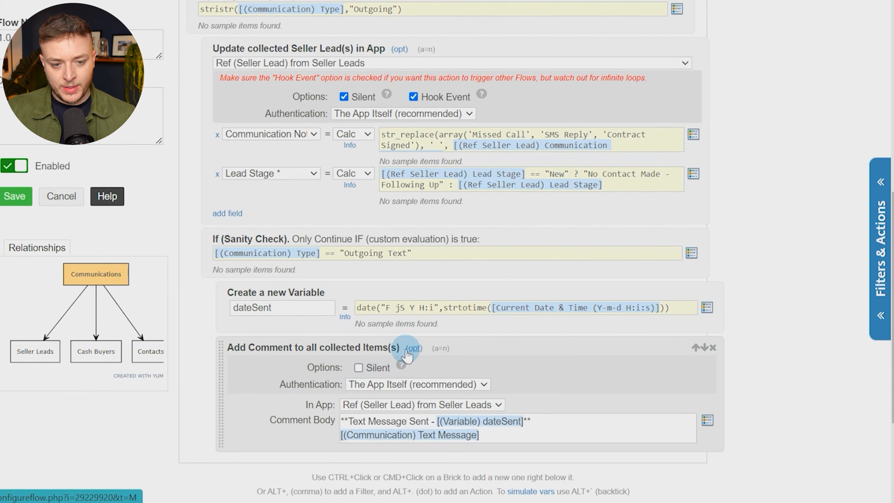
click(358, 368)
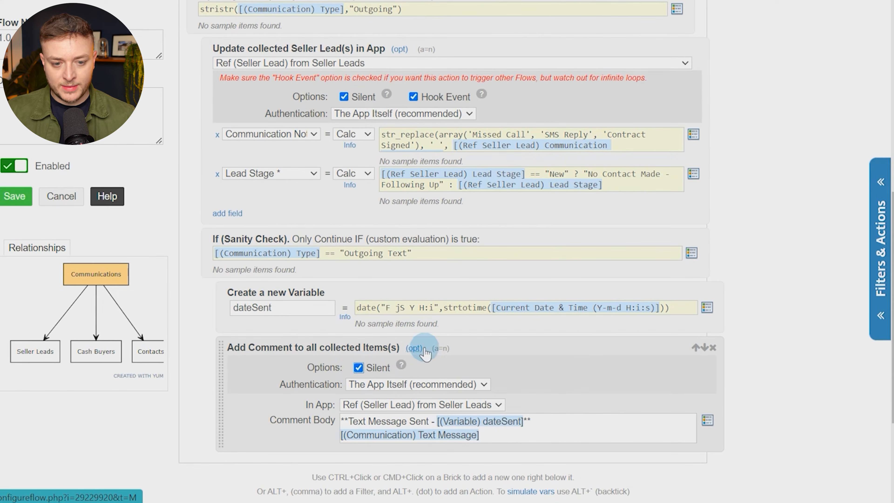
click(415, 349)
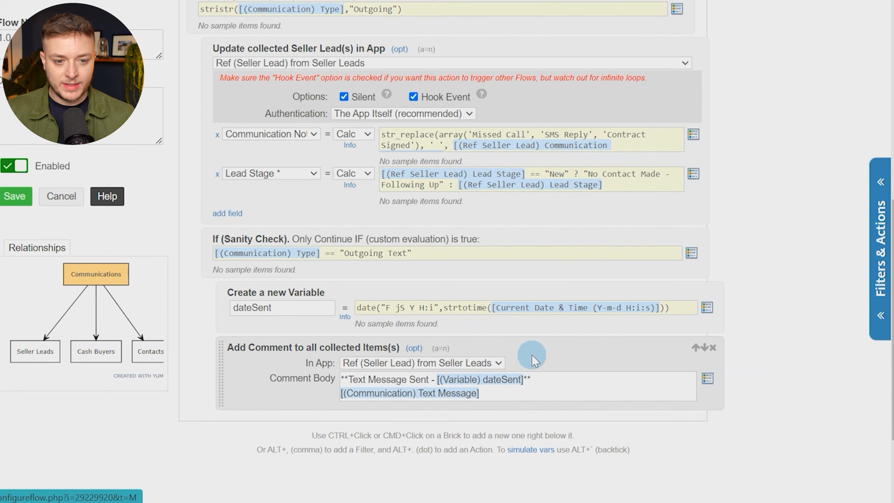
key(alt+period)
- Add two End If blocks closing the inner and outer sanity checks
text(end if)
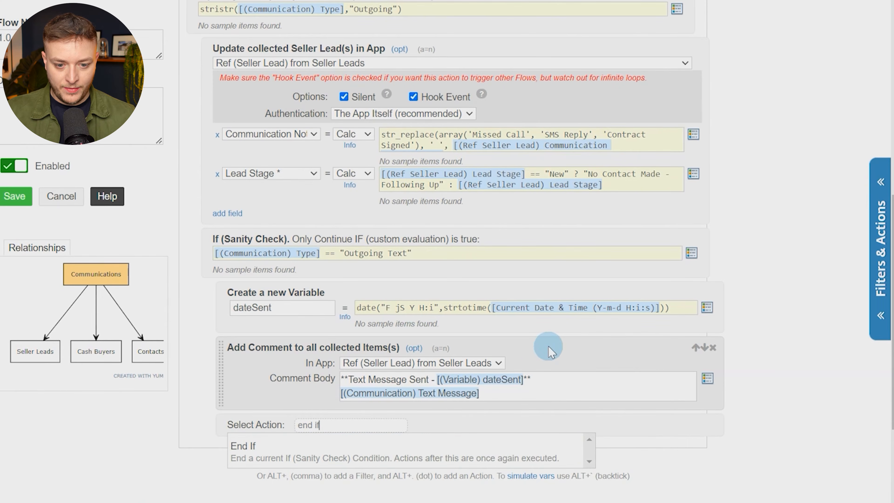
key(Return)
key(alt+period)
text(end)
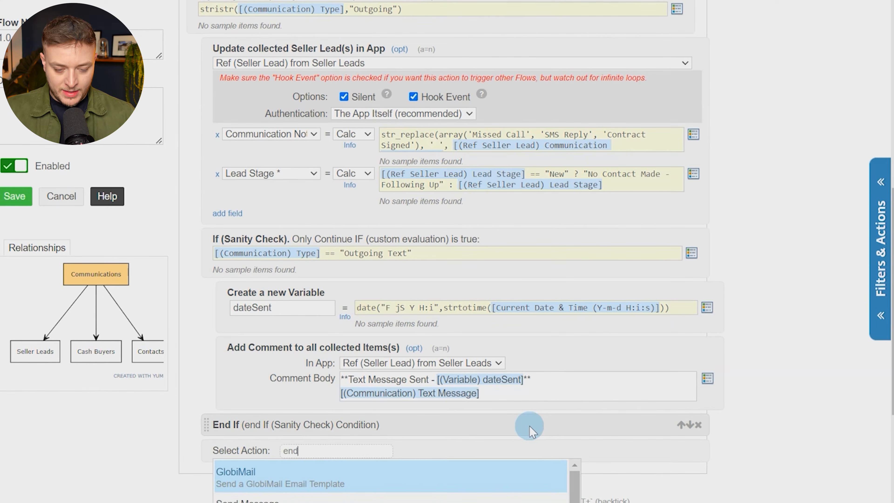
text( if)
key(Return)
scroll(485, 332, down, 4)
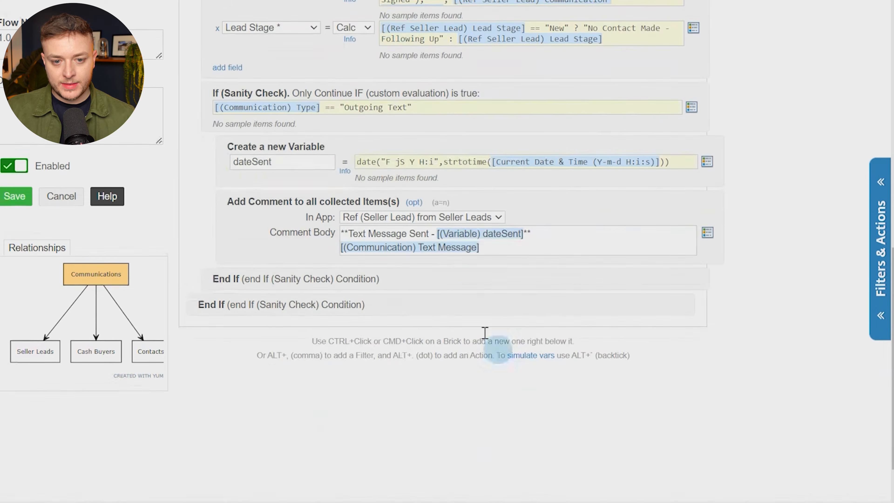
scroll(485, 332, up, 8)
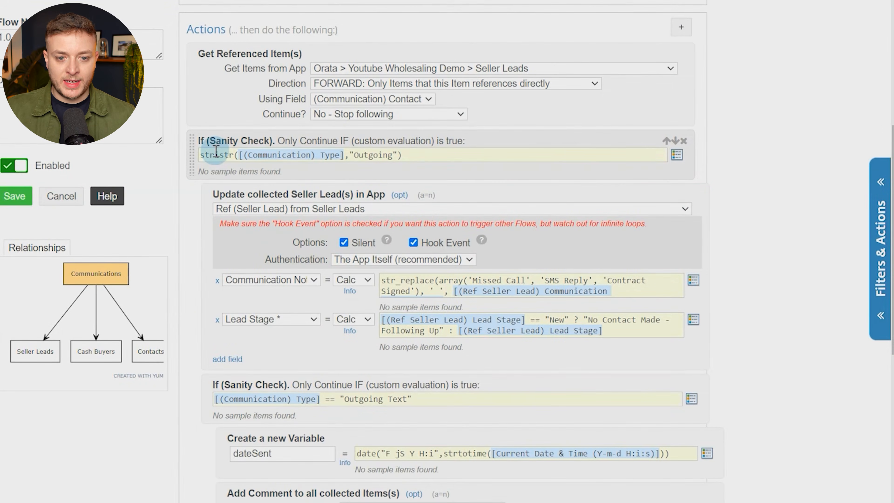
- Change strstr to stristr in the first Outgoing sanity check, then review the flow
click(216, 154)
text(i)
click(369, 155)
scroll(358, 273, down, 2)
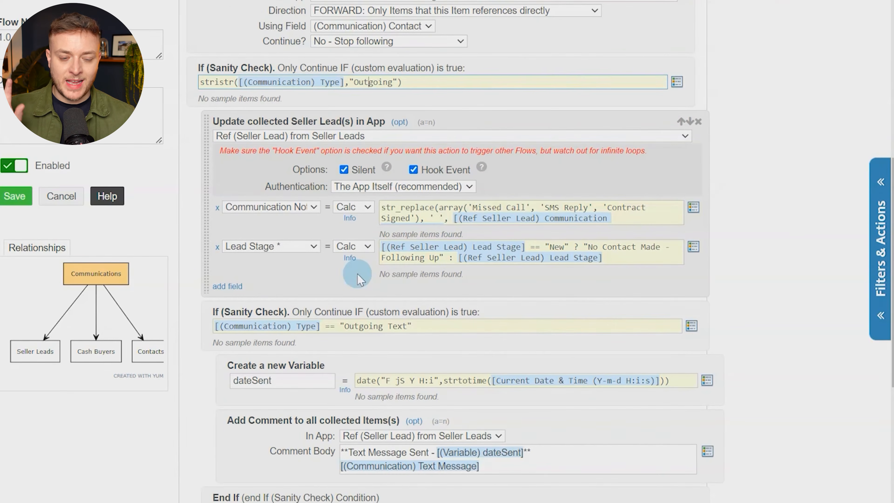
scroll(358, 275, down, 1)
scroll(348, 279, down, 1)
scroll(345, 266, up, 2)
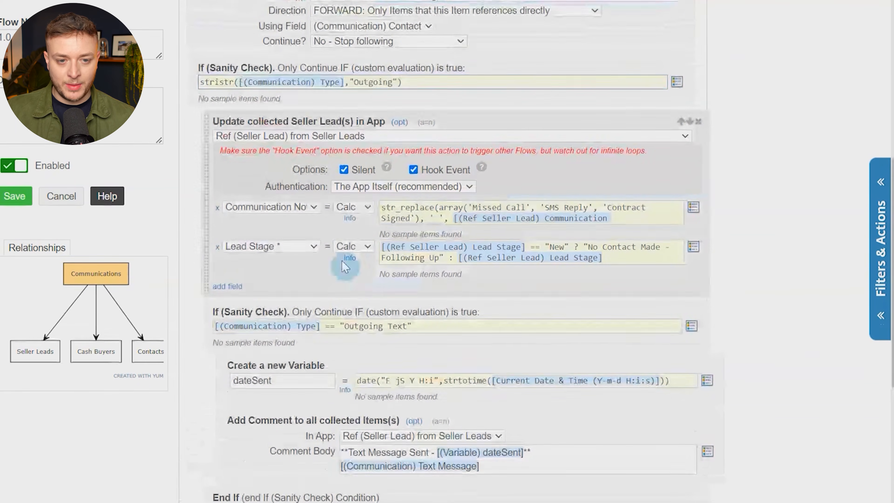
scroll(314, 201, down, 1)
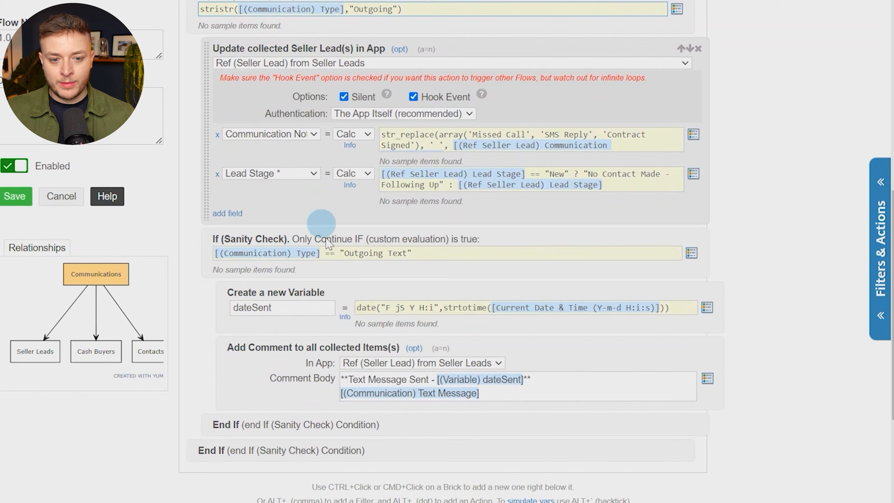
scroll(366, 279, up, 1)
scroll(380, 160, down, 1)
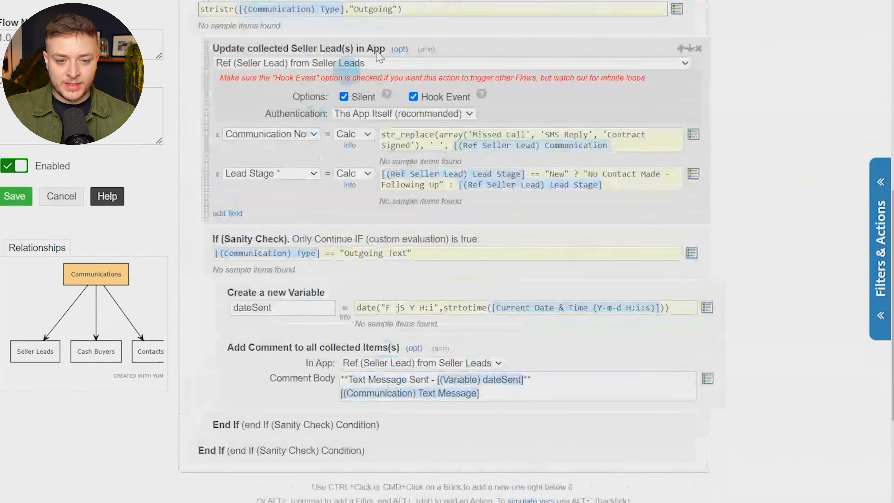
scroll(511, 234, down, 2)
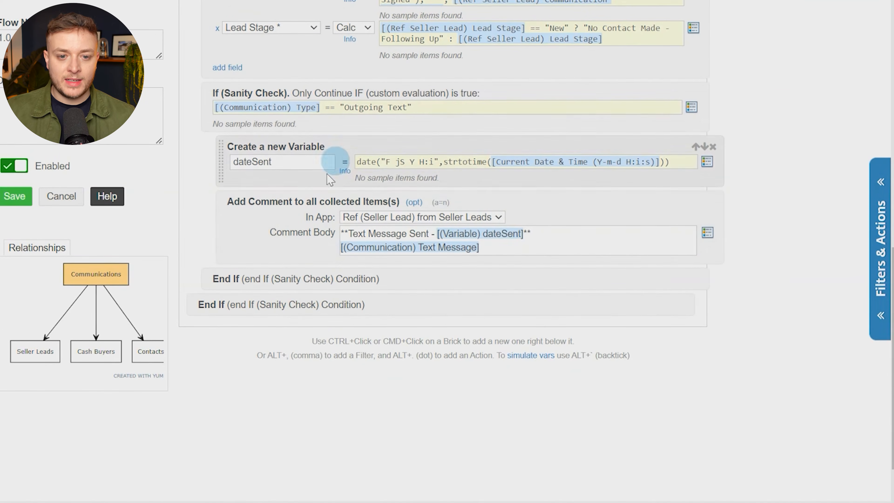
mouse_move(348, 234)
mouse_down()
mouse_move(467, 239)
mouse_move(355, 223)
mouse_up()
click(473, 243)
click(355, 225)
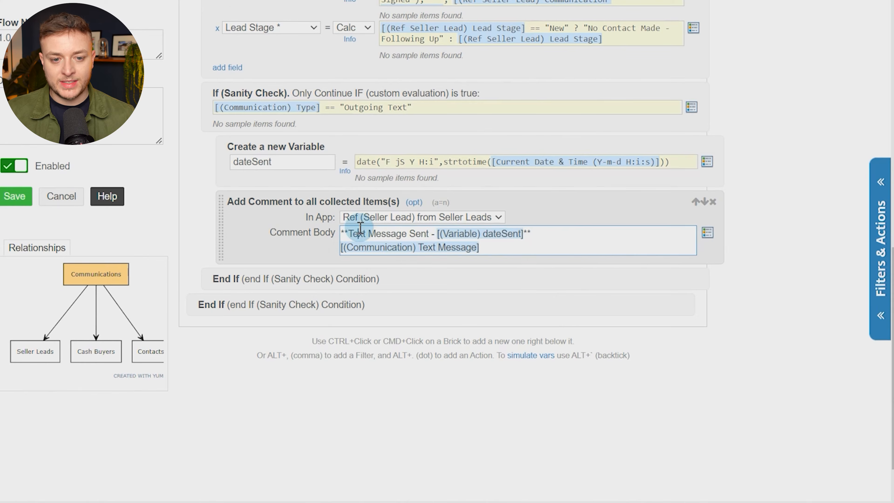
ctrl+click(428, 303)
- Add a new Sanity Check copied from the Outgoing one, changed to Type == "Incoming Text"
text(san)
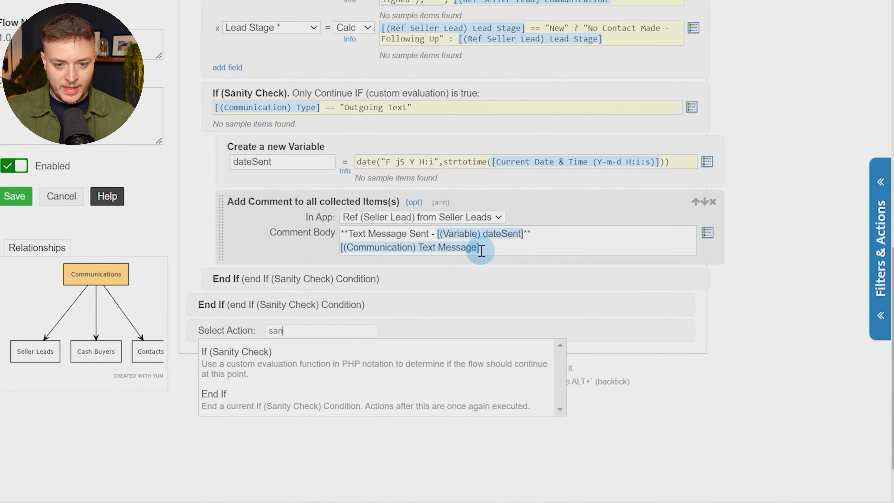
key(Return)
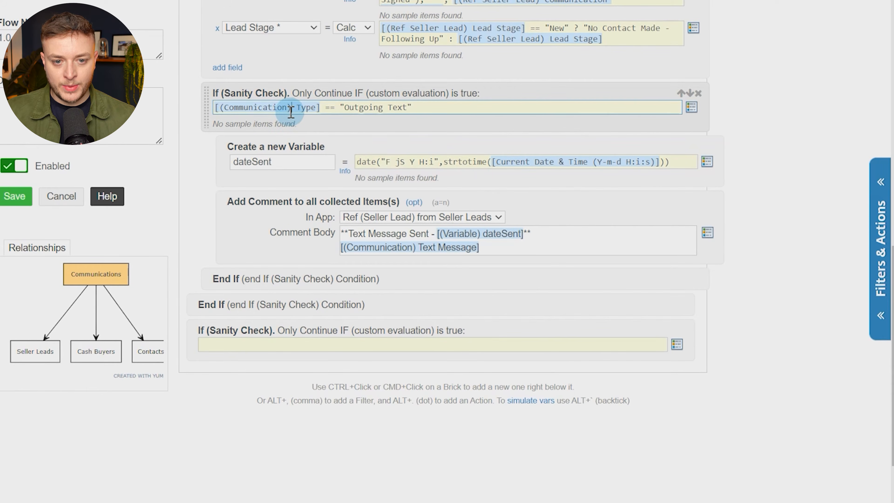
triple_click(282, 107)
key(ctrl+c)
click(297, 343)
key(ctrl+v)
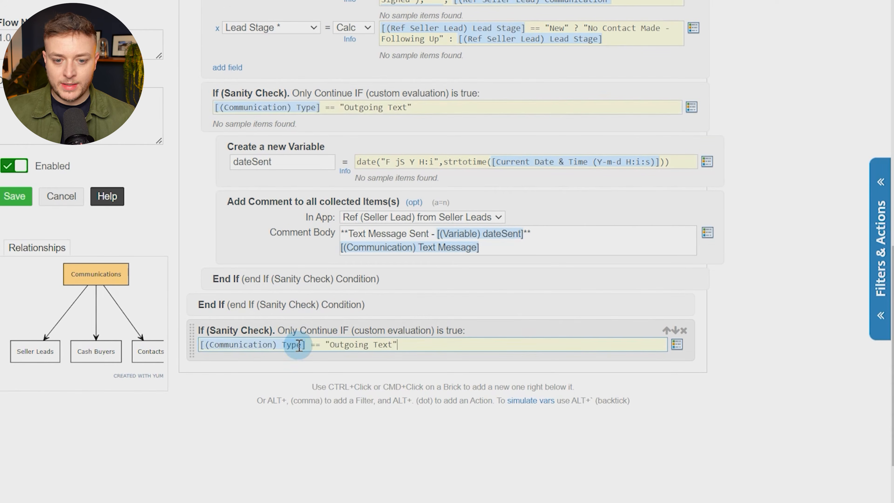
double_click(349, 344)
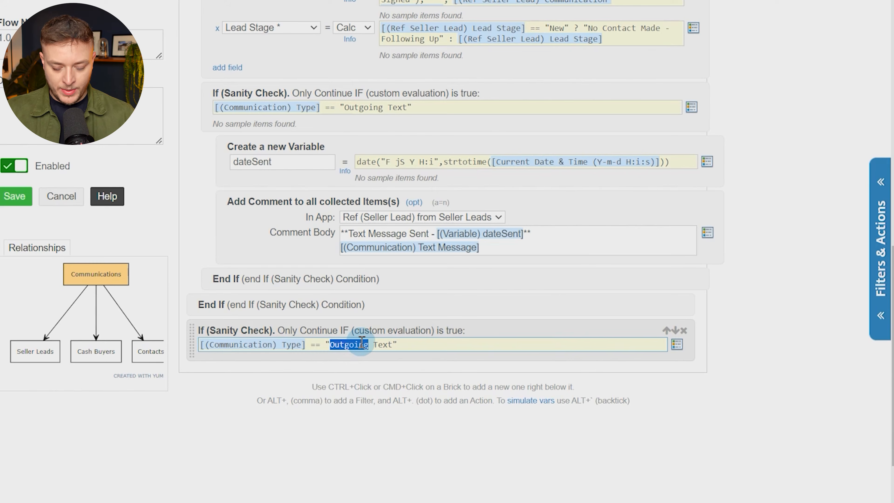
text(Incoming)
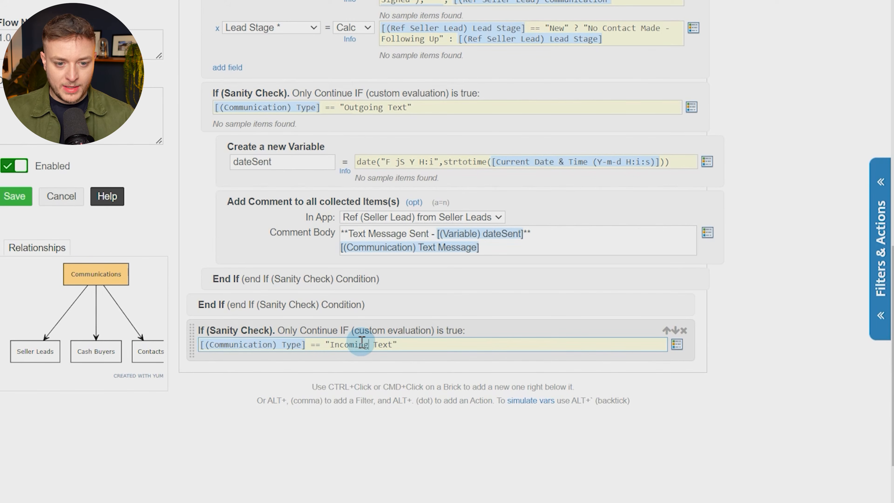
- Add a custom variable inside the Incoming check with the explode formula copied from the notes
key(alt+period)
text(var)
key(Return)
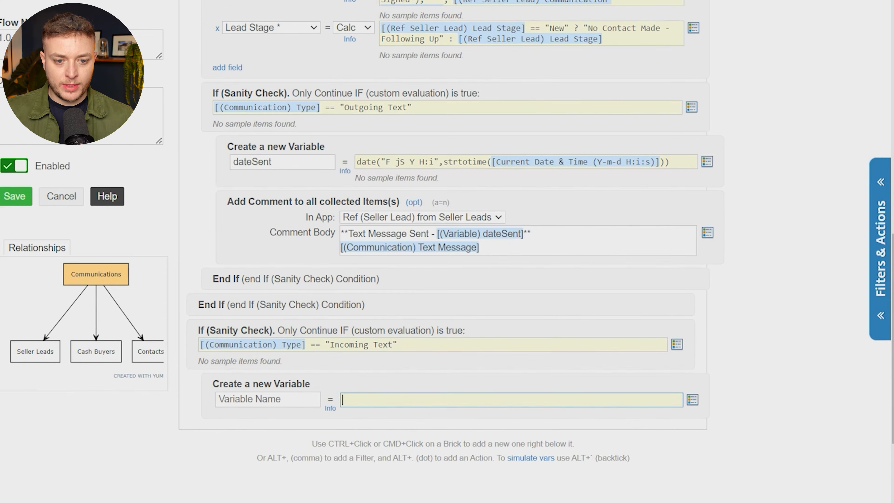
key(alt+Tab)
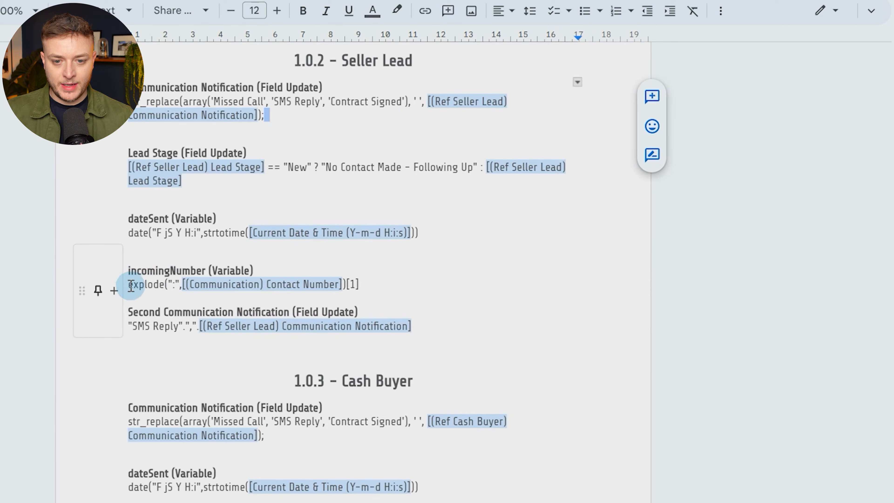
drag(131, 285, 350, 286)
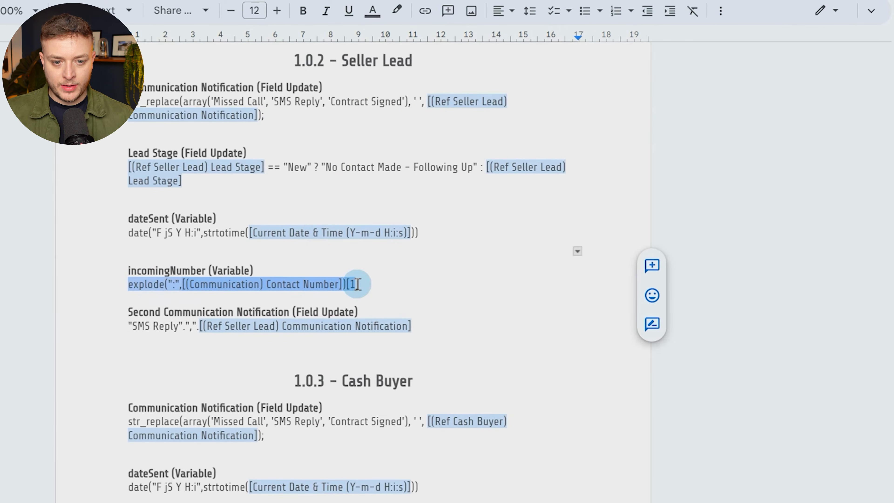
click(348, 286)
drag(348, 286, 126, 285)
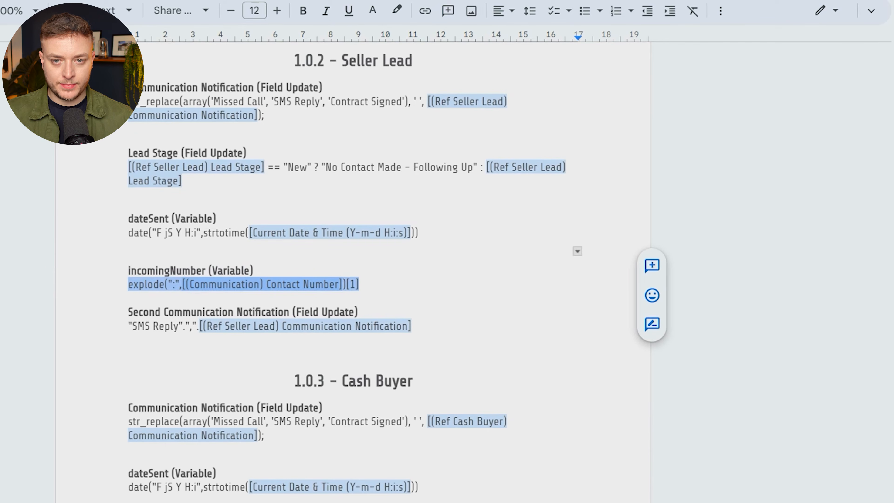
key(ctrl+c)
key(alt+Tab)
click(402, 401)
key(ctrl+v)
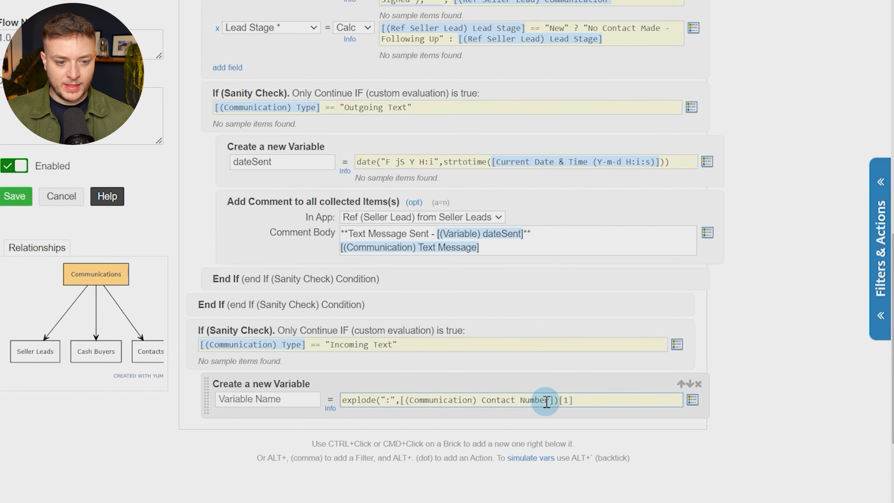
- Swap the formula's token for [(Communication) Contact Number] and name the variable incomingNumber
drag(556, 400, 413, 394)
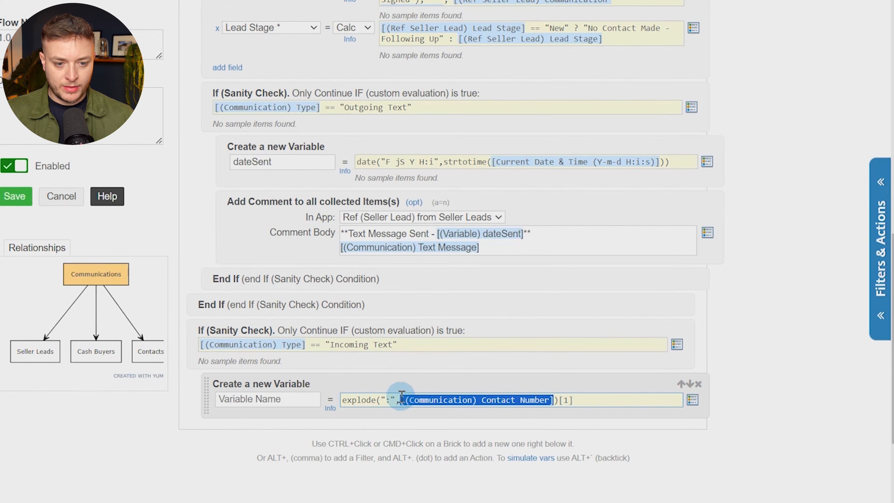
key(BackSpace)
key(alt+slash)
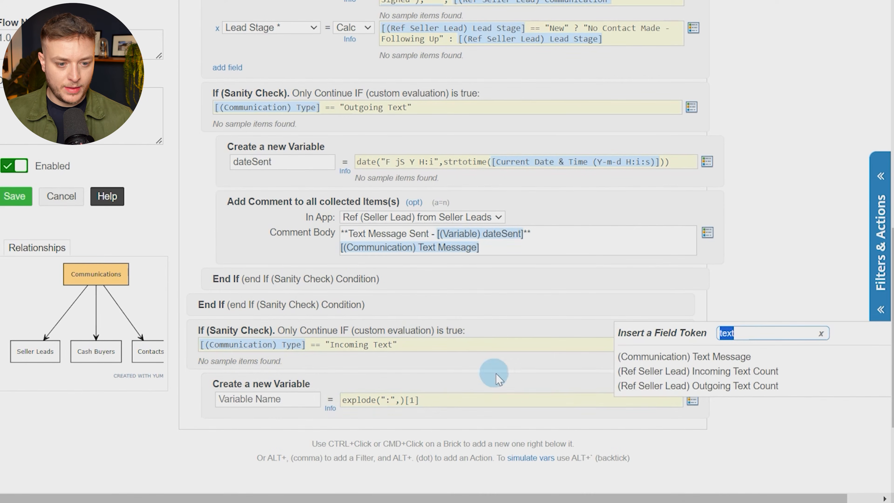
text(conta)
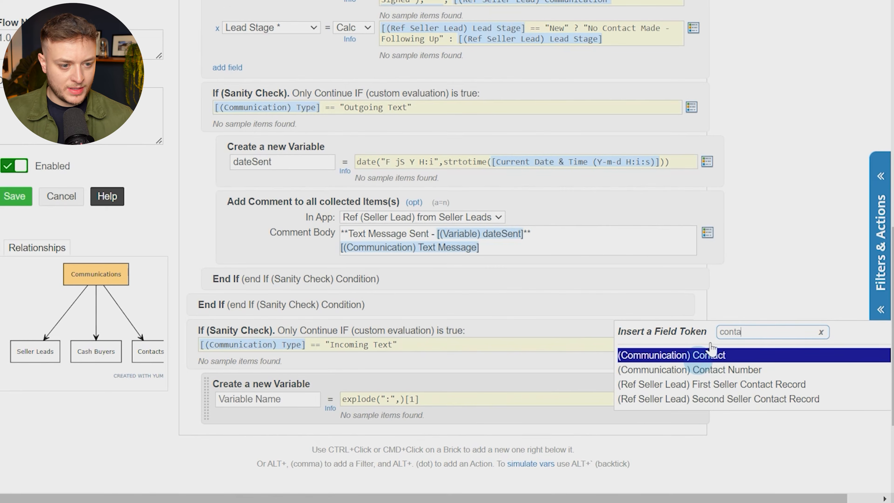
click(726, 372)
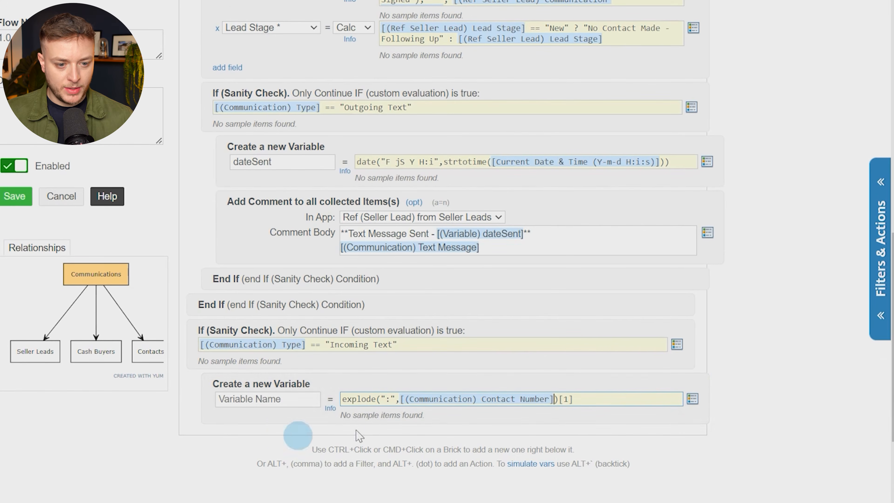
click(278, 399)
text(ind)
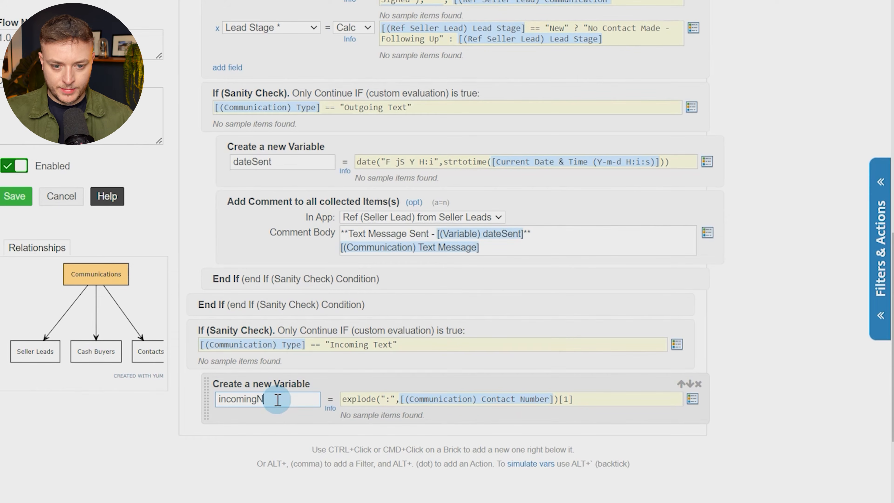
scroll(277, 400, down, 2)
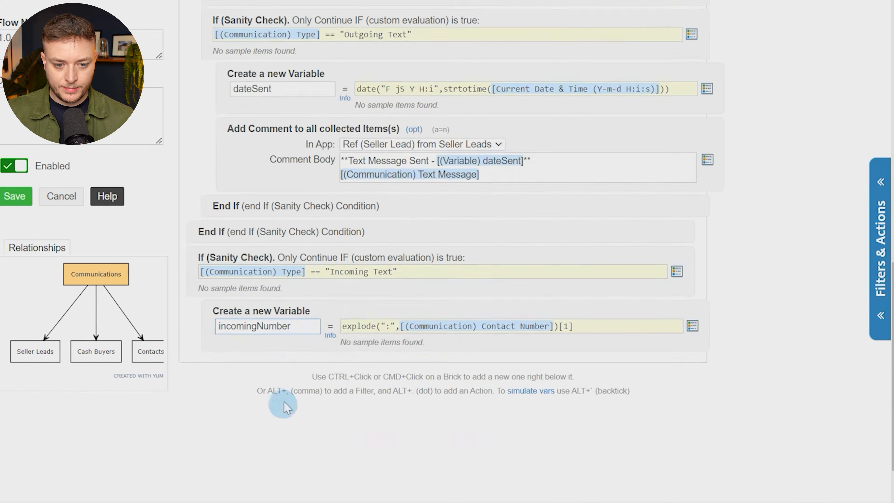
key(alt+period)
- Add an 'Add Comment to all collected Items' action targeting the Seller Leads
text(comm)
key(Down)
key(Down)
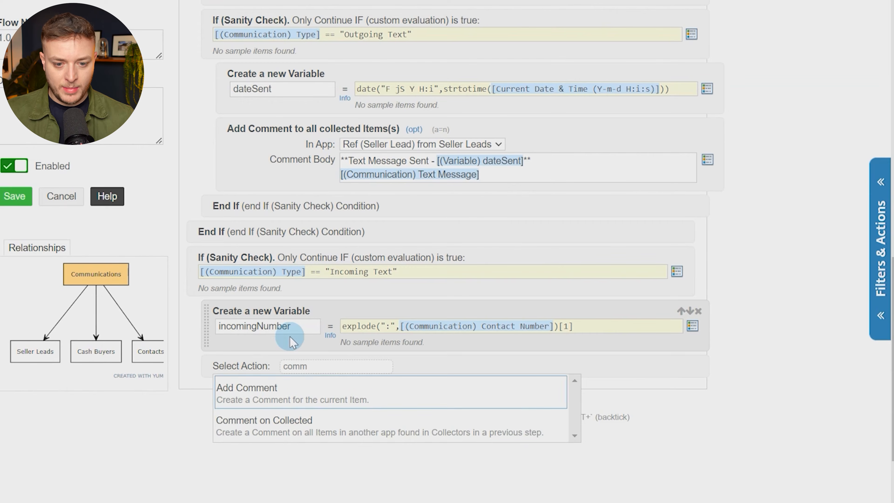
key(Return)
click(374, 382)
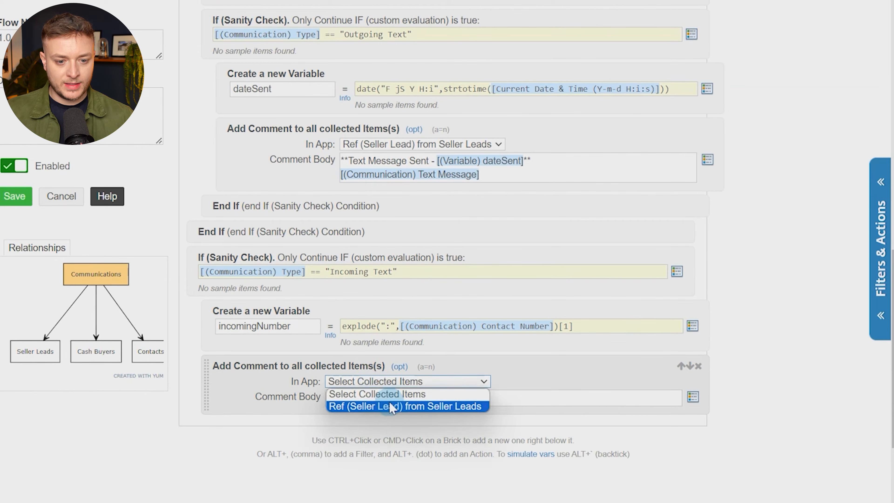
click(440, 405)
click(393, 368)
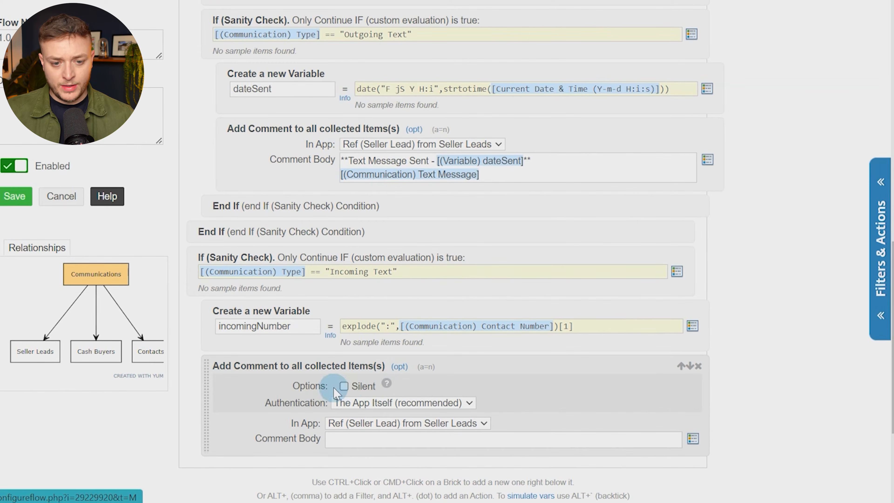
mouse_move(418, 374)
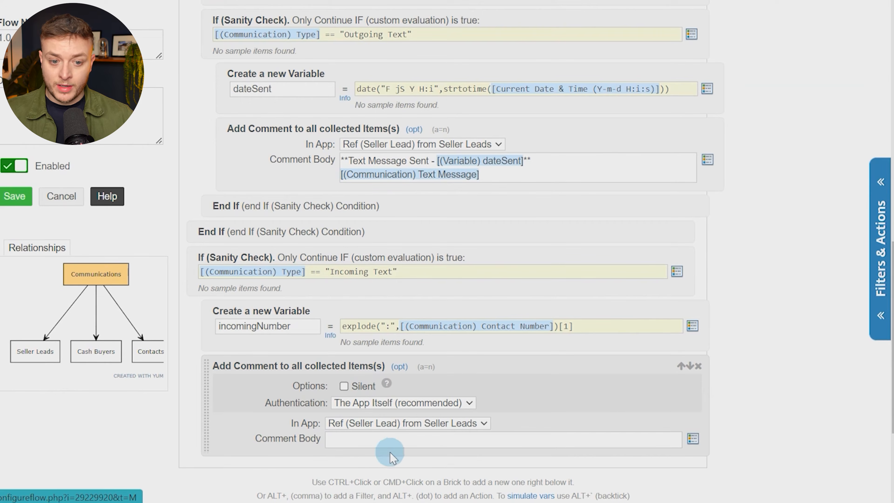
- Write the Comment Body with the incomingNumber variable and the Text Message token on the next line
click(391, 439)
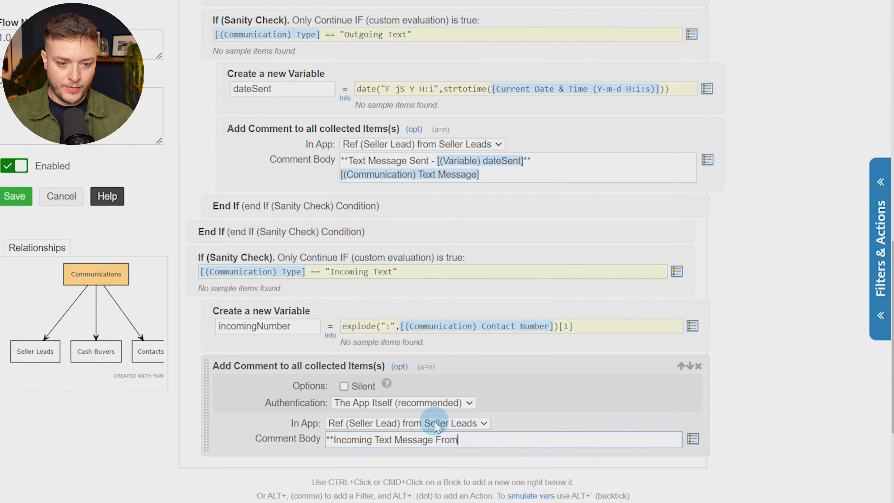
key(alt+slash)
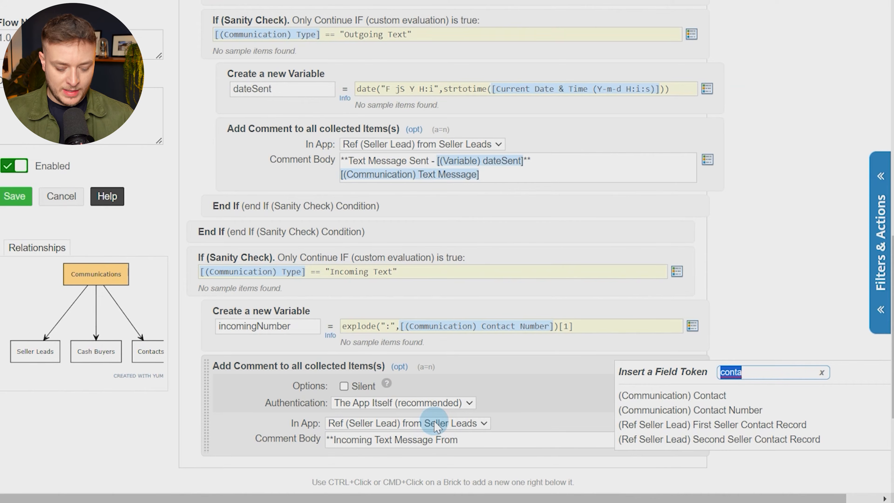
text(var)
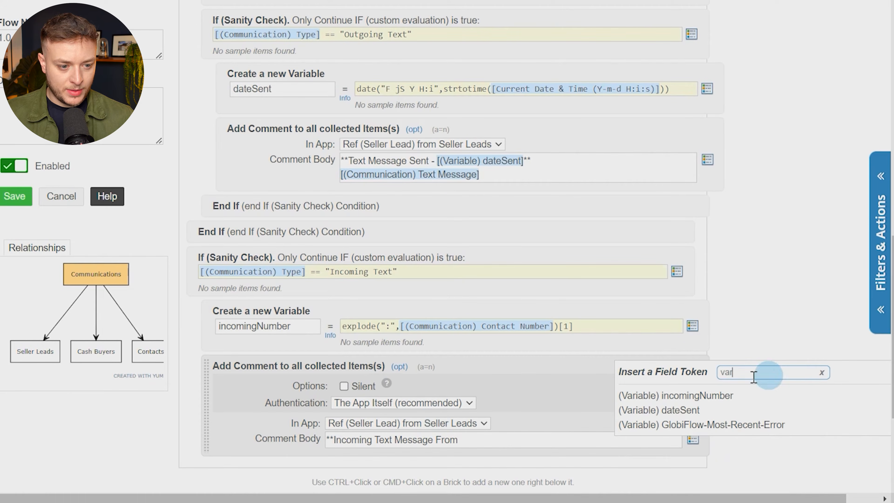
click(692, 394)
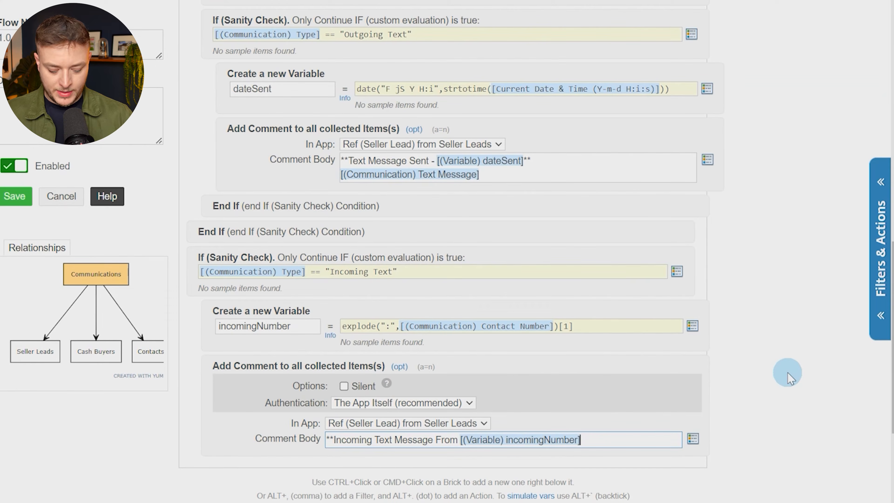
key(Return)
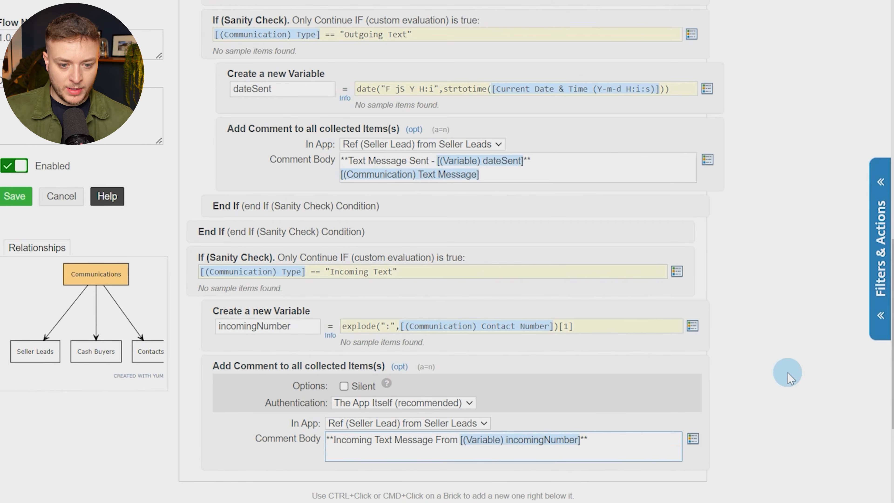
key(alt+slash)
text(text)
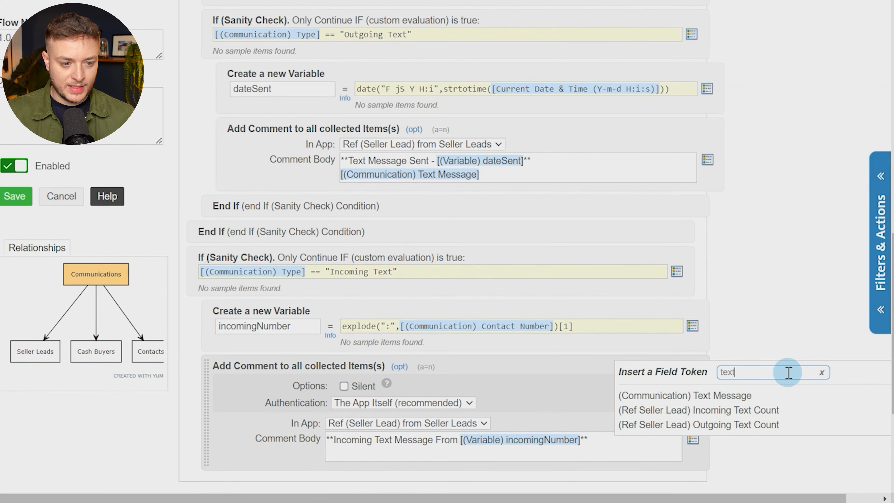
key(Return)
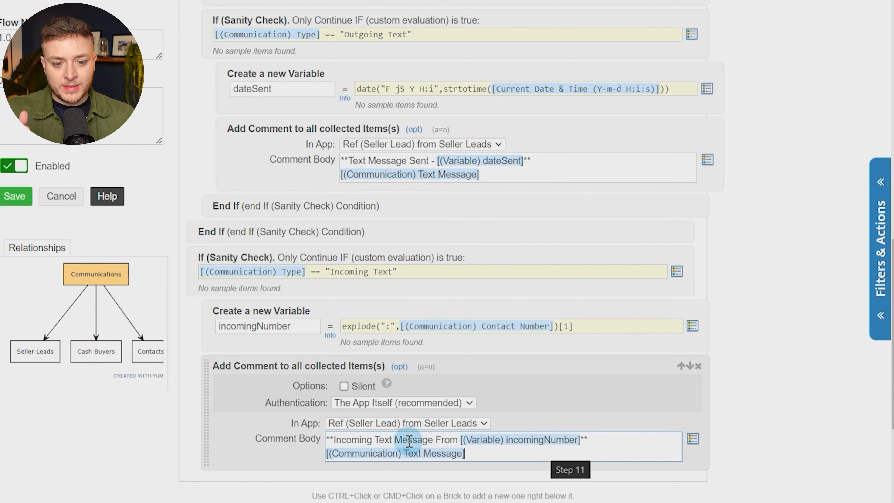
drag(359, 439, 562, 439)
click(577, 440)
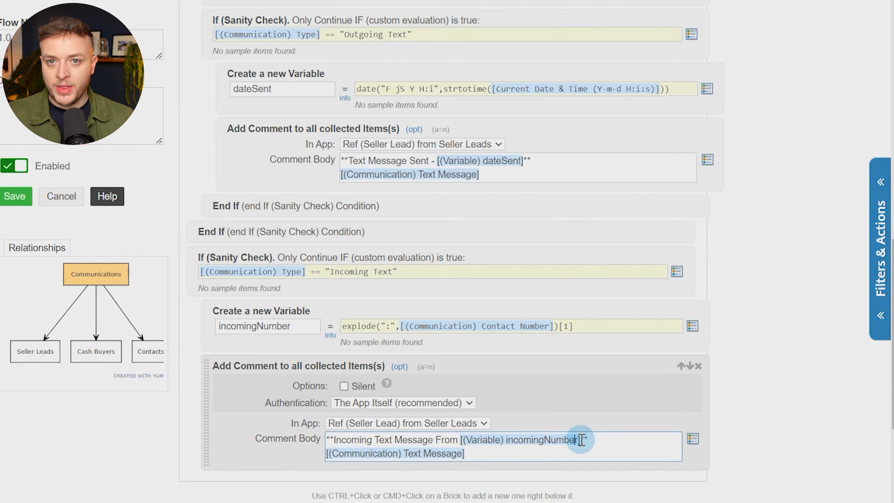
drag(479, 457, 305, 444)
click(394, 439)
triple_click(425, 456)
- Add a new action after the comment and search for the update collected items action
click(508, 453)
scroll(508, 453, down, 3)
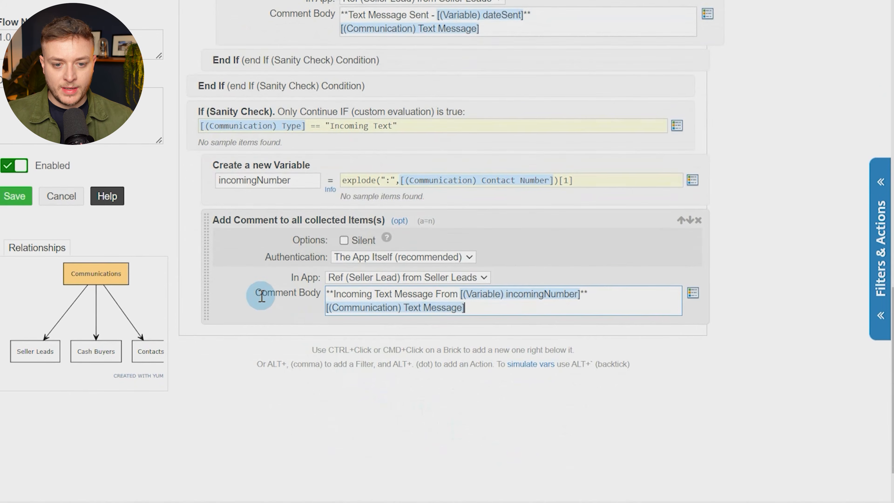
ctrl+click(262, 296)
text(upda)
key(Down)
key(Down)
key(Down)
- Update the collected Seller Leads' Communication Notification field with a Calc value
key(Return)
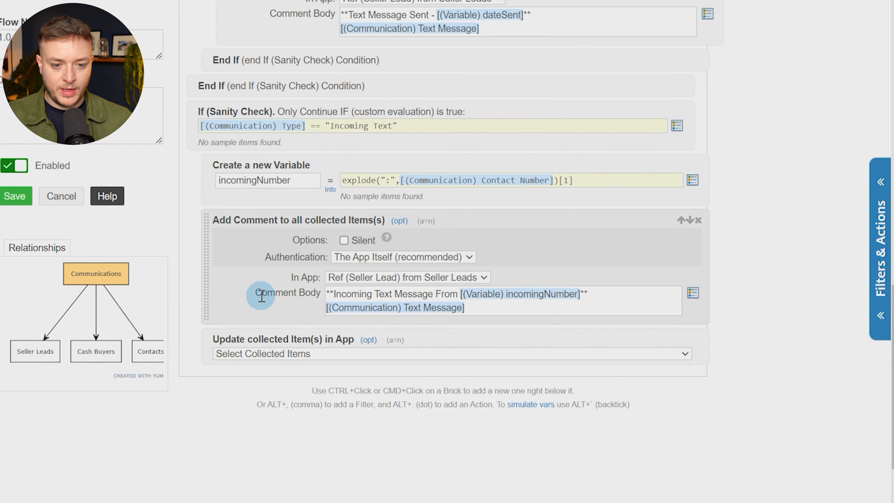
click(238, 358)
click(295, 378)
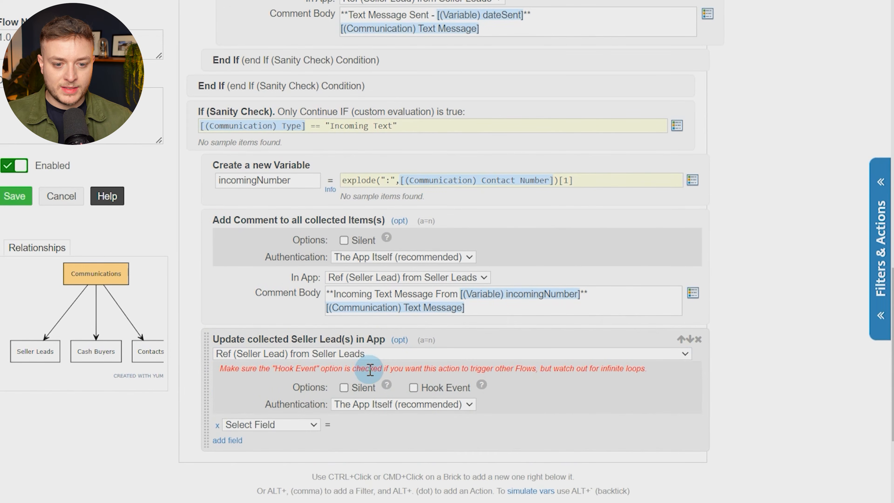
scroll(375, 415, down, 2)
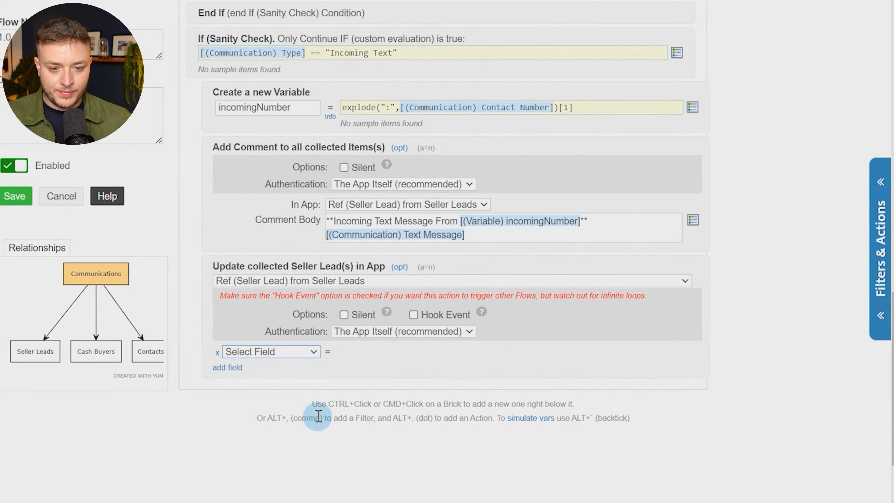
click(299, 351)
click(271, 377)
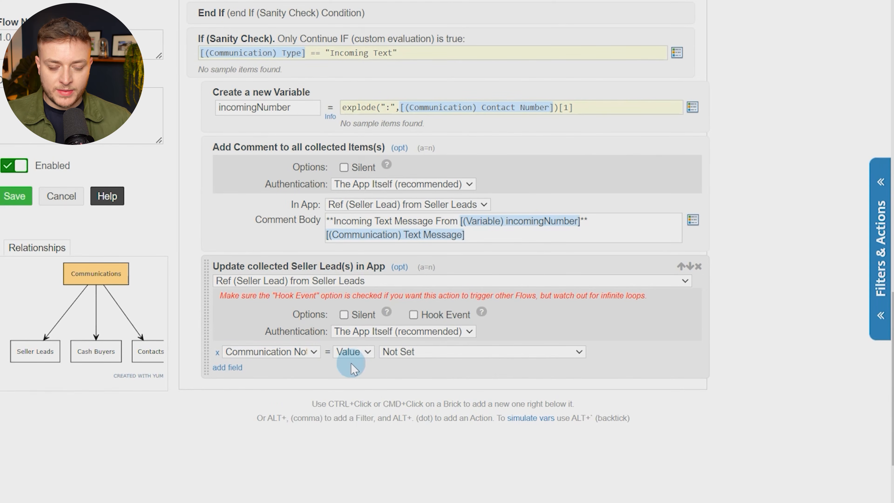
scroll(352, 359, down, 2)
click(356, 280)
click(355, 316)
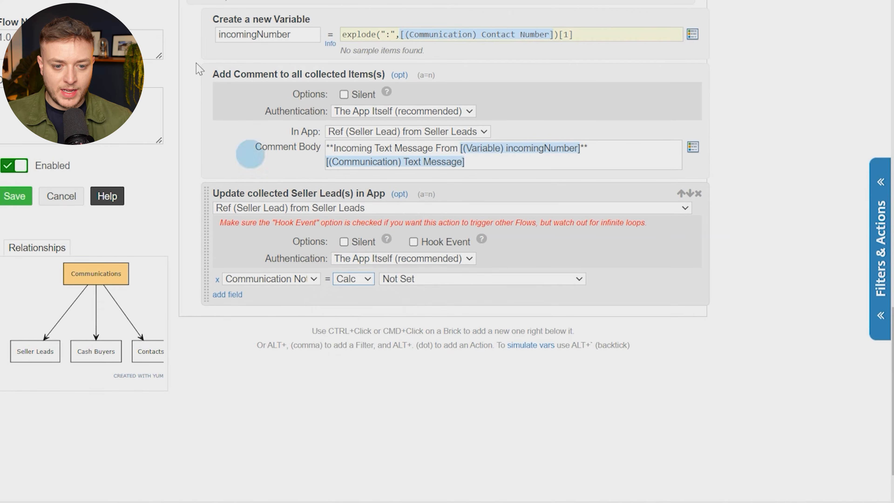
- Locate and copy the SMS Reply formula in the formula notes document
click(152, 2)
scroll(248, 286, down, 4)
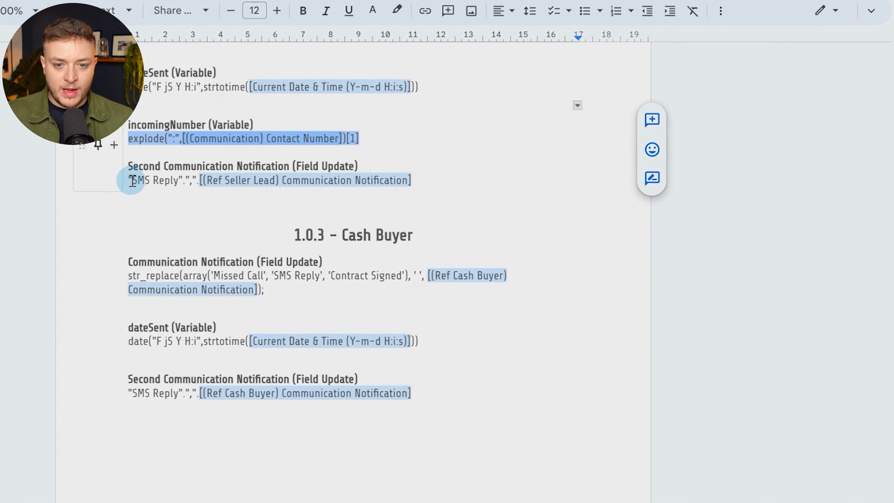
drag(129, 180, 439, 184)
key(ctrl+c)
drag(142, 166, 260, 165)
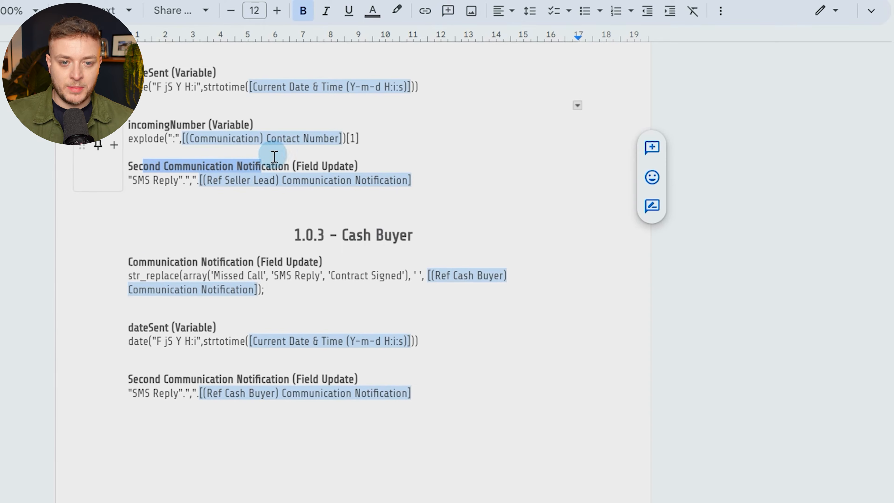
scroll(275, 156, up, 6)
drag(155, 161, 319, 157)
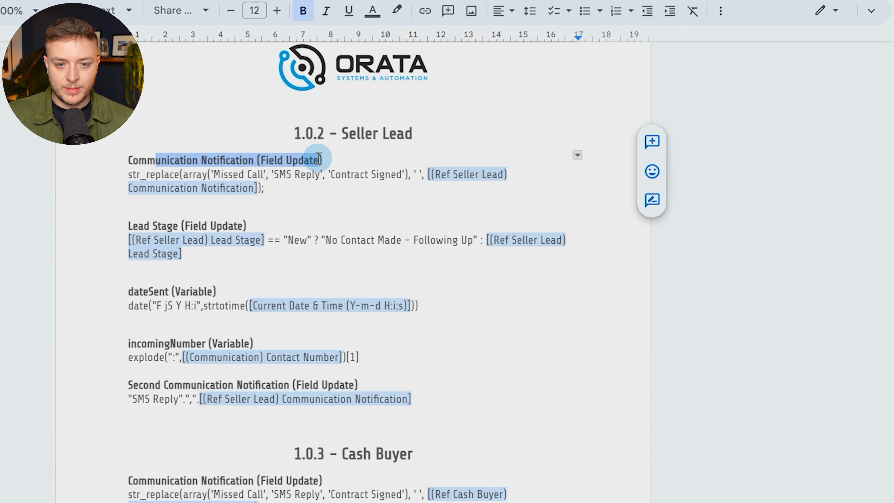
click(287, 174)
drag(144, 401, 310, 400)
click(169, 358)
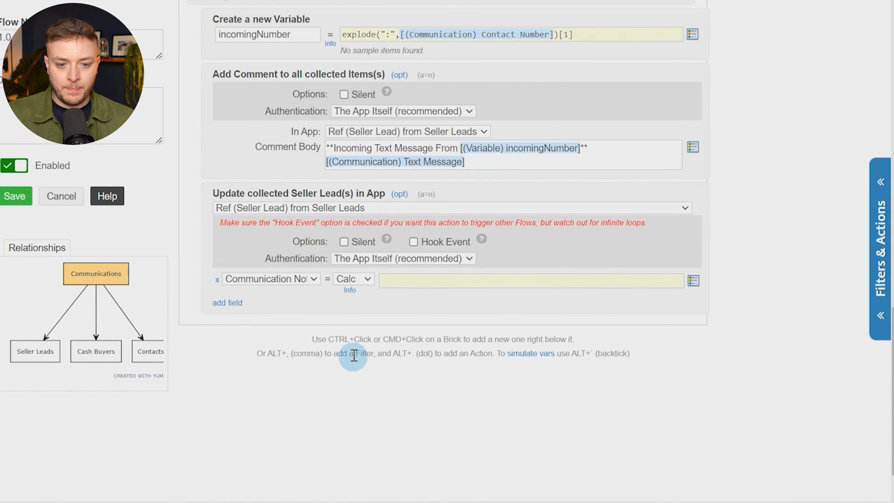
- Paste "SMS Reply".",".[(Ref Seller Lead) Communication Notification] into the calculation box
click(410, 280)
key(ctrl+v)
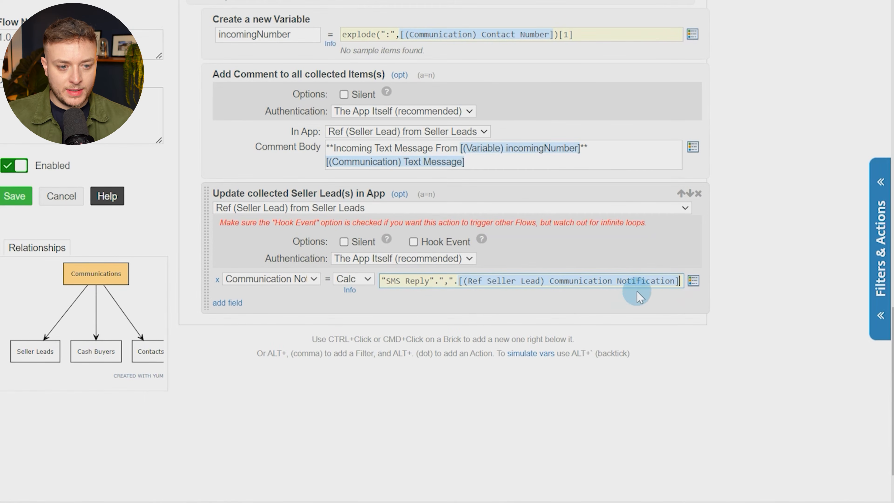
scroll(638, 284, up, 2)
drag(525, 353, 615, 352)
click(631, 352)
click(682, 354)
click(775, 305)
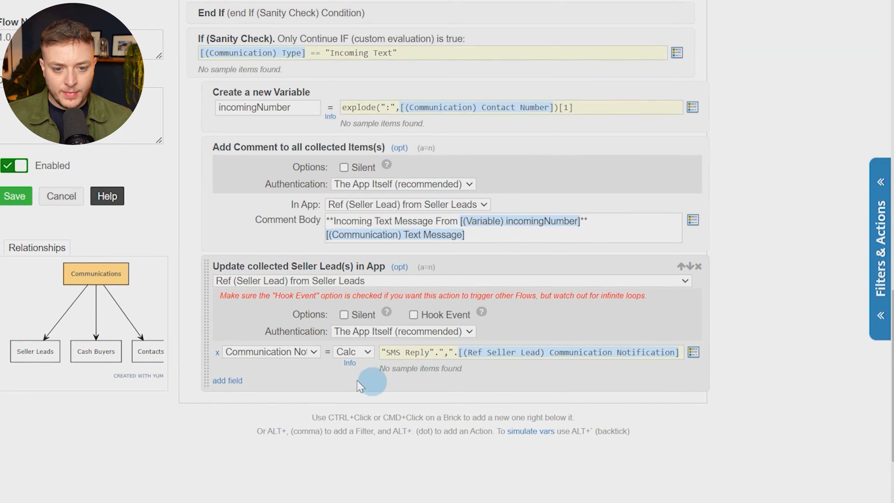
- Close the Incoming Text block with End If and save the flow
ctrl+click(346, 377)
text(end if)
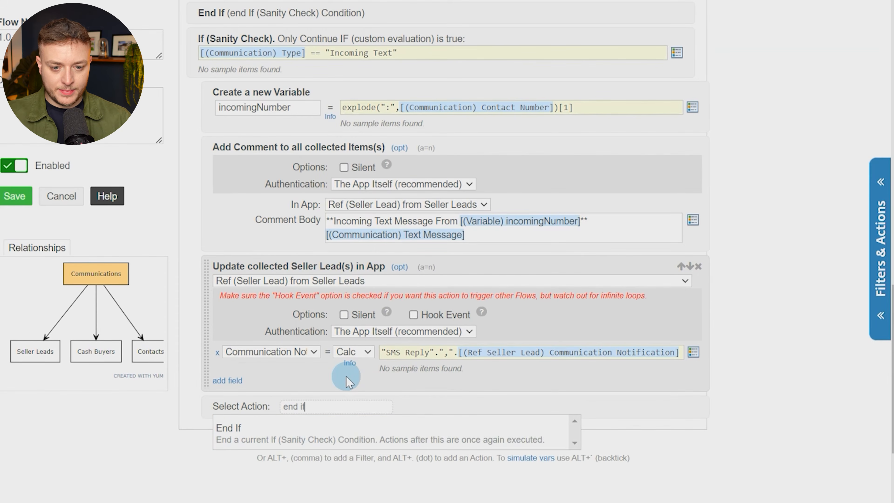
key(Return)
scroll(347, 376, up, 2)
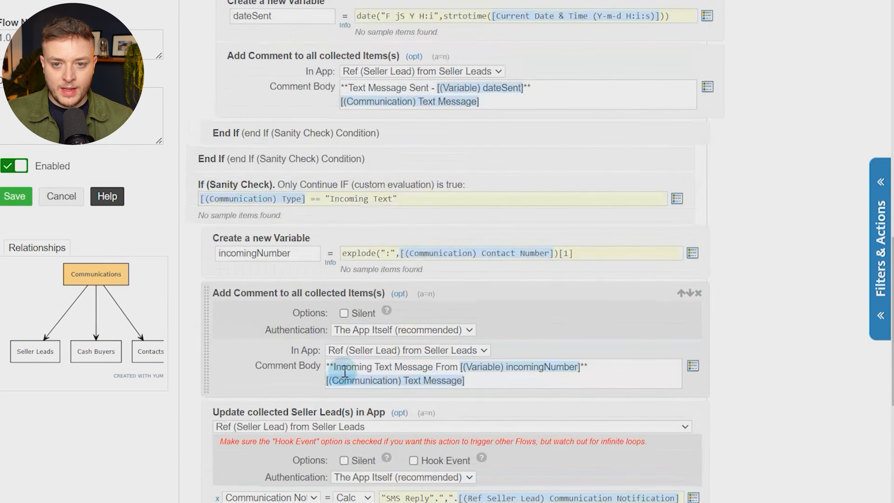
click(15, 196)
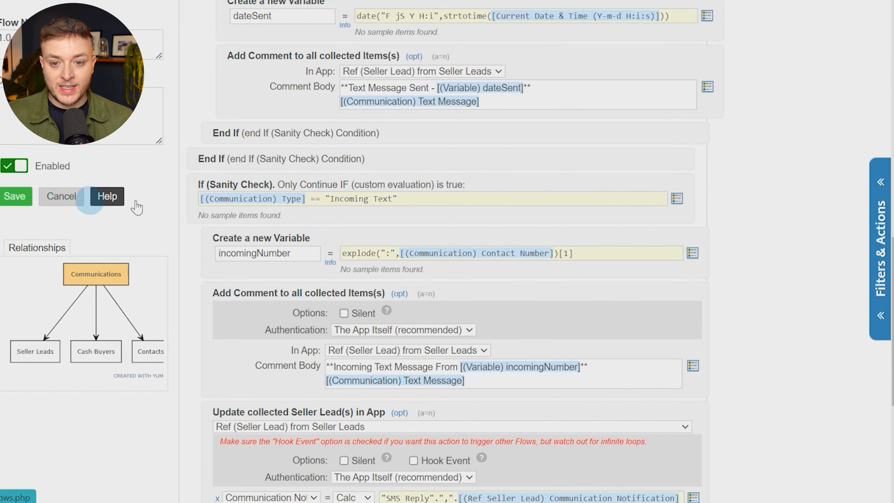
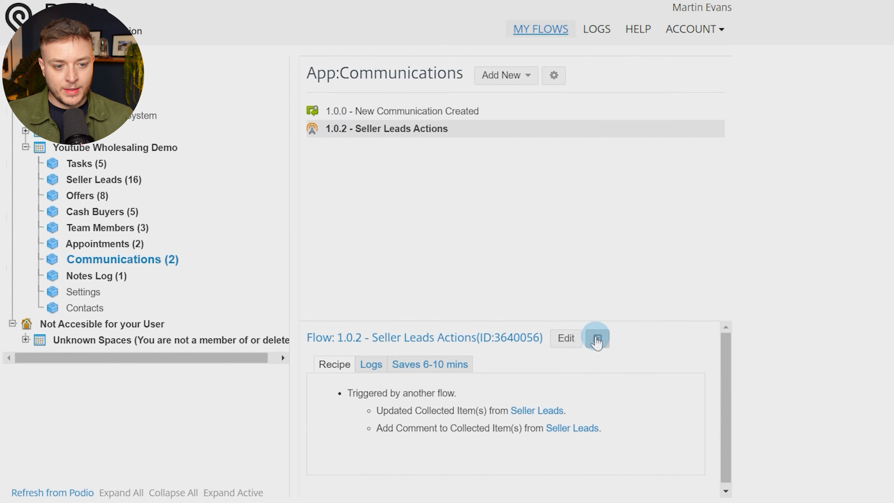
- Copy the Seller Leads Actions flow and rename the copy to 1.0.3 - Cash Actions
click(597, 338)
click(606, 365)
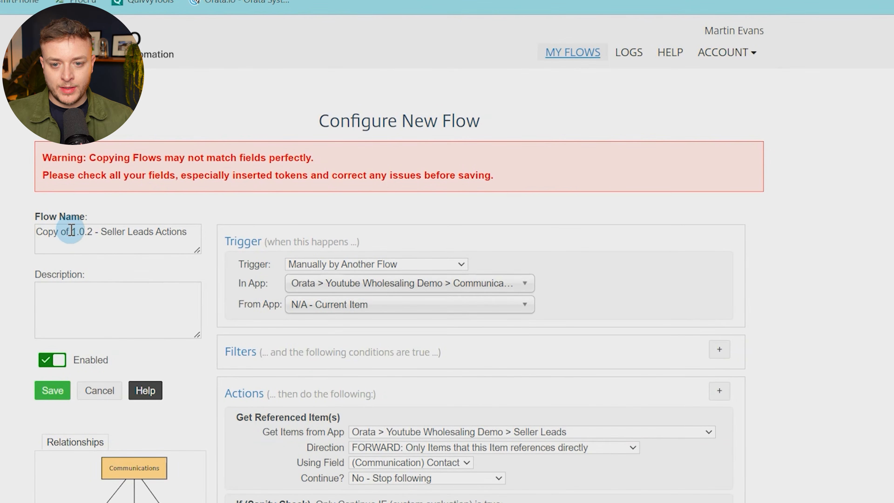
drag(72, 231, 3, 230)
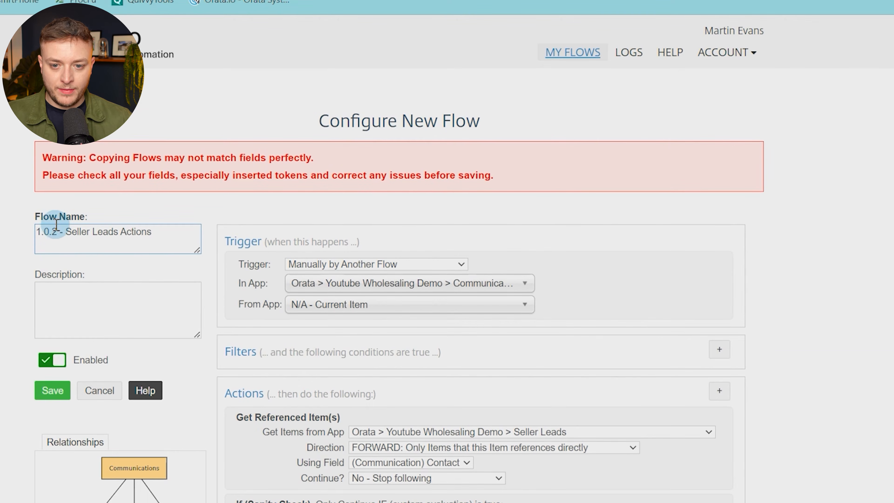
click(73, 229)
drag(65, 229, 119, 232)
key(BackSpace)
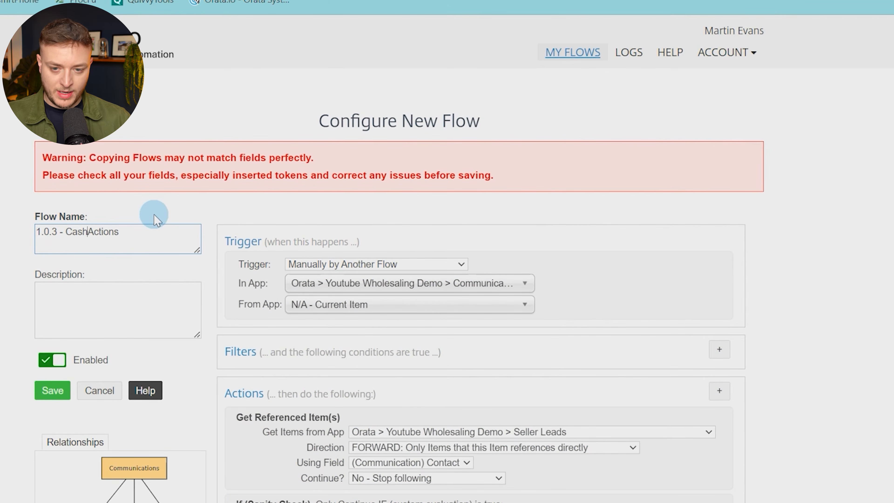
- Change the Get Referenced Items app from Seller Leads to Cash Buyers
scroll(493, 212, down, 8)
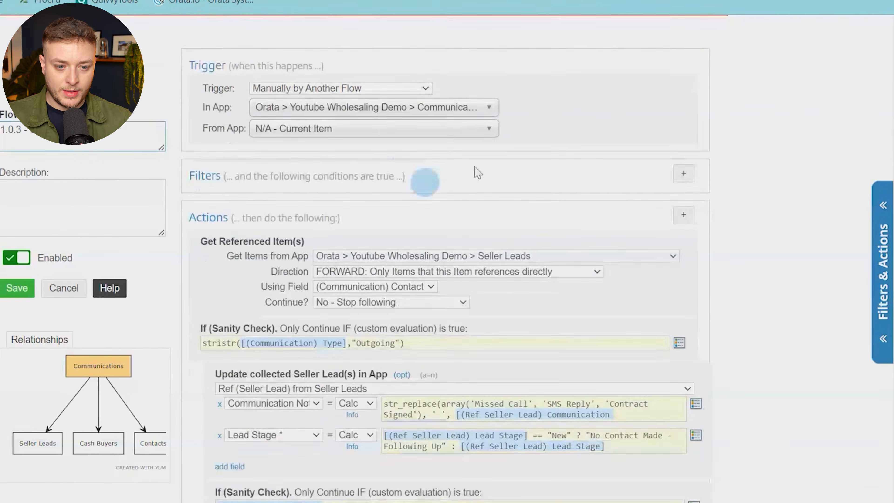
click(523, 145)
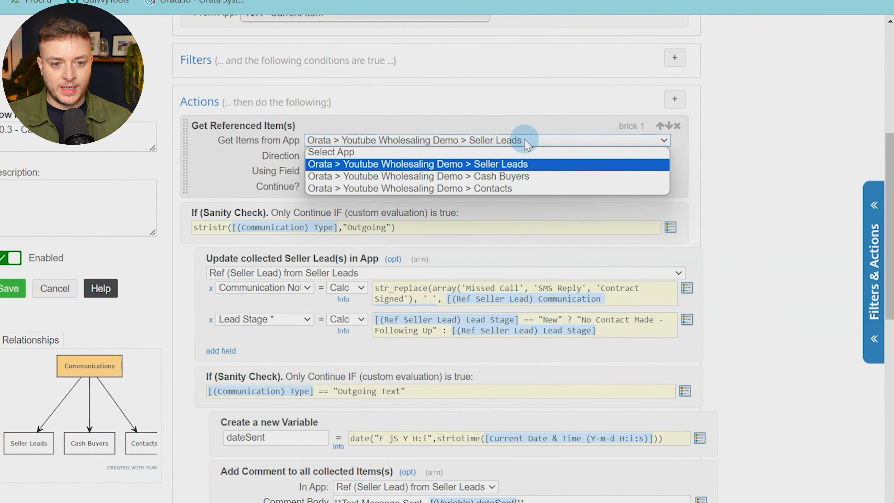
click(517, 175)
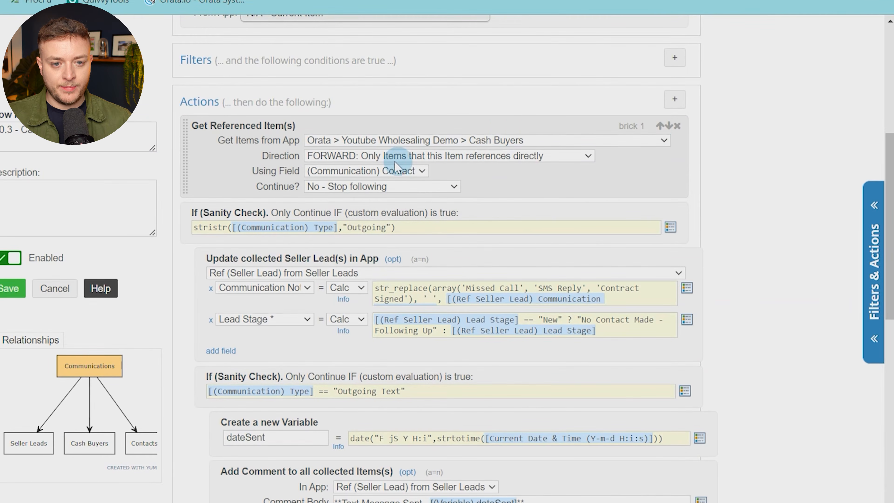
scroll(426, 155, down, 2)
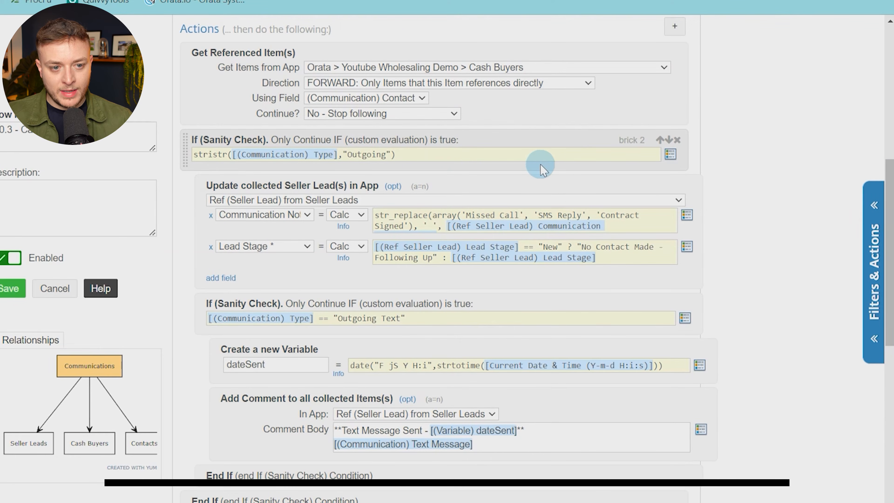
- Add an Update Collected action directly under the first sanity check
ctrl+click(544, 171)
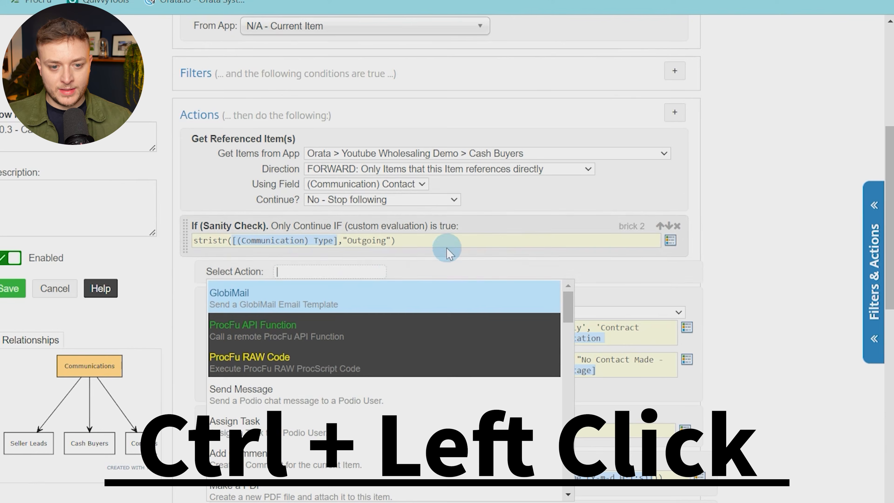
scroll(445, 250, down, 2)
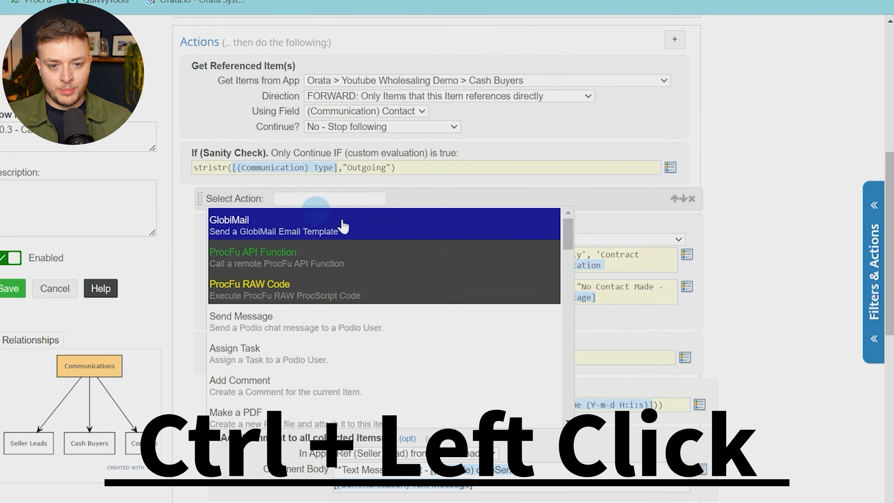
click(691, 200)
click(675, 38)
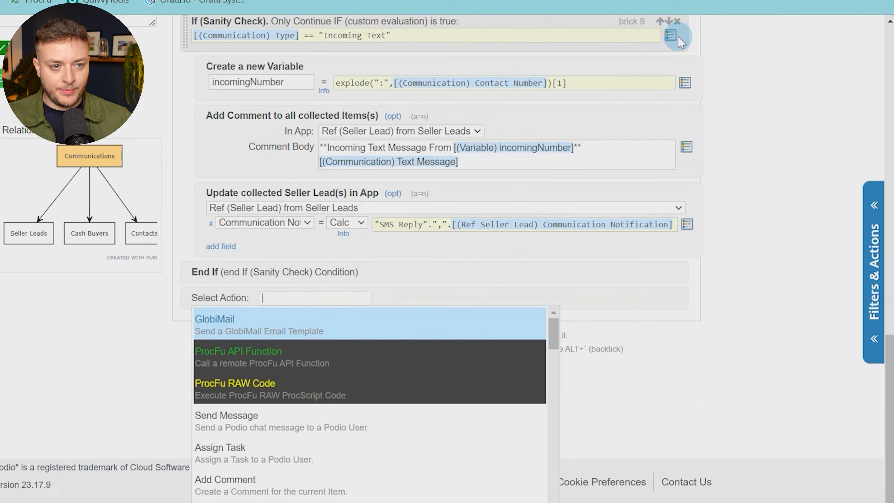
drag(185, 302, 233, 229)
click(299, 204)
text(up)
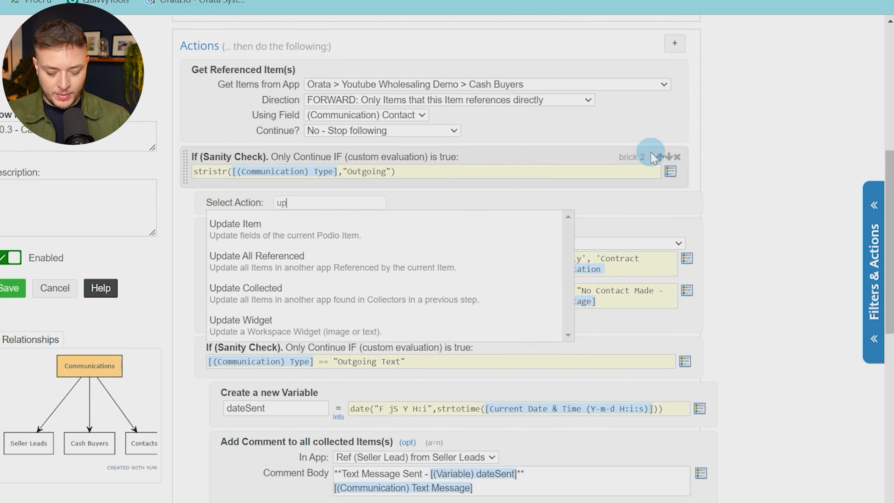
key(Down)
key(Down)
key(Down)
key(Return)
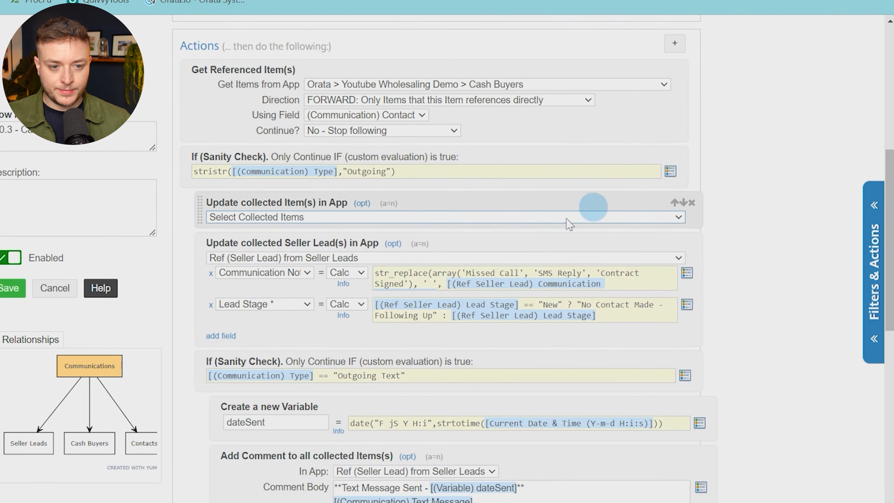
- Target Ref (Cash Buyer) and set Communication Notification as a calculated value
click(408, 219)
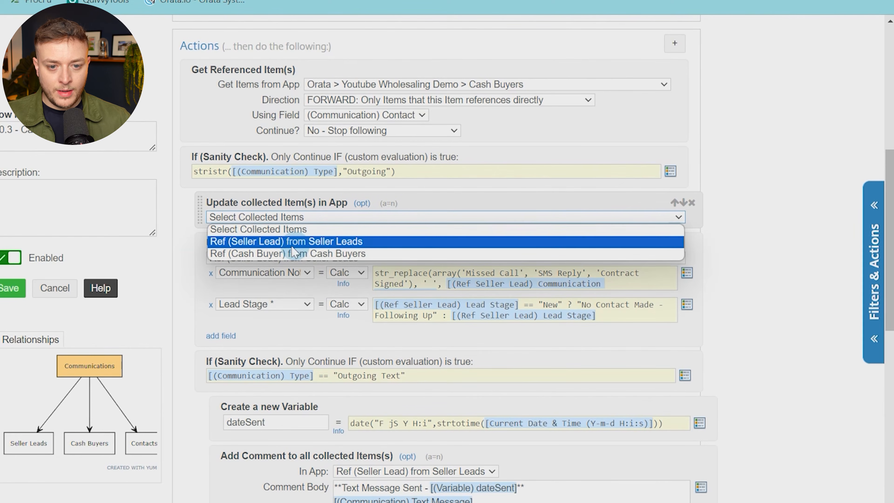
click(233, 254)
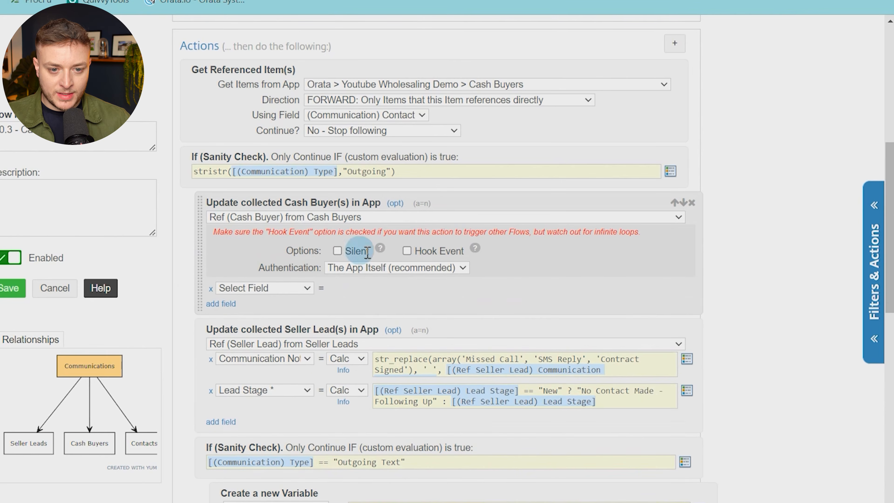
click(310, 288)
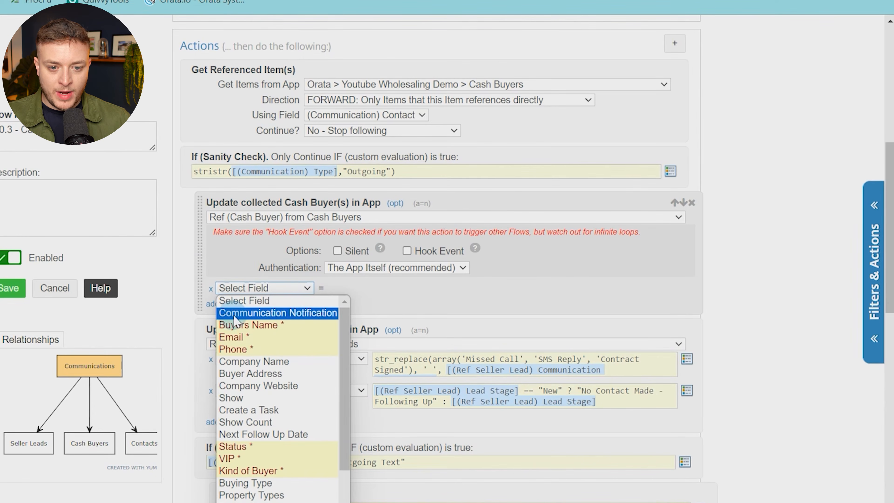
click(288, 318)
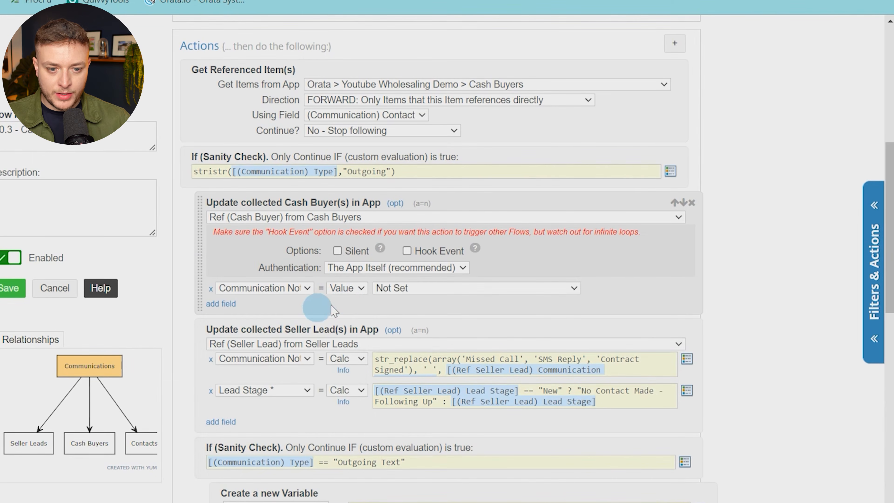
click(433, 368)
key(ctrl+a)
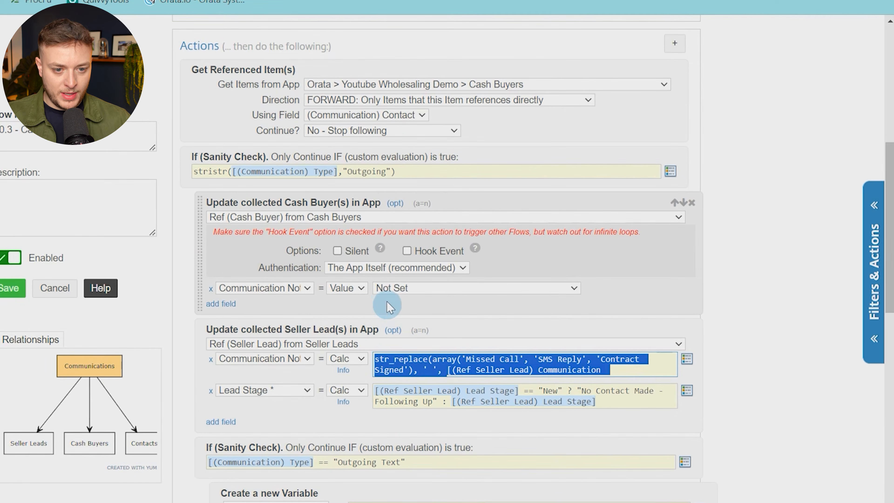
click(347, 288)
click(347, 325)
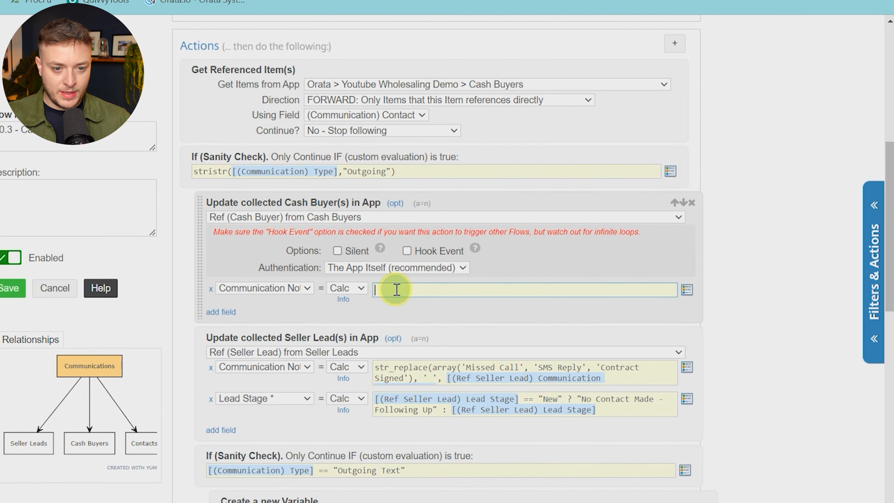
- Paste the str_replace formula using the Cash Buyer token, then delete the Seller Leads update
click(395, 290)
key(ctrl+v)
click(493, 315)
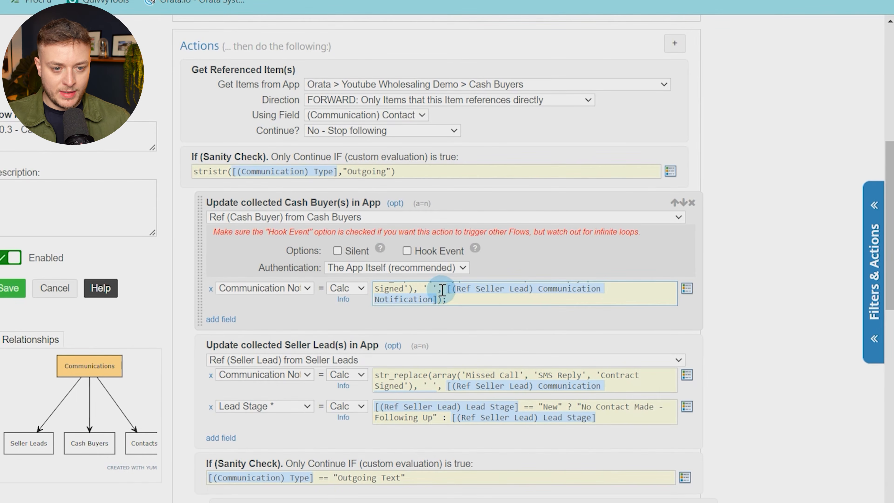
drag(450, 289, 442, 299)
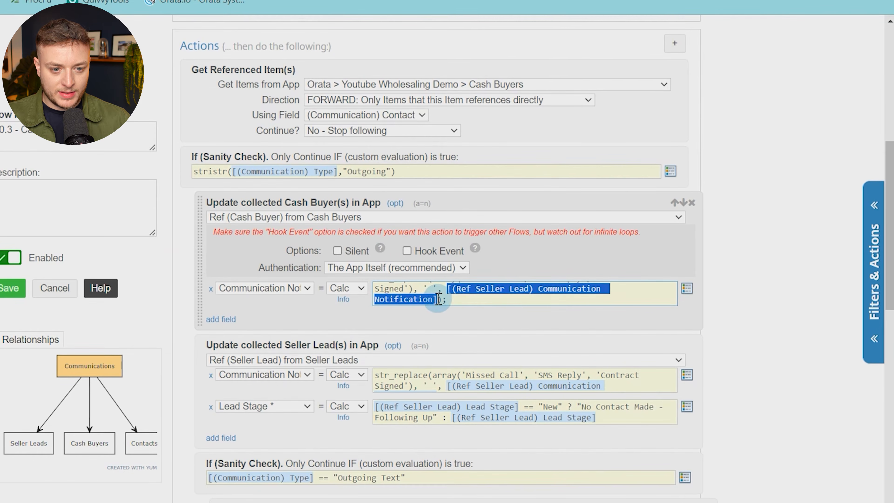
key(BackSpace)
key(alt+t)
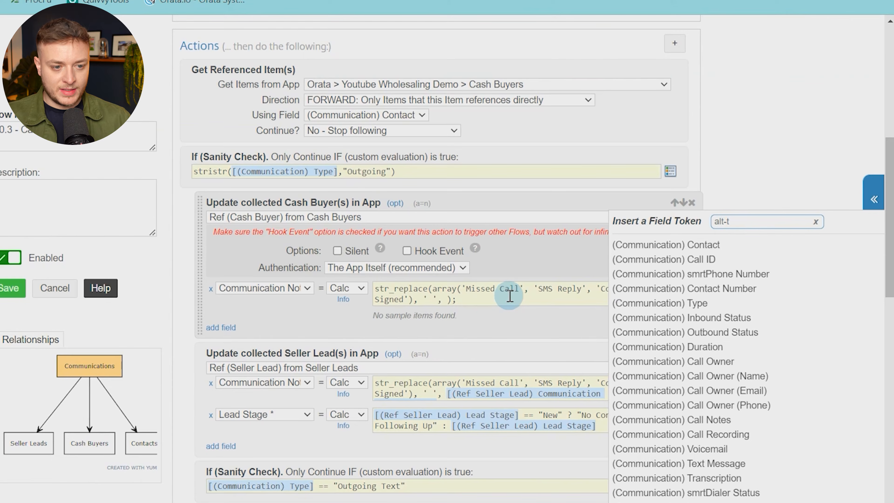
text(cash b)
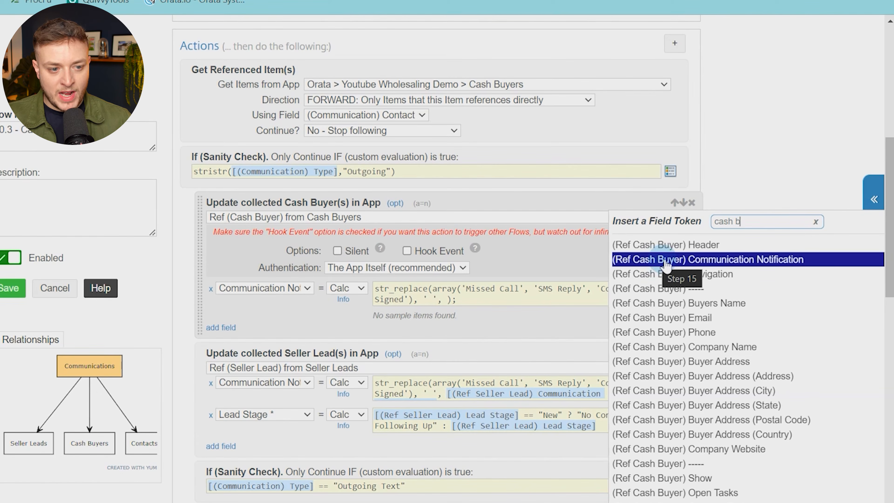
click(691, 263)
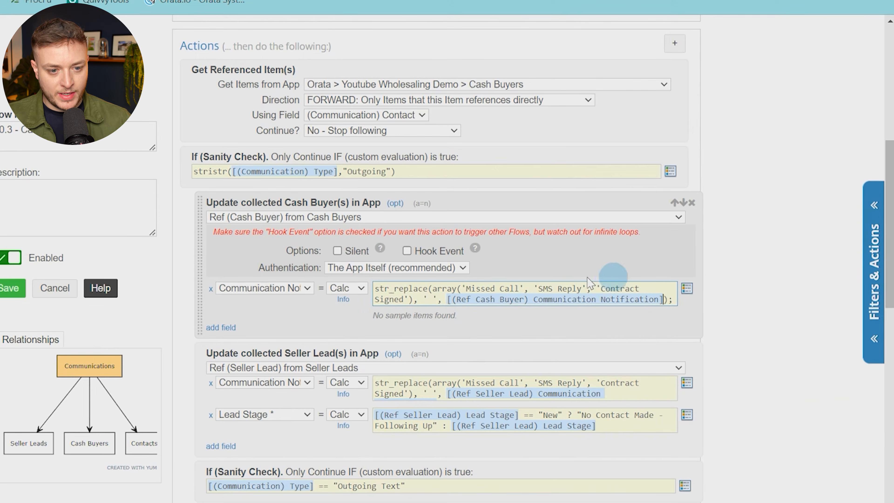
scroll(574, 316, down, 4)
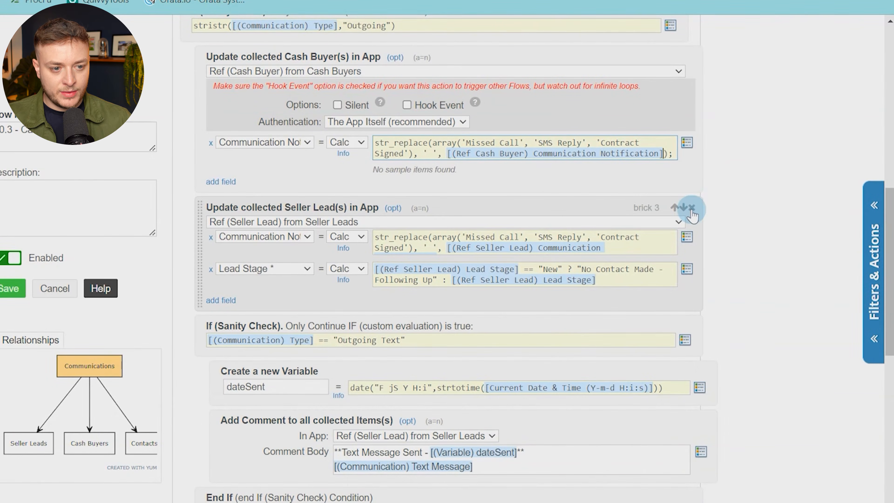
click(692, 207)
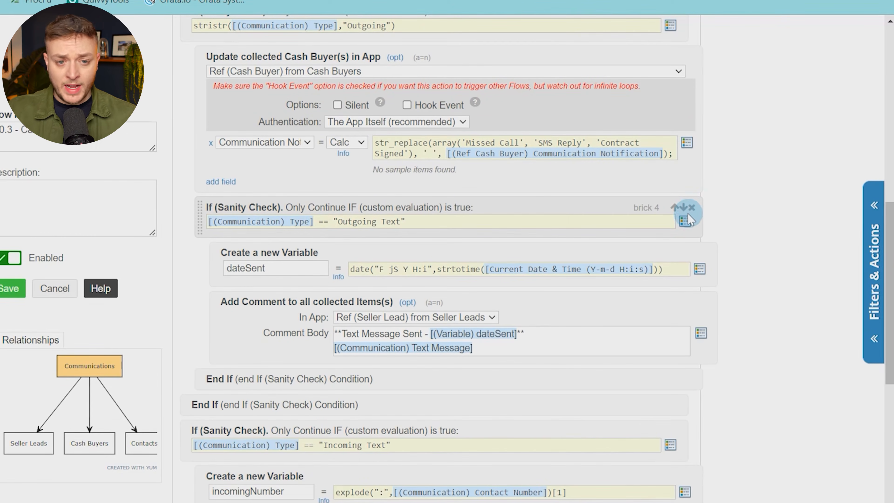
- Add a Comment on Collected action for Ref (Cash Buyer) after the dateSent variable
scroll(293, 283, down, 2)
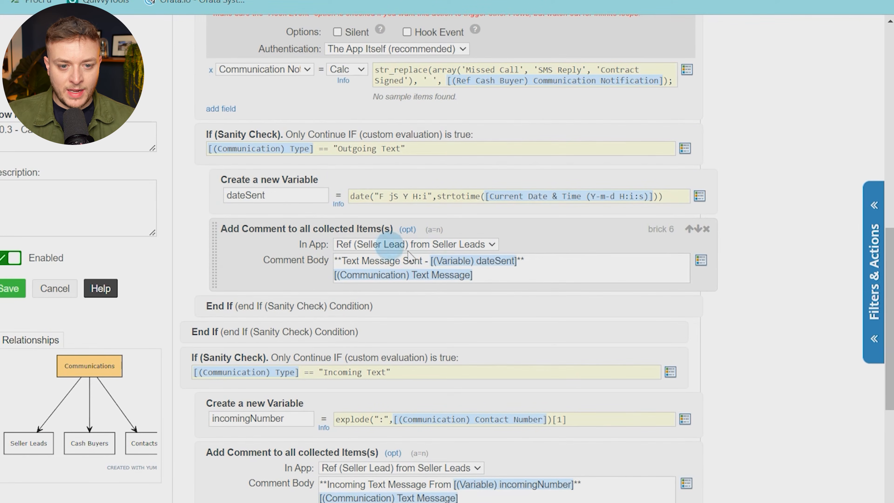
click(416, 265)
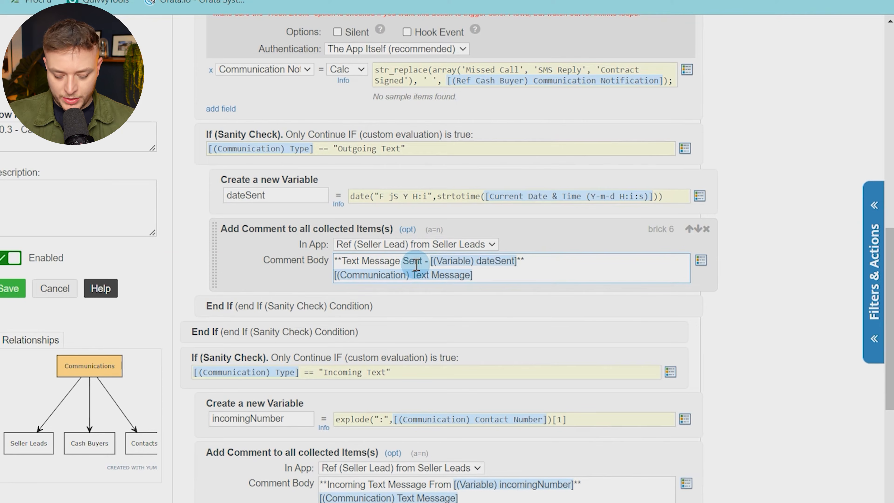
key(ctrl+a)
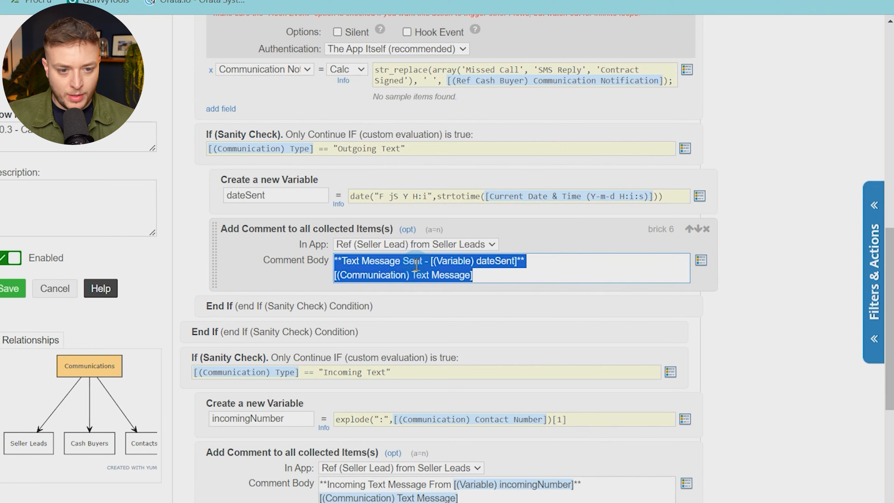
click(448, 245)
click(461, 216)
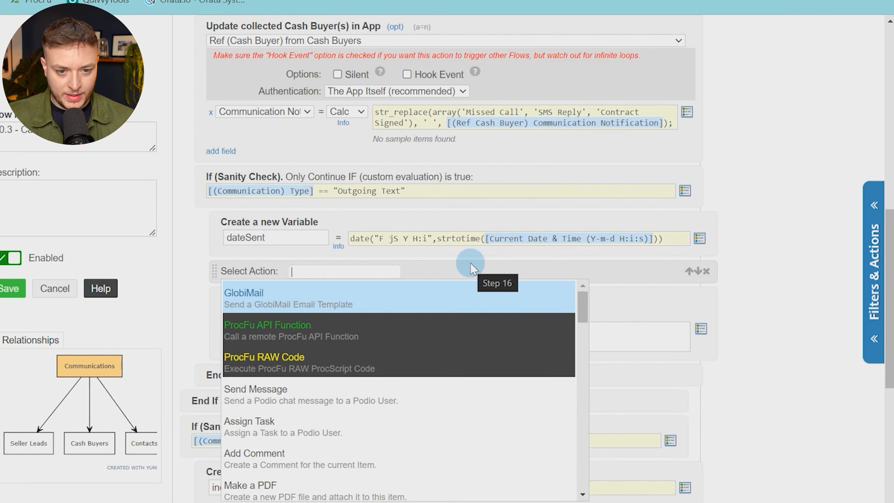
text(upda)
key(BackSpace)
key(BackSpace)
key(BackSpace)
key(BackSpace)
text(comm)
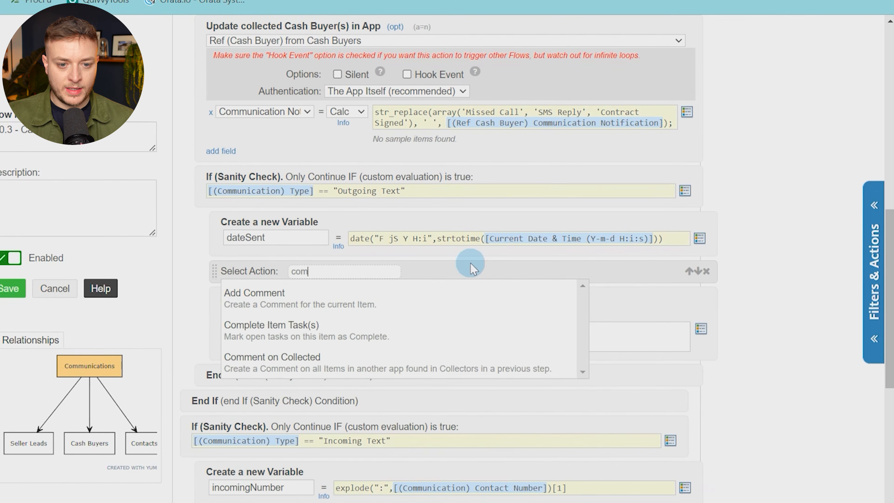
click(459, 335)
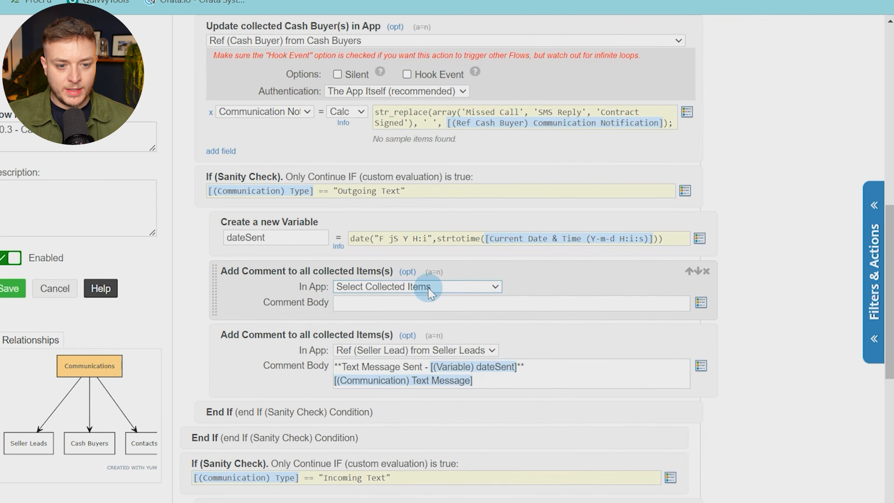
click(419, 286)
click(410, 324)
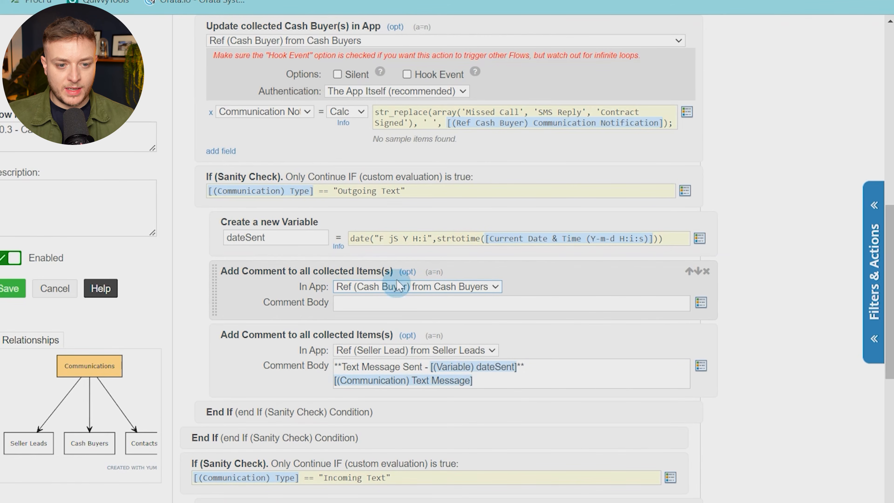
- Copy the Seller Lead comment text into the Cash Buyer comment and delete the Seller Lead comment
click(406, 272)
click(352, 290)
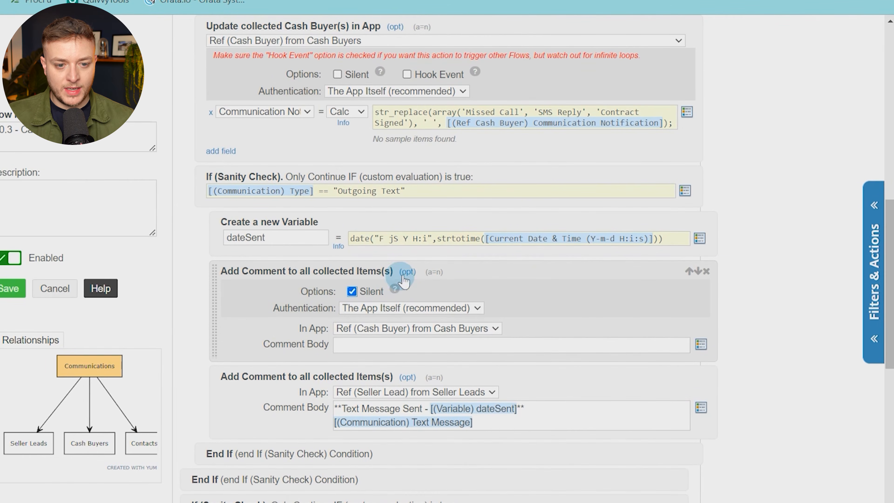
click(407, 272)
key(ctrl+a)
key(ctrl+c)
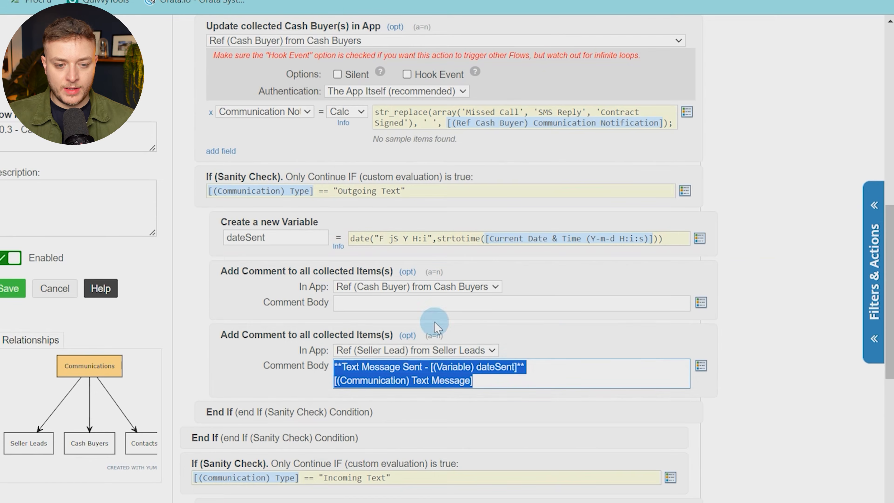
click(436, 303)
key(ctrl+v)
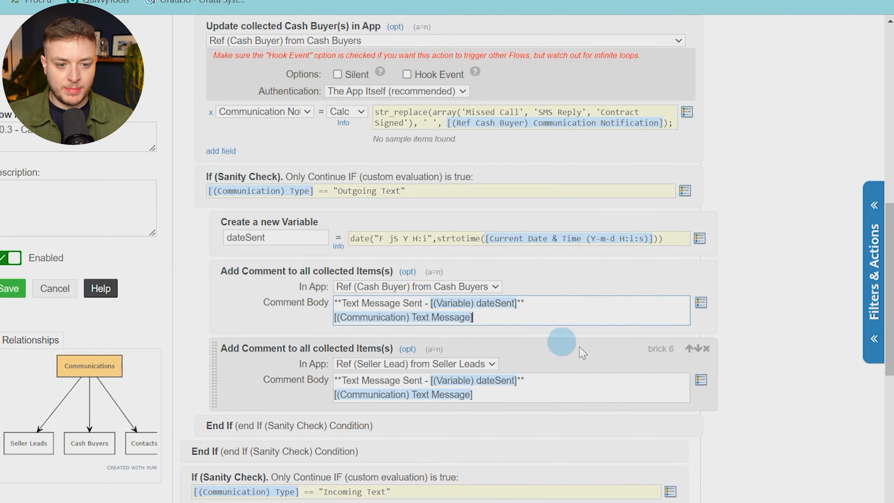
click(707, 348)
scroll(482, 230, down, 8)
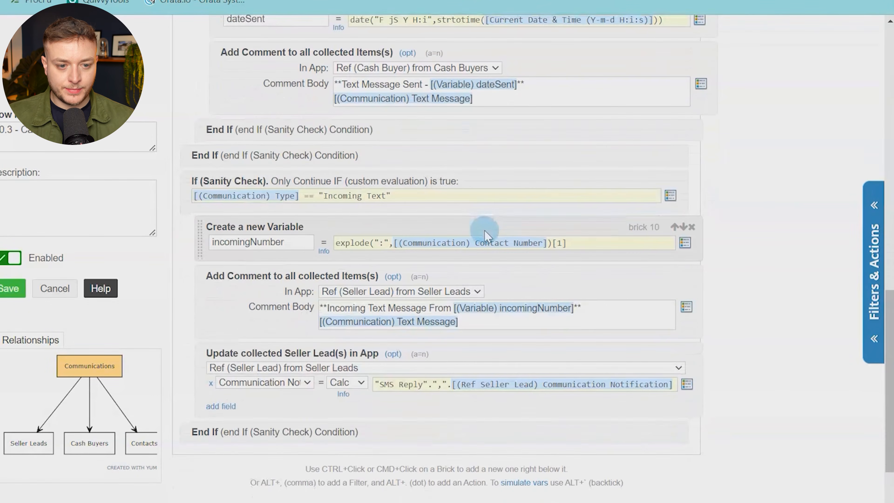
- In the incoming branch, replace the Seller Lead comment with a Cash Buyer comment having the same text
ctrl+click(286, 183)
text(c)
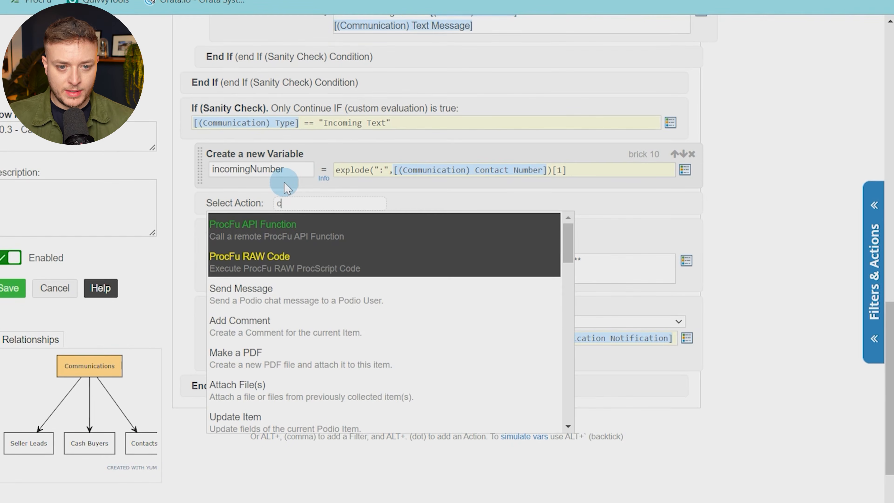
text(omm)
click(303, 265)
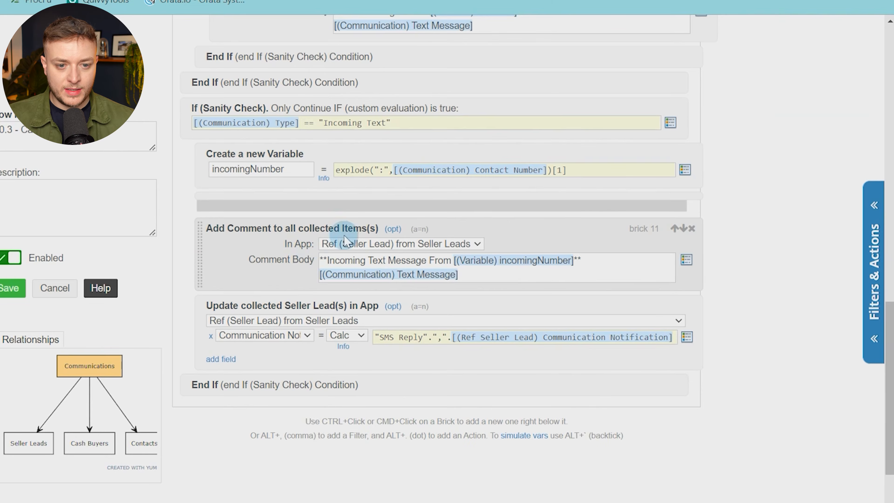
click(379, 220)
click(369, 256)
click(476, 302)
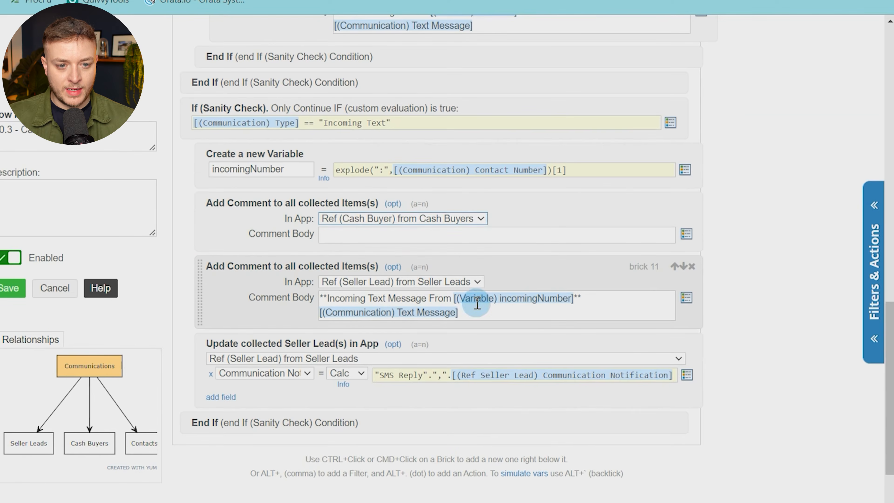
key(ctrl+a)
key(ctrl+c)
click(419, 234)
key(ctrl+v)
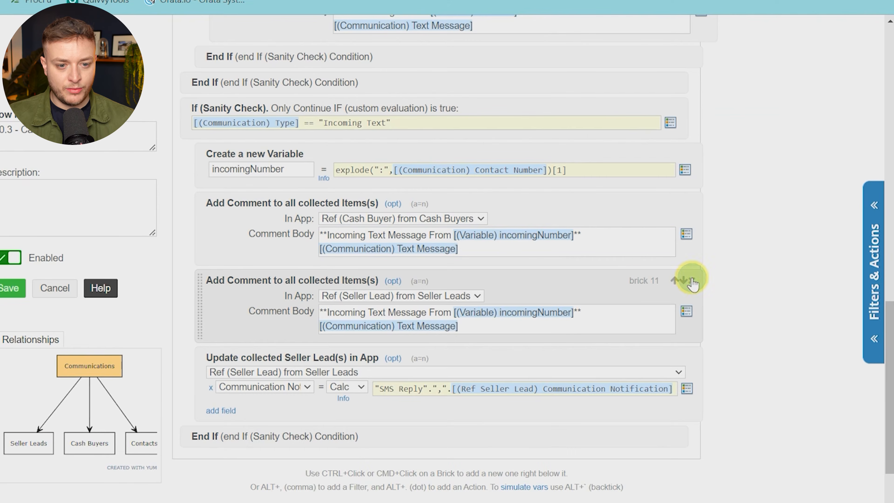
click(692, 281)
scroll(619, 389, down, 2)
- Add an Update Collected action for Ref (Cash Buyer) targeting Communication Notification
ctrl+click(234, 176)
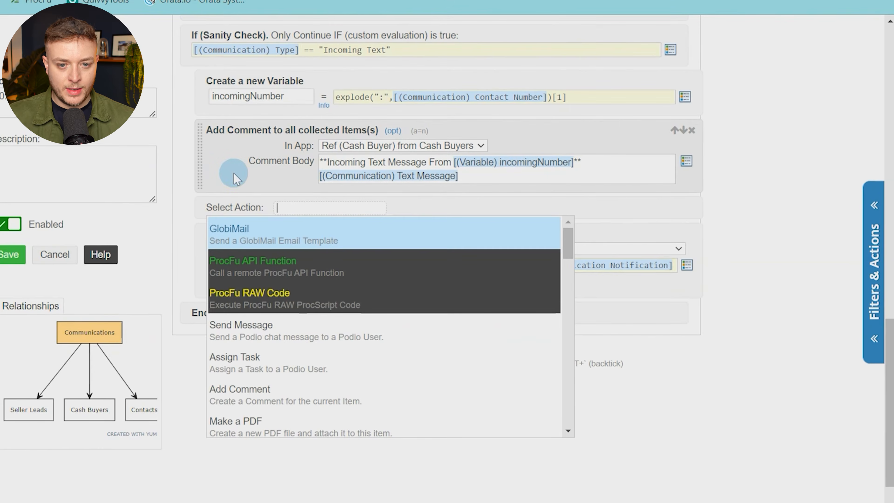
text(upda)
key(Down)
key(Down)
key(Return)
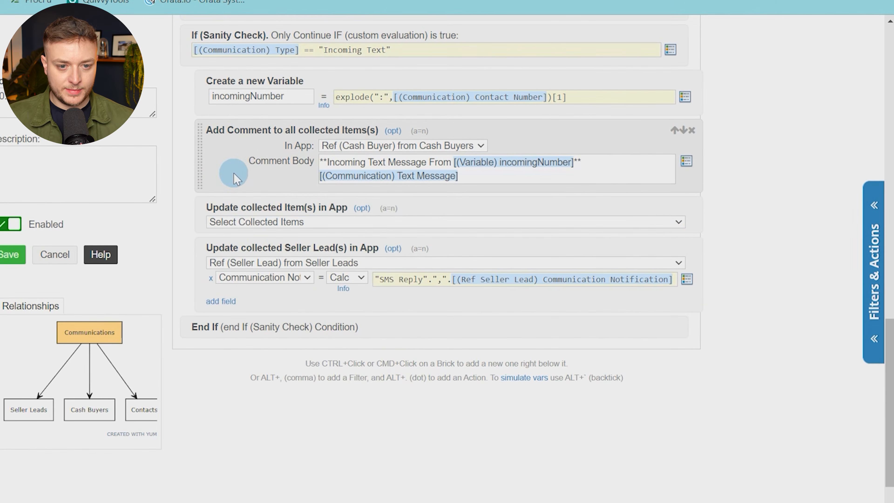
click(340, 222)
click(310, 257)
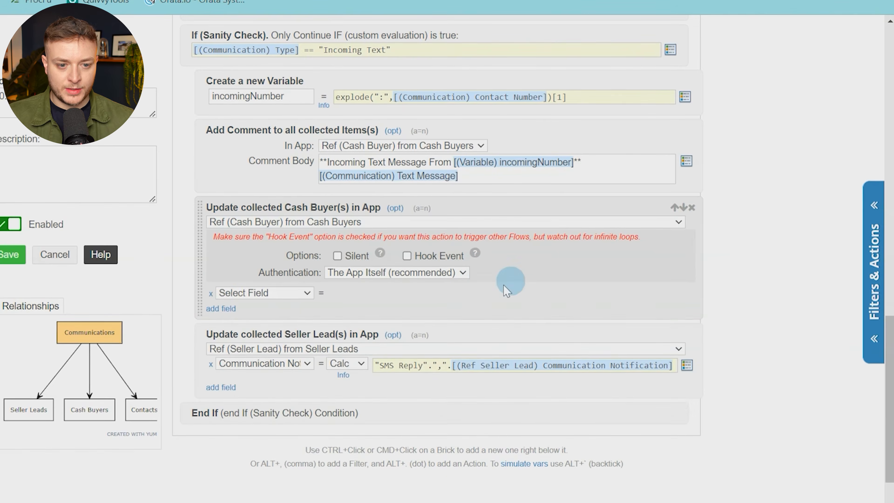
triple_click(410, 366)
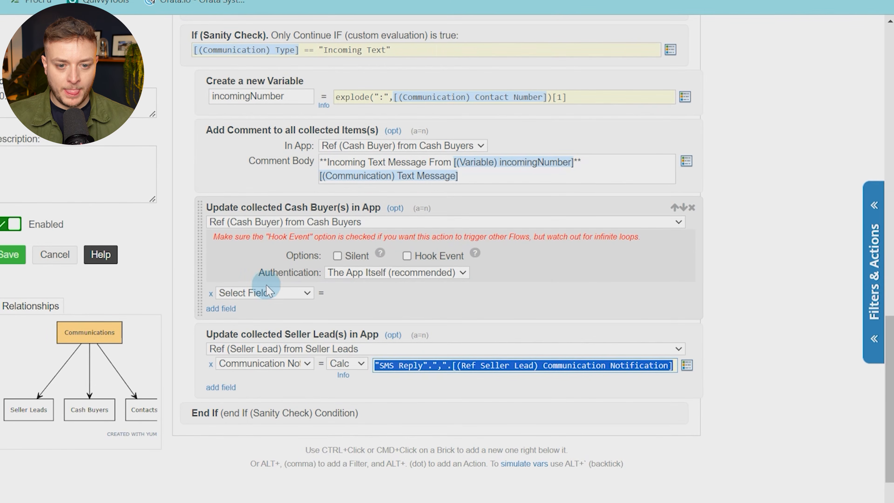
click(267, 293)
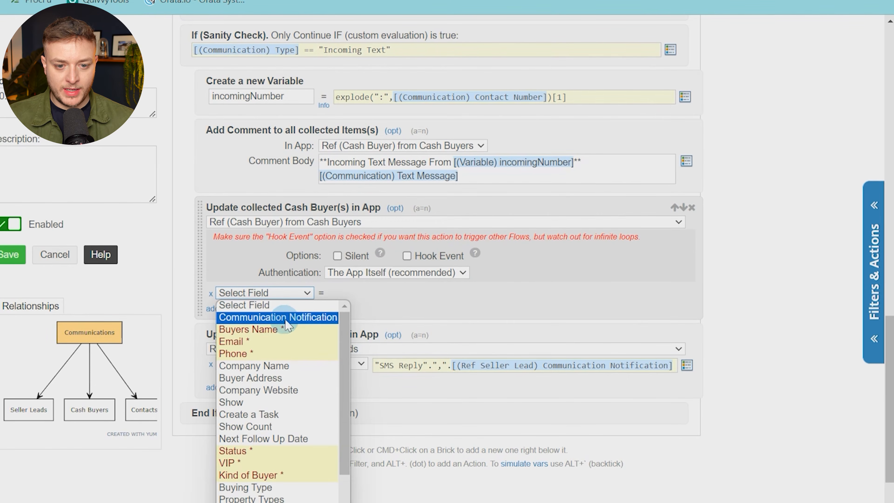
click(278, 317)
- Make it a calculation of the SMS Reply expression with the Cash Buyer token, and delete the Seller Lead update
click(347, 293)
click(368, 309)
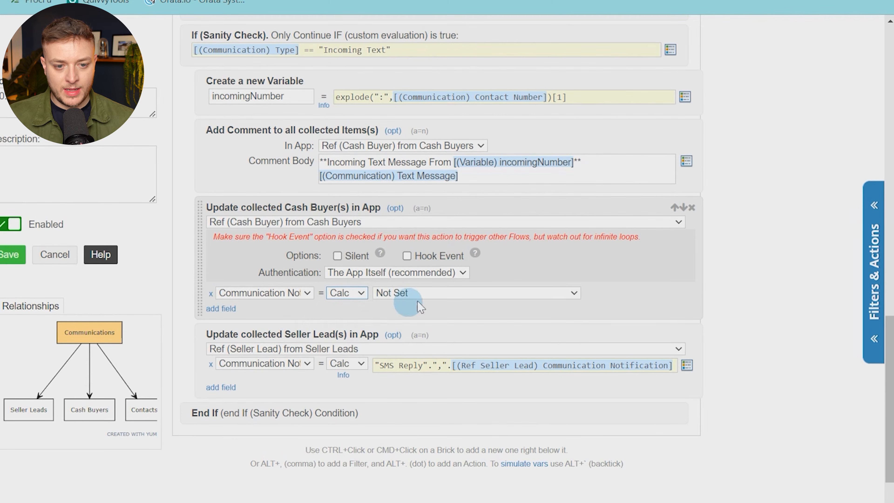
click(421, 293)
key(ctrl+v)
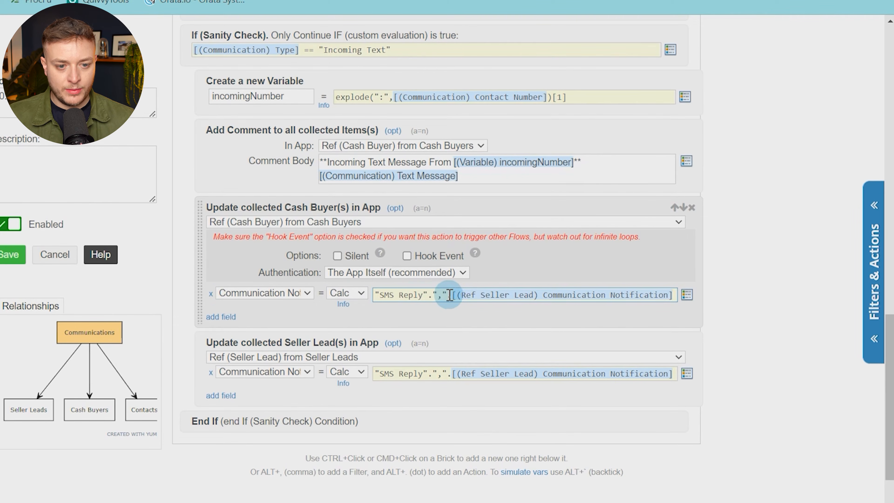
drag(454, 295, 659, 300)
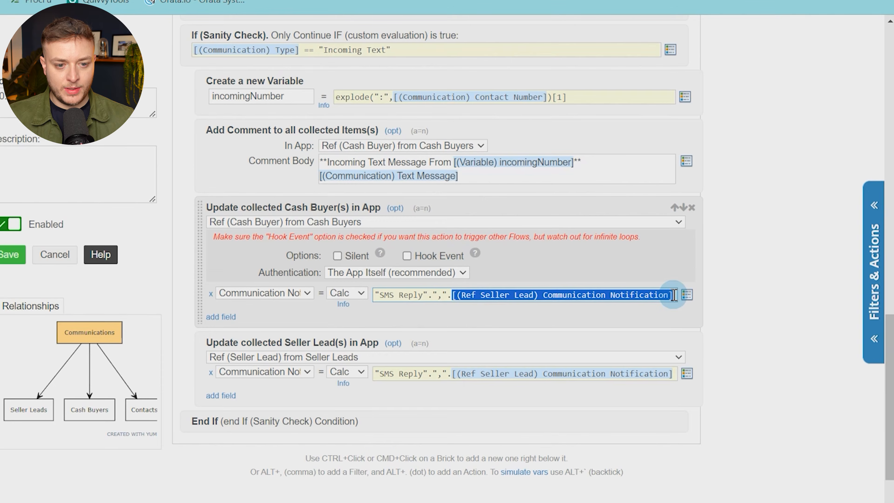
key(BackSpace)
click(687, 295)
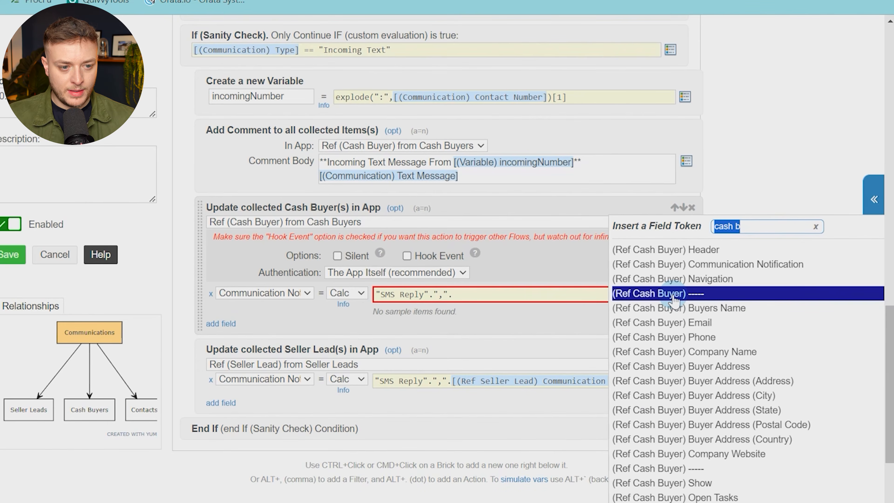
click(727, 268)
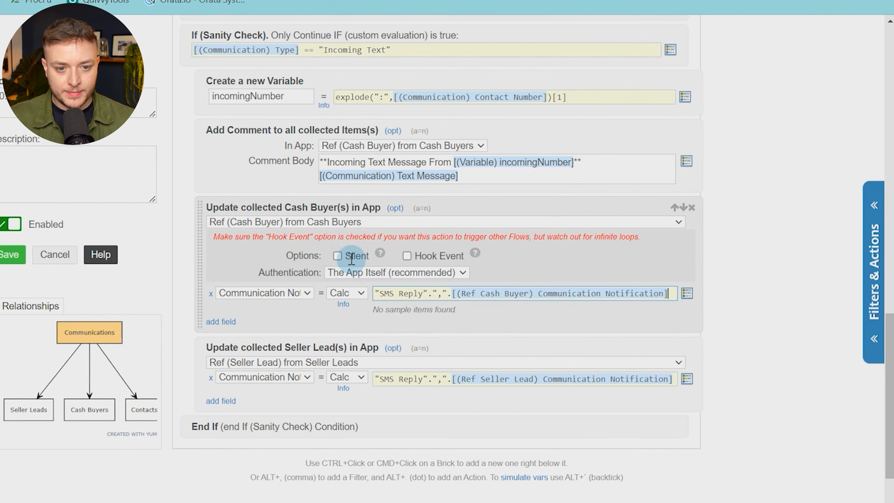
click(692, 347)
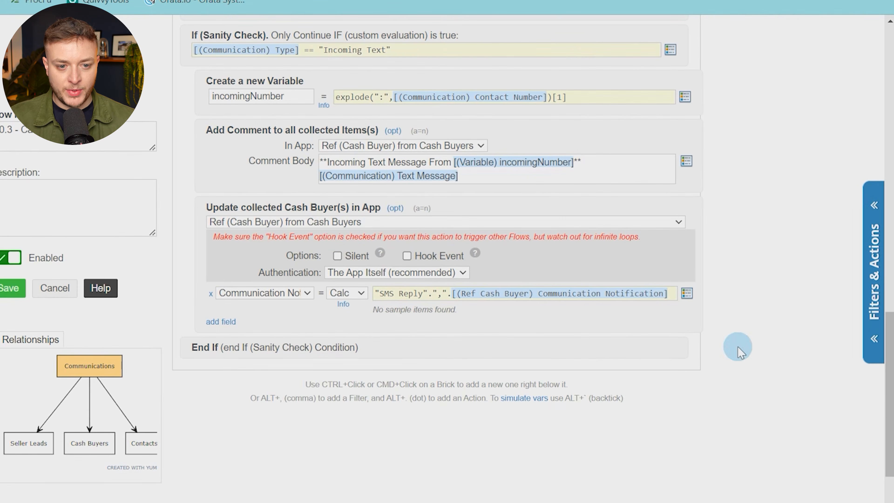
scroll(489, 389, up, 15)
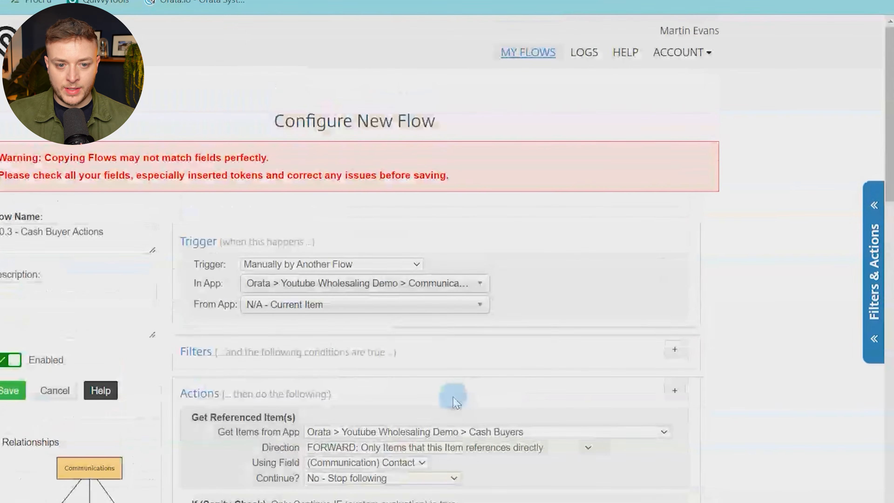
- Review the whole 1.0.3 - Cash Buyer Actions flow and save it
scroll(454, 402, down, 15)
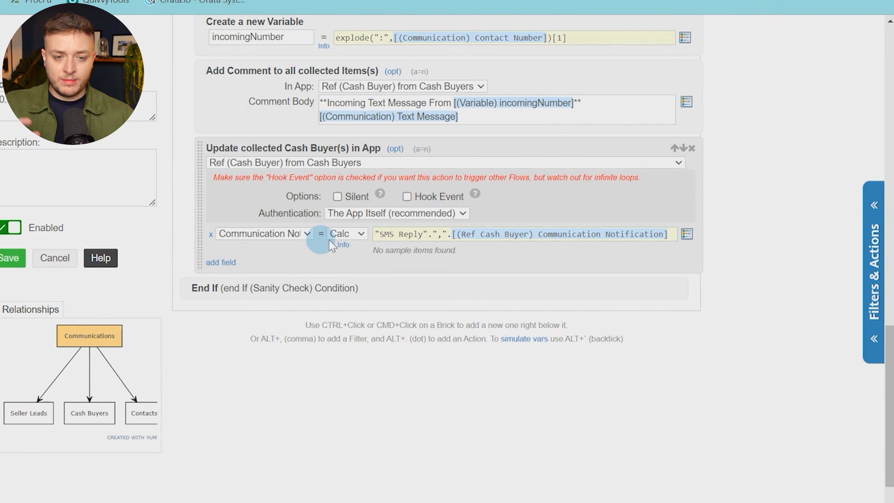
scroll(341, 236, up, 10)
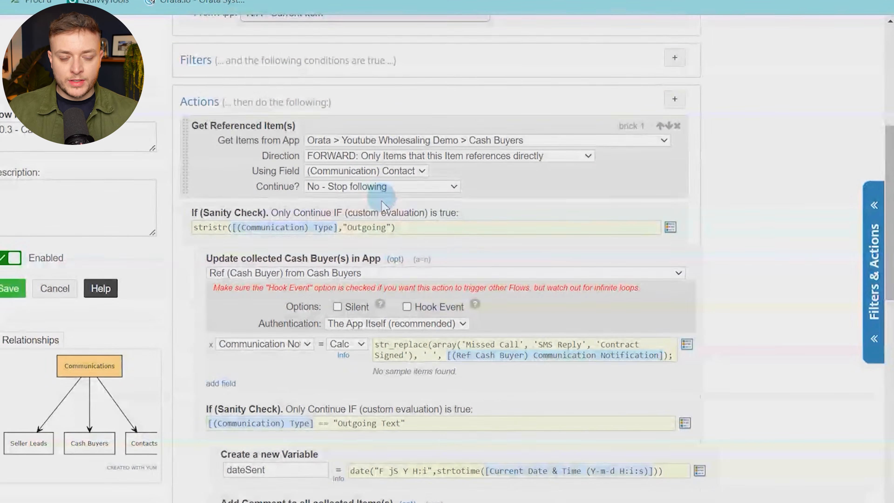
scroll(454, 123, up, 2)
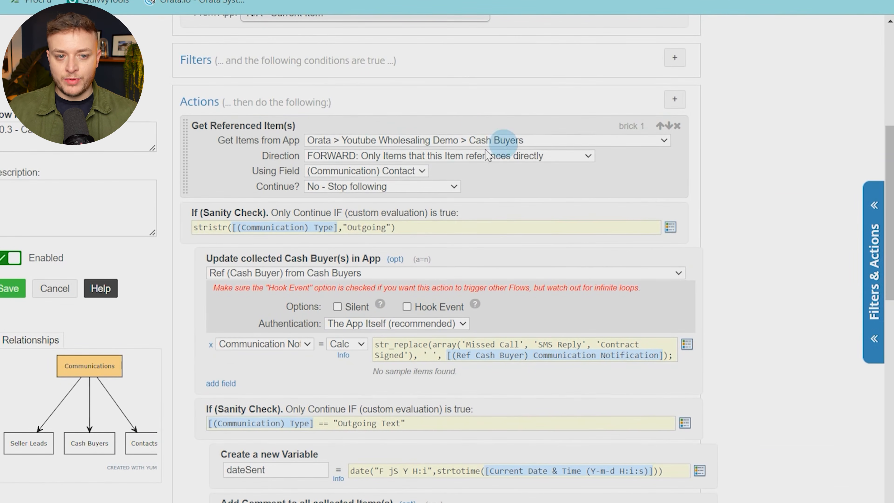
scroll(522, 206, down, 9)
scroll(286, 181, up, 5)
scroll(285, 181, down, 4)
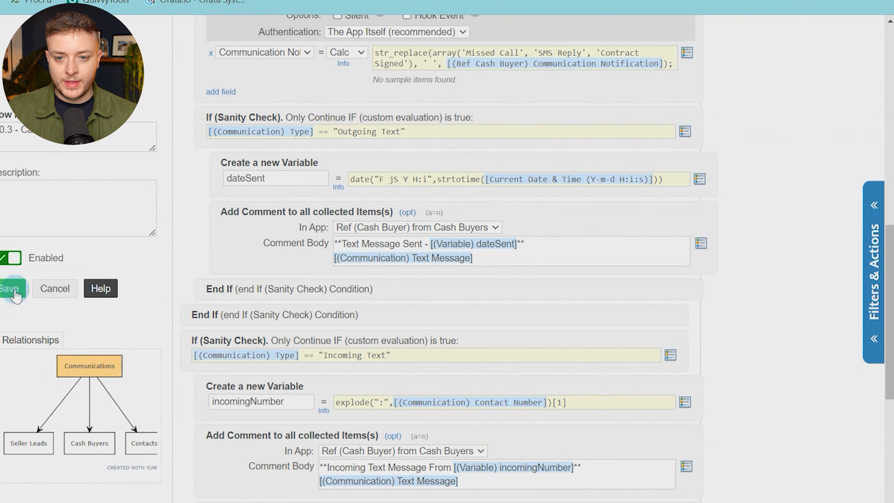
click(511, 46)
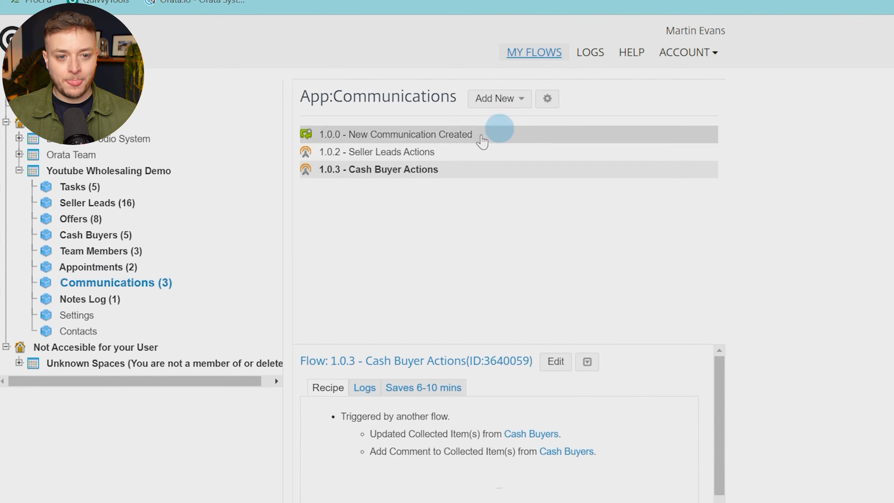
- Create a new Manual Flow in Communications named 1.0.1 - Item Created Part 2
click(497, 99)
click(497, 122)
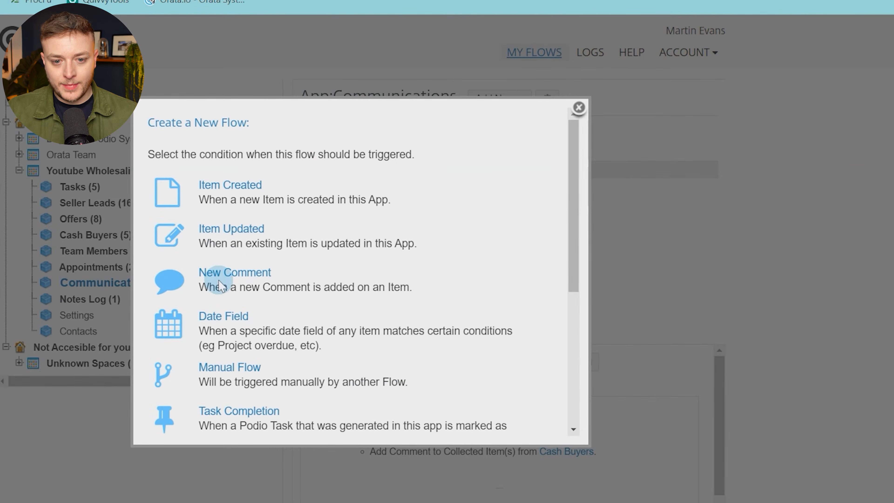
click(238, 375)
click(106, 162)
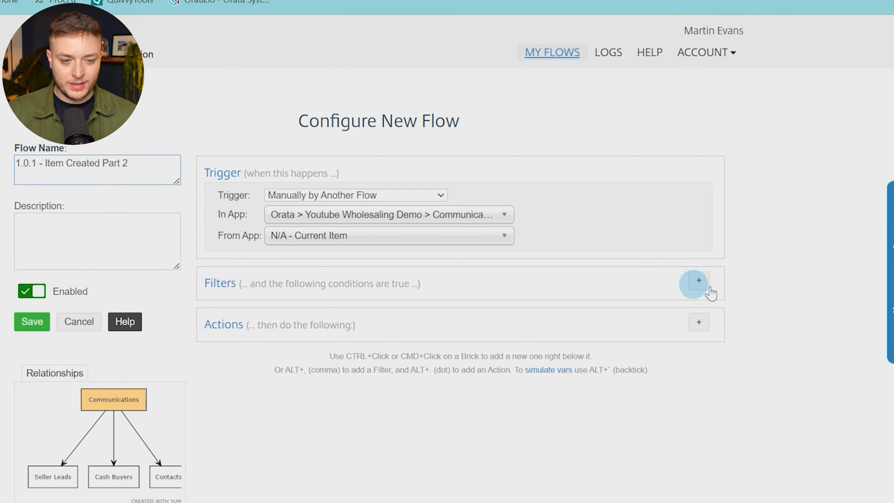
- Add a Get Referenced Item(s) for Seller Leads, direction FORWARD, using (Communication) Contact
click(699, 322)
text(get re)
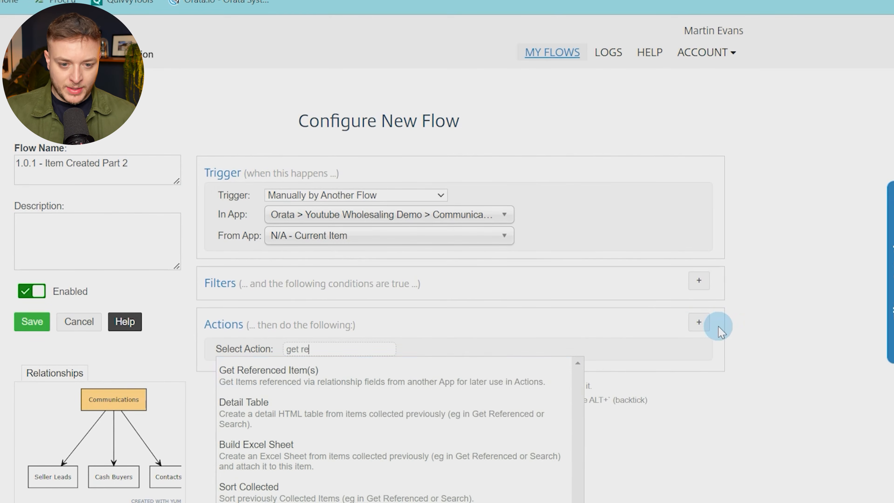
key(Return)
click(643, 363)
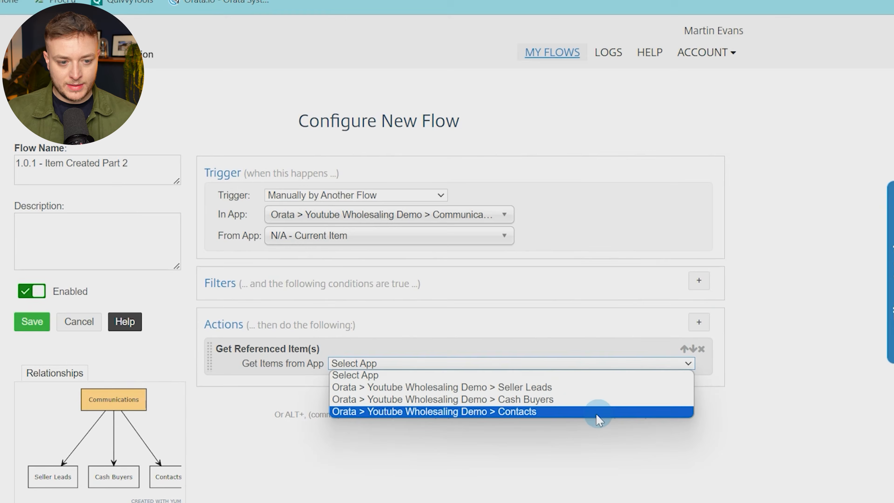
click(564, 387)
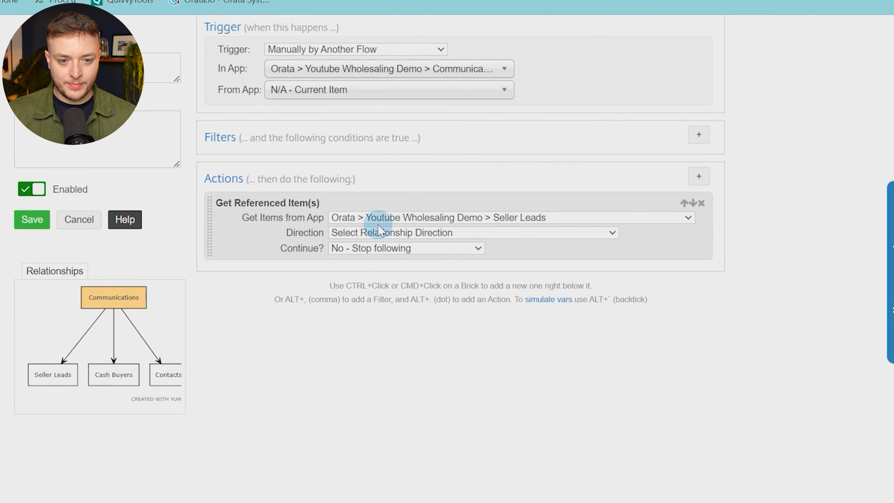
click(376, 233)
click(419, 255)
click(422, 248)
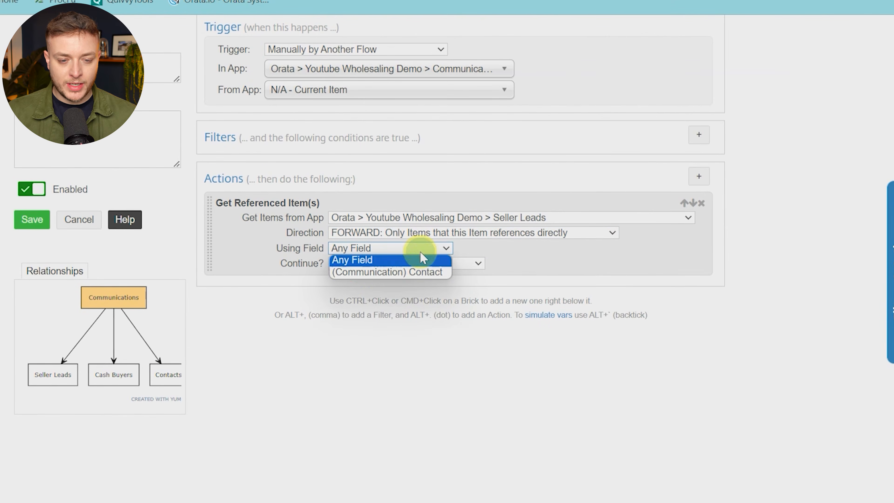
click(372, 273)
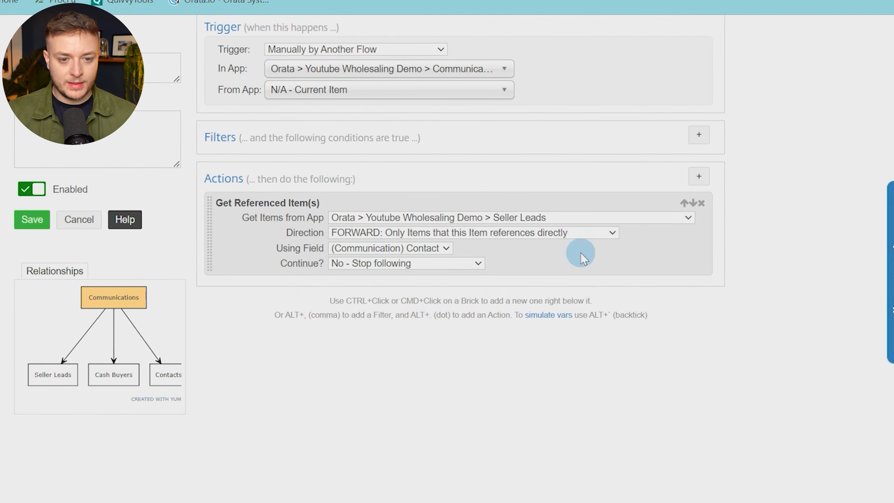
- Add a second Get Referenced Item(s) for Cash Buyers, FORWARD via (Communication) Contact
key(alt+period)
text(get re)
key(Return)
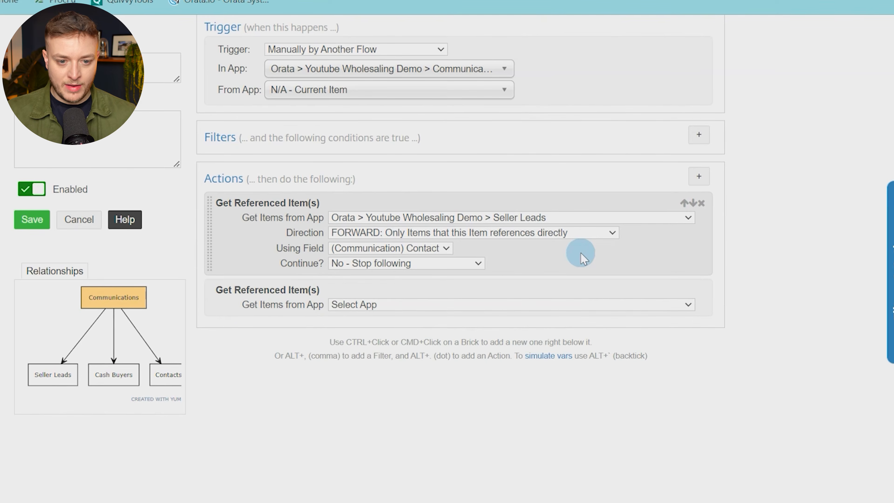
click(533, 305)
click(522, 345)
click(343, 319)
click(376, 345)
scroll(379, 282, down, 2)
click(391, 262)
click(426, 287)
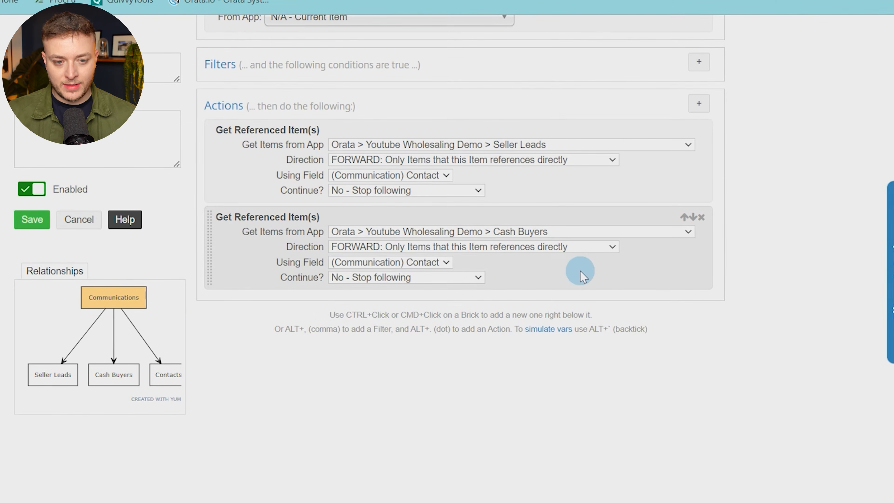
ctrl+click(582, 279)
- Add an If (Sanity Check) on the (Ref Seller Lead) Podio Item ID token
text(san)
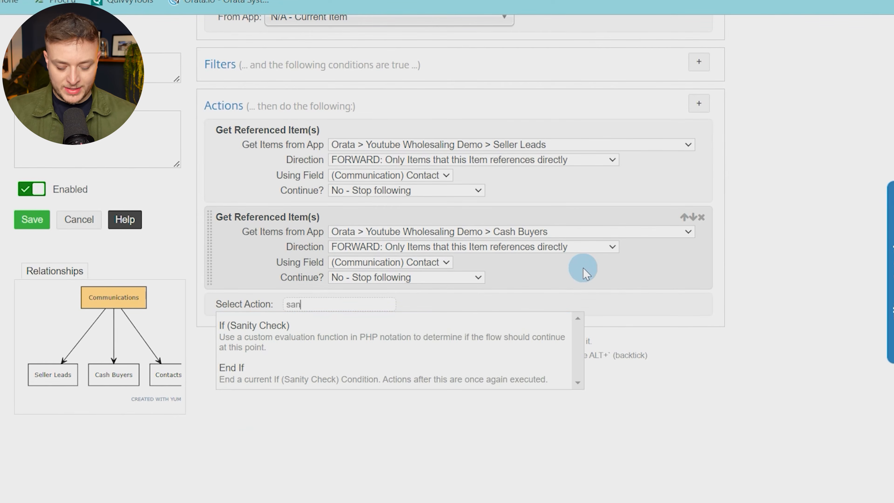
key(Return)
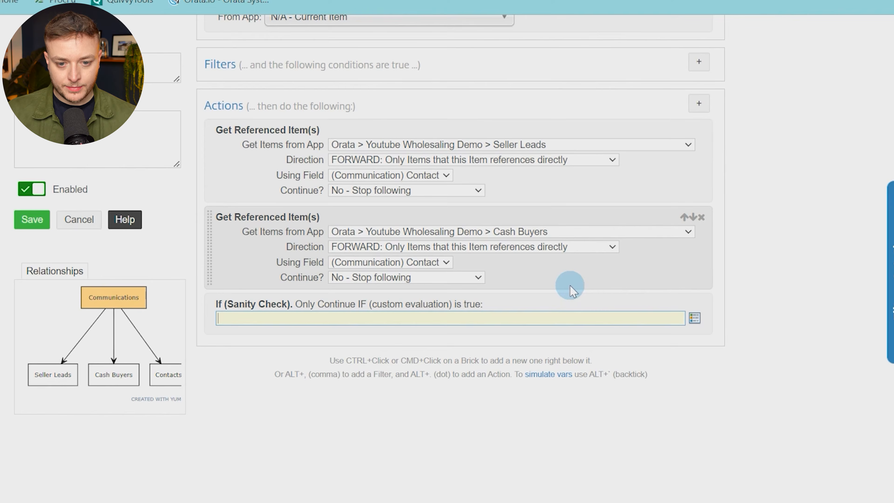
key(alt+t)
text(podio item)
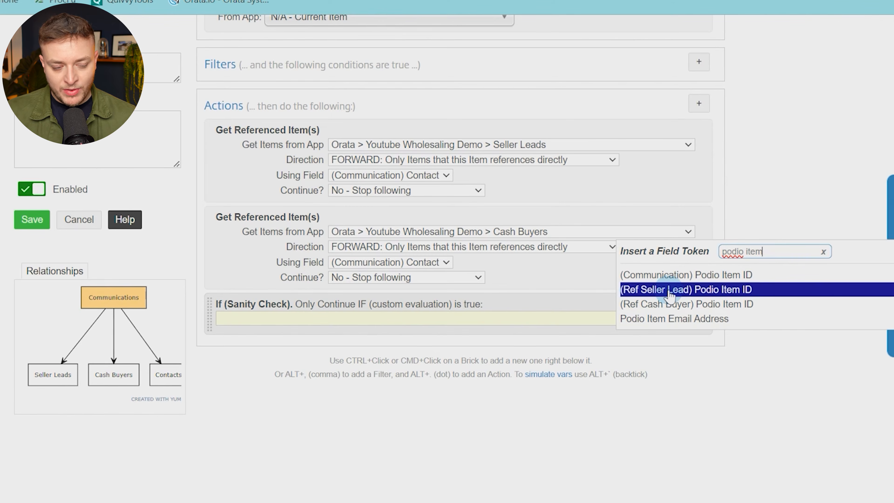
click(679, 296)
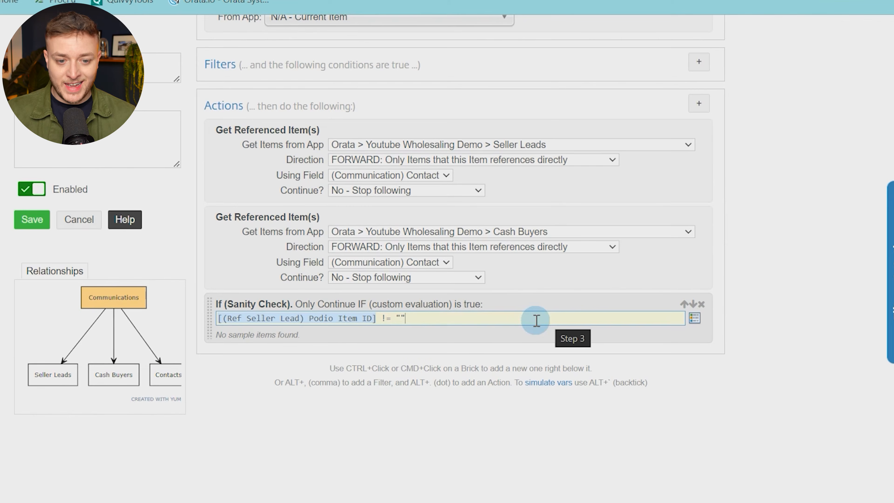
- Inside the check, trigger the 1.0.2 - Seller Leads Actions flow
ctrl+click(377, 333)
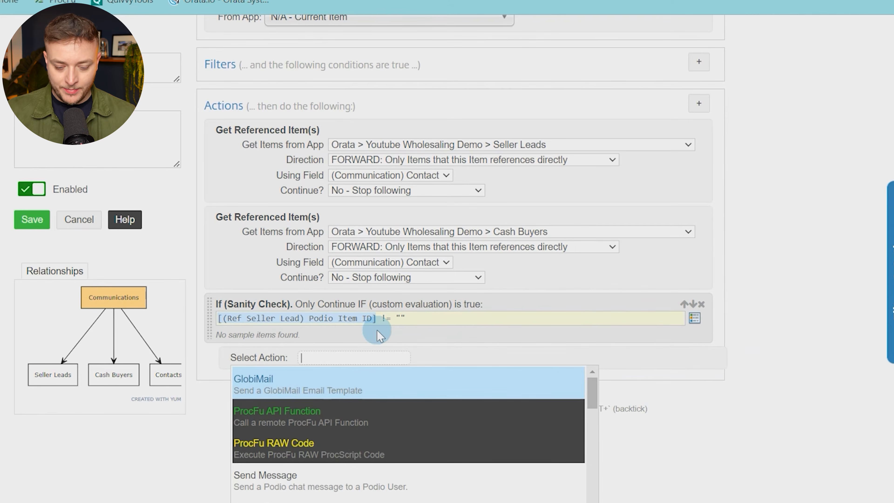
text(trig)
key(Return)
click(379, 373)
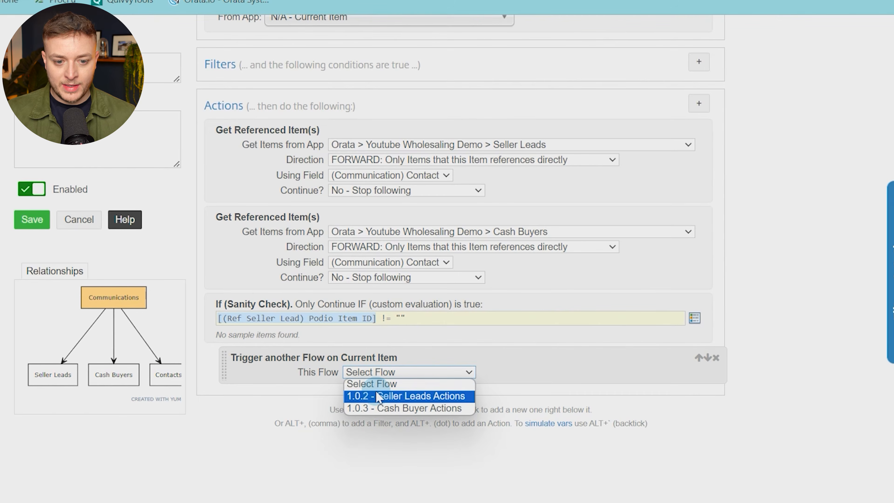
click(424, 396)
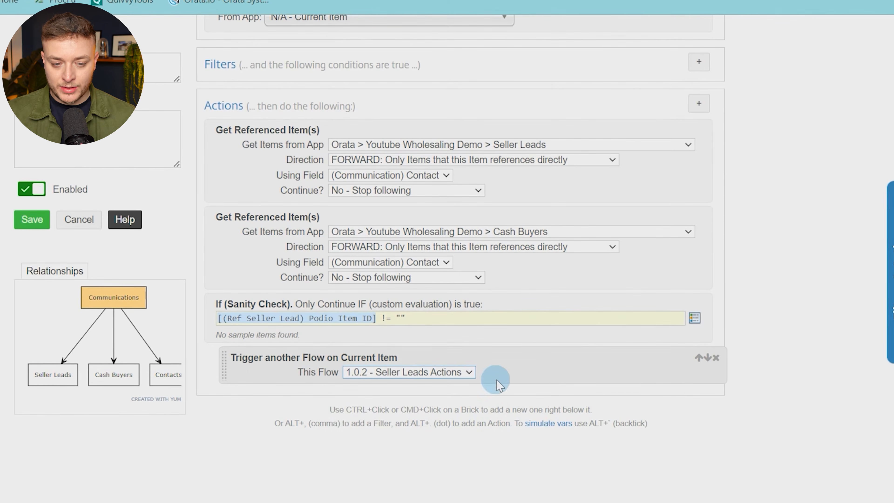
- Close the condition with End If and add a second If (Sanity Check)
ctrl+click(518, 374)
text(end if)
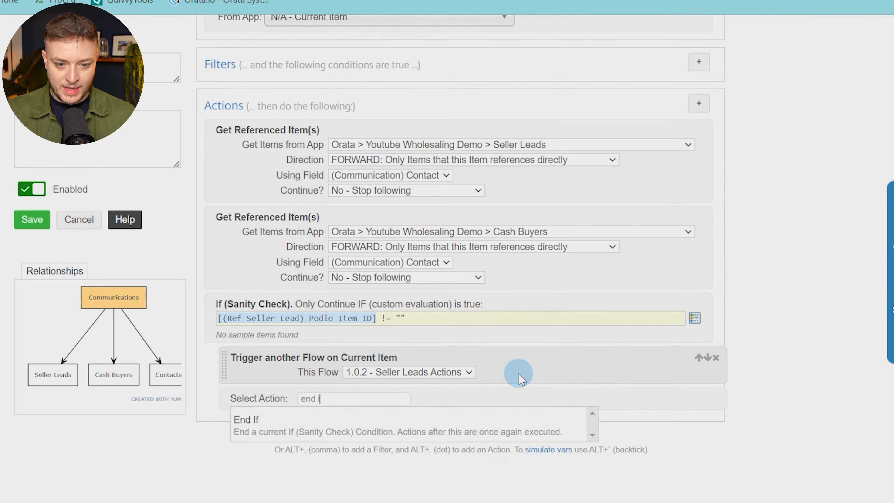
key(Return)
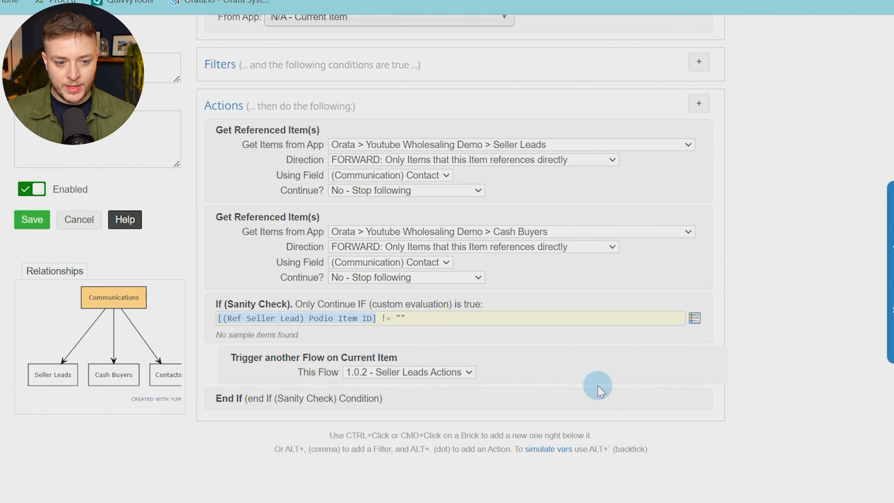
ctrl+click(594, 394)
text(san)
key(Return)
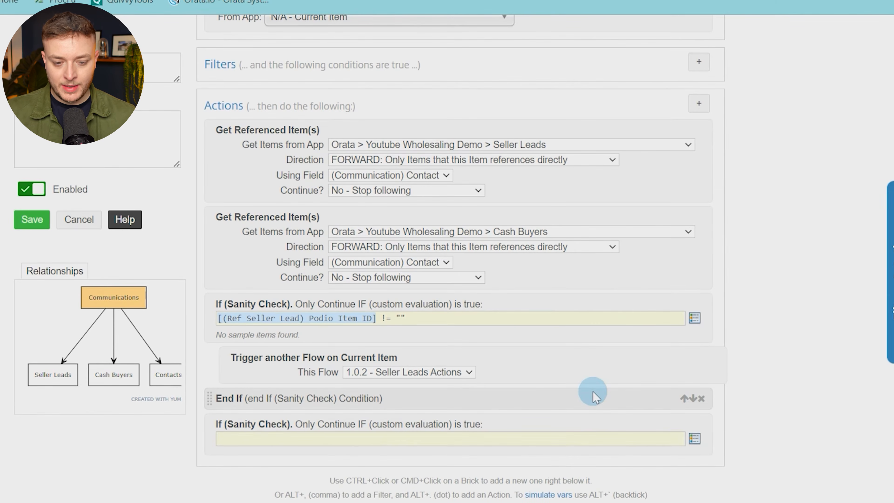
- Require a non-empty (Ref Cash Buyer) Podio Item ID, then trigger 1.0.3 - Cash Buyer Actions
scroll(605, 384, down, 4)
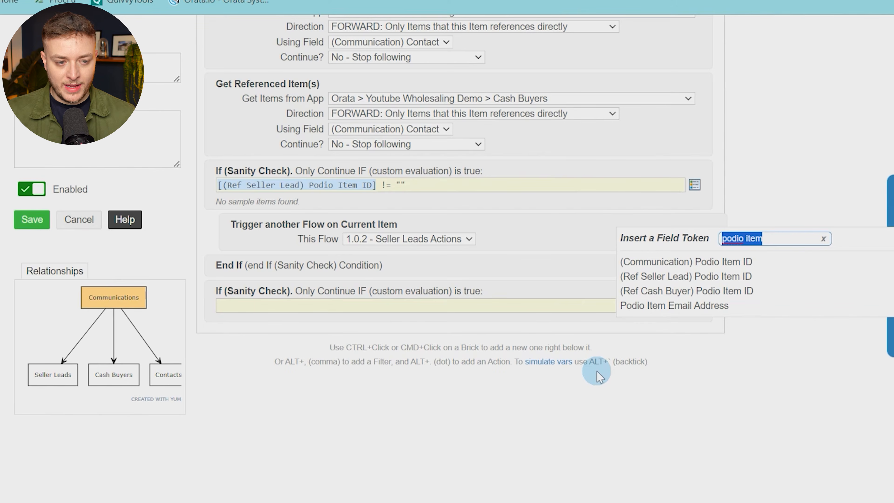
click(746, 296)
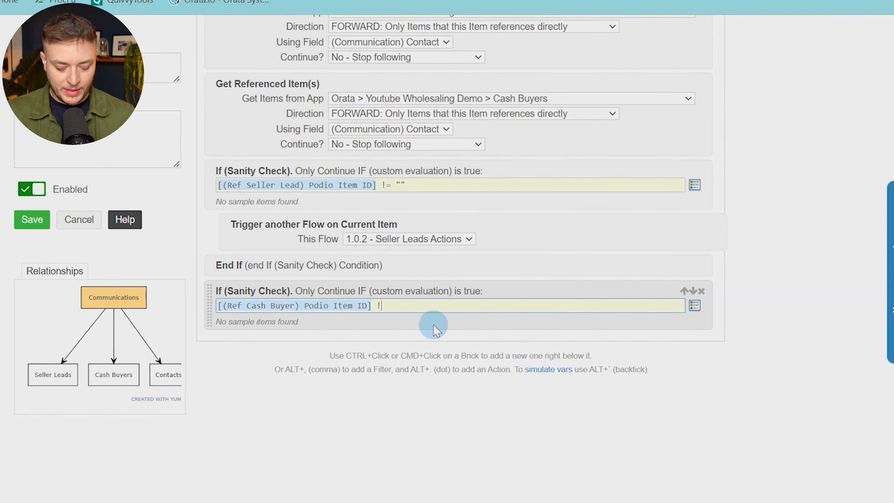
key(alt+period)
text(tr)
key(Return)
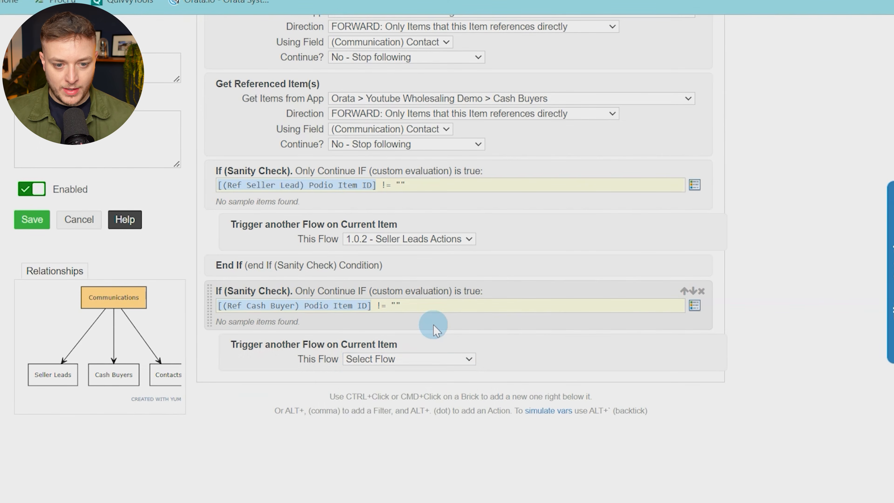
click(454, 359)
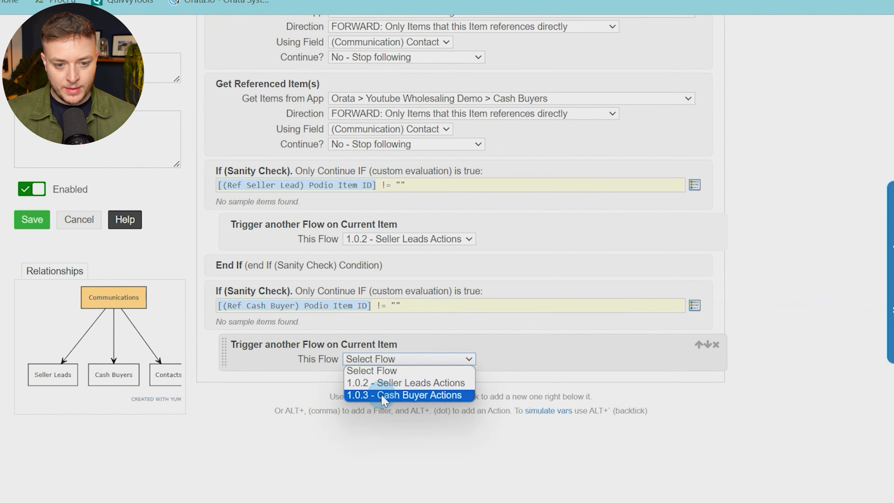
click(433, 395)
- Close the cash buyer condition with End If and begin a new Communications flow
key(alt+period)
text(end if)
key(Return)
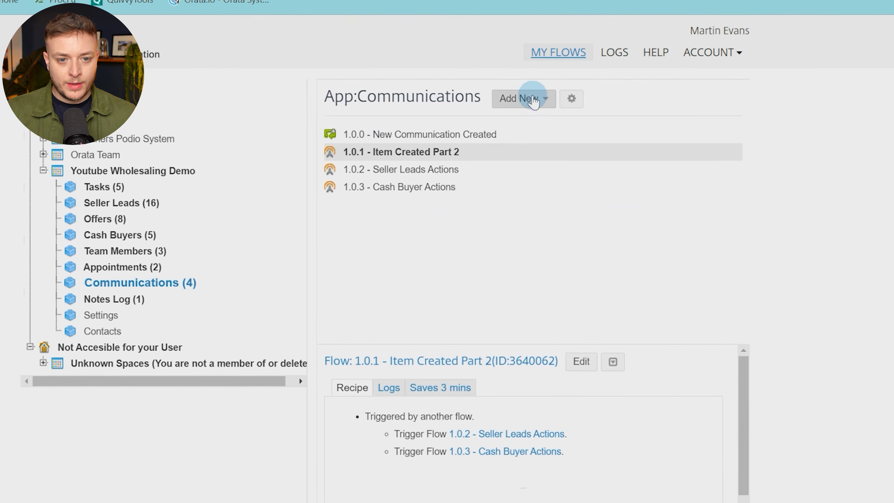
click(528, 99)
click(526, 143)
- Choose the Item Updated trigger and start naming the flow 1.0.5 - Call Owner Updated
click(242, 368)
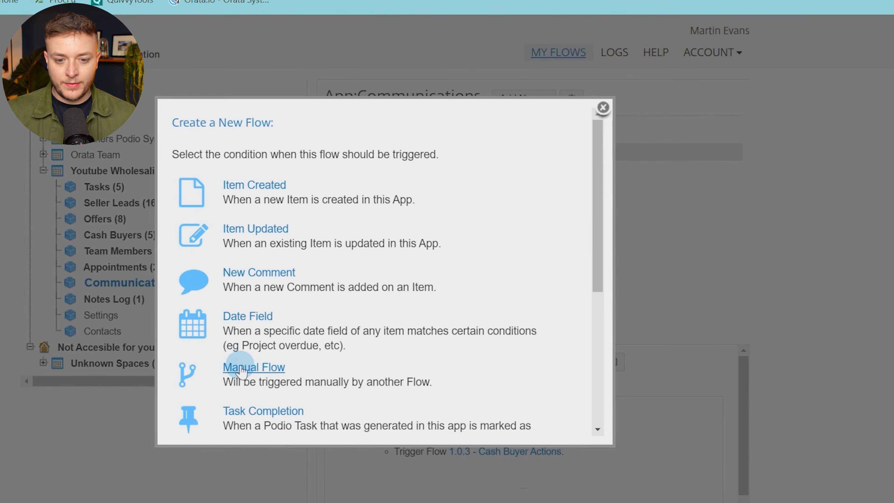
click(256, 229)
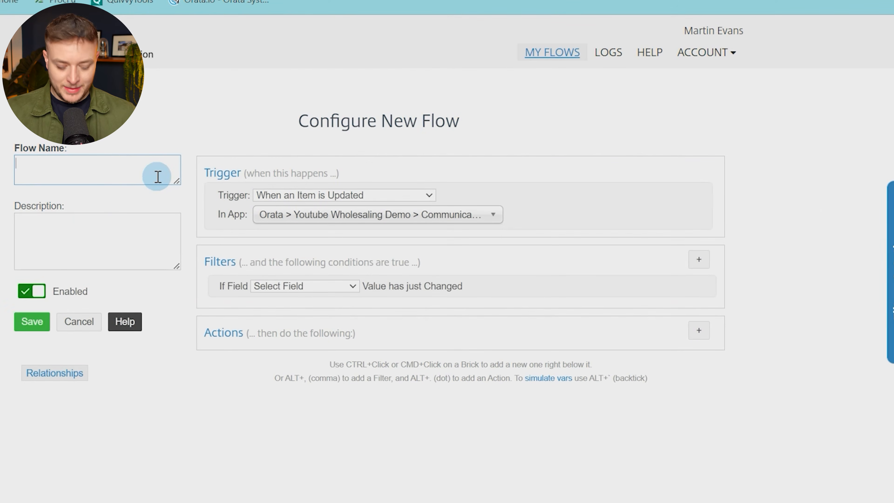
text(1.0.5 - Call Owner Updated)
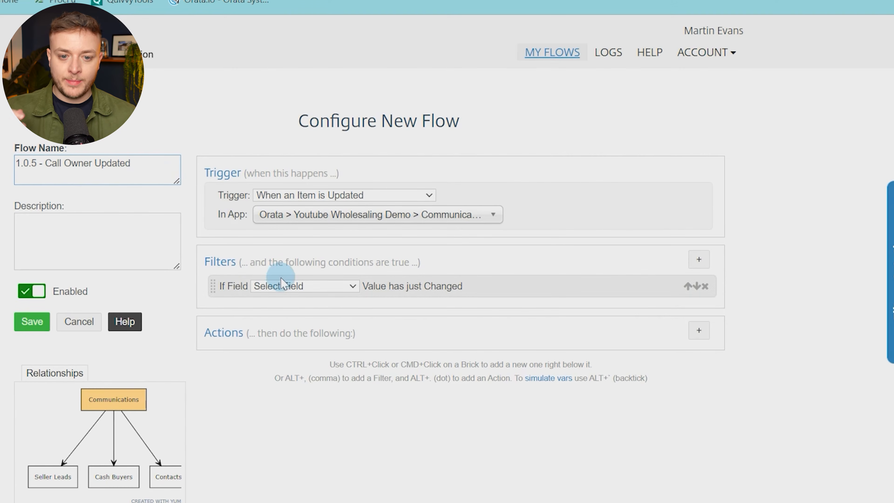
- Set the field-change filter to watch Call Owner
click(281, 286)
scroll(381, 227, down, 2)
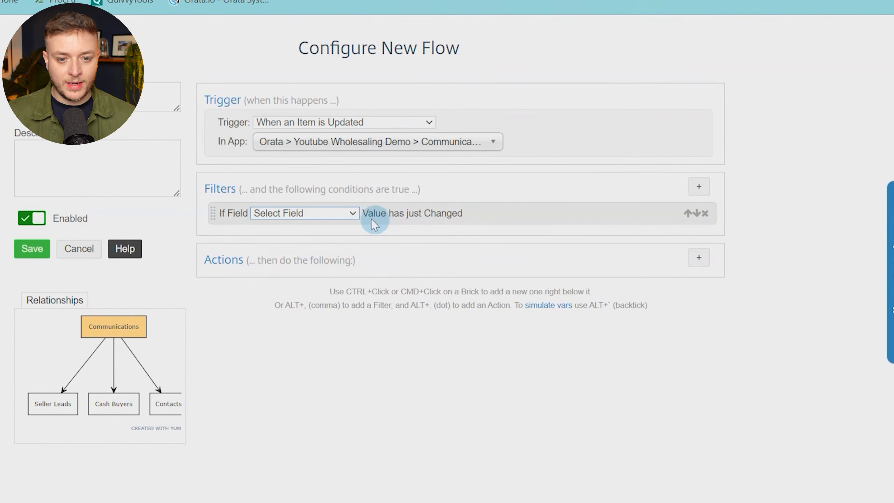
click(337, 213)
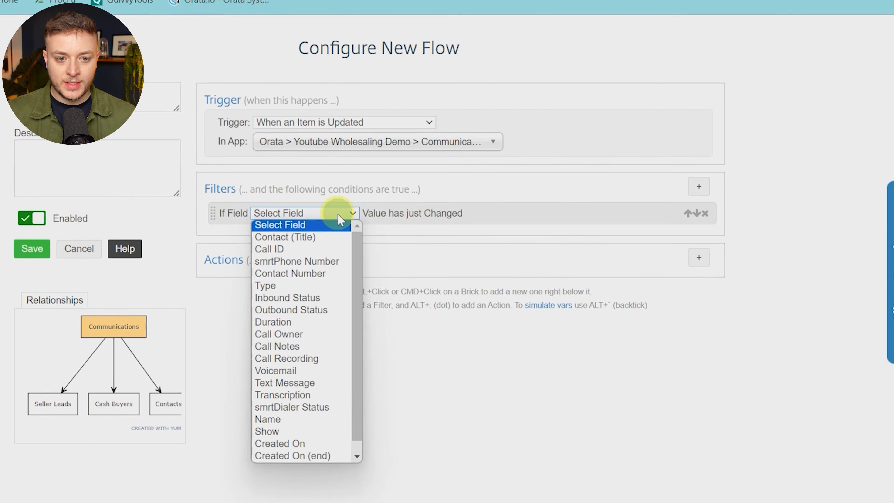
scroll(296, 282, down, 1)
click(305, 330)
- Add a Custom (Calc) filter: Call Owner != "" and Type containing "Outgoing"
click(699, 186)
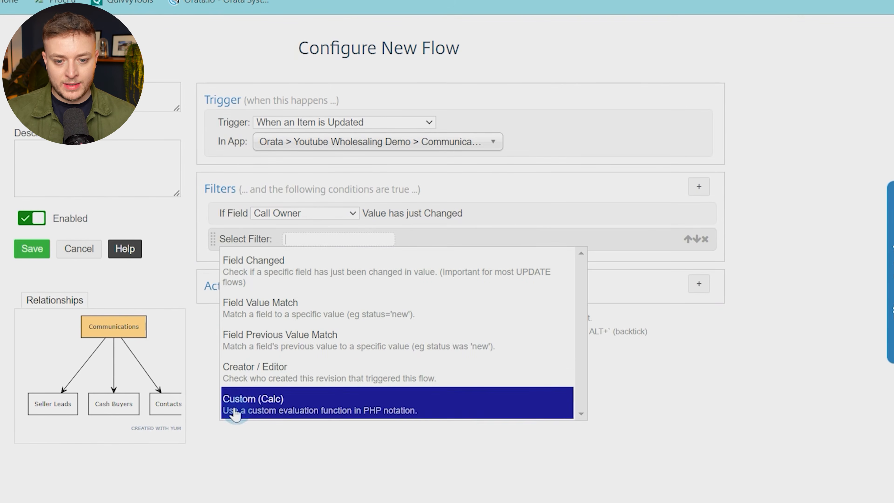
click(261, 408)
drag(311, 243, 312, 253)
click(311, 252)
text(@)
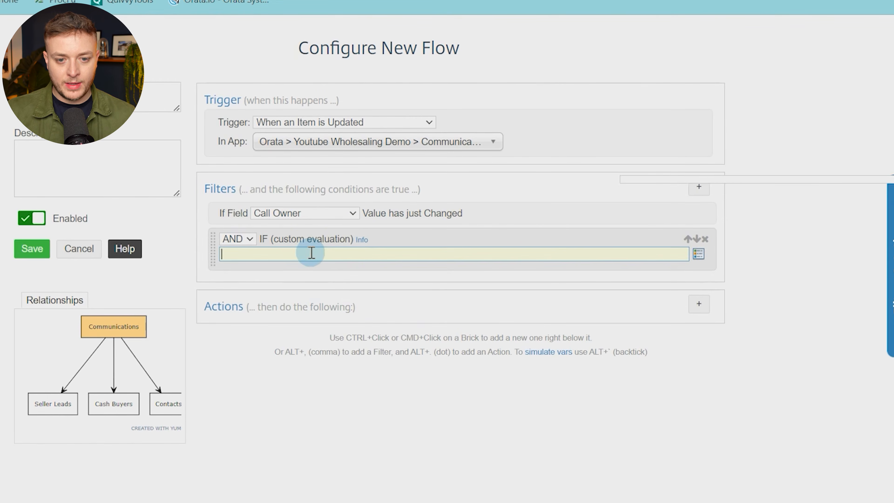
text(call)
key(Down)
key(Down)
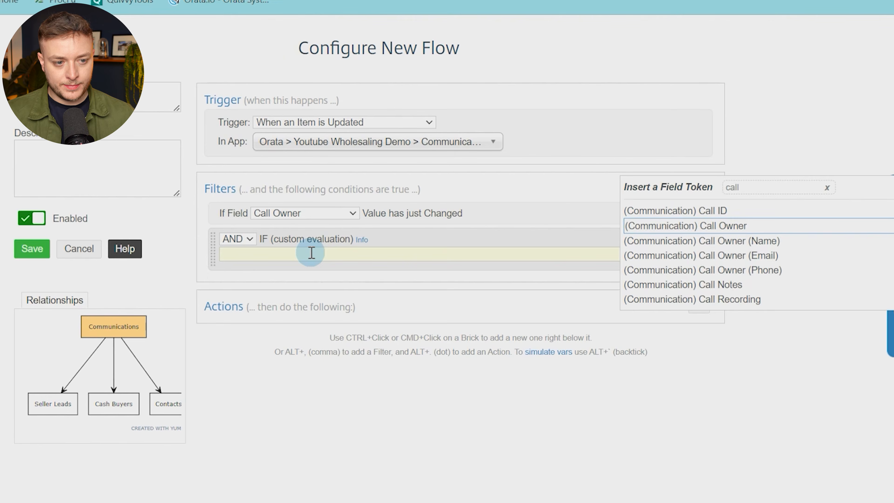
key(Return)
text(!= "" && stristr()
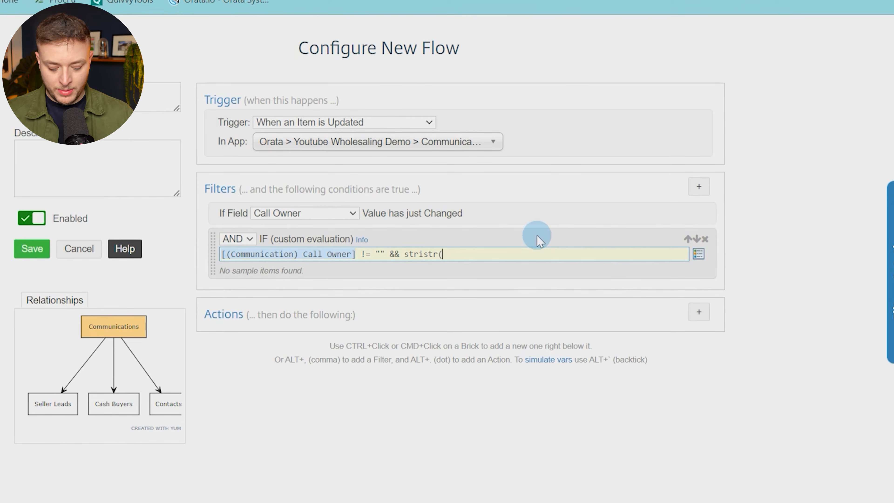
text(@)
text(type)
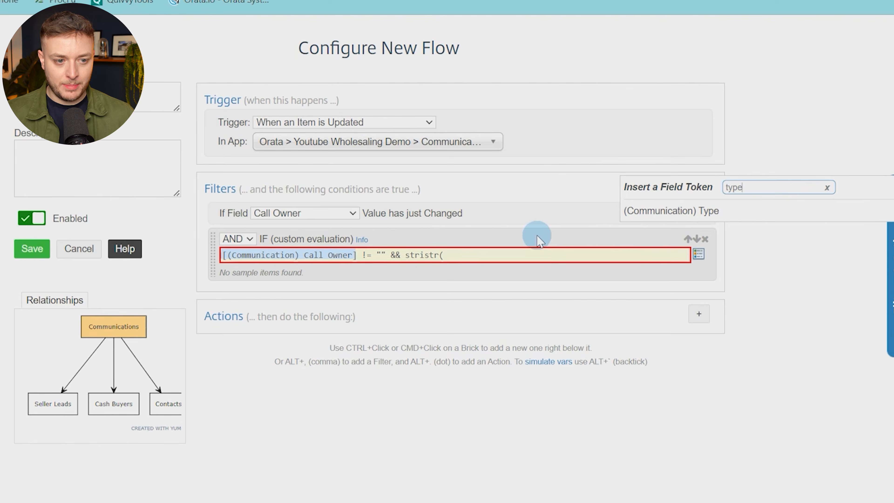
key(Return)
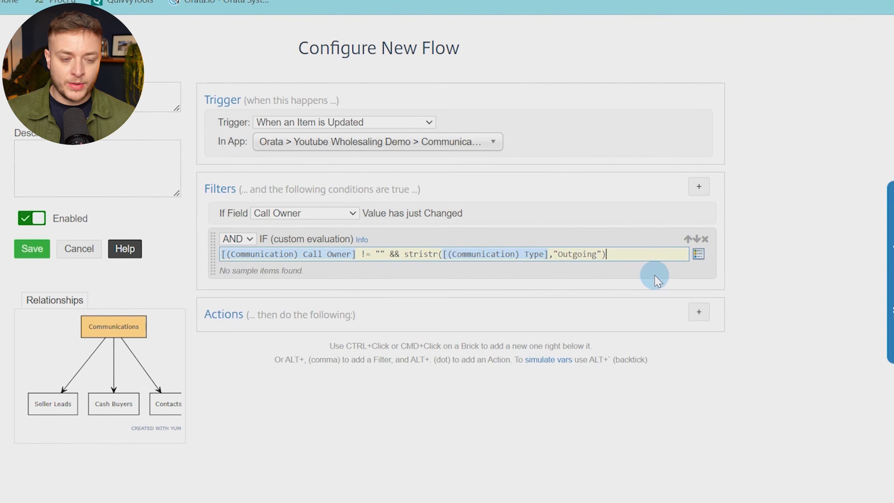
- Add an Update Item action that updates the communication's Name field
click(693, 312)
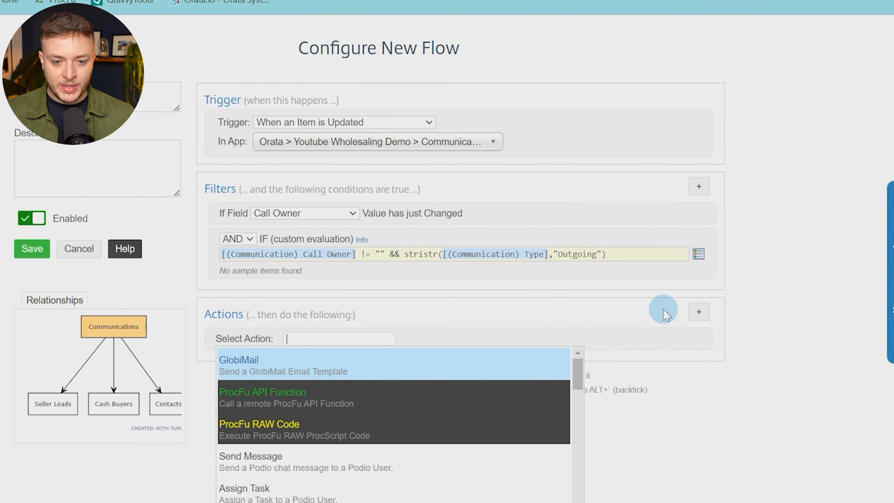
text(upda)
key(Return)
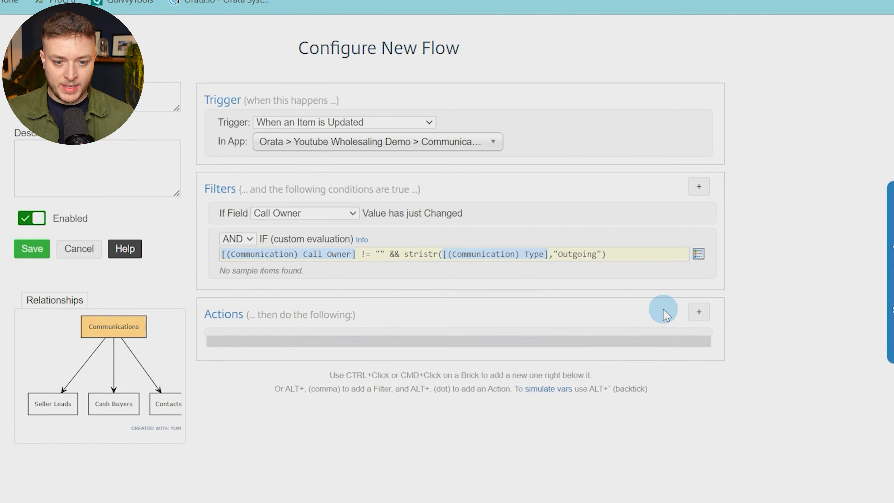
click(283, 412)
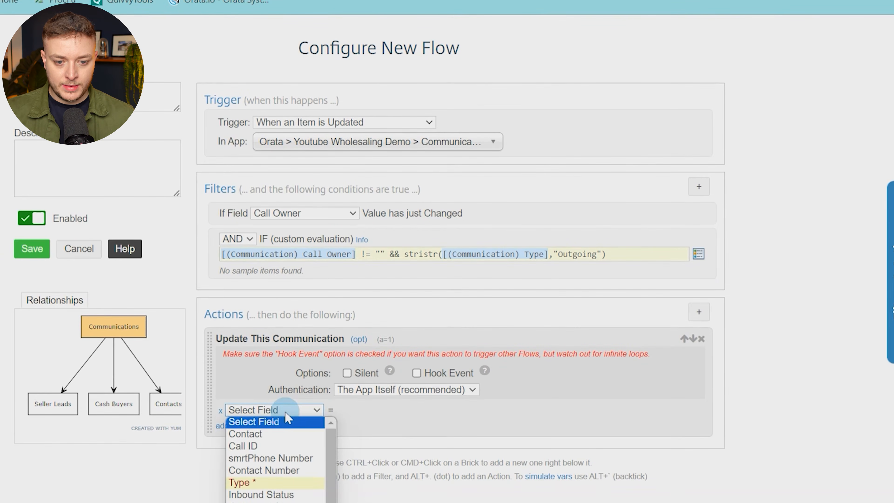
scroll(353, 282, down, 5)
click(298, 258)
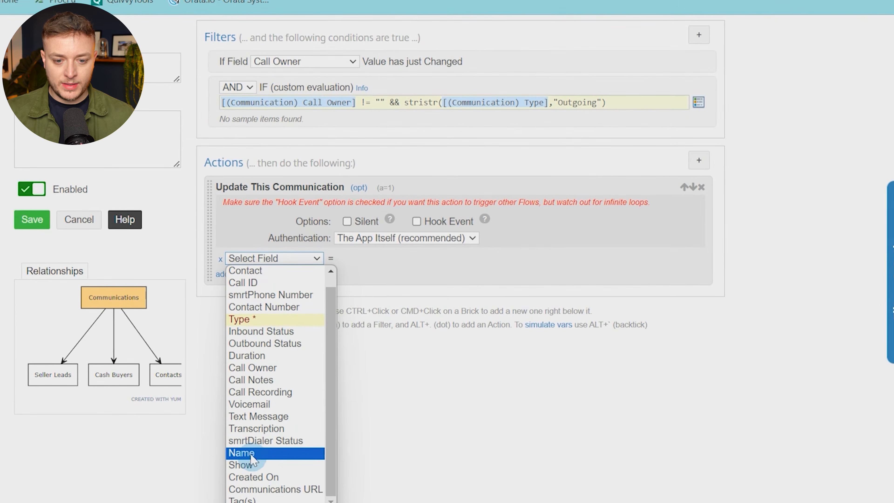
click(242, 457)
- Set Name to the Call Owner (Name) token, with Silent and Hook Event enabled
click(411, 260)
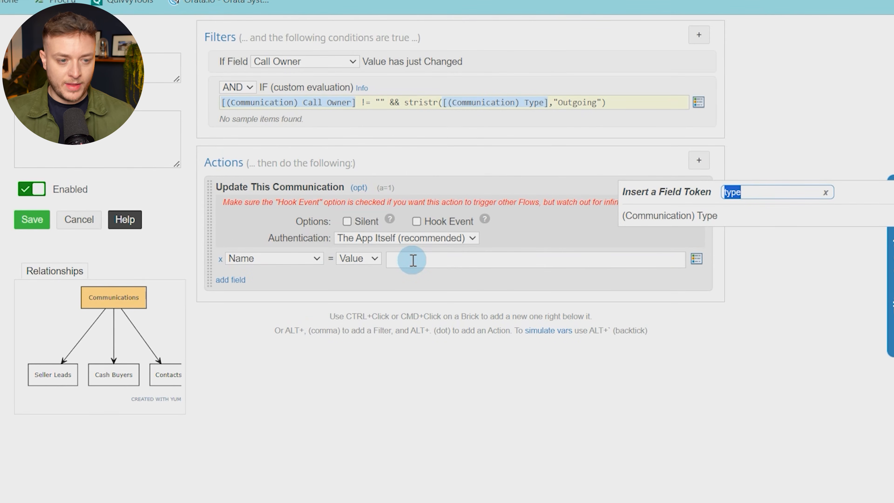
text(name)
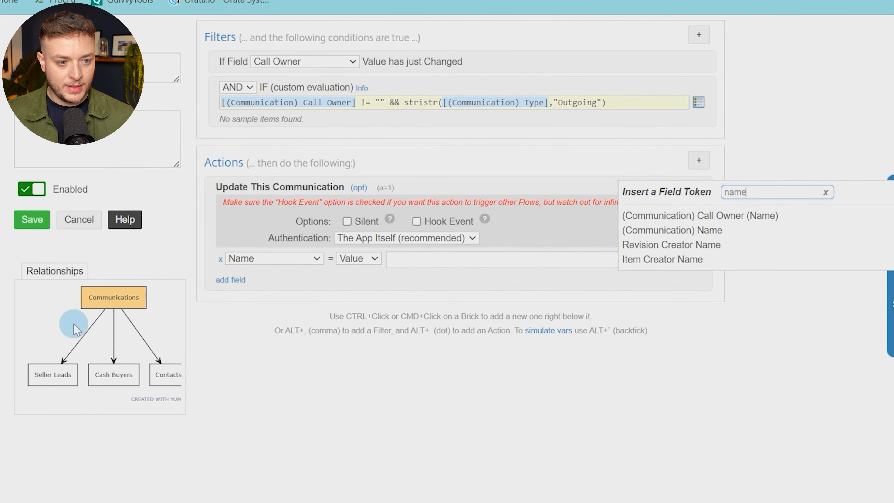
click(703, 217)
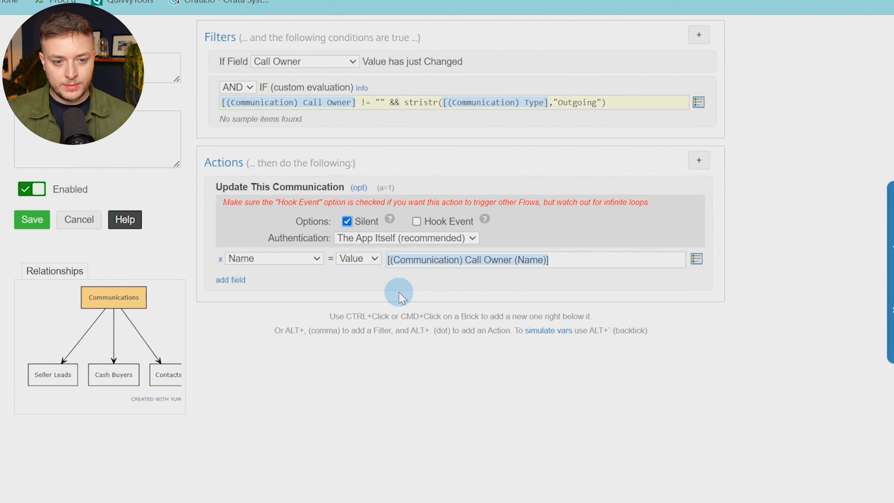
click(347, 221)
click(427, 220)
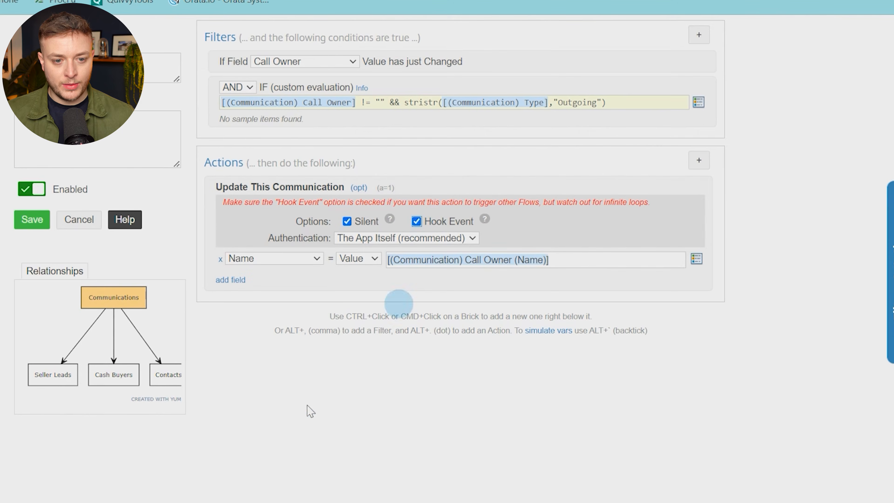
- Save the flow, then open and dismiss the new-flow trigger chooser
click(42, 229)
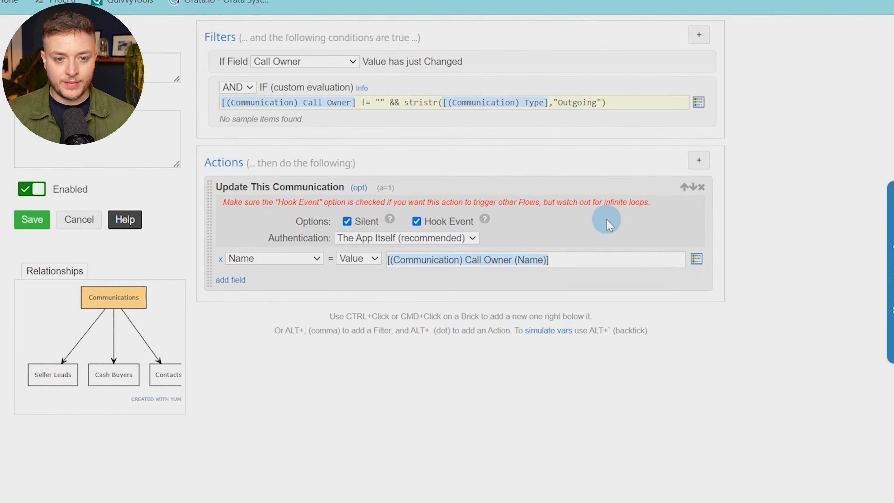
click(518, 99)
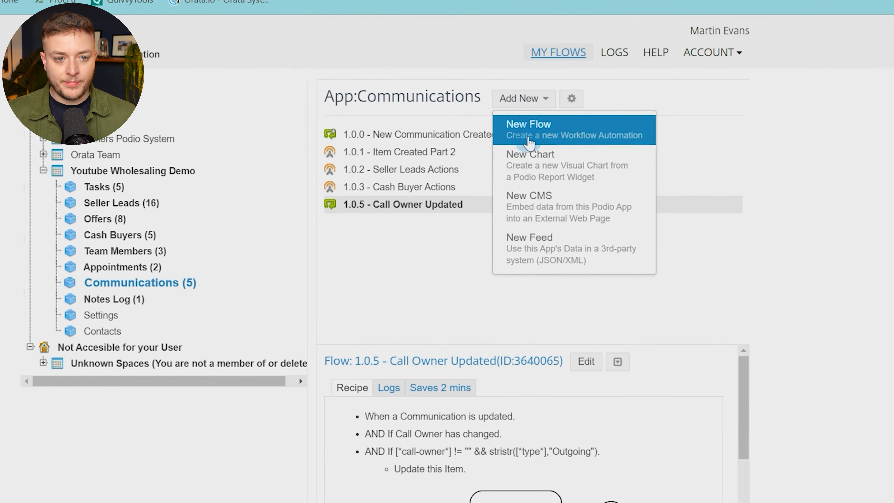
click(528, 135)
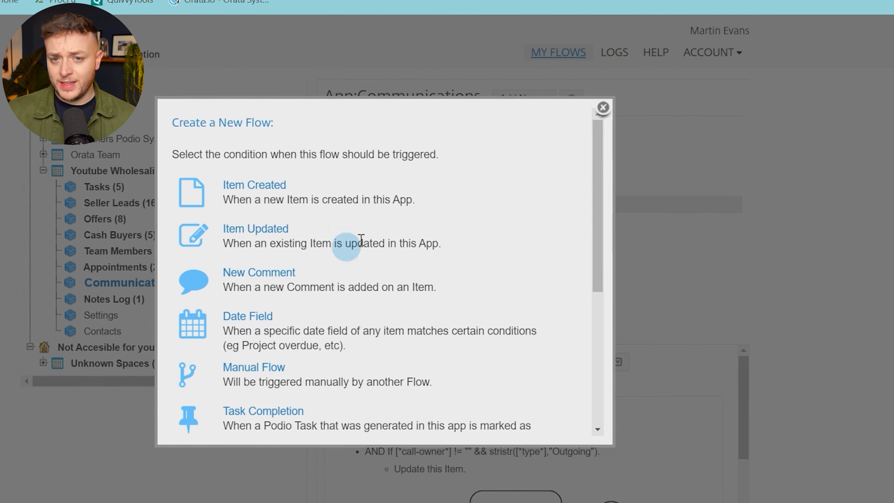
click(603, 107)
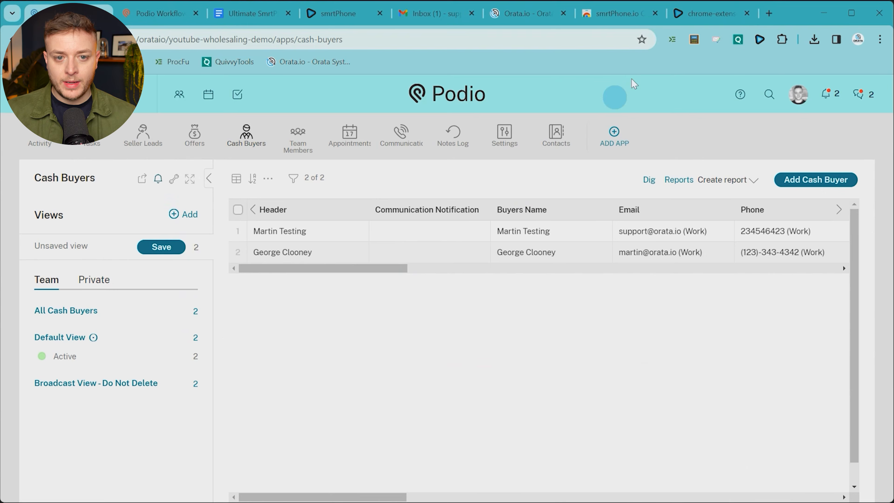
- Inspect a Notes Log record and the 123 Main St seller lead's Notes section
click(454, 138)
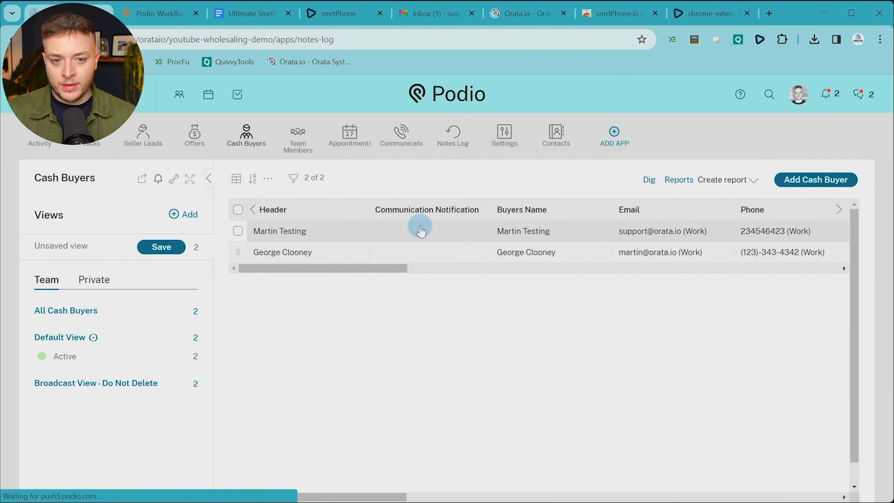
click(414, 231)
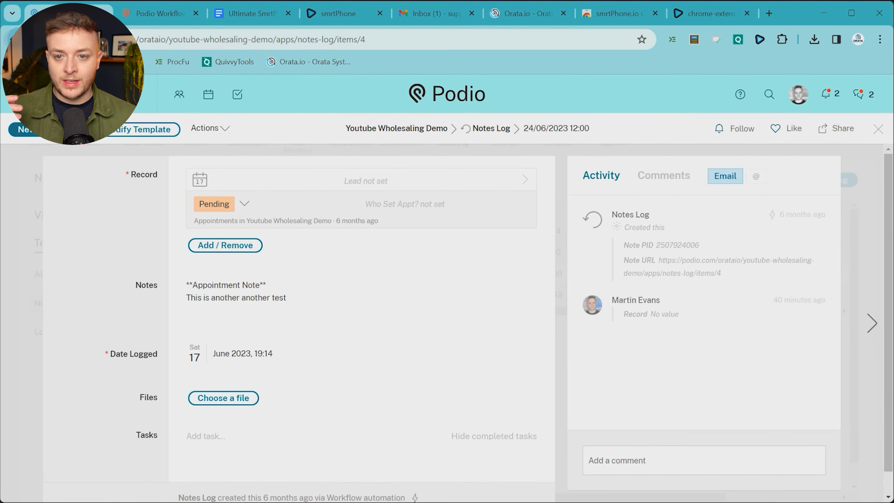
click(13, 40)
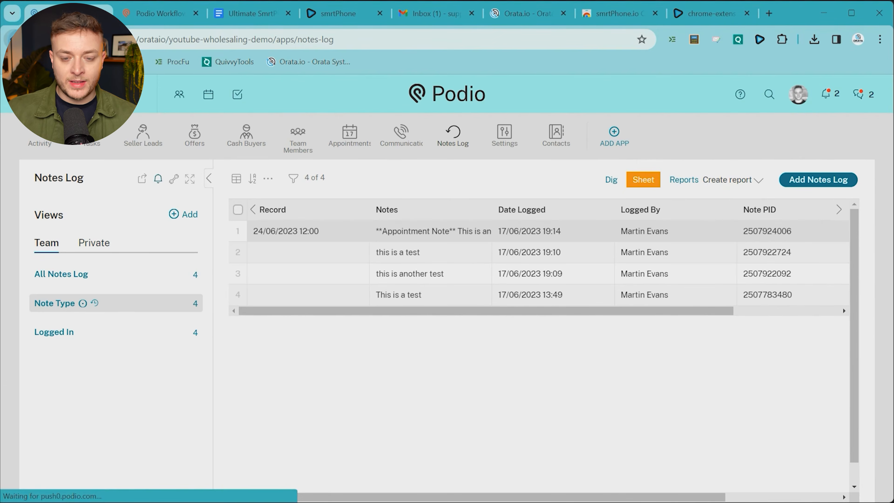
click(143, 136)
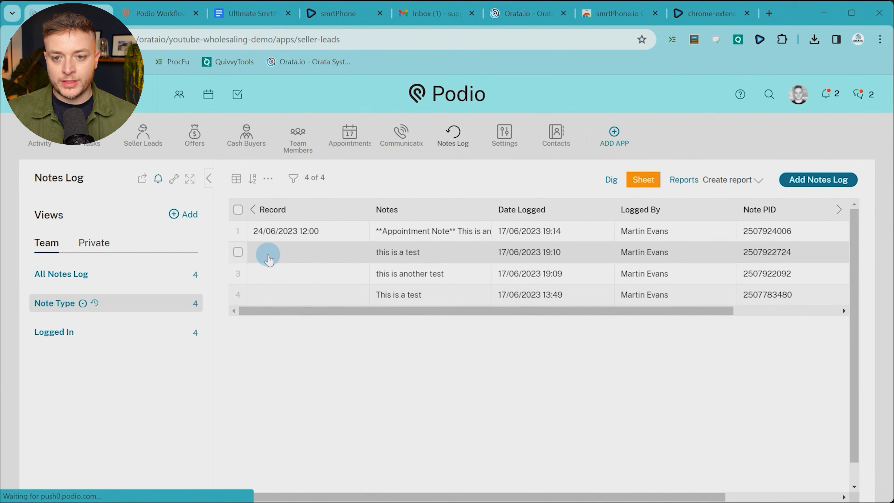
click(433, 232)
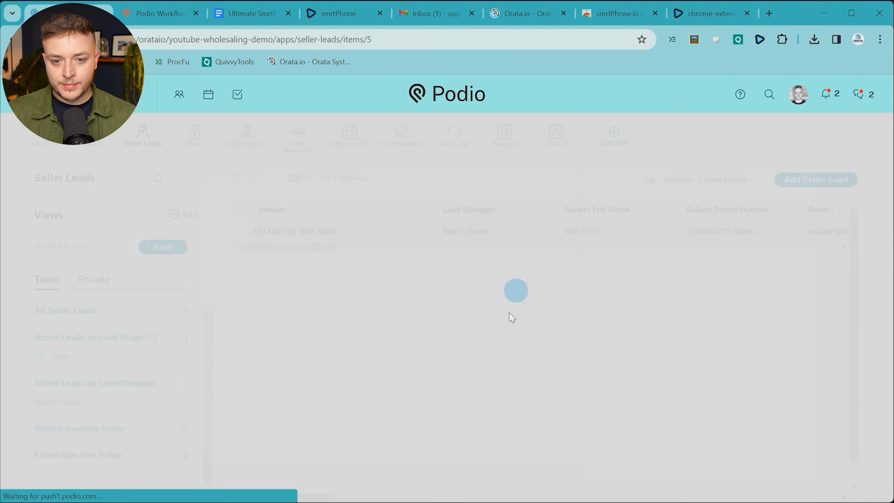
scroll(162, 294, down, 15)
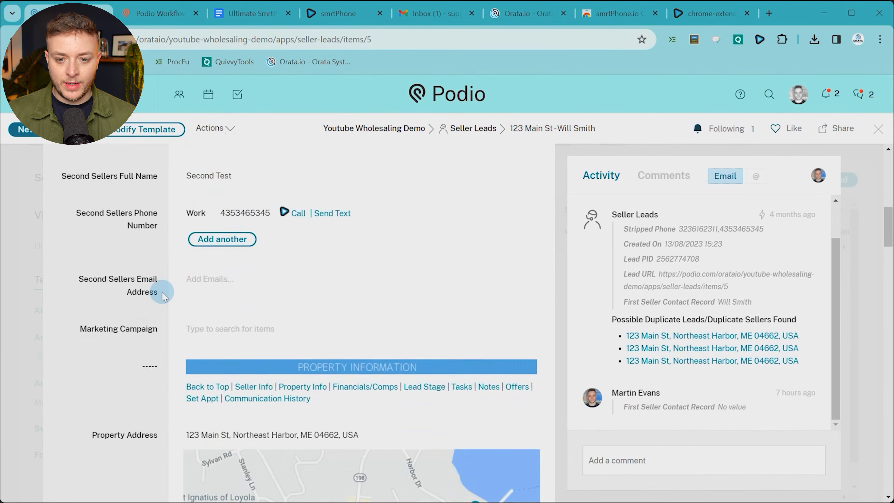
scroll(162, 307, down, 12)
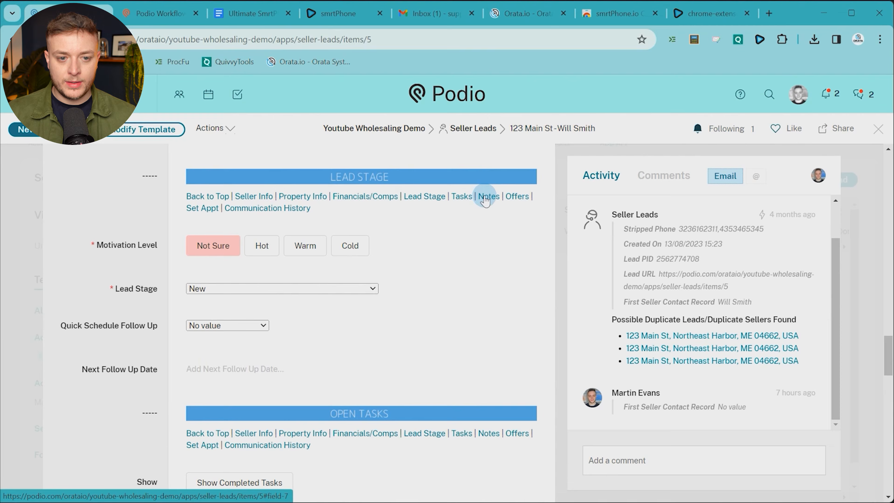
click(488, 196)
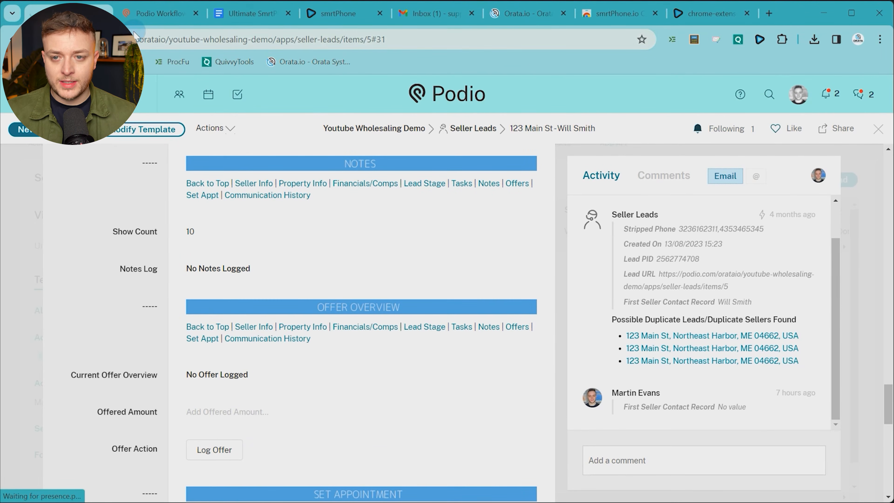
- Start a new Communications flow, then return to Podio and open the Communications app
click(141, 15)
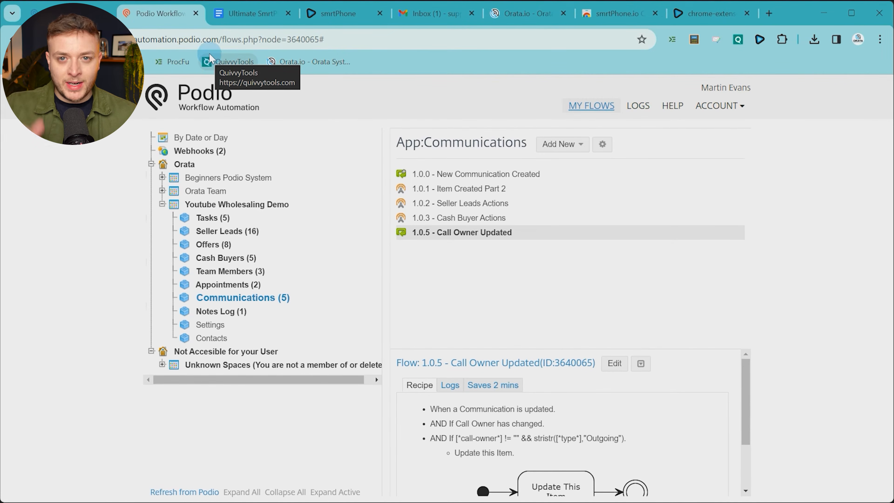
click(570, 144)
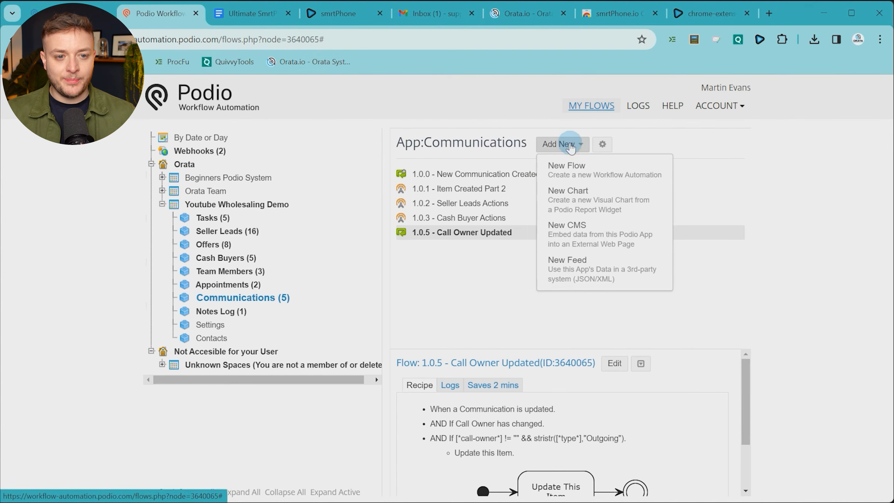
click(566, 170)
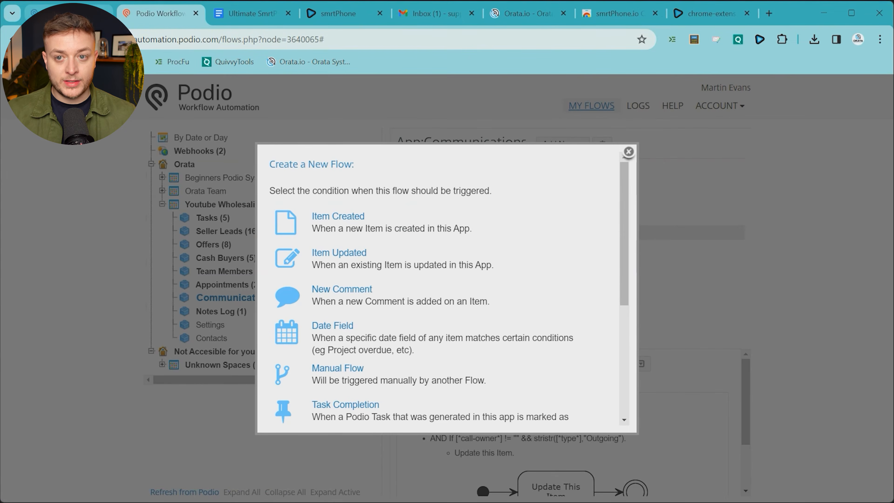
click(68, 15)
click(397, 140)
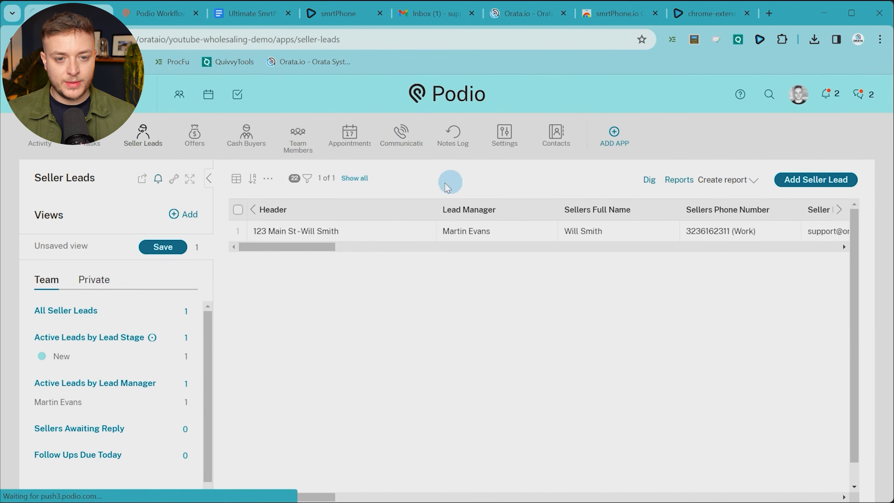
- Add a Relationship field linked to Youtube Wholesaling Demo Notes Log, labelled Created Note
click(173, 179)
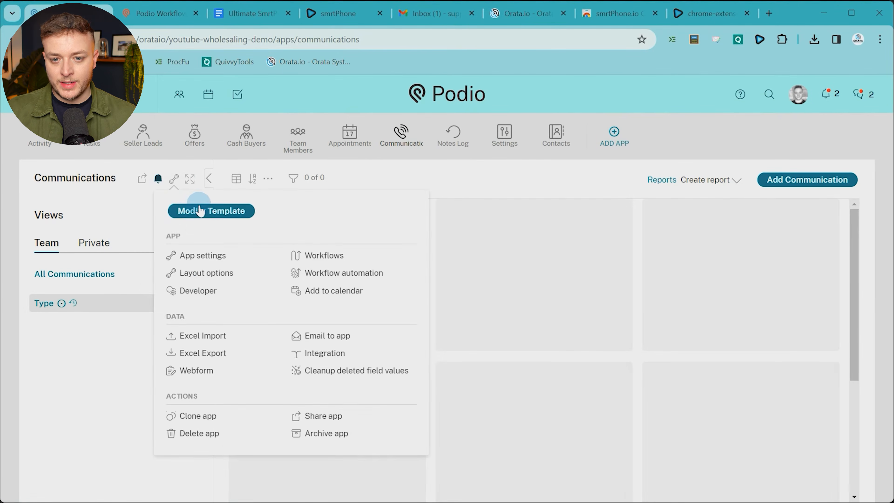
click(199, 210)
scroll(428, 208, down, 10)
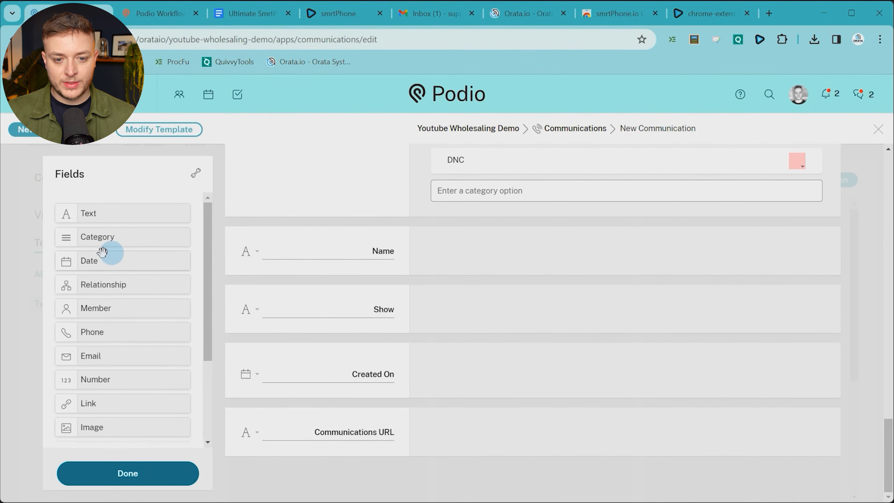
drag(66, 284, 321, 256)
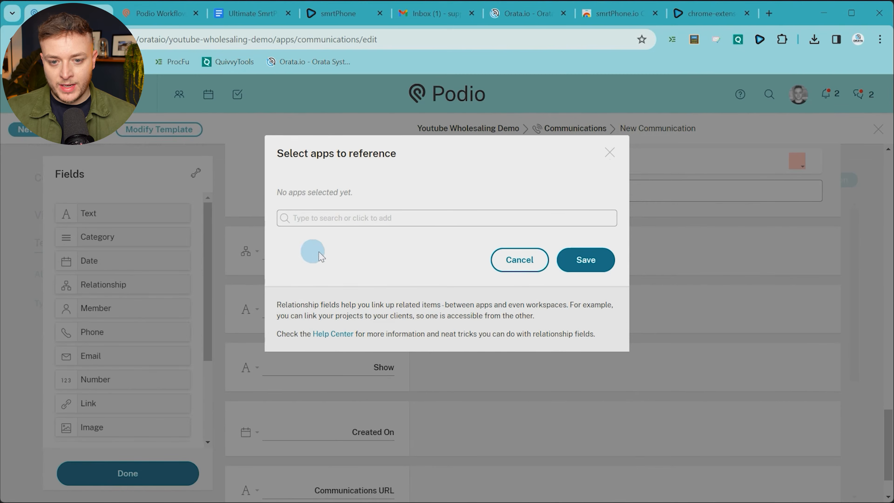
click(369, 220)
text(note)
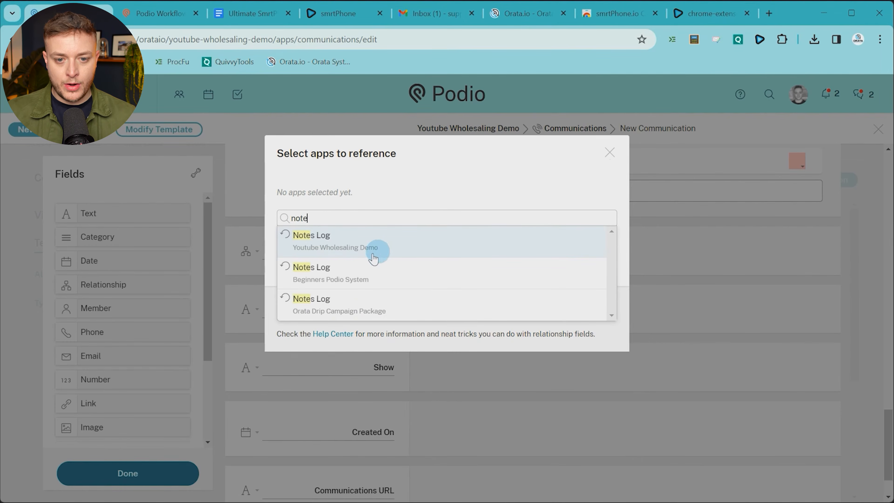
click(299, 243)
click(613, 263)
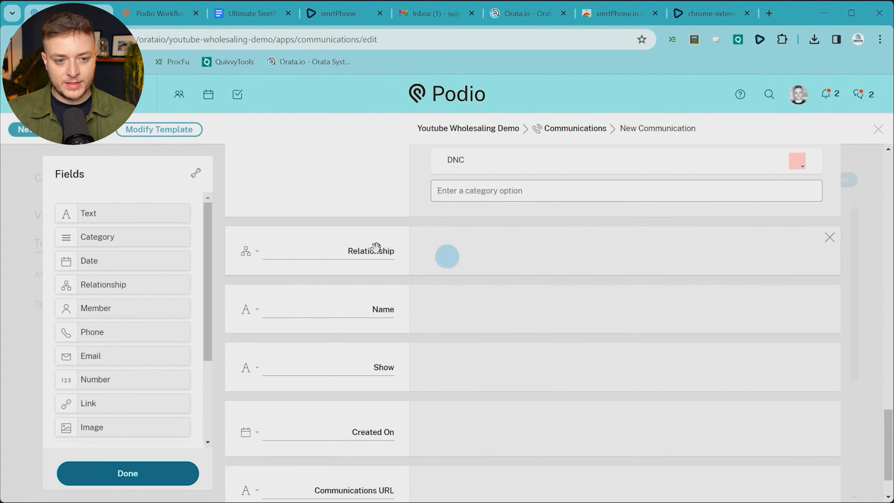
text(Created Note)
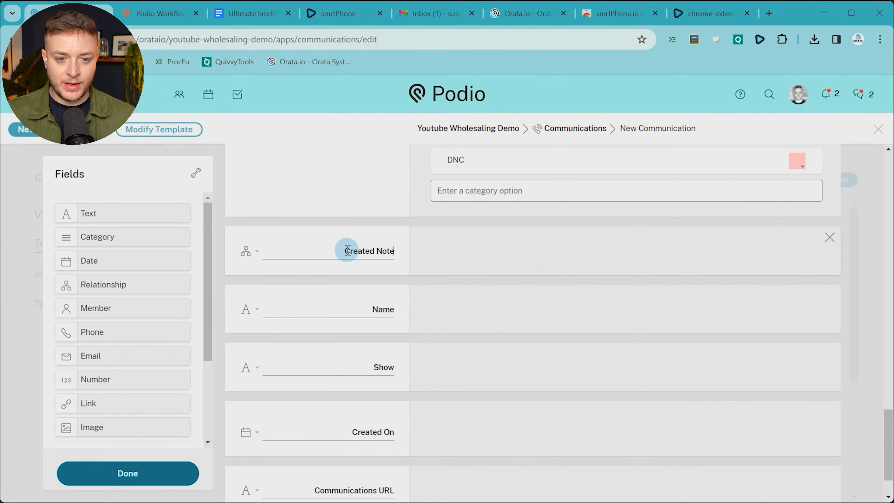
- Finish the template edit and dismiss the pending new-flow trigger chooser
click(167, 475)
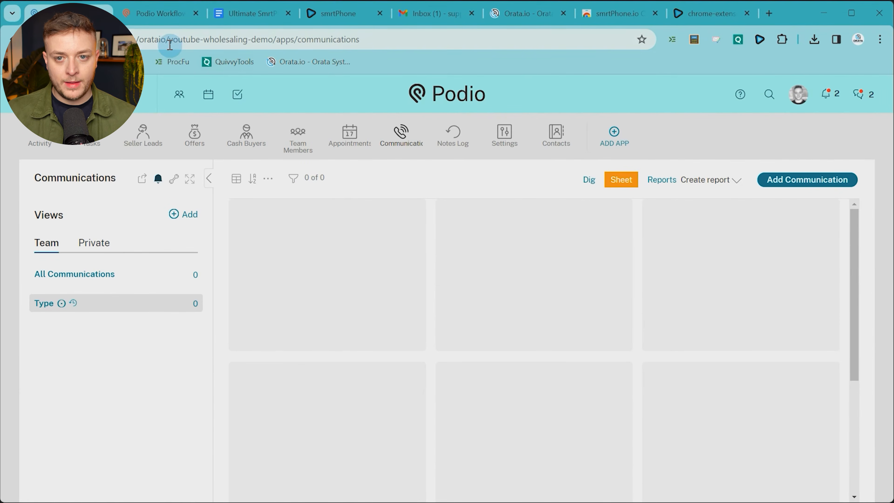
click(160, 21)
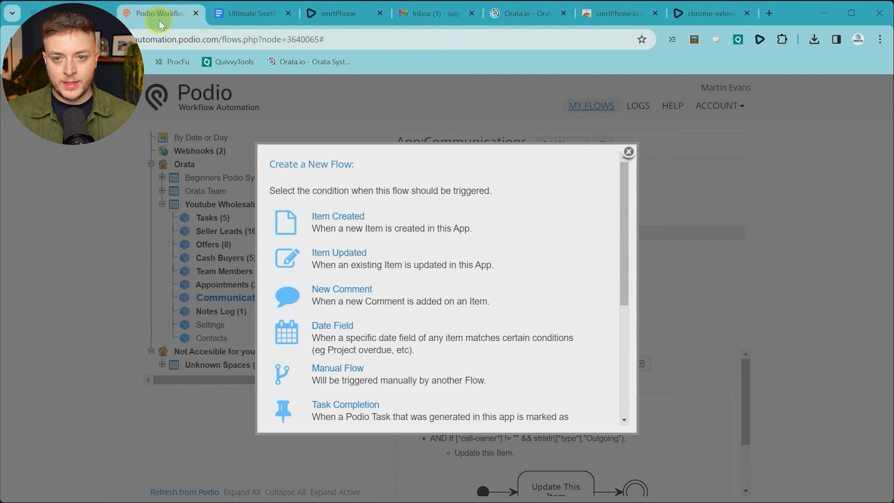
click(629, 151)
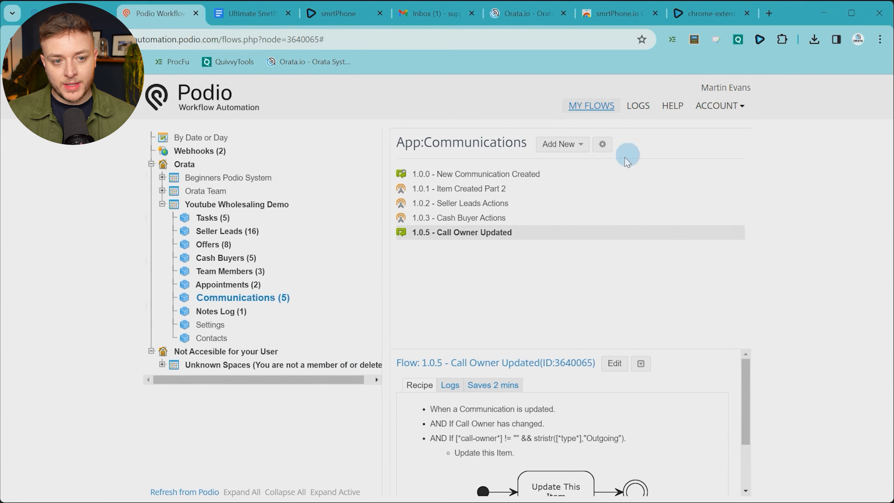
- Refresh from Podio, close the smrtPhone.io and extension tabs, and open Communications flows
click(170, 492)
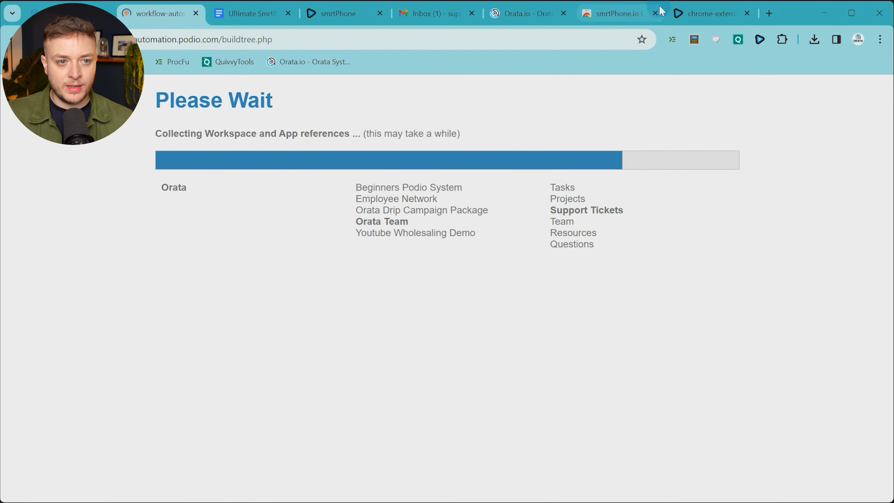
click(655, 15)
click(655, 14)
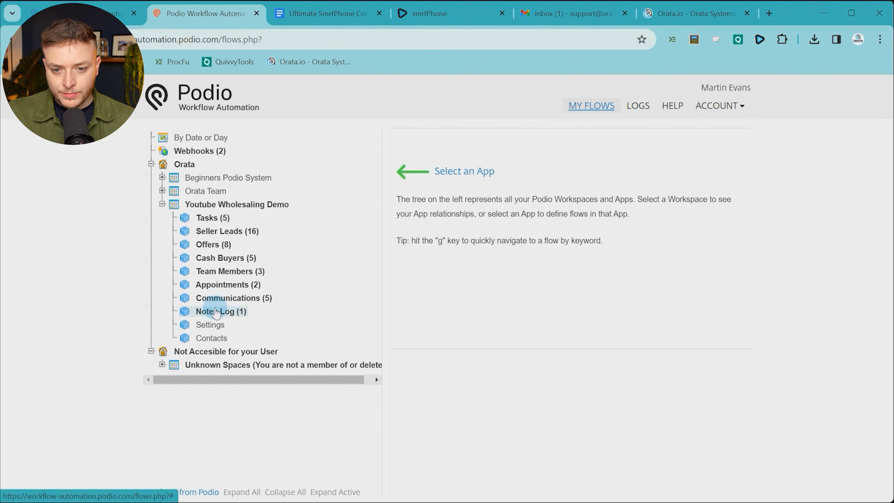
click(234, 297)
- Start a new Item Updated Communications flow watching Call Notes for changes
click(562, 144)
click(561, 167)
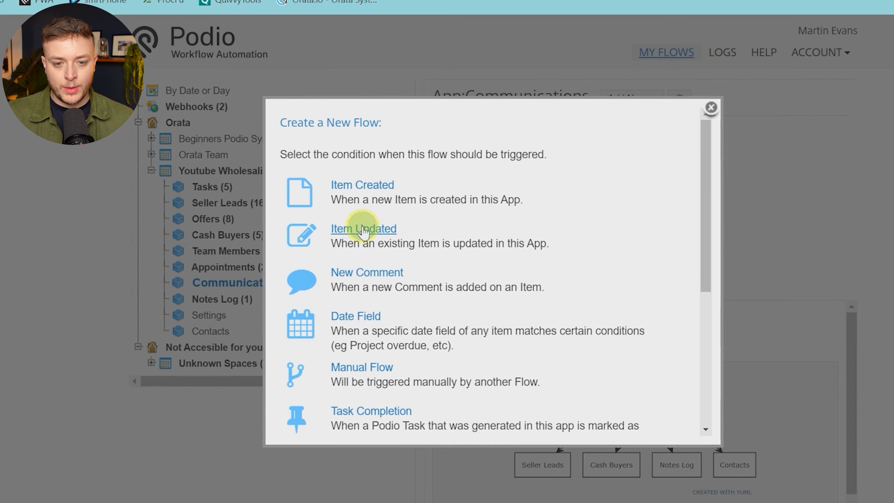
click(363, 229)
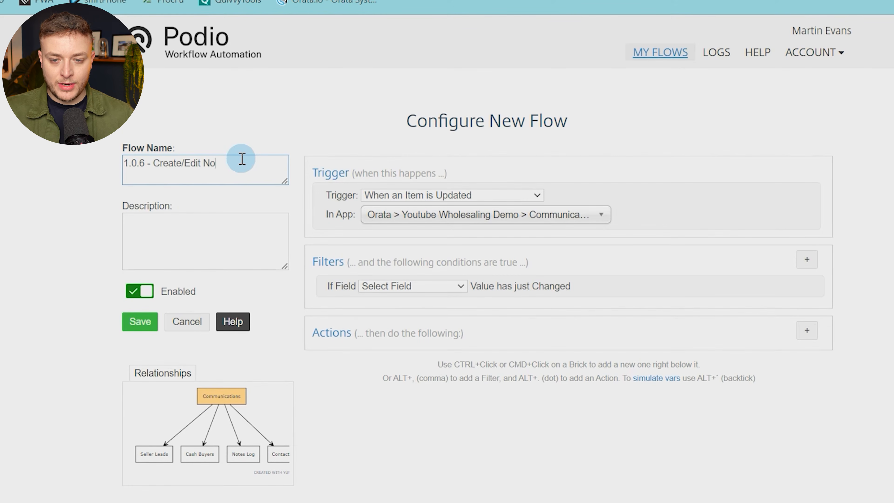
click(400, 286)
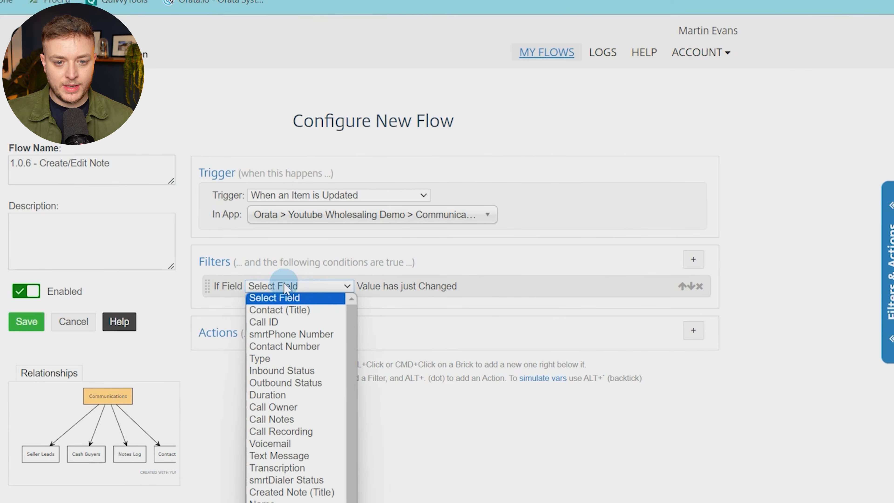
scroll(355, 241, down, 2)
click(338, 213)
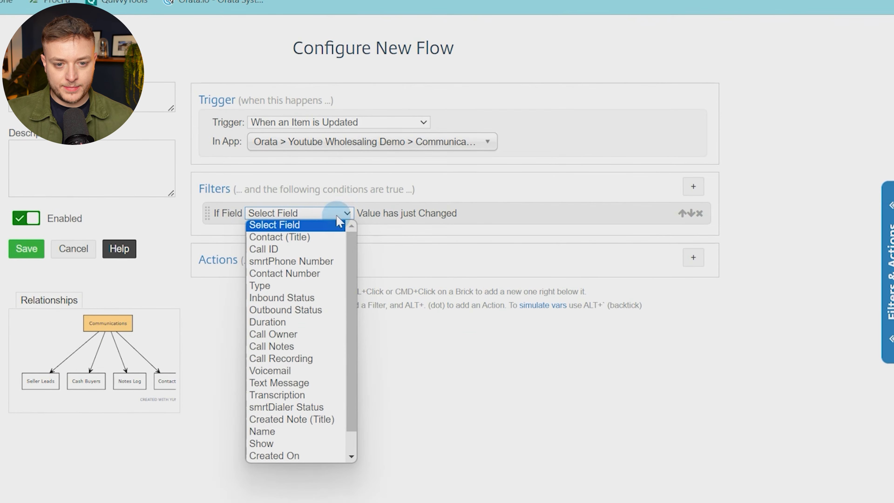
click(272, 347)
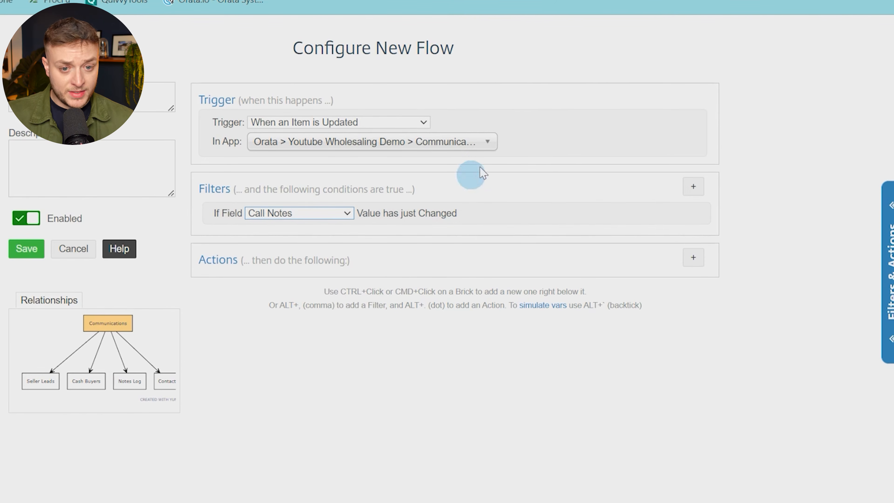
- Add an OR field-change filter on Call Owner
click(691, 187)
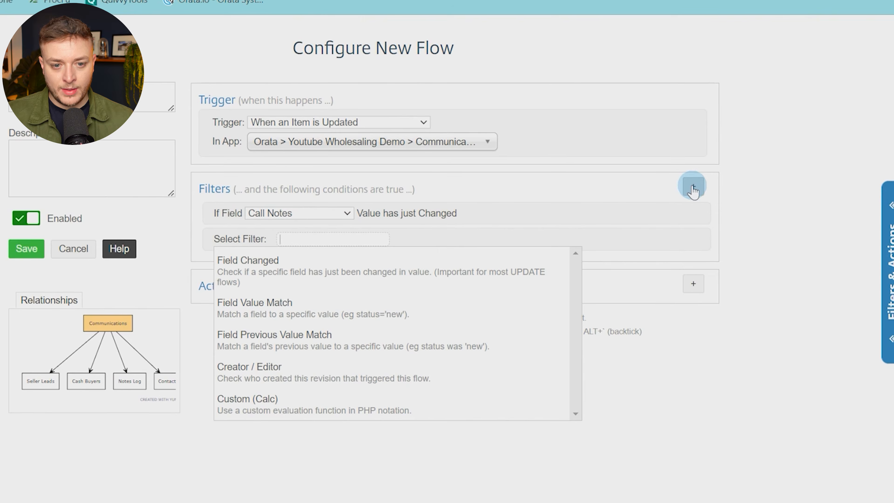
click(370, 262)
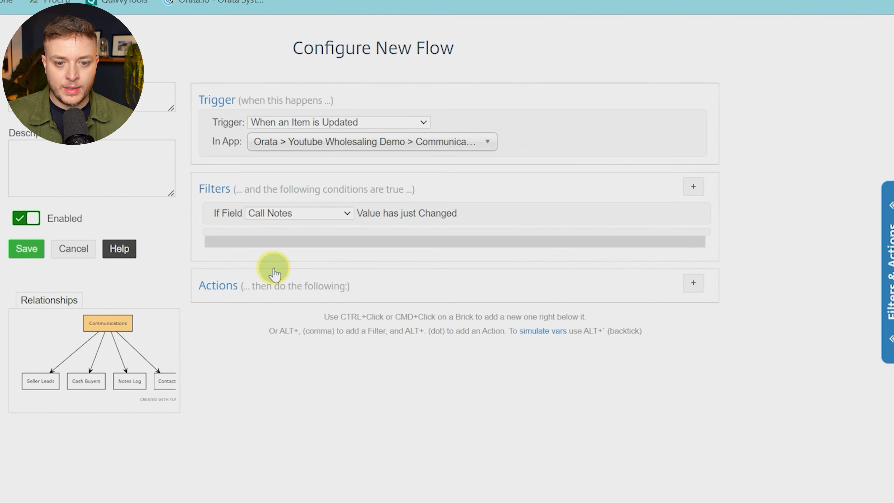
click(230, 240)
click(229, 262)
click(315, 246)
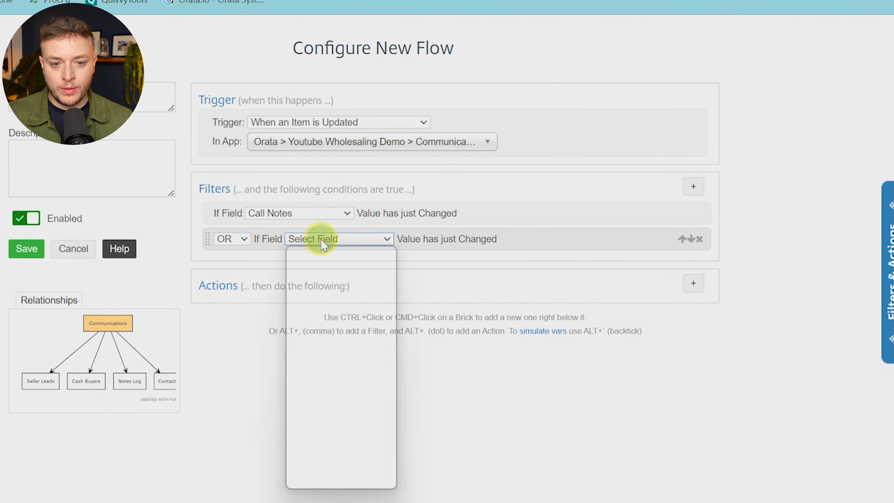
click(333, 360)
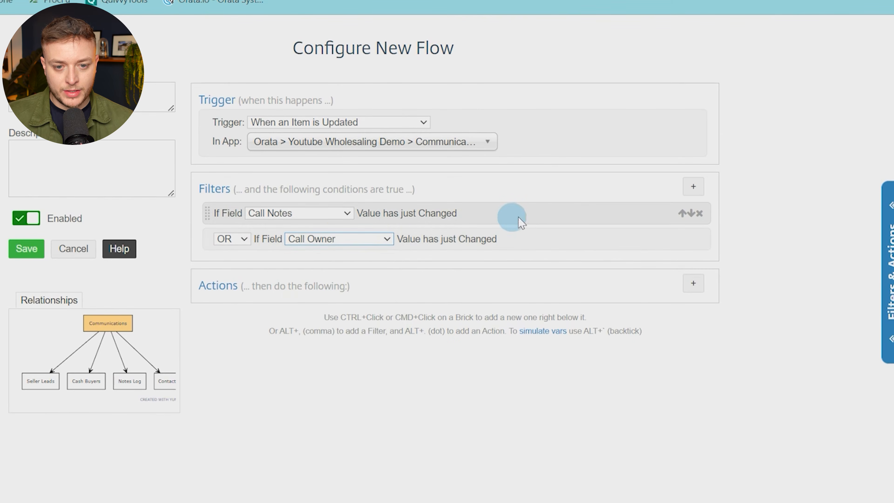
- Add a Custom (Calc) filter requiring the Call Notes token != ""
click(690, 187)
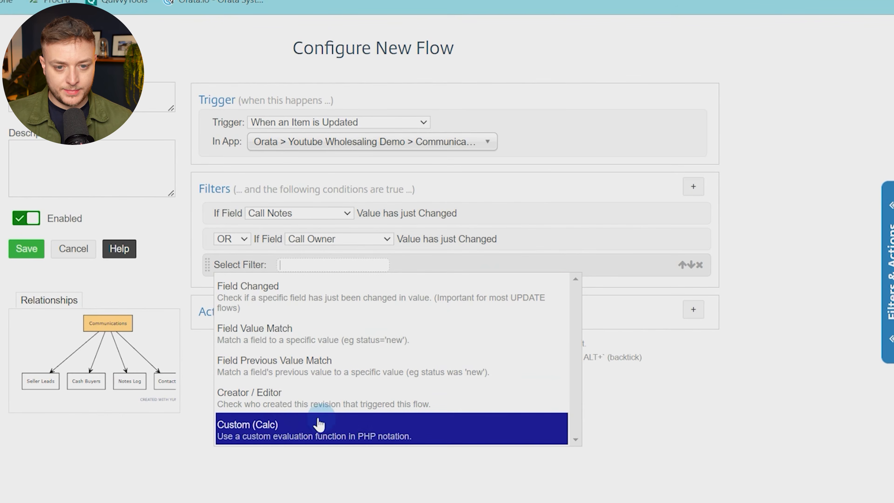
click(253, 428)
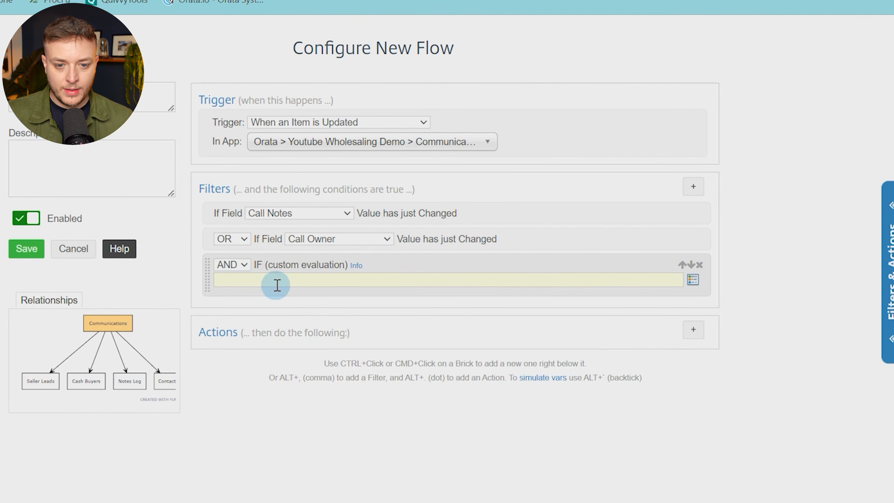
click(277, 285)
text(call notes)
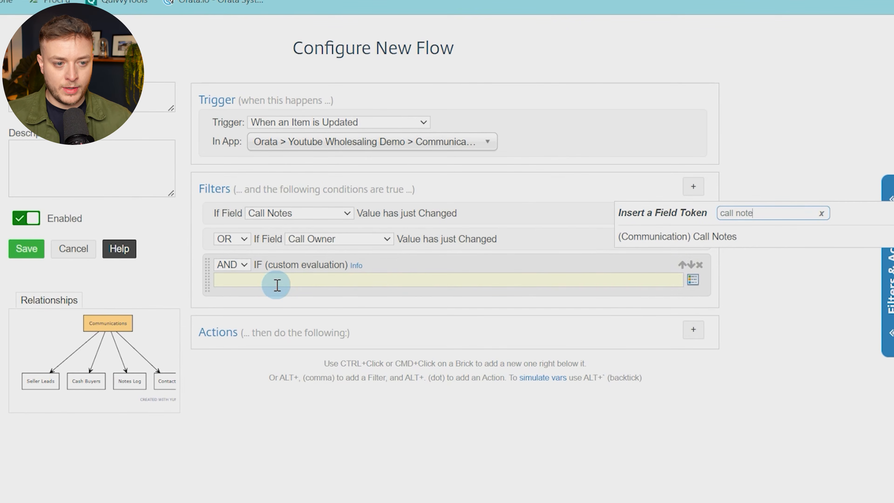
click(683, 236)
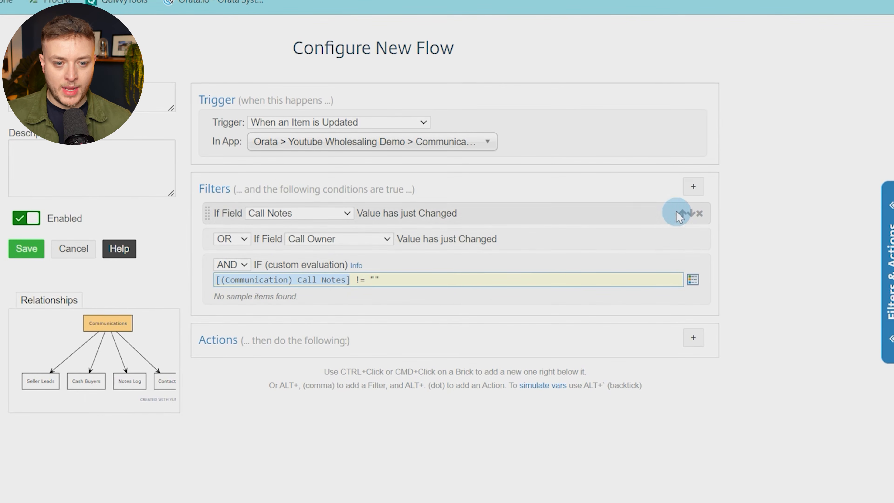
scroll(767, 233, down, 2)
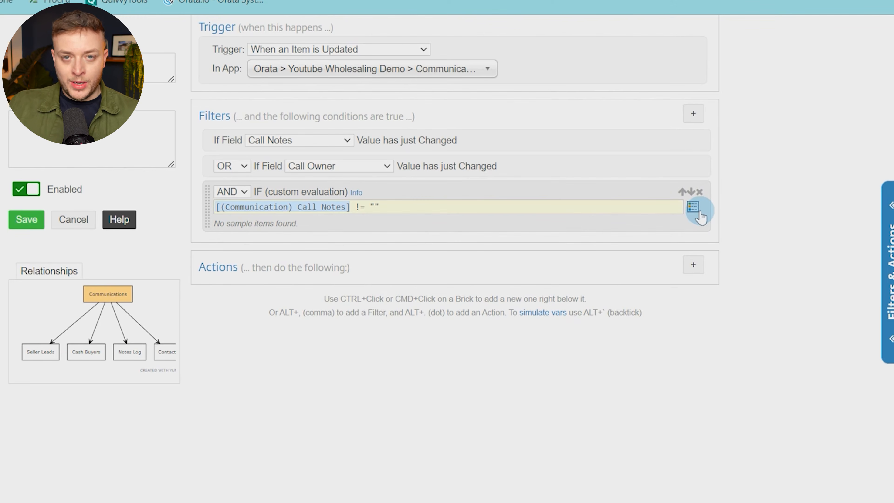
- Add a Sanity Check that [(Communication) Created Note] == ""
click(693, 265)
text(san)
key(Down)
key(Return)
key(@)
text(create)
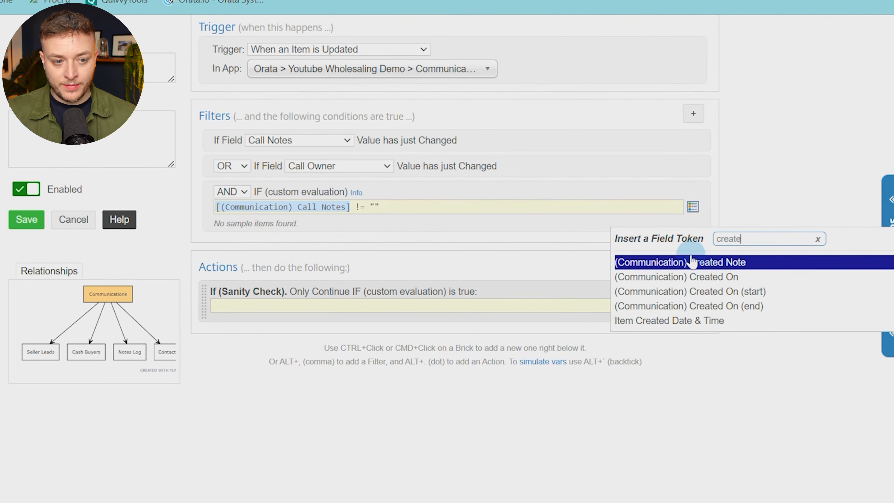
click(707, 261)
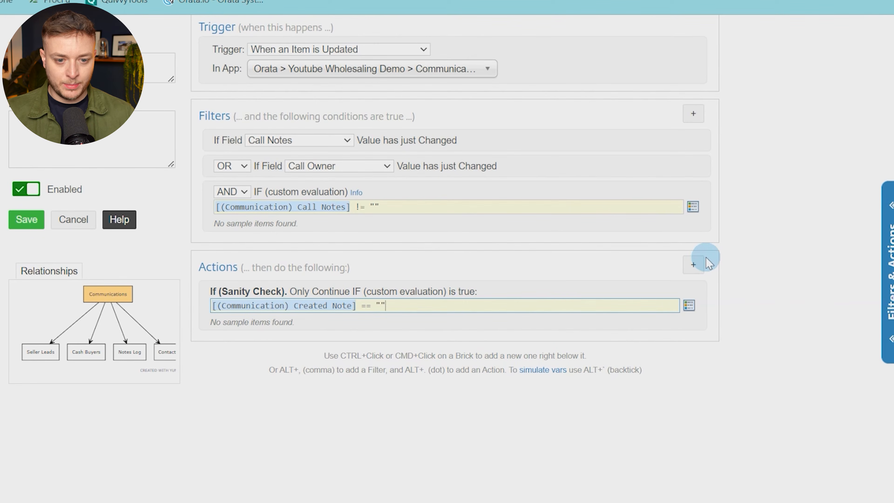
- Add a Create Item action targeting Youtube Wholesaling Demo's Notes Log
ctrl+click(523, 325)
text(create)
key(Down)
key(Down)
key(Down)
key(Return)
click(513, 366)
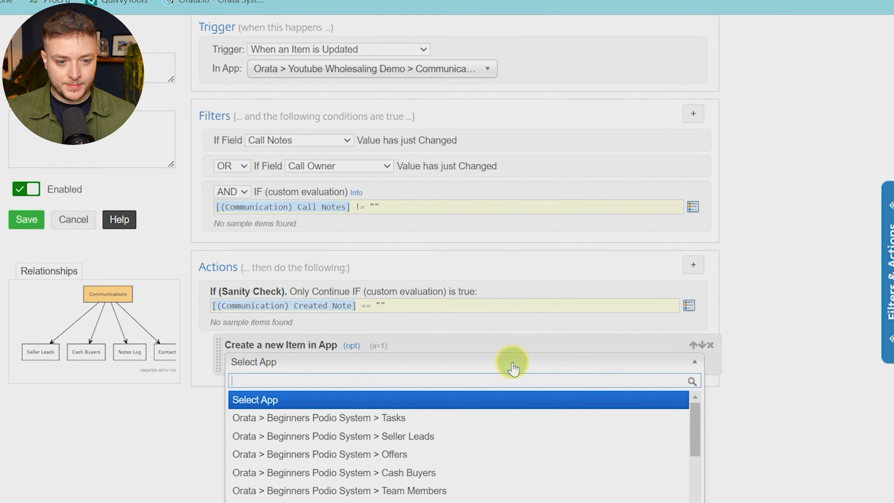
text(notes)
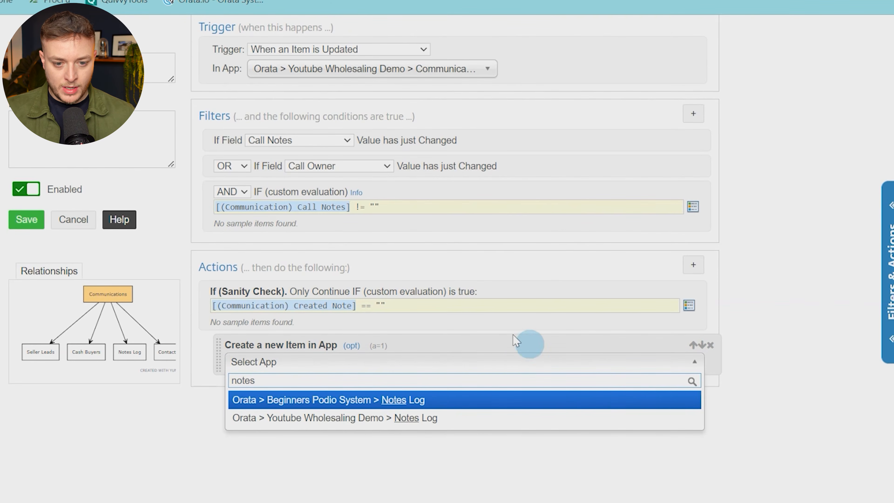
click(328, 417)
scroll(415, 317, down, 4)
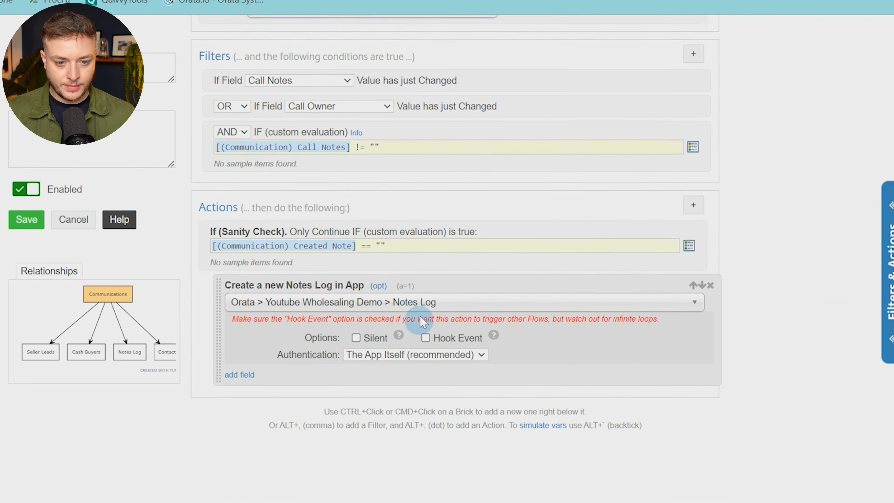
click(299, 311)
- Map Record to the communication's Contact and Notes to Call Notes, with Silent on
click(299, 336)
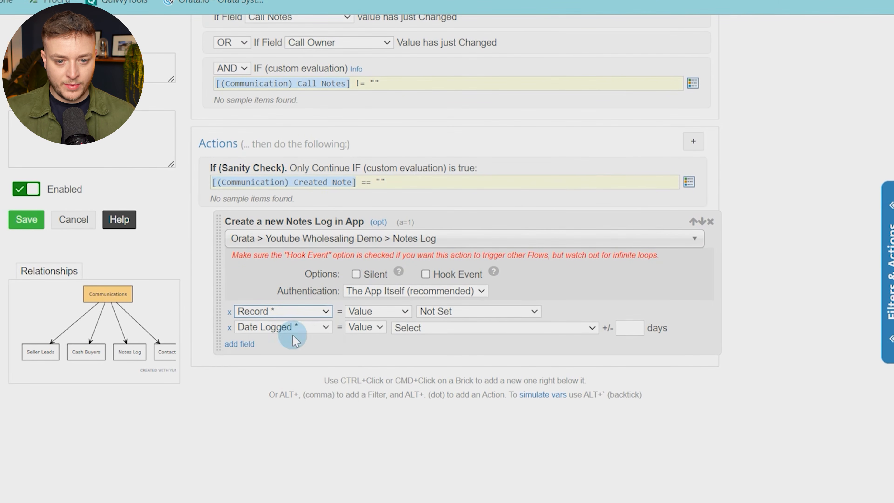
click(466, 311)
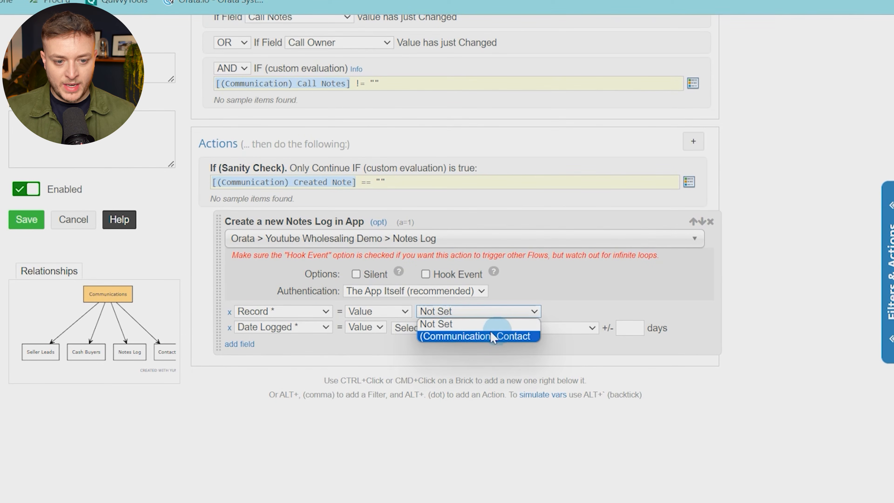
click(479, 336)
click(310, 328)
click(256, 363)
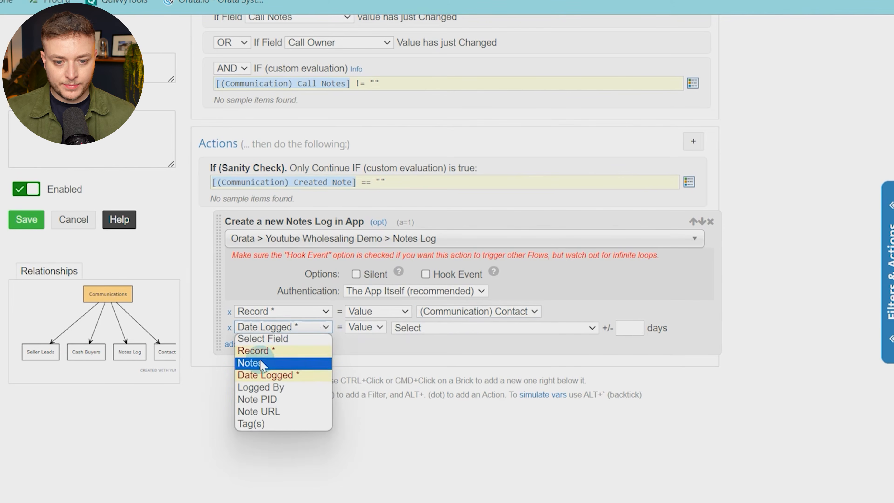
click(407, 328)
text(note)
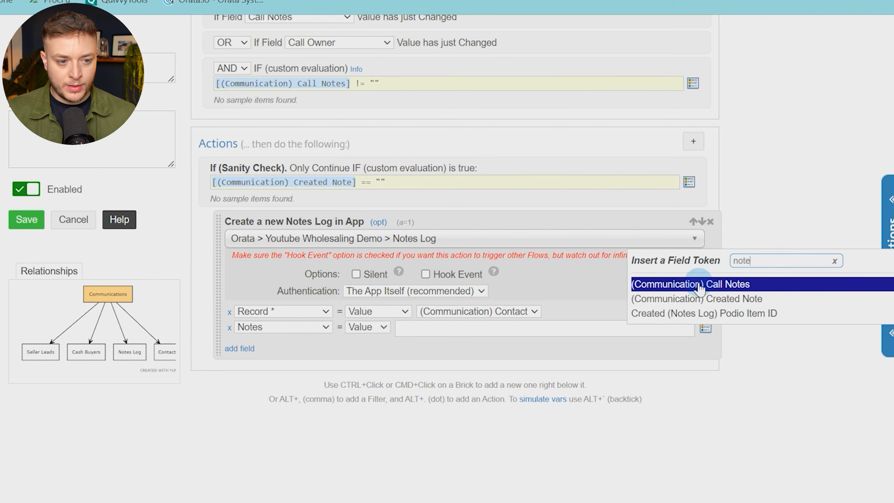
click(699, 288)
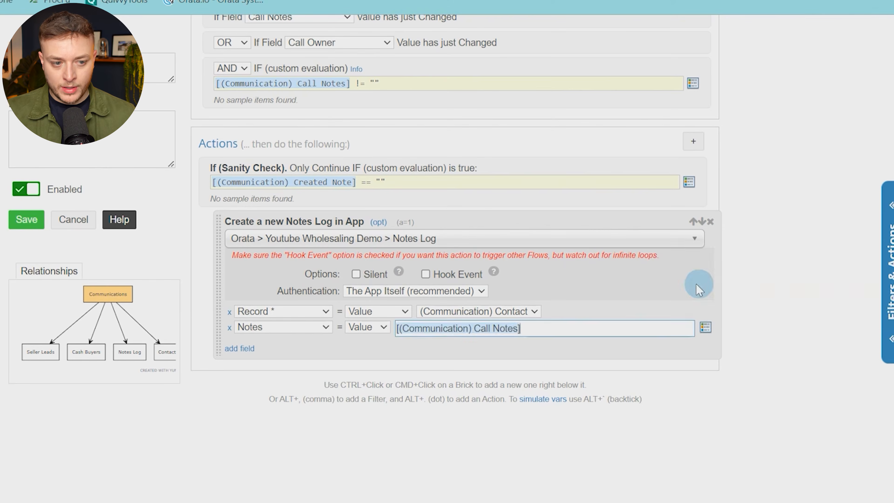
click(356, 274)
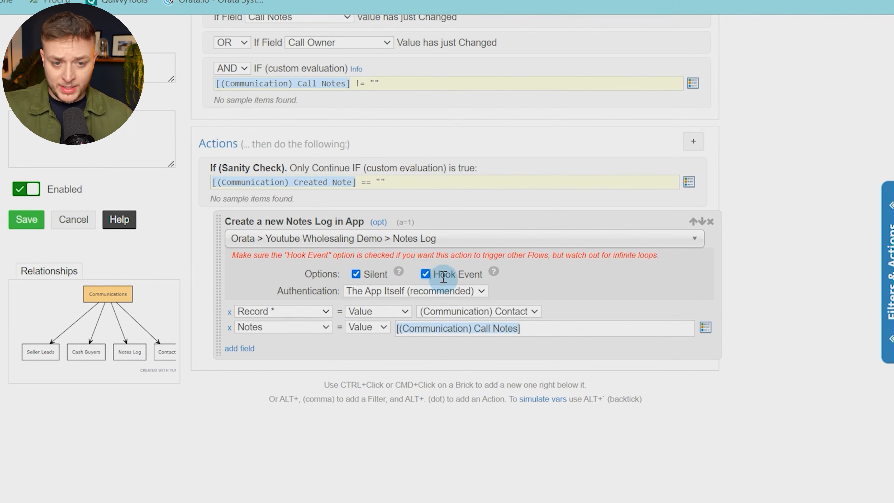
- Add a Date Logged field set to Current Date & Time
click(247, 349)
click(261, 348)
click(268, 397)
click(411, 348)
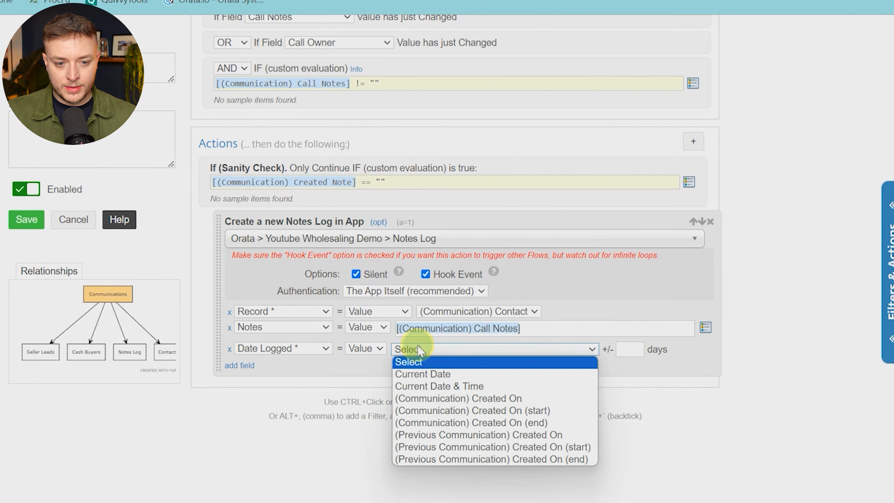
click(440, 387)
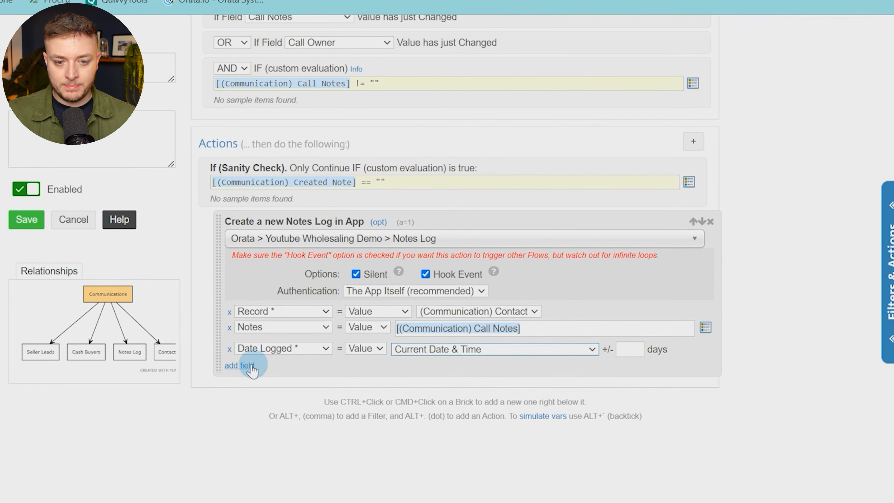
- Add a Logged By field with a Calc value type
click(239, 365)
click(278, 366)
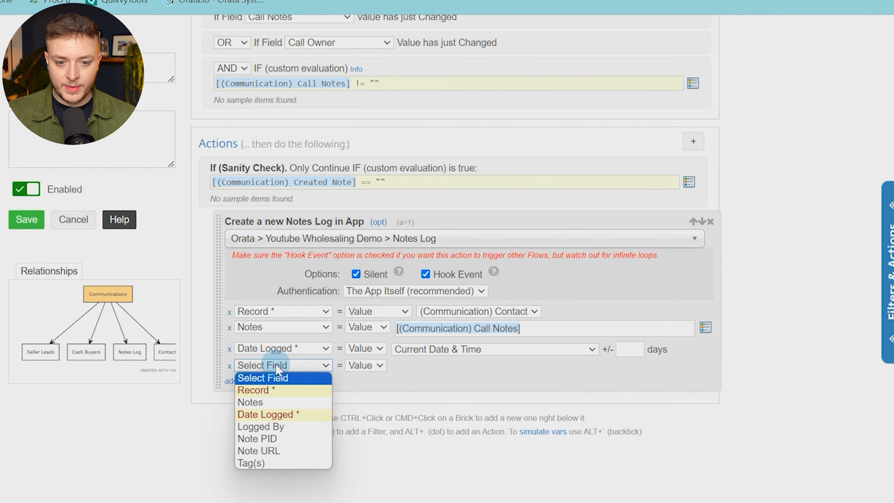
click(267, 426)
click(378, 370)
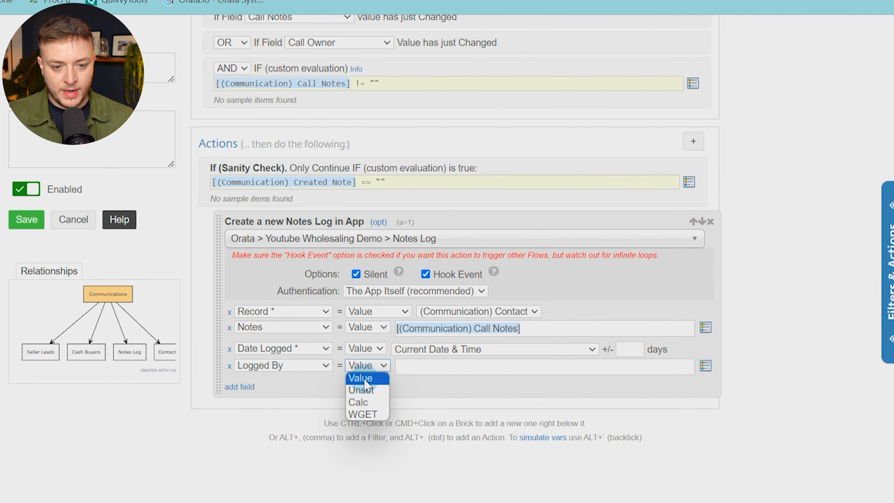
click(361, 403)
click(414, 367)
- Enter Call Owner (Name) == "" ? "SmrtPhone Note" : Call Owner (Name) as the Logged By formula
click(459, 365)
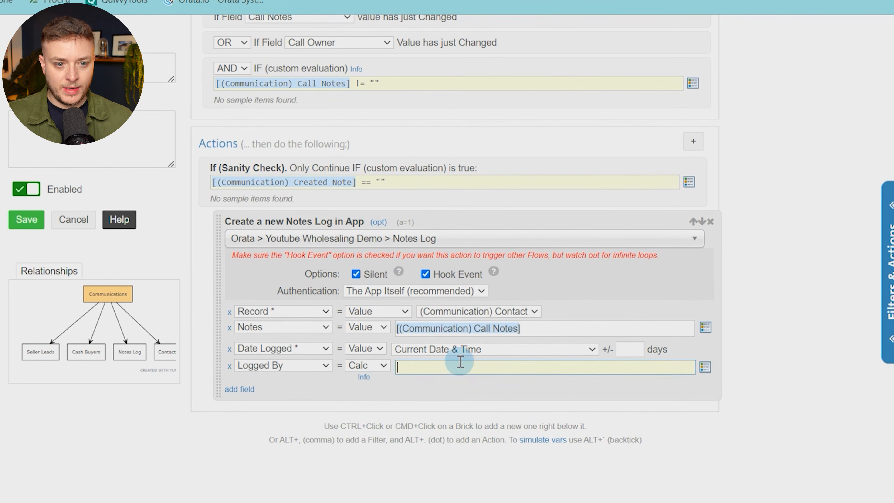
key(@)
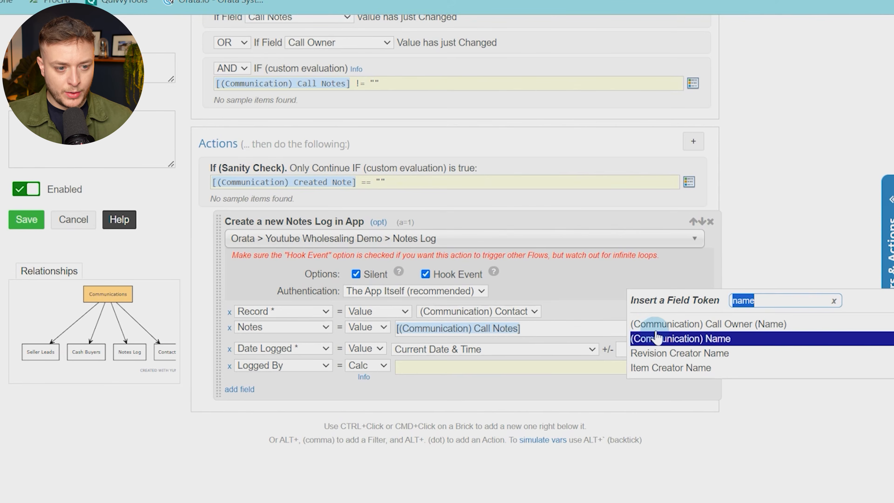
click(662, 324)
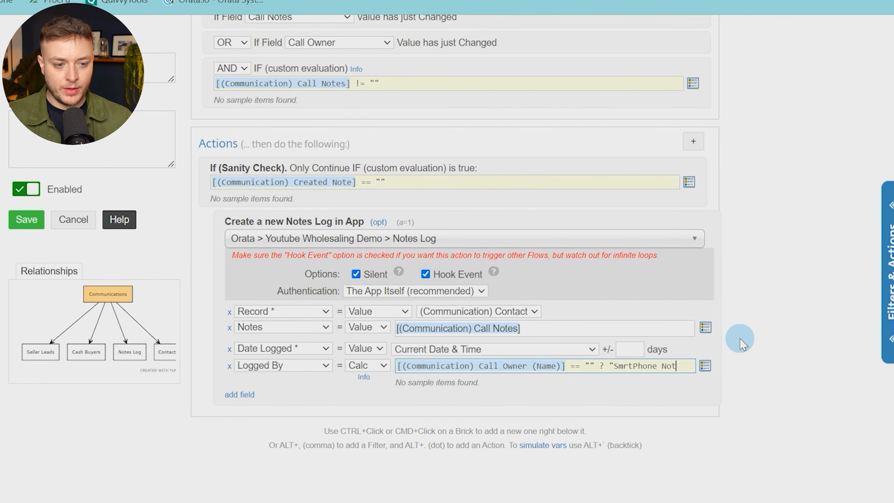
text(:)
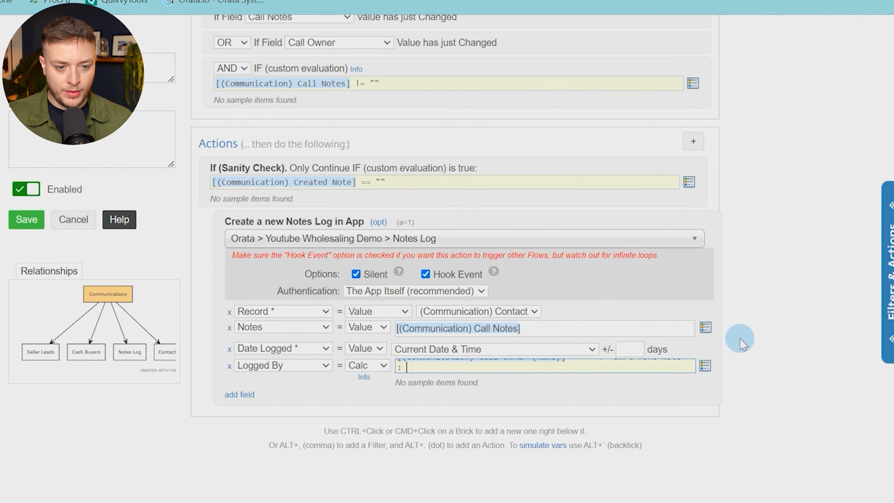
text(@)
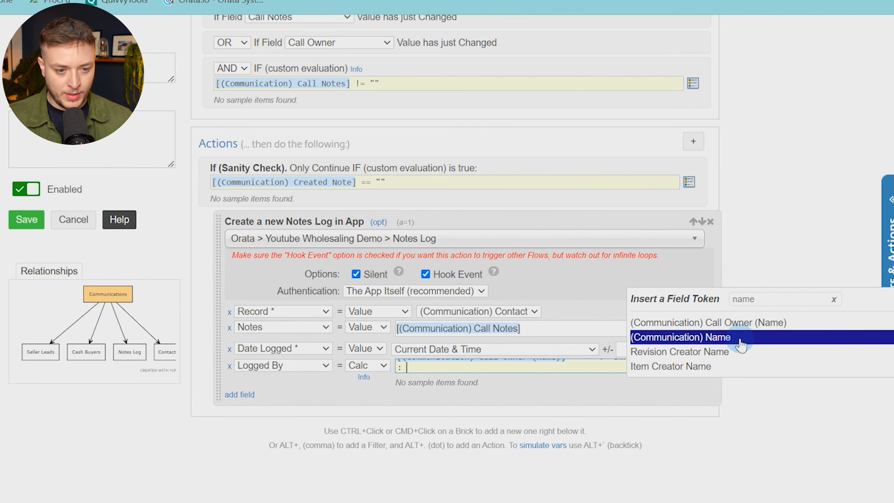
click(757, 324)
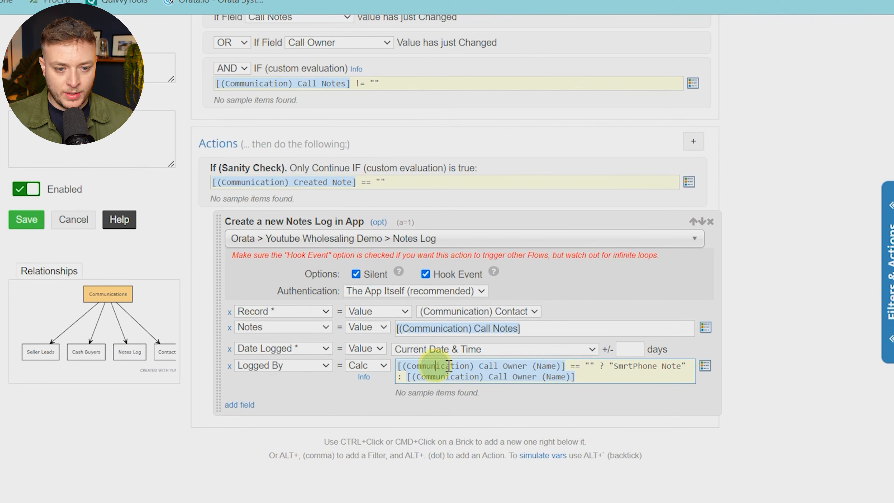
drag(571, 365, 679, 364)
click(606, 365)
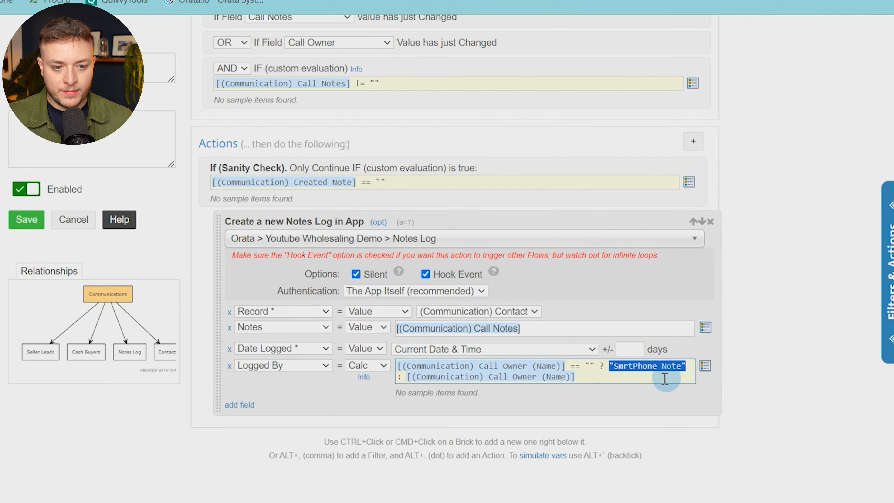
drag(397, 377, 403, 378)
- Review the call owner token on line two of the finished formula
click(574, 377)
drag(595, 377, 409, 379)
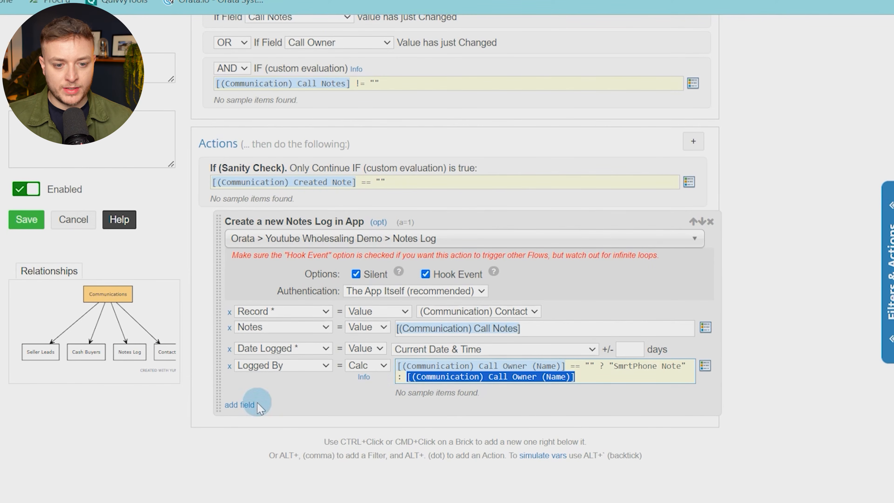
click(303, 487)
- Add a silent Update Item action setting Created Note to the created Notes Log
ctrl+click(315, 407)
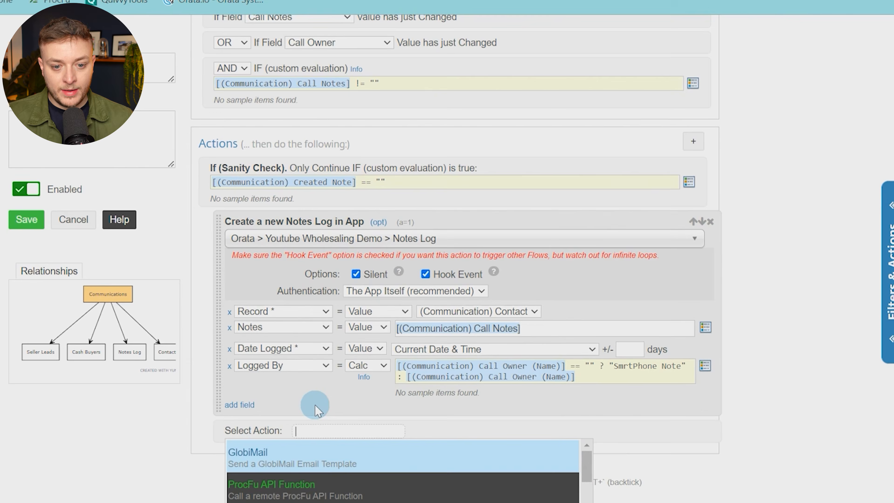
text(upda)
key(Return)
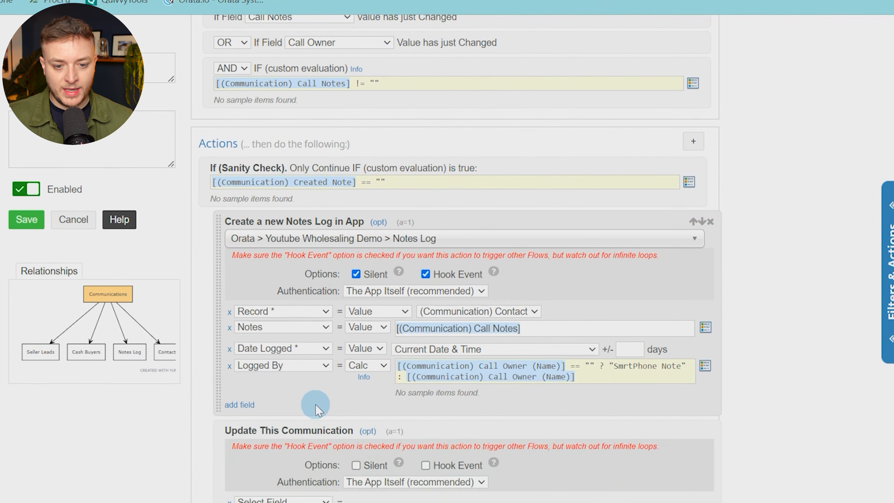
scroll(317, 405, down, 5)
click(310, 295)
scroll(309, 377, down, 1)
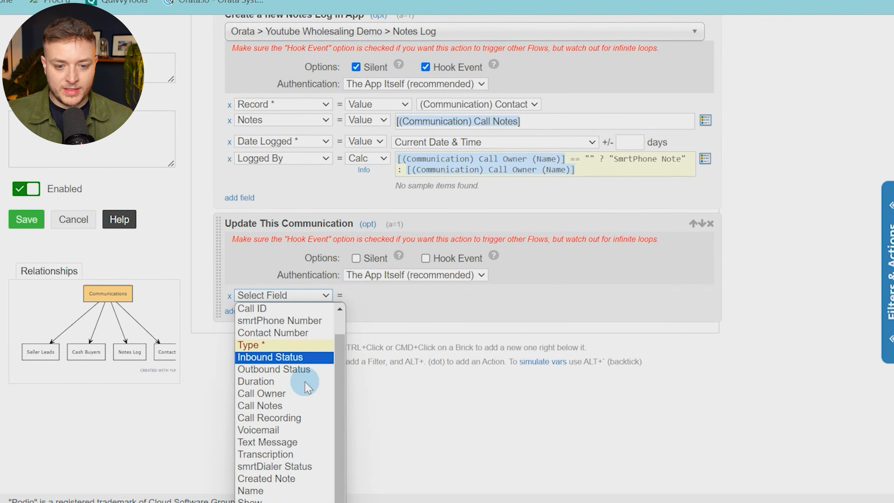
click(292, 479)
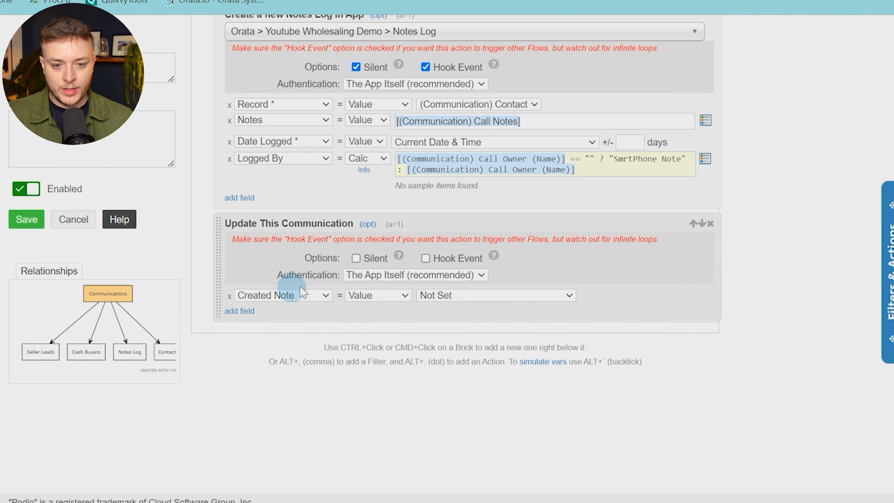
click(437, 296)
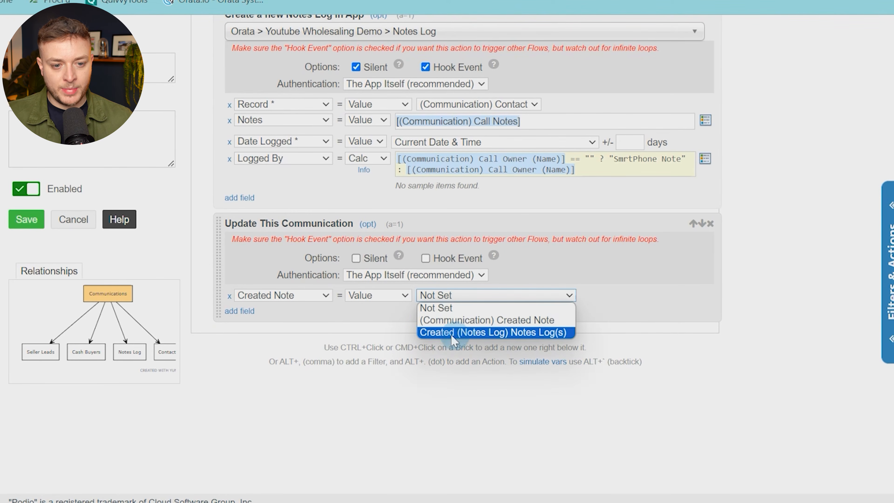
click(477, 335)
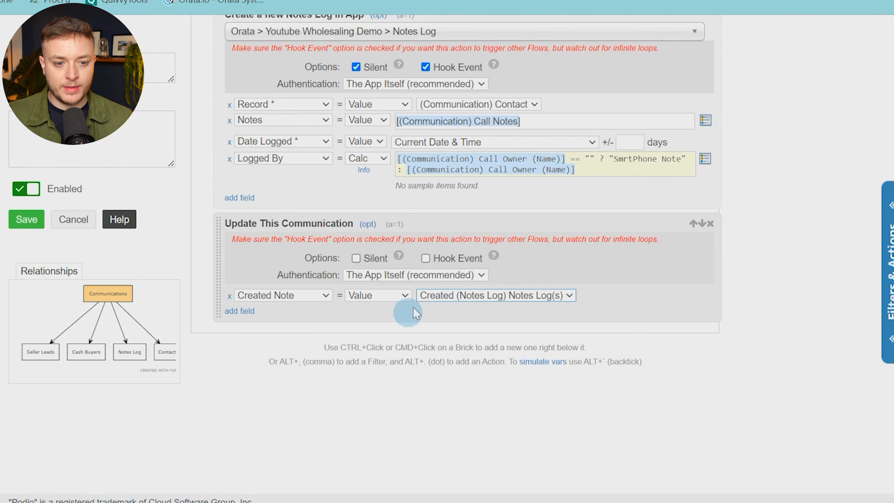
click(356, 258)
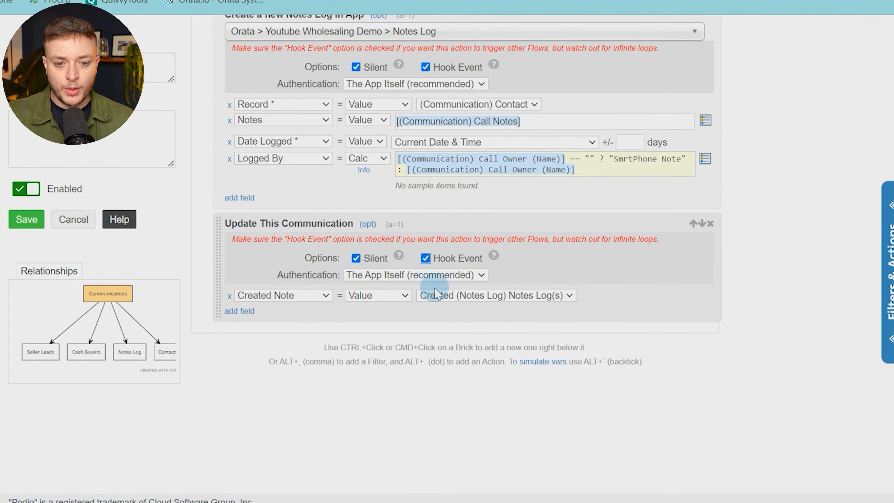
- Add an End If to close the sanity-check block
scroll(691, 280, up, 2)
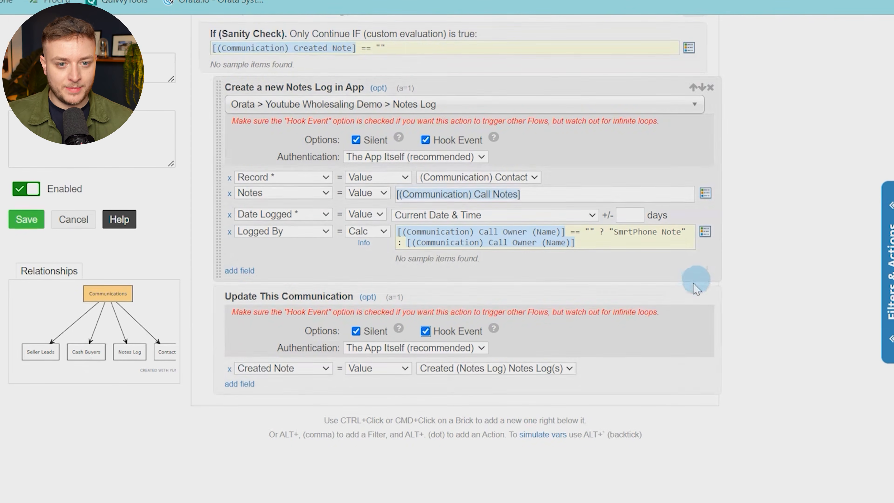
key(alt+period)
text(end if)
key(Return)
scroll(649, 330, down, 3)
- Add a sanity-check If reusing the condition [(Communication) Created Note] != ""
ctrl+click(391, 312)
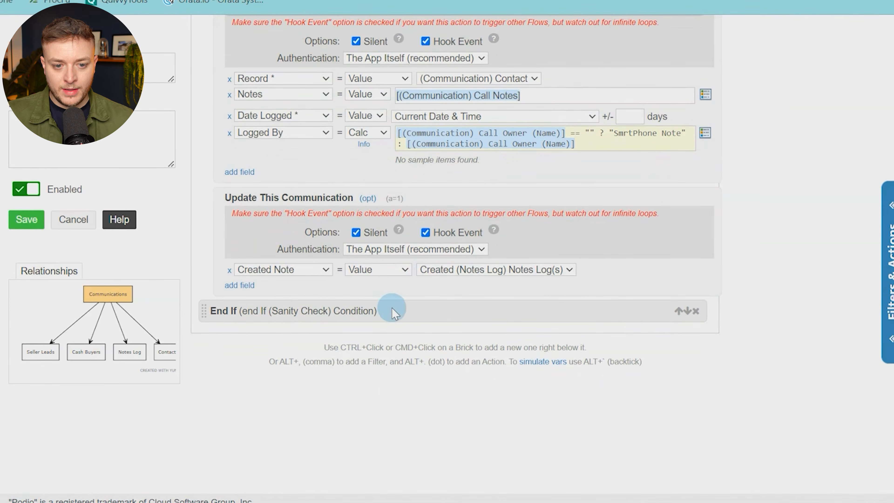
text(san)
key(Return)
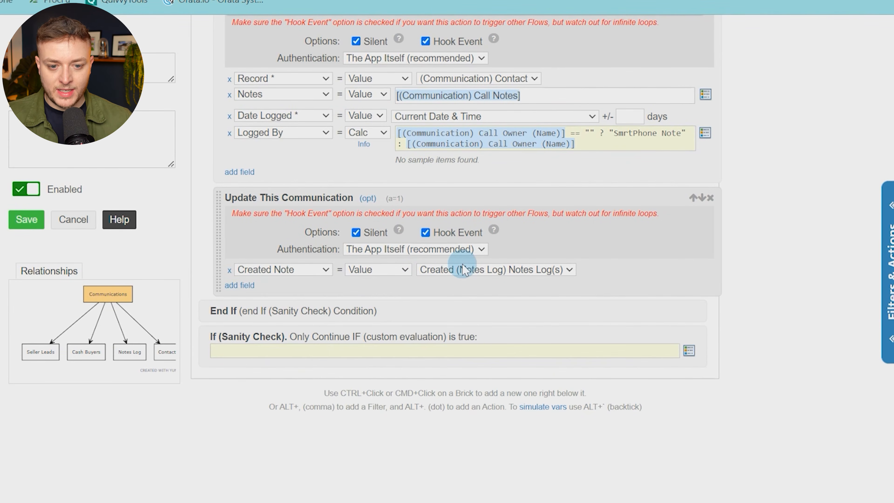
scroll(464, 313, up, 4)
click(410, 95)
key(ctrl+a)
key(ctrl+c)
scroll(387, 211, down, 5)
click(355, 305)
key(ctrl+v)
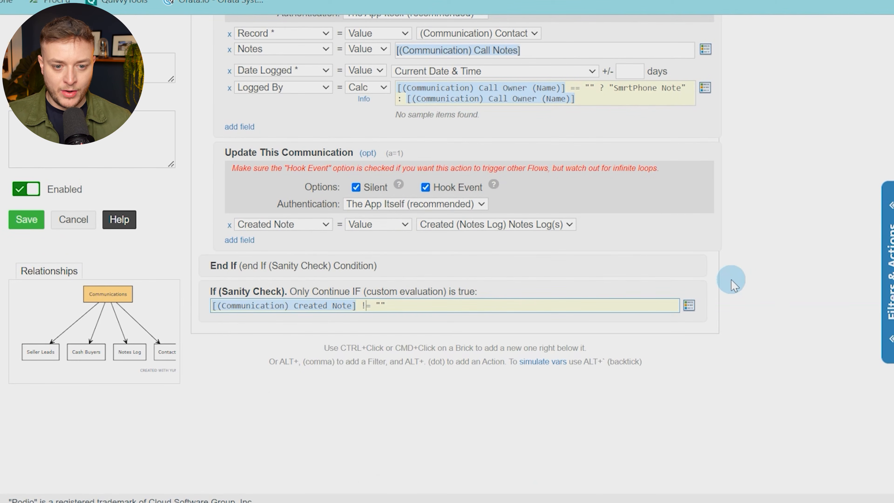
- Add Get Referenced Item(s) from Notes Log, direction FORWARD, using the Created Note field
click(656, 321)
text(get re)
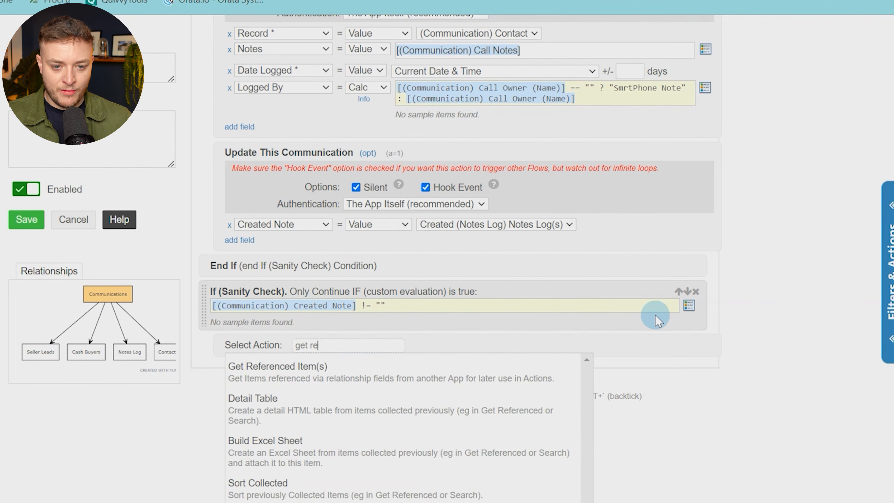
key(Return)
click(595, 359)
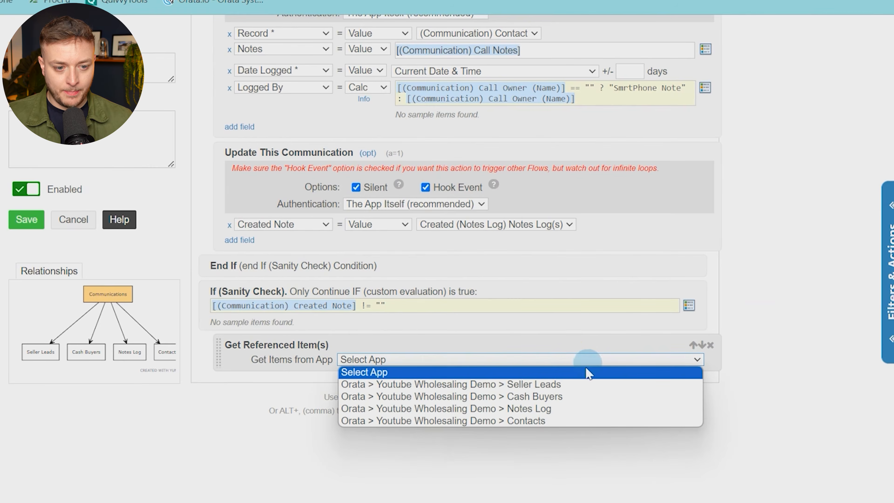
click(525, 406)
scroll(511, 302, down, 2)
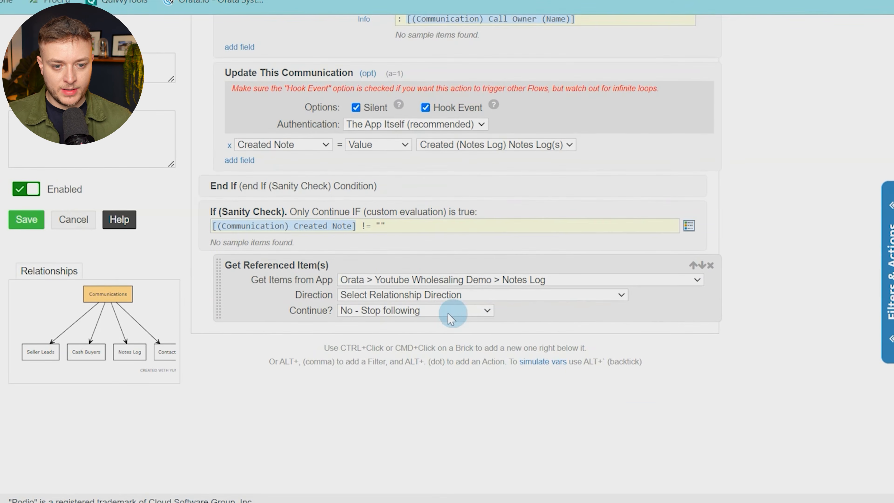
click(415, 295)
click(393, 316)
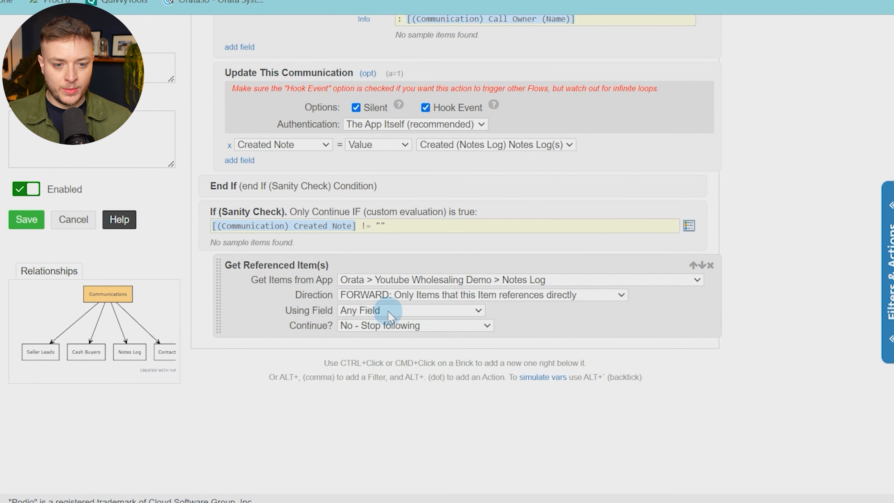
click(389, 312)
click(411, 335)
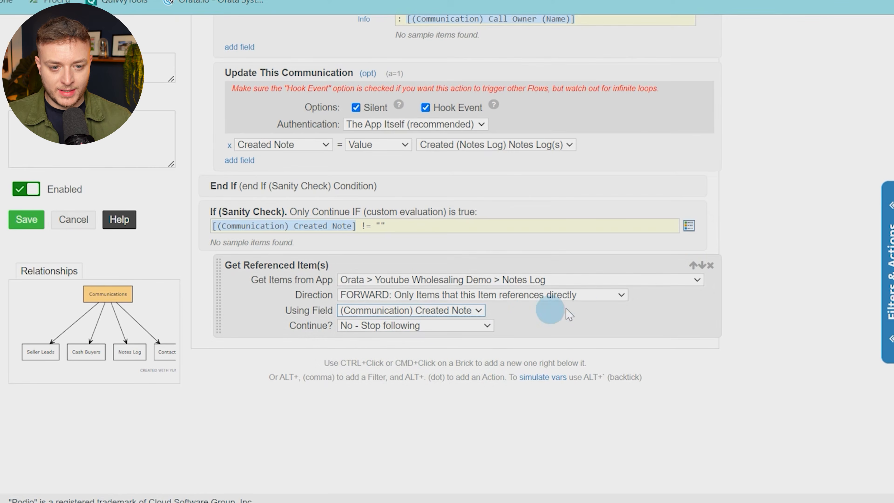
- Add an Update Collected Item(s) action below it
ctrl+click(598, 310)
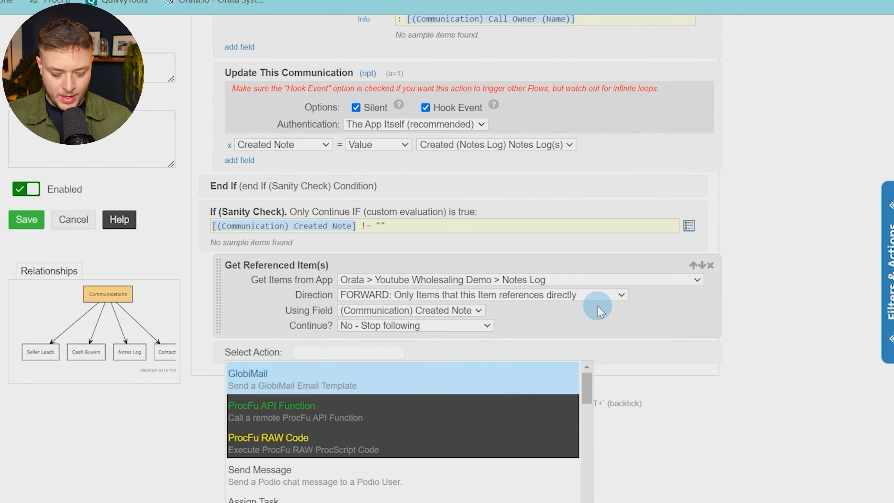
text(upda)
key(Down)
key(Down)
key(Down)
key(Return)
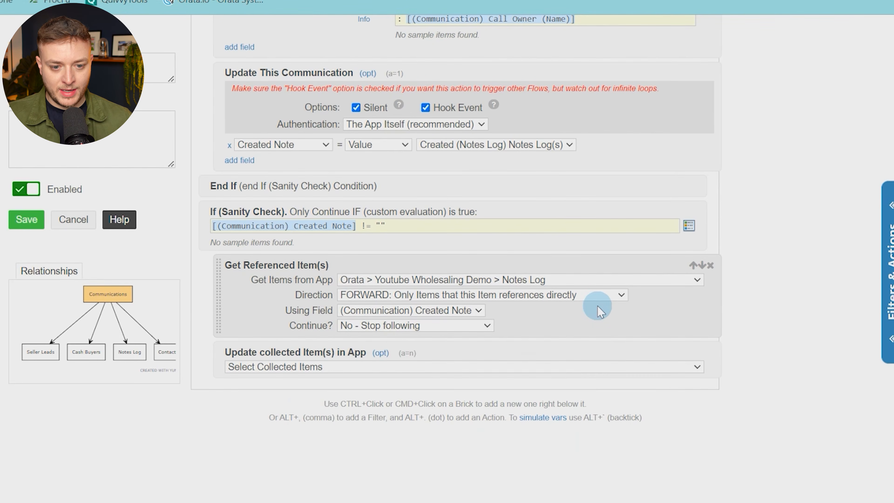
click(564, 367)
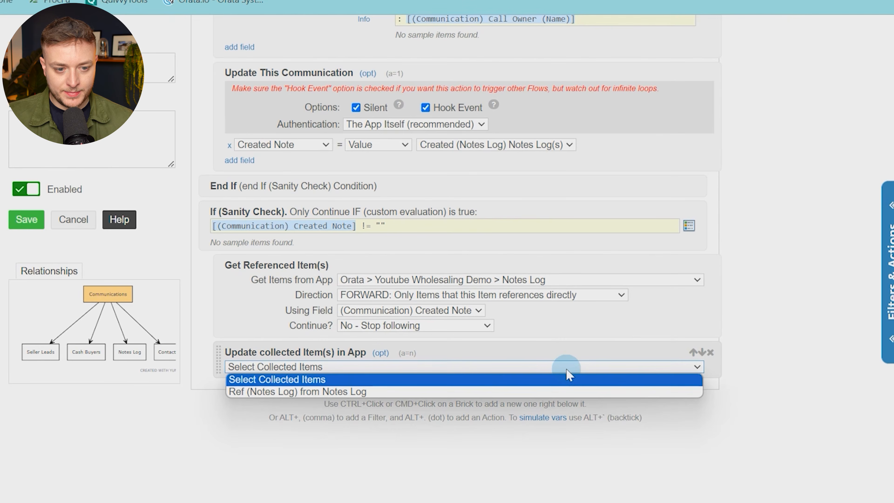
- Update the fetched Notes Log items, adding a Logged By field with a Calc value
click(277, 392)
scroll(387, 317, down, 4)
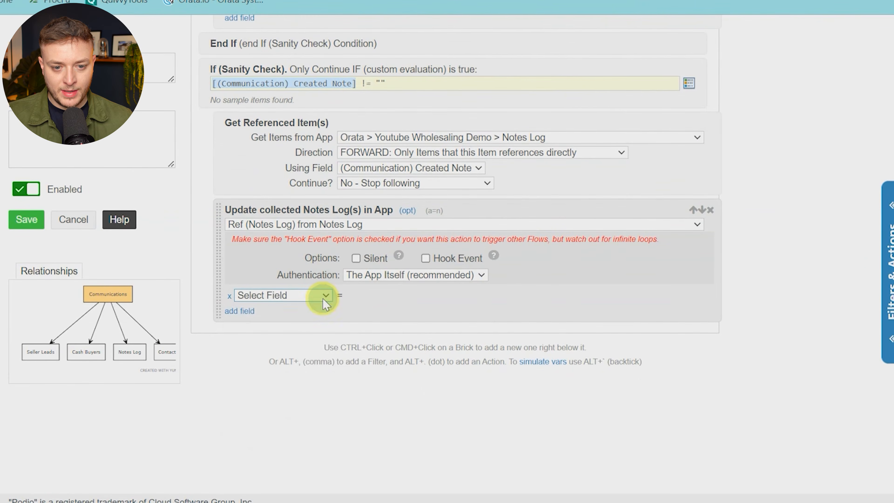
click(323, 298)
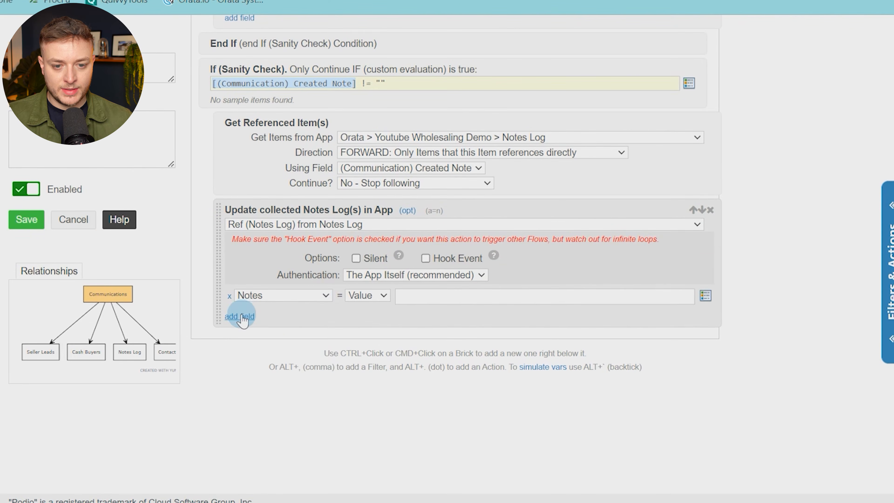
click(260, 316)
click(267, 316)
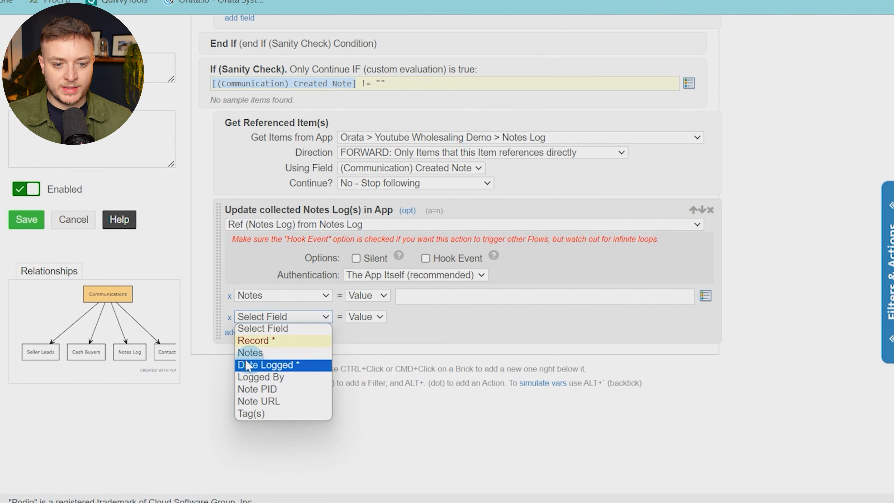
click(275, 376)
click(369, 316)
click(368, 353)
- Copy the existing Call Owner formula into the Logged By formula box
scroll(384, 356, up, 8)
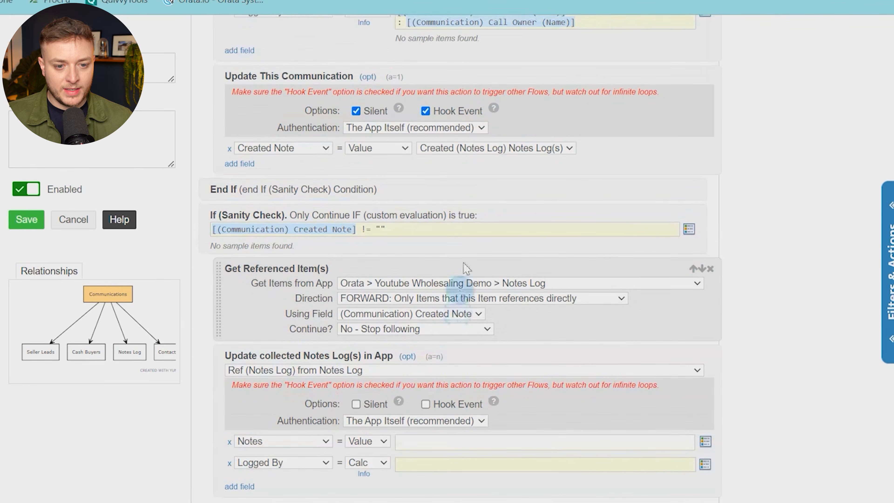
triple_click(591, 163)
key(ctrl+c)
scroll(559, 250, down, 5)
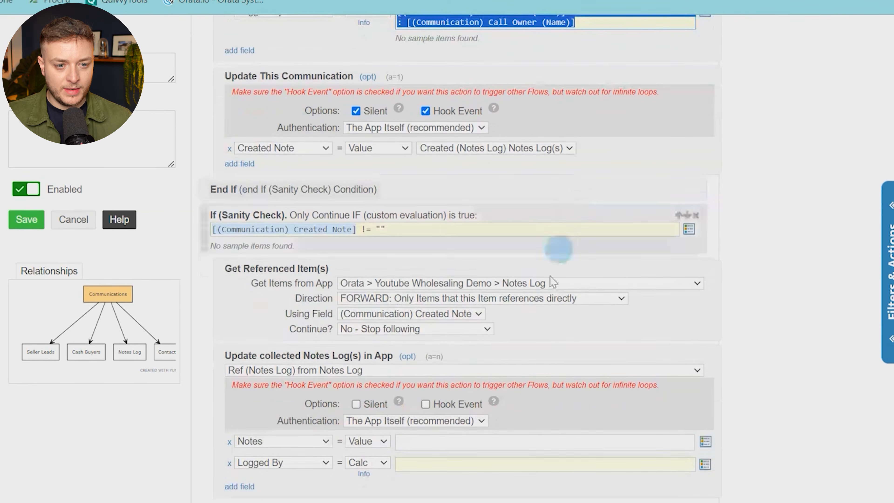
scroll(457, 405, down, 2)
click(445, 393)
key(ctrl+v)
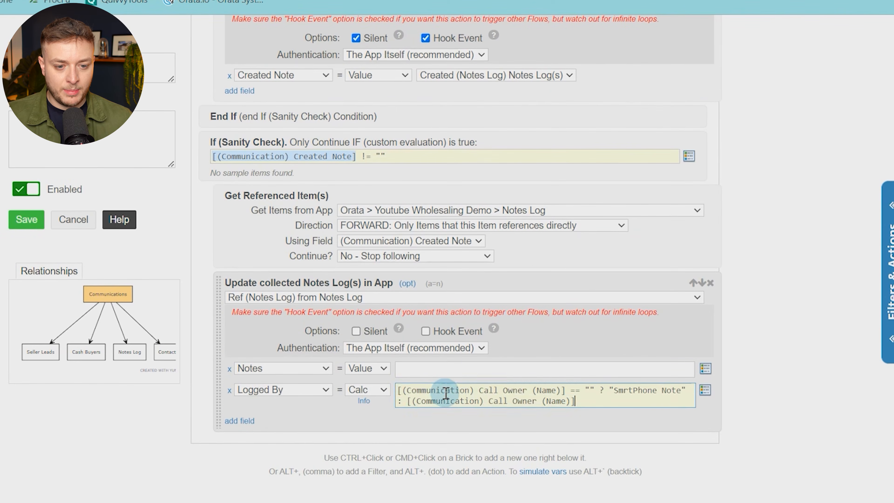
- Set Notes to the Call Notes token and tick Silent and Hook Event
click(408, 369)
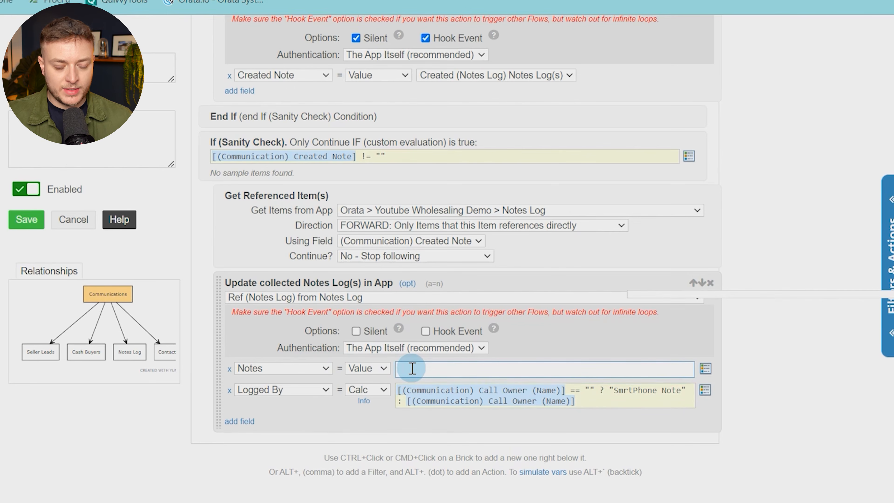
text(call)
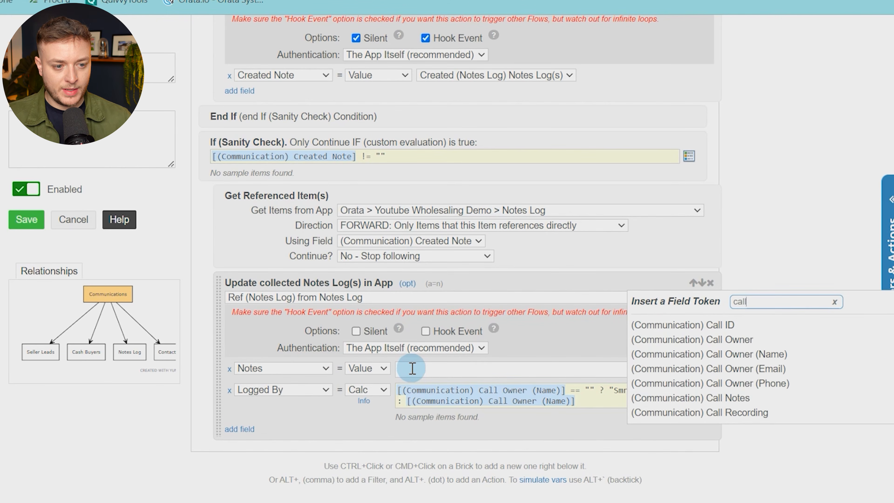
click(740, 401)
scroll(534, 369, up, 6)
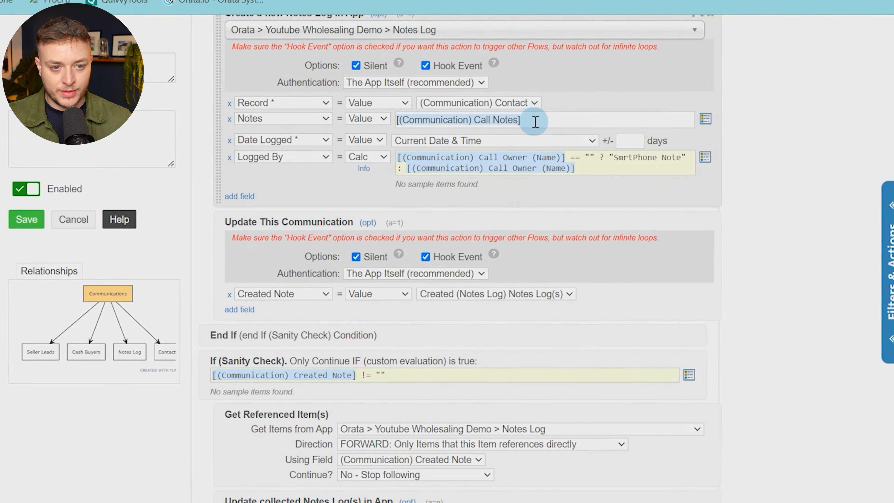
scroll(535, 121, down, 6)
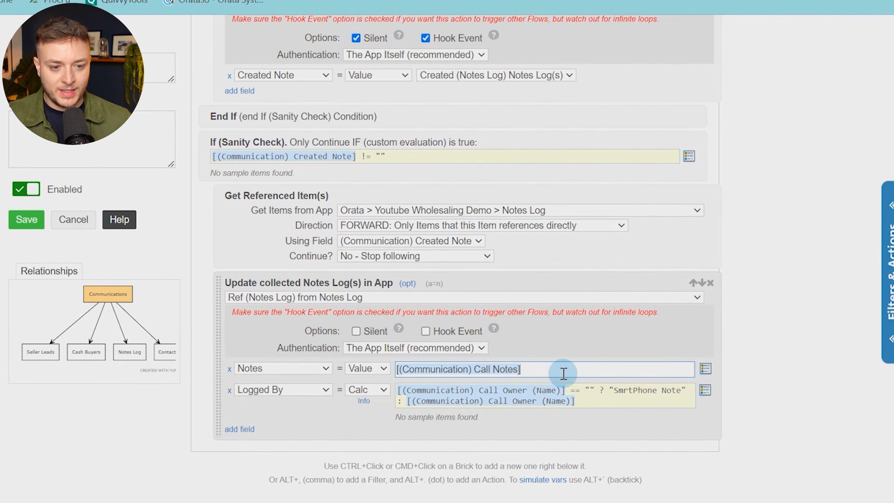
click(355, 331)
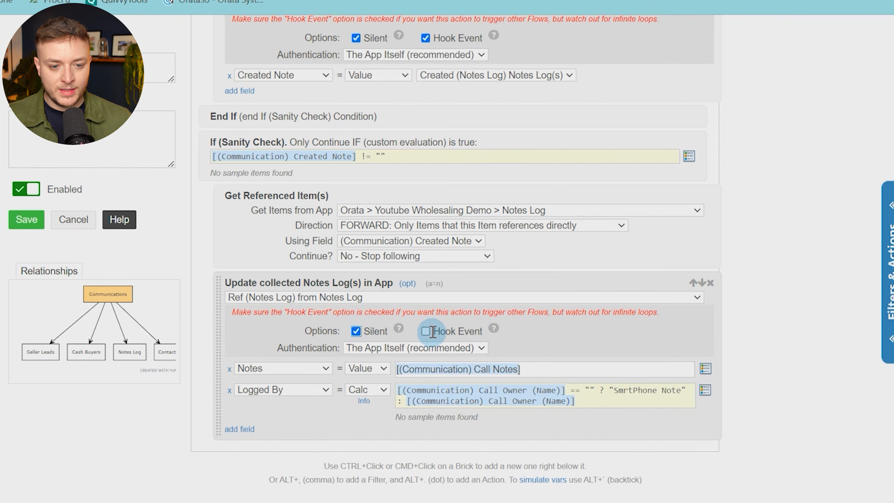
click(426, 331)
- Close the block with an End If and save the flow
ctrl+click(649, 339)
text(end if)
key(Down)
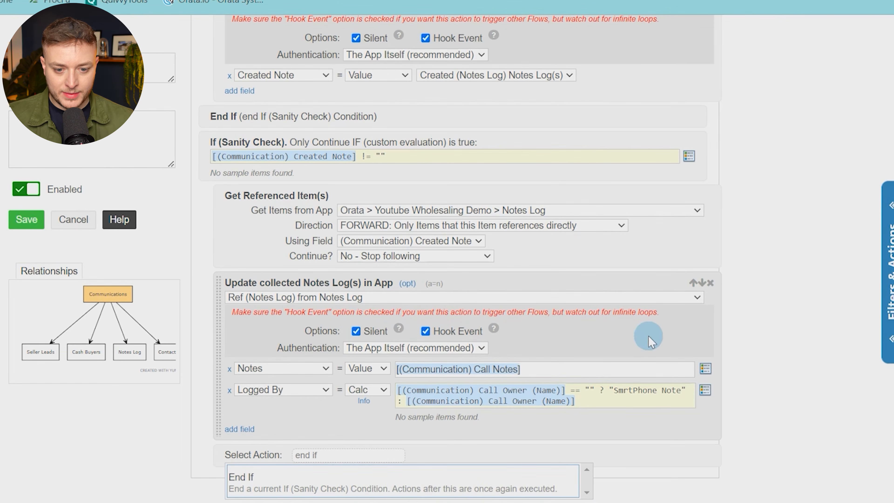
key(Return)
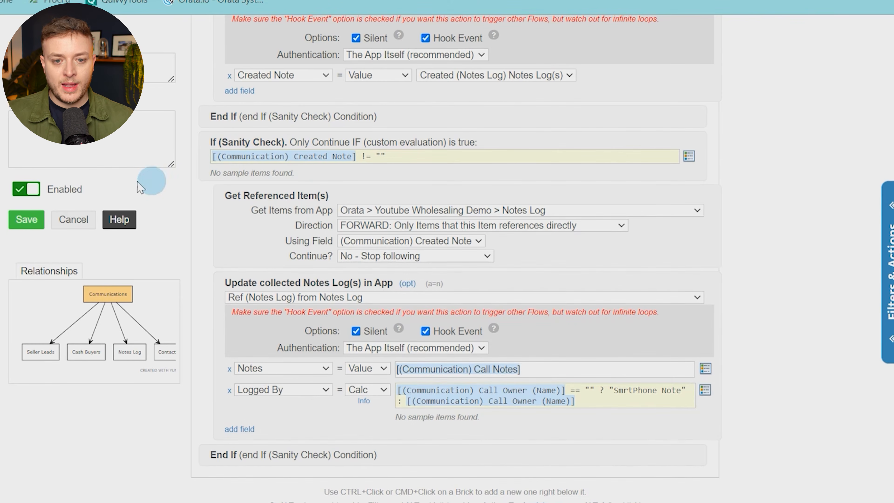
click(26, 220)
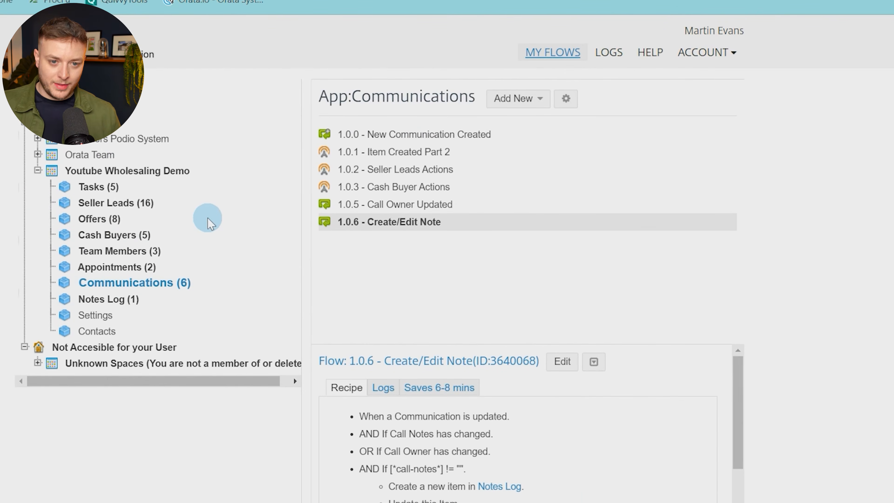
- Create a new Item Updated flow in Communications named '1.0.4 - Update Show Field'
scroll(210, 223, right, 1)
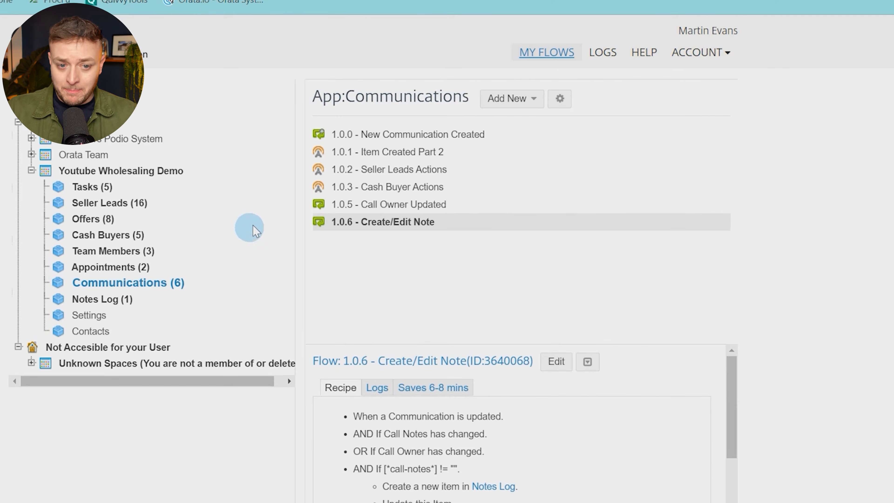
click(516, 104)
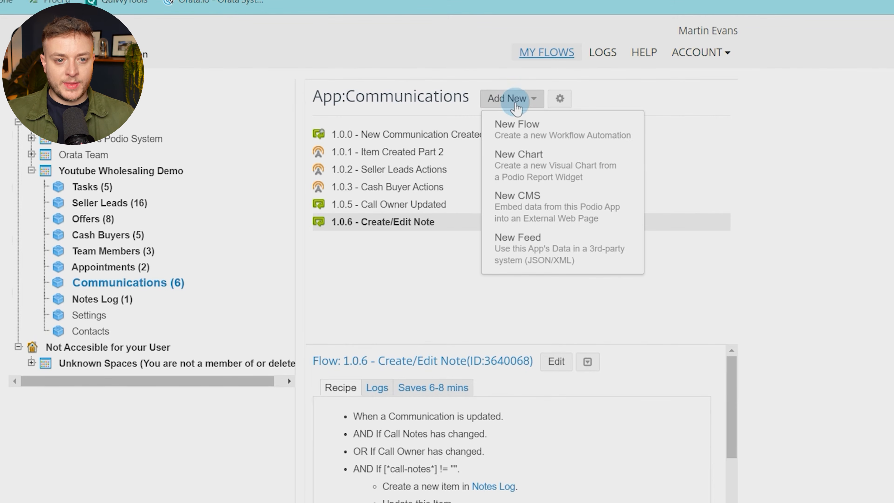
click(517, 129)
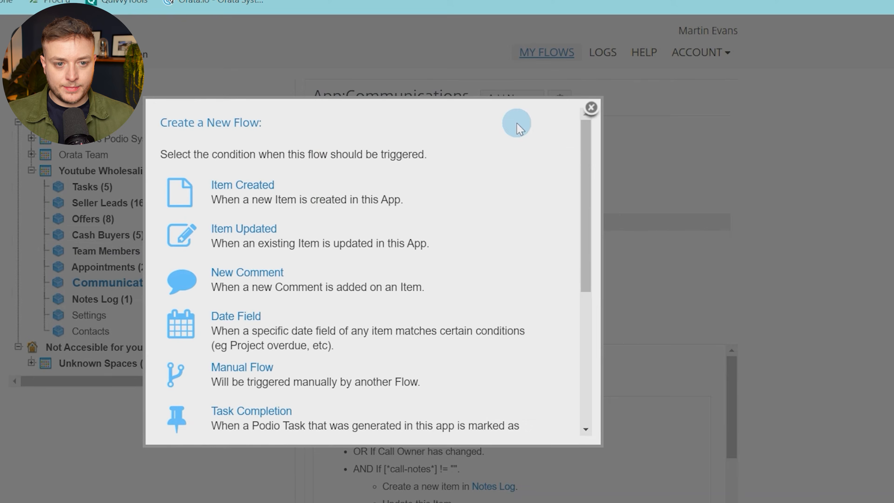
click(210, 233)
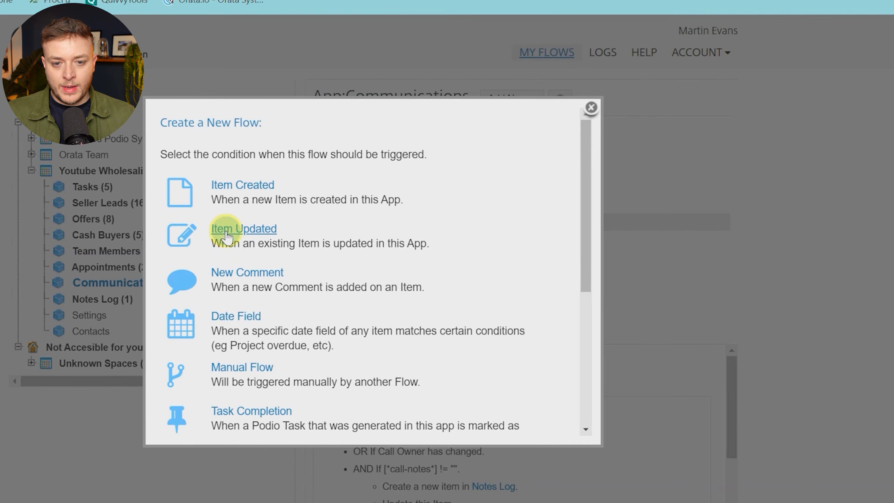
click(97, 170)
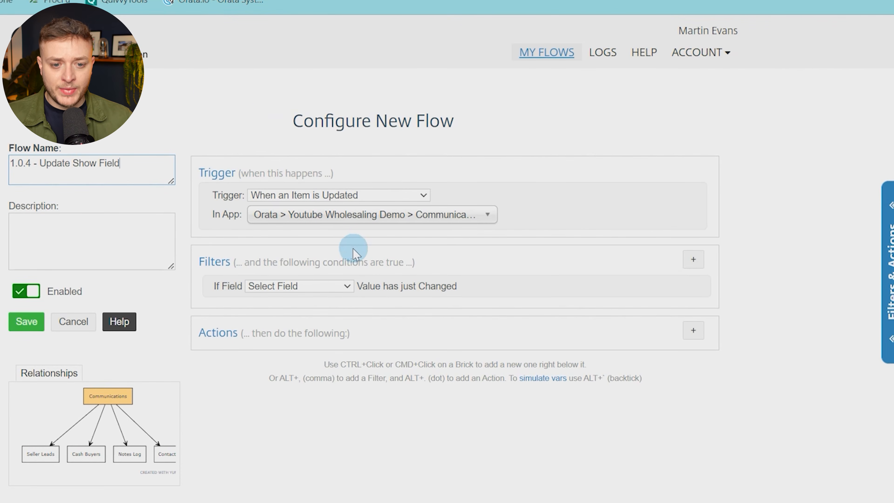
- Set the first filter to watch changes to Contact (Title)
scroll(349, 243, down, 4)
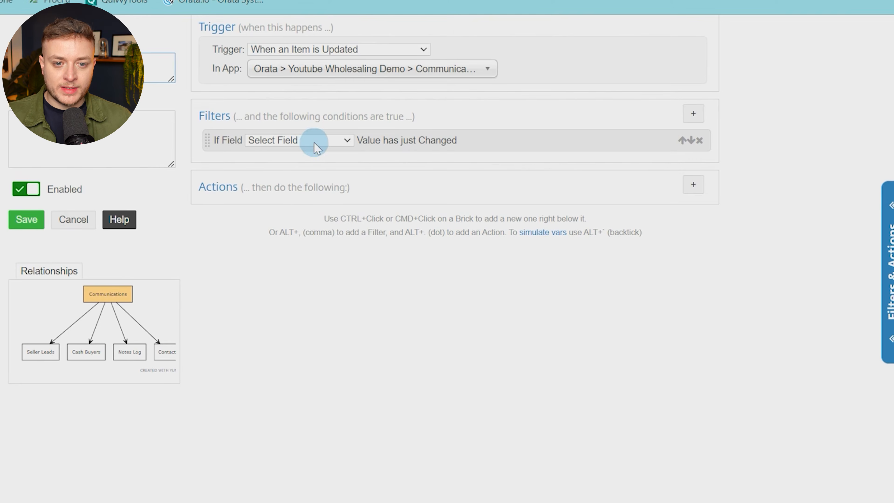
click(317, 148)
click(303, 165)
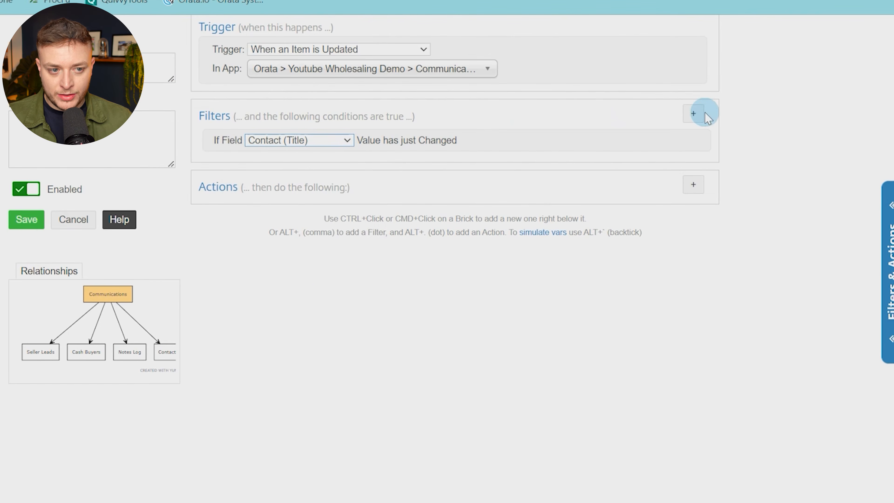
- Add filter rows and make the first a Field Changed filter on Duration
click(693, 114)
click(693, 114)
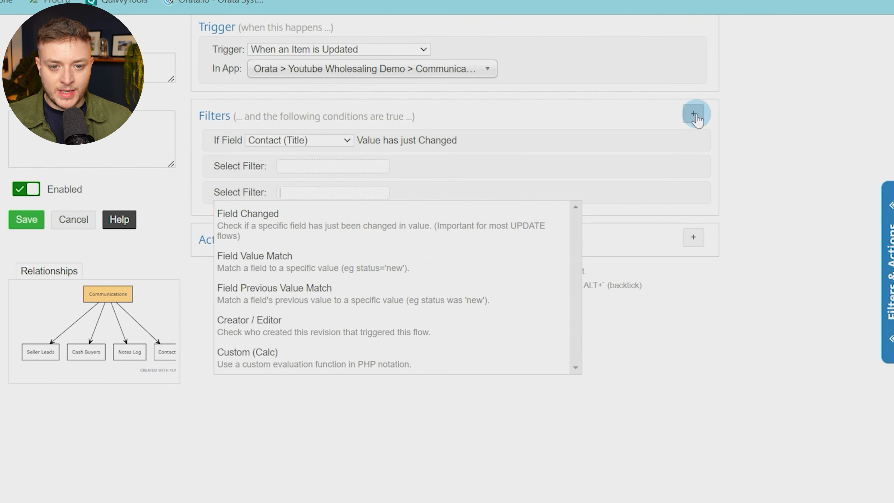
click(693, 113)
click(323, 167)
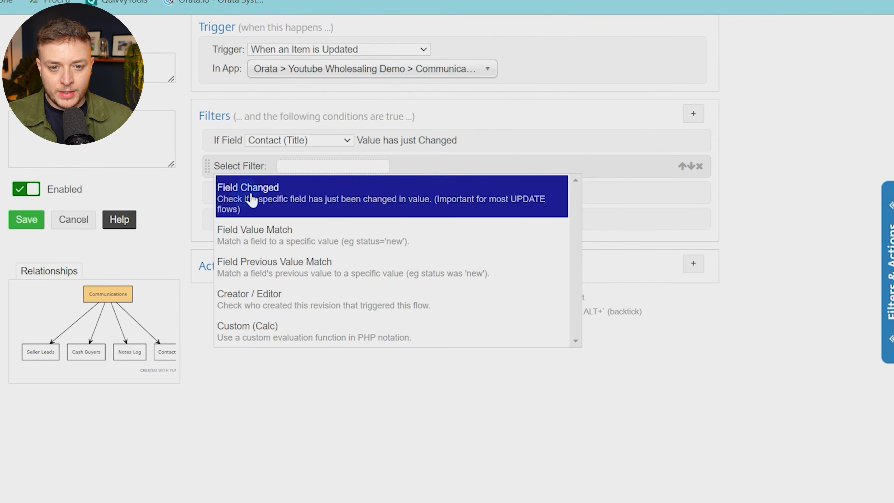
click(242, 198)
click(321, 169)
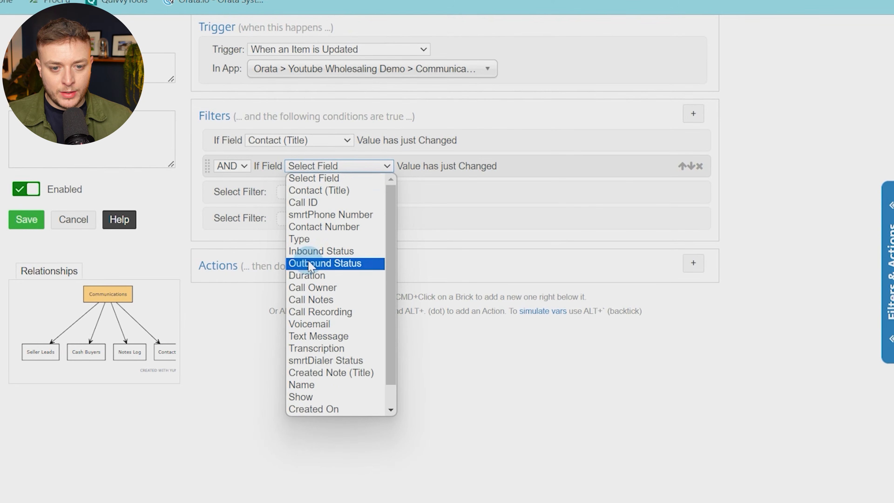
click(305, 276)
- Remove the extra empty filter and add Field Changed filters for Inbound and Outbound Status
click(692, 114)
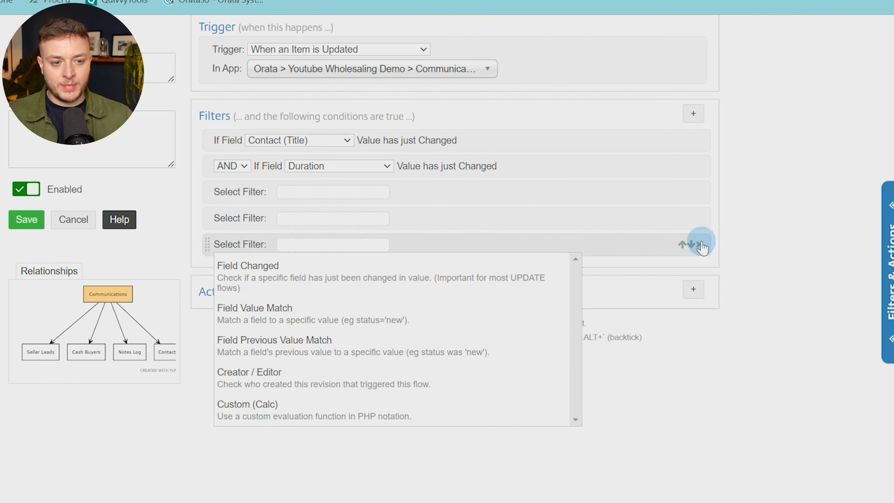
click(699, 243)
click(297, 186)
click(295, 226)
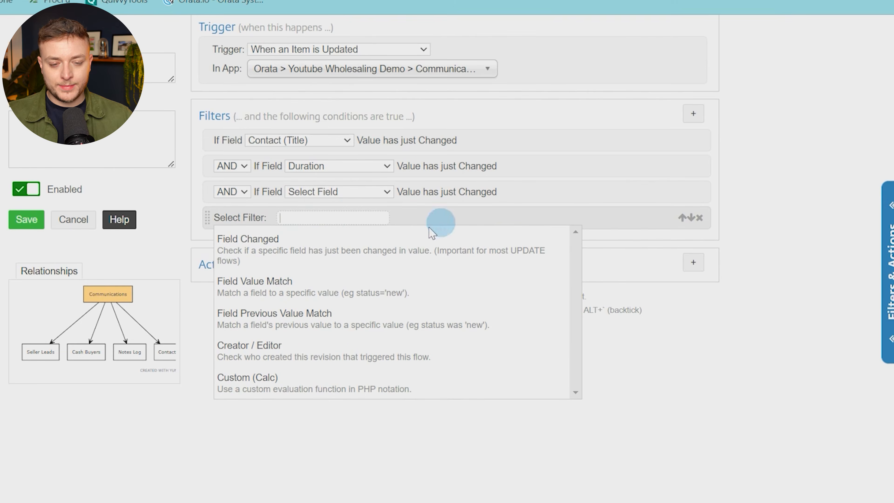
click(337, 194)
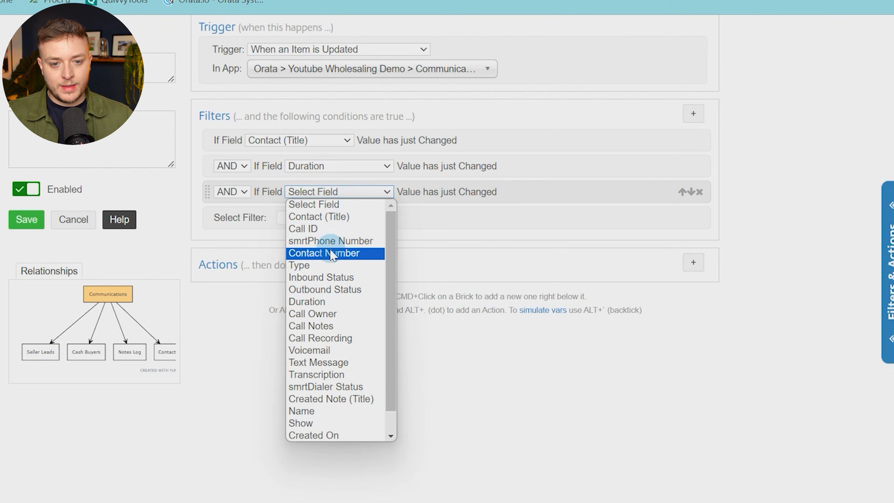
click(328, 277)
click(309, 218)
click(359, 247)
click(325, 216)
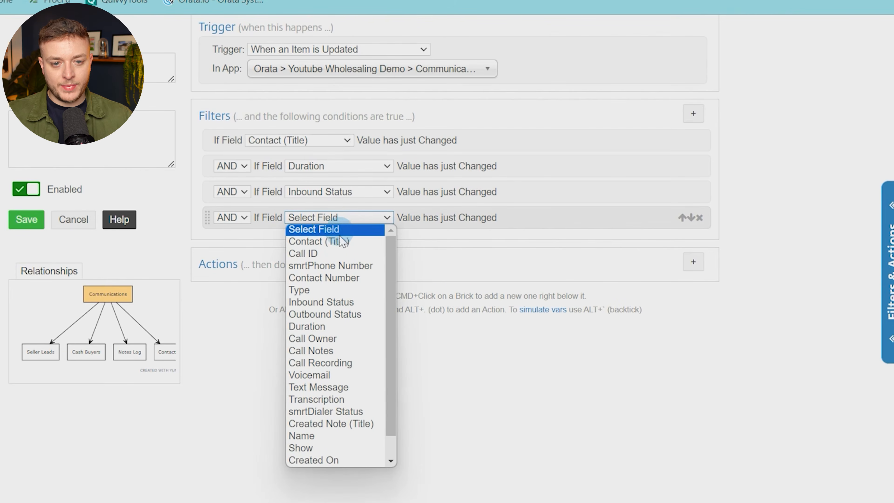
click(324, 319)
- Switch the Duration, Inbound Status and Outbound Status conditions from AND to OR
click(233, 166)
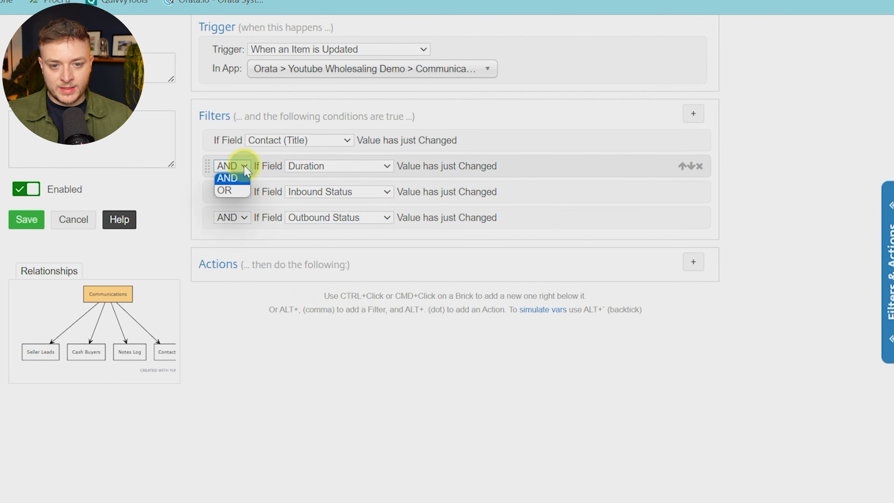
click(238, 189)
click(240, 191)
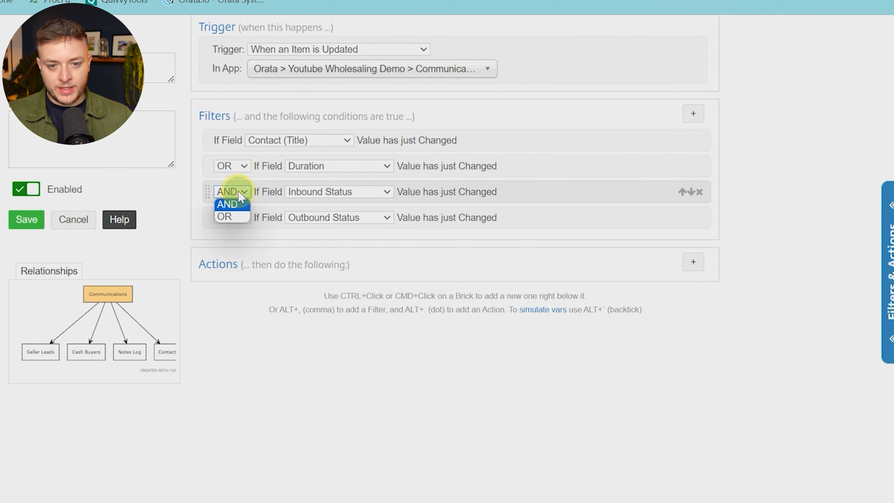
click(229, 216)
click(243, 218)
click(226, 242)
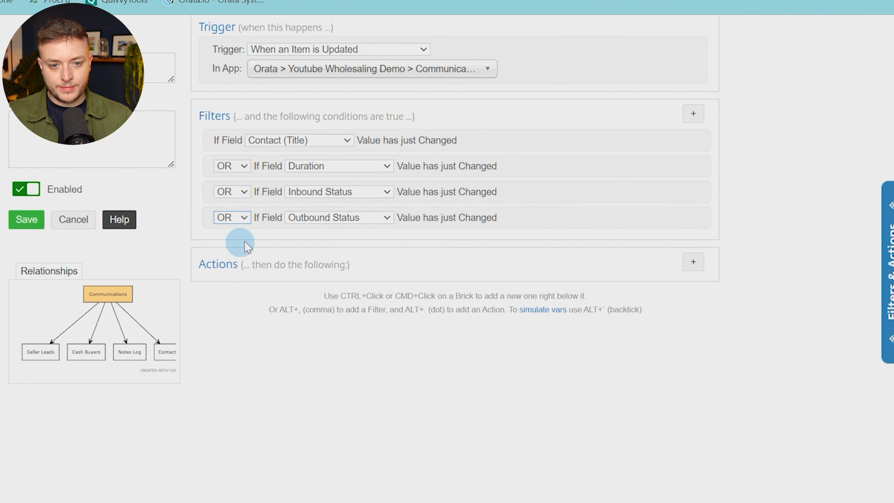
scroll(751, 215, down, 2)
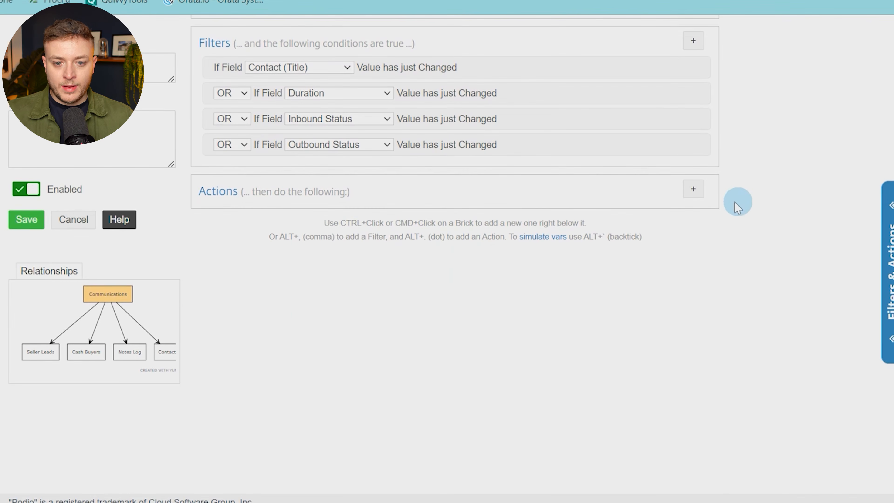
- Add Get Referenced Item(s) from Seller Leads, FORWARD via (Communication) Contact
click(693, 190)
click(693, 190)
click(693, 190)
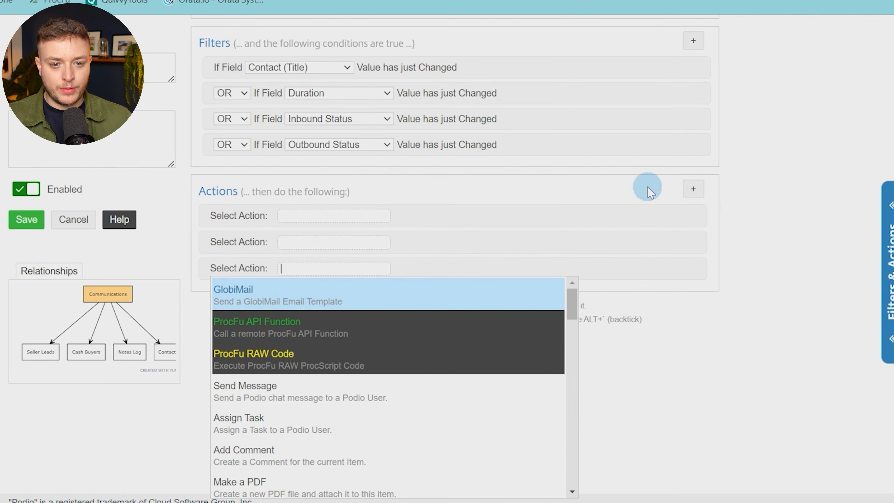
click(349, 216)
text(get re)
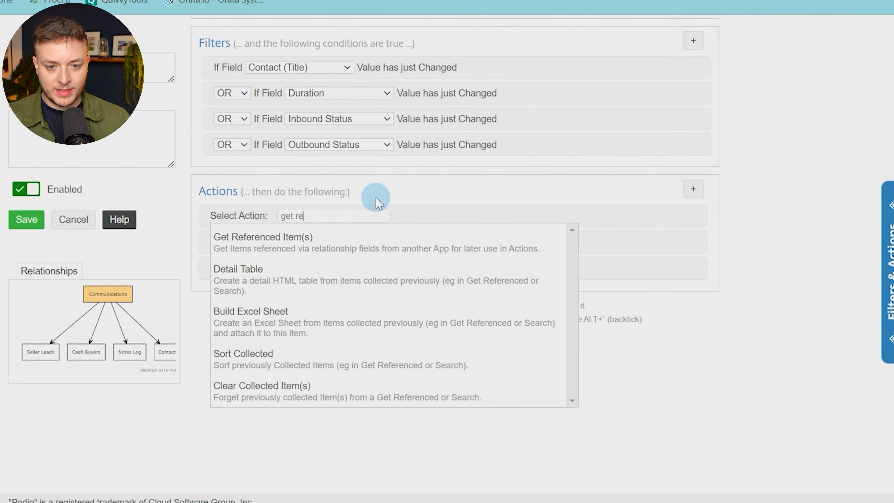
key(Down)
key(Return)
click(385, 231)
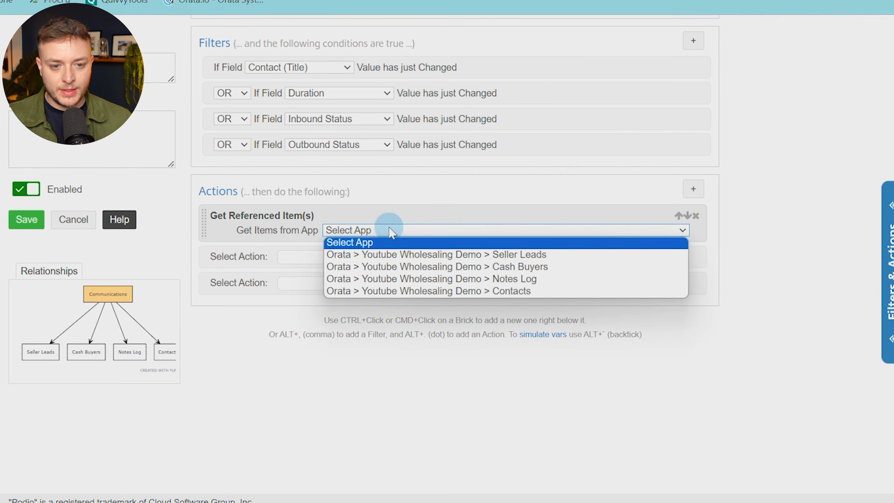
click(485, 255)
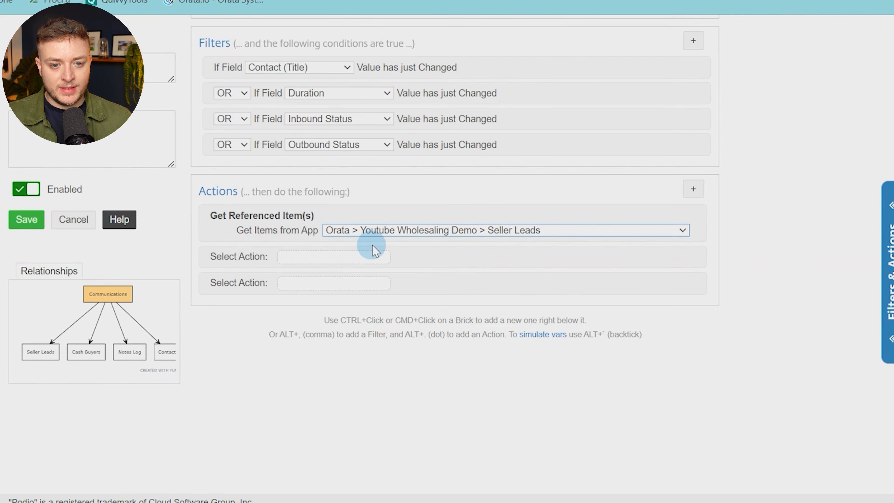
click(383, 245)
click(436, 267)
click(386, 261)
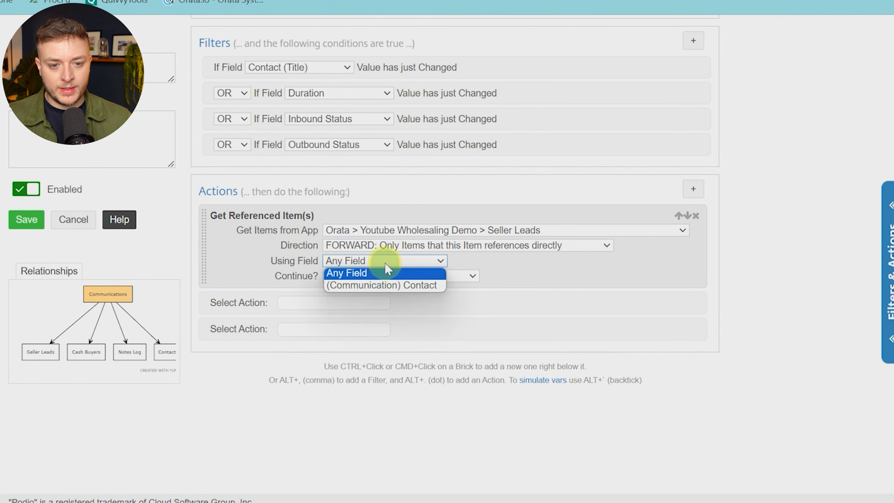
click(385, 281)
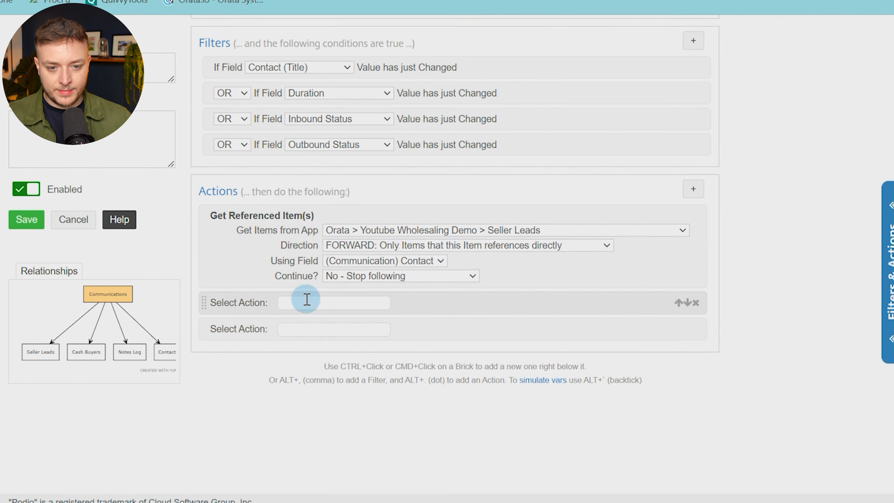
- Add a second Get Referenced Item(s) from Cash Buyers, FORWARD via Contact, replacing a mistaken action
click(307, 299)
text(get ref)
key(Return)
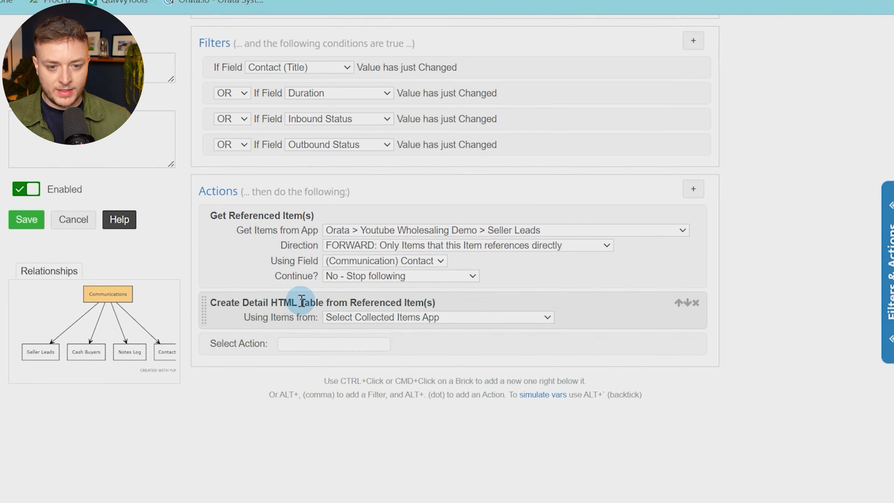
click(696, 300)
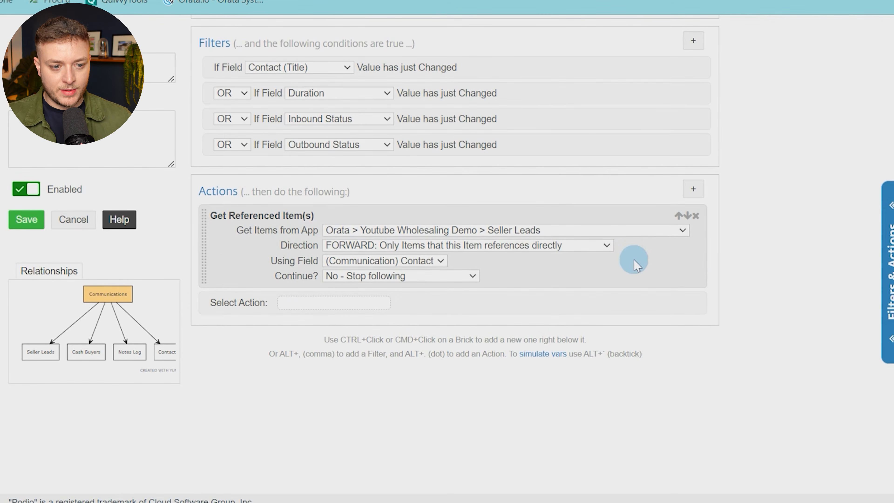
key(alt+period)
text(get re)
key(Return)
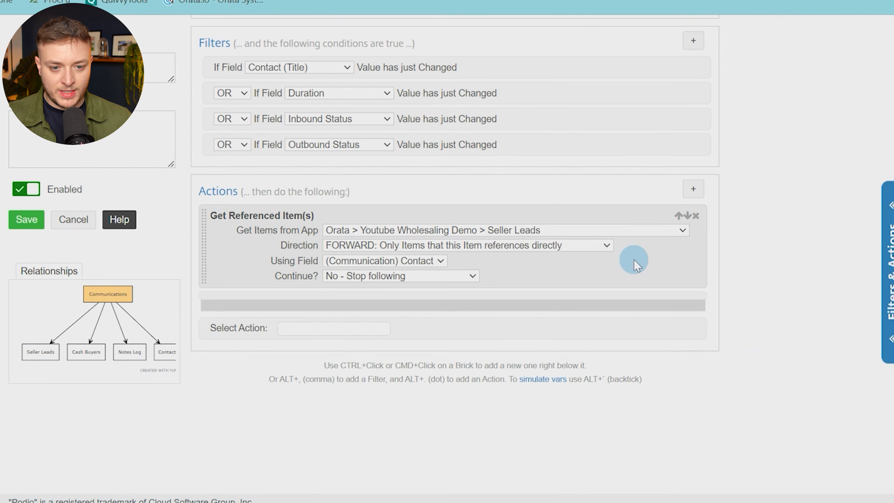
click(424, 316)
click(473, 353)
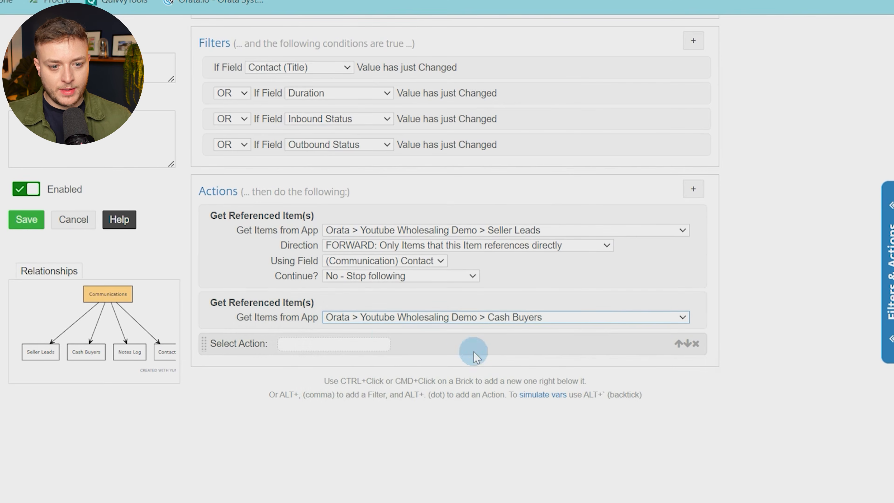
click(368, 333)
click(353, 355)
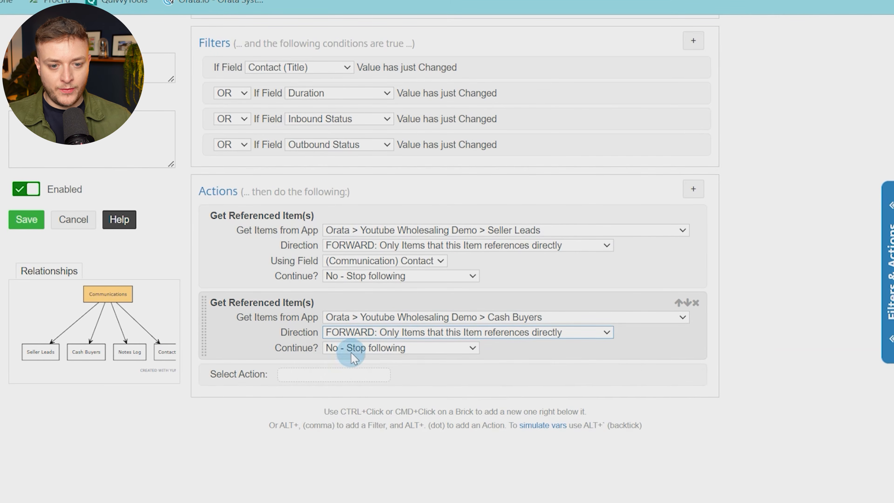
click(356, 348)
click(386, 372)
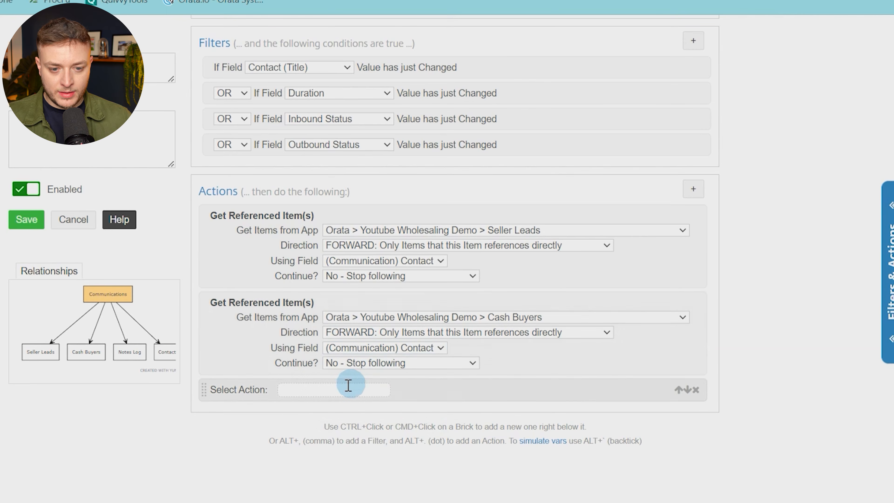
- Add a third Get Referenced Item(s) from Contacts, FORWARD via (Communication) Contact
click(348, 387)
text(get re)
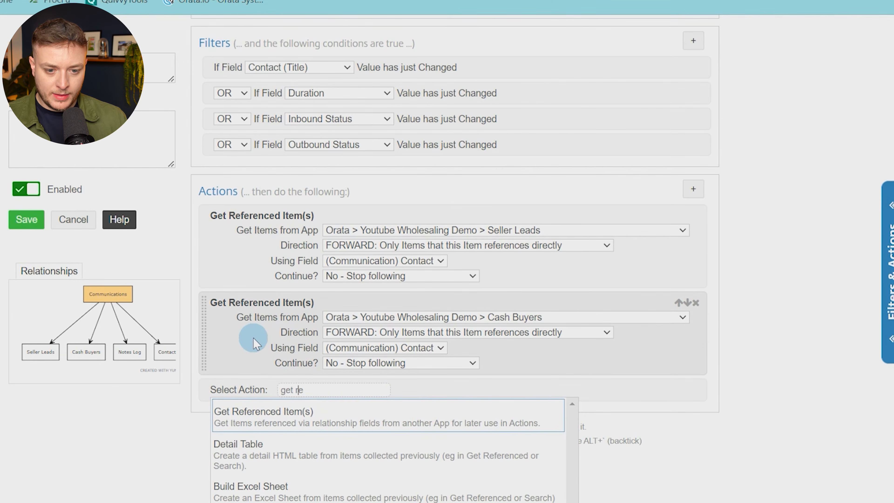
key(Return)
click(378, 404)
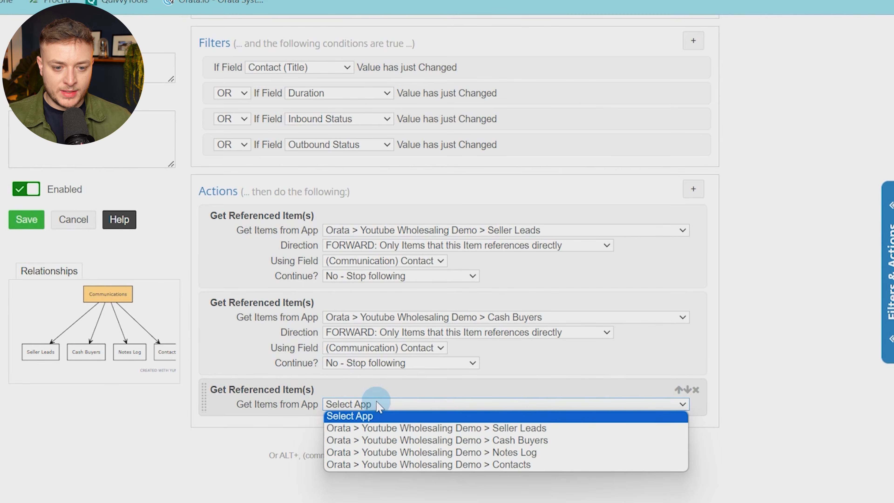
click(490, 461)
scroll(482, 356, down, 2)
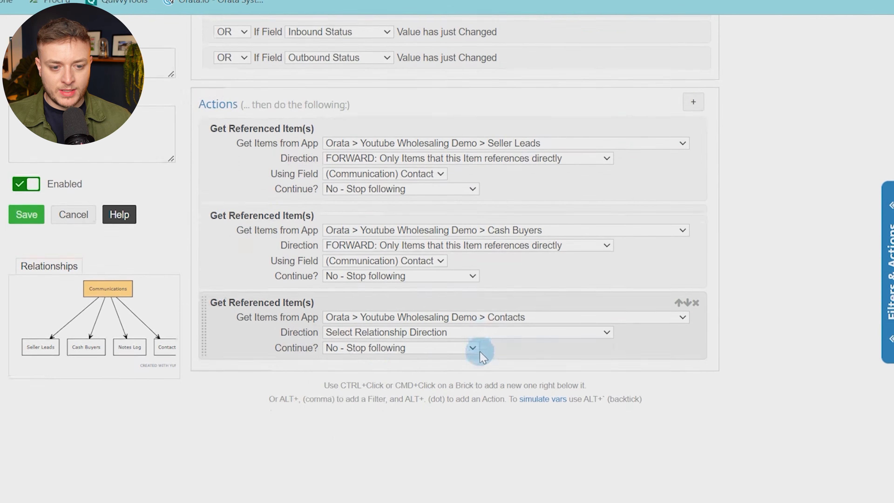
scroll(482, 356, down, 2)
click(369, 295)
click(388, 318)
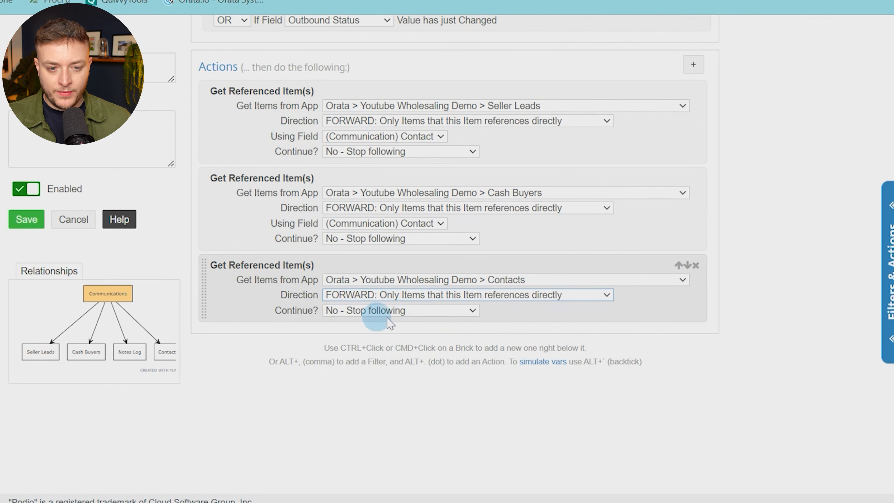
click(400, 310)
click(396, 335)
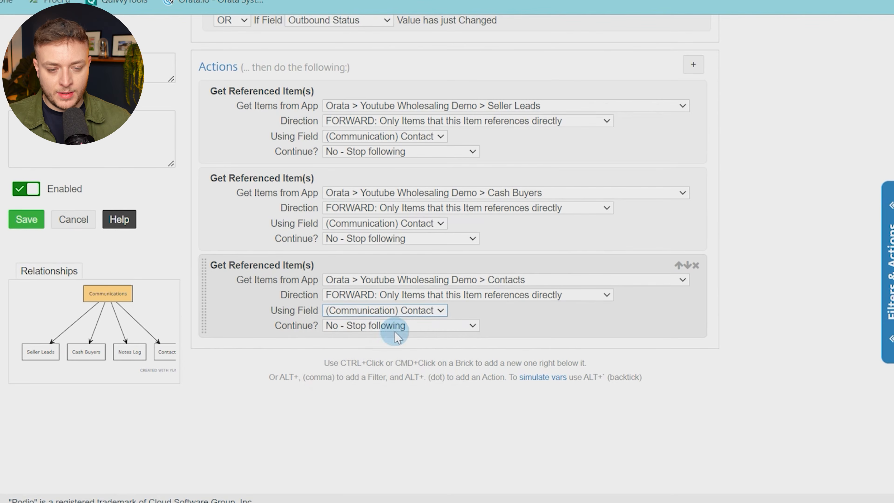
click(550, 305)
scroll(556, 300, down, 3)
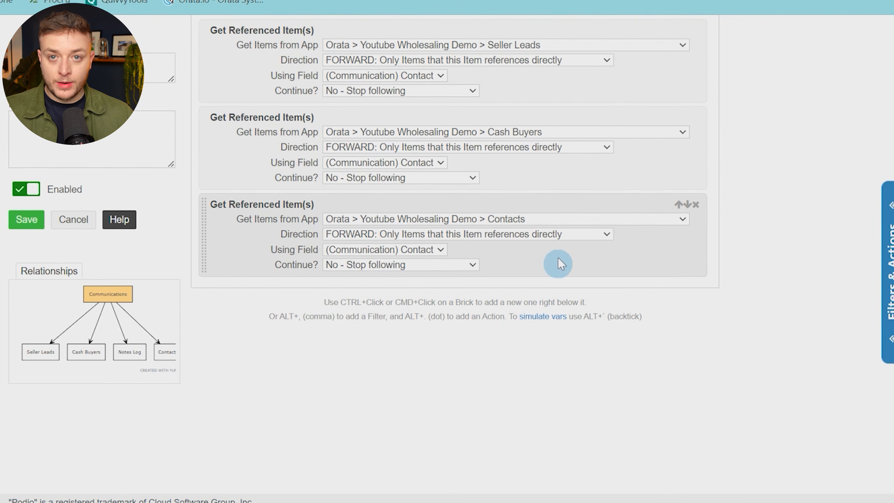
- Add an If (Sanity Check) action after the third action
key(alt+period)
text(san)
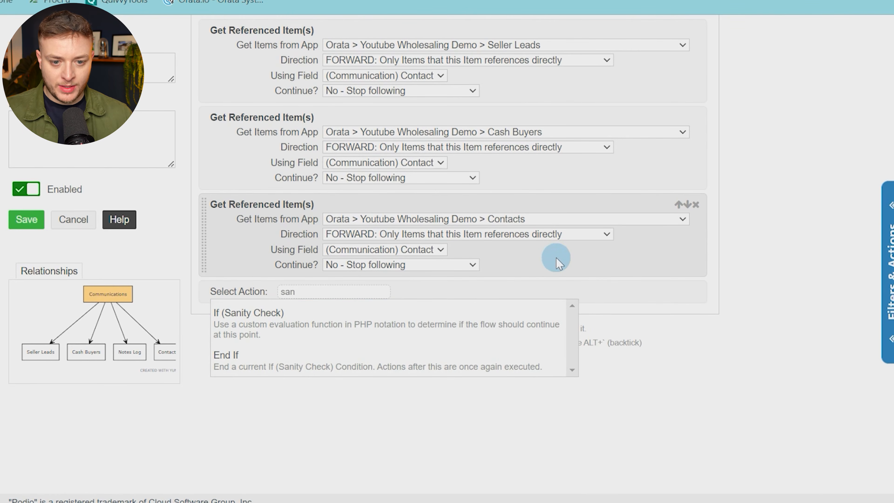
key(Down)
key(Return)
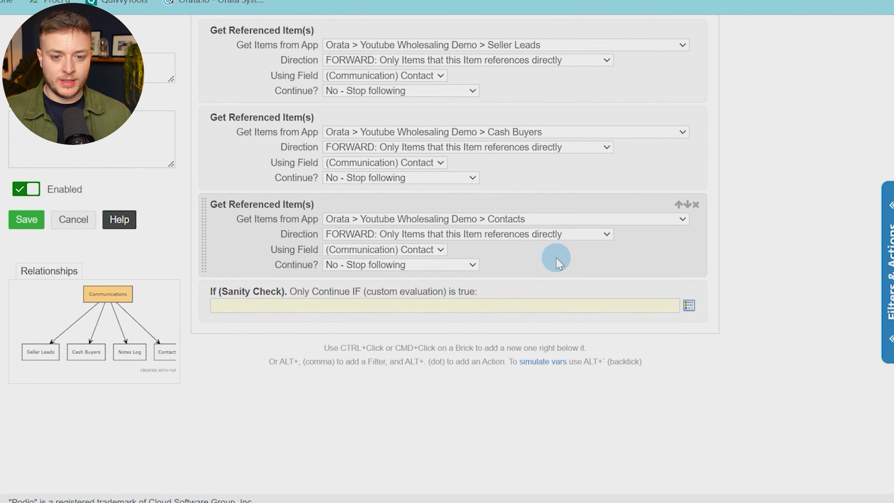
- Build the condition Inbound Status == "Missed" || Inbound Status using field tokens
key(alt+slash)
key(Down)
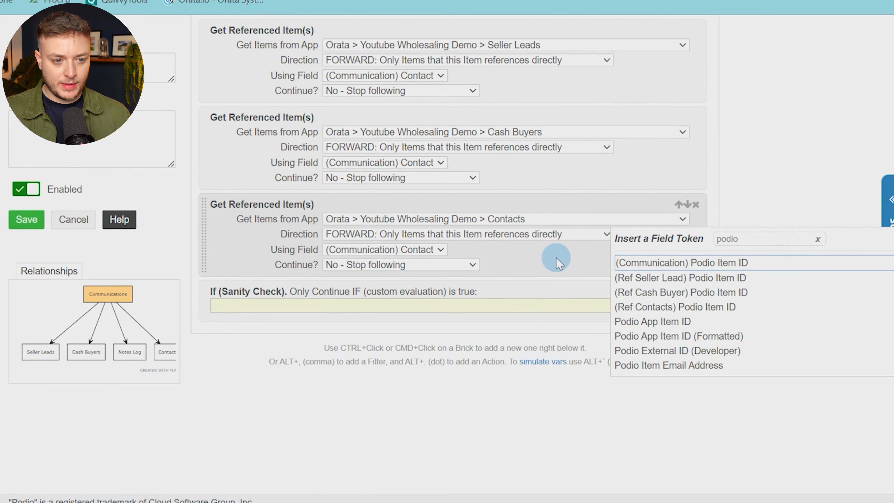
click(809, 239)
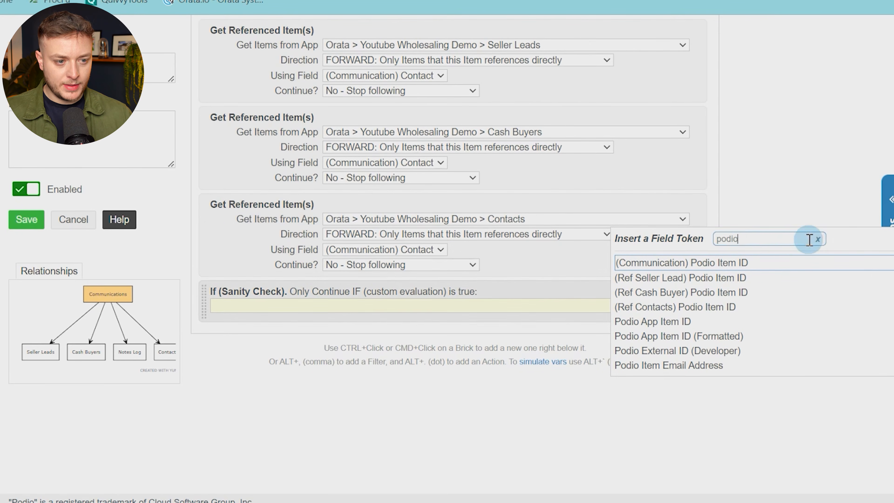
text(inboun)
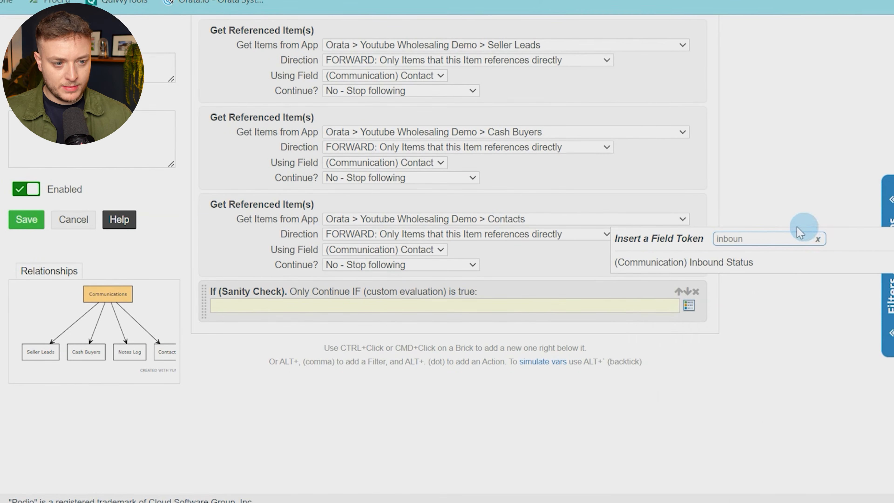
click(762, 262)
text(== "Missed" ||)
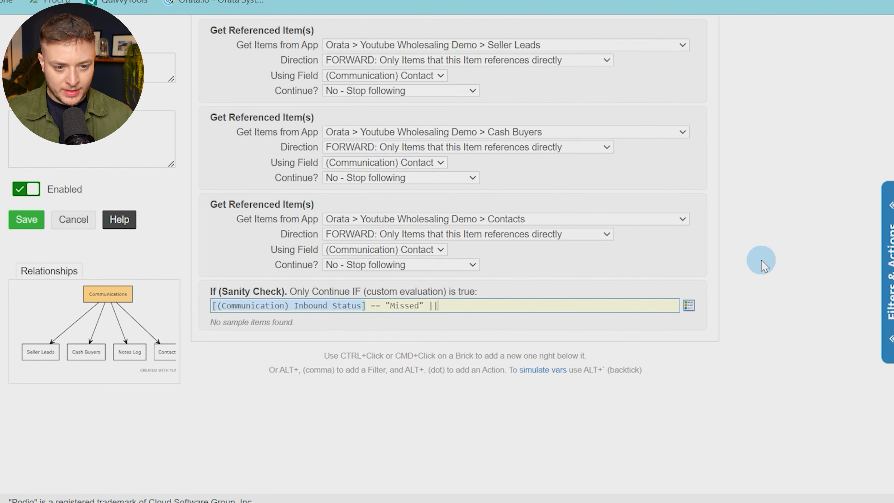
key(alt+/)
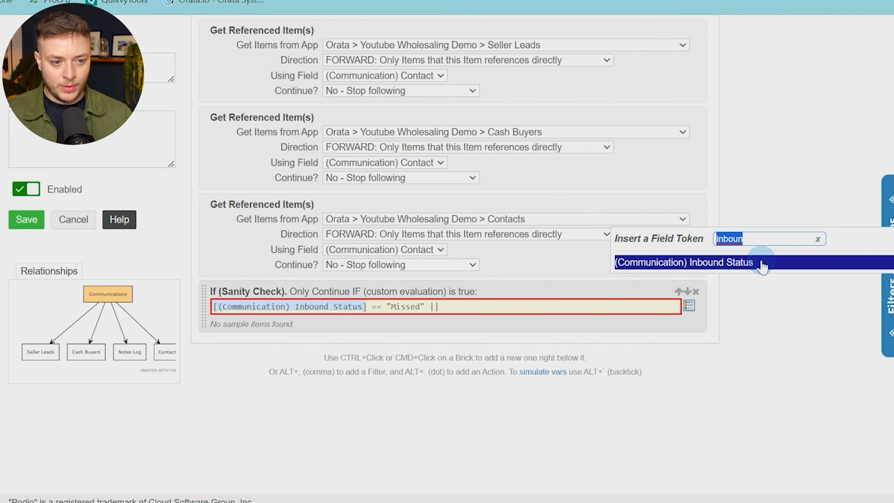
click(761, 264)
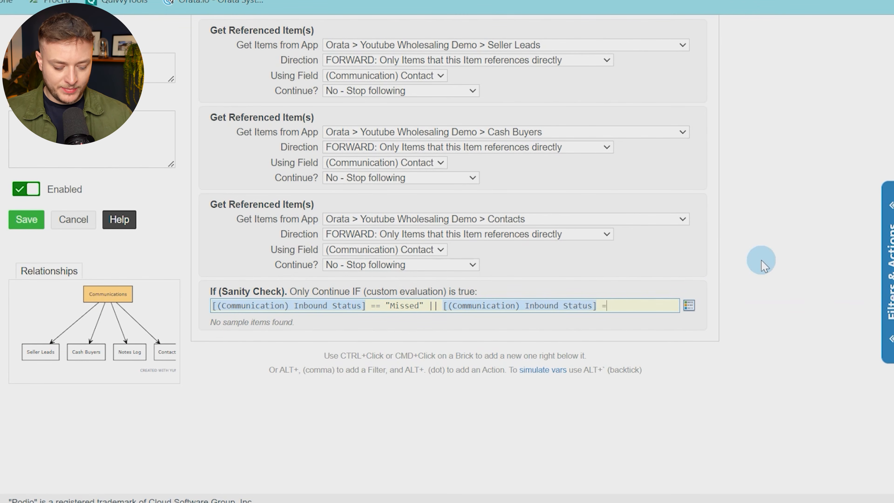
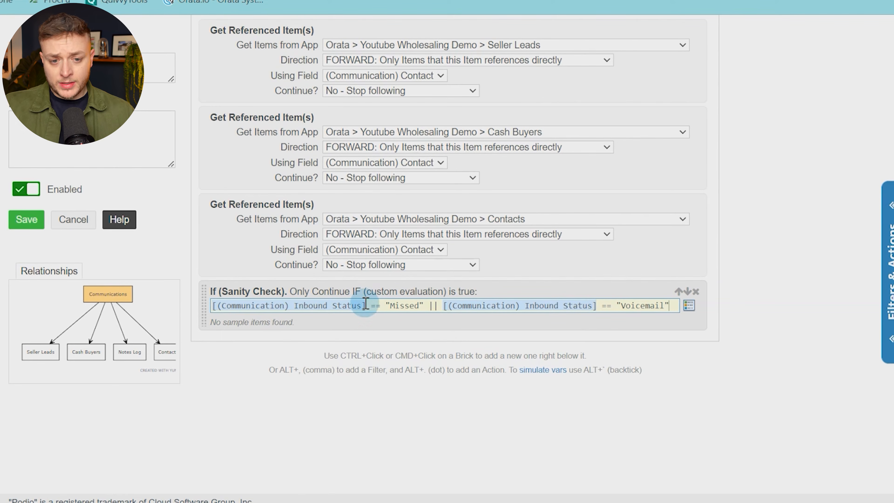
- Add a Custom Variable after the sanity check and name it contactNumber
click(522, 305)
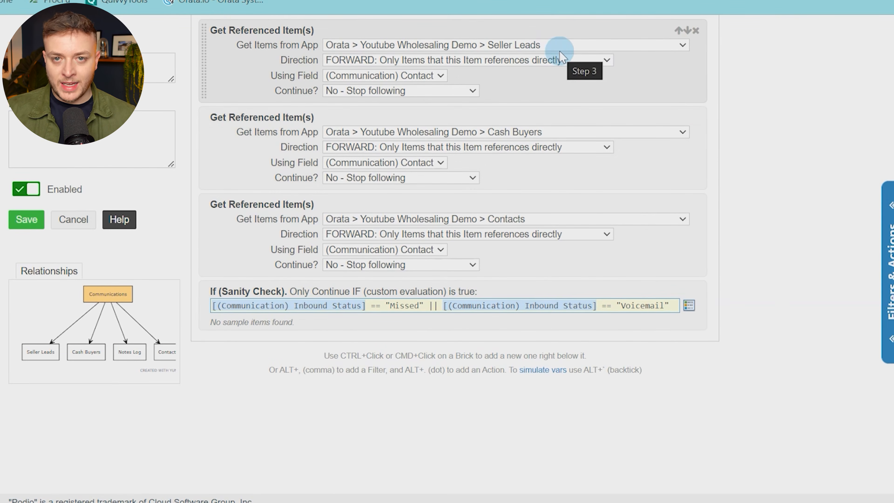
ctrl+click(334, 325)
text(var)
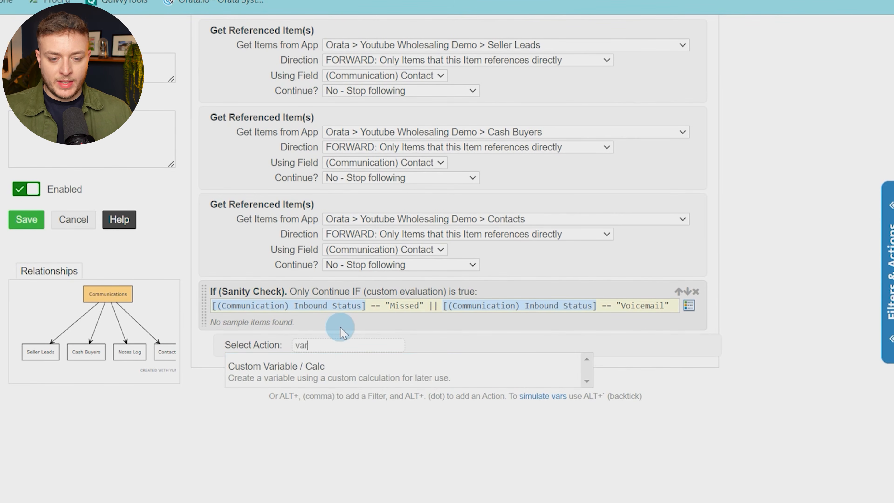
key(Return)
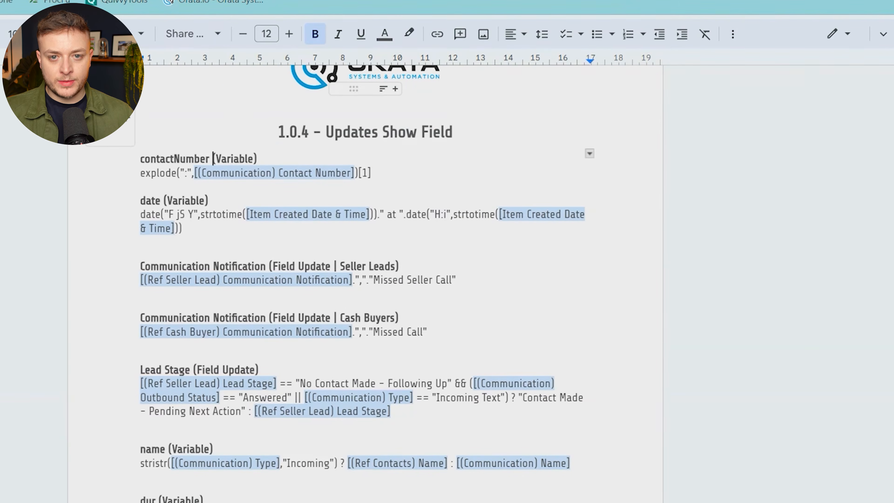
scroll(339, 220, up, 4)
scroll(274, 204, down, 2)
drag(274, 203, 423, 208)
click(420, 206)
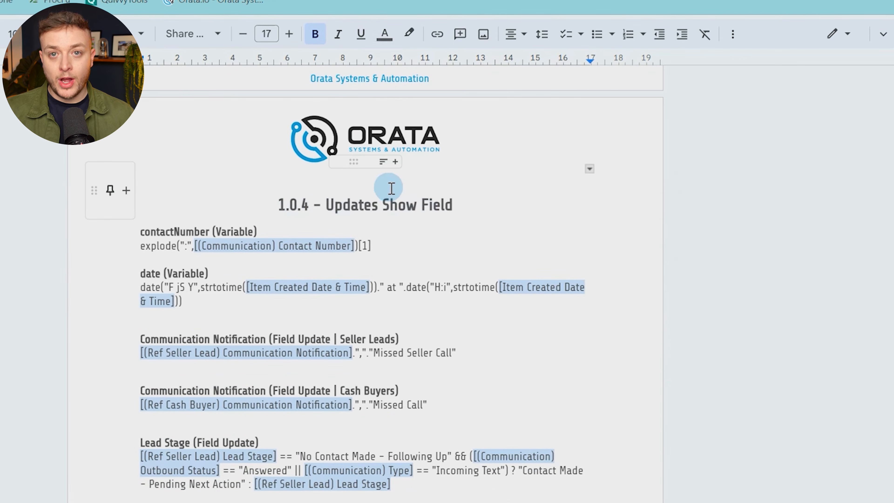
click(286, 211)
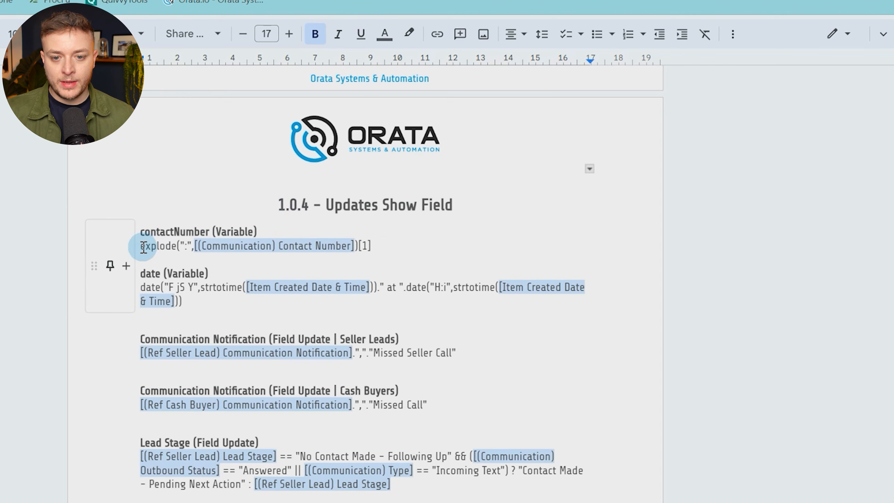
drag(144, 231, 209, 231)
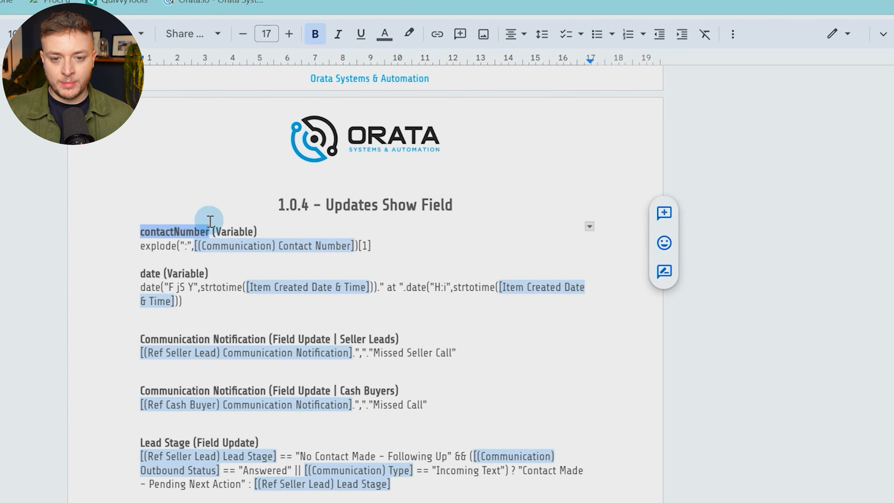
key(ctrl+c)
key(ctrl+Tab)
click(262, 360)
key(ctrl+v)
- Set contactNumber's value to the doc's explode expression using the (Communication) Contact Number token
key(ctrl+shift+Tab)
drag(140, 246, 374, 246)
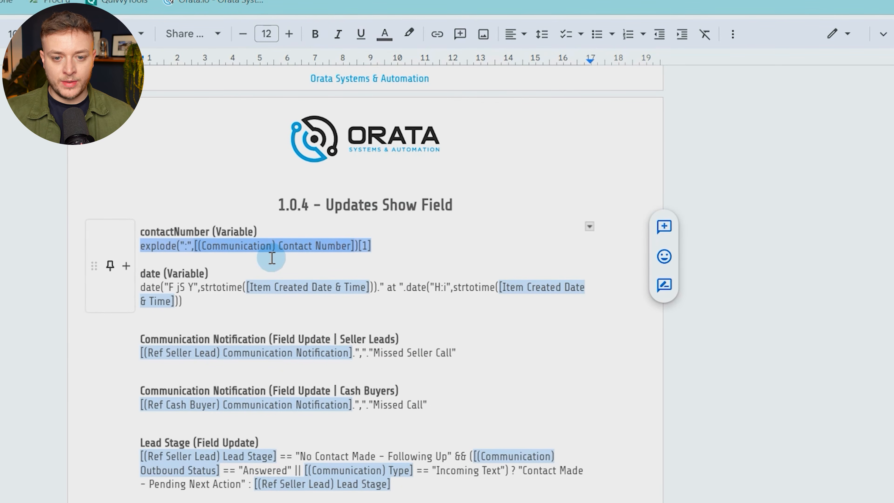
key(ctrl+c)
key(ctrl+Tab)
click(405, 362)
key(ctrl+v)
drag(567, 360, 403, 361)
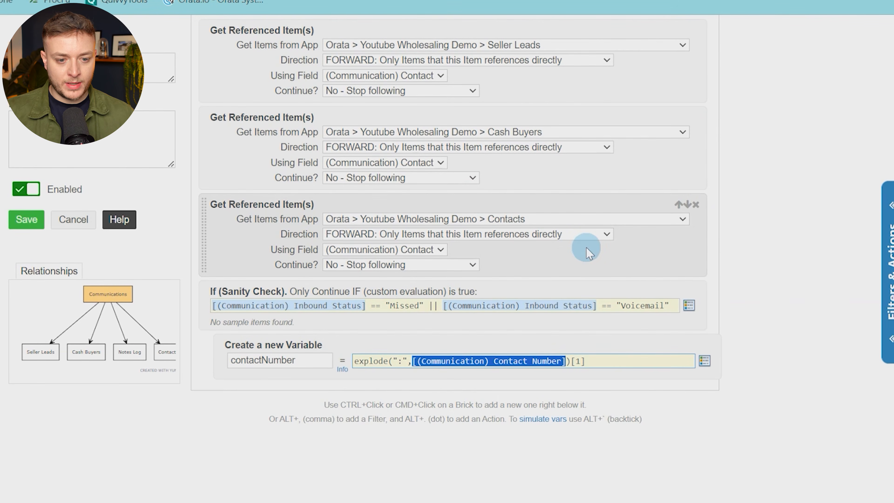
key(BackSpace)
text(@)
text(contac)
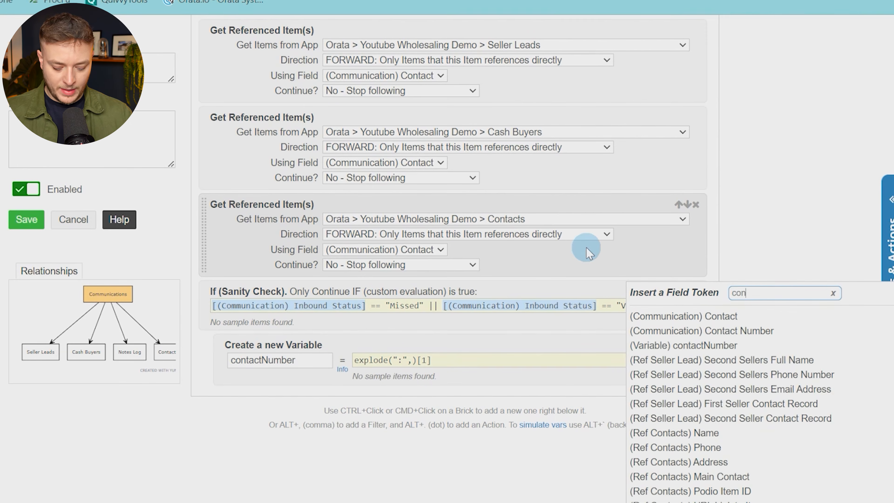
click(701, 337)
- Add a second Custom Variable named date holding the date expression from the doc
ctrl+click(311, 377)
text(var)
key(Return)
click(313, 411)
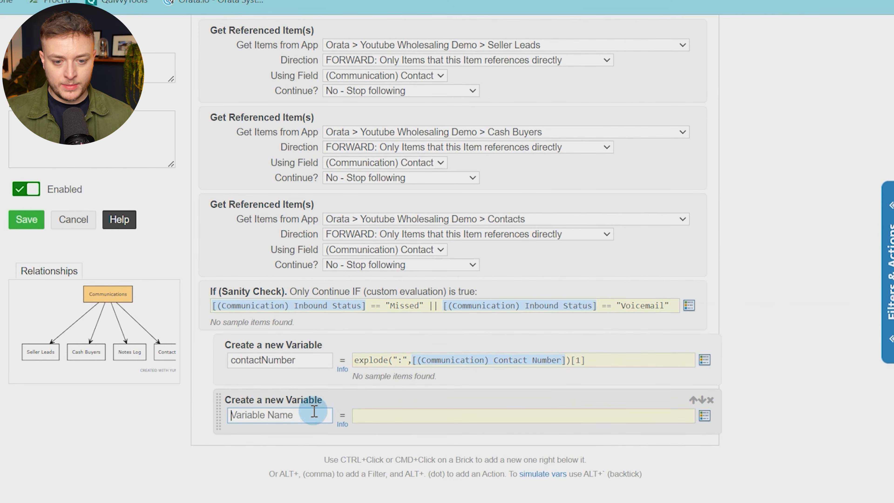
click(296, 502)
click(152, 276)
double_click(152, 275)
drag(189, 301, 141, 287)
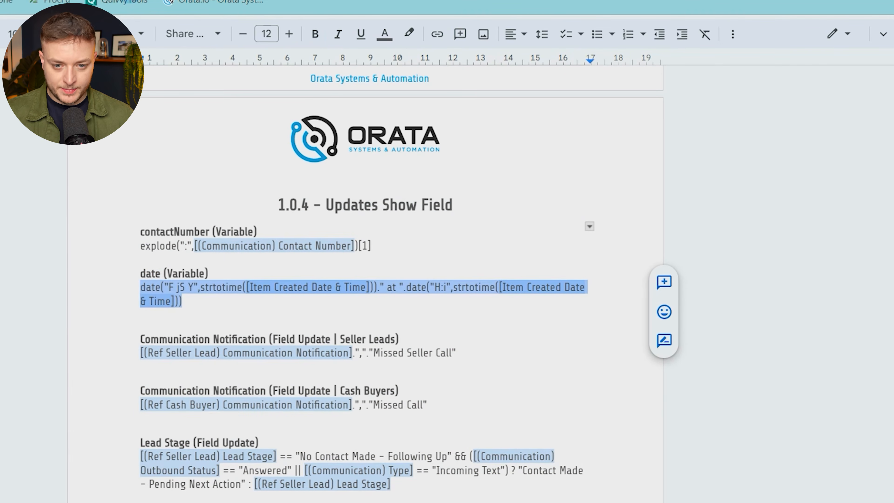
key(alt+Tab)
click(372, 415)
key(ctrl+v)
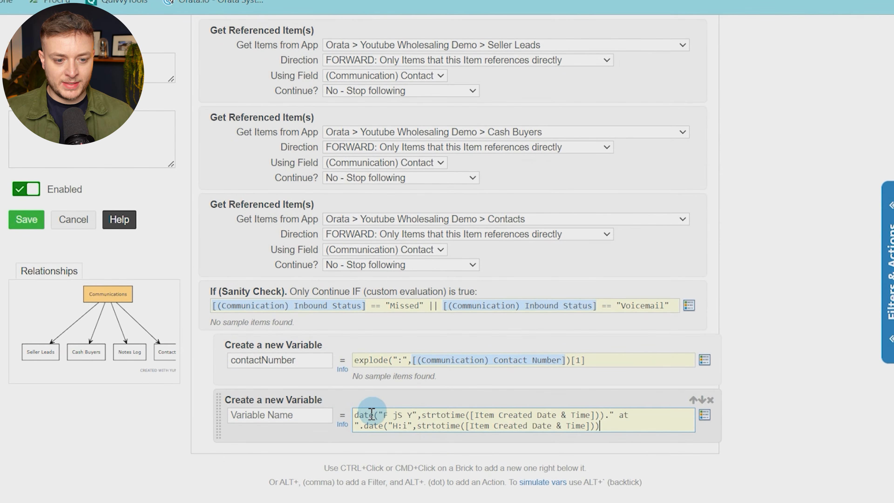
click(307, 415)
text(date)
- Replace the pasted Item Created Date & Time text in date with its field token
click(473, 410)
drag(472, 416, 585, 417)
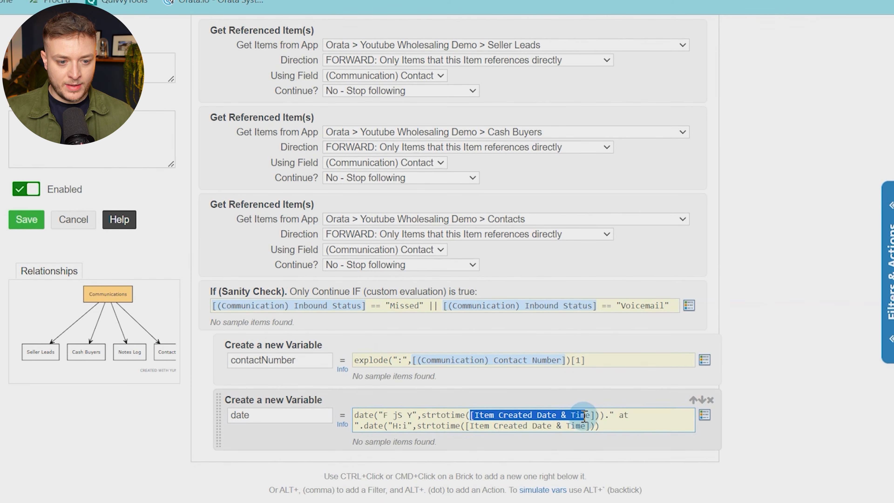
key(ctrl+x)
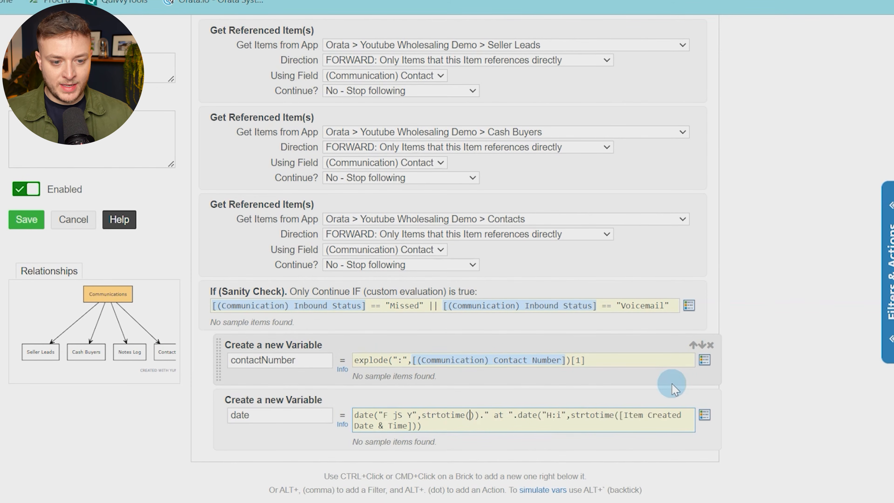
text(item cre)
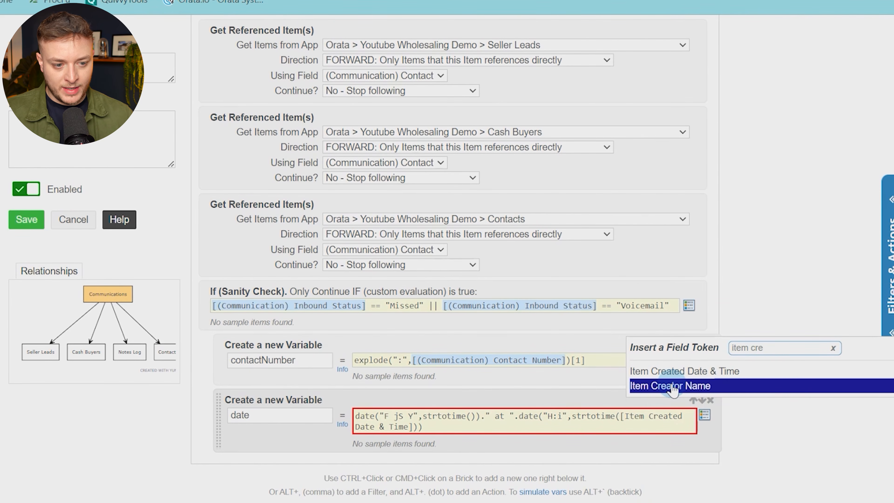
click(670, 372)
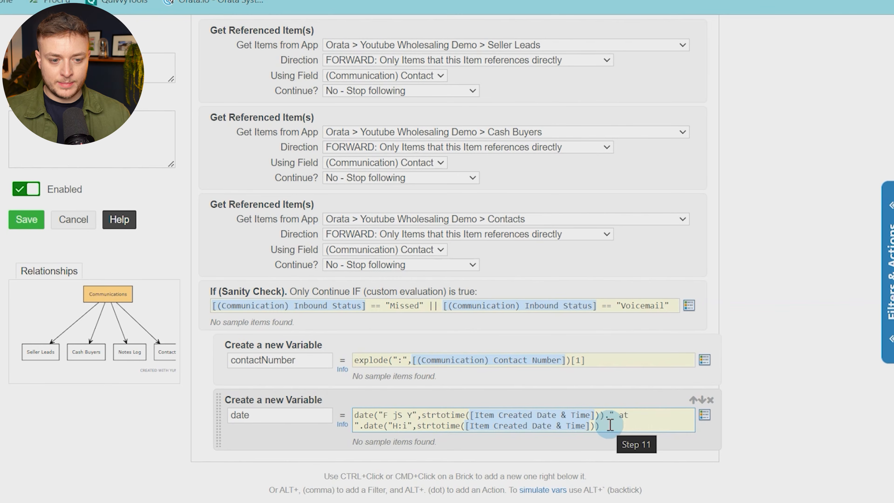
- Add another If (Sanity Check) step below the date variable
ctrl+click(304, 435)
text(san)
key(Down)
- Set the sanity check condition to [(Ref Seller Lead) Podio Item ID] != ""
key(Return)
scroll(545, 264, down, 2)
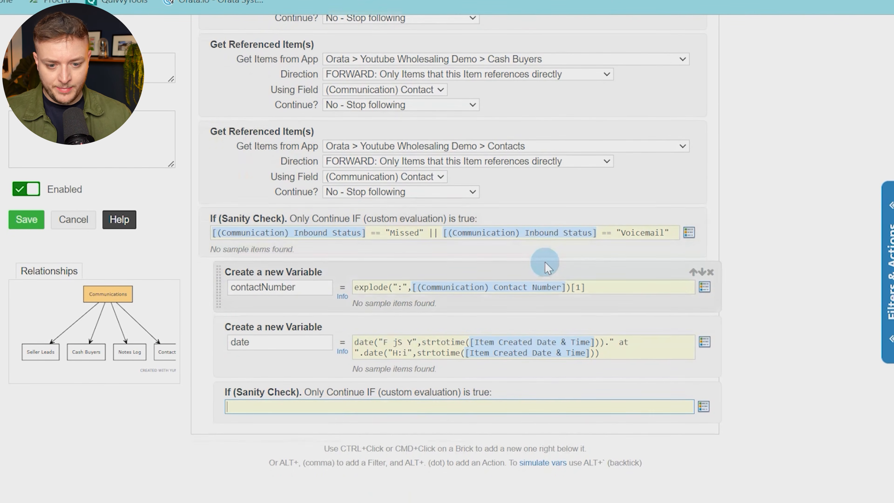
text(podio)
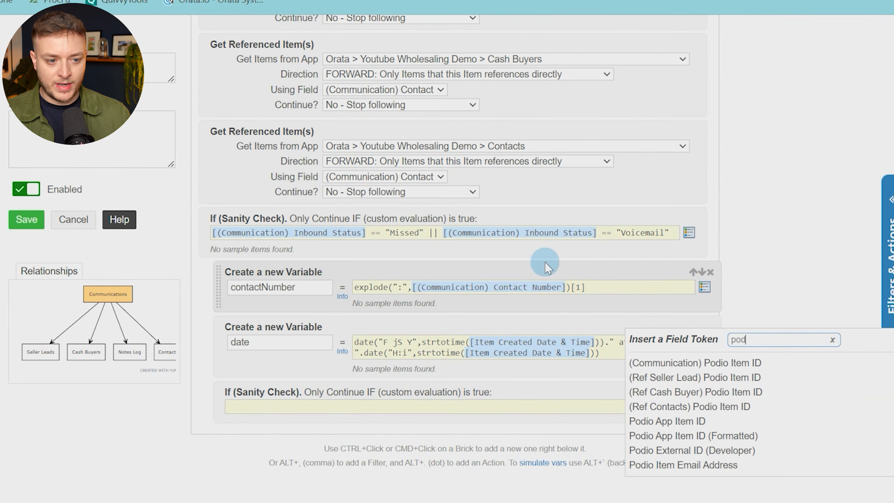
click(673, 384)
text(!= ")
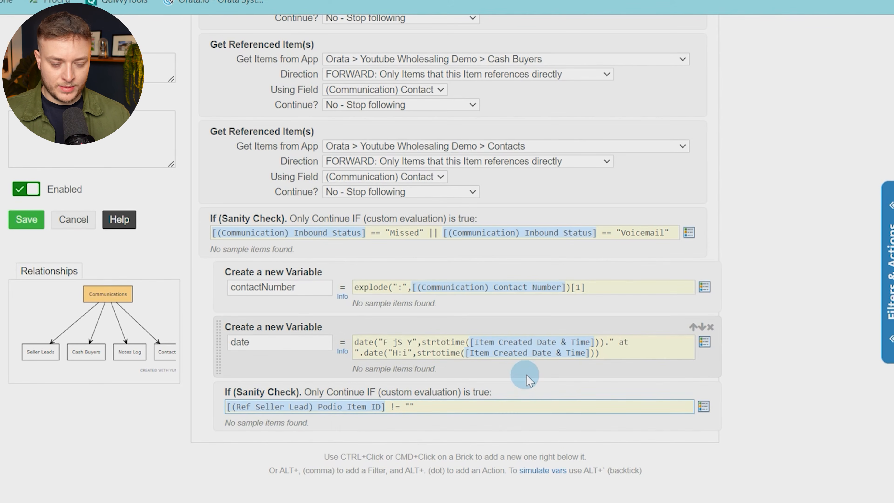
scroll(524, 383, down, 3)
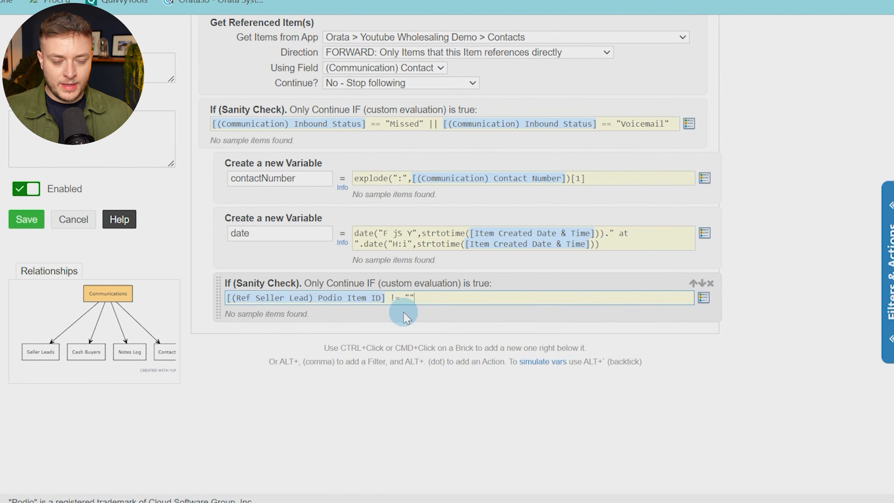
- Add an Update Collected step after the sanity check and open its items list
key(alt+period)
text(upda)
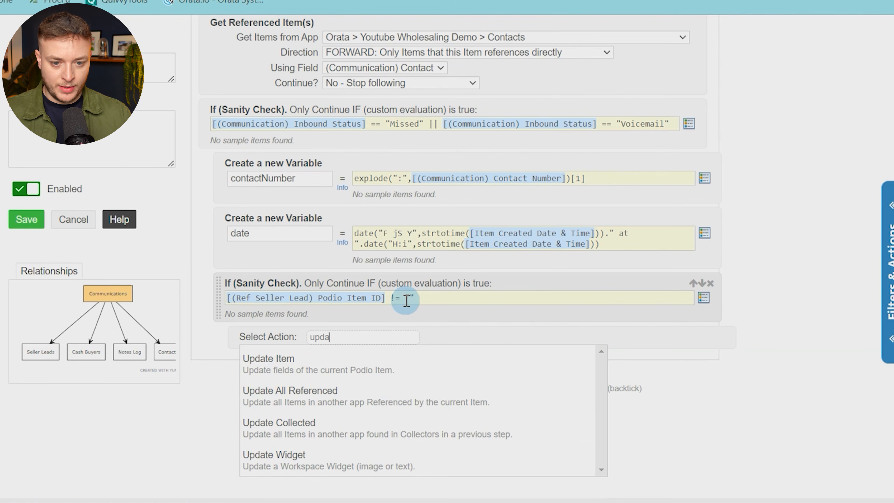
key(Down)
key(Down)
key(Down)
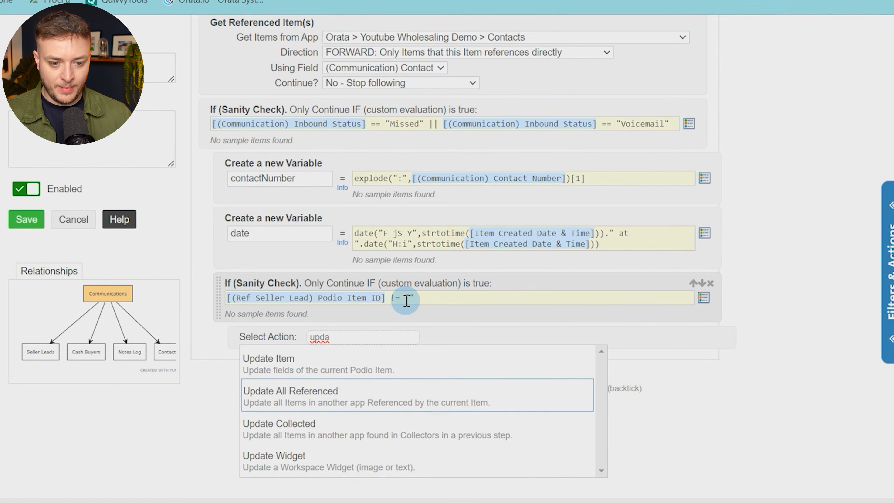
key(Return)
click(390, 351)
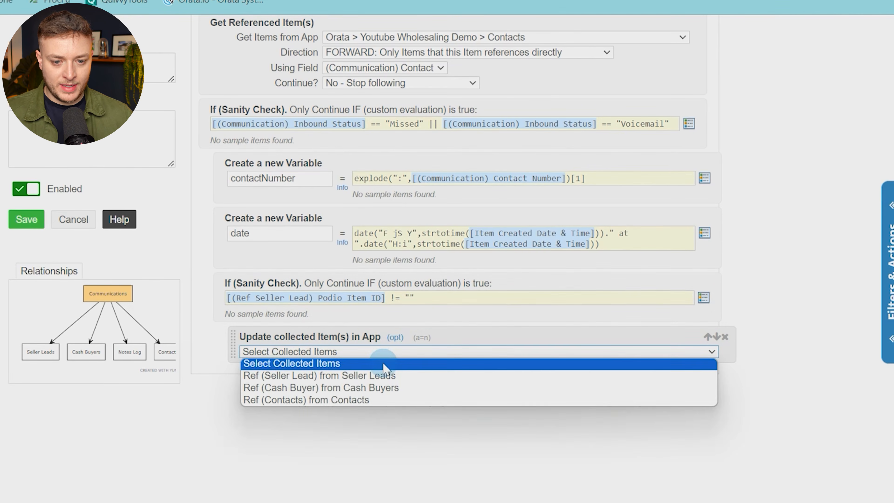
- Update the Seller Leads items, setting Communication Notification as a calculated value
click(366, 373)
scroll(450, 316, down, 3)
click(254, 311)
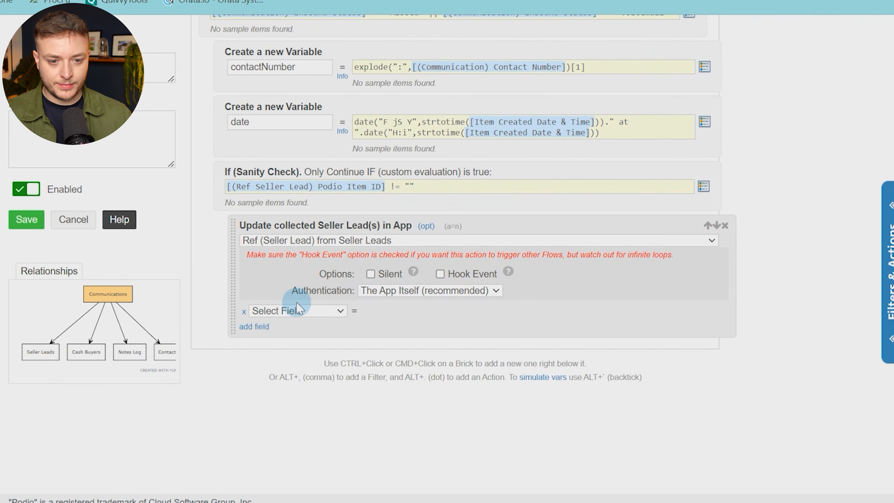
click(296, 313)
click(310, 334)
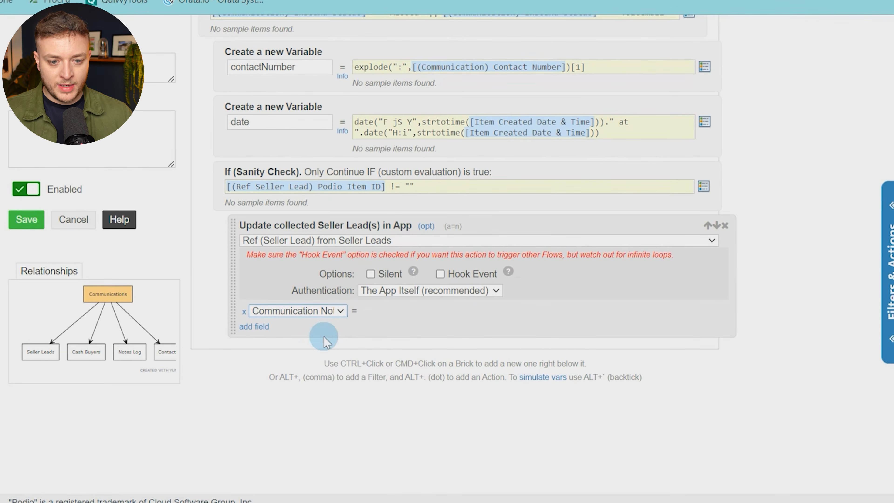
click(376, 311)
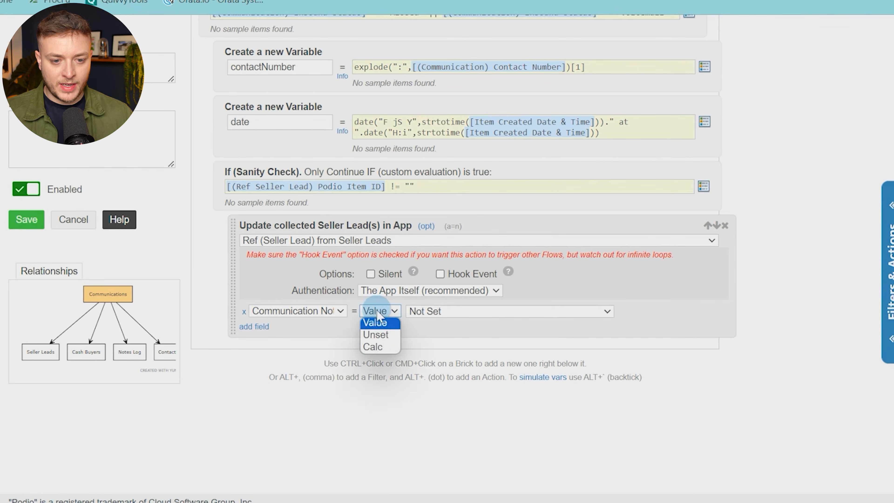
click(371, 344)
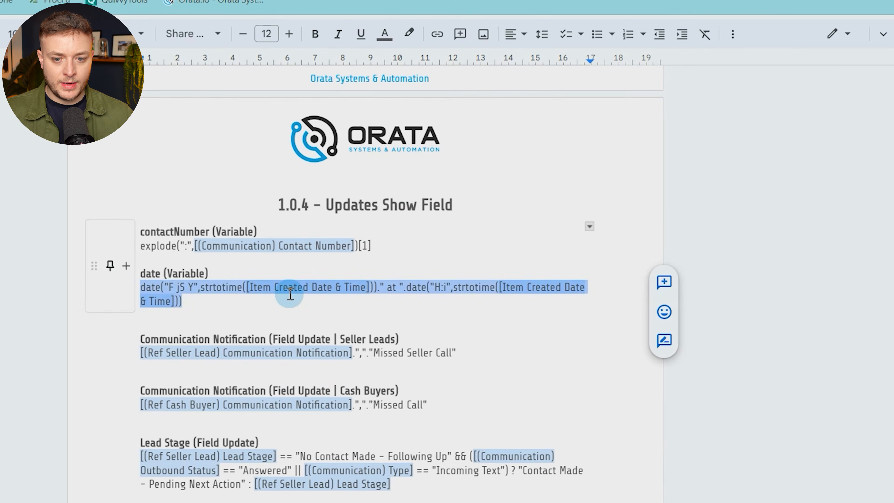
- Paste the notification formula and swap its leading token for (Ref Seller Lead) Communication Notification
scroll(289, 296, down, 3)
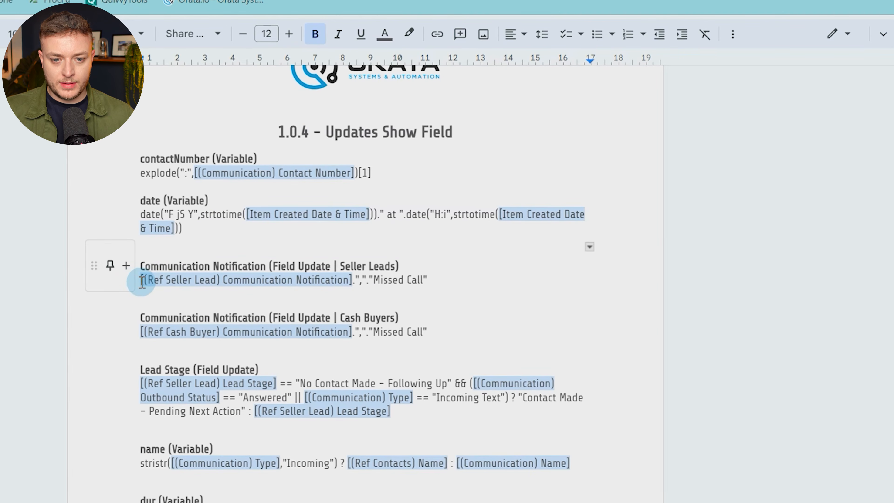
drag(142, 281, 420, 285)
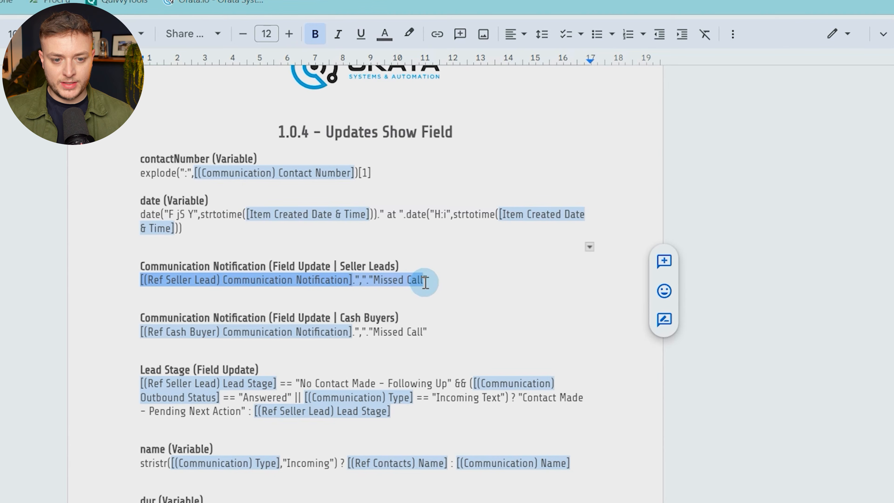
key(ctrl+c)
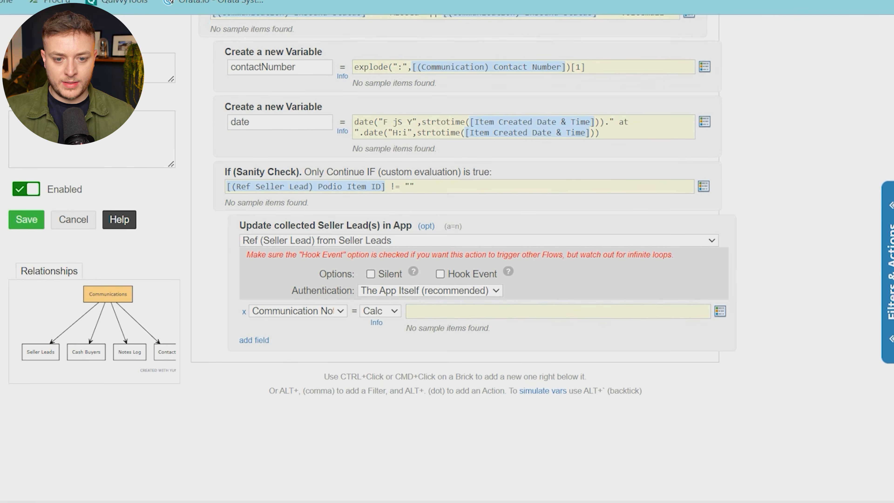
click(505, 305)
key(ctrl+v)
click(528, 344)
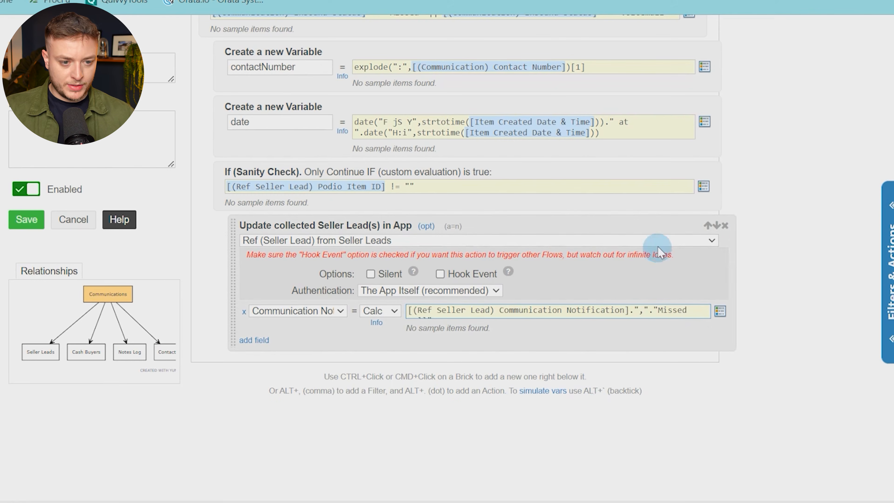
drag(630, 313, 407, 310)
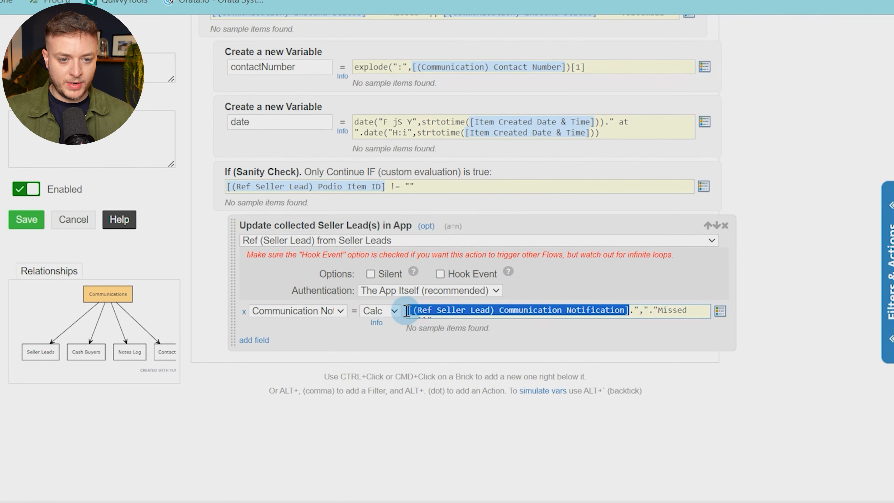
text([)
text(commun)
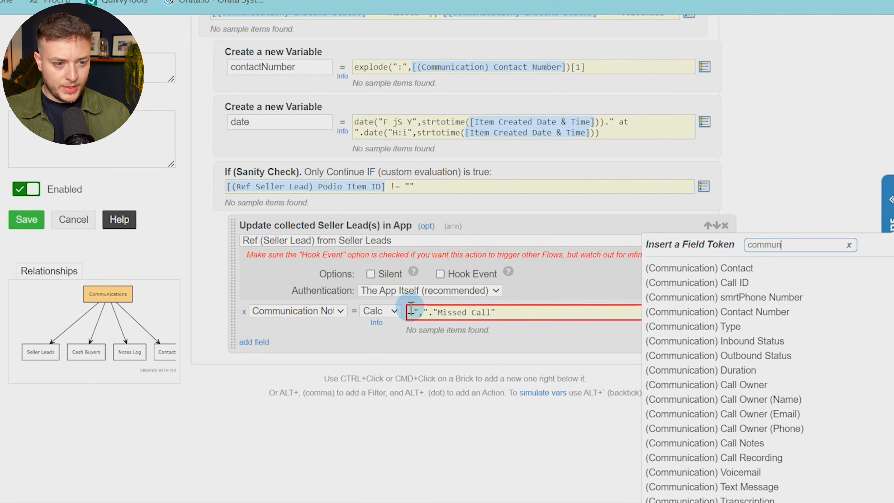
scroll(767, 319, down, 5)
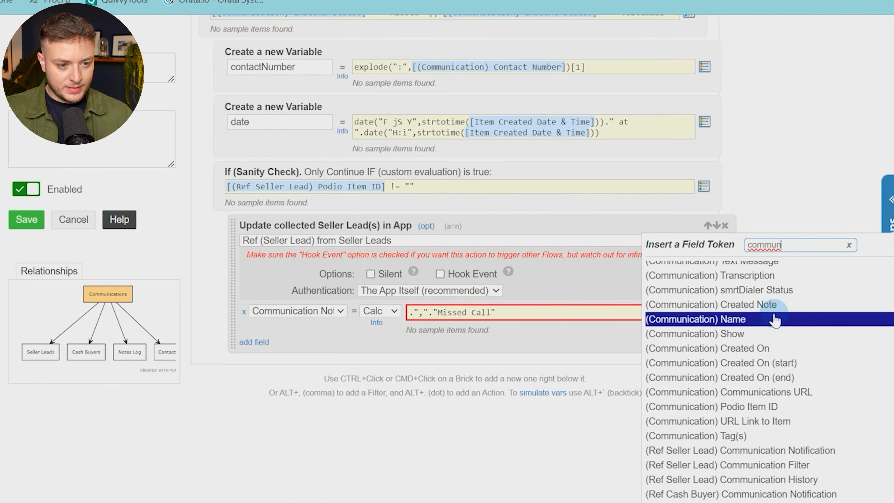
scroll(863, 104, down, 1)
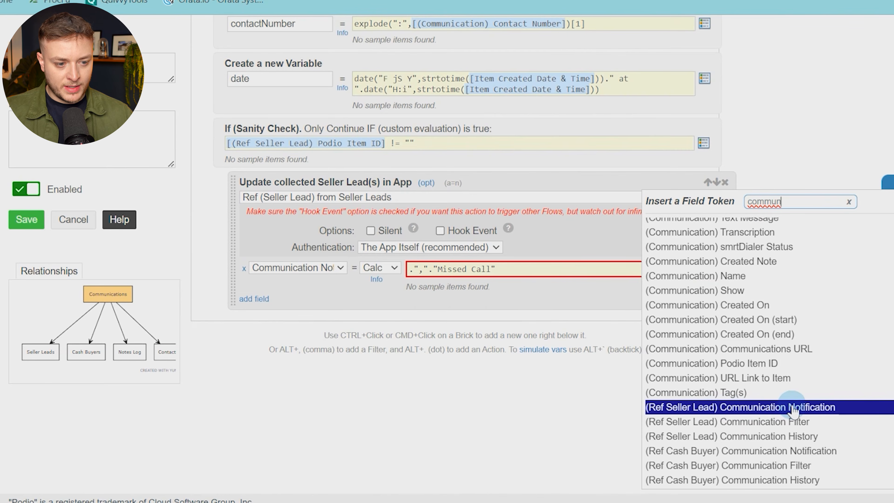
click(830, 409)
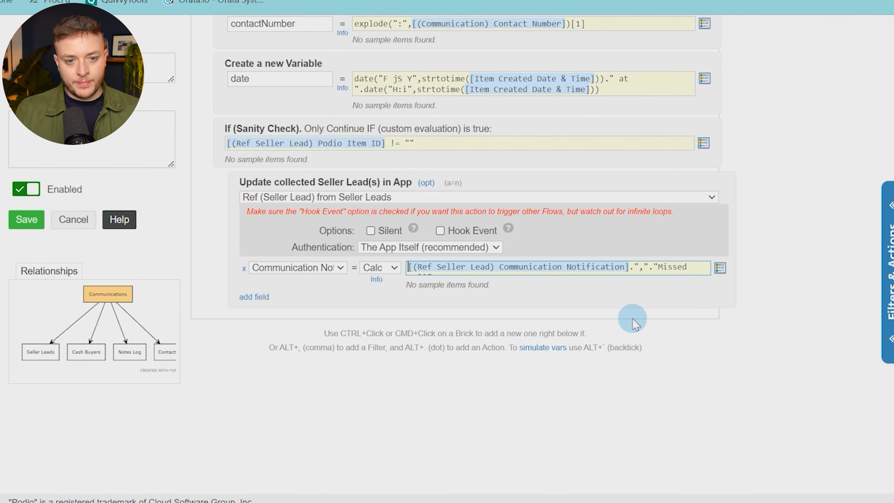
key(Down)
key(Down)
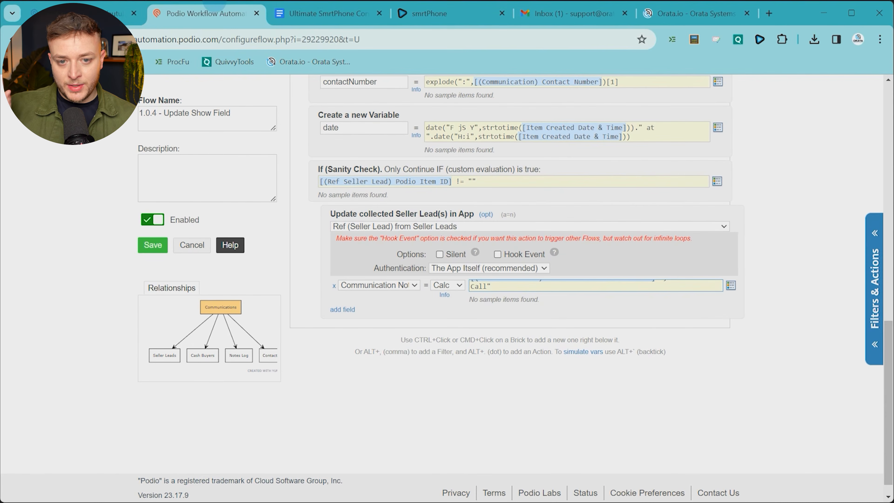
- Mark the sample seller lead's Communication Notification as SMS Reply and Missed Call in Podio
click(97, 4)
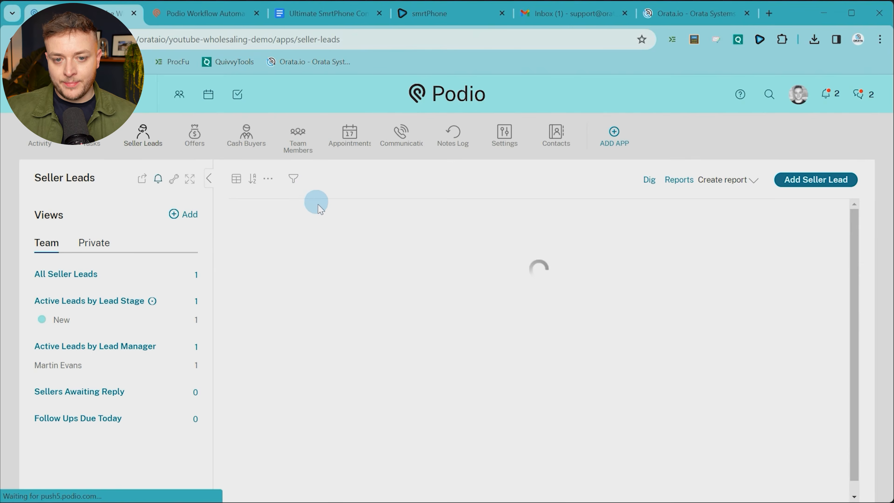
click(347, 241)
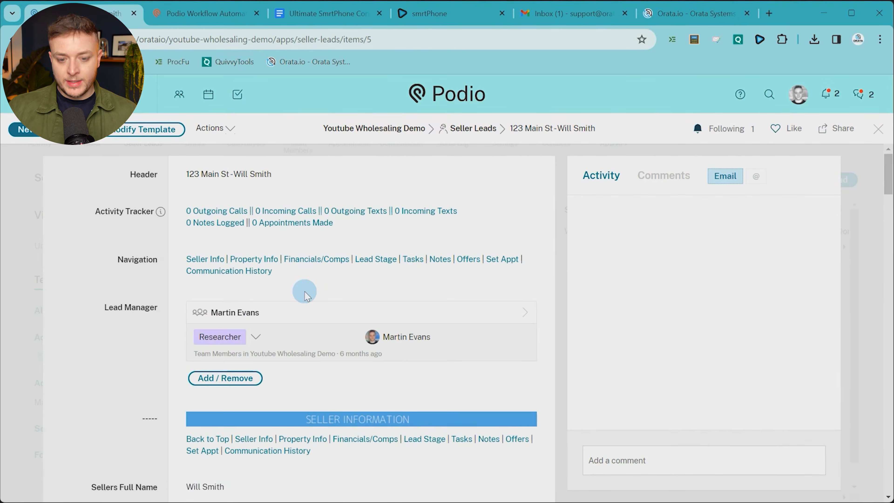
click(293, 272)
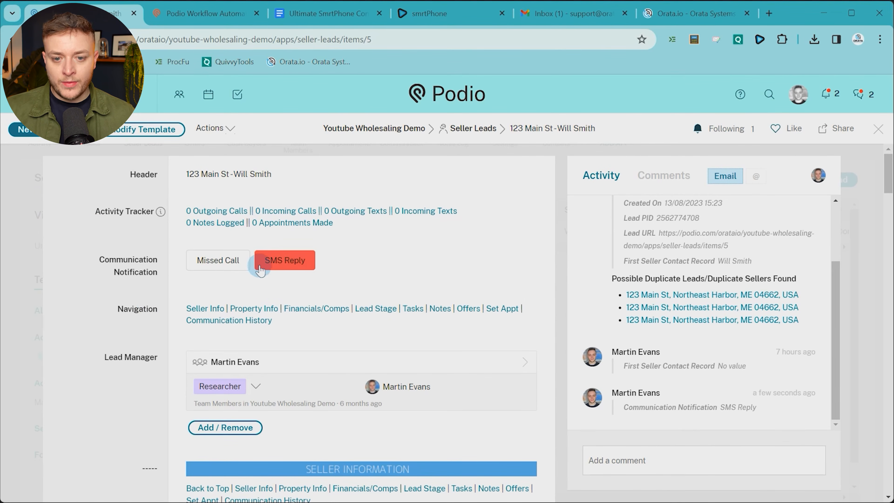
click(210, 267)
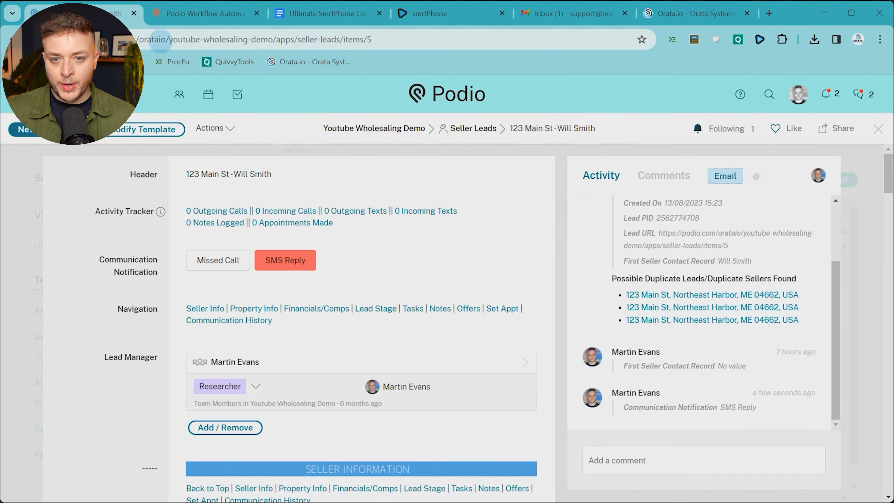
click(184, 21)
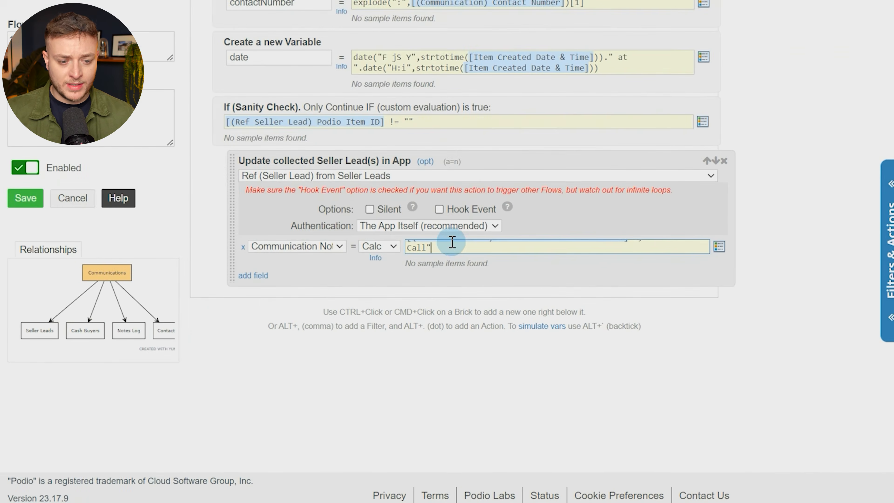
- Make the seller lead update run silently
click(493, 281)
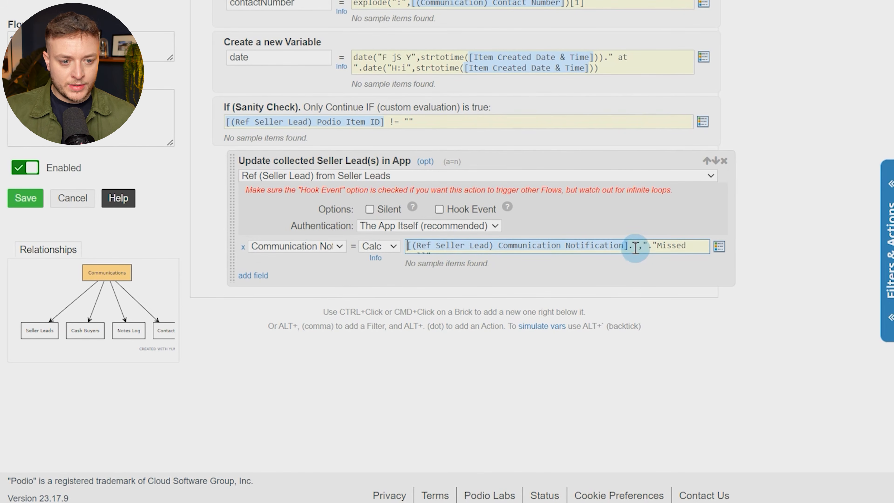
drag(571, 245, 588, 246)
drag(650, 247, 662, 246)
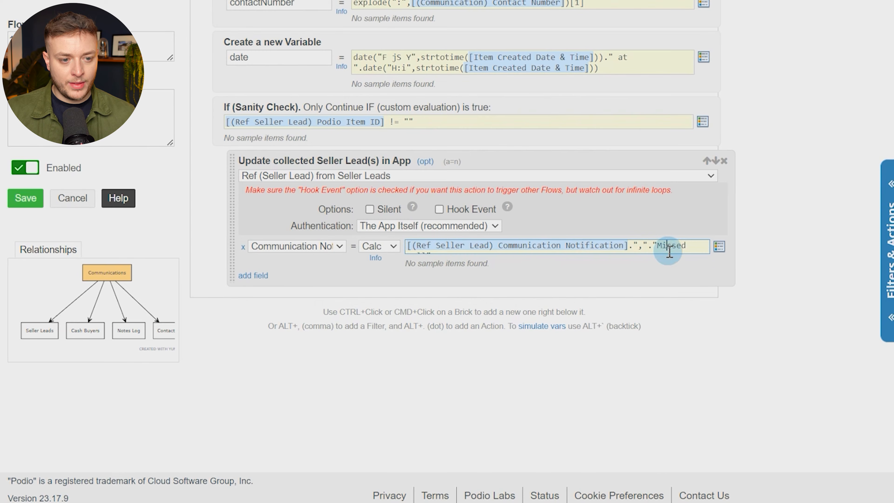
click(370, 209)
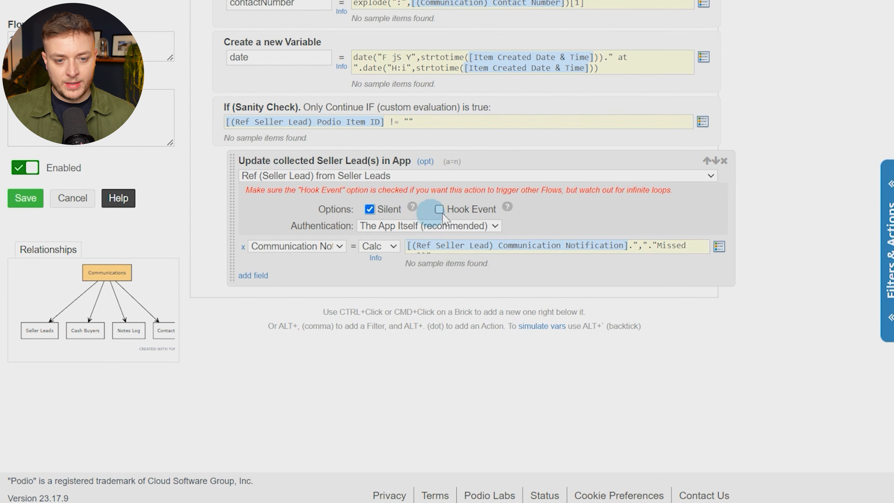
- Add an Add Comment action targeting the collected Seller Leads
ctrl+click(601, 213)
text(upda)
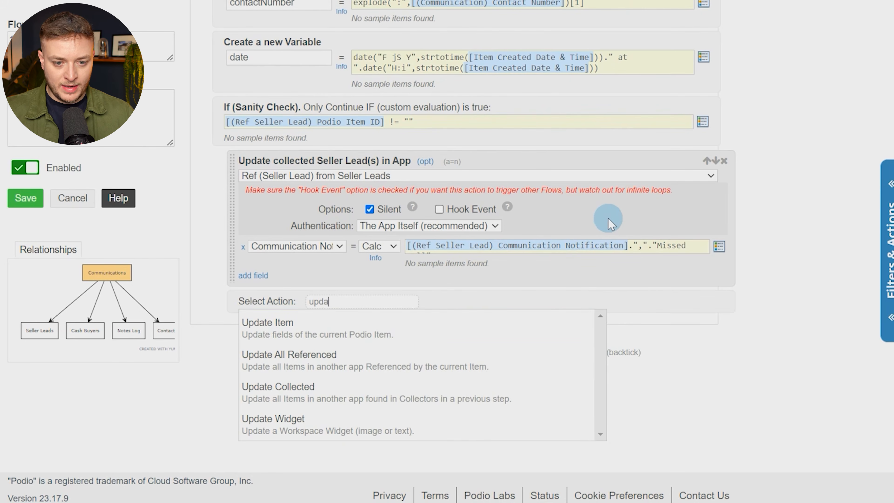
key(BackSpace)
key(BackSpace)
key(BackSpace)
key(BackSpace)
text(c)
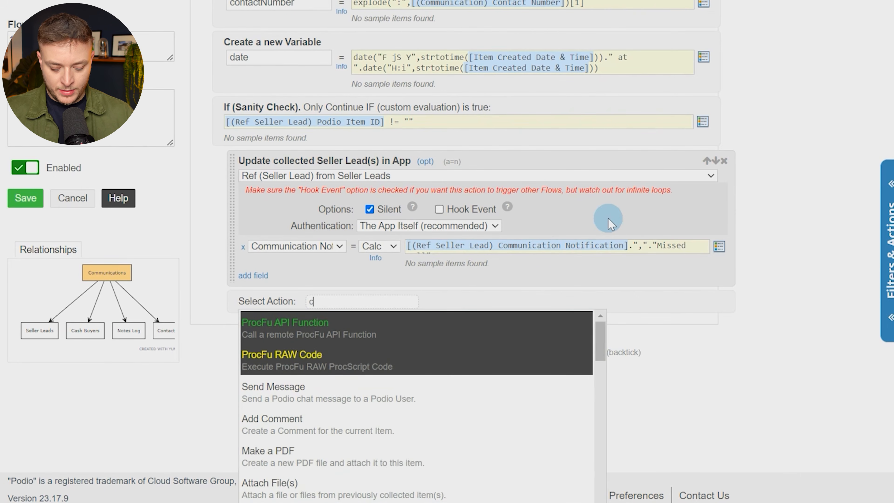
text(omm)
click(457, 329)
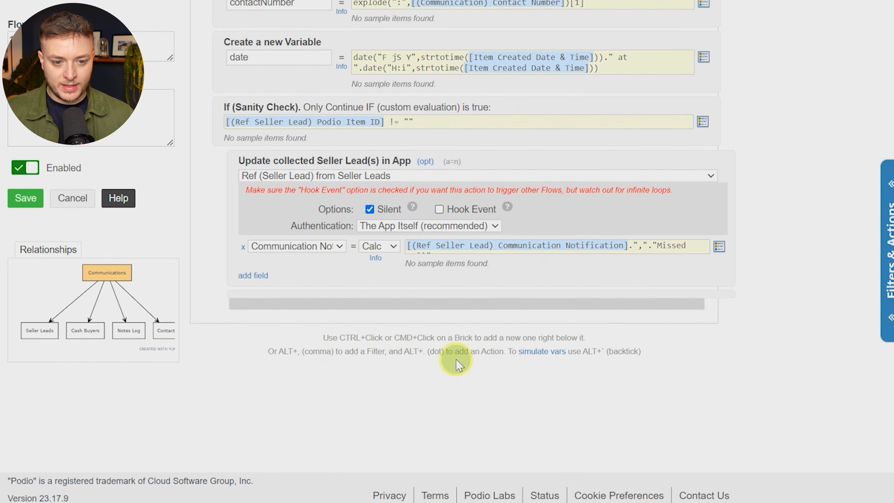
click(454, 316)
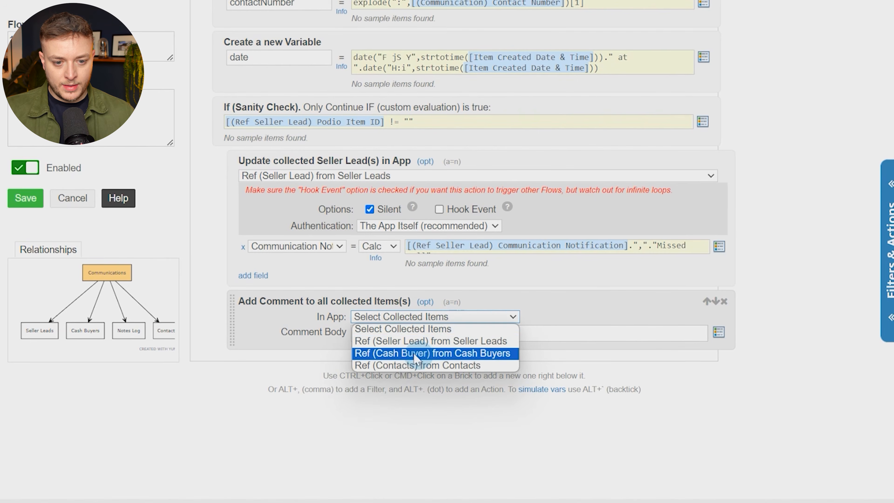
click(449, 341)
- Write the comment with the date variable, then a line "From" plus contactNumber
click(445, 338)
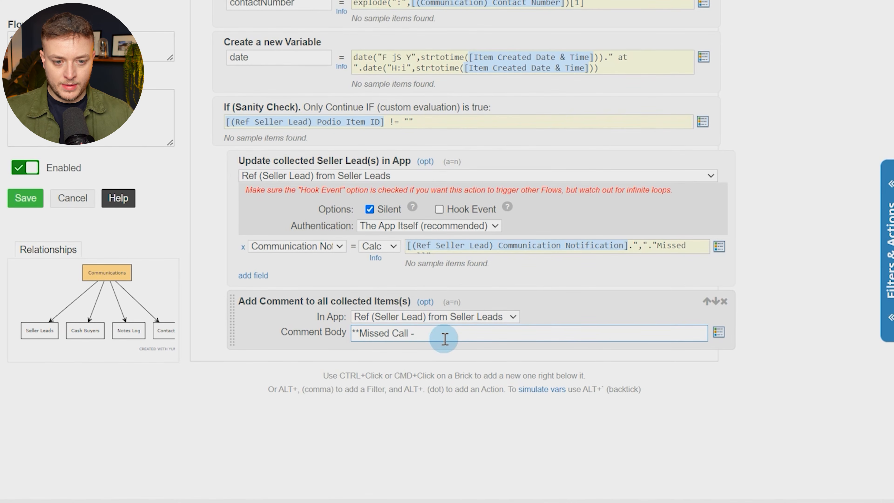
text(@)
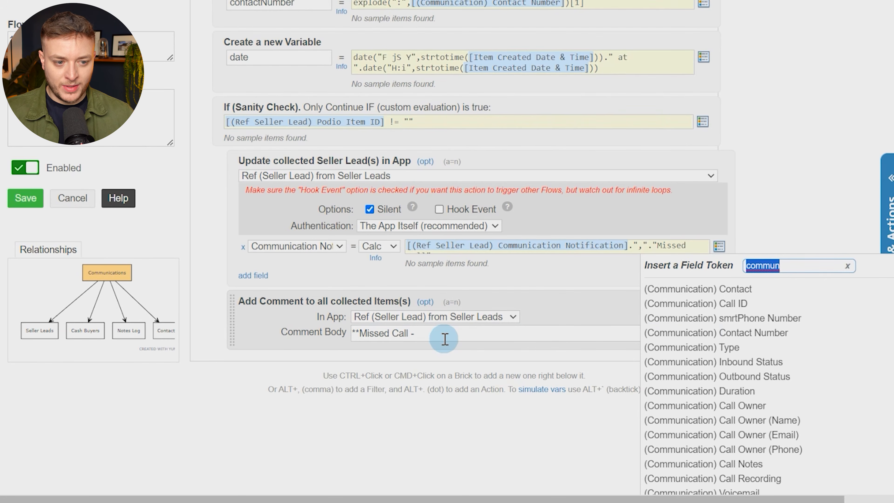
text(var)
key(Return)
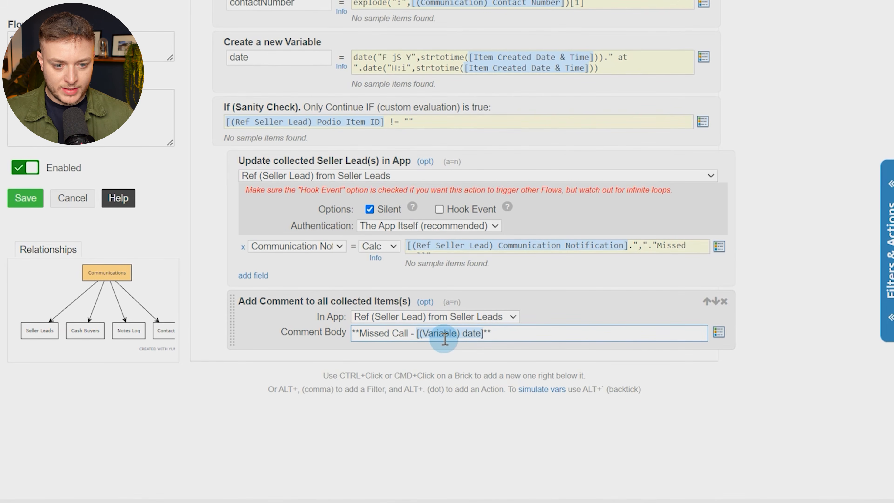
key(Return)
text(From @)
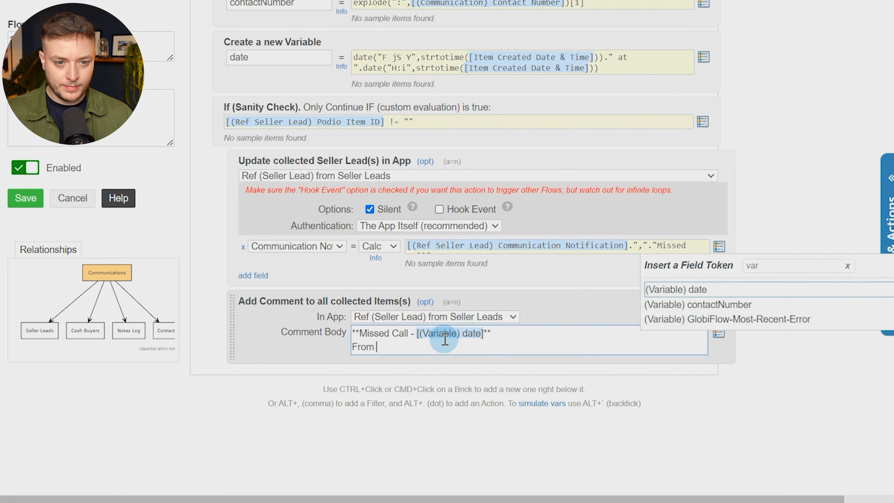
key(Down)
key(Down)
key(Return)
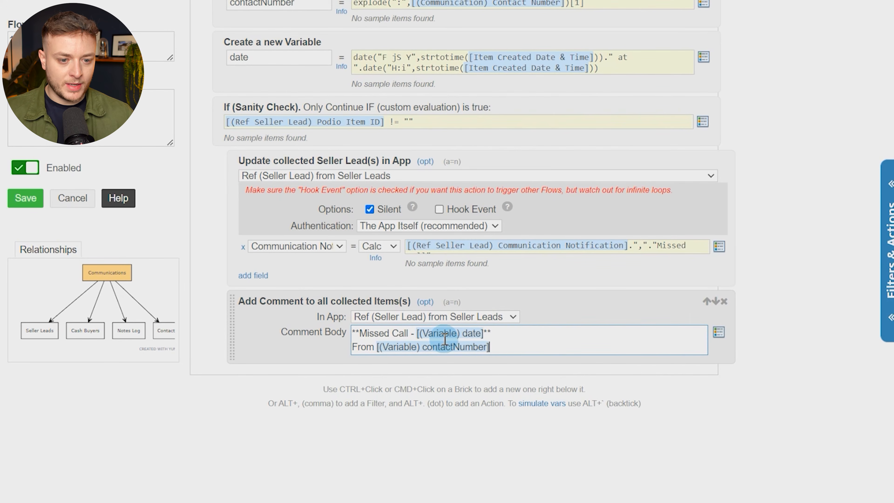
click(419, 332)
drag(419, 333, 481, 332)
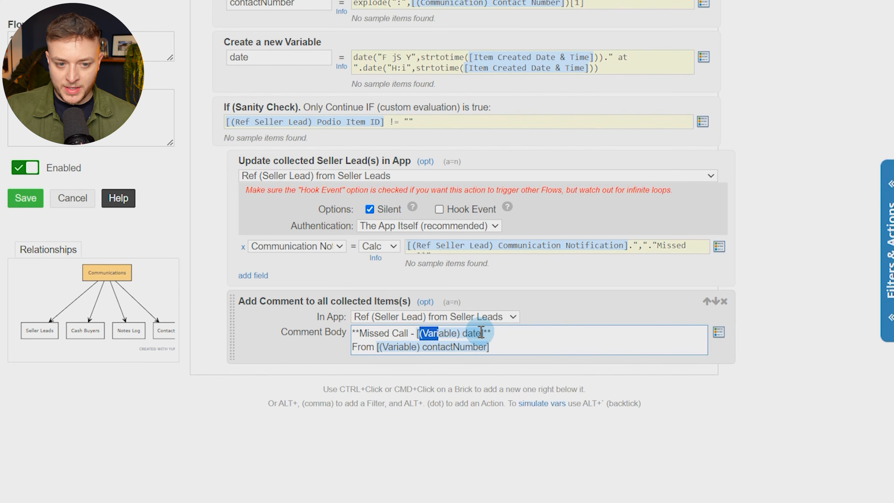
drag(378, 347, 491, 349)
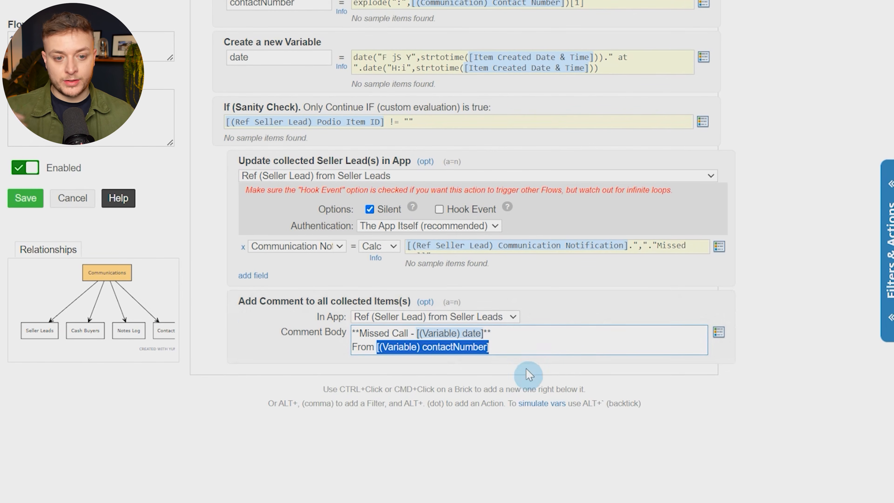
- Add an End If after the comment to close the sanity check
ctrl+click(284, 356)
text(end if)
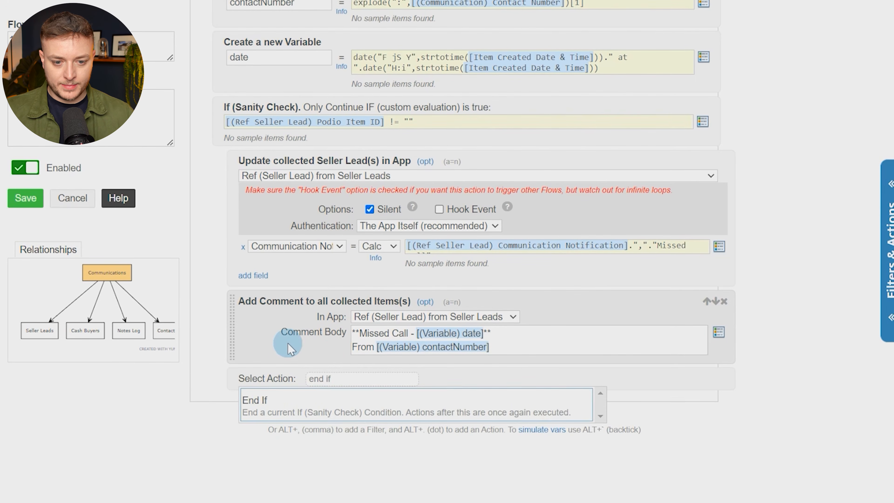
key(Return)
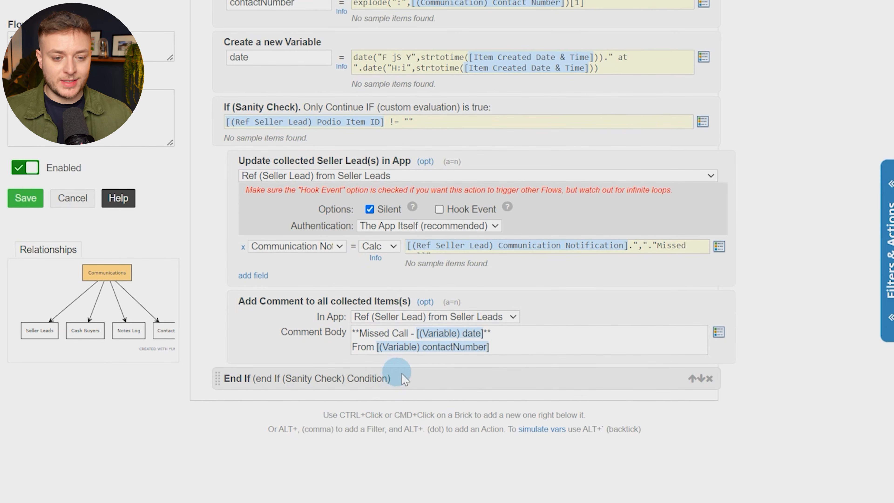
- Add an If condition checking (Ref Cash Buyer) Podio Item ID is not empty
ctrl+click(418, 379)
text(san)
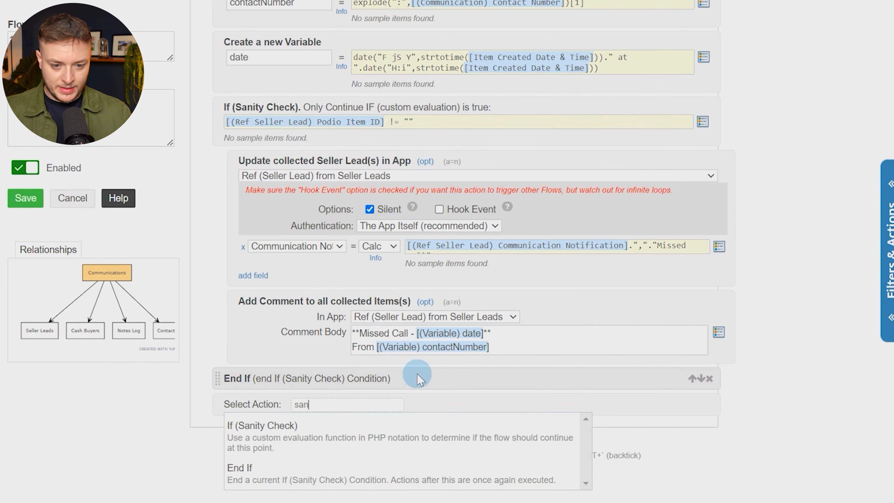
key(Return)
text([)
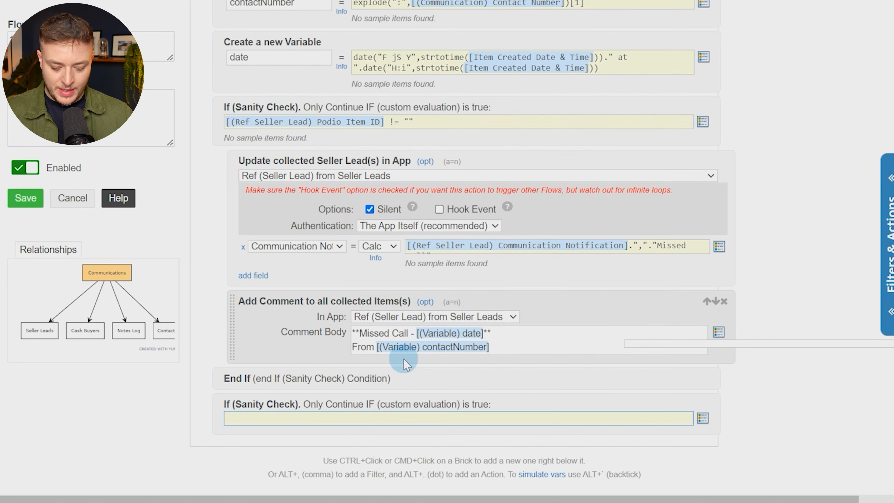
text(podio it)
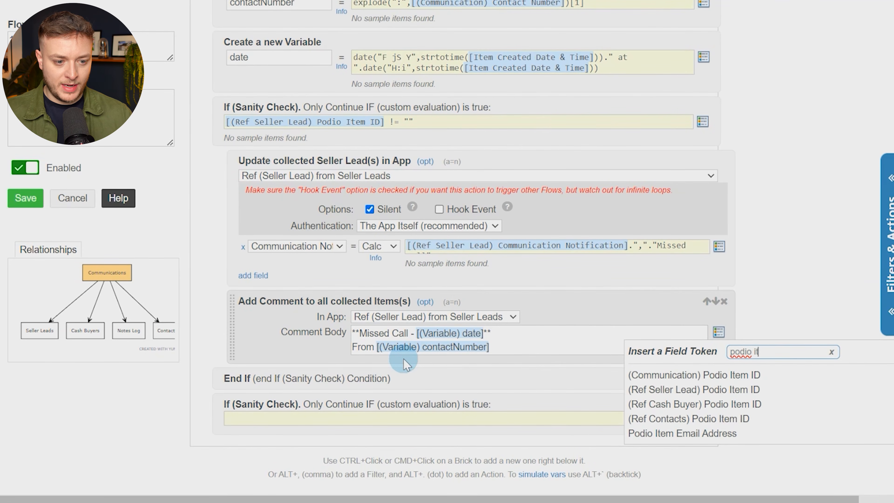
click(814, 405)
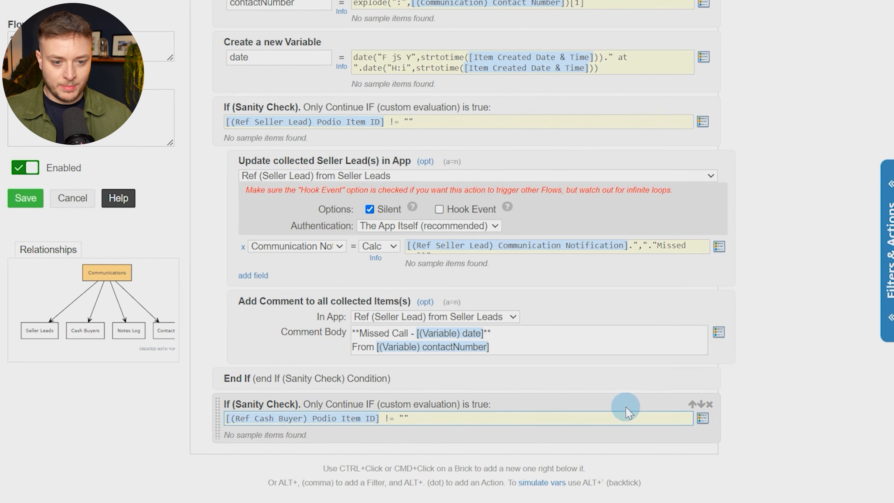
- Add a silent Update Collected step targeting the Cash Buyers
scroll(579, 366, down, 2)
ctrl+click(466, 360)
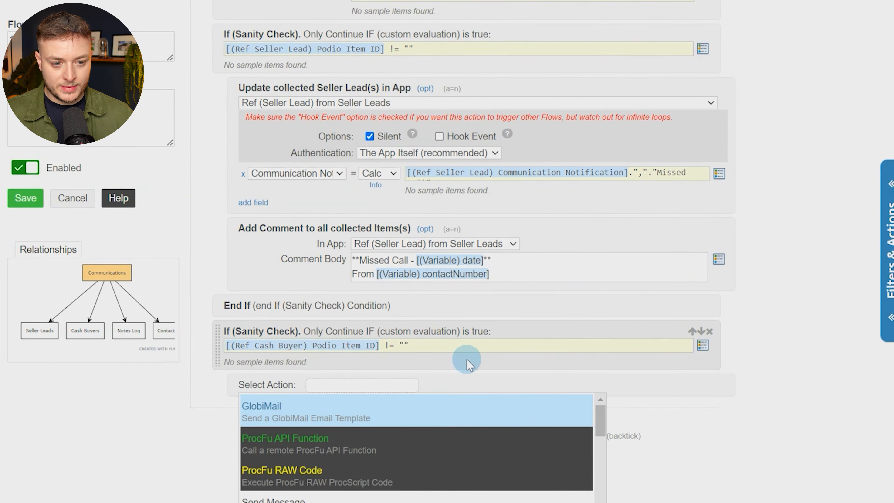
text(upda)
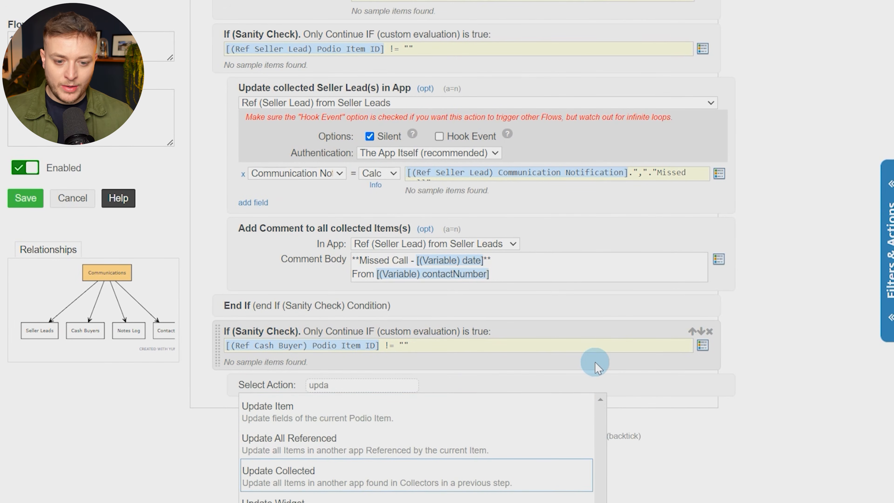
key(Return)
scroll(613, 312, down, 3)
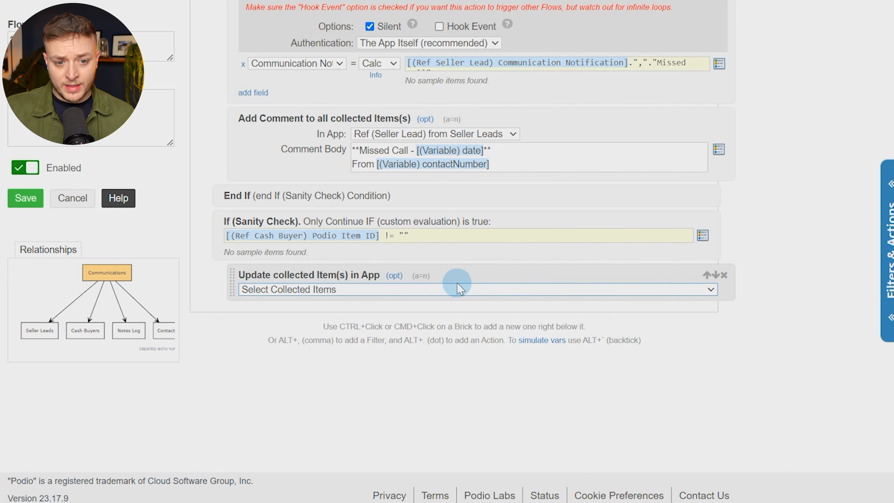
click(460, 289)
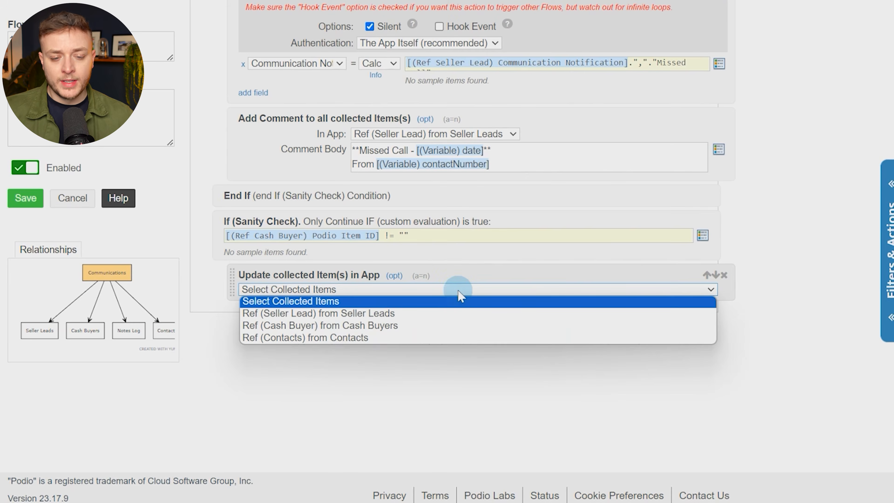
click(422, 330)
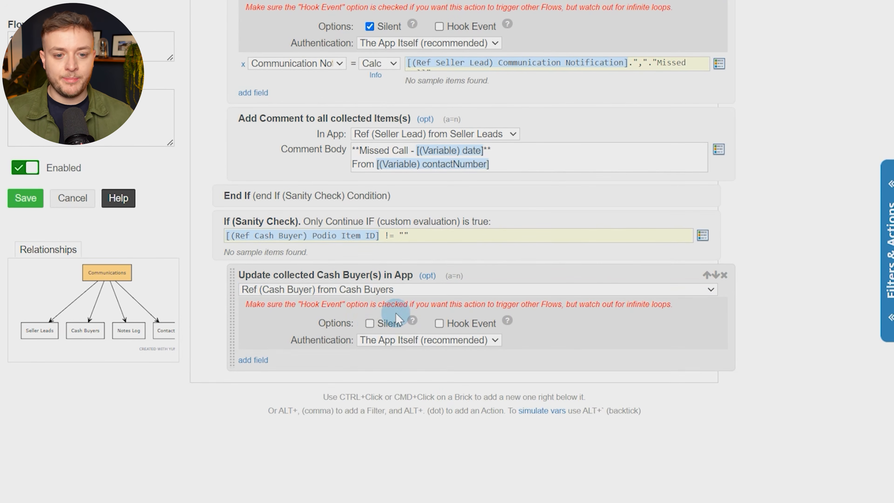
click(369, 324)
click(370, 323)
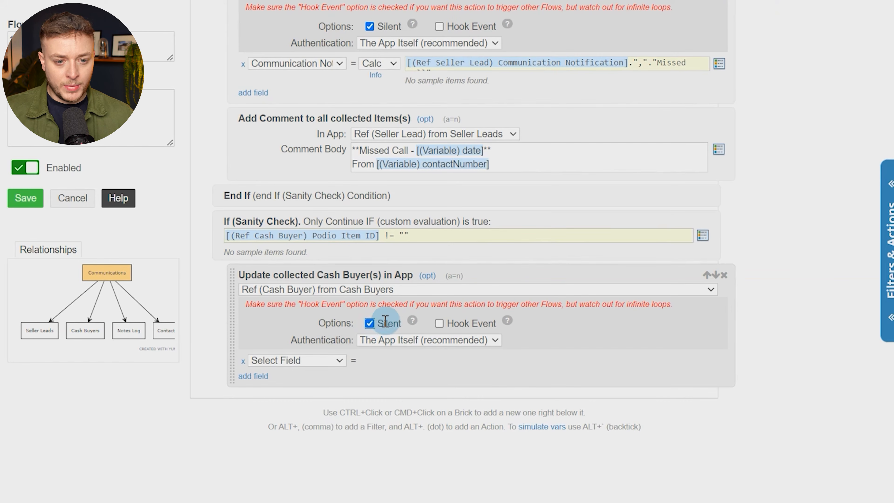
click(370, 323)
click(369, 323)
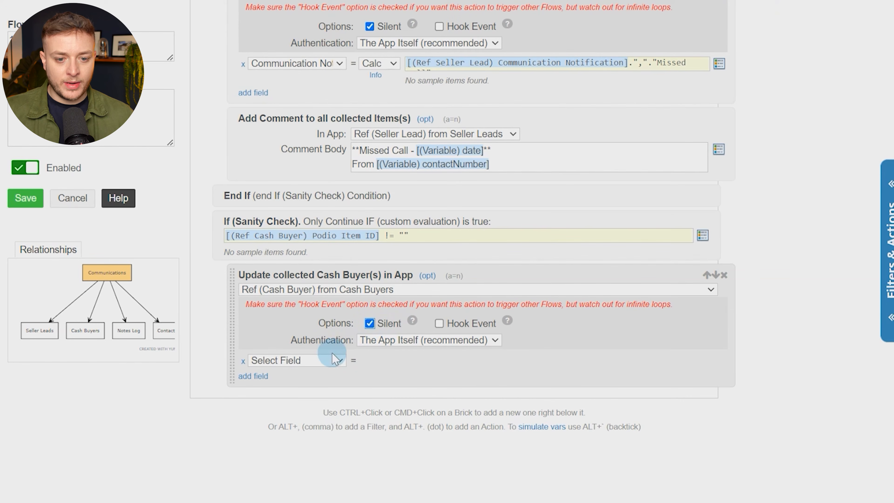
- Set the Communication Notification field to a calculation using the Cash Buyer Communication Notification token
click(332, 363)
click(301, 387)
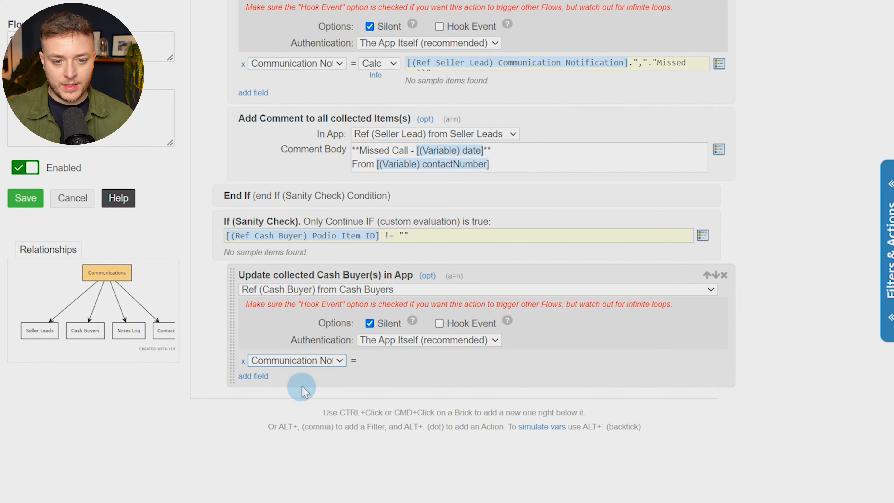
scroll(416, 264, down, 2)
click(373, 274)
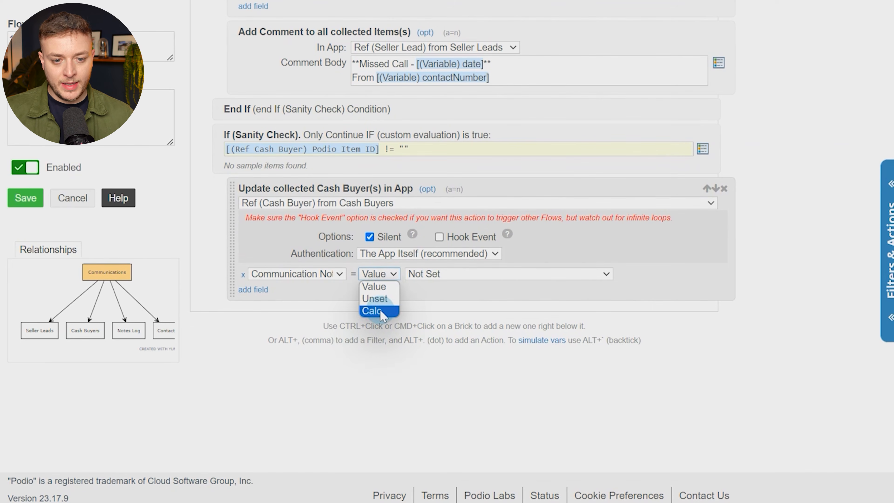
click(372, 311)
click(478, 275)
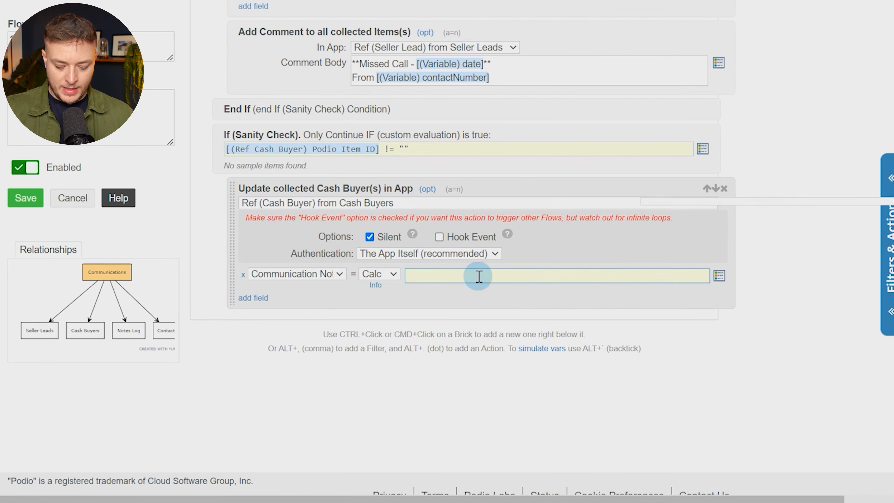
text(communication not)
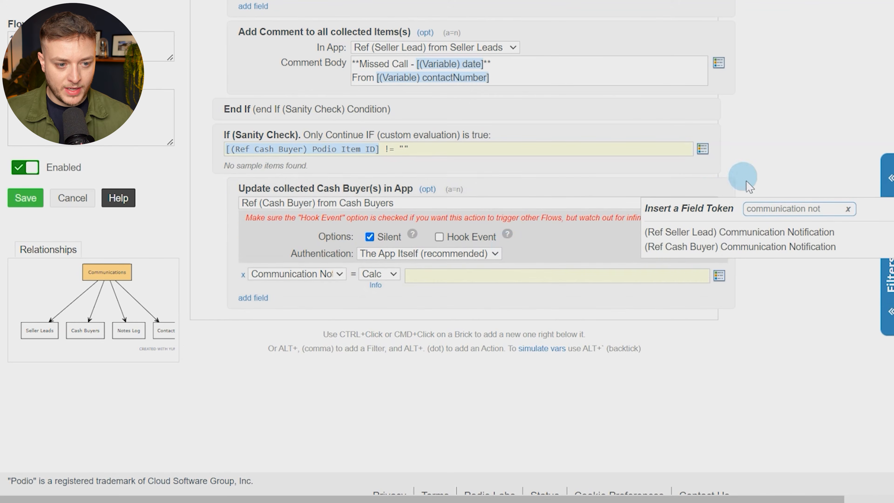
click(692, 247)
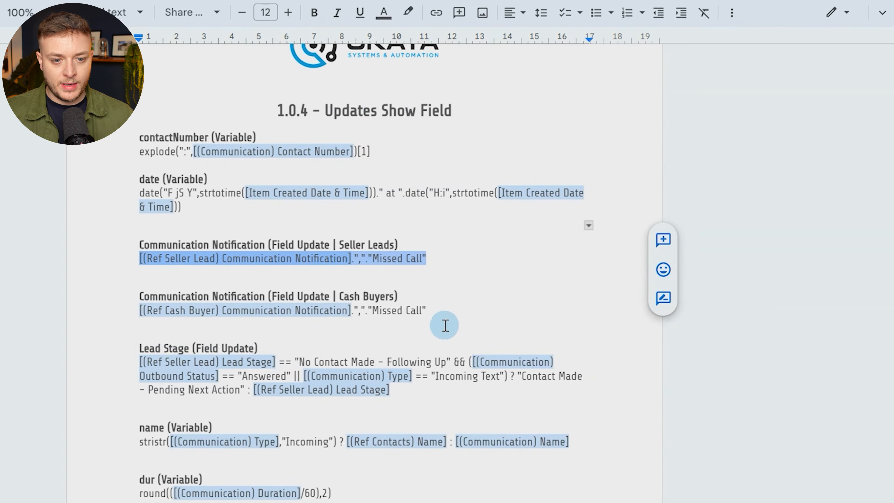
- Replace the formula with the Cash Buyers formula that appends 'Missed Call', copied from the notes
click(141, 310)
drag(177, 310, 428, 311)
click(532, 282)
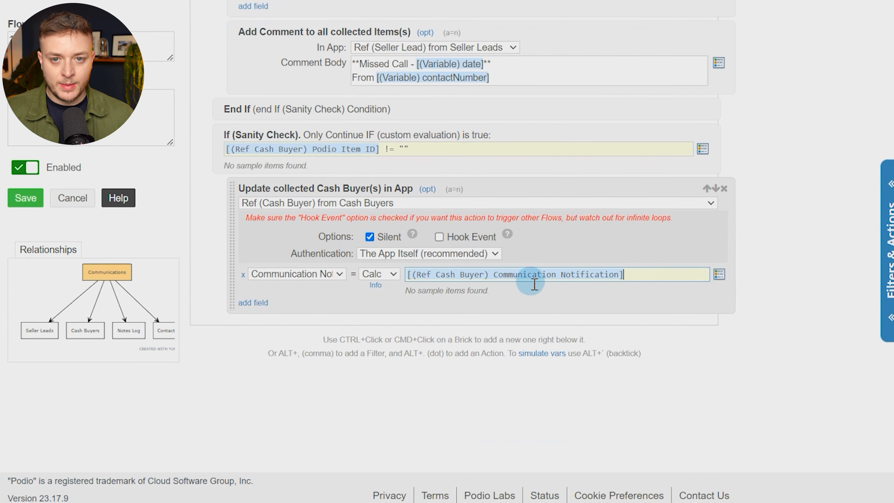
key(ctrl+a)
key(ctrl+v)
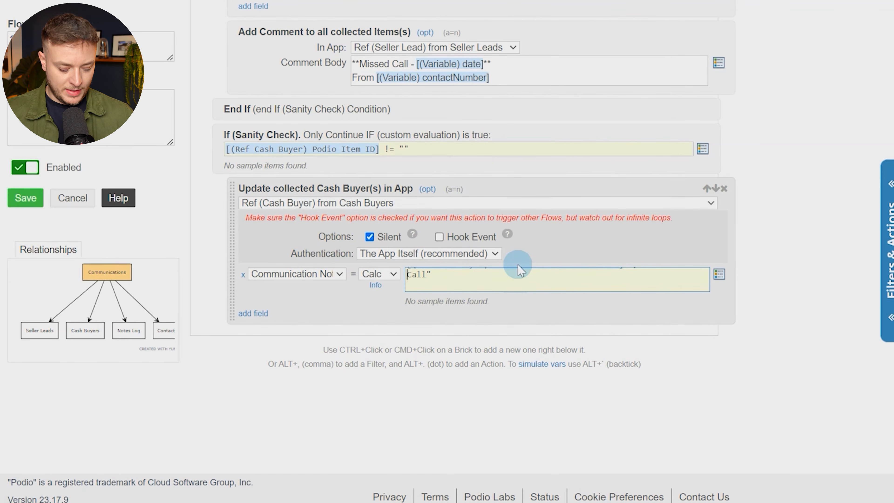
key(Up)
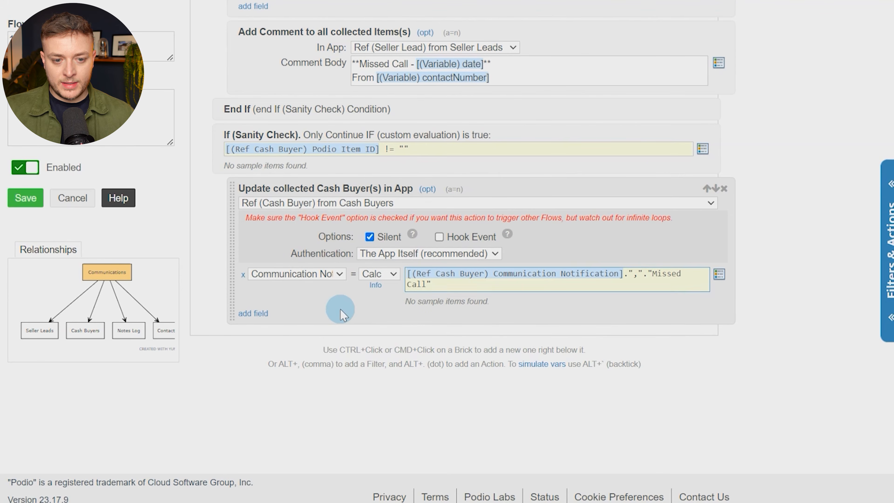
- Add a Comment on Collected step posting the existing missed-call comment on the Cash Buyers
key(alt+period)
text(comm)
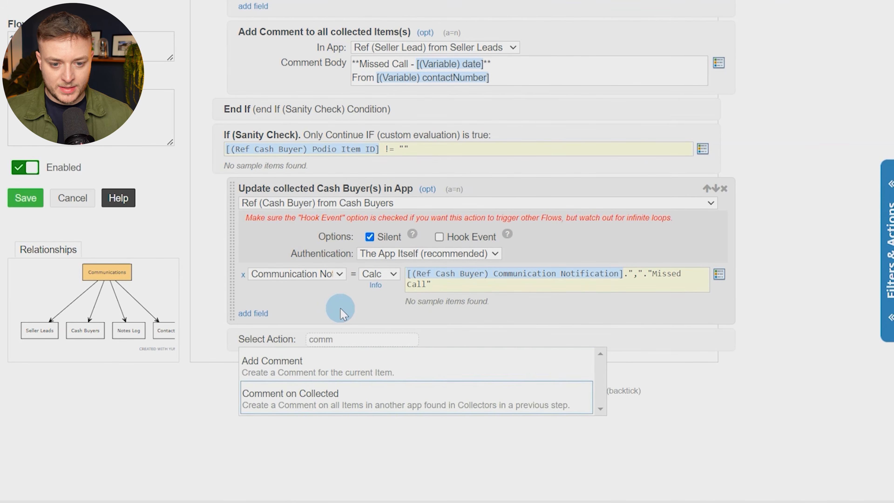
key(Return)
click(504, 75)
key(ctrl+a)
key(ctrl+c)
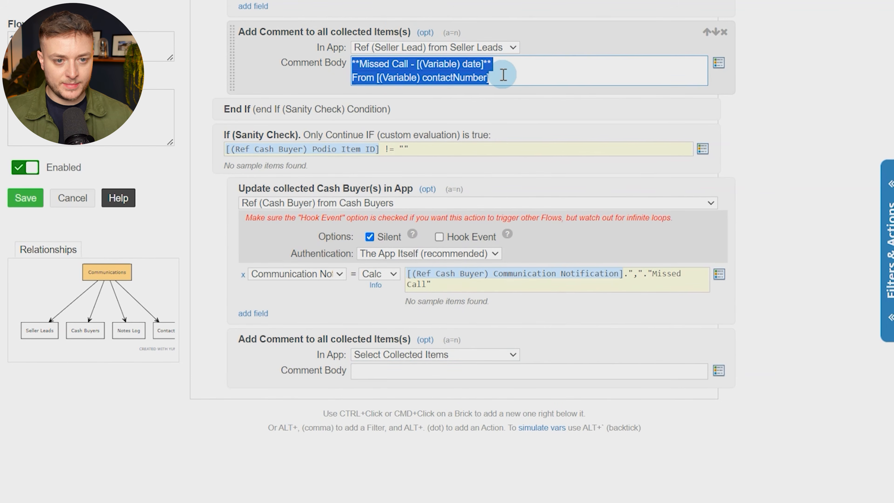
click(391, 372)
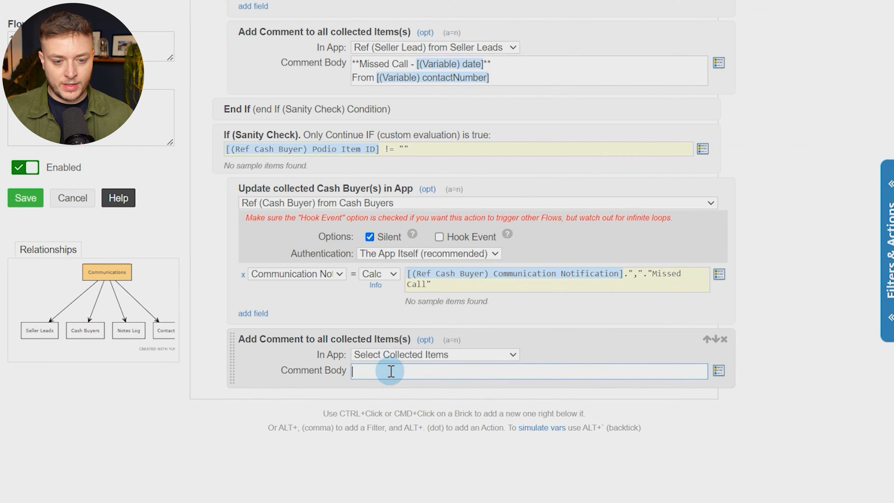
key(ctrl+v)
click(391, 355)
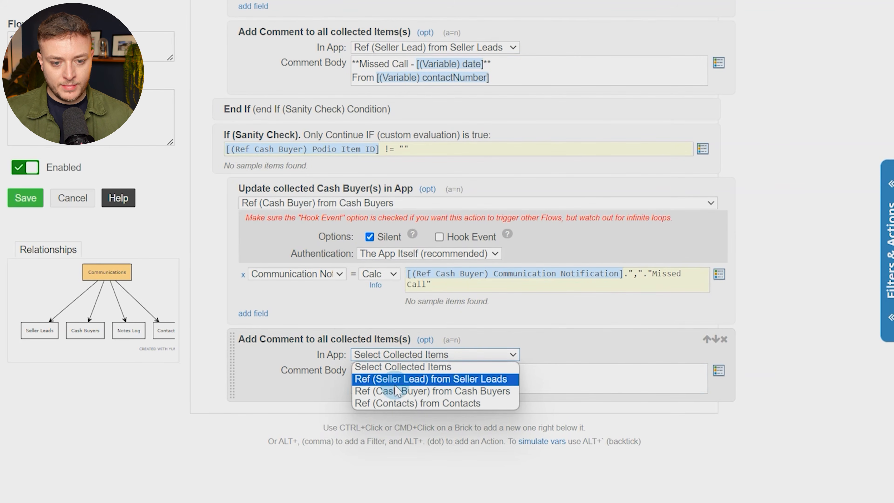
click(405, 391)
click(309, 367)
- Close the Cash Buyer and outer conditions with two End If bricks
ctrl+click(439, 338)
text(end if)
key(Return)
ctrl+click(556, 416)
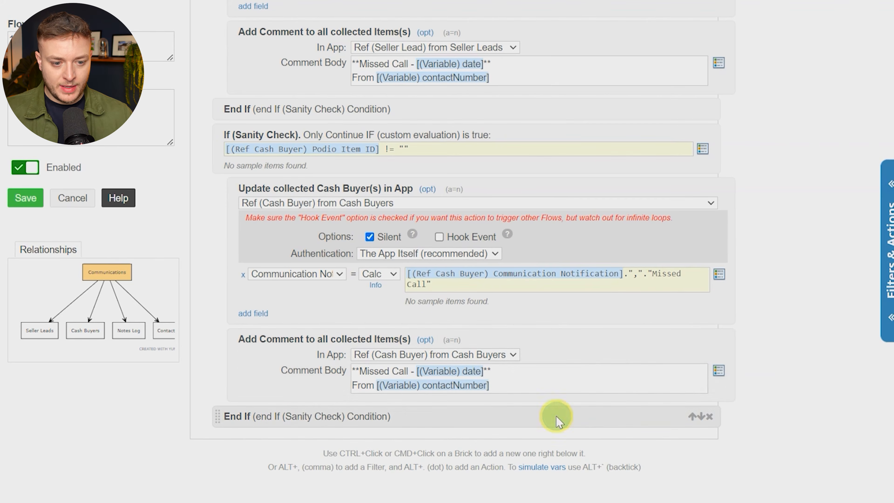
text(end if)
key(Return)
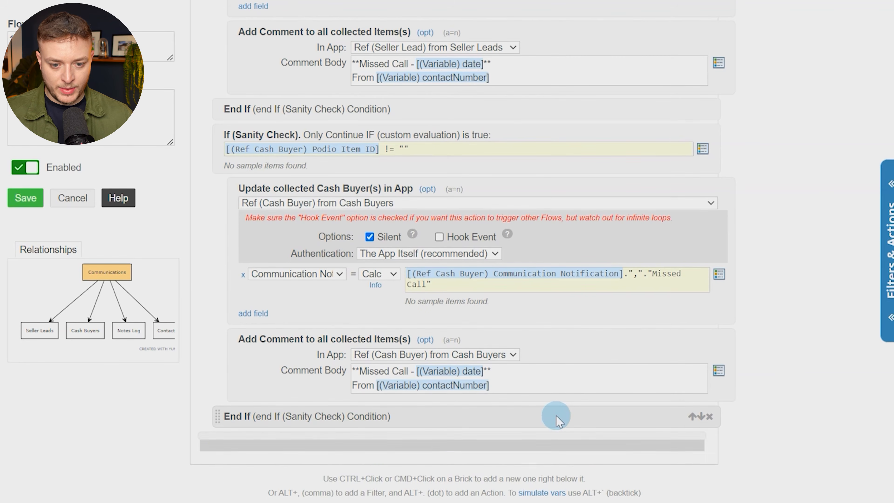
scroll(284, 403, up, 8)
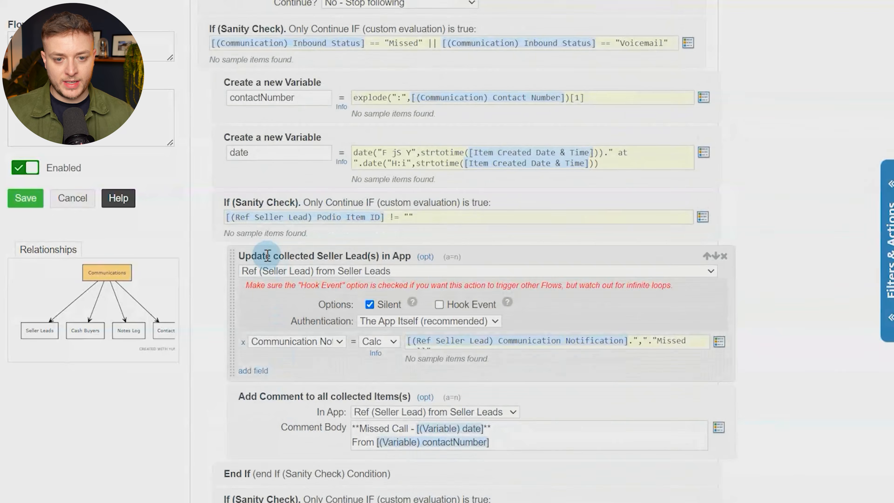
scroll(275, 299, down, 10)
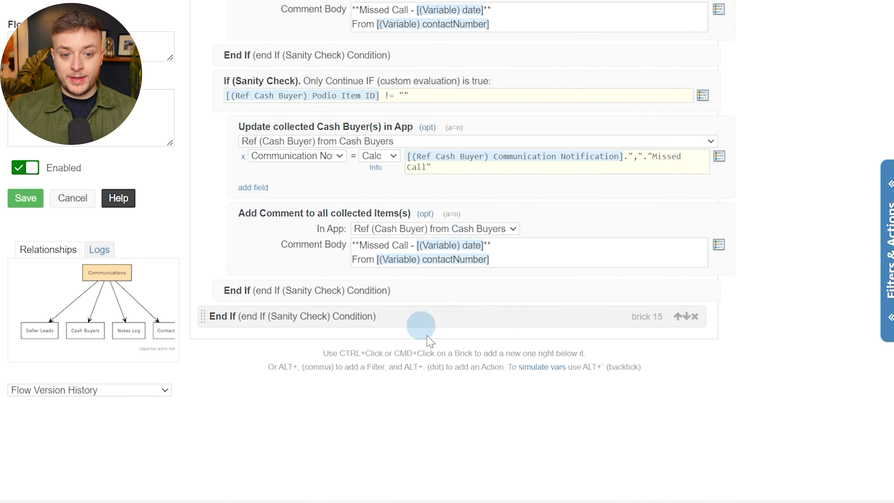
- Add two calculated variables named 'name' and 'show'
ctrl+click(437, 324)
text(calc)
key(Return)
ctrl+click(459, 346)
text(var)
key(Return)
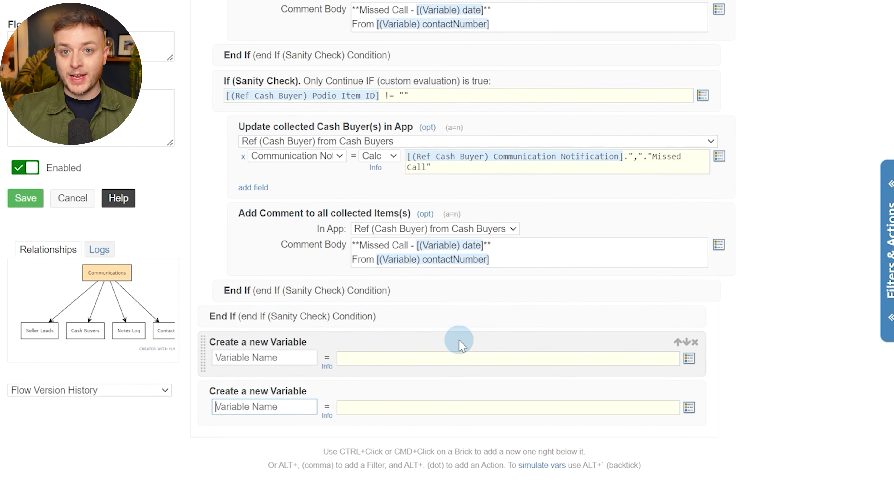
click(252, 359)
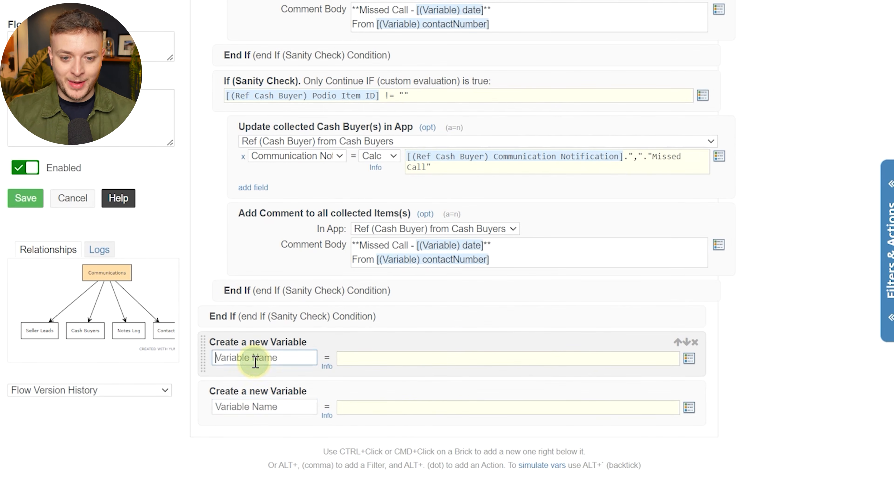
text(name)
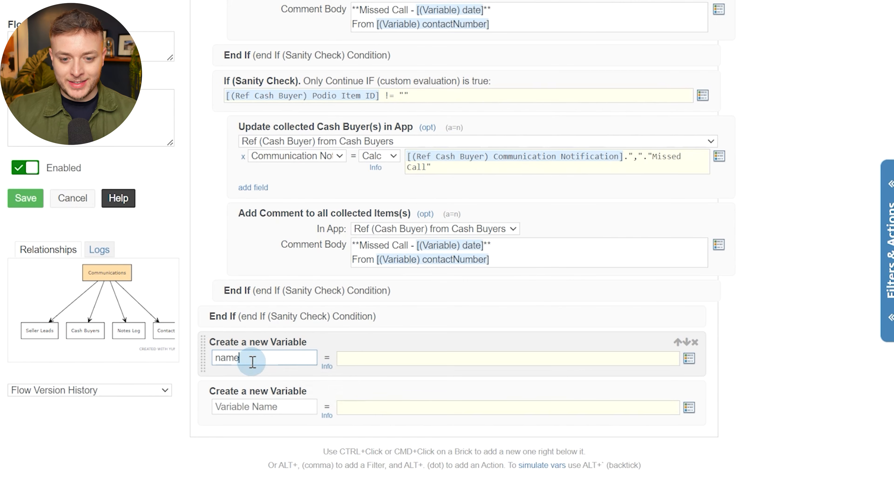
click(257, 406)
text(show)
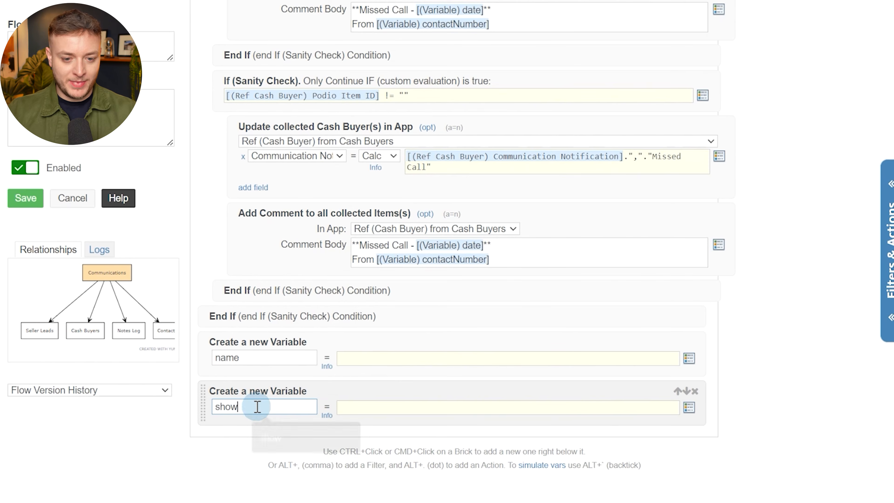
- Paste the name (Variable) formula from the Google Docs calcs document into the name variable
click(379, 358)
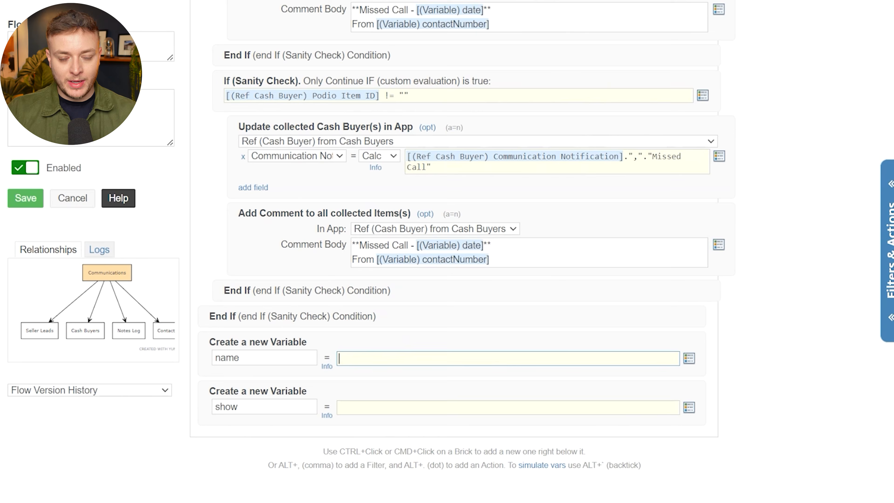
key(ctrl+Tab)
drag(156, 217, 210, 280)
key(ctrl+c)
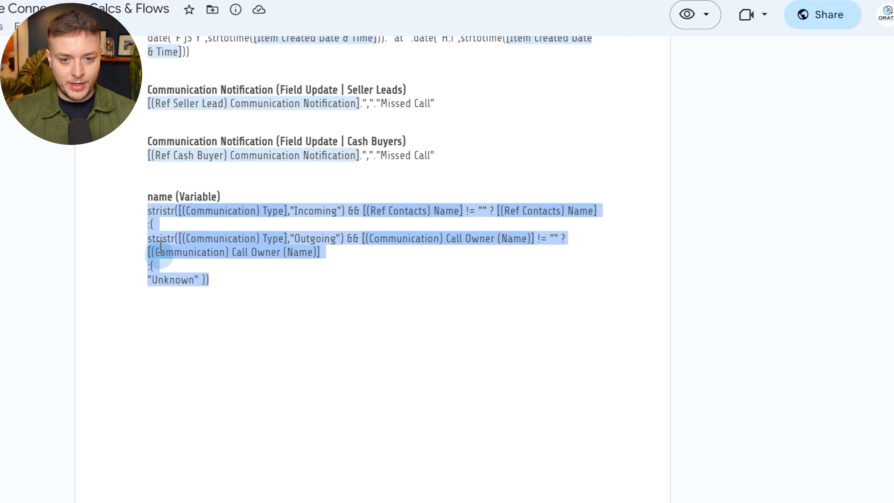
click(163, 174)
scroll(259, 243, up, 5)
scroll(303, 206, down, 2)
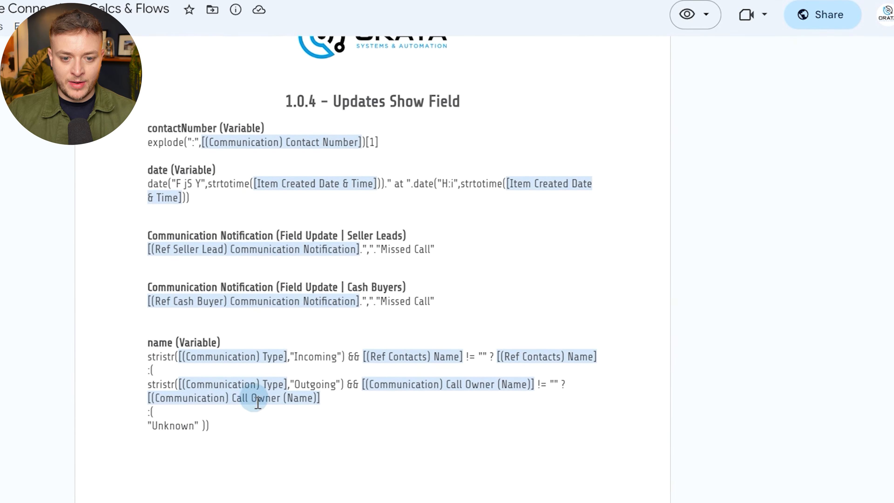
key(ctrl+Tab)
click(339, 363)
key(ctrl+v)
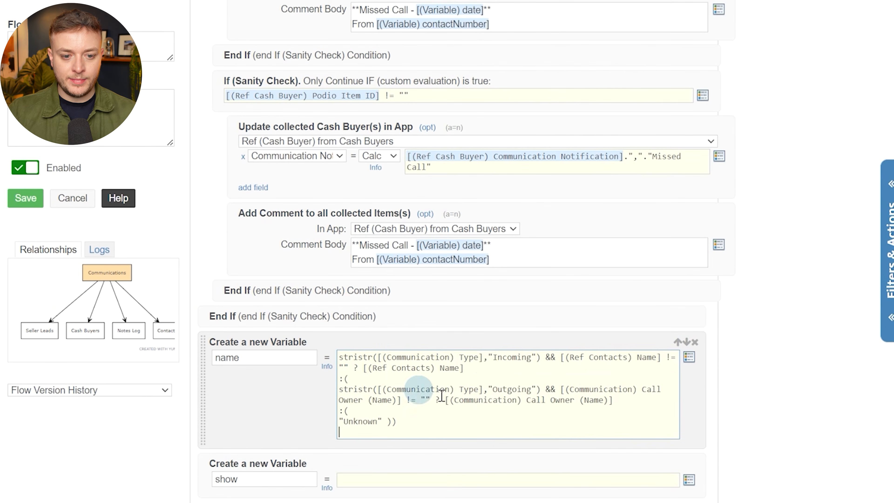
- Delete the first unlinked [(Communication) Type] token and search the token picker for 'type'
drag(483, 359, 394, 349)
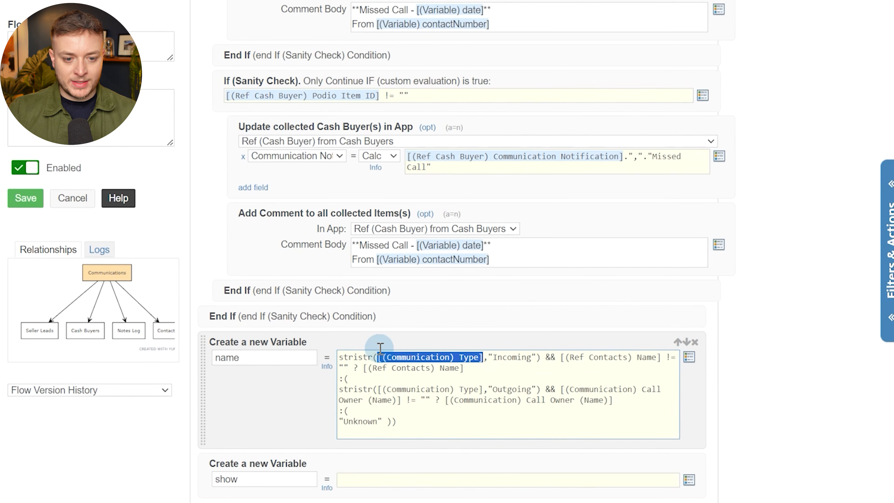
key(BackSpace)
key(ctrl+space)
text(t)
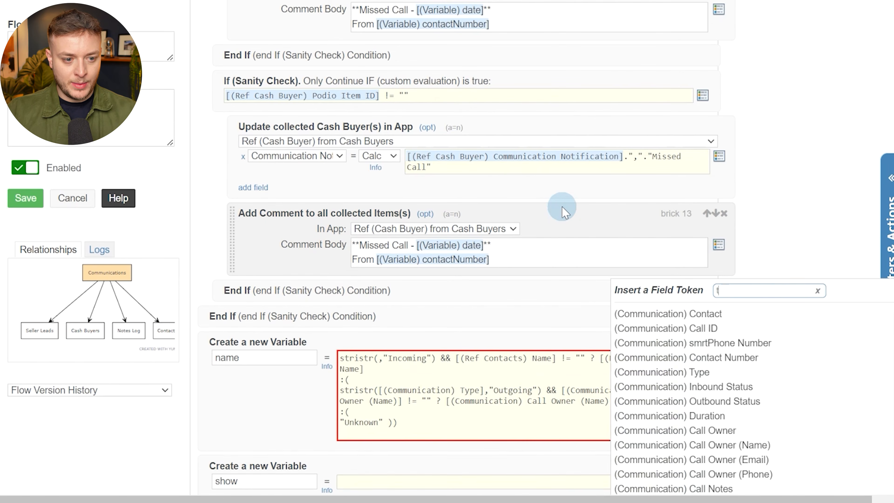
text(ype)
- Re-link the (Communication) Type and (Ref Contacts) Name tokens in the name formula
click(713, 317)
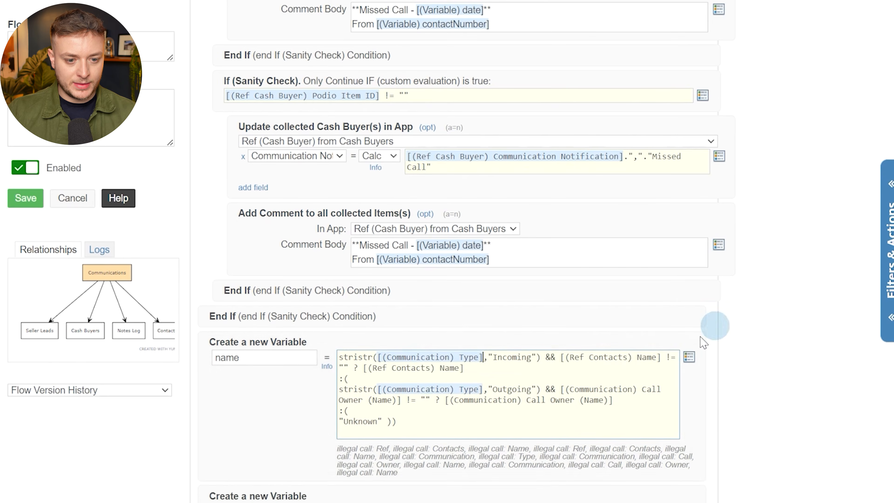
click(511, 358)
drag(561, 357, 638, 355)
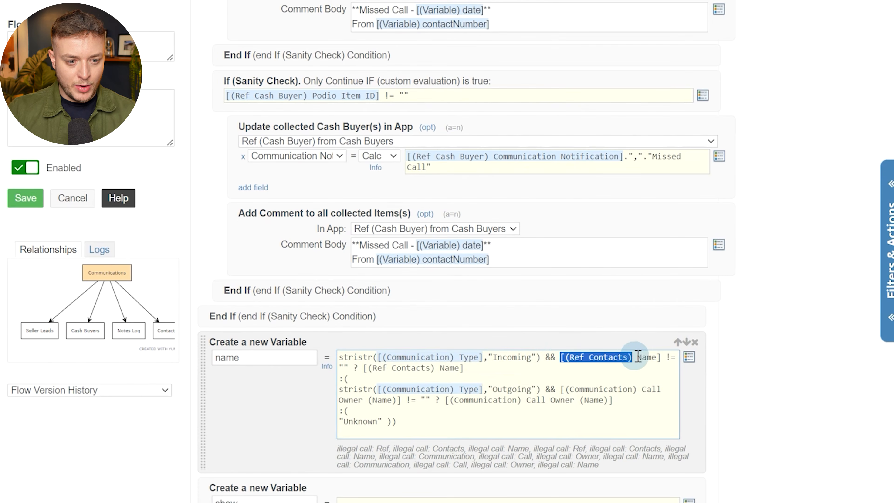
key(BackSpace)
click(689, 357)
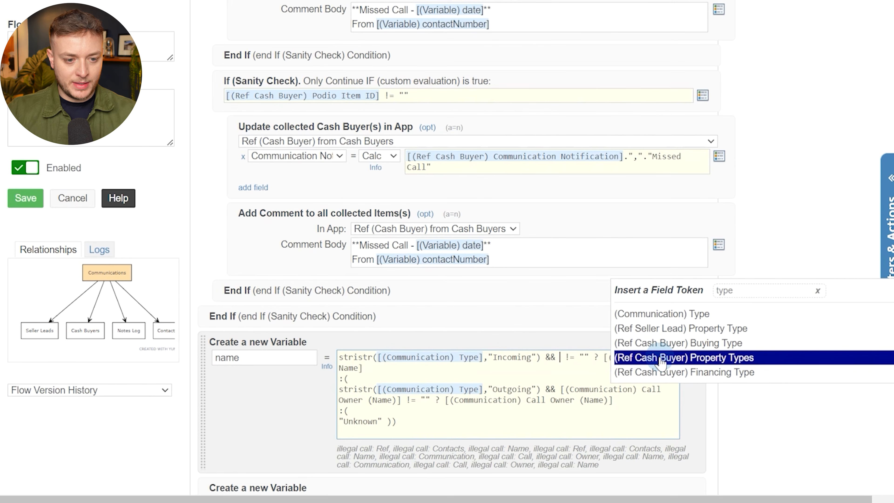
text(name)
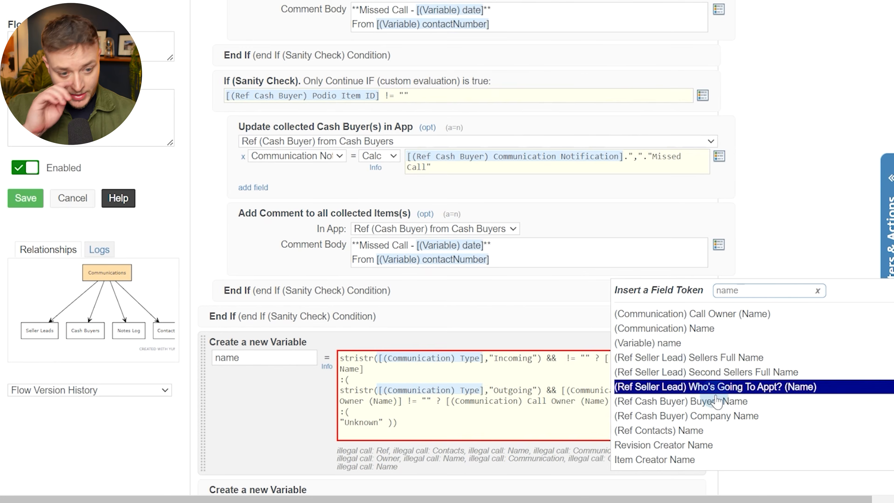
click(662, 431)
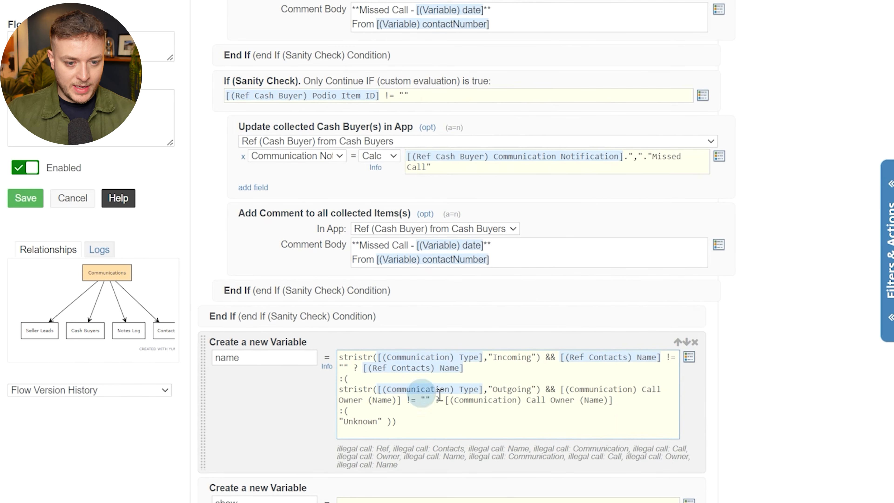
- Re-link the (Communication) Call Owner (Name) token, then move to the empty show variable
drag(562, 389, 399, 399)
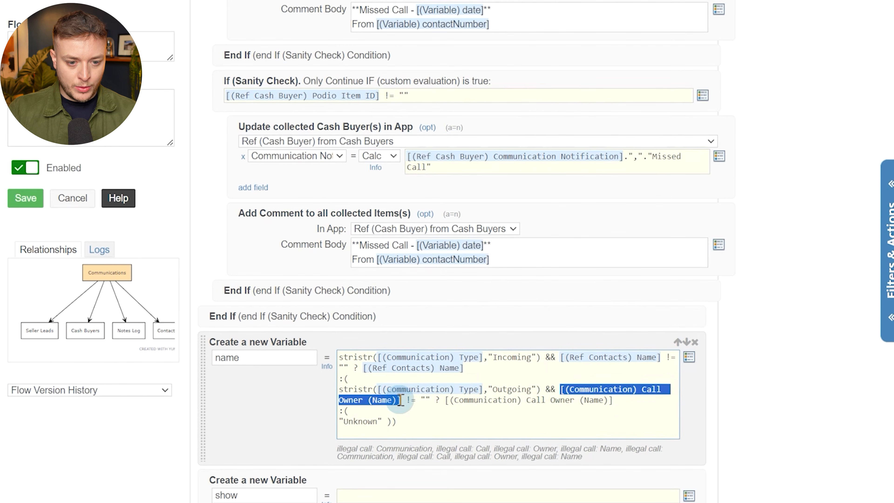
text([)
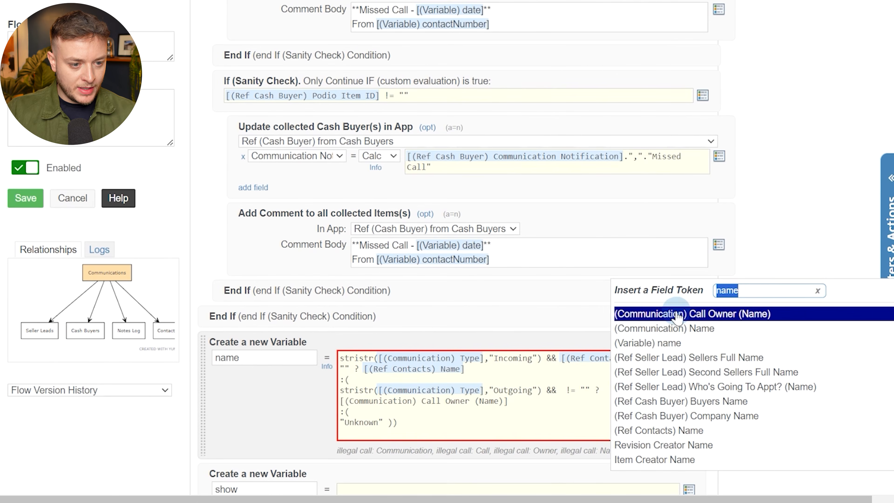
click(738, 314)
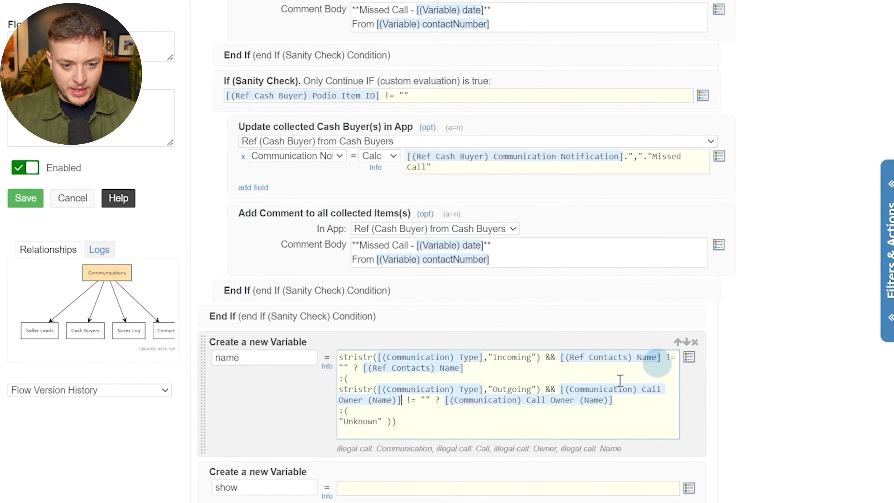
click(539, 414)
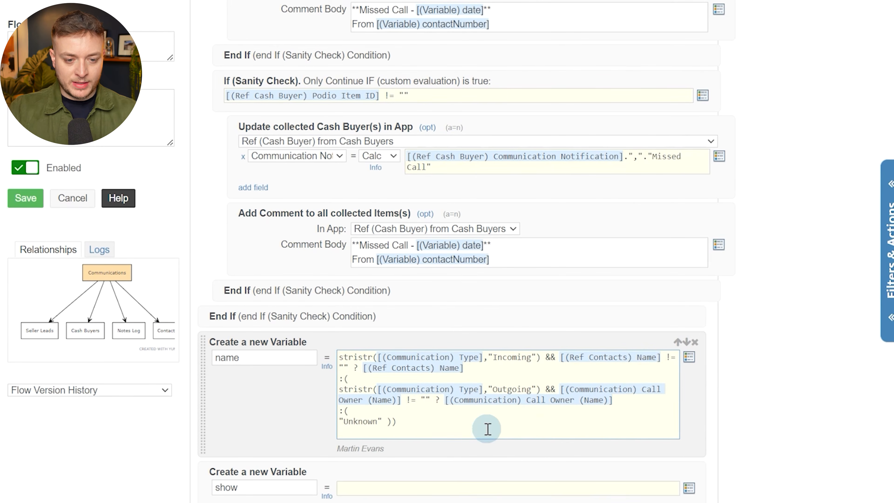
scroll(483, 427, down, 5)
click(381, 285)
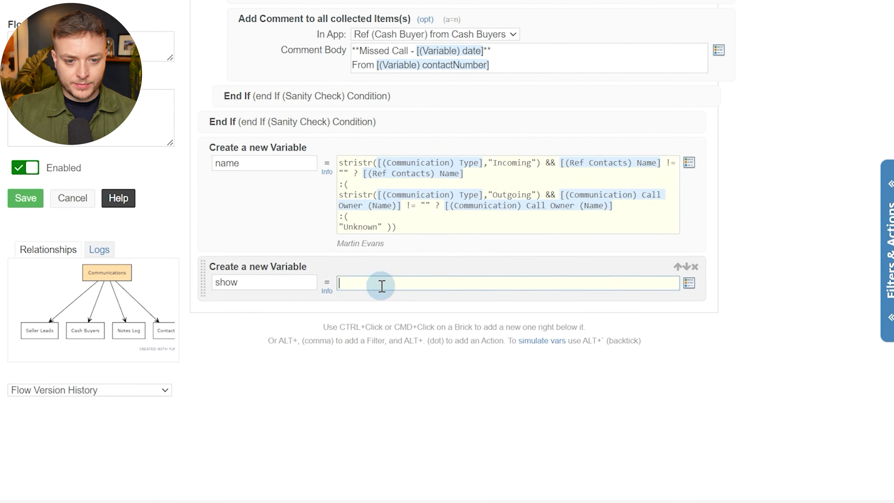
- Select and copy the show (Variable) formula from the calcs document, then return to the show variable
click(327, 1)
scroll(334, 307, down, 5)
scroll(334, 305, down, 13)
scroll(160, 103, up, 2)
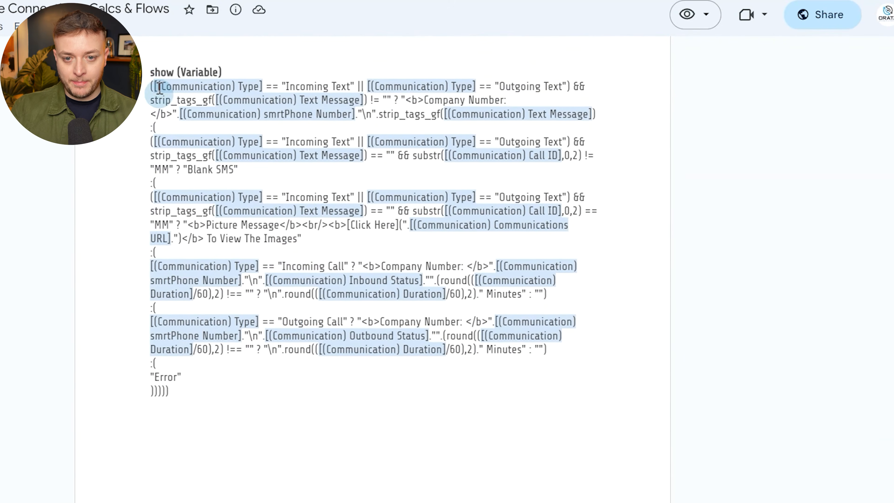
drag(149, 86, 207, 392)
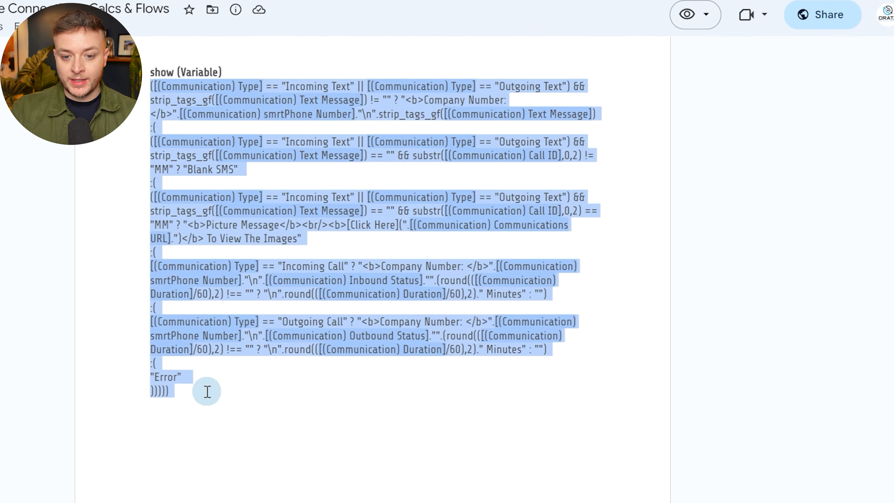
click(242, 182)
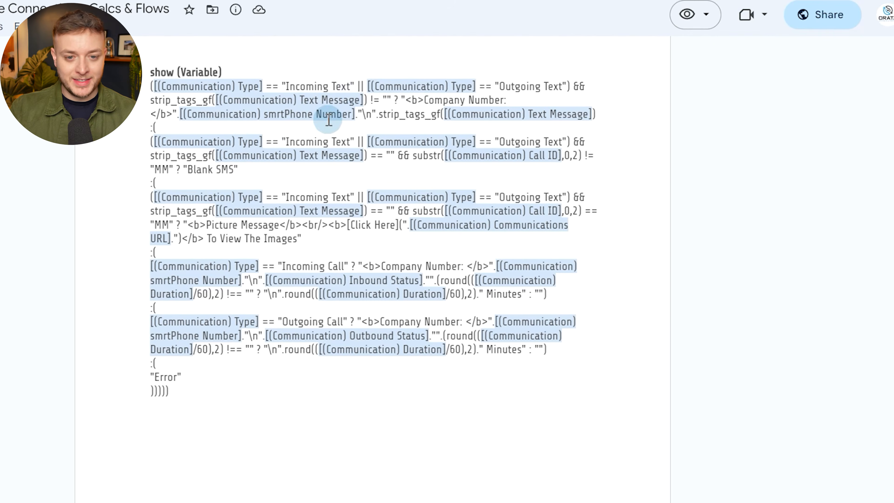
mouse_move(152, 87)
mouse_down()
mouse_move(254, 391)
mouse_move(173, 390)
mouse_move(149, 93)
mouse_up()
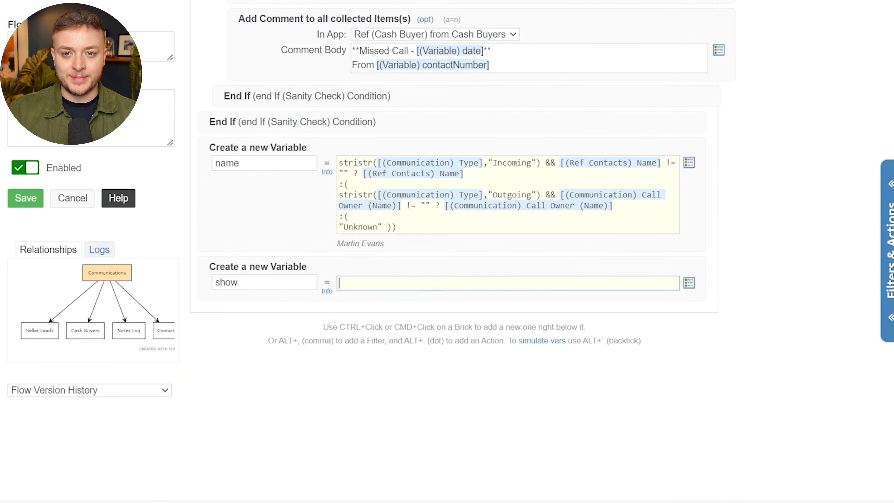
click(440, 293)
- Paste the show formula and re-link its (Communication) Text Message token
key(ctrl+v)
scroll(449, 326, down, 2)
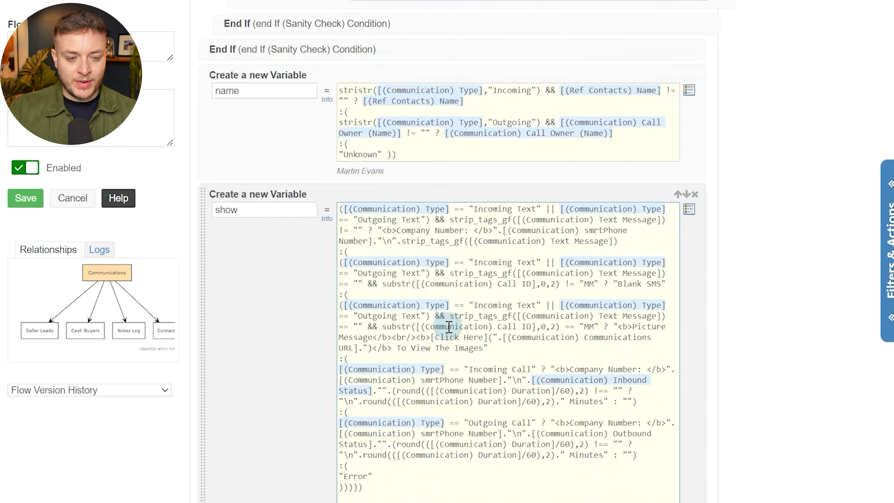
scroll(449, 326, down, 2)
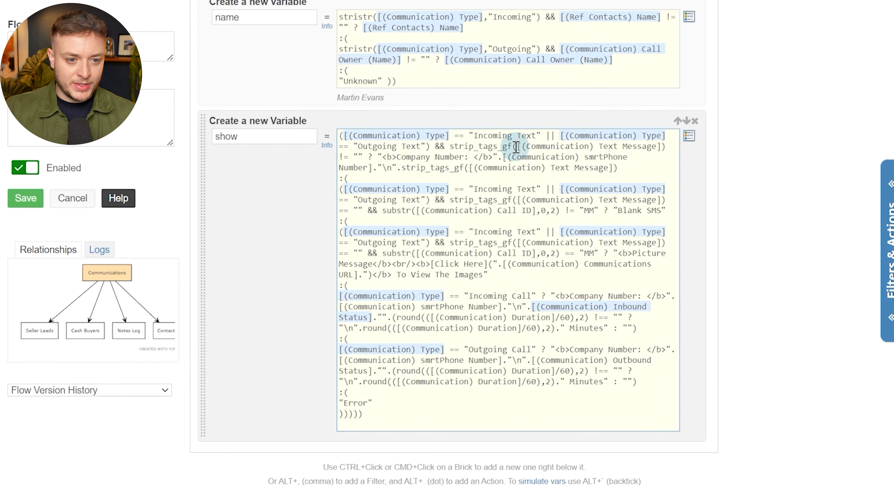
drag(517, 146, 661, 147)
key(BackSpace)
key(alt+slash)
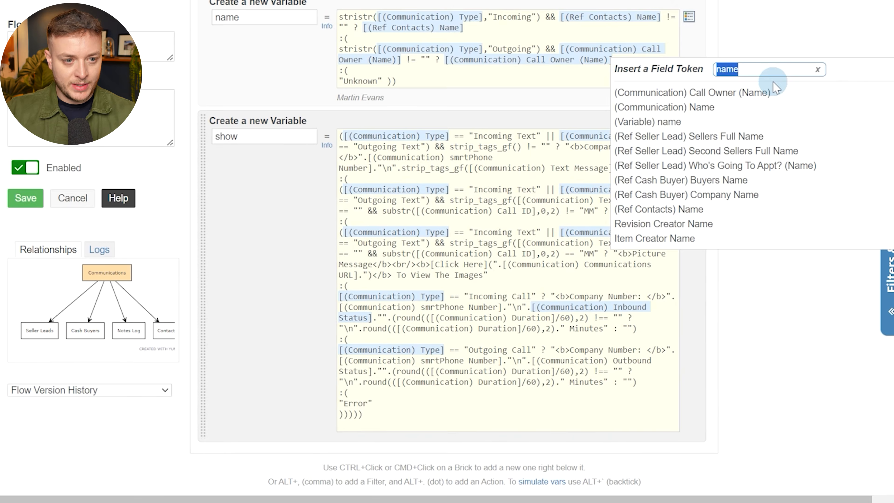
text(texc)
key(BackSpace)
text(t)
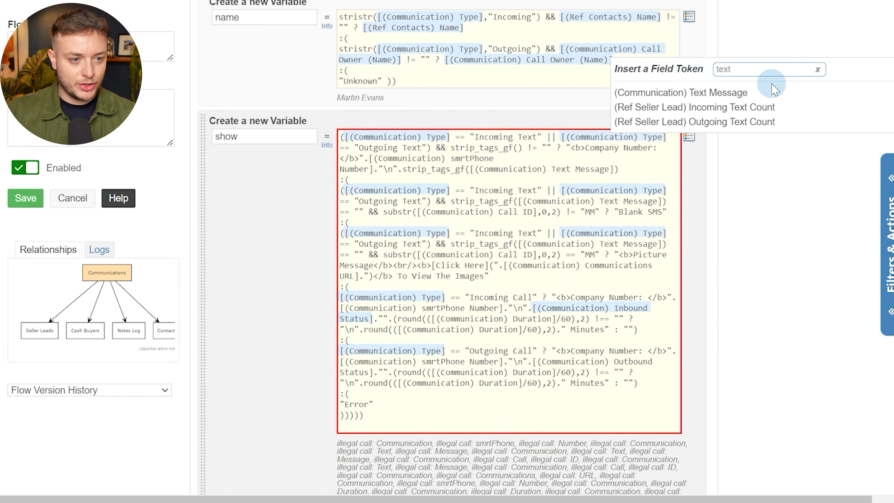
click(754, 91)
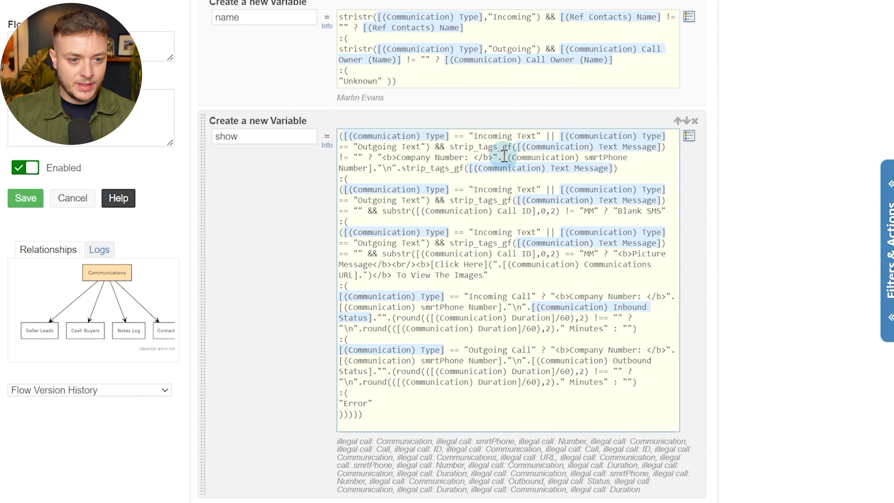
- Re-link the smrtPhone Number token and the Call ID token inside the substr call
drag(503, 157, 371, 167)
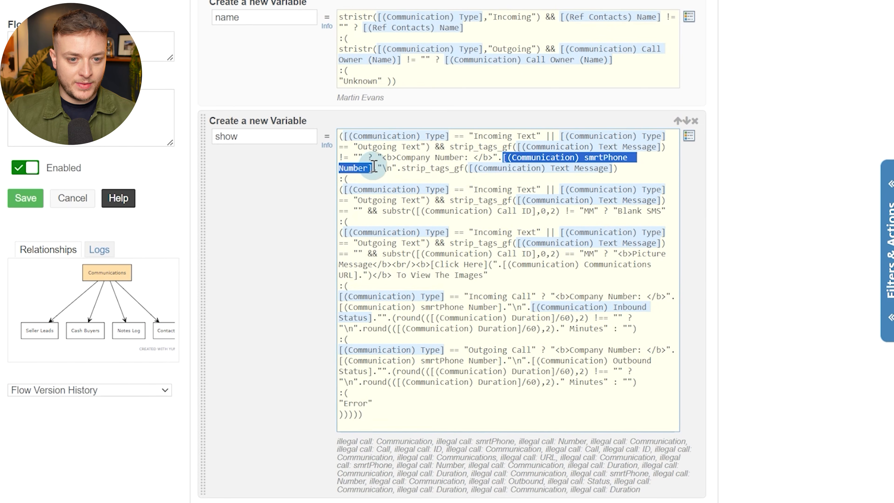
key(BackSpace)
click(689, 135)
drag(737, 69, 712, 67)
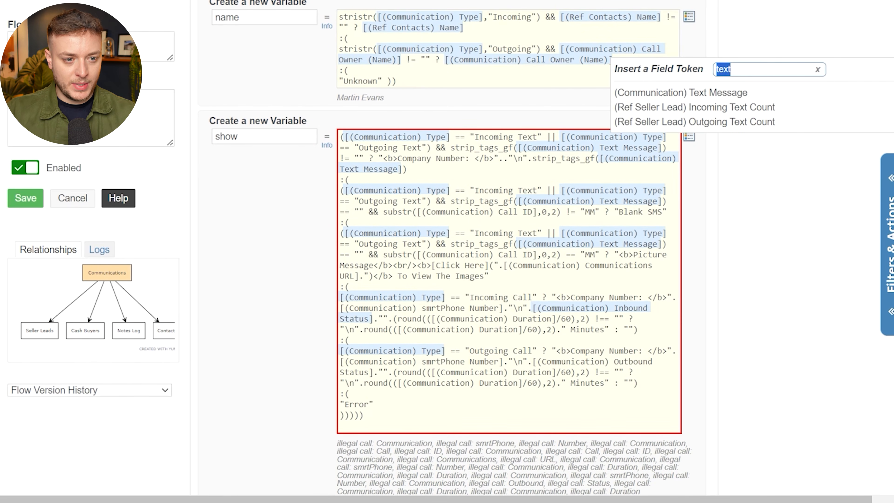
text(smrt)
click(701, 92)
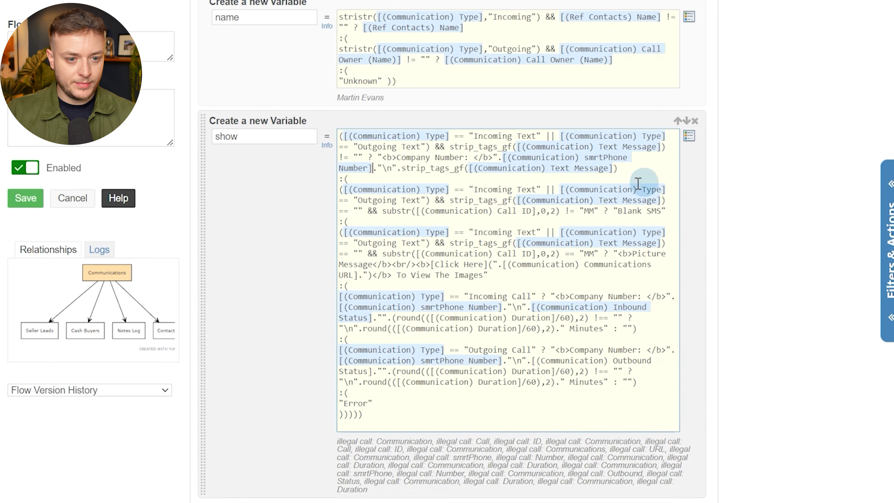
drag(417, 211, 531, 209)
text(@)
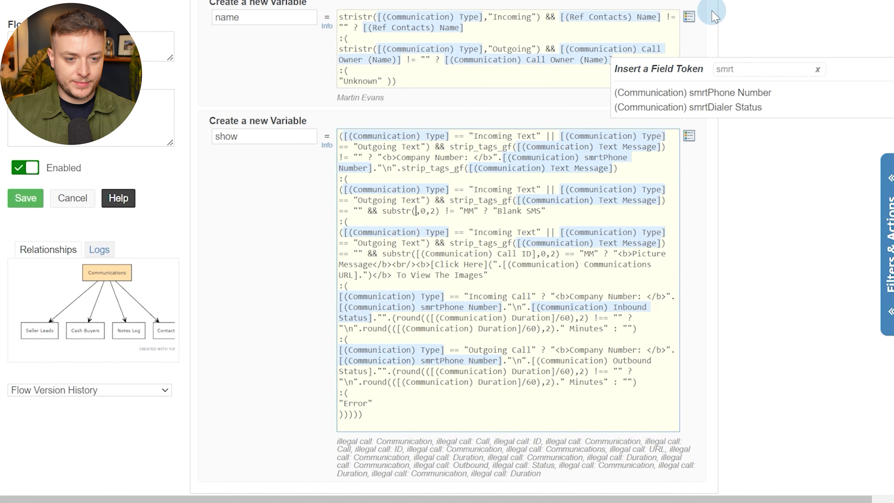
double_click(724, 69)
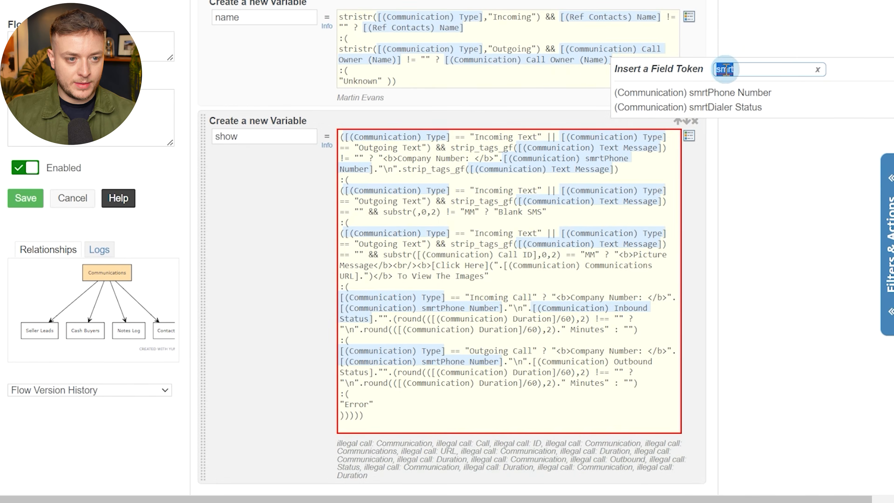
text(va)
key(BackSpace)
key(BackSpace)
text(call)
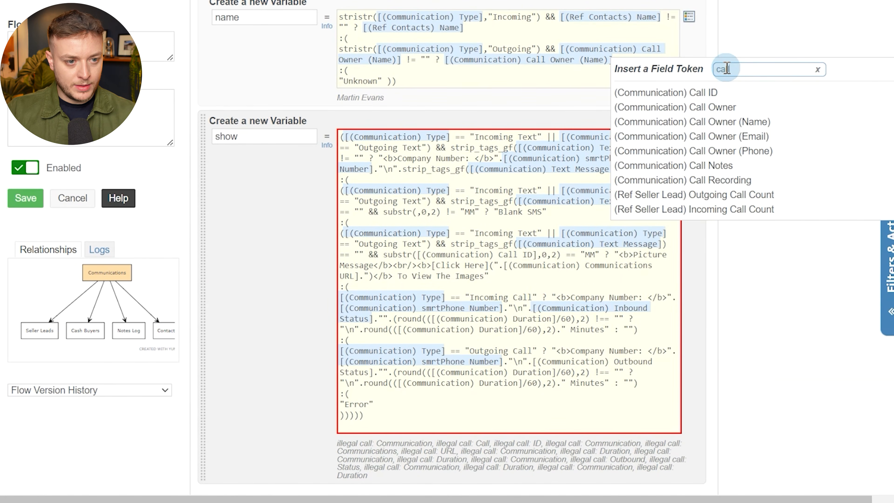
click(722, 87)
- Re-link the Communications URL and Duration tokens in the show formula
click(498, 261)
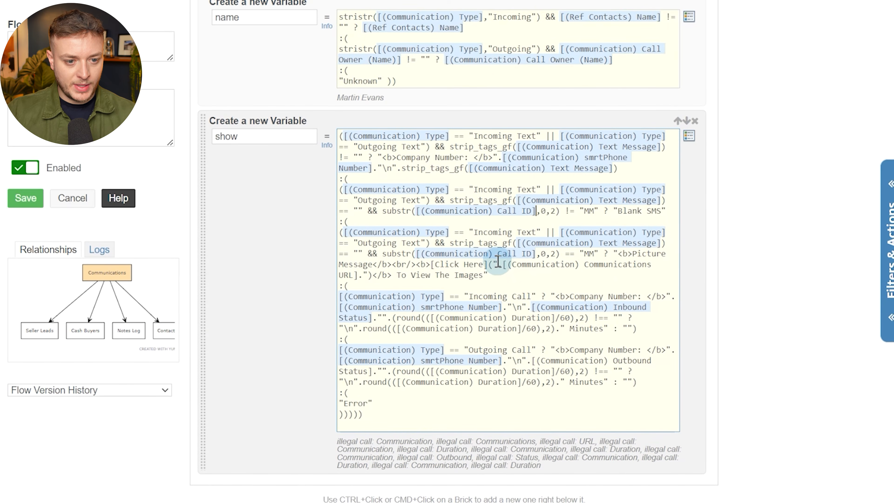
drag(504, 264, 364, 275)
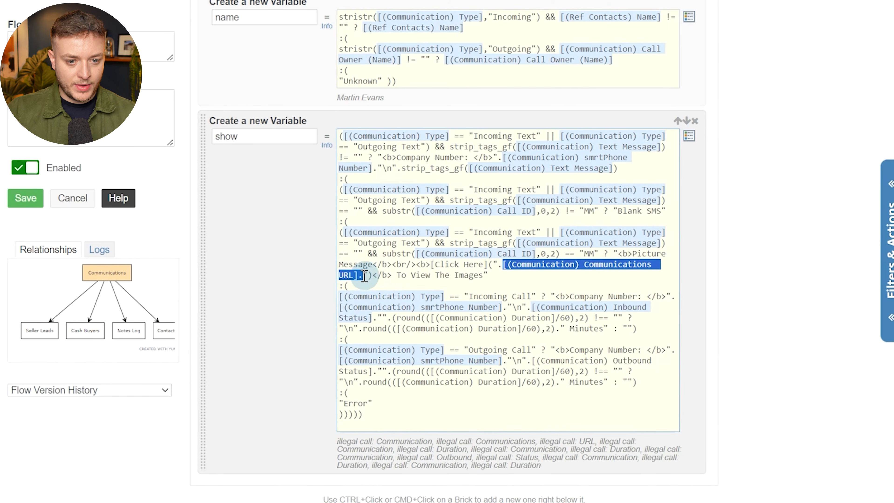
key(BackSpace)
key(@)
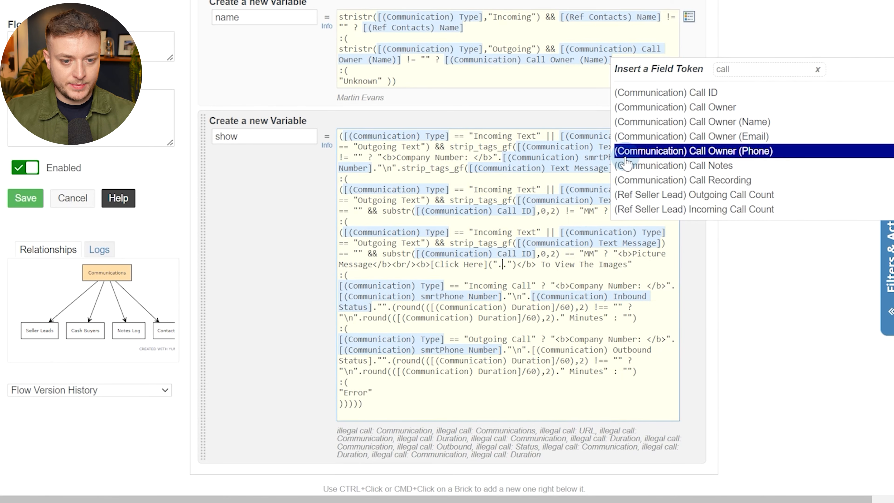
key(BackSpace)
key(BackSpace)
key(BackSpace)
key(BackSpace)
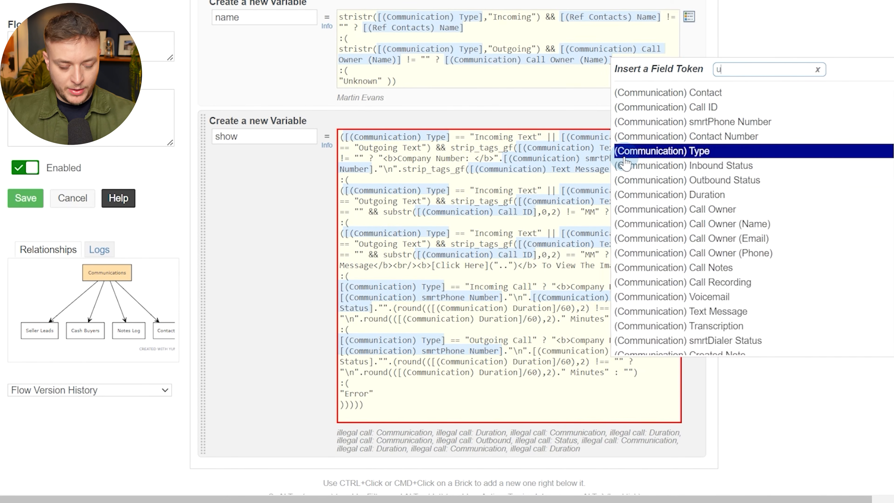
text(url)
click(694, 93)
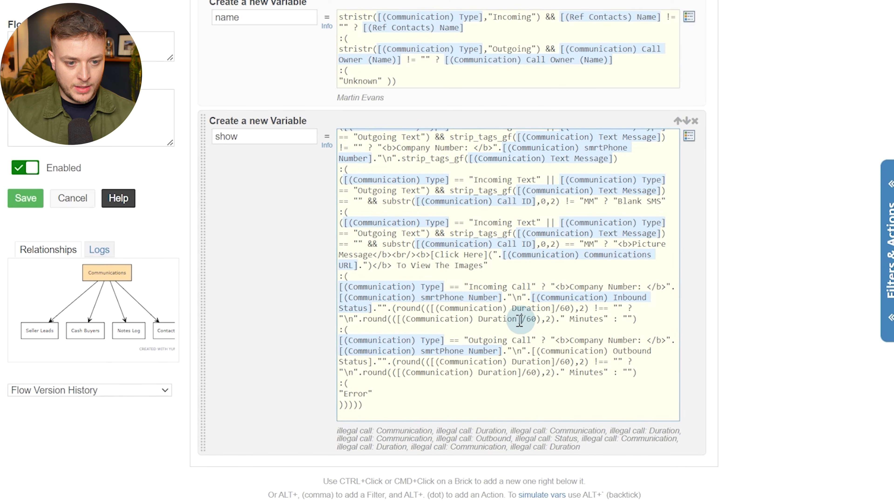
drag(520, 321, 412, 322)
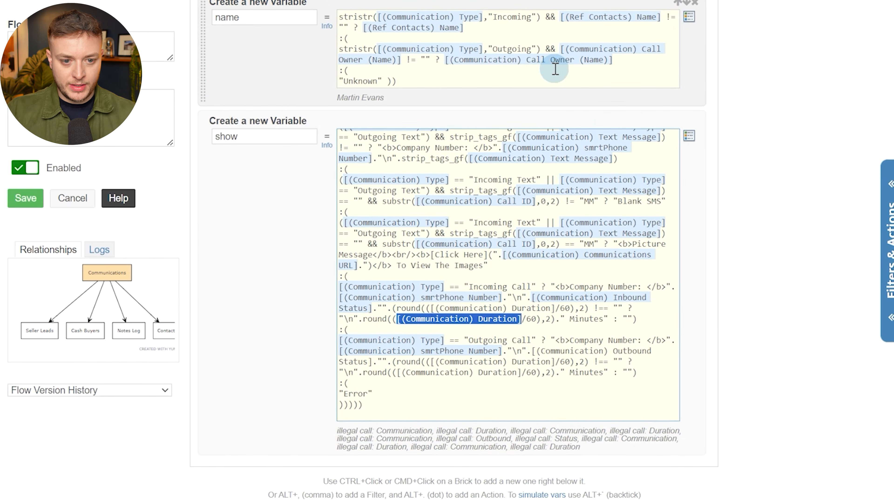
key(BackSpace)
key(alt+slash)
text(dur)
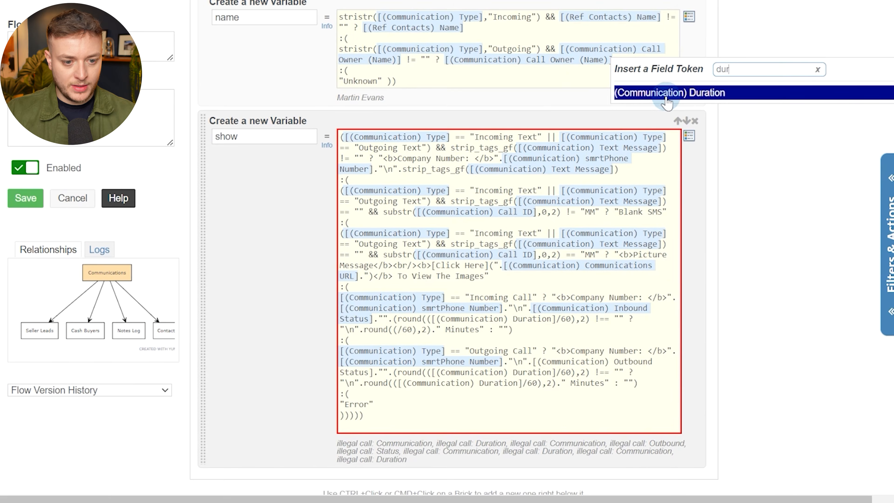
click(665, 100)
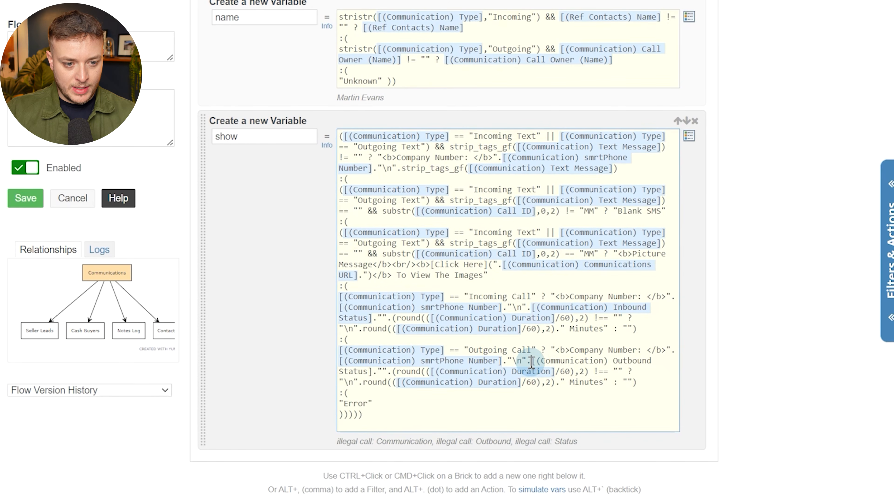
- Re-link the Outbound Status token and remove the formula's trailing blank line
drag(532, 360, 363, 374)
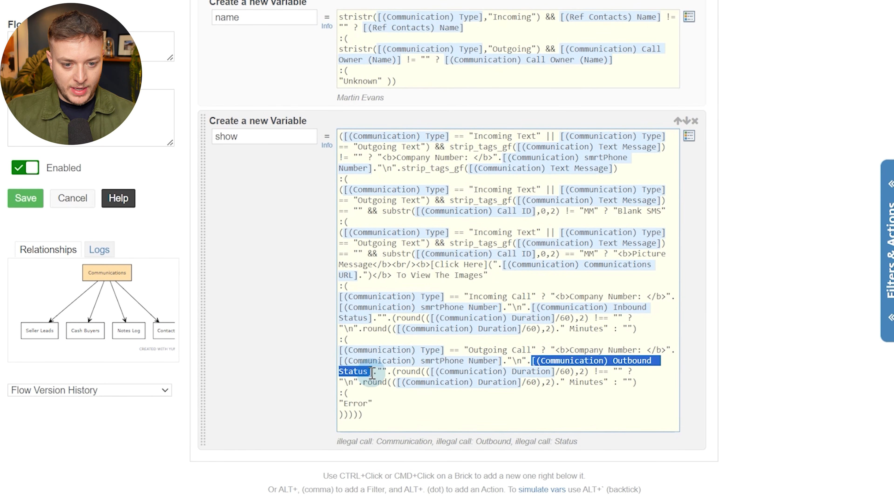
key(BackSpace)
text(@out)
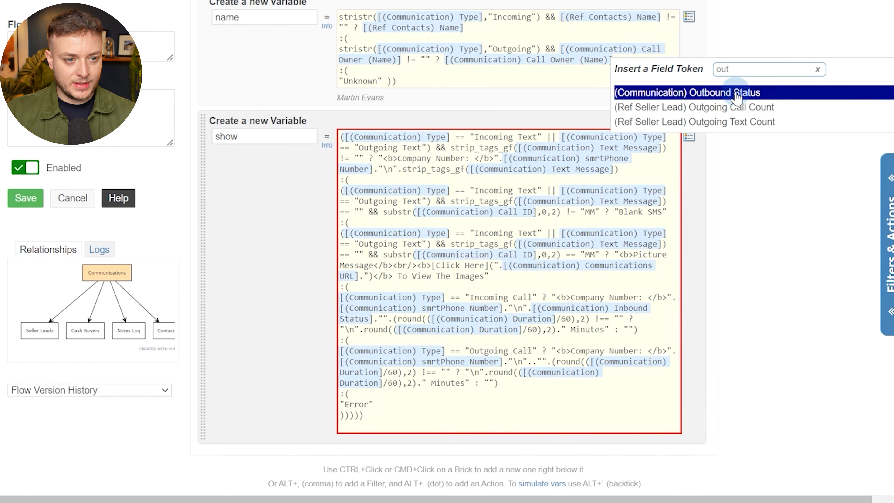
click(735, 92)
click(411, 423)
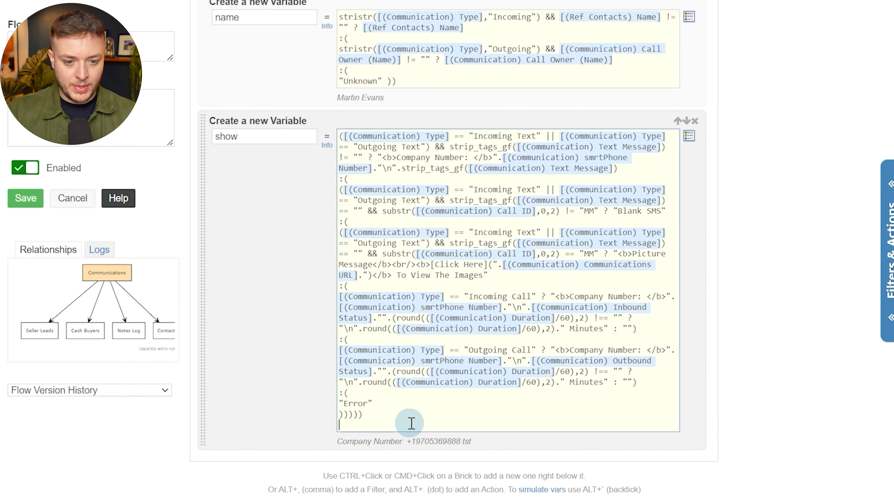
key(BackSpace)
- Add an Update This Communication action with rows for the Name and Show fields
scroll(473, 293, up, 15)
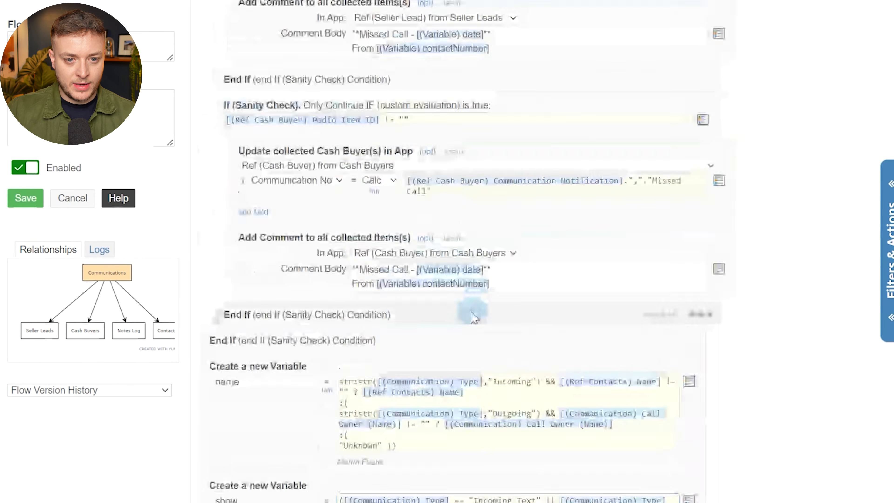
scroll(434, 292, up, 5)
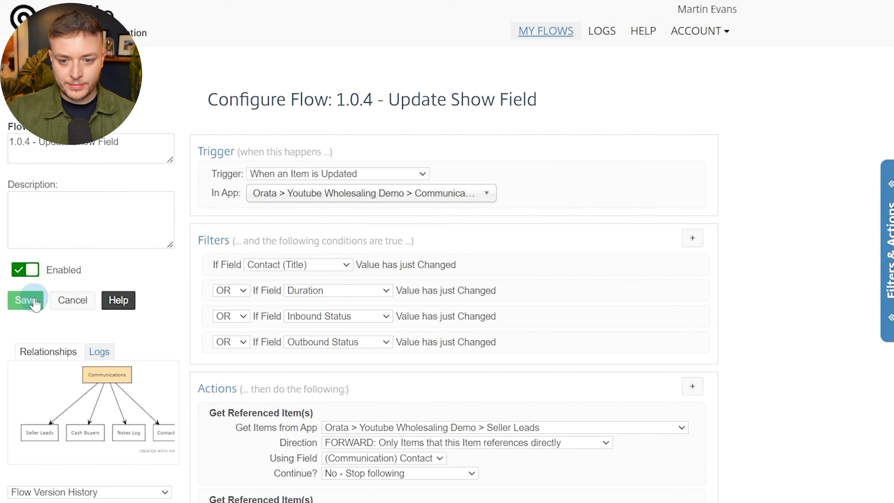
scroll(458, 243, down, 20)
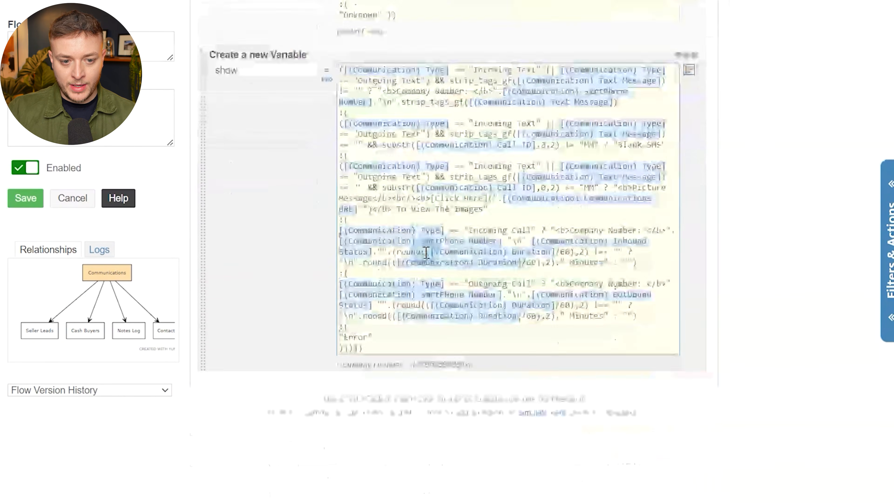
scroll(426, 253, down, 2)
click(311, 273)
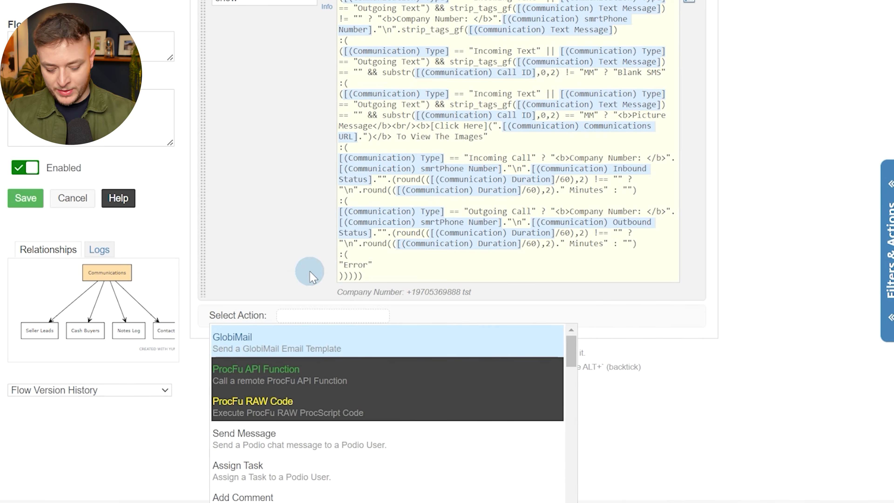
text(upda)
key(Return)
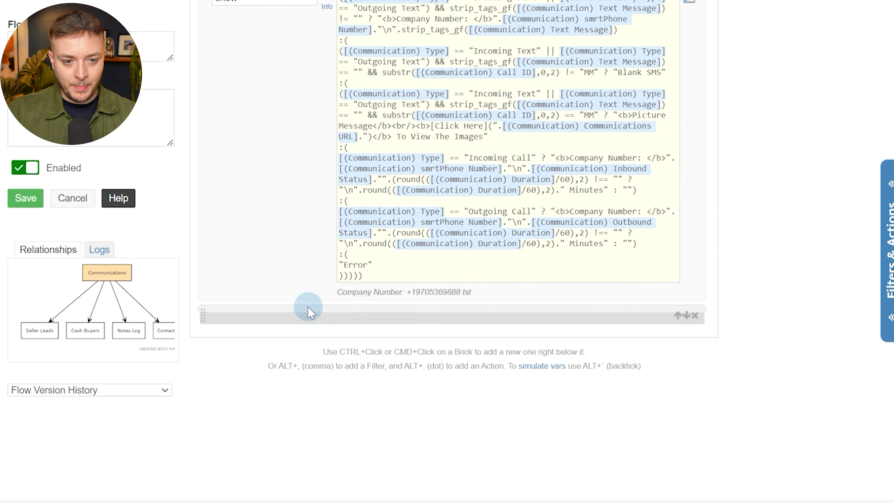
scroll(309, 347, down, 3)
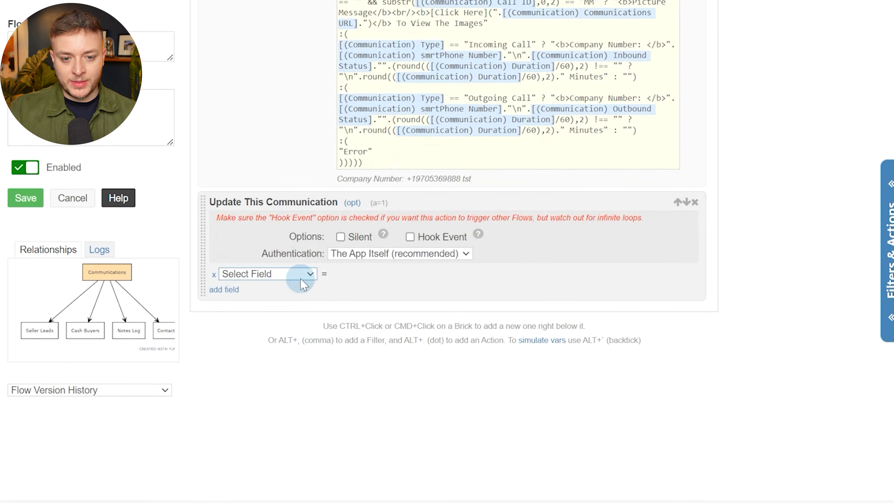
click(303, 283)
scroll(259, 371, down, 1)
scroll(399, 351, down, 2)
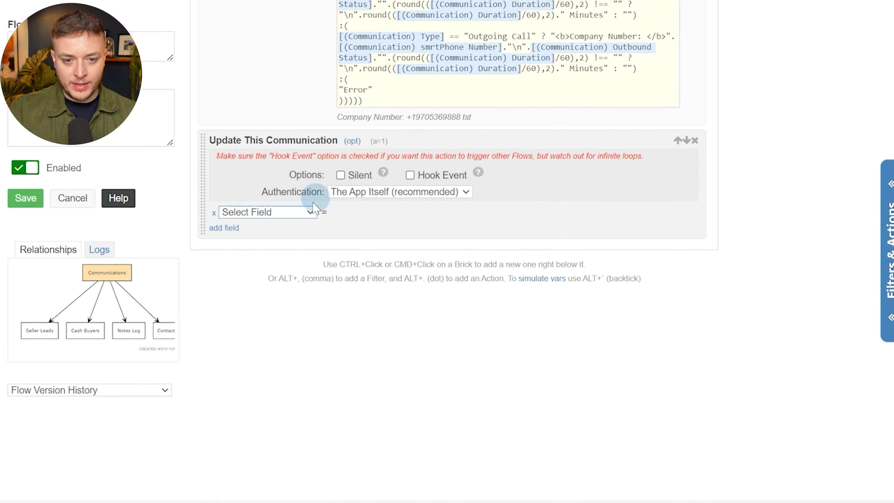
click(314, 206)
click(230, 429)
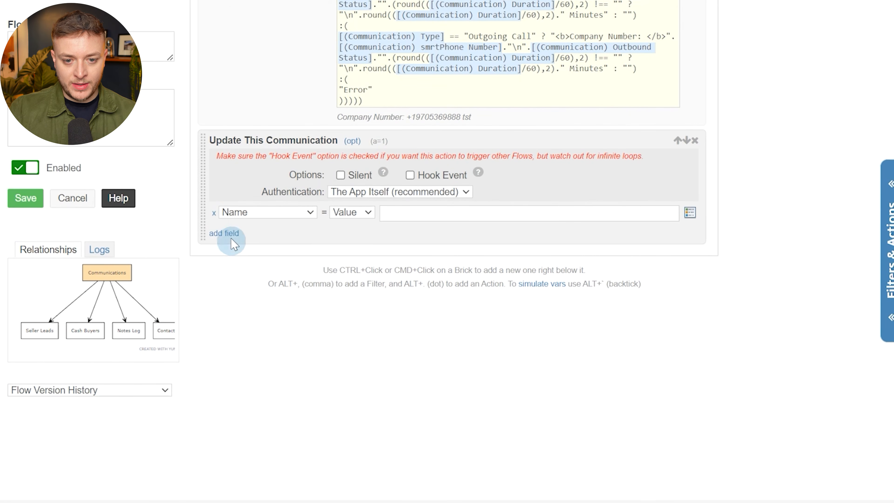
click(259, 237)
scroll(259, 445, down, 1)
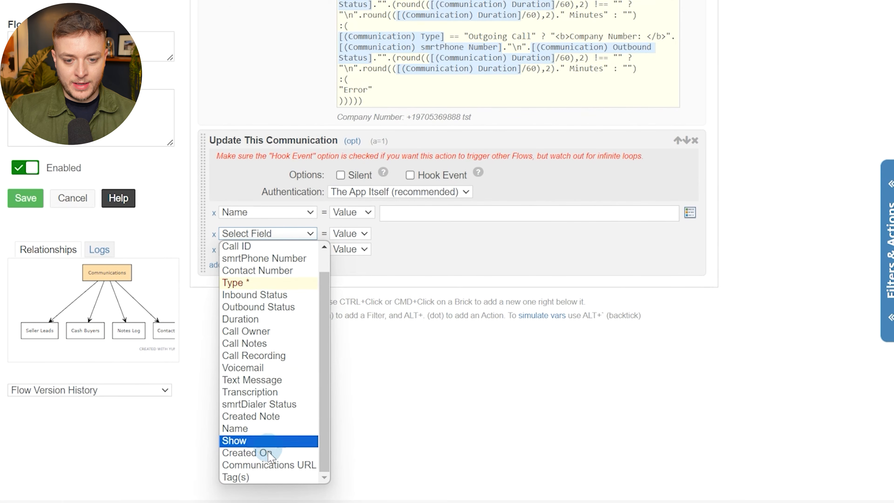
click(248, 440)
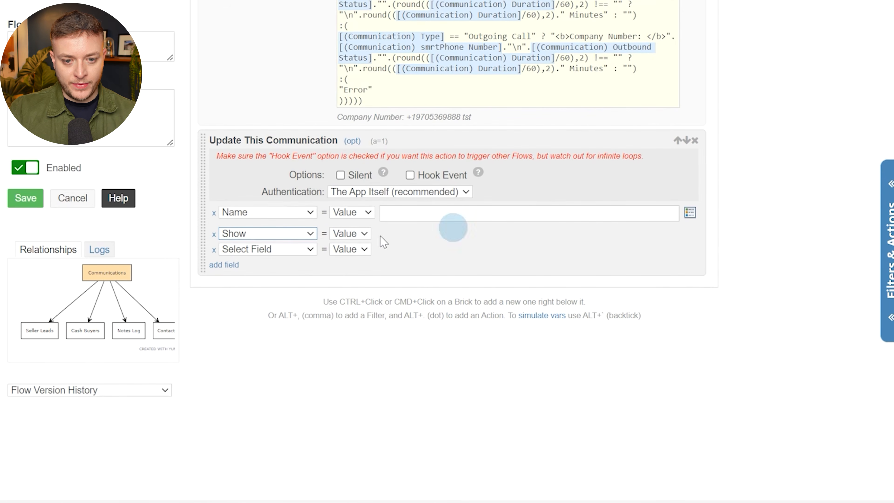
click(214, 249)
- Map Show to [(Variable) show] and Name to [(Variable) name], tick Silent and Hook Event, and save
click(425, 236)
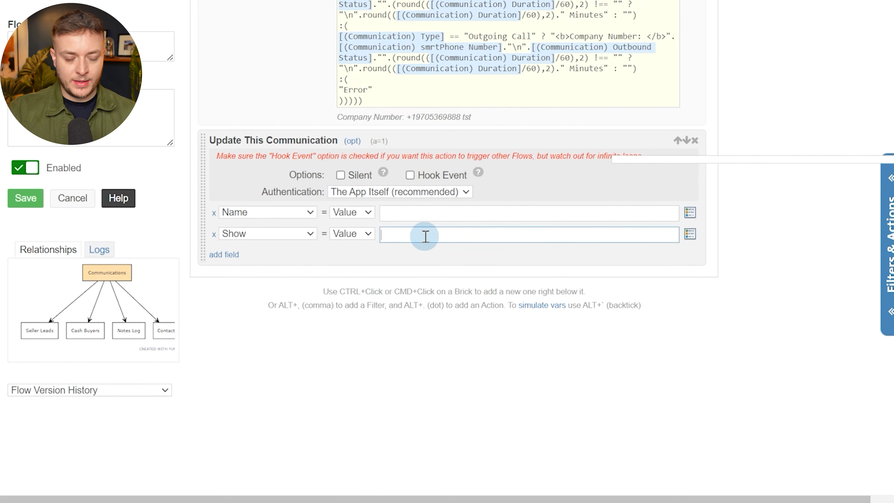
text(var)
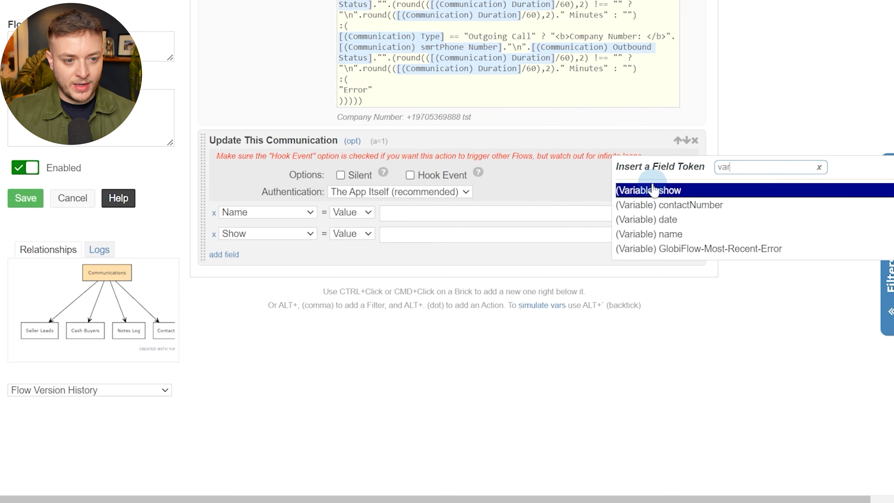
click(655, 193)
click(486, 212)
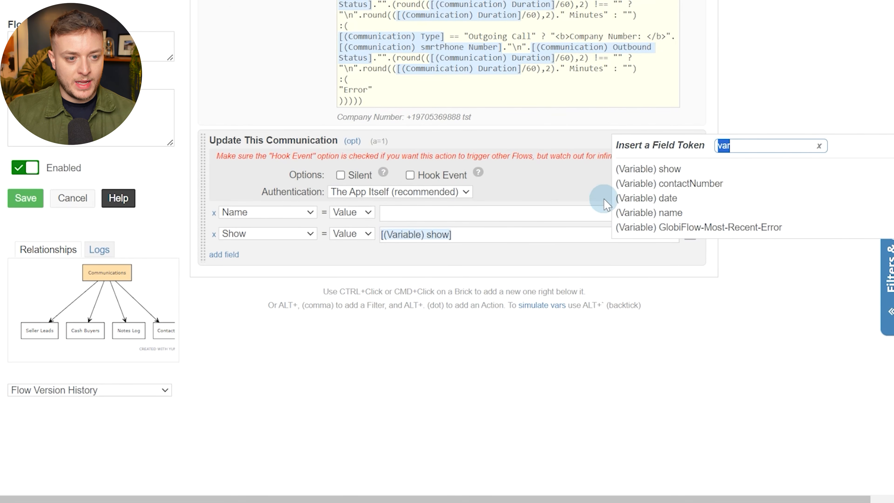
click(654, 213)
click(341, 175)
click(410, 176)
scroll(485, 233, up, 15)
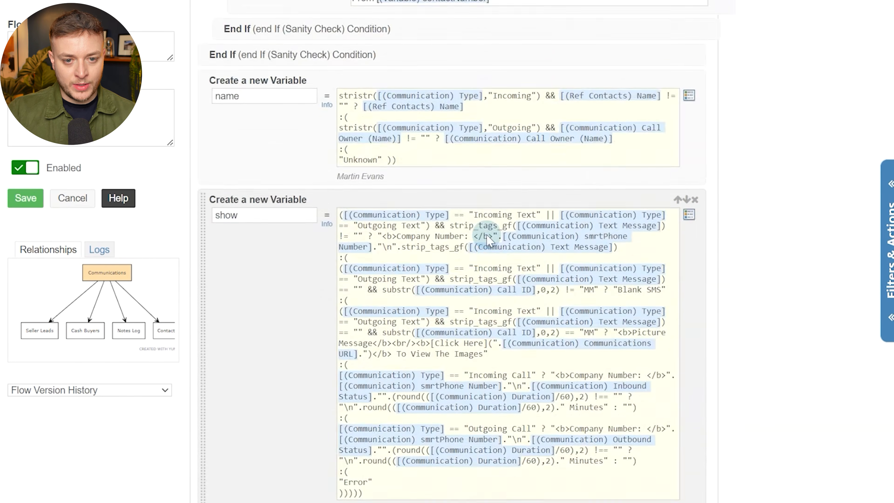
click(21, 208)
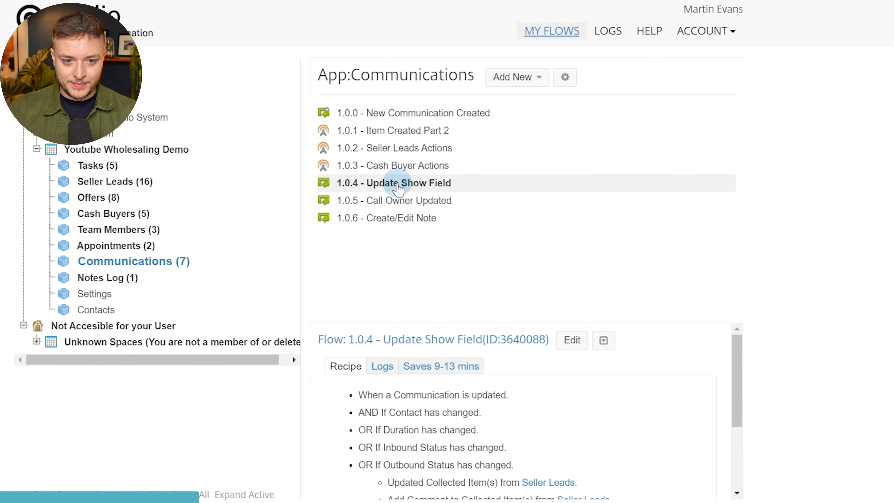
- In New Communication Created, add an If (Sanity Check) on [(Communication) Contact] != ""
click(431, 114)
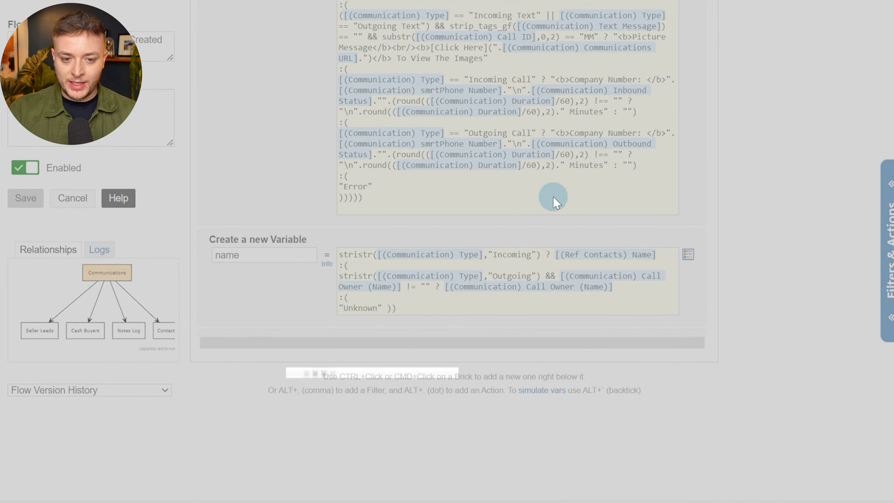
scroll(506, 264, down, 20)
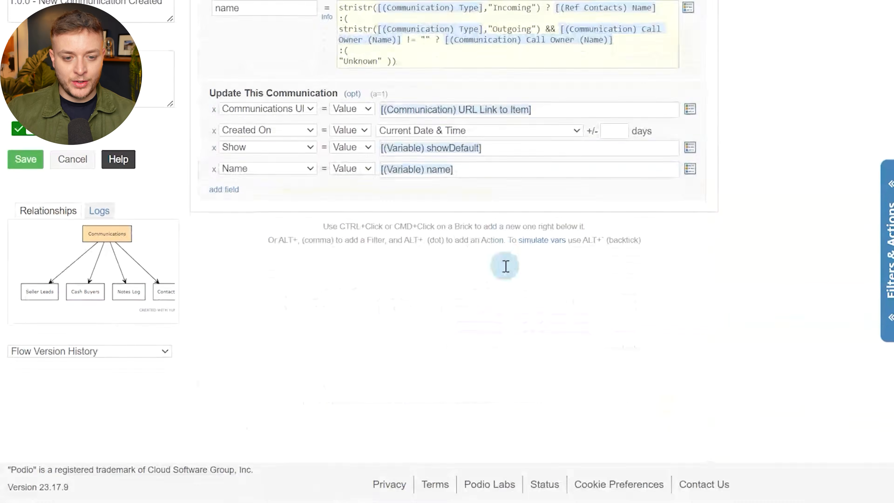
text(san)
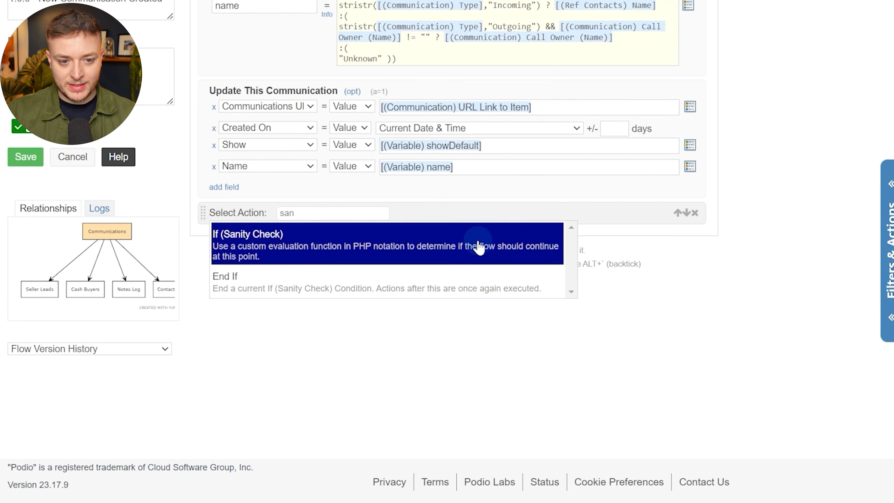
click(473, 239)
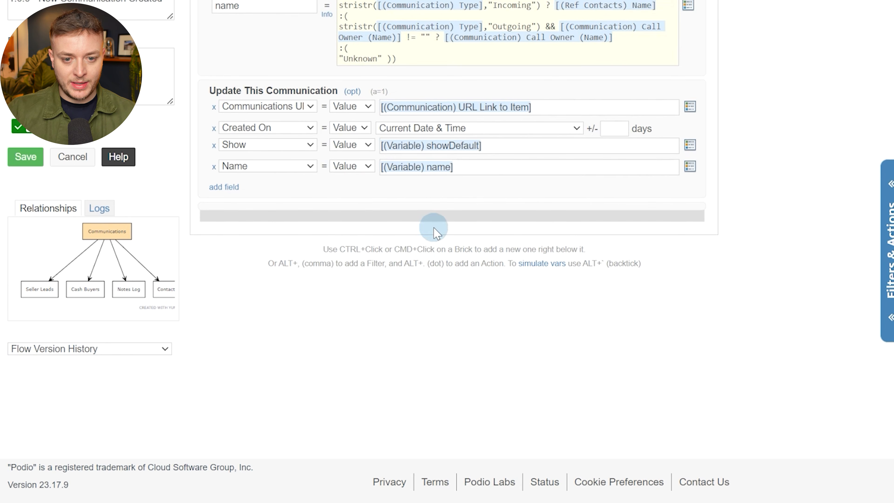
click(441, 226)
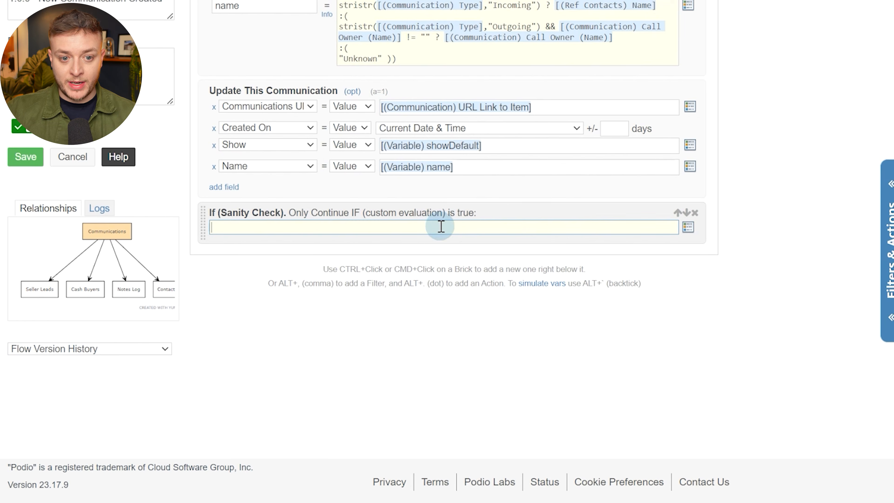
key(alt+slash)
text(con)
click(636, 185)
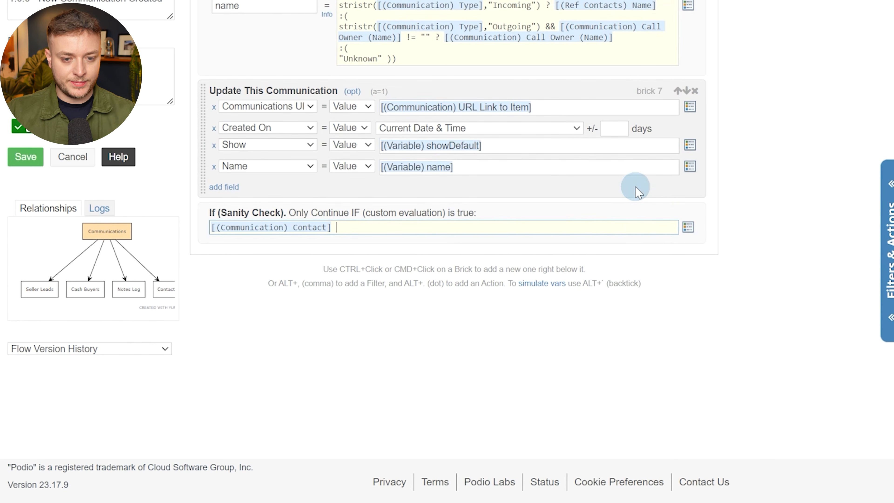
text(!=)
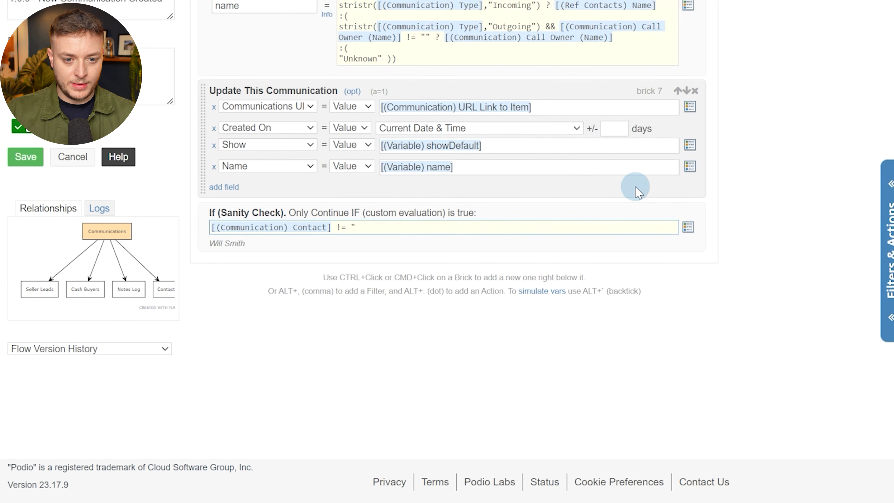
- Trigger 1.0.1 - Item Created Part 2 on the item, close with End If, and save
ctrl+click(641, 243)
text(trig)
key(Return)
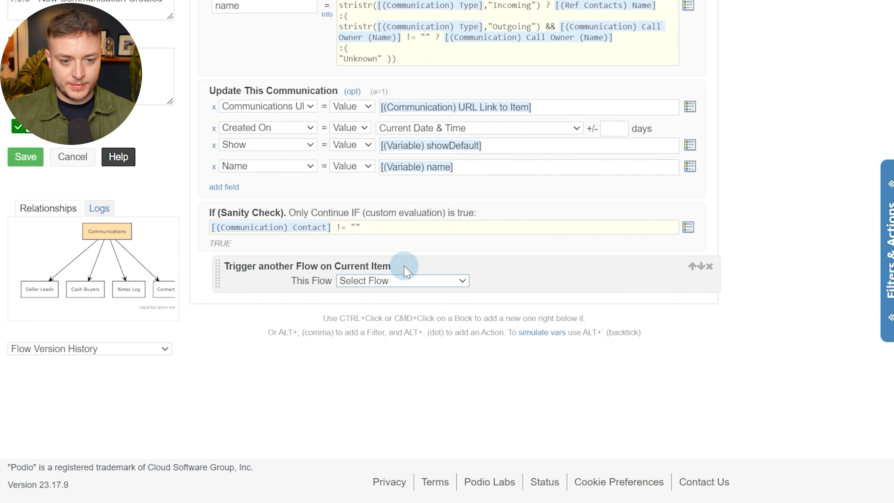
click(405, 280)
click(382, 329)
ctrl+click(549, 280)
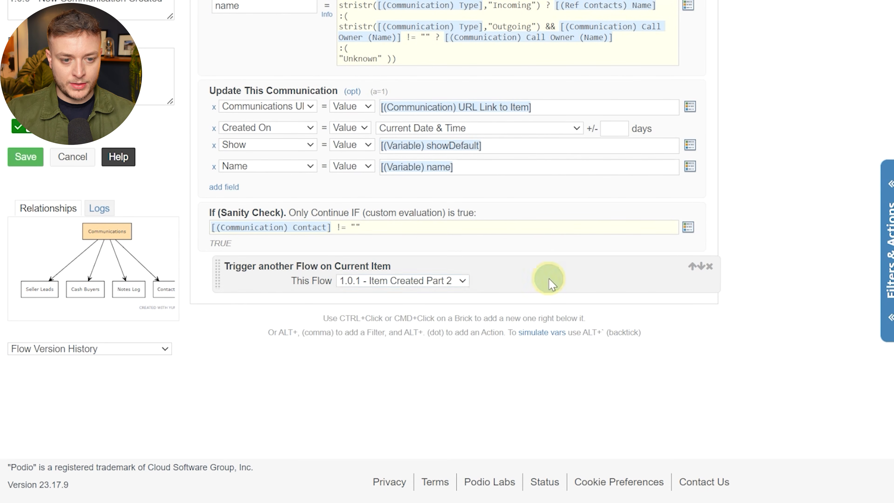
text(end if)
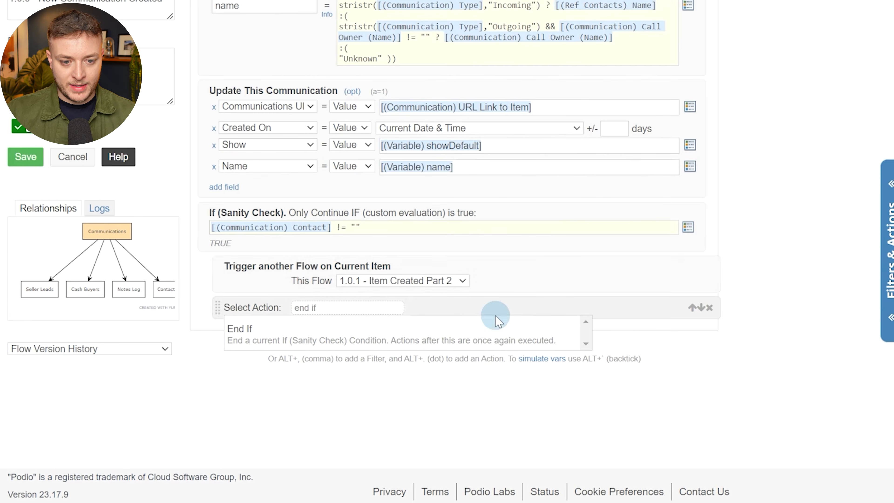
click(496, 319)
click(25, 157)
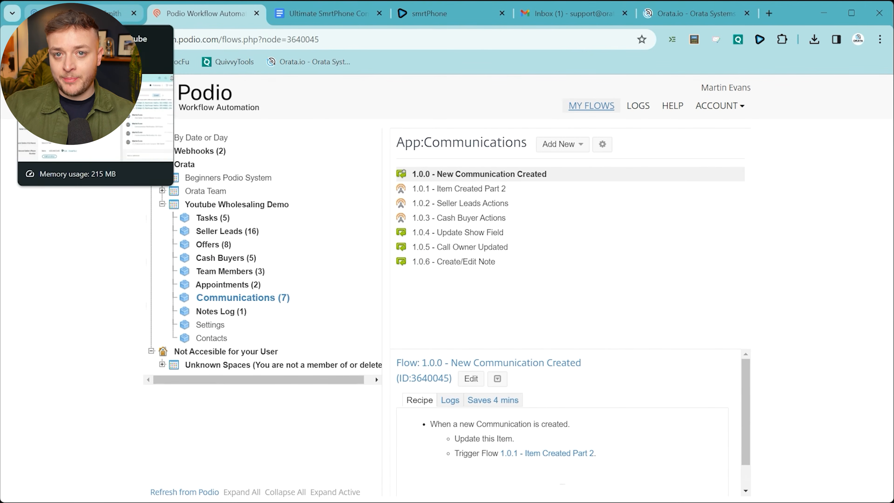
- Send the test text "Hey, This is a test!" to the seller from the lead record
click(77, 13)
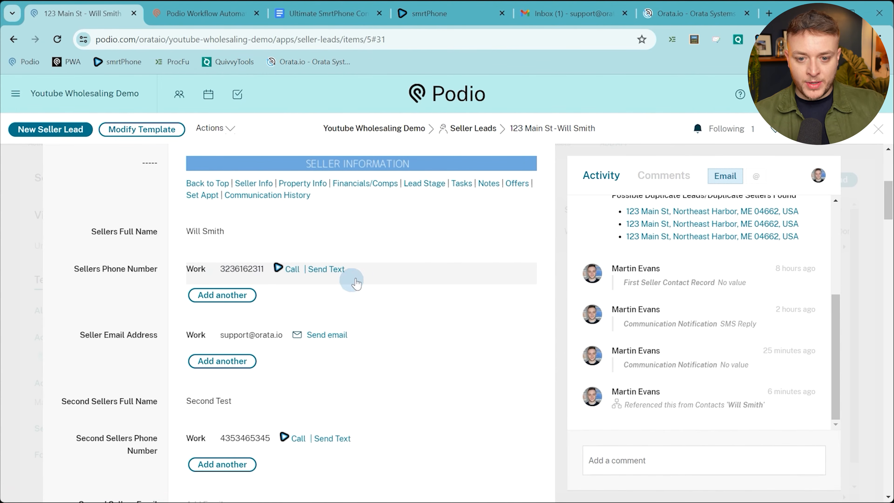
click(294, 196)
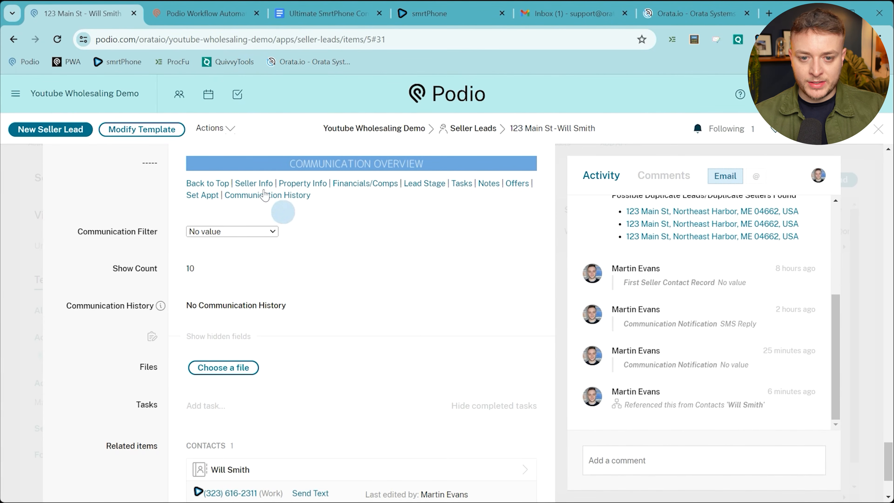
click(251, 188)
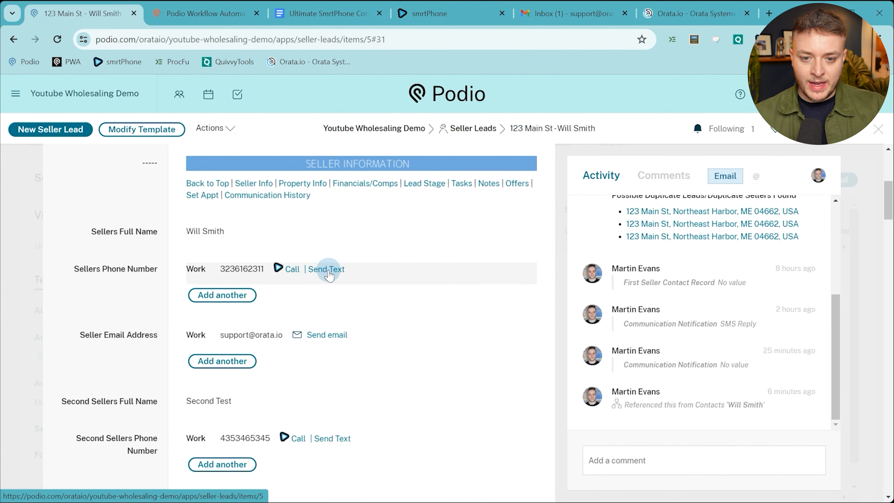
click(327, 271)
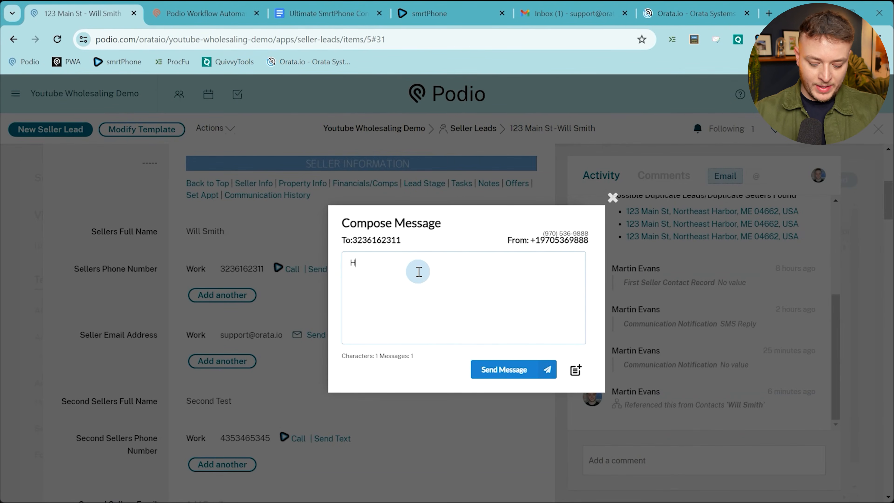
text(Hey,)
key(Return)
text(This is a test!)
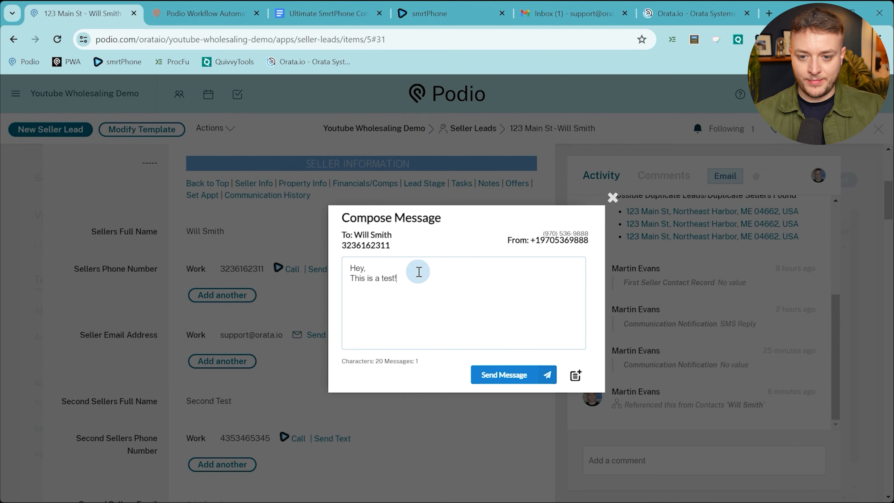
click(495, 376)
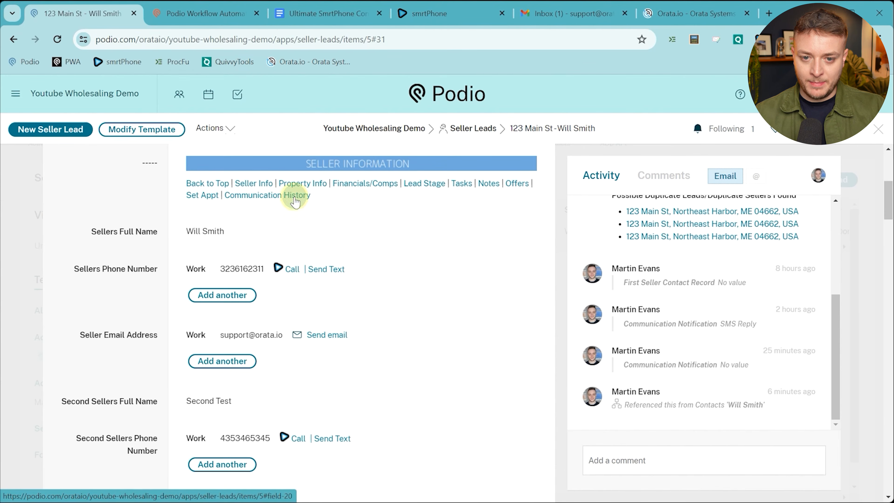
- Confirm the outgoing text appears in the lead's Communication History
click(294, 195)
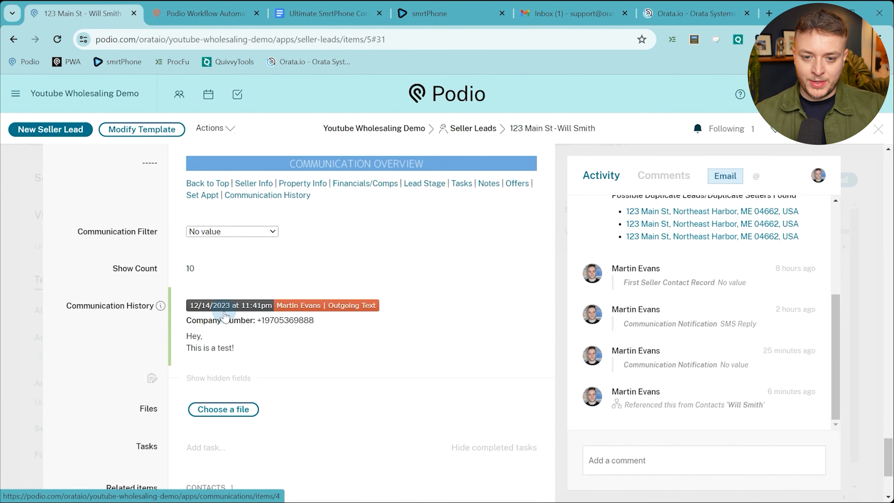
scroll(224, 313, down, 3)
scroll(626, 367, down, 1)
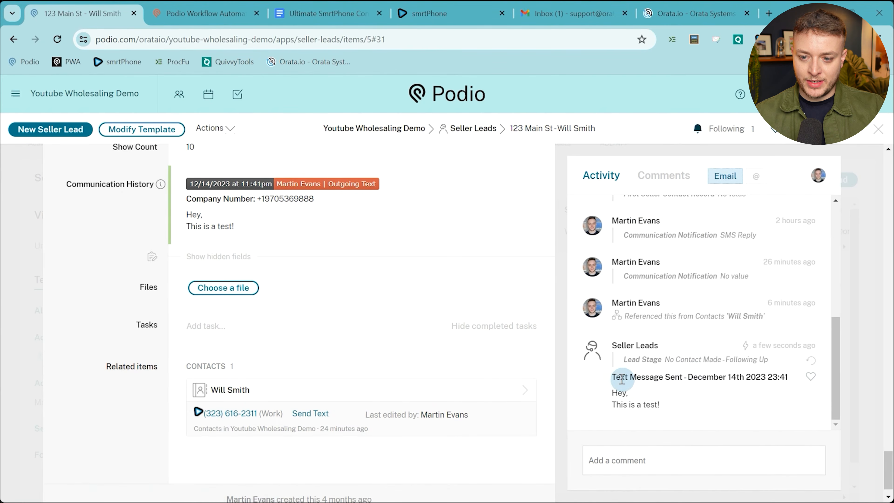
drag(615, 376, 658, 410)
click(673, 412)
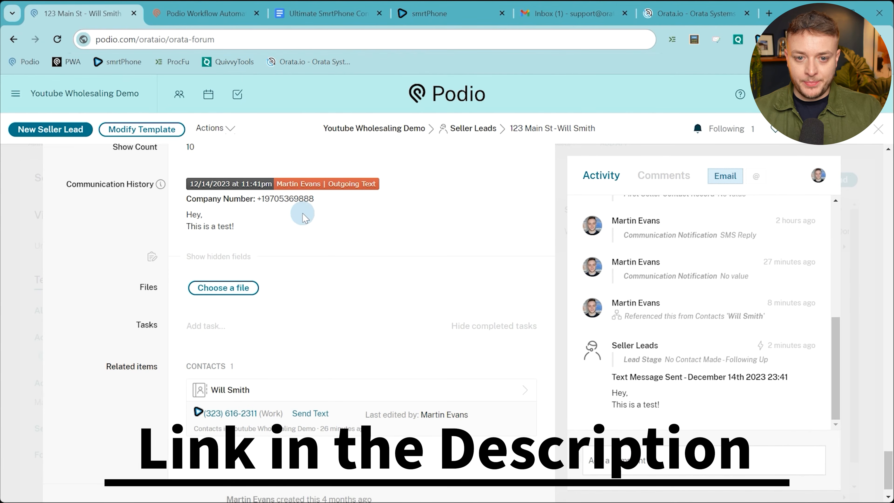
scroll(305, 215, up, 2)
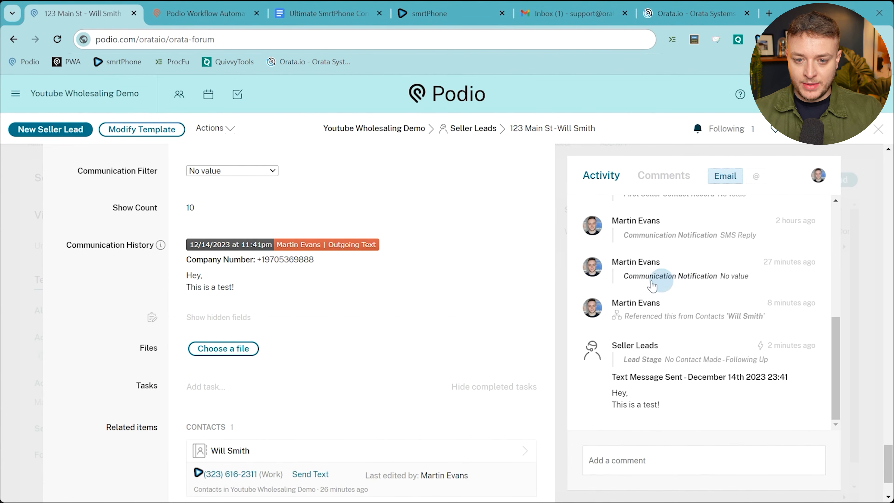
scroll(352, 271, up, 15)
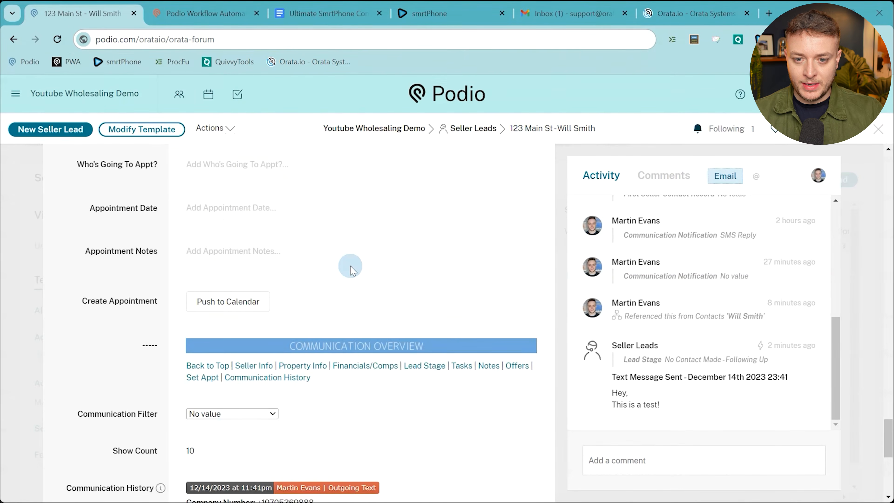
scroll(343, 278, up, 10)
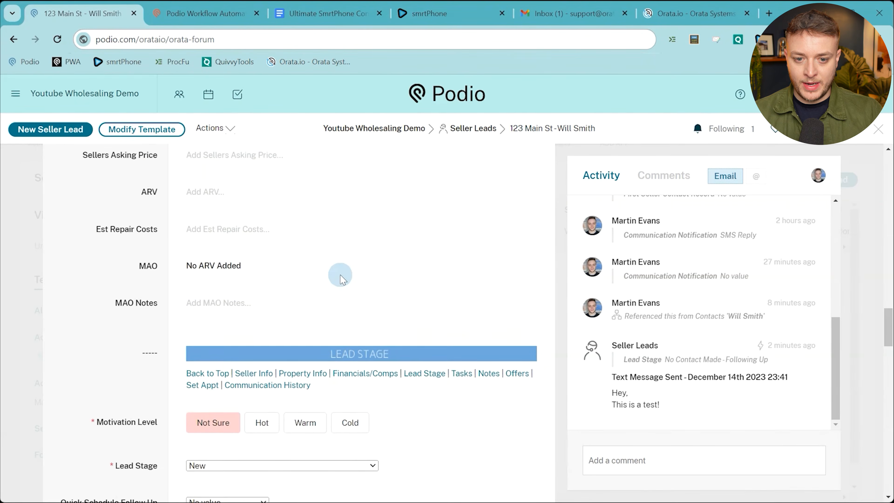
click(244, 443)
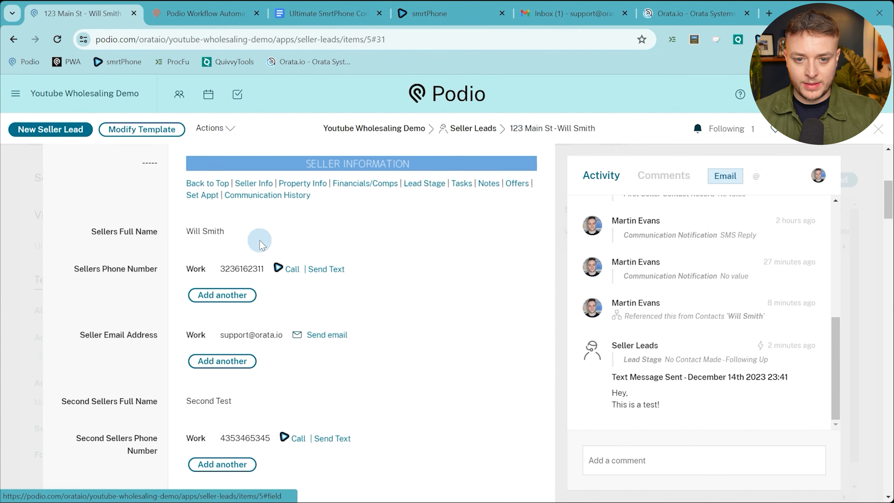
- Call the seller, end the call, note it won't answer until tomorrow, and log Busy / No Answer
click(289, 277)
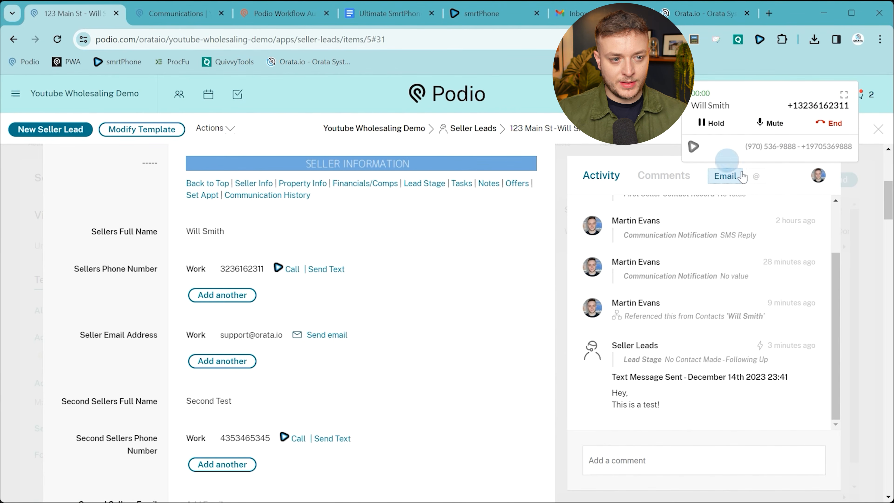
click(727, 178)
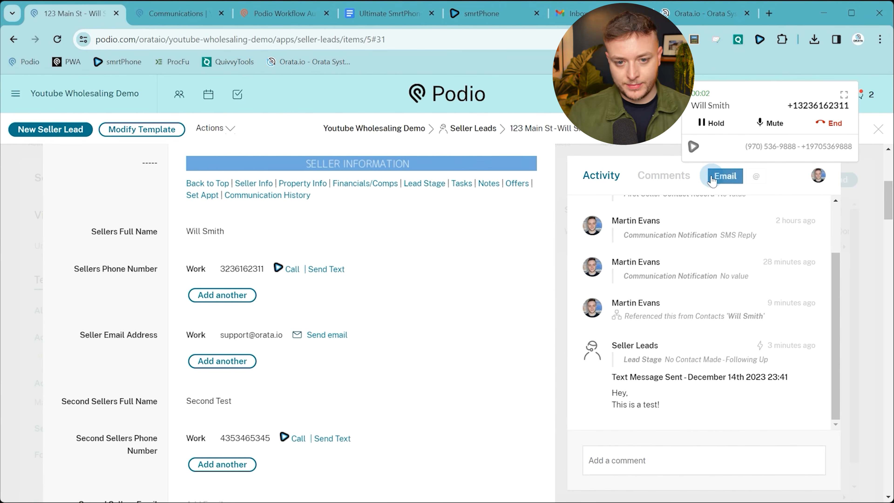
click(277, 196)
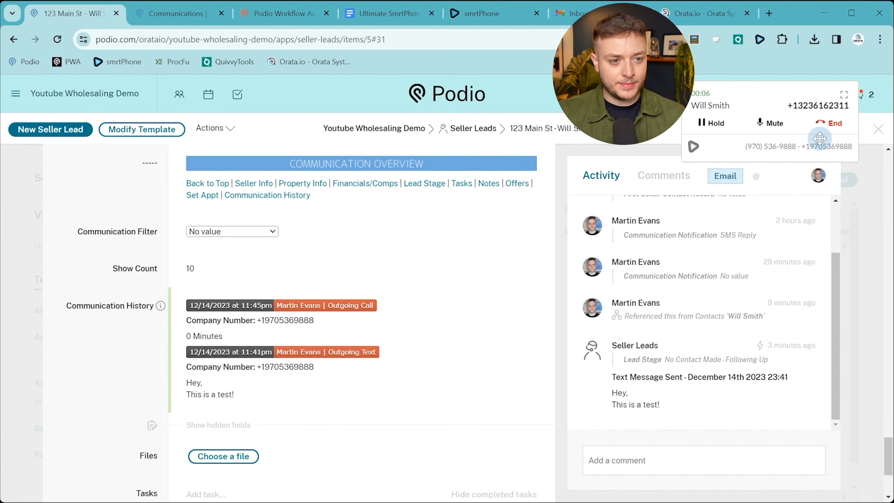
click(825, 124)
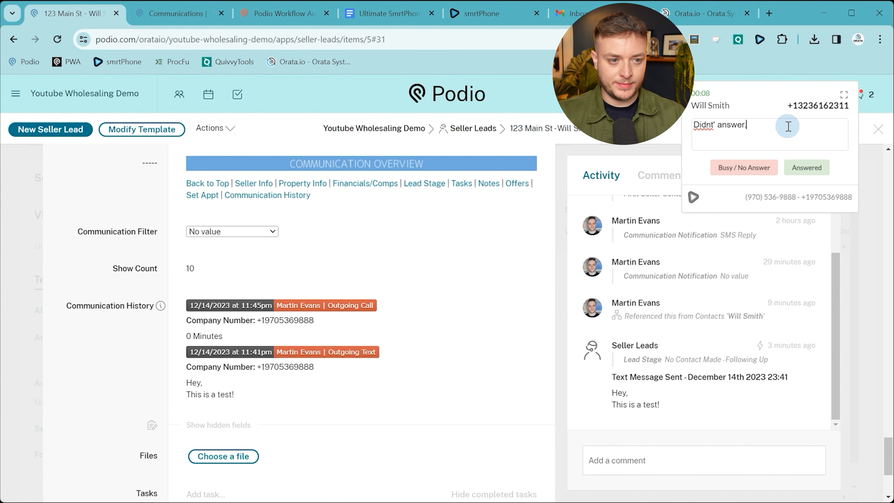
text(Didnt' answer. Will call back tomorrow)
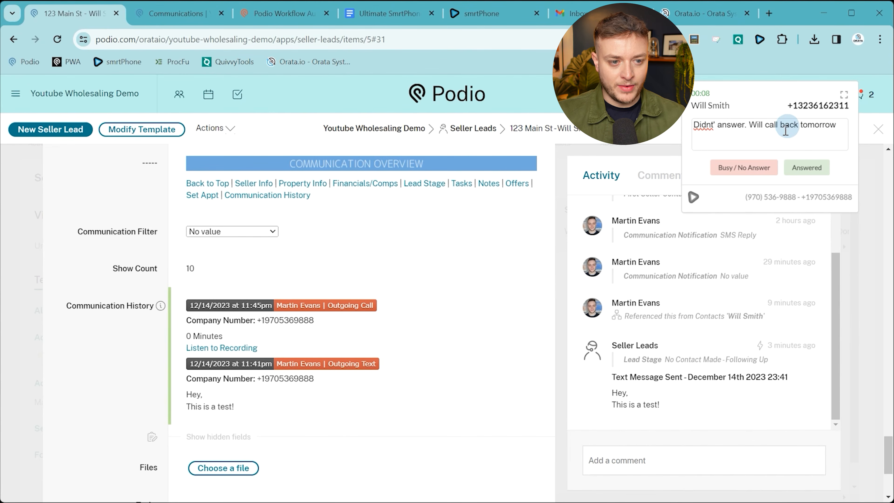
click(761, 168)
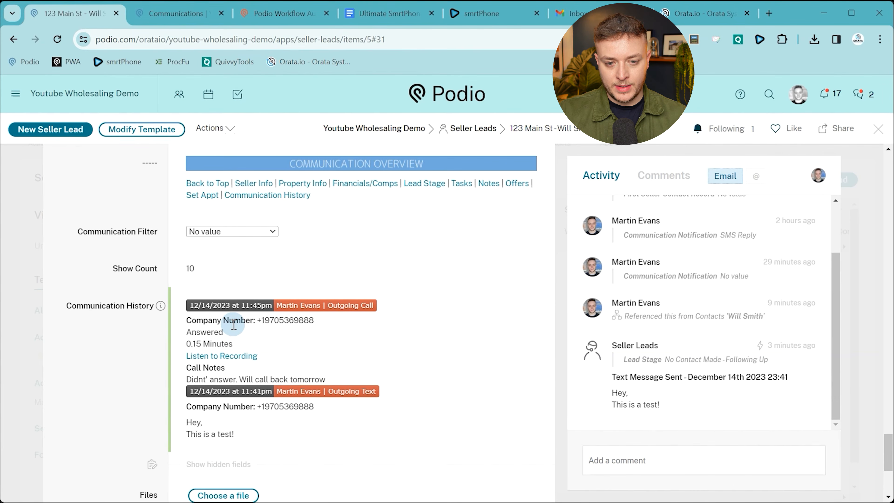
- Check the saved call note in Notes, then return to the Seller Leads app
drag(190, 379, 308, 377)
click(307, 379)
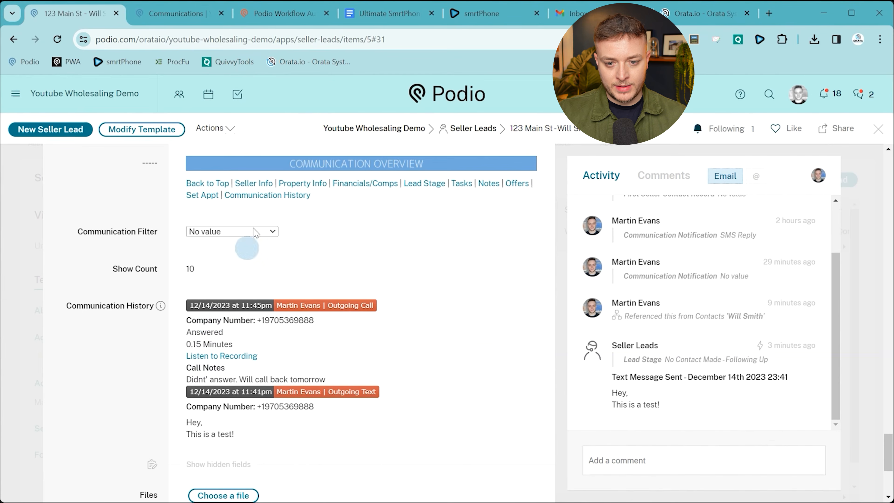
click(488, 183)
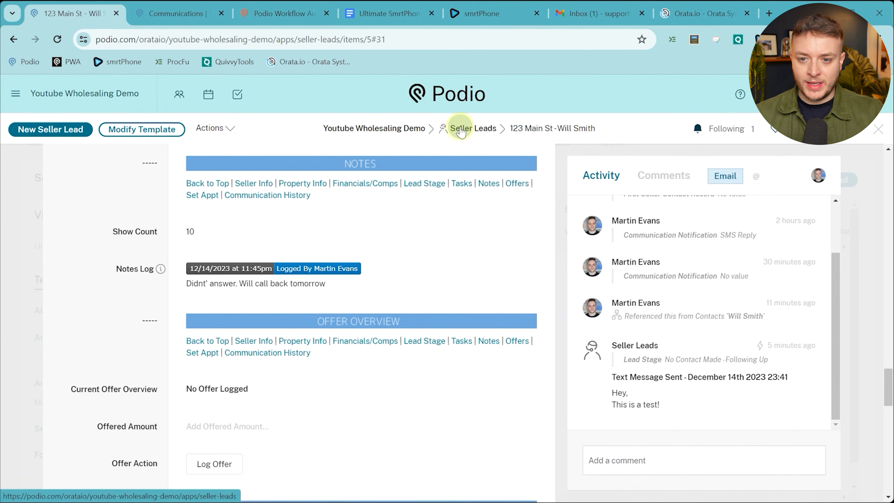
click(461, 130)
- Create and save a private Contacts view 'No Main Contact' filtered to Main Contact = Not set
click(558, 135)
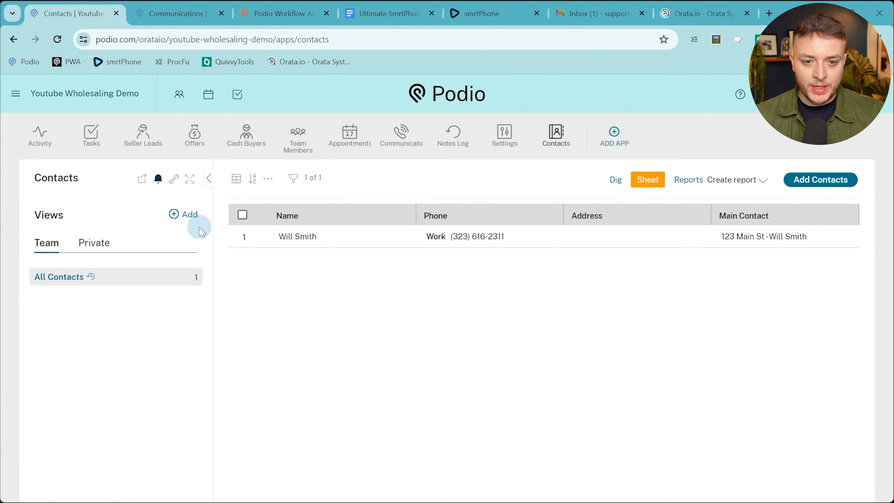
click(190, 215)
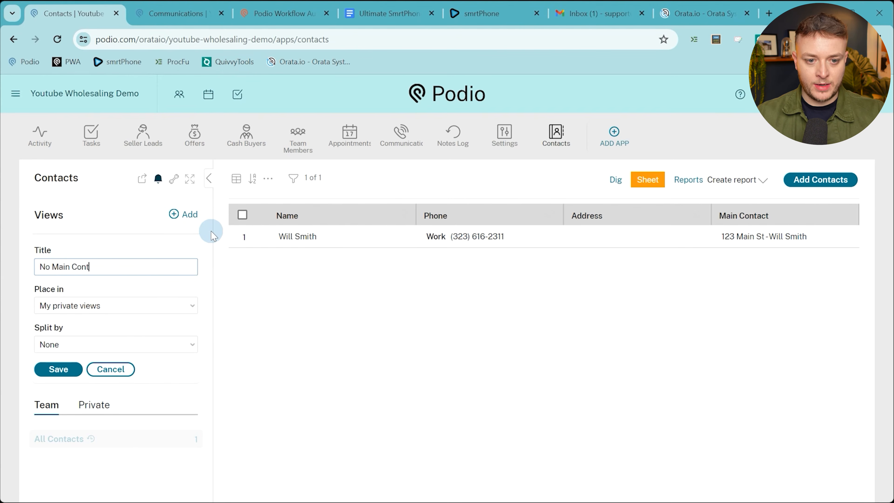
click(291, 320)
click(293, 178)
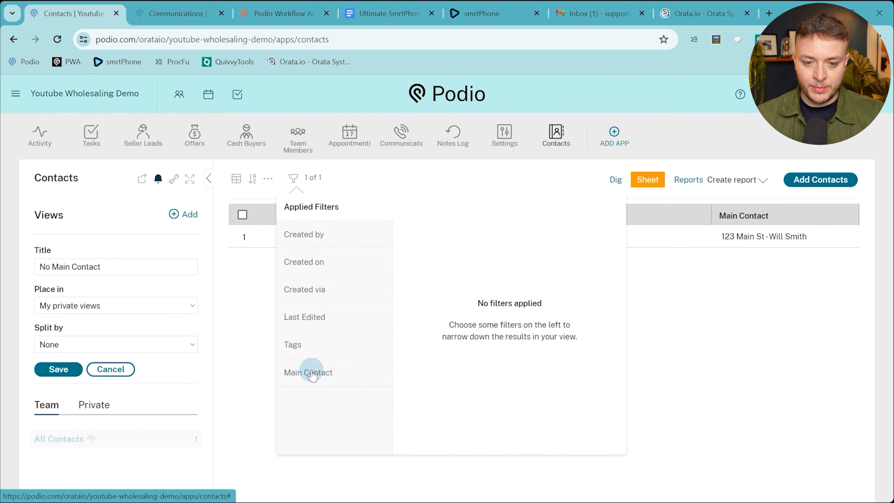
click(311, 373)
click(447, 254)
click(426, 171)
click(59, 369)
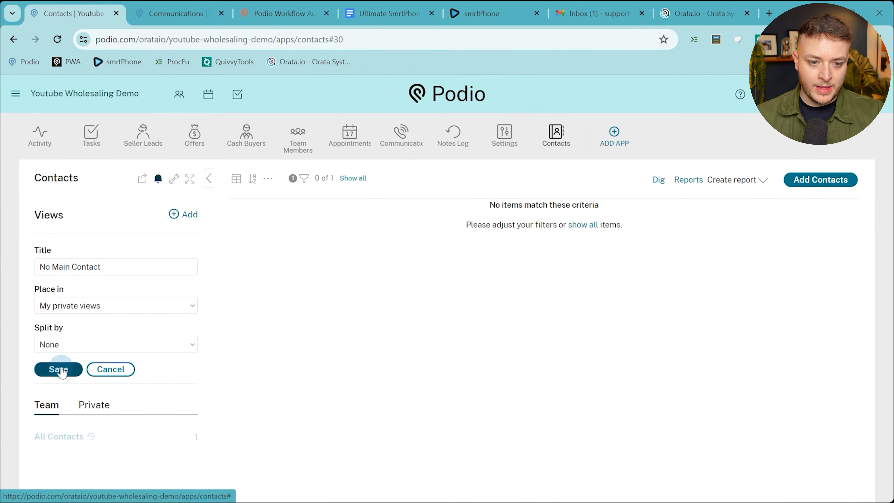
click(280, 22)
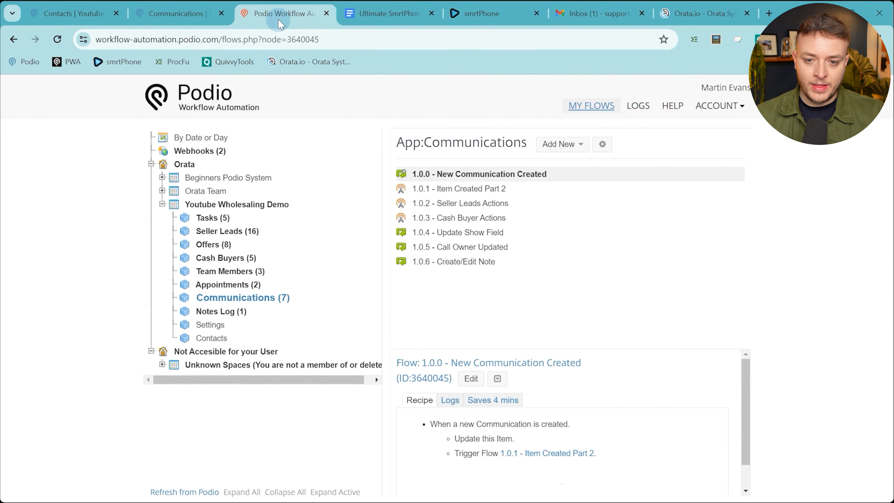
- Close the Communications page, refresh from Podio, and confirm the new view under Contacts' private views
click(221, 14)
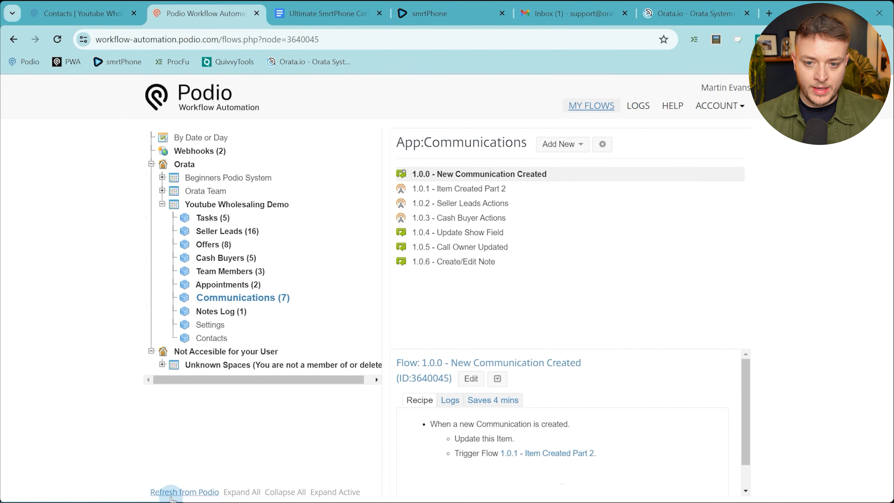
click(170, 495)
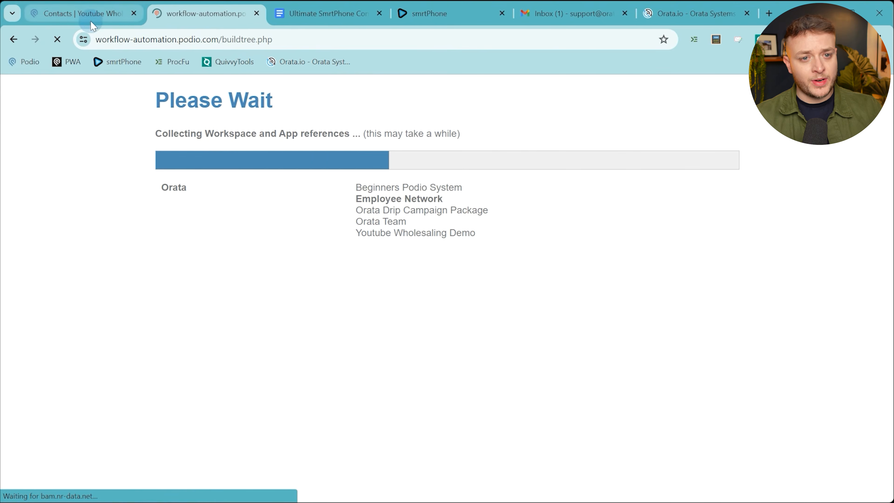
click(81, 13)
click(82, 248)
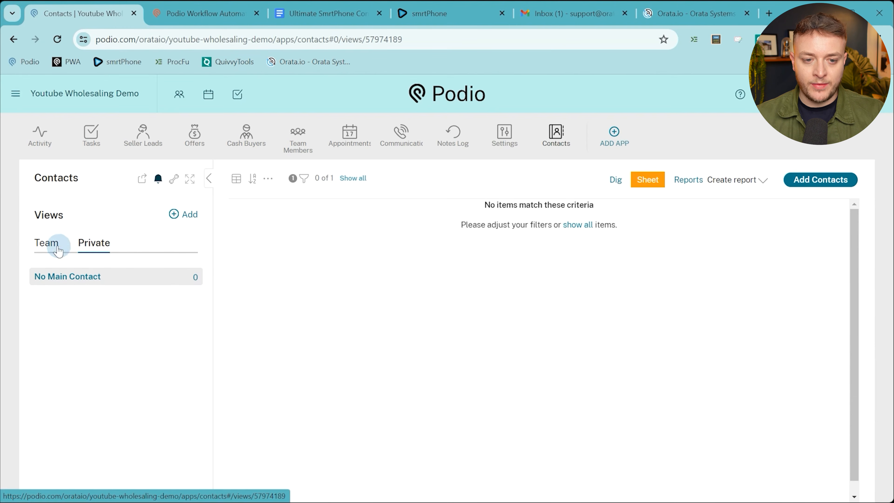
click(58, 250)
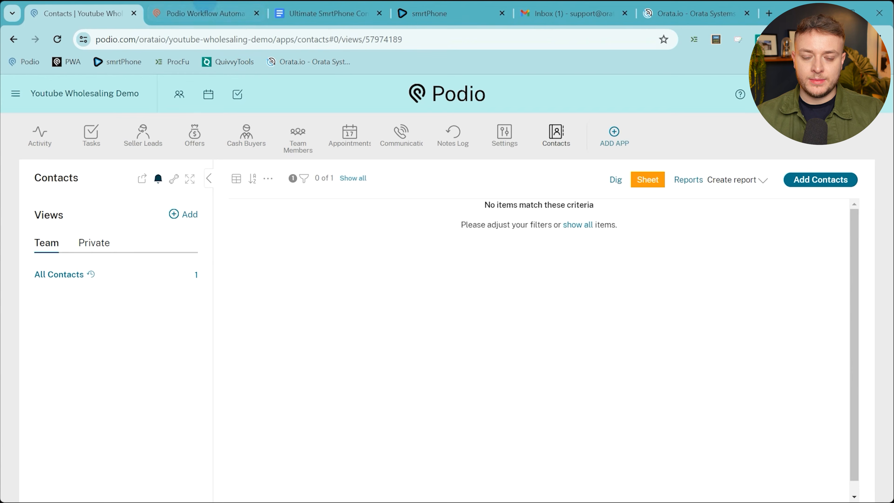
click(208, 16)
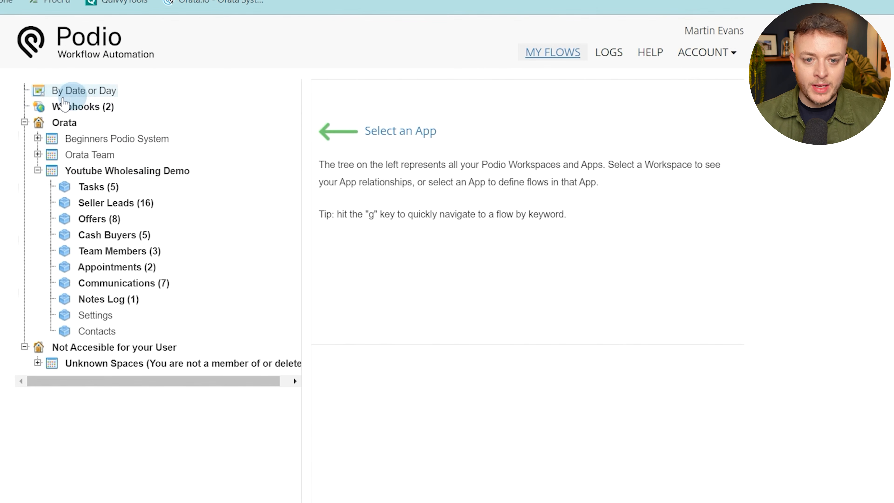
- Create a By Date or Day flow '1.0.0 - Check for Contacts to be Deleted' running daily every hour, without a filter
click(113, 92)
click(479, 95)
click(480, 125)
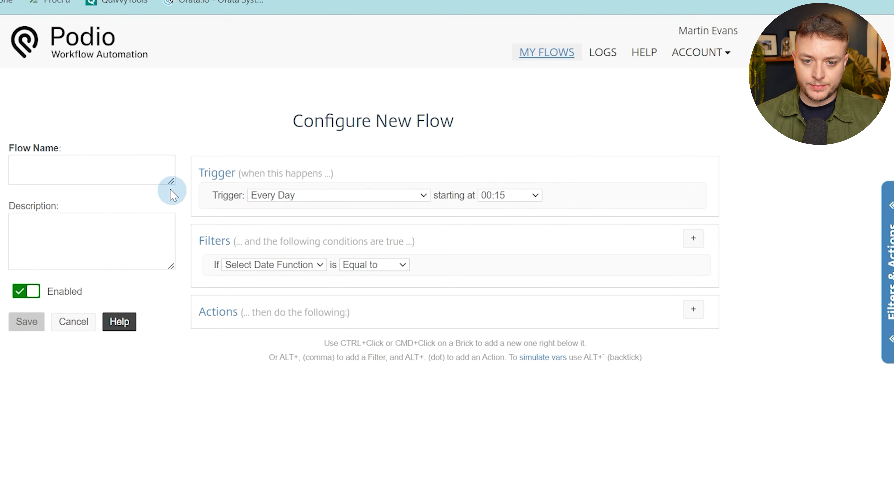
click(161, 158)
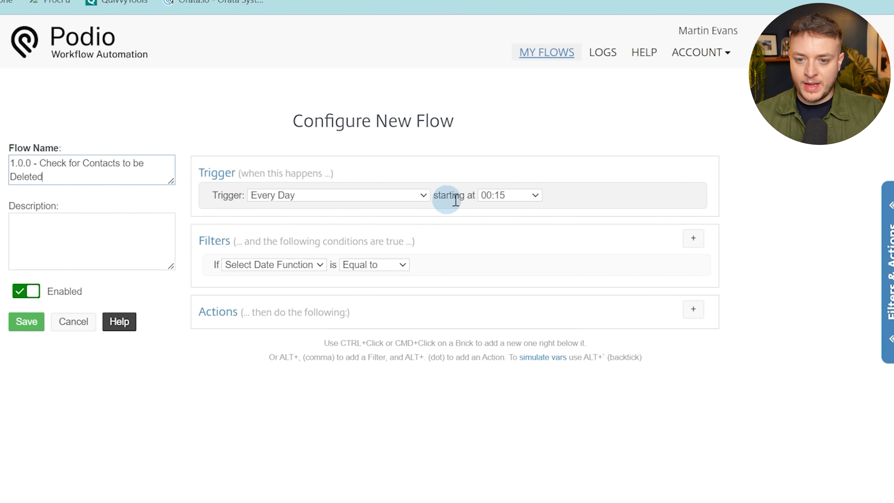
click(509, 195)
scroll(528, 314, down, 3)
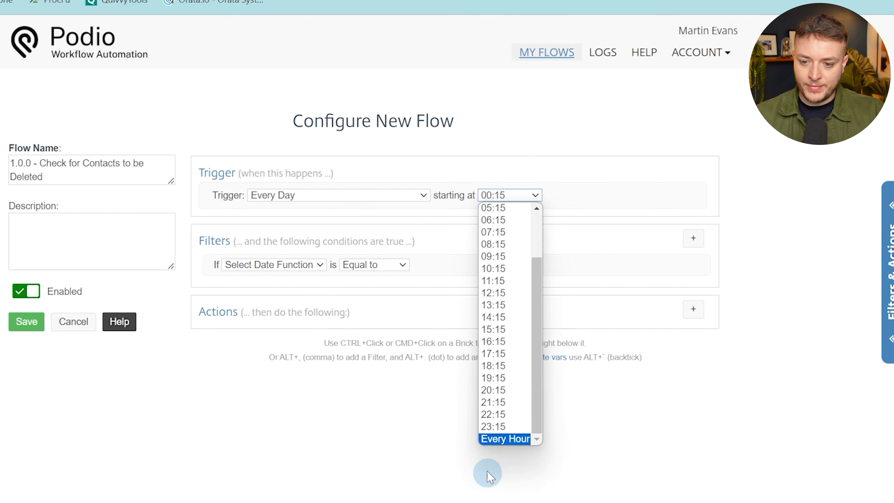
click(501, 438)
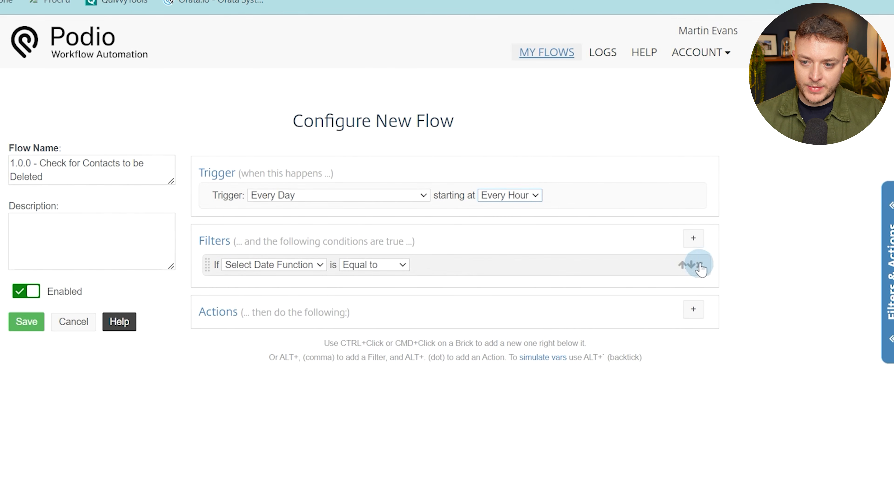
click(700, 264)
- Add Get Podio View reading Contacts' No Main Contact view as the user, limited to 999 items
click(693, 279)
text(get)
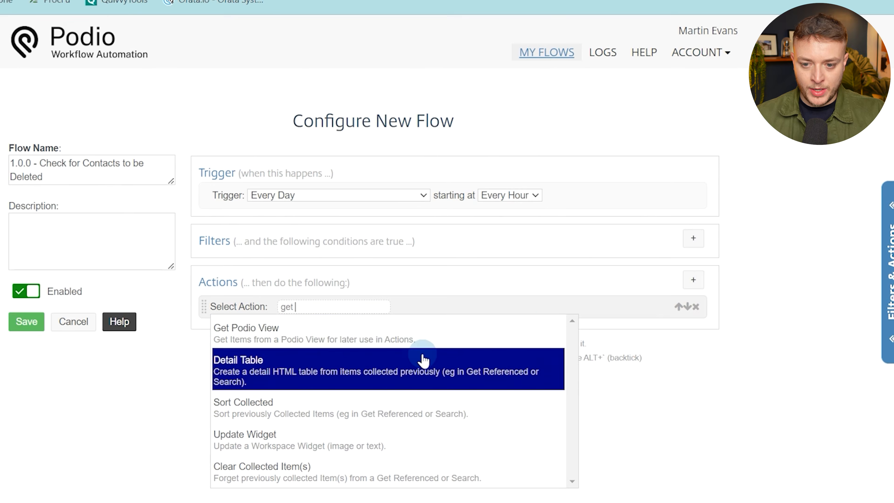
click(405, 338)
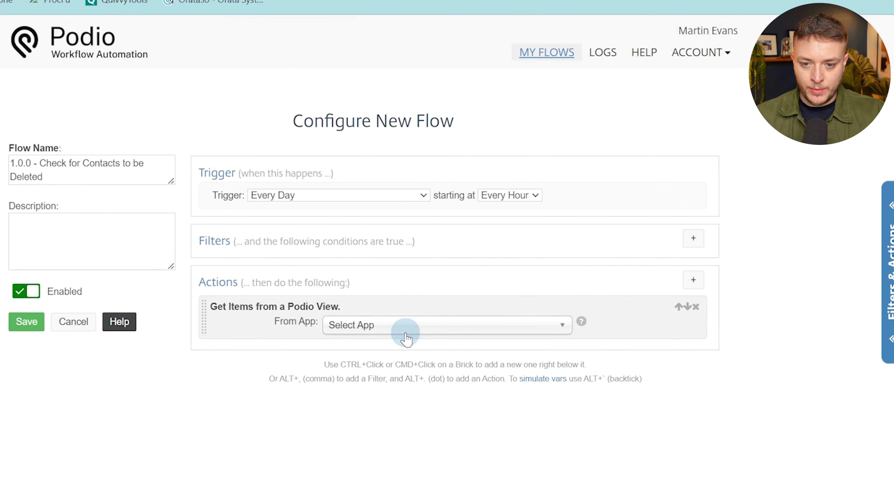
click(406, 331)
text(cxont)
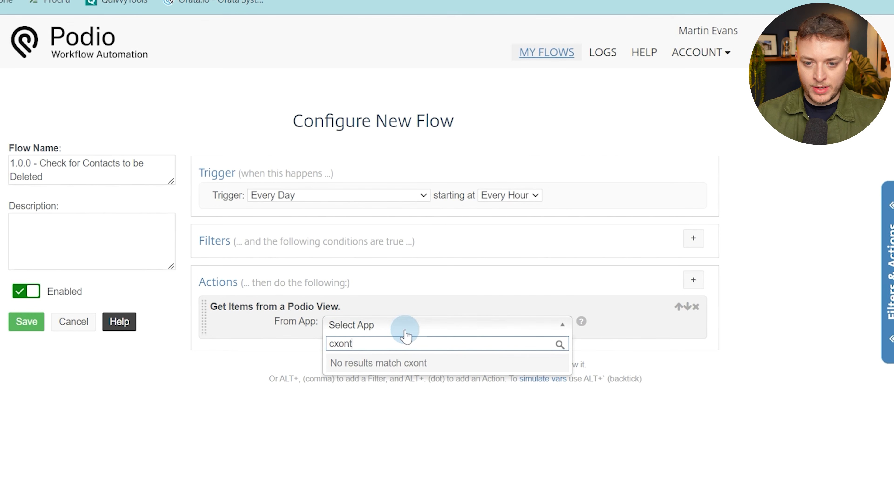
key(BackSpace)
key(BackSpace)
text(ontact)
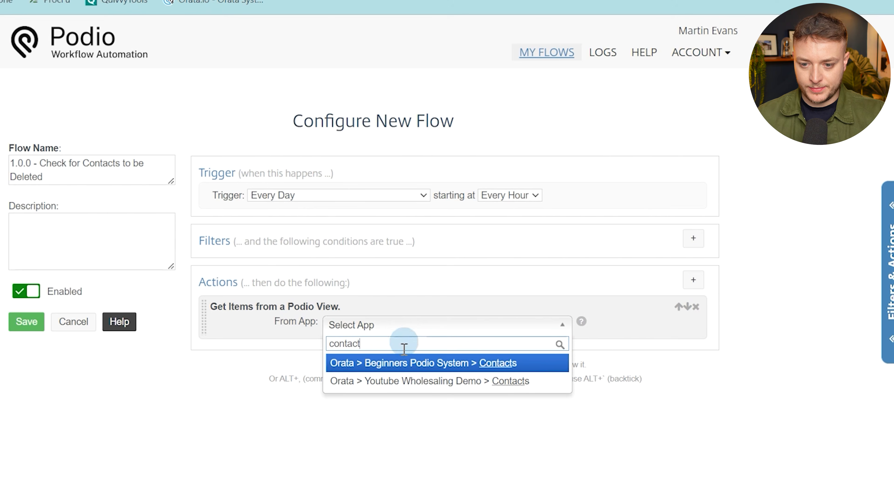
click(376, 385)
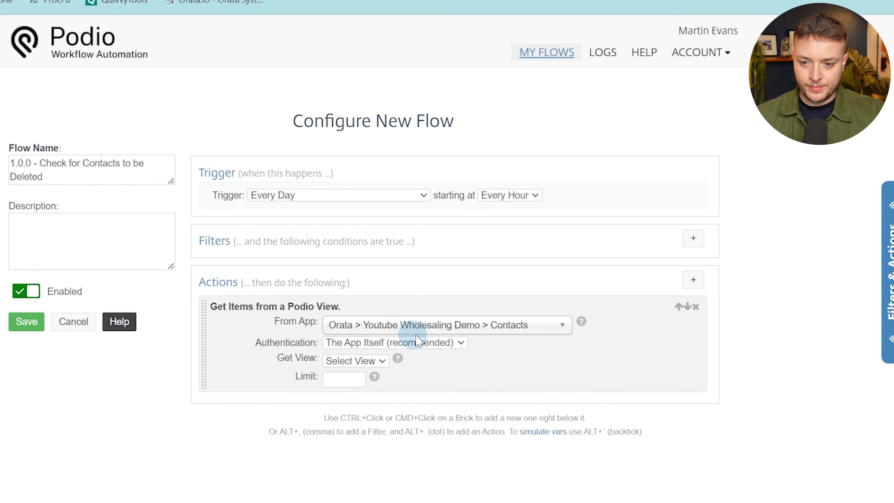
click(408, 345)
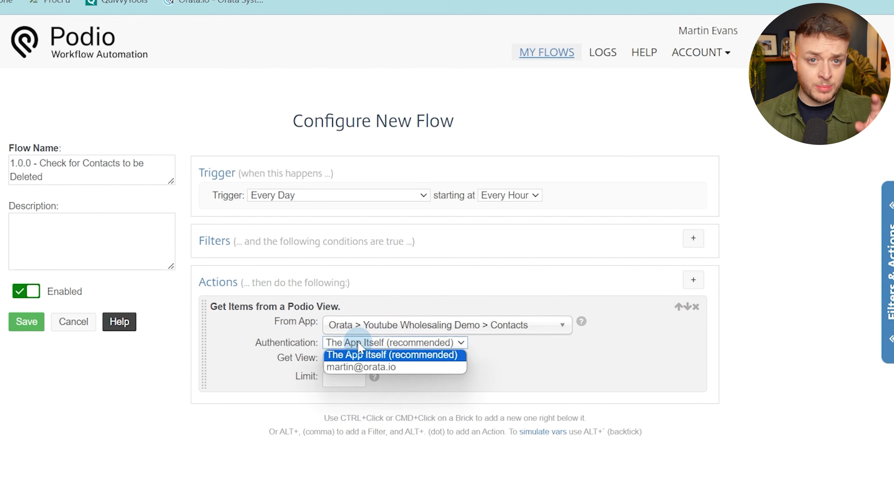
click(368, 373)
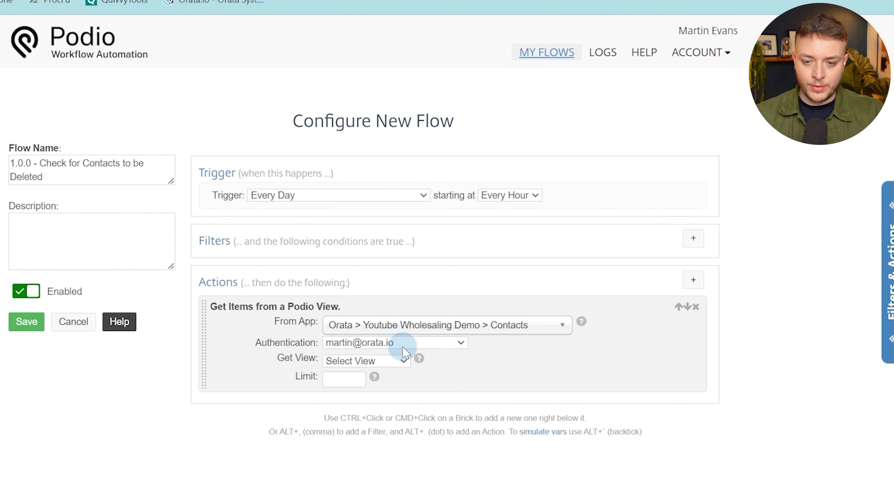
click(355, 362)
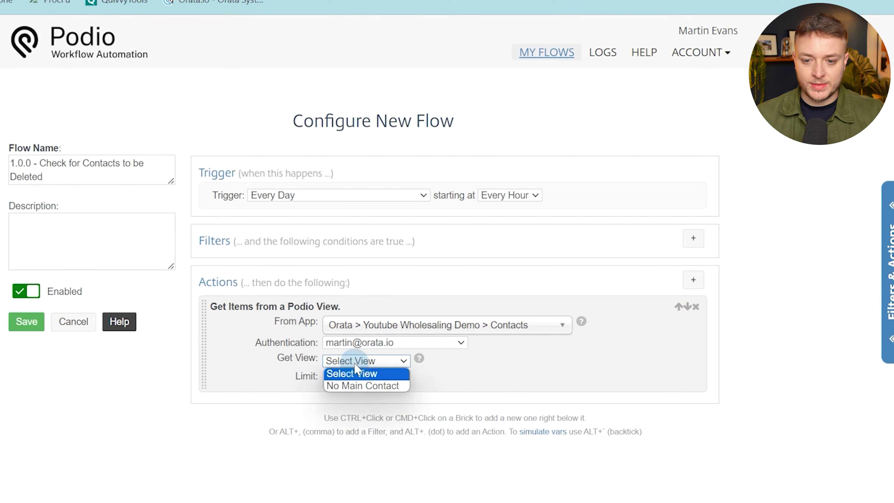
click(355, 386)
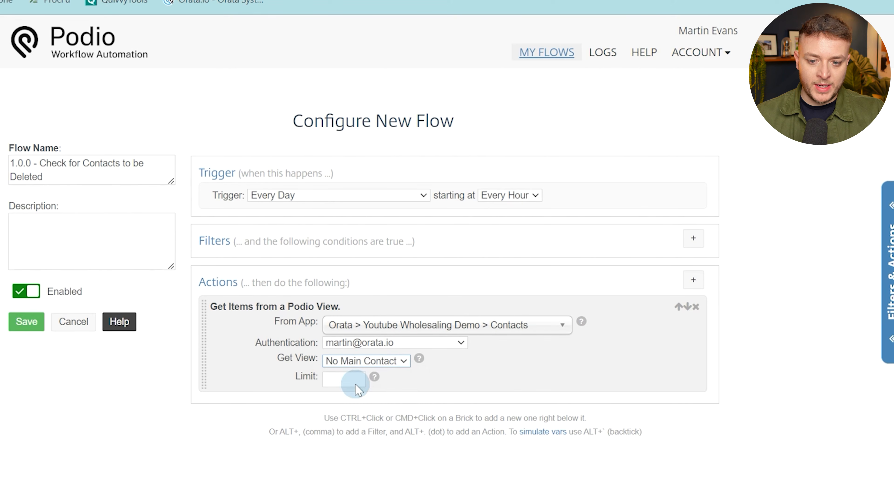
click(349, 378)
text(999)
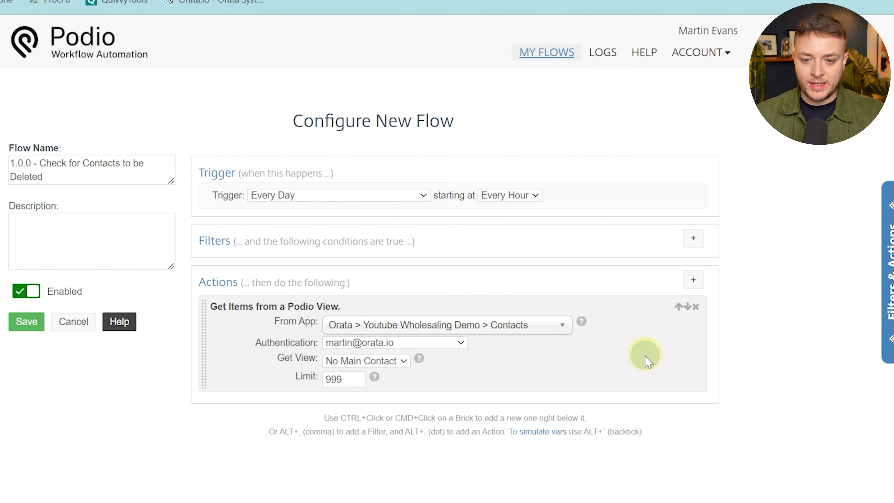
- Try a trigger-flow step on the collected contacts, remove it, and save the flow
ctrl+click(648, 362)
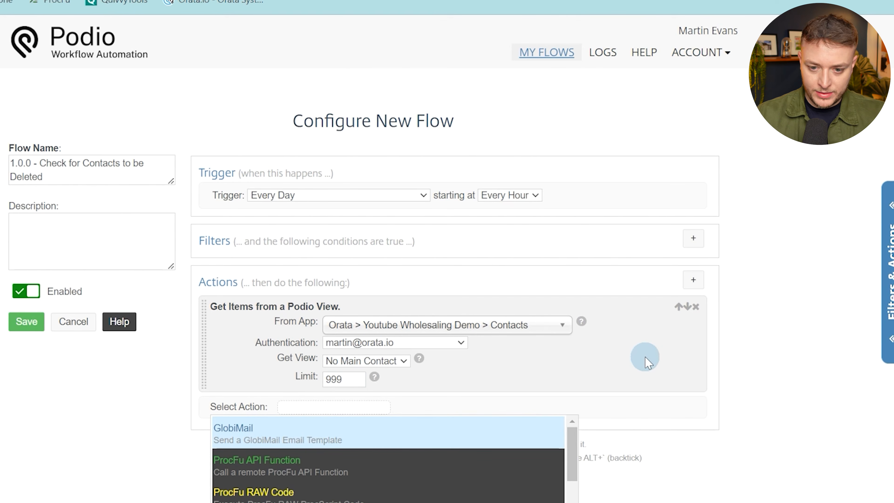
text(trig)
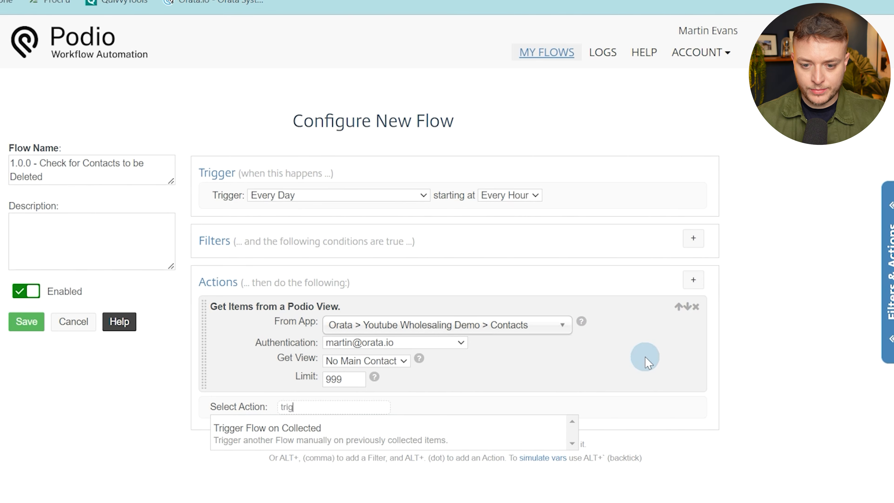
click(306, 435)
scroll(493, 367, down, 4)
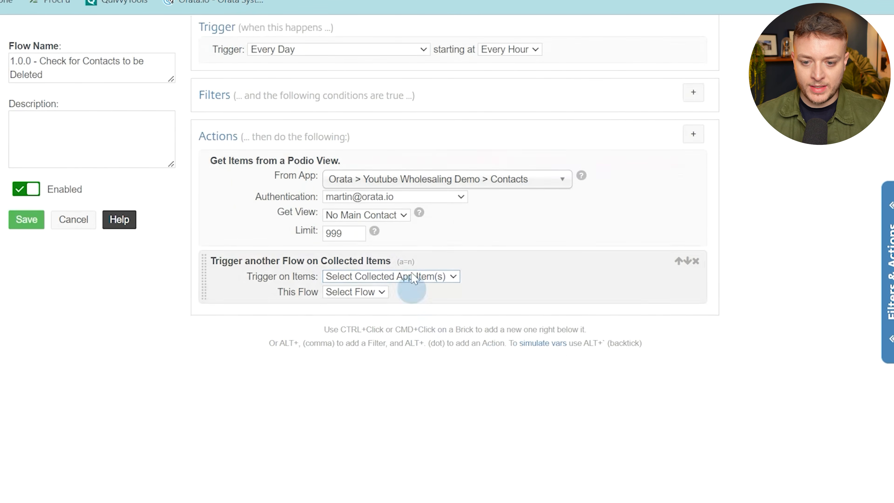
click(409, 280)
click(360, 303)
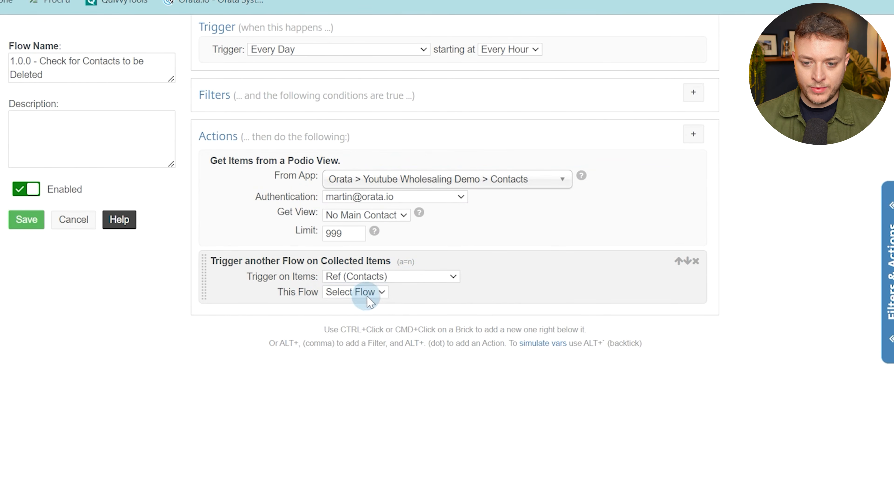
click(372, 296)
click(352, 302)
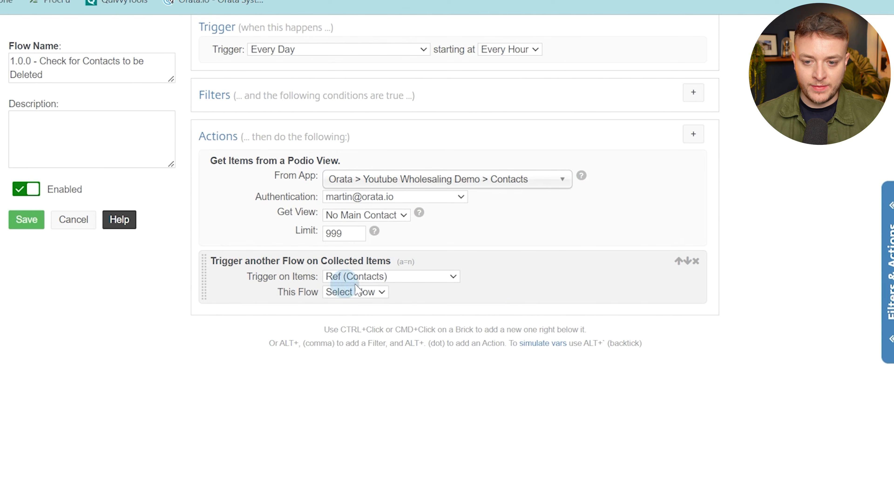
click(697, 261)
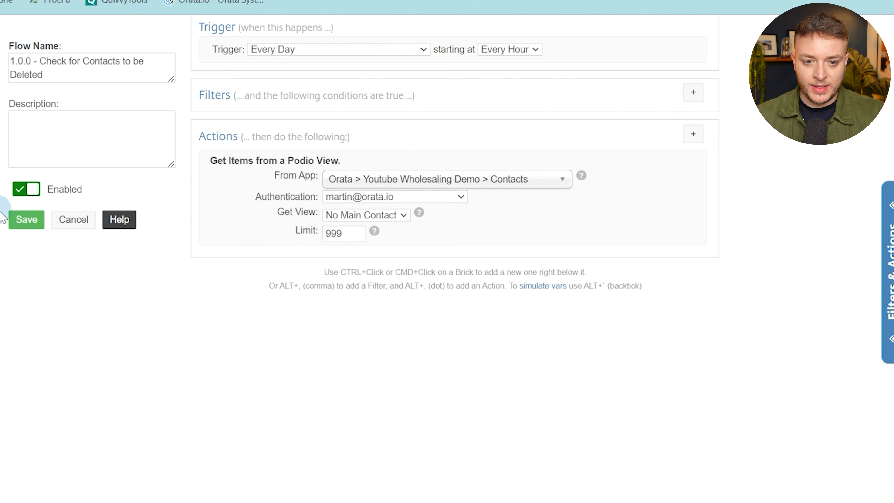
click(25, 216)
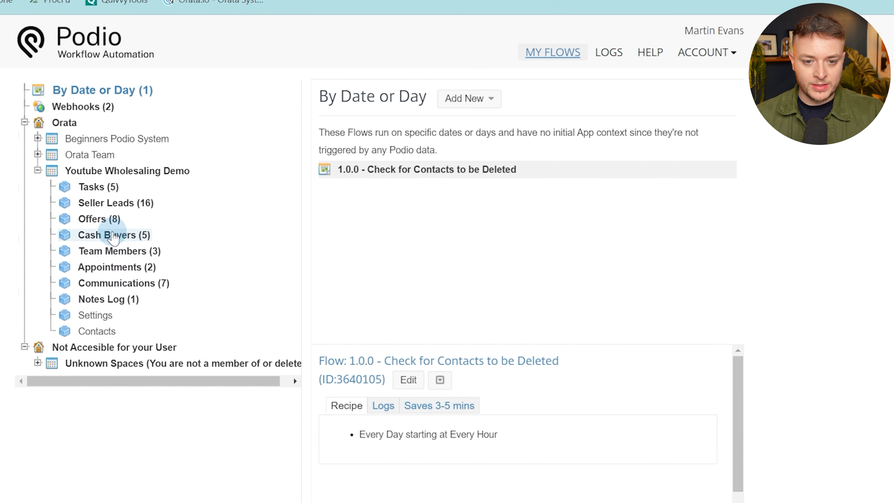
- Create a manually triggered Contacts flow named '1.0.1 - Delete Contact'
click(97, 331)
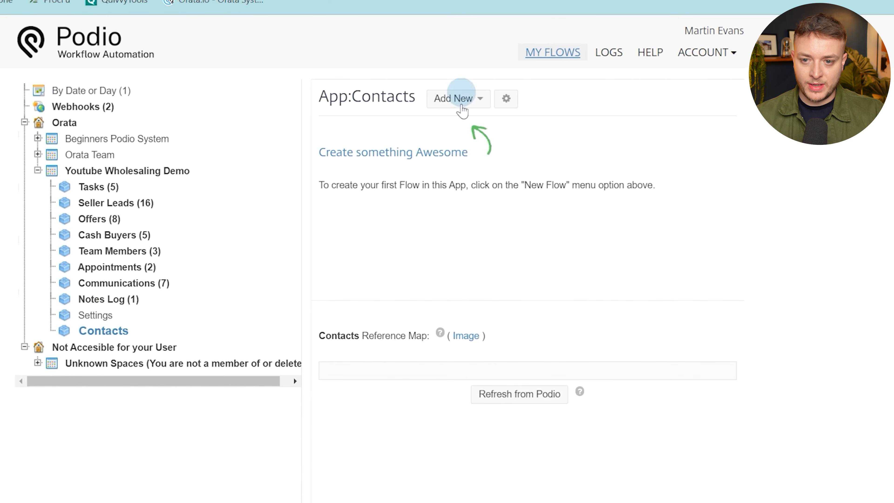
click(457, 99)
click(488, 122)
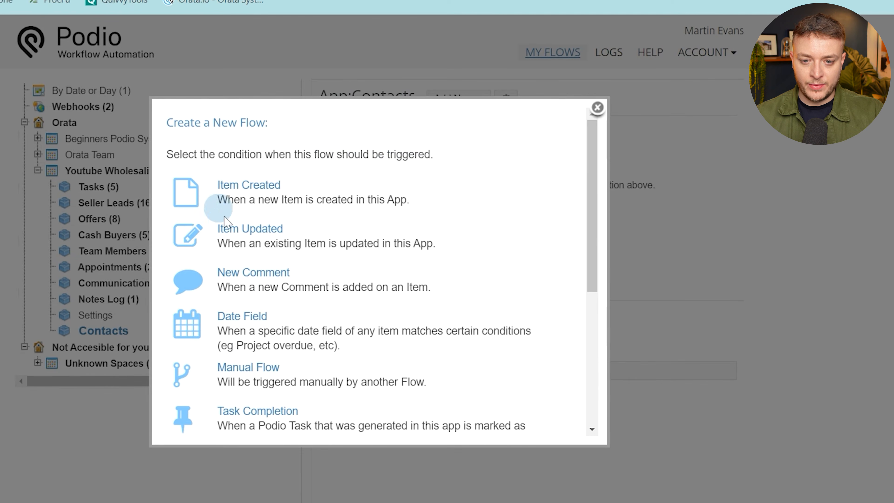
click(242, 368)
click(110, 156)
text(1.0.1 - Delete C)
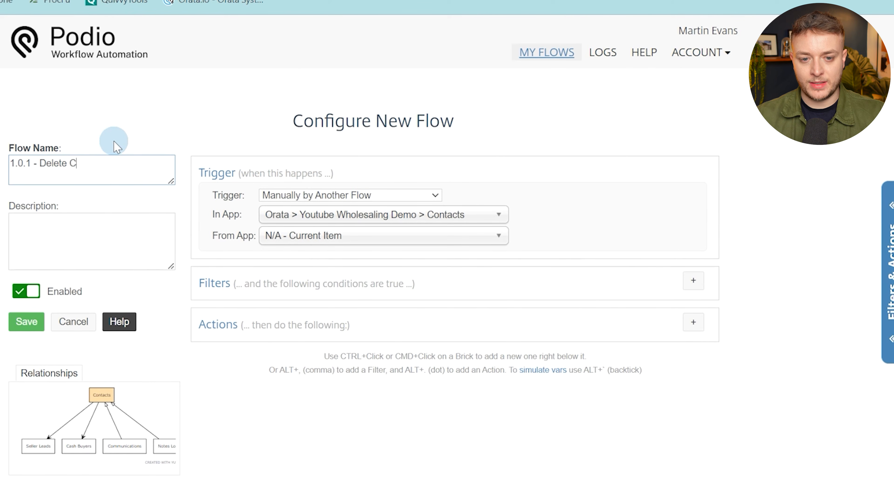
text(ontact)
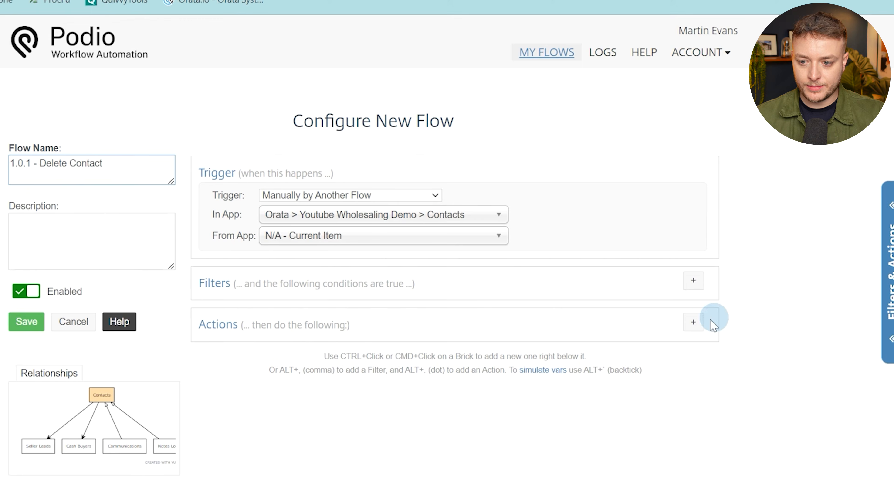
- Add a Delete Item action with Silent and Hook Event, authenticated as the user, and save
click(693, 322)
text(delk)
key(BackSpace)
text(ete)
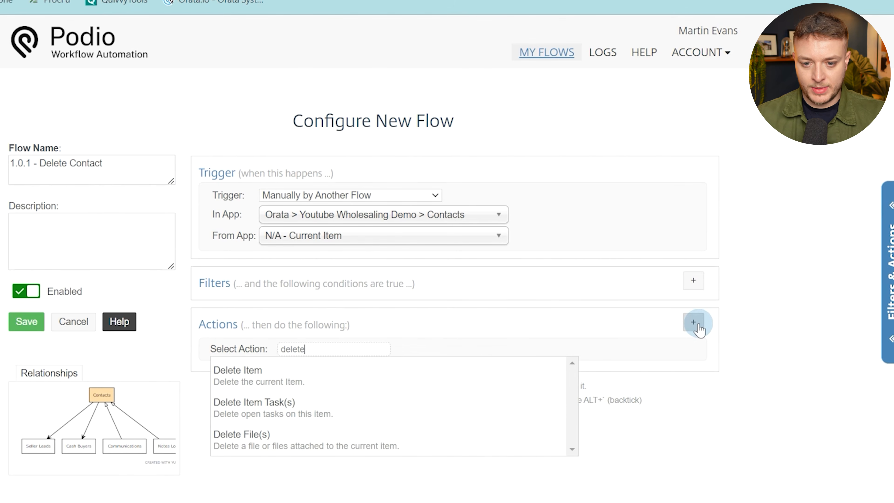
click(258, 373)
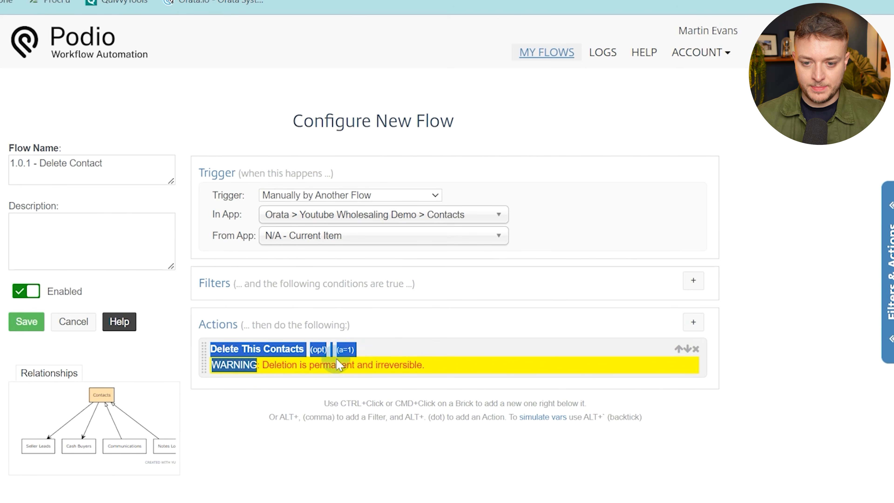
click(318, 350)
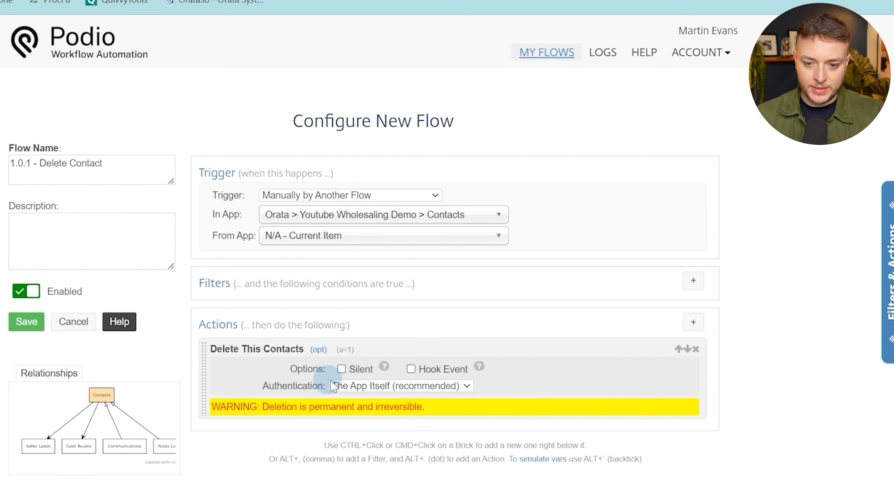
click(340, 370)
click(411, 369)
click(415, 387)
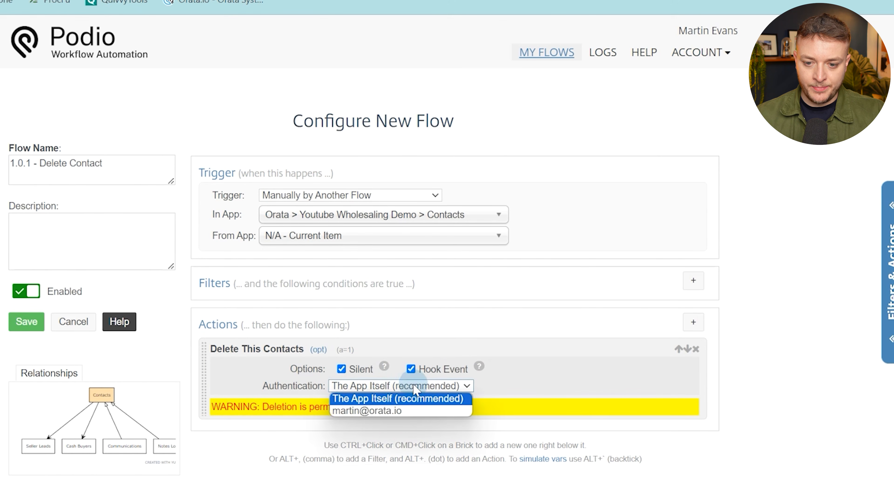
click(362, 412)
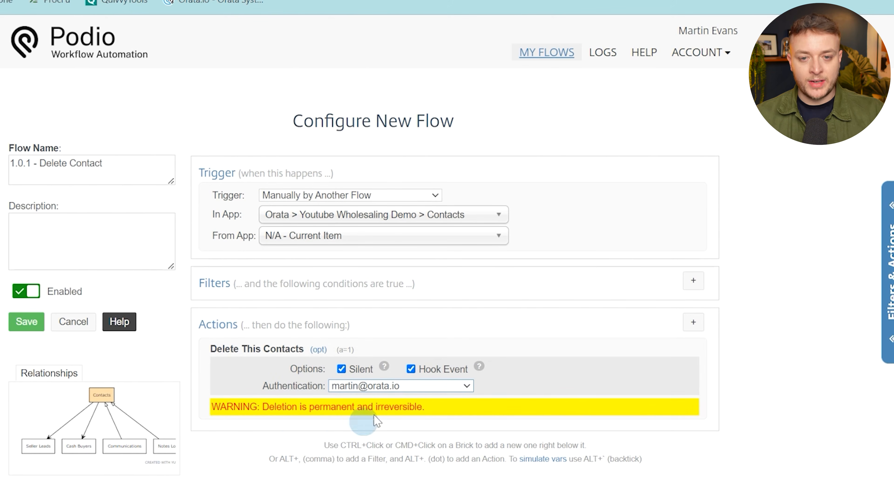
drag(306, 383, 384, 386)
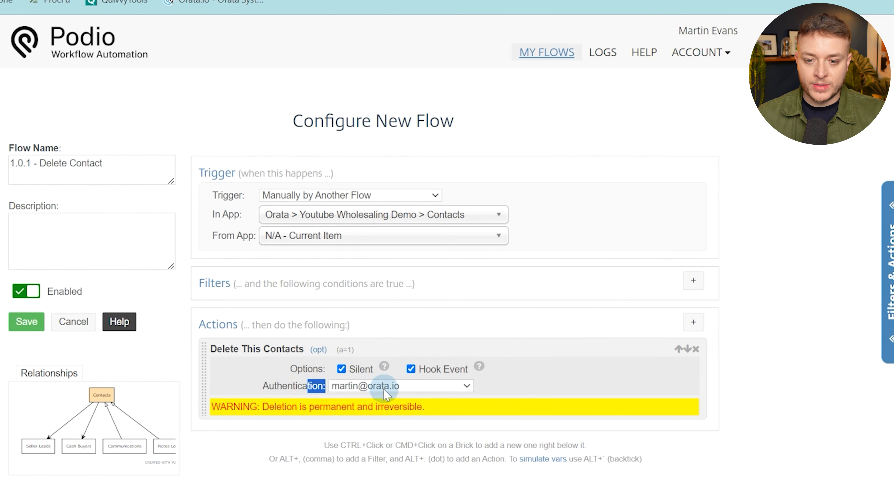
click(292, 385)
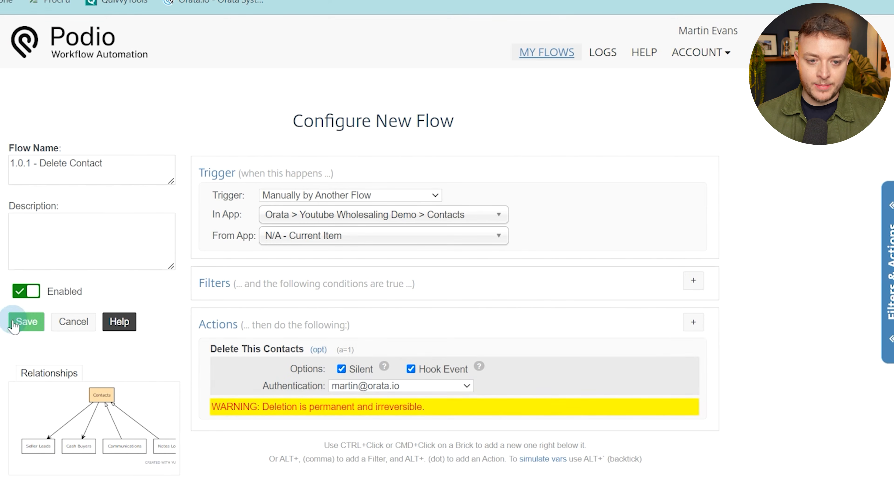
click(45, 317)
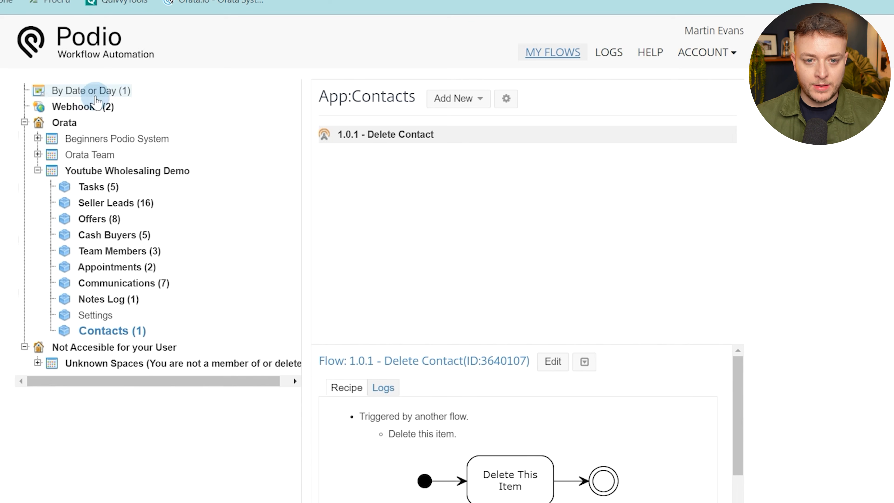
- Open the 1.0.0 Check for Contacts to be Deleted flow under By Date or Day for editing
click(45, 88)
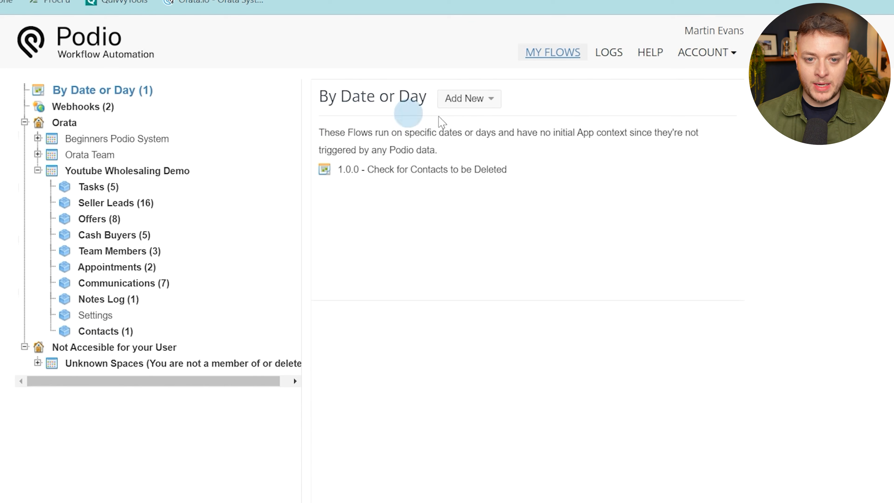
click(472, 168)
click(419, 380)
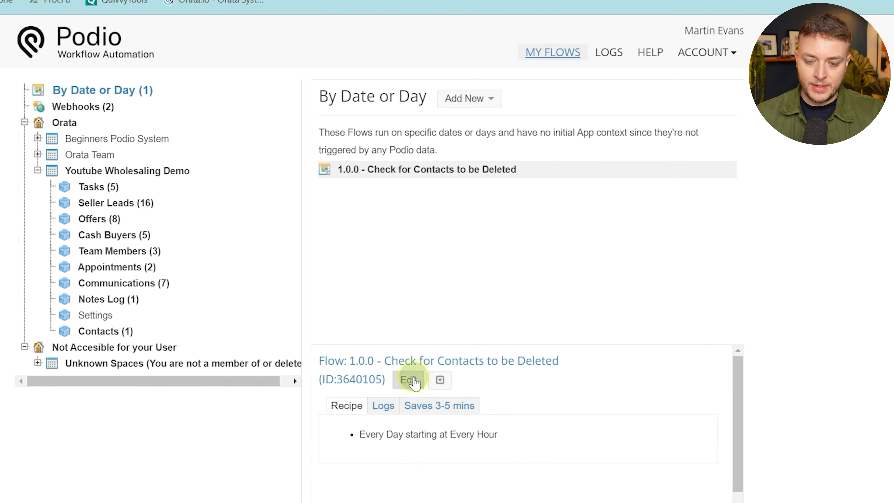
- Add a Trigger Flow action running 1.0.1 - Delete Contact on the collected Contacts references, then save
scroll(510, 222, down, 3)
click(642, 223)
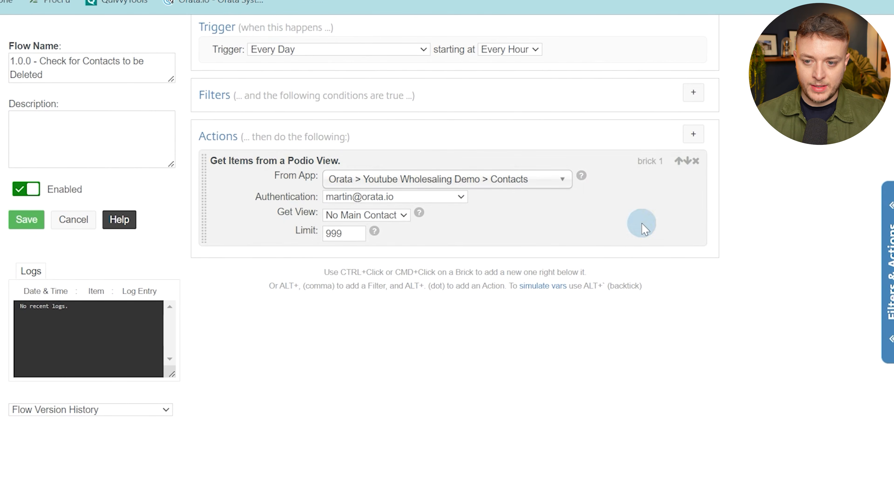
text(trig)
click(333, 280)
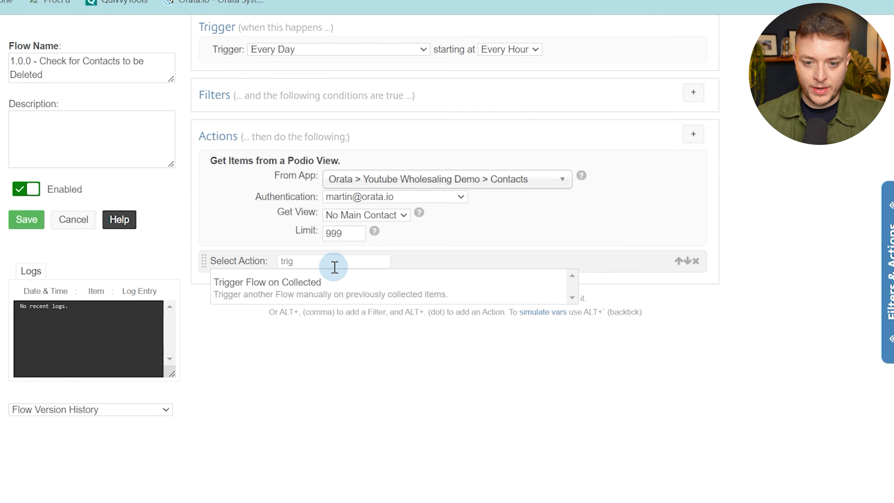
click(339, 276)
click(352, 301)
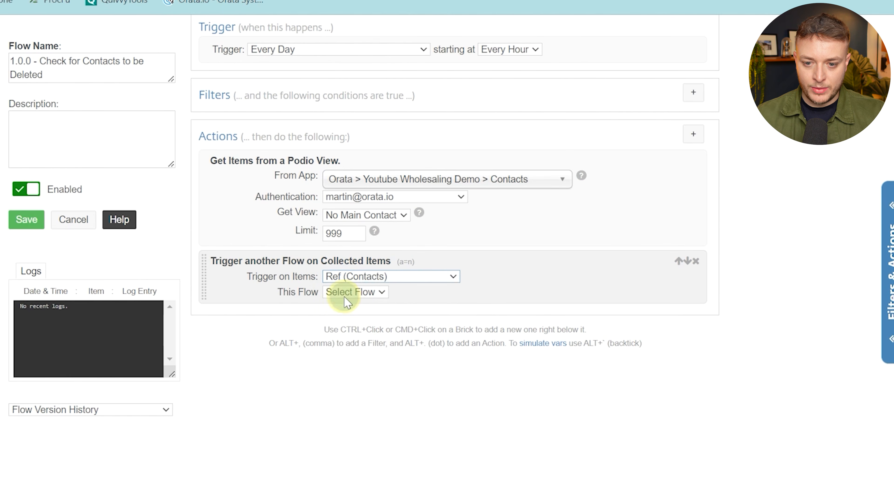
click(370, 291)
click(384, 317)
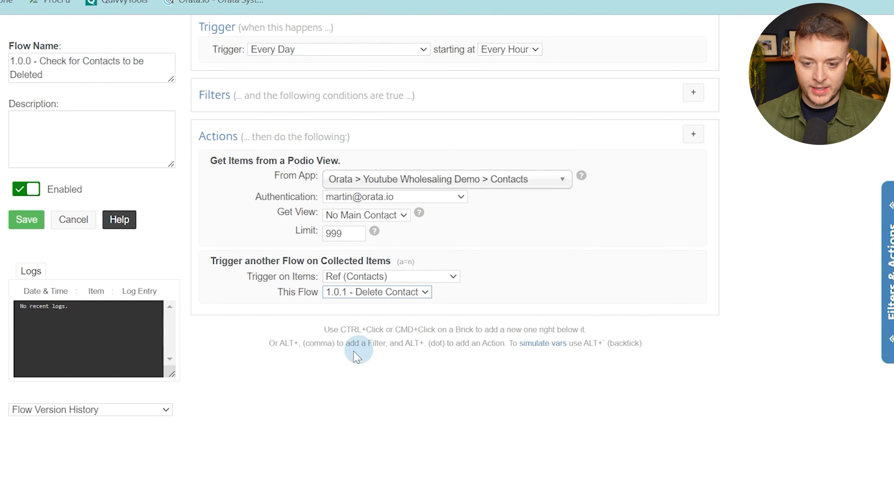
click(35, 231)
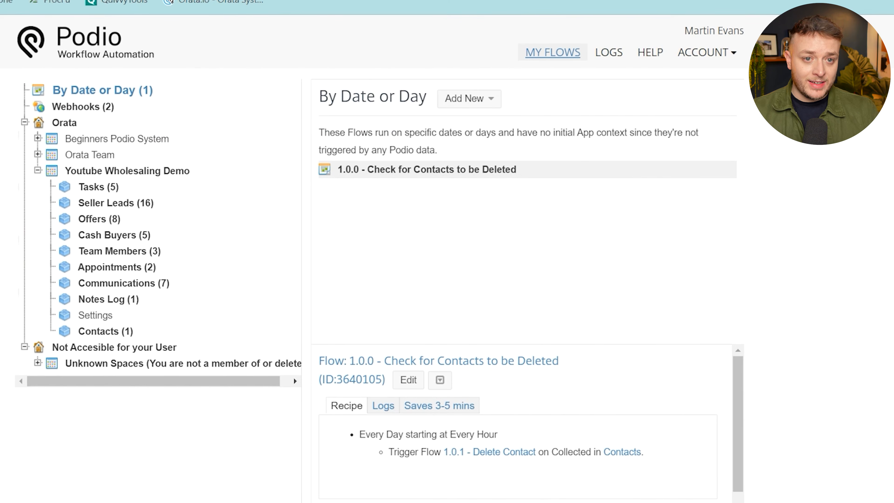
- Switch to the Podio tab and browse the Youtube Wholesaling Demo workspace activity stream
click(78, 13)
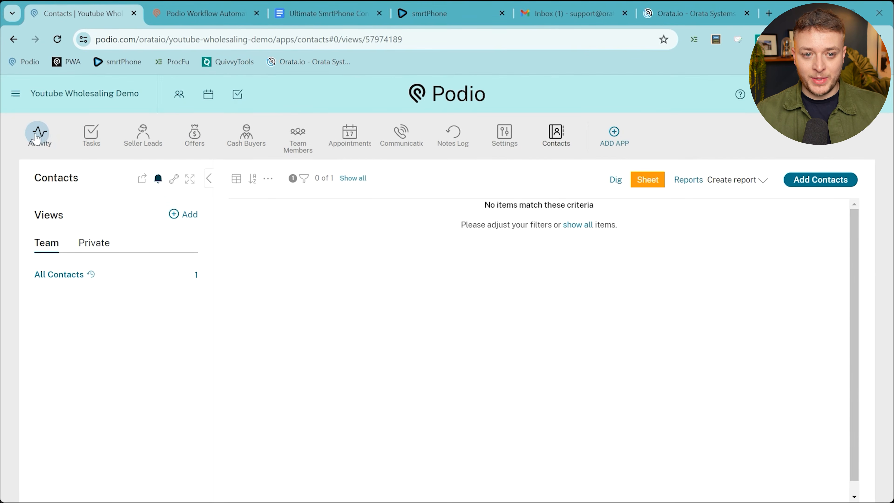
click(38, 134)
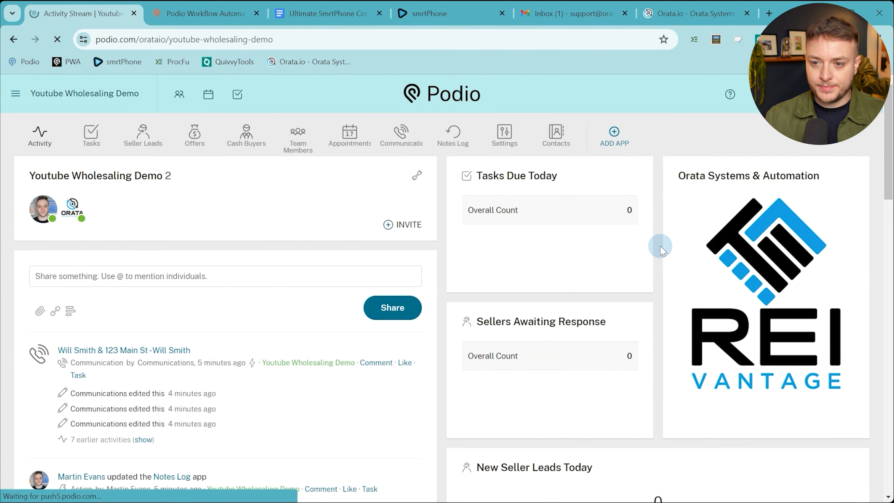
scroll(660, 247, down, 8)
scroll(654, 253, up, 1)
scroll(656, 260, down, 1)
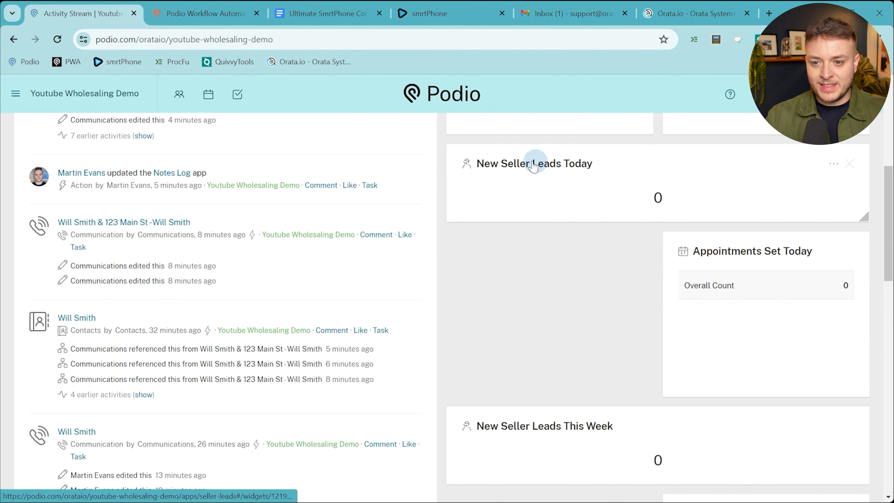
scroll(631, 283, down, 5)
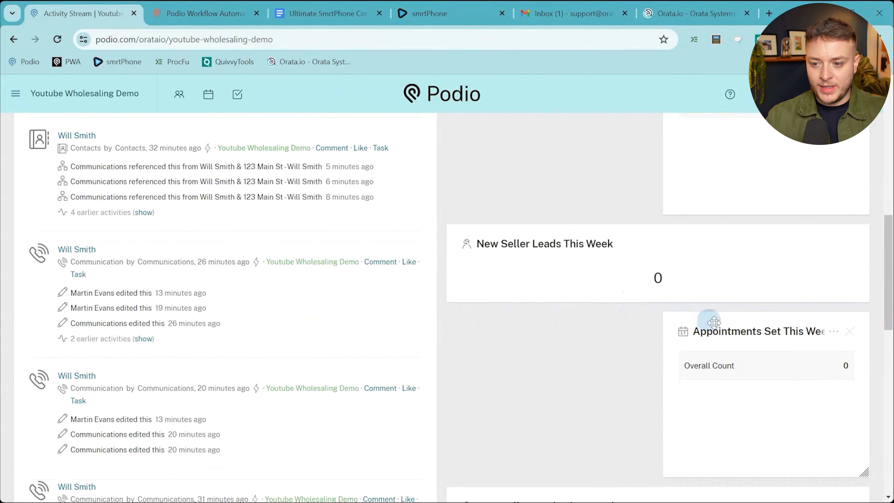
scroll(688, 316, down, 8)
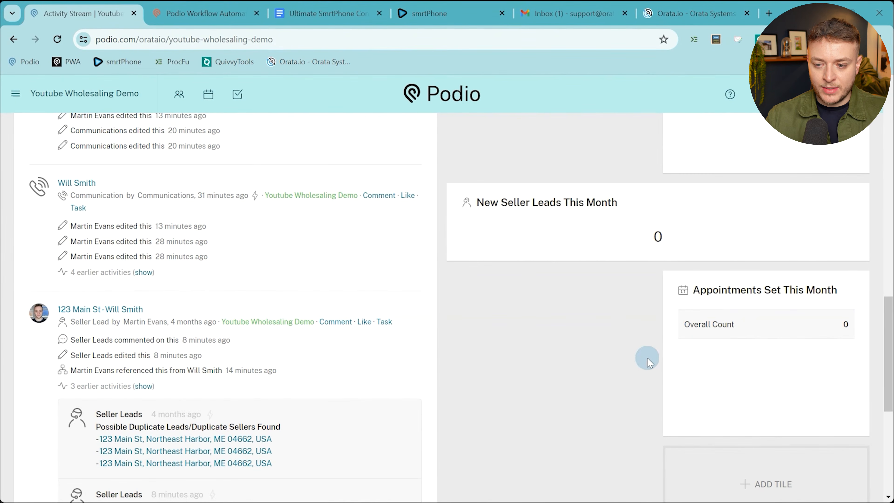
scroll(633, 338, up, 5)
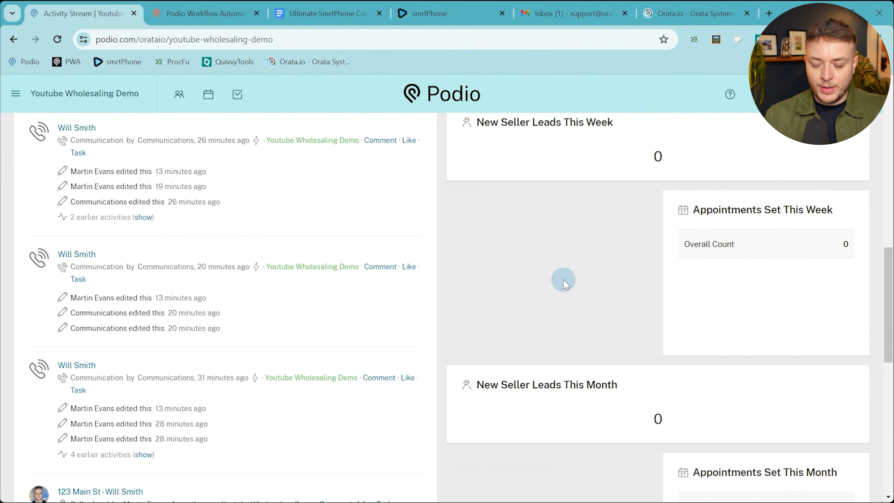
scroll(562, 283, up, 15)
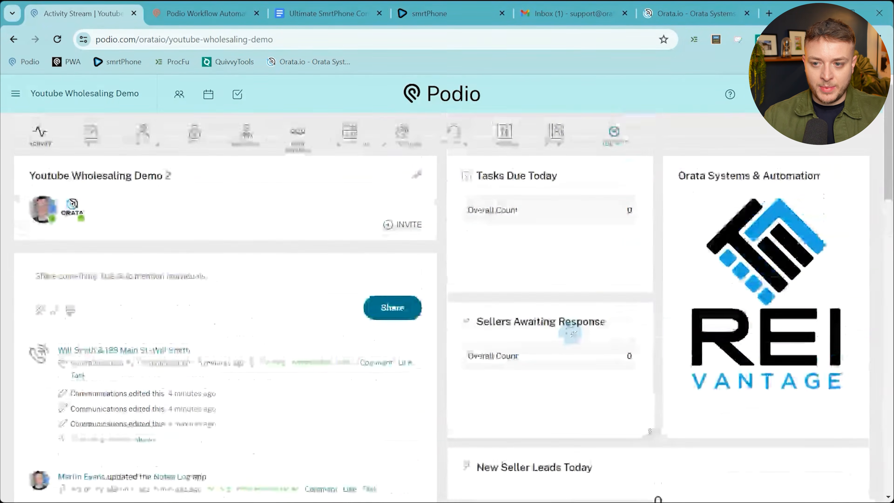
- Open the Communications app to see its five call and text records
scroll(592, 285, down, 8)
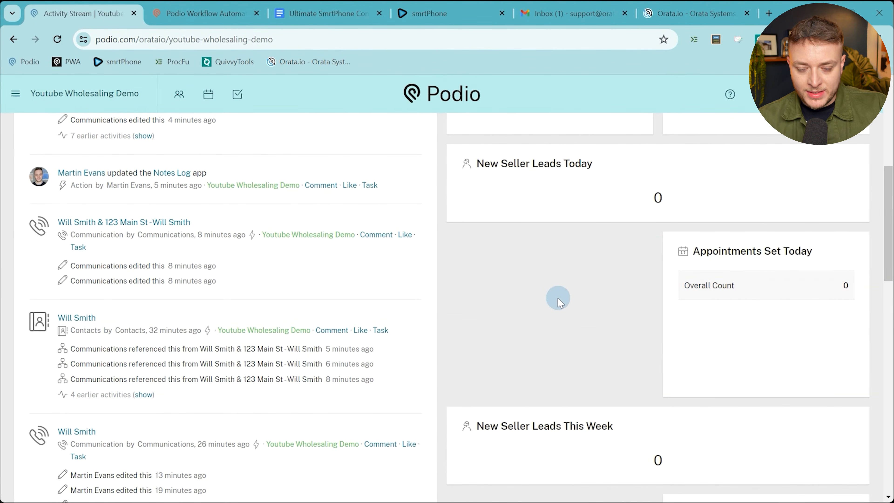
scroll(560, 302, down, 7)
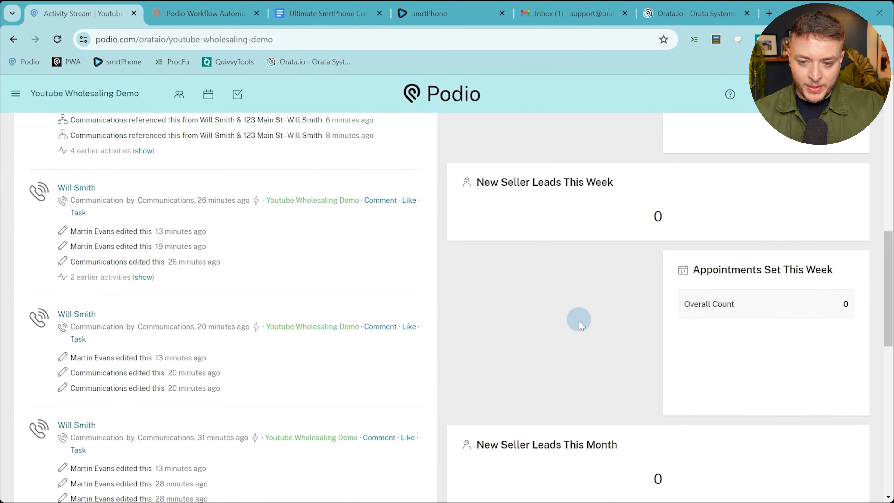
scroll(577, 319, down, 8)
scroll(564, 319, up, 15)
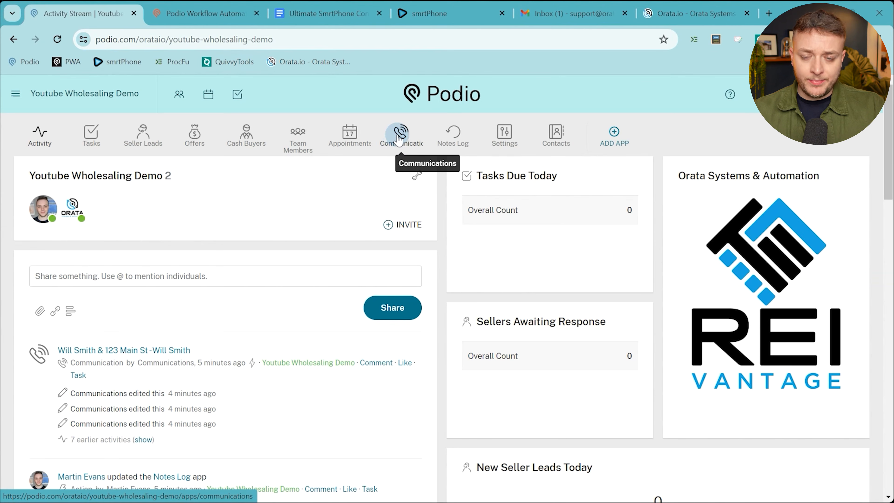
click(399, 139)
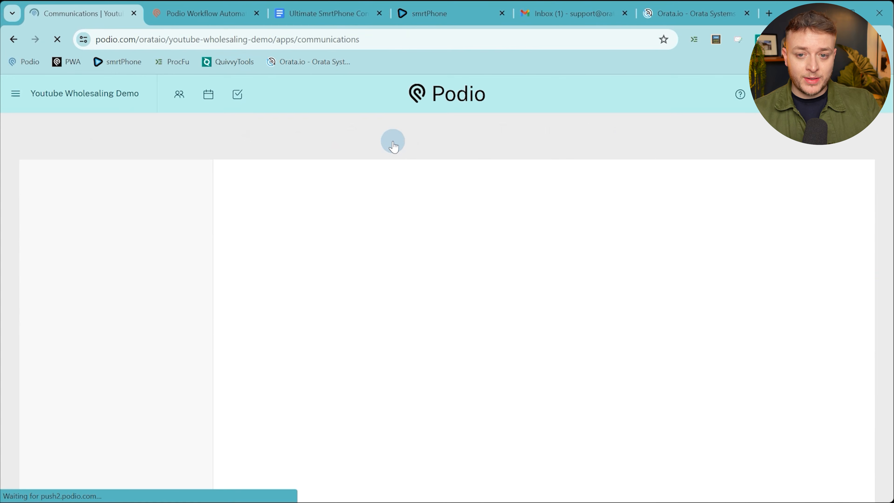
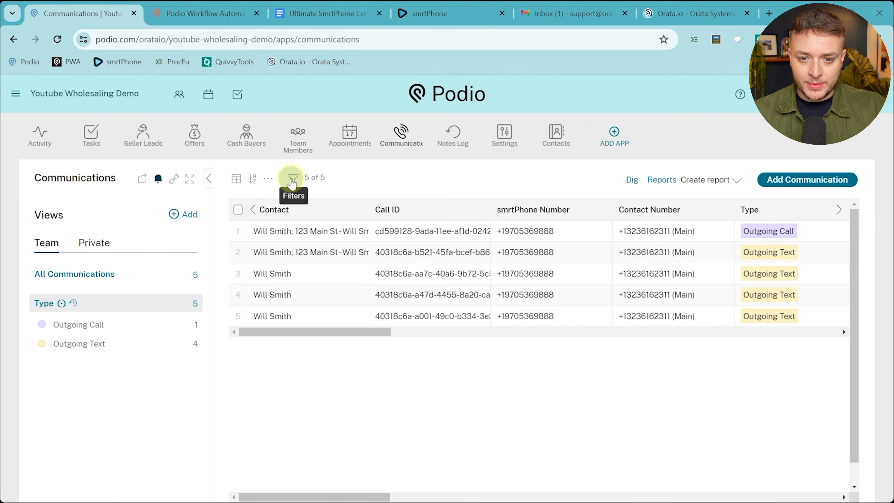
- Filter the Communications list to items created Today
click(293, 180)
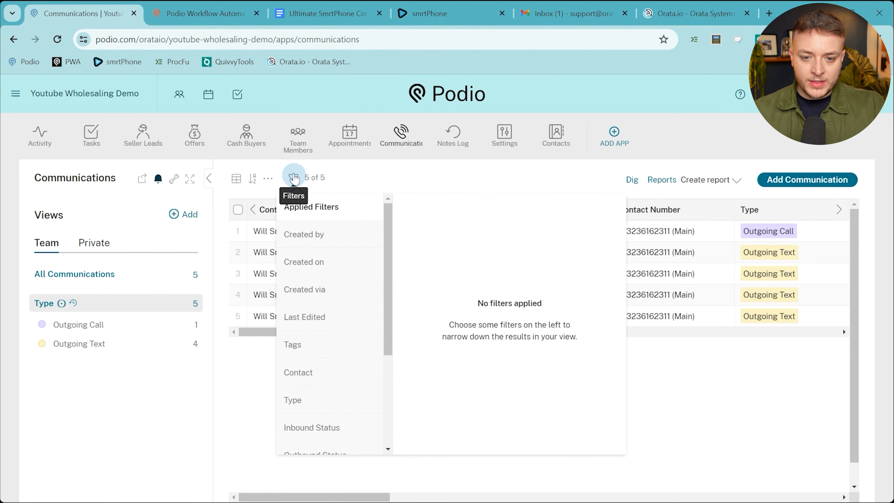
click(304, 262)
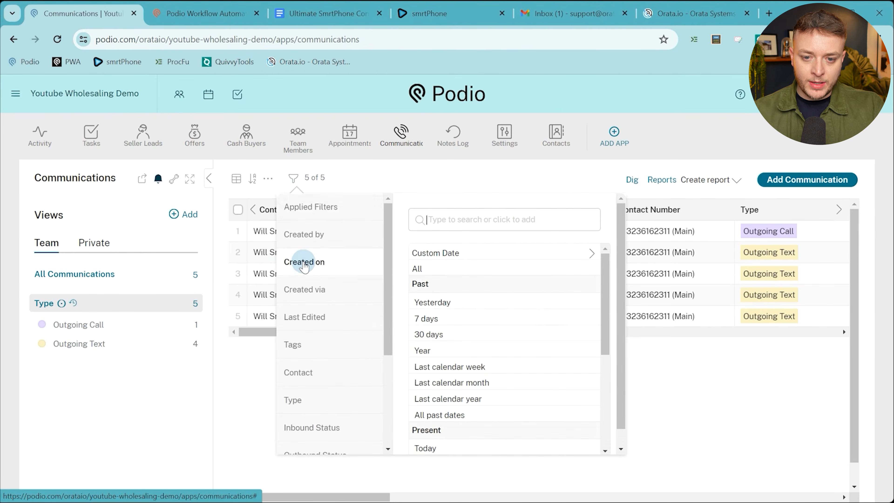
scroll(458, 278, down, 5)
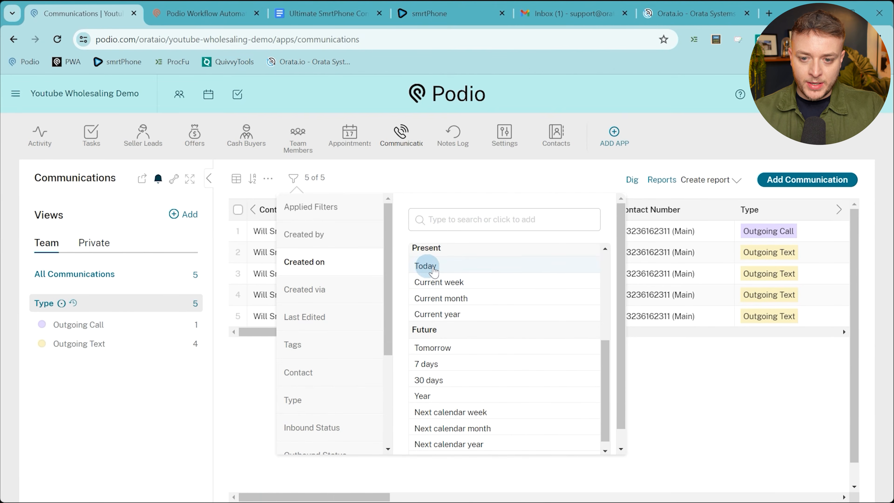
scroll(419, 272, up, 2)
click(454, 321)
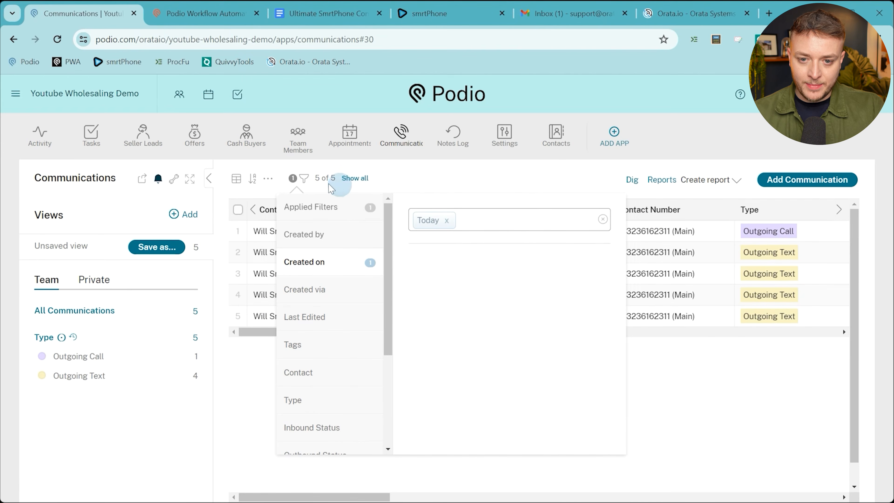
- Add a Type filter for Outgoing Call and close the filter panel
scroll(322, 247, down, 3)
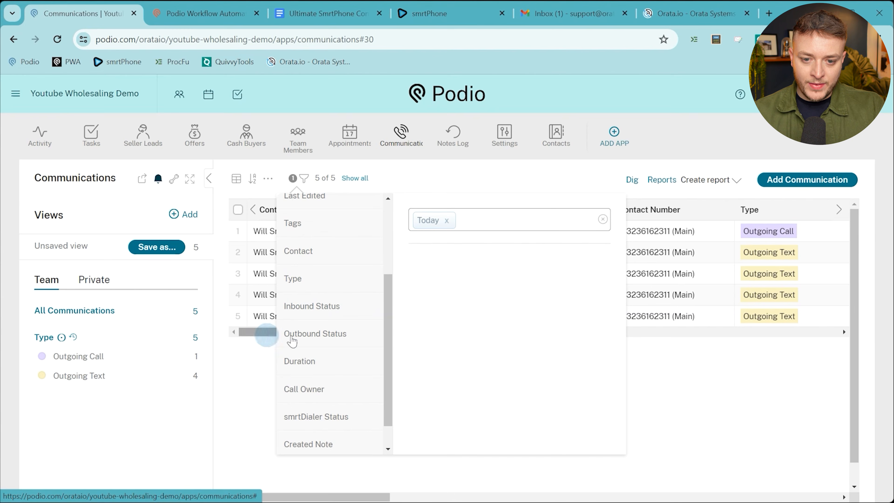
click(292, 281)
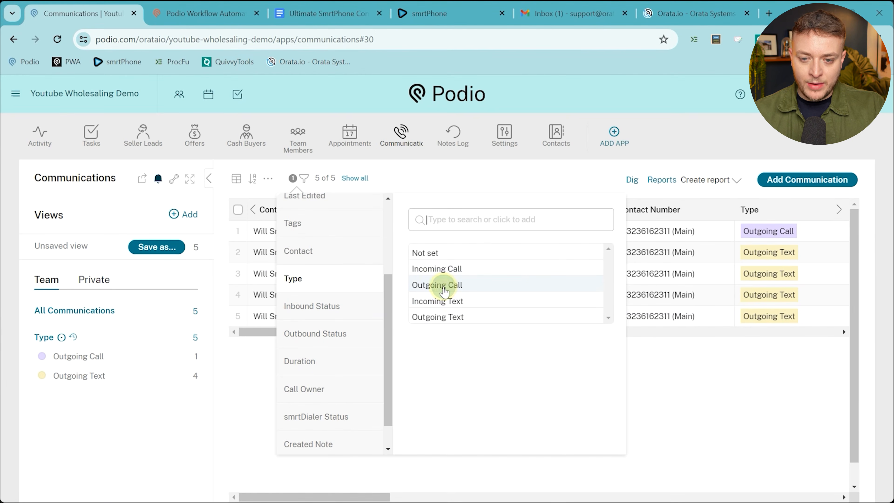
click(445, 292)
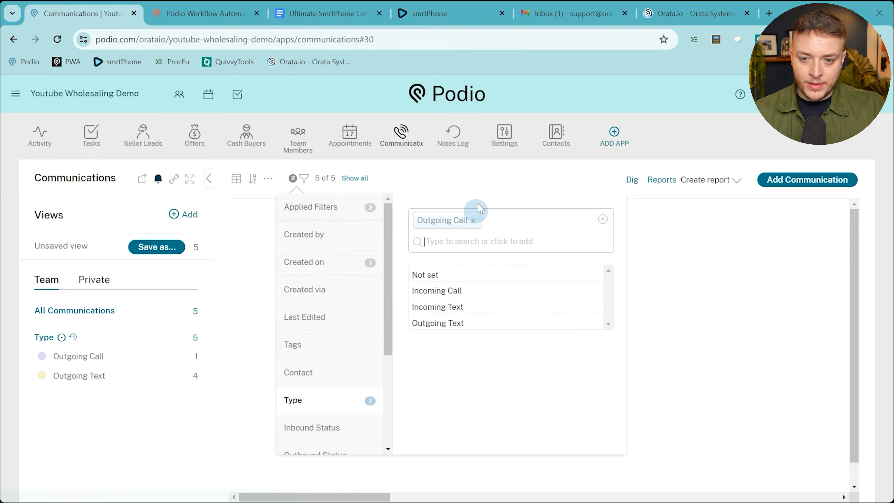
click(482, 182)
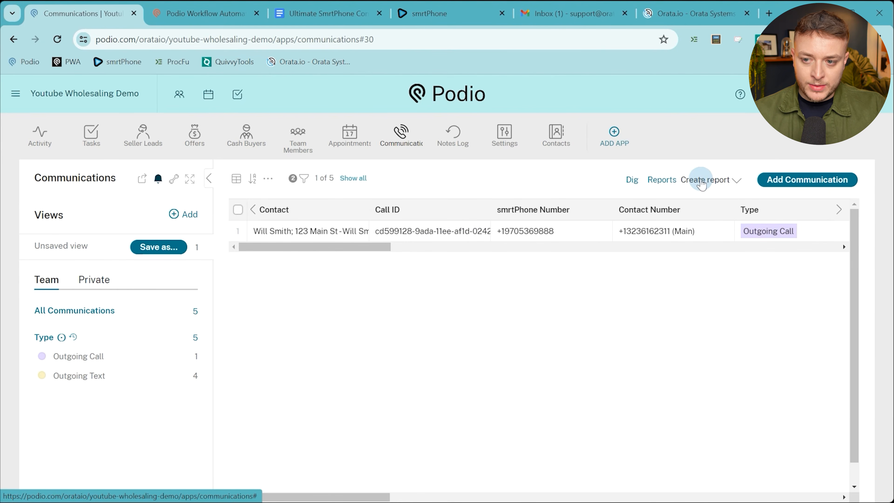
click(722, 184)
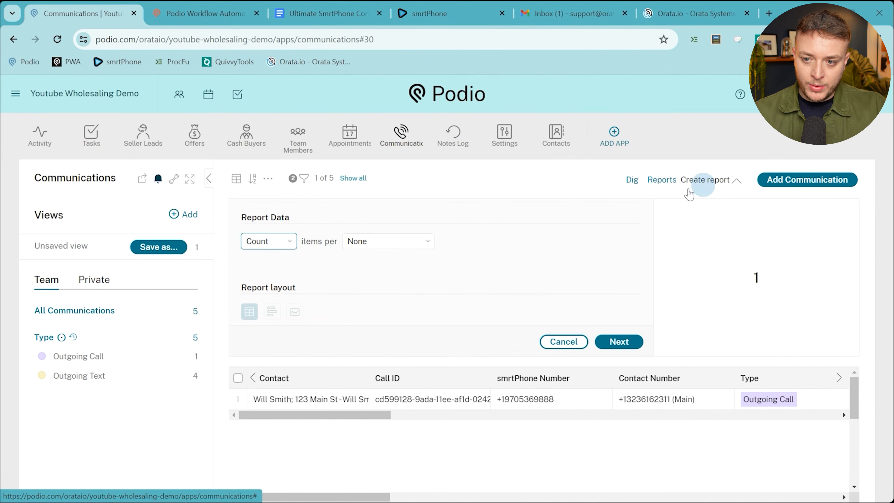
- Set the new report to count items per Call Owner
click(377, 243)
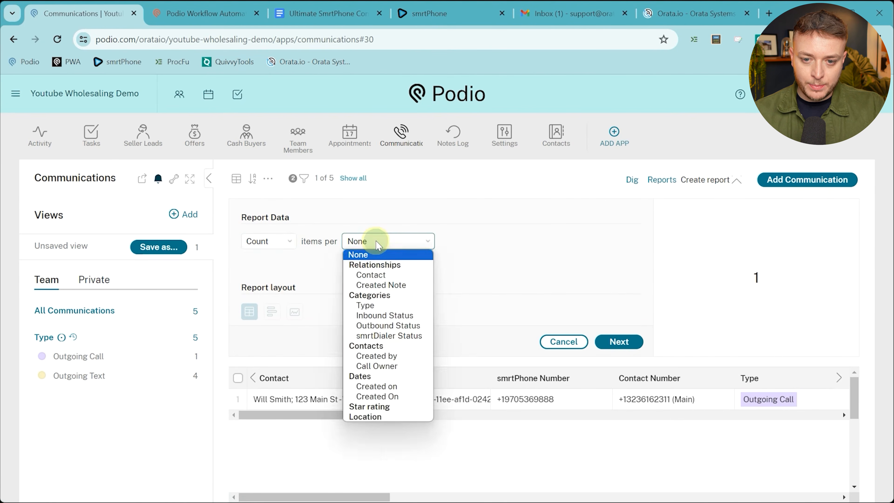
click(369, 367)
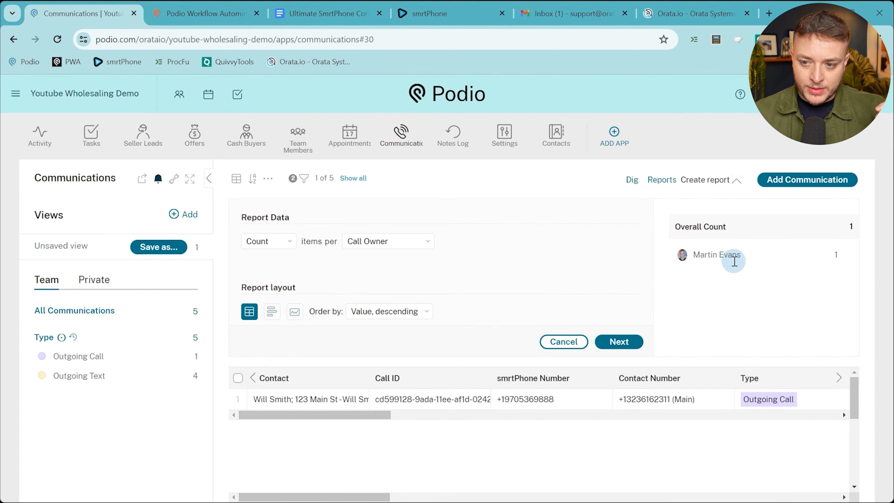
drag(836, 246, 713, 254)
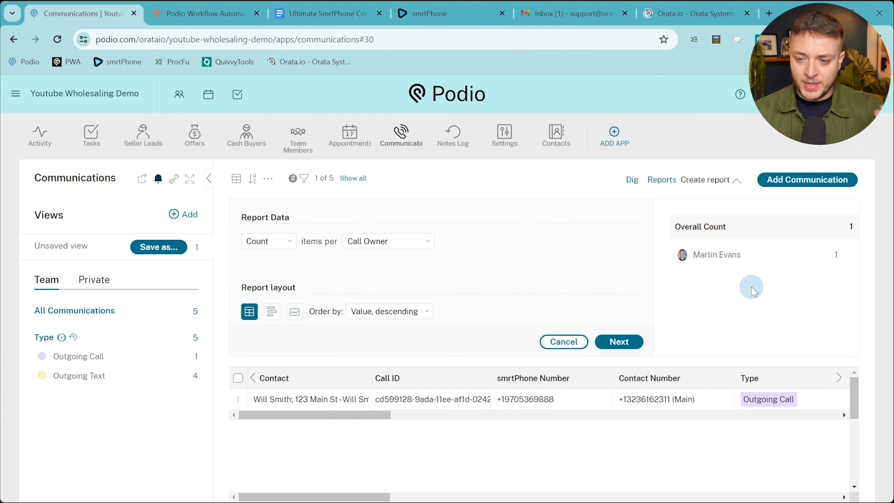
click(622, 350)
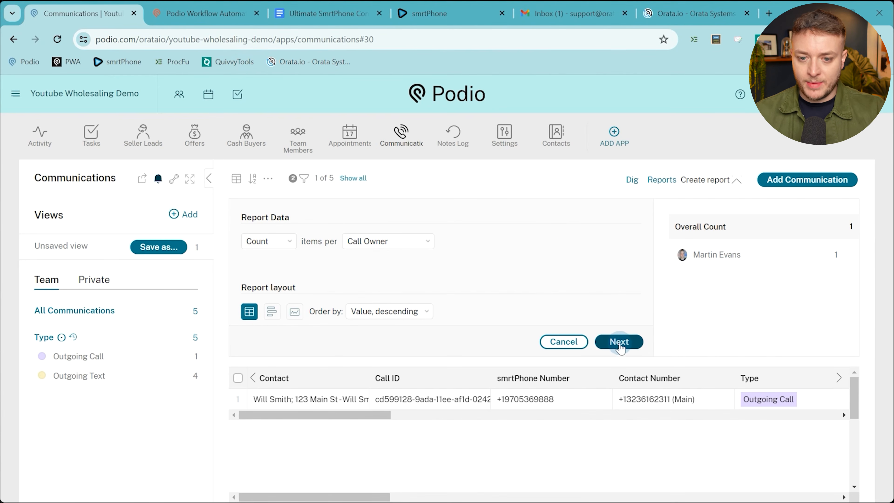
- Title the report 'Calls Made Today', save it to the workspace home page, and resize its tile
text(N)
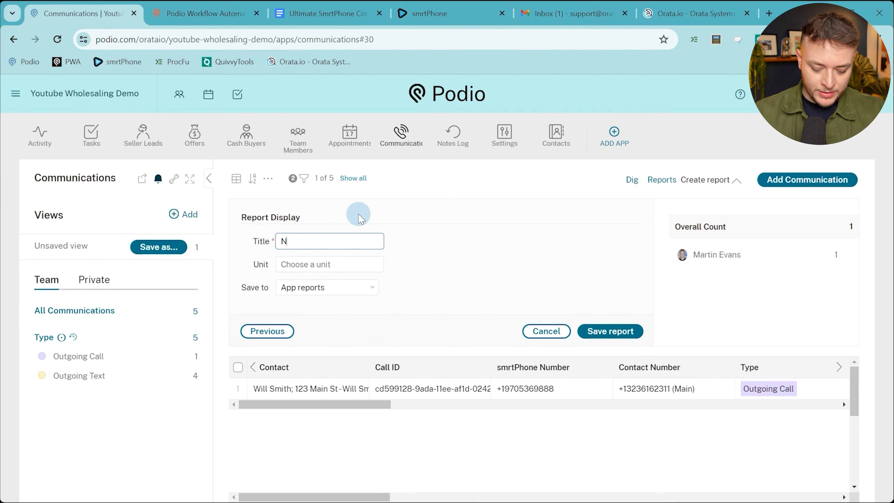
key(BackSpace)
text(Calls Made Today)
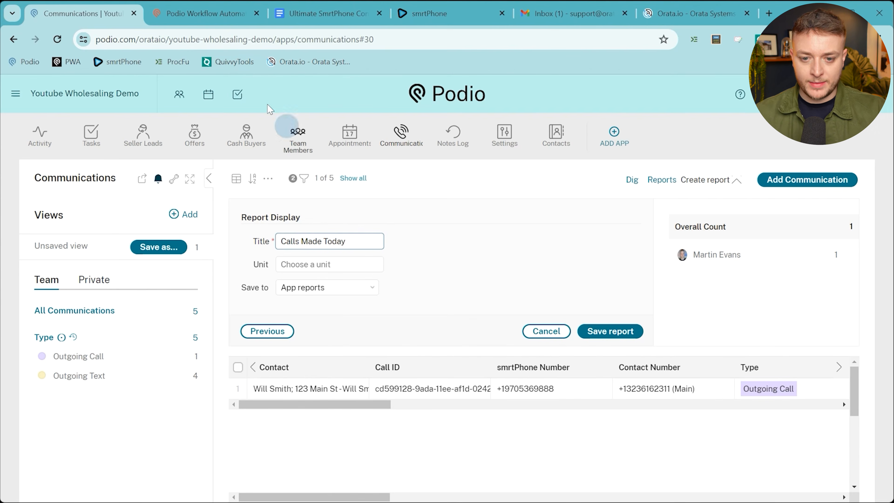
key(ctrl+a)
click(425, 283)
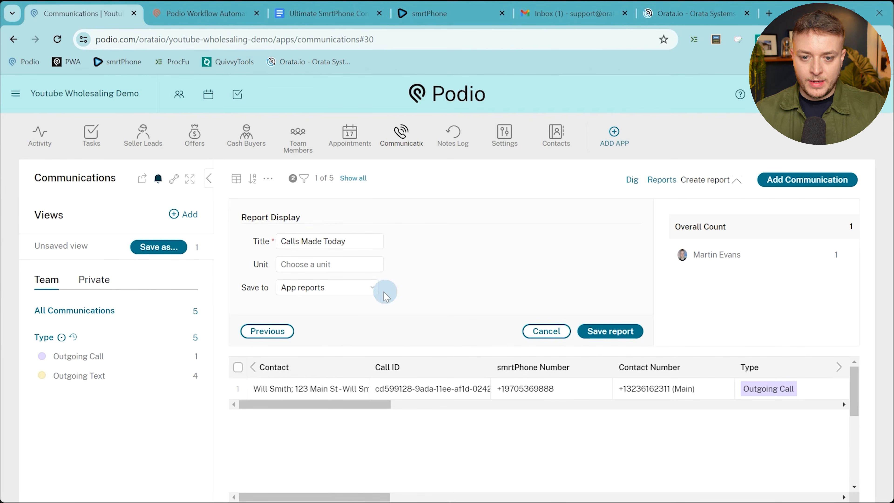
click(372, 288)
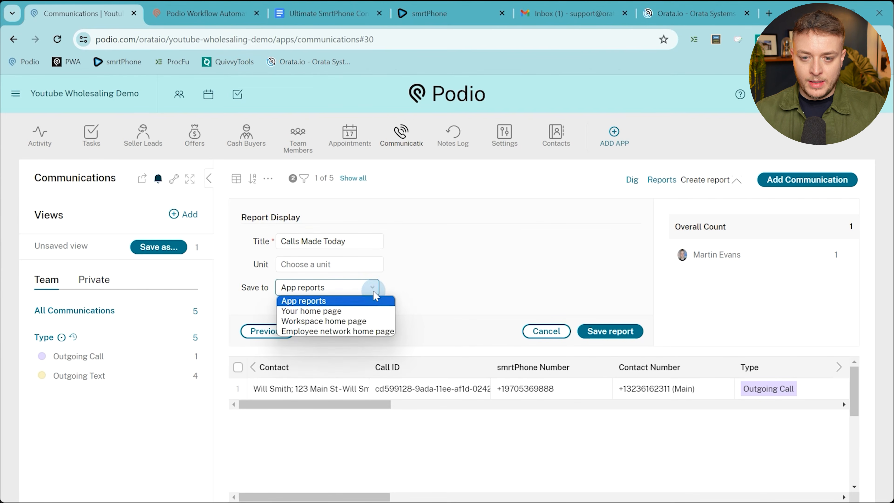
click(294, 321)
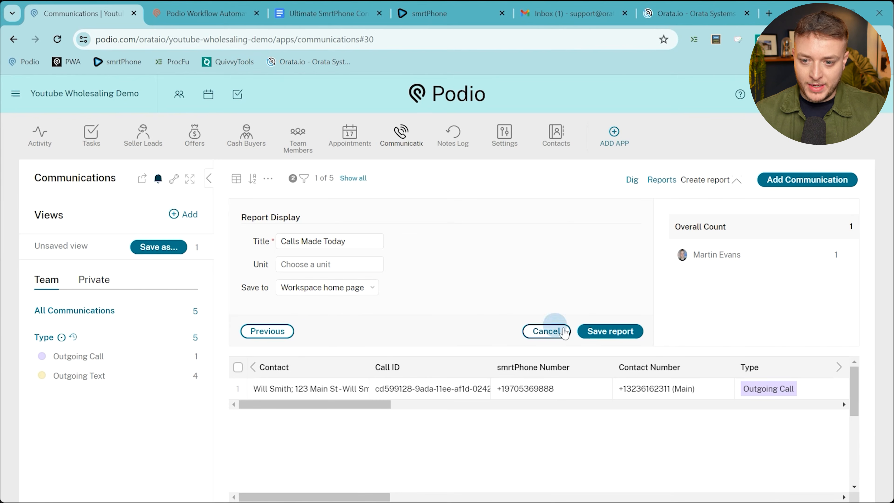
click(611, 331)
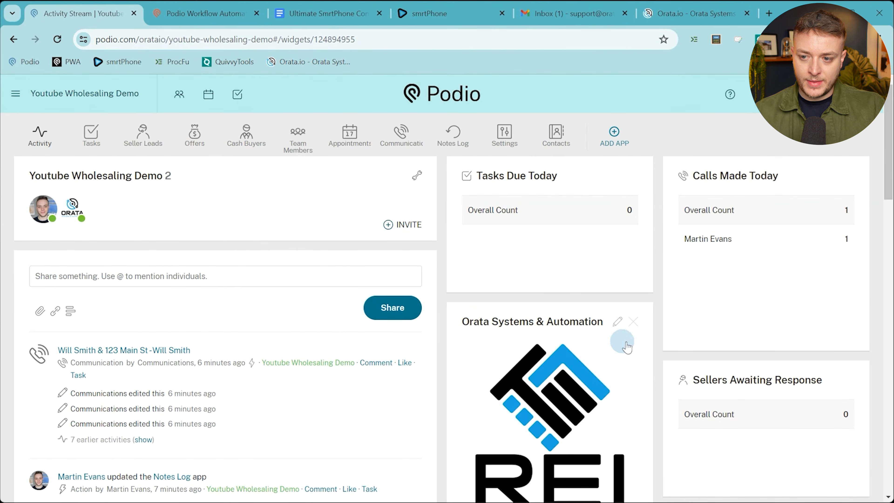
drag(859, 285, 860, 296)
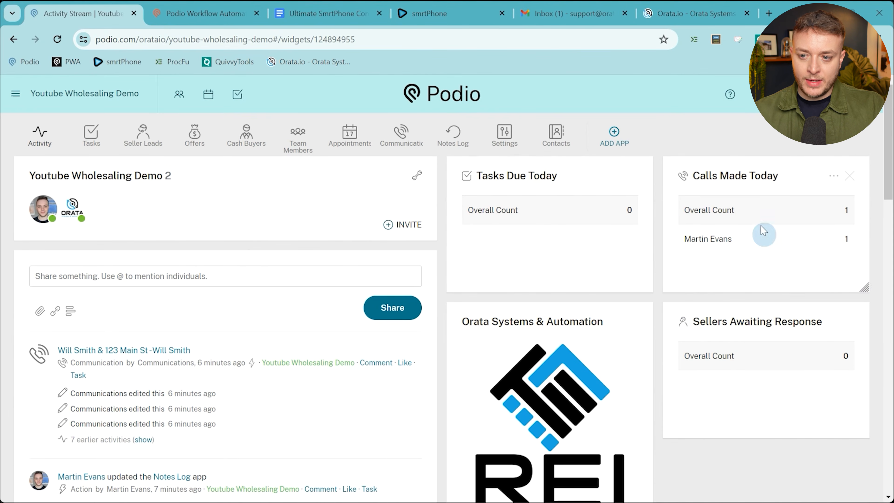
click(403, 133)
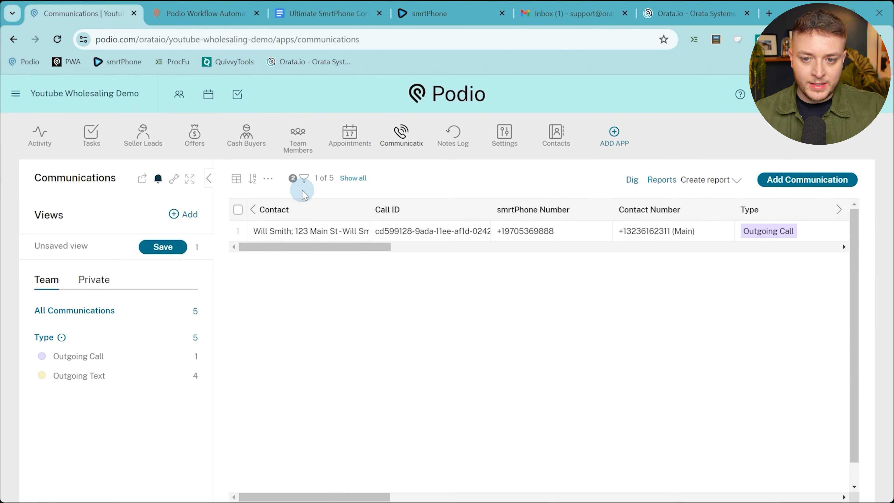
- Change the Created on filter from Today to Current week
click(302, 182)
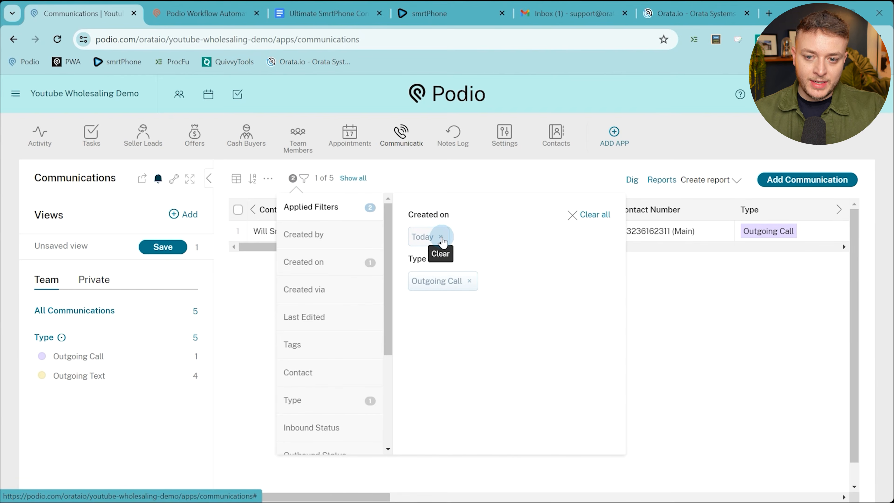
click(441, 237)
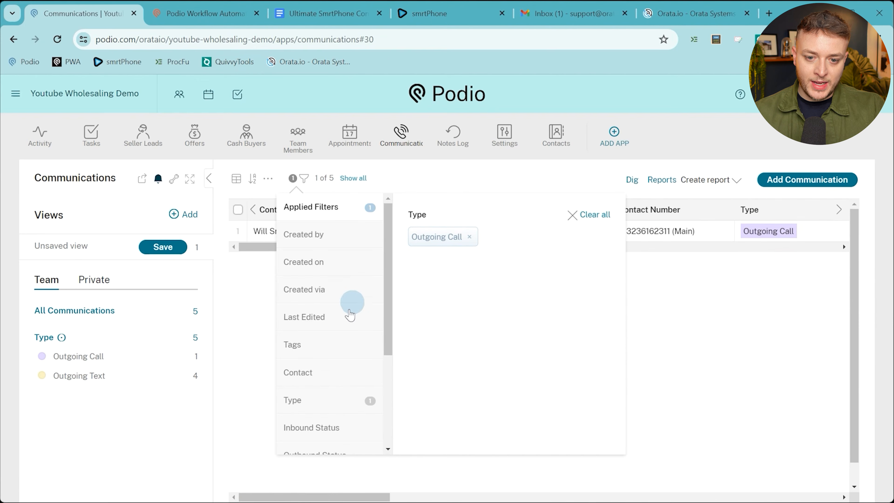
scroll(327, 385, down, 2)
scroll(324, 331, up, 2)
click(315, 262)
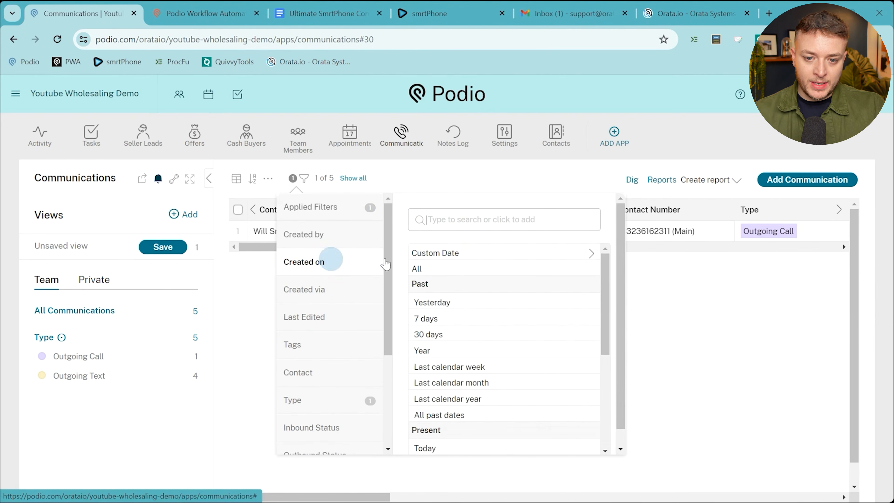
scroll(474, 299, down, 5)
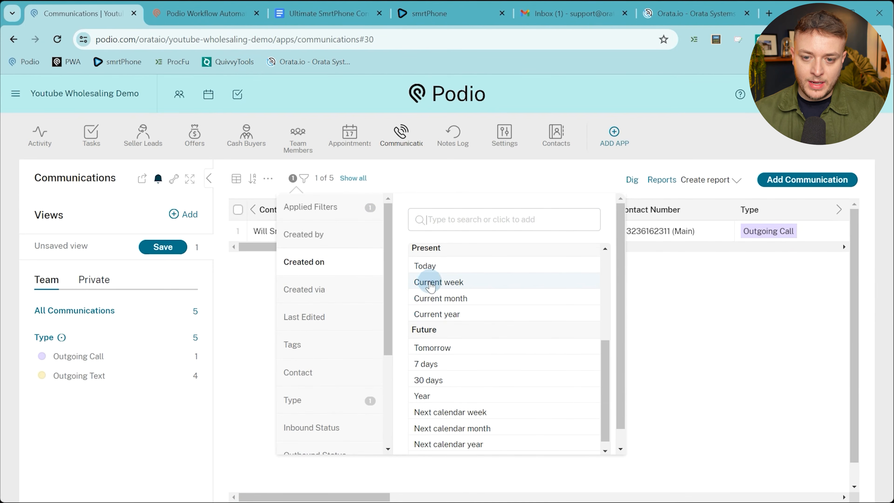
click(430, 284)
click(465, 178)
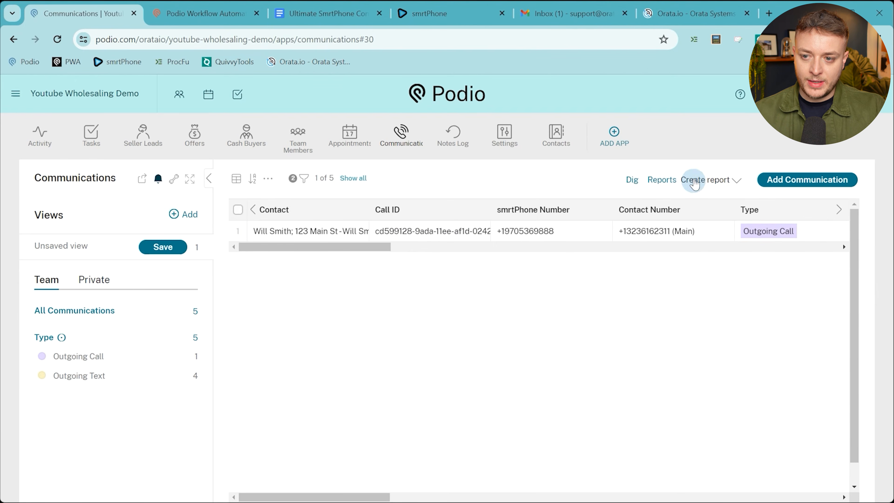
- Save a per-Call Owner count report titled 'Calls Made This Week' to the workspace home page
click(690, 179)
click(379, 242)
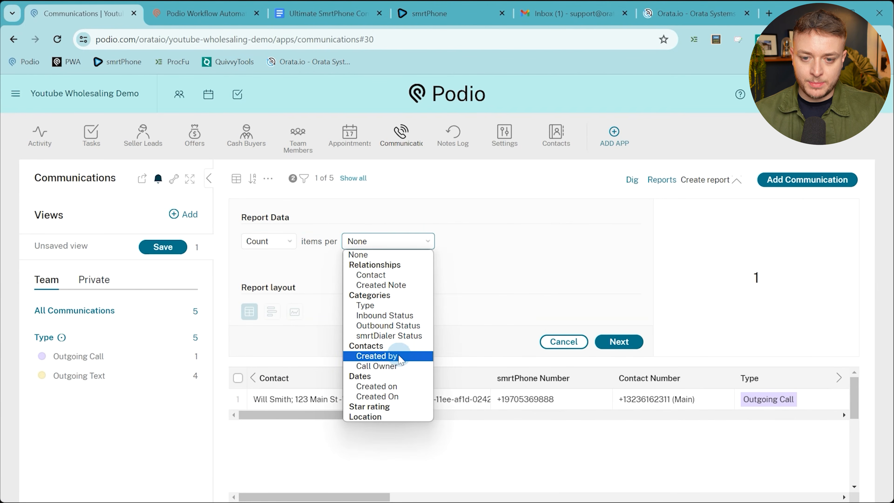
click(392, 370)
click(619, 340)
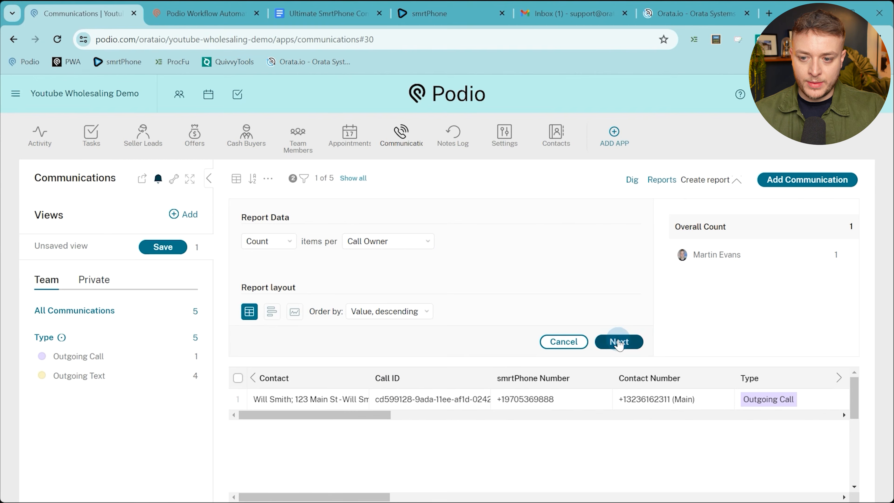
click(299, 246)
text(Calls Made This Week)
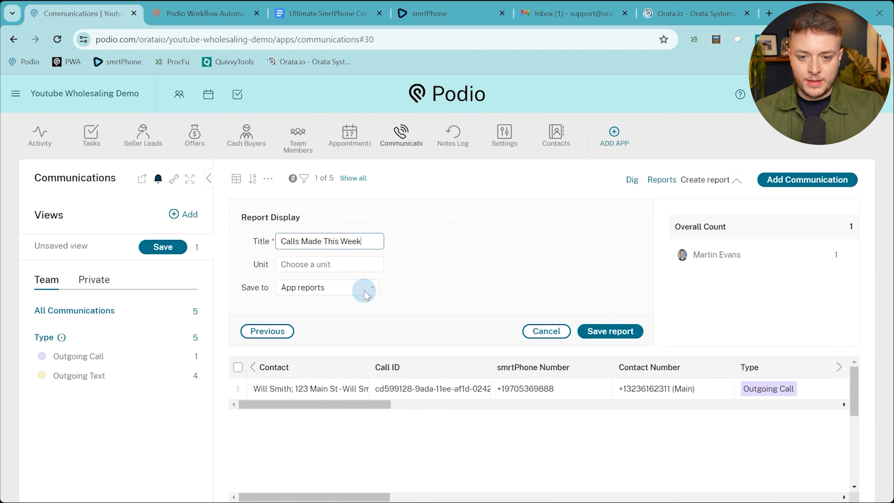
click(366, 296)
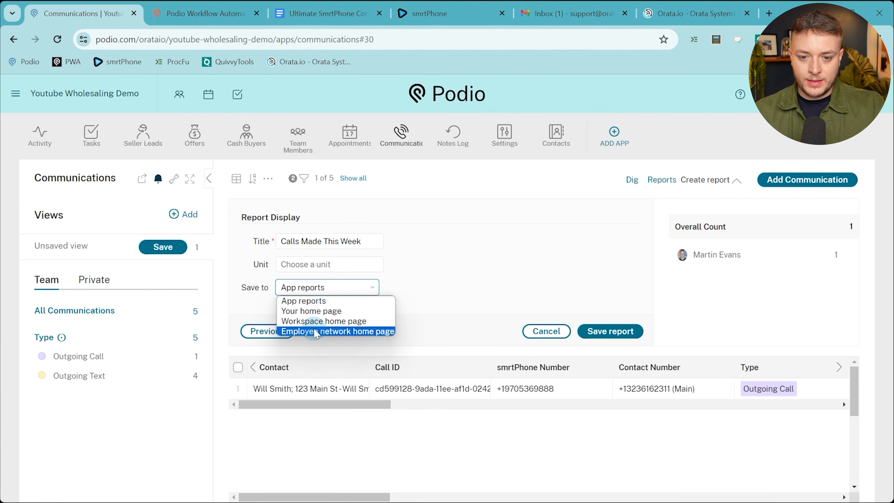
click(318, 316)
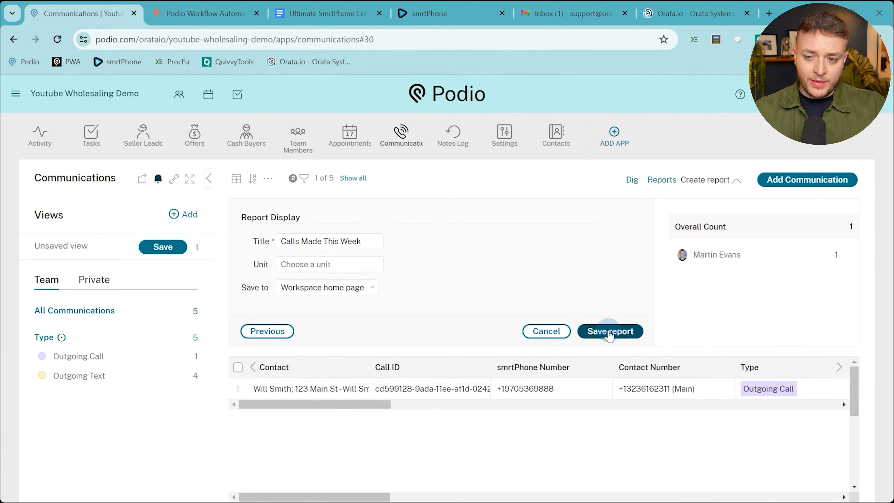
click(609, 333)
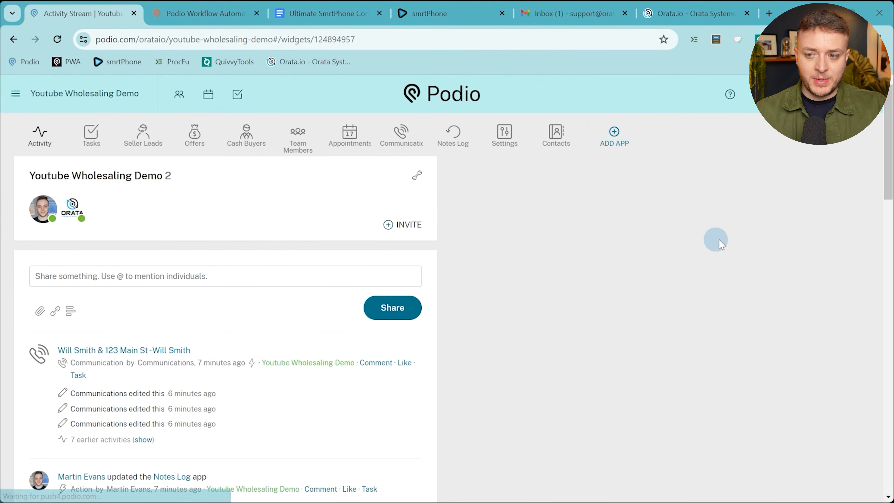
- Resize the Calls Made This Week tile and make the Calls Made Today tile taller
scroll(743, 258, down, 3)
scroll(747, 259, up, 3)
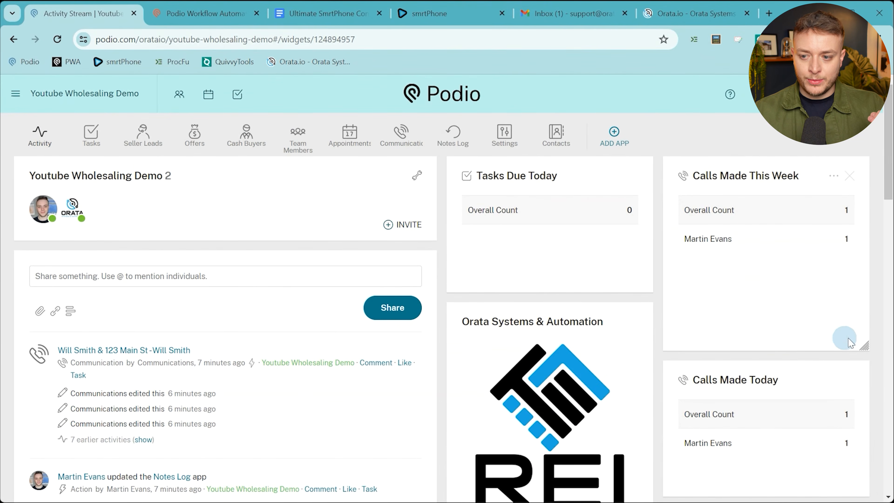
drag(862, 345, 859, 321)
scroll(812, 340, down, 1)
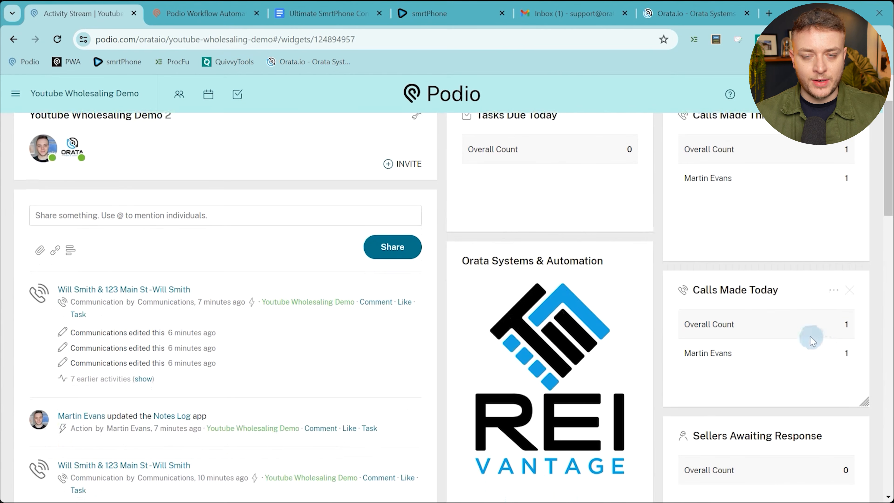
drag(864, 403, 811, 368)
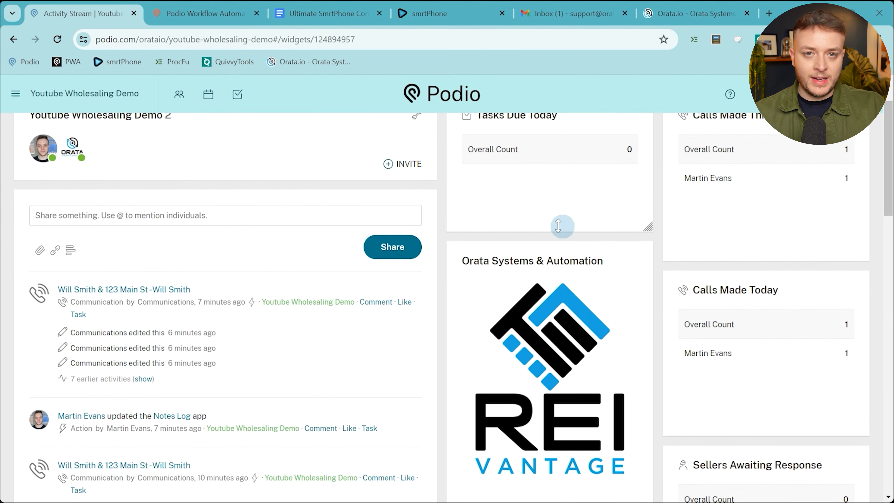
scroll(690, 255, up, 1)
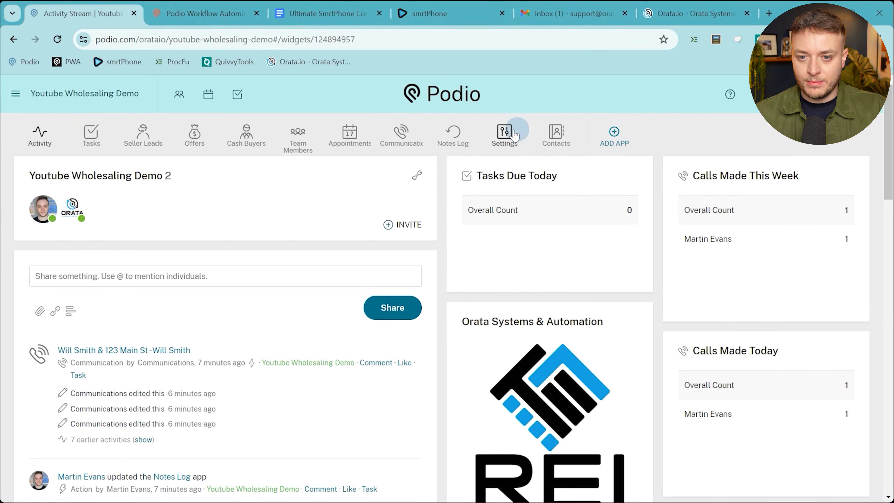
click(460, 105)
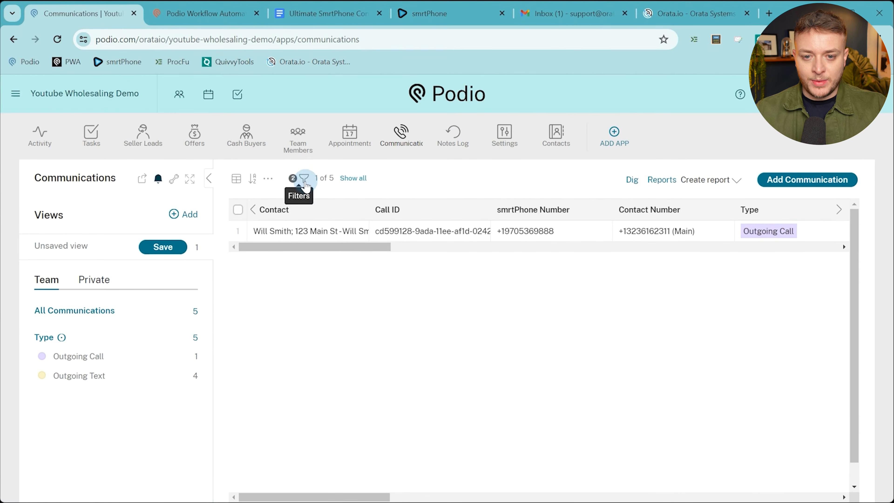
- Replace the Current week date filter with Current month
click(304, 178)
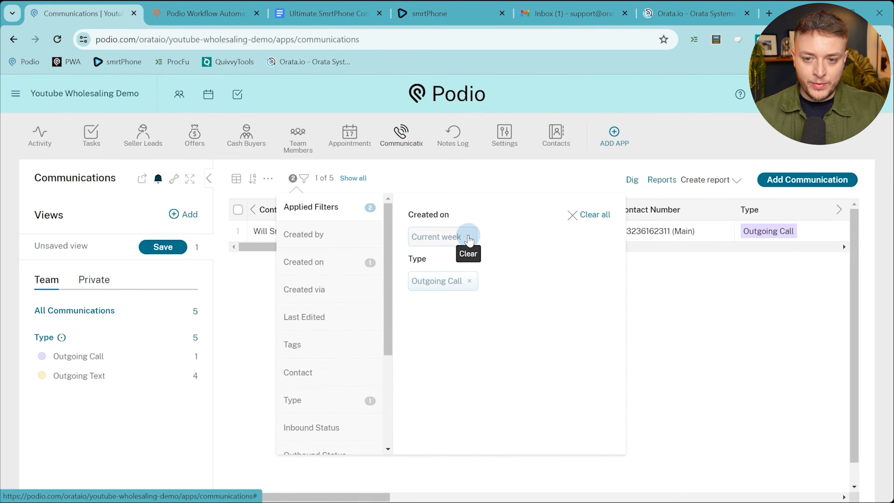
click(469, 238)
click(314, 262)
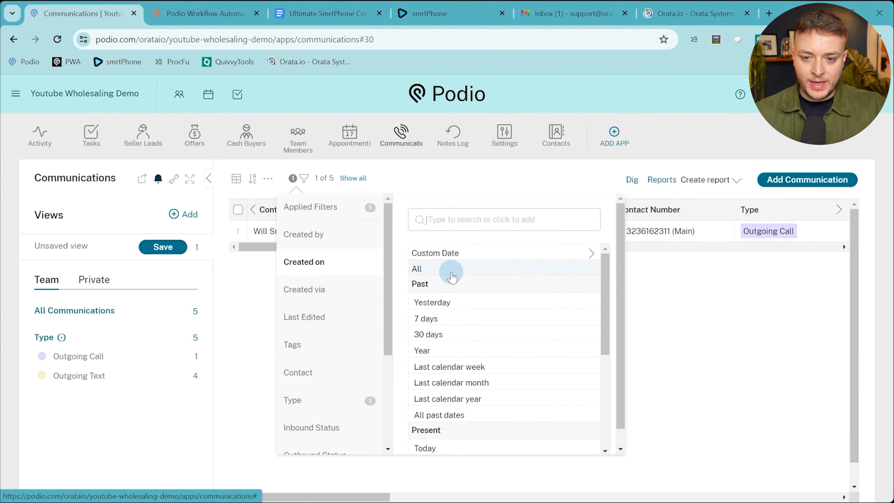
scroll(457, 278, down, 5)
click(473, 300)
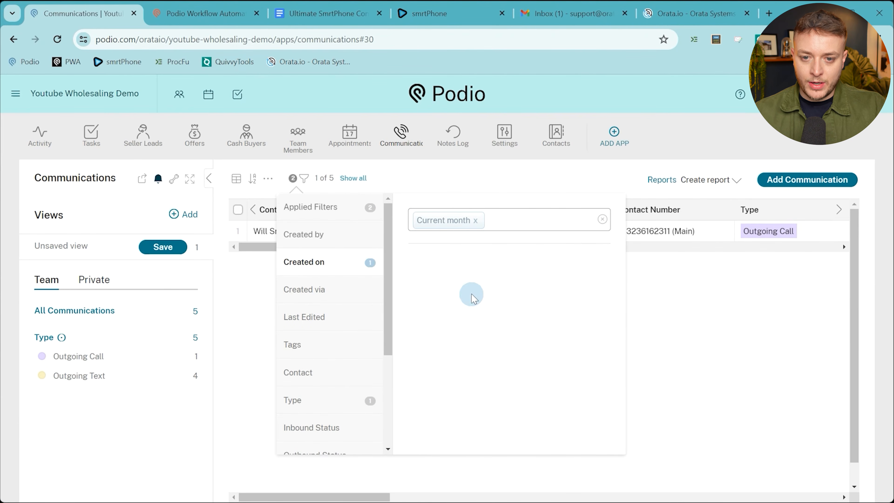
click(482, 178)
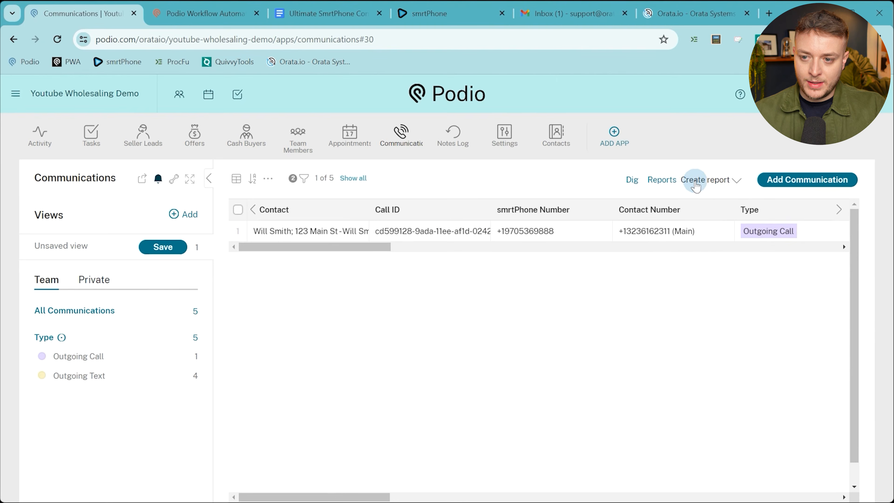
- Save a per-Call Owner count report titled 'Calls Made This Month' to the workspace home page
click(695, 187)
click(352, 241)
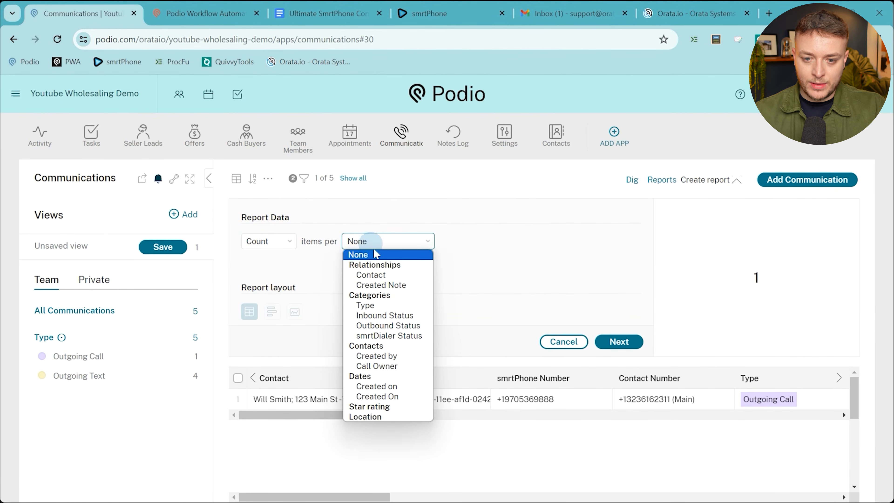
click(375, 366)
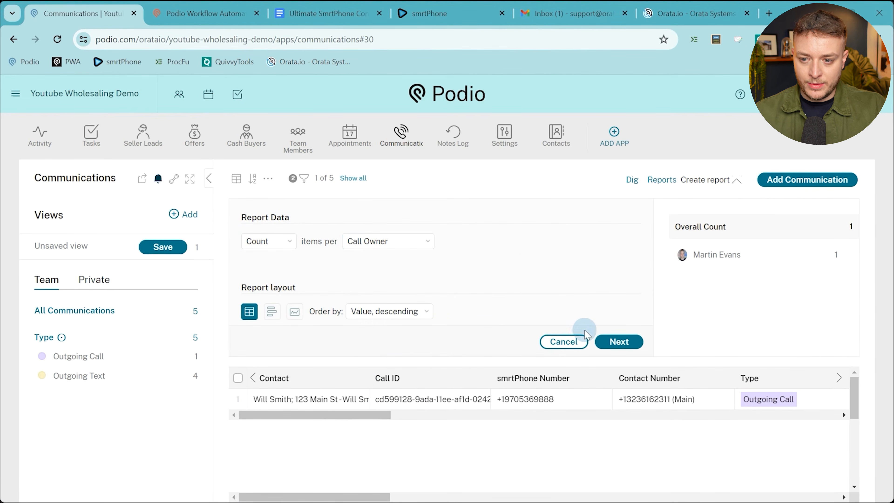
click(608, 343)
text(Calls Made This Month)
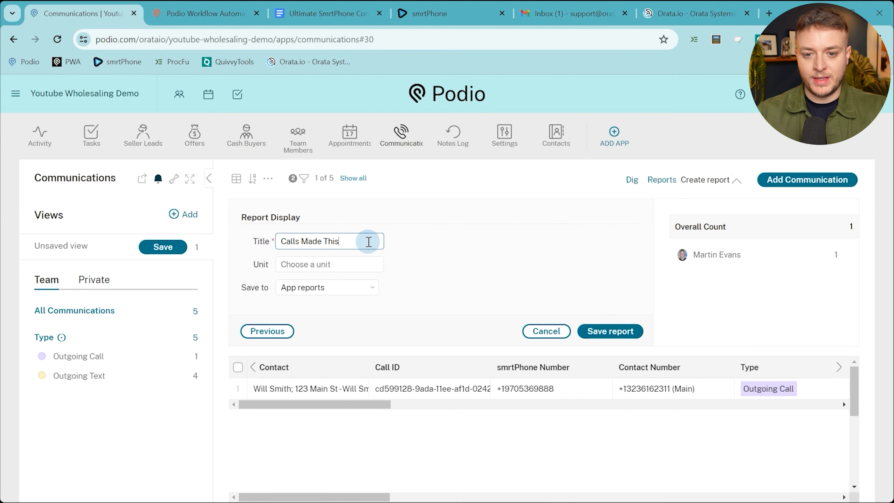
click(370, 288)
click(369, 319)
click(613, 333)
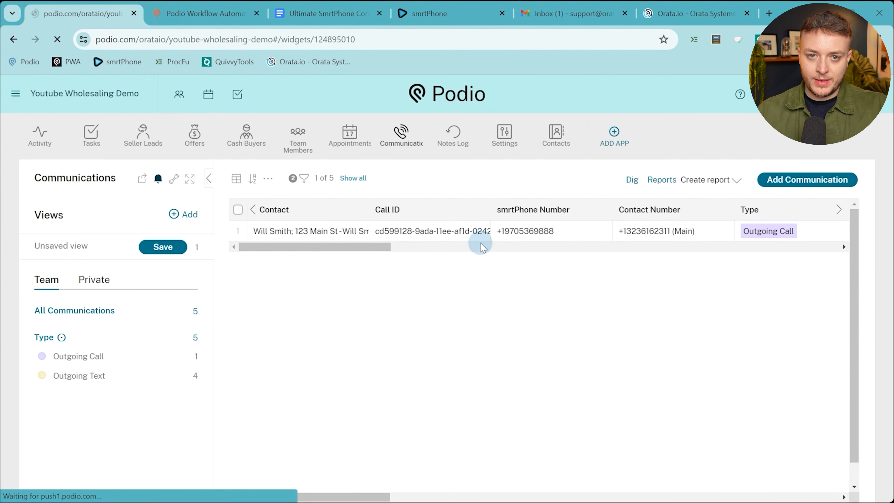
- Shift the Appointments Set This Week and neighbouring tiles further down the dashboard
scroll(708, 206, down, 3)
scroll(762, 366, up, 2)
scroll(766, 373, down, 5)
scroll(779, 251, up, 6)
scroll(780, 260, down, 10)
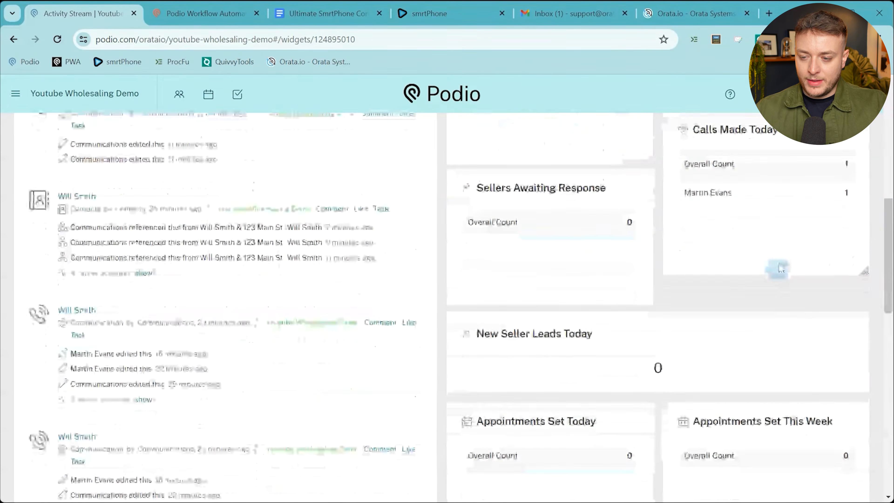
drag(753, 164, 584, 414)
scroll(743, 310, up, 1)
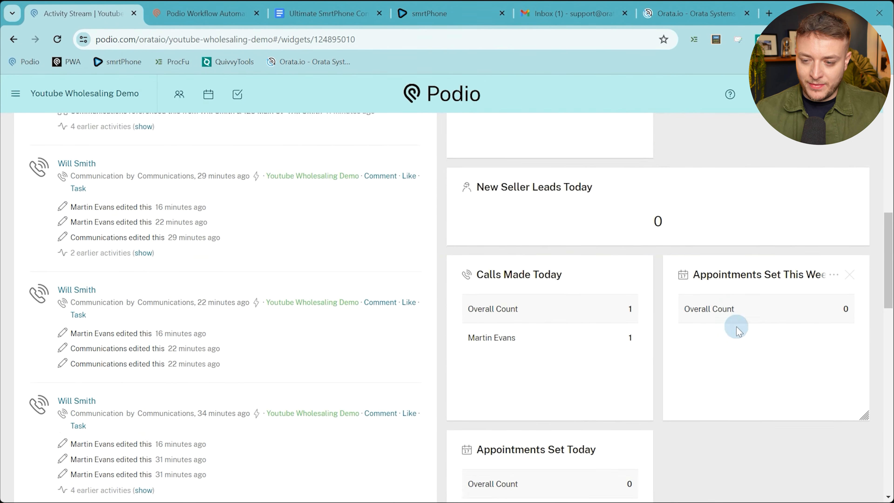
scroll(738, 324, down, 3)
scroll(796, 198, up, 1)
drag(806, 166, 781, 310)
scroll(781, 307, down, 2)
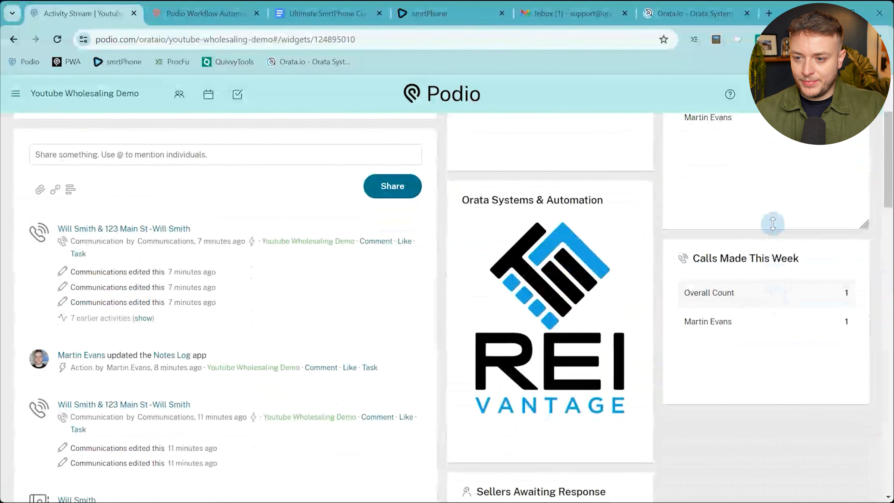
scroll(773, 243, up, 2)
drag(778, 170, 707, 426)
scroll(676, 389, down, 5)
scroll(707, 485, down, 7)
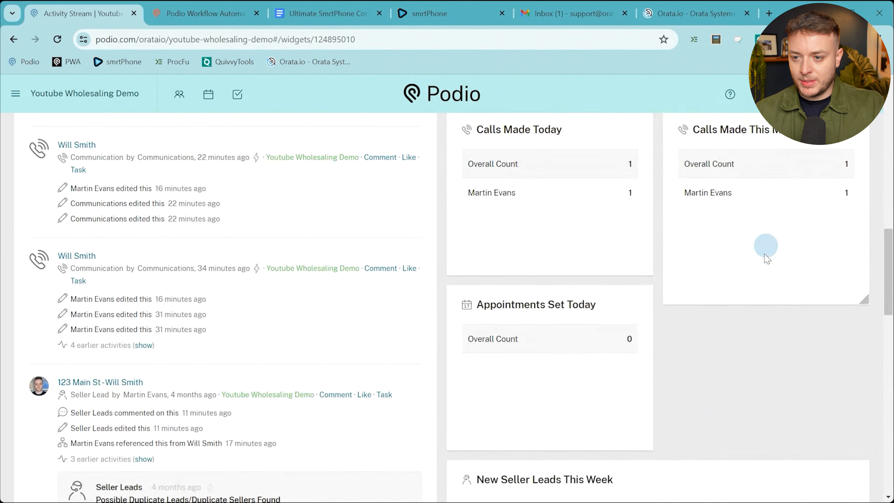
scroll(768, 252, up, 3)
- Shorten Calls Made This Month and place it beside the month appointments tile
drag(790, 312, 758, 394)
scroll(759, 455, down, 10)
drag(861, 463, 848, 425)
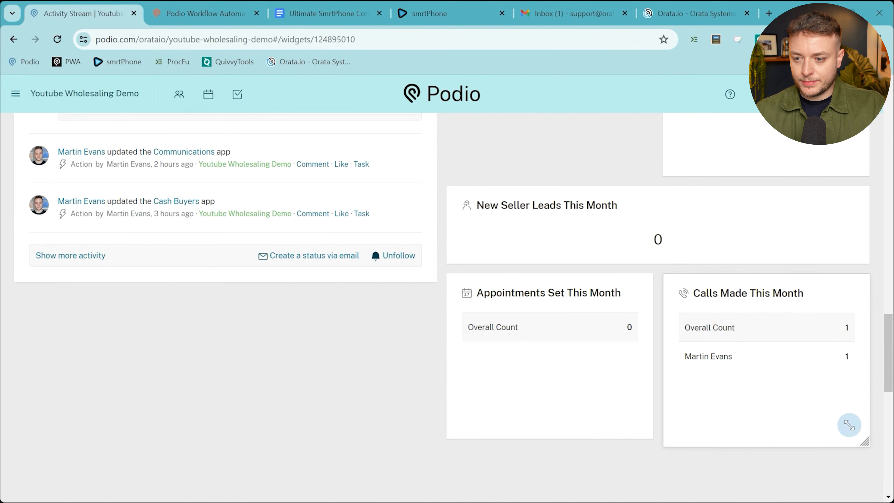
drag(727, 283, 489, 298)
drag(589, 457, 760, 325)
- Drag Appointments Set Today next to Calls Made Today
scroll(758, 329, up, 5)
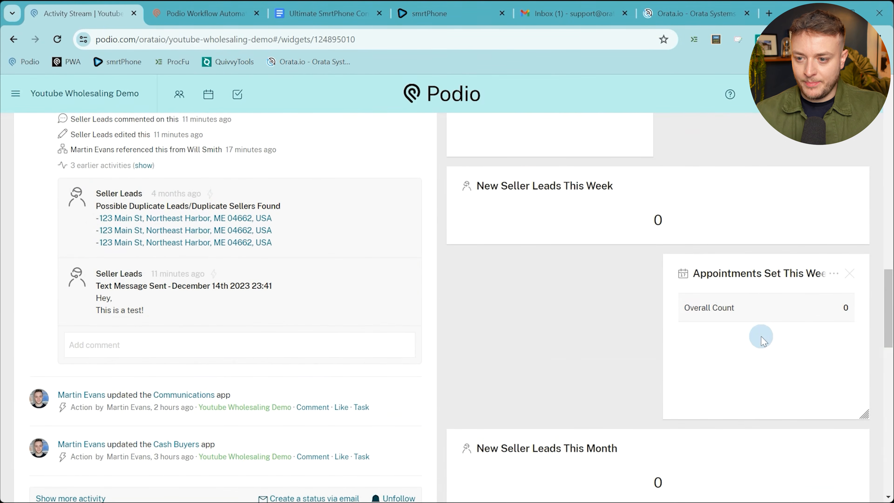
scroll(772, 367, up, 10)
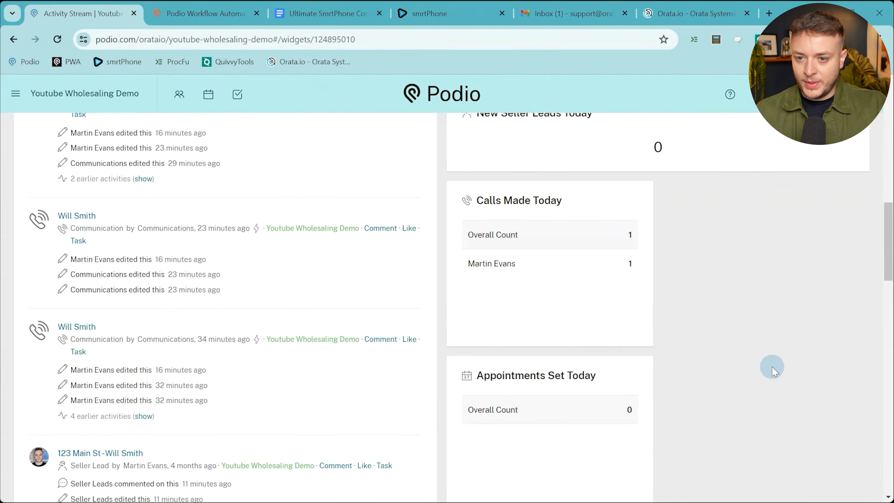
scroll(773, 368, up, 10)
drag(804, 170, 583, 332)
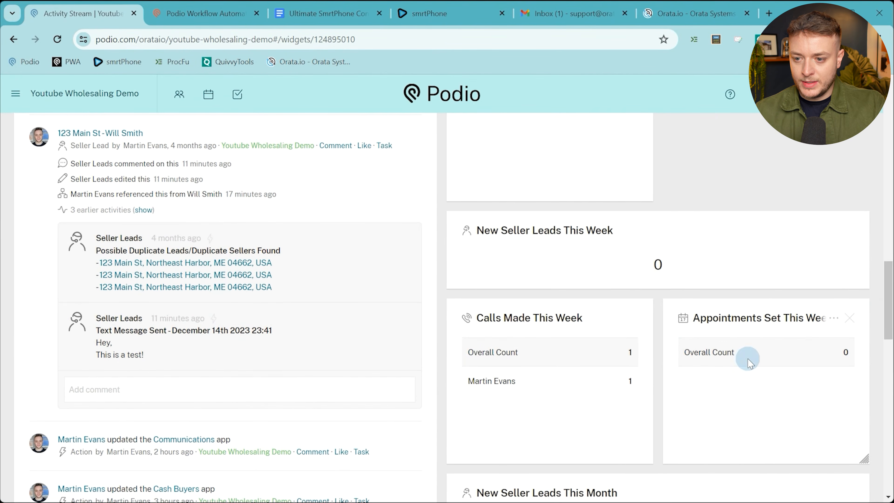
scroll(609, 399, up, 10)
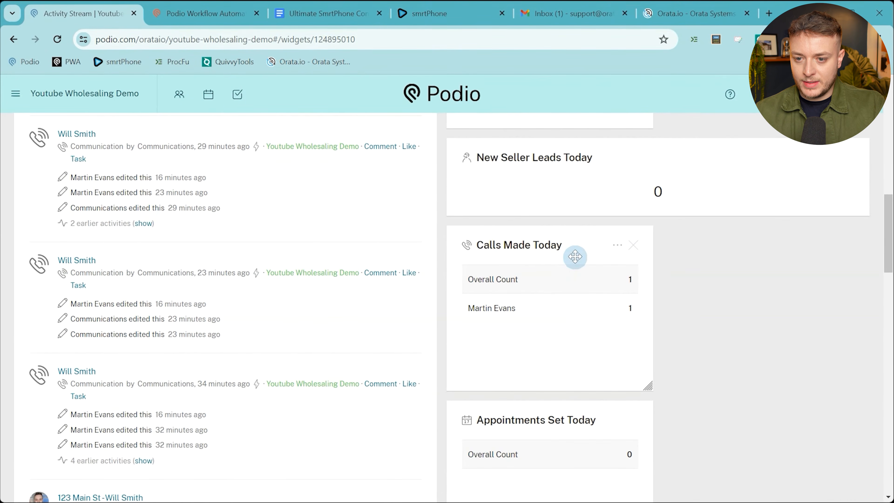
drag(595, 413, 790, 234)
- Move the Orata Systems & Automation tile to the top of the dashboard
scroll(740, 337, down, 12)
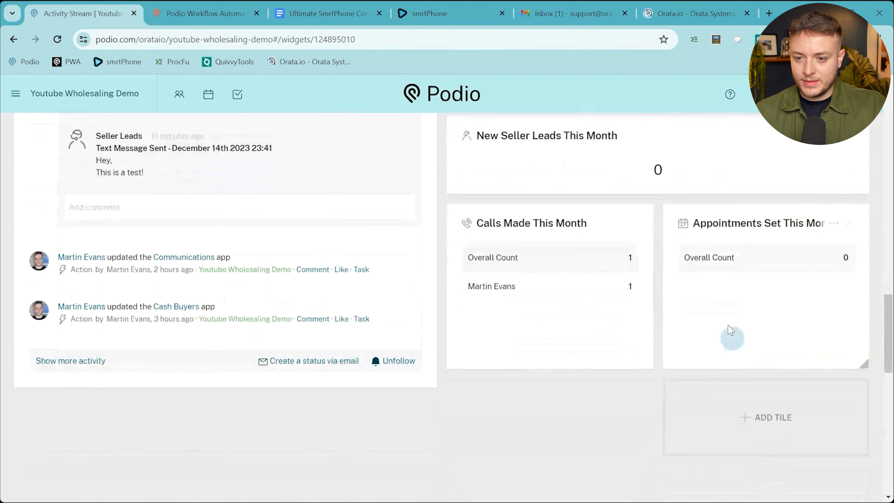
scroll(763, 292, up, 6)
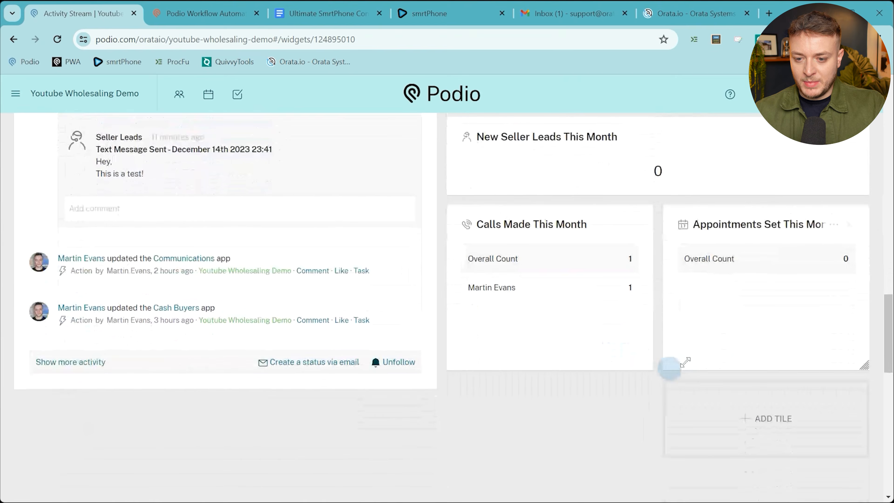
scroll(608, 316, up, 8)
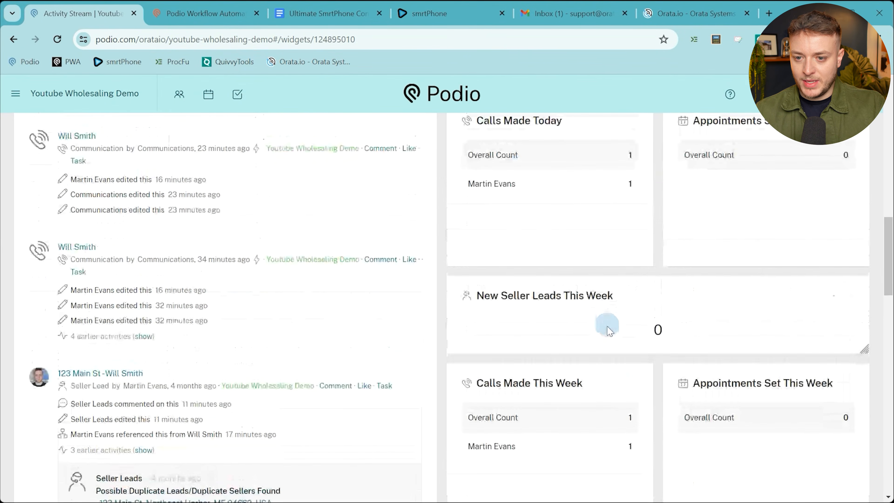
scroll(742, 343, up, 12)
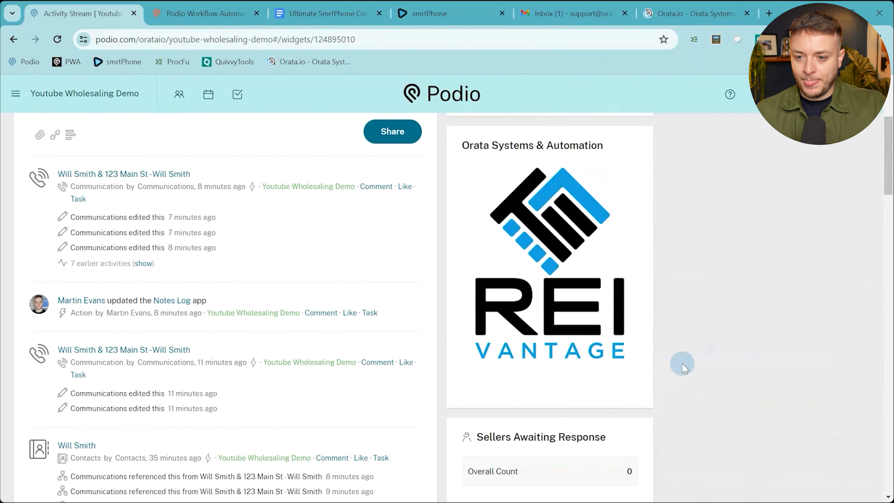
drag(584, 310, 792, 168)
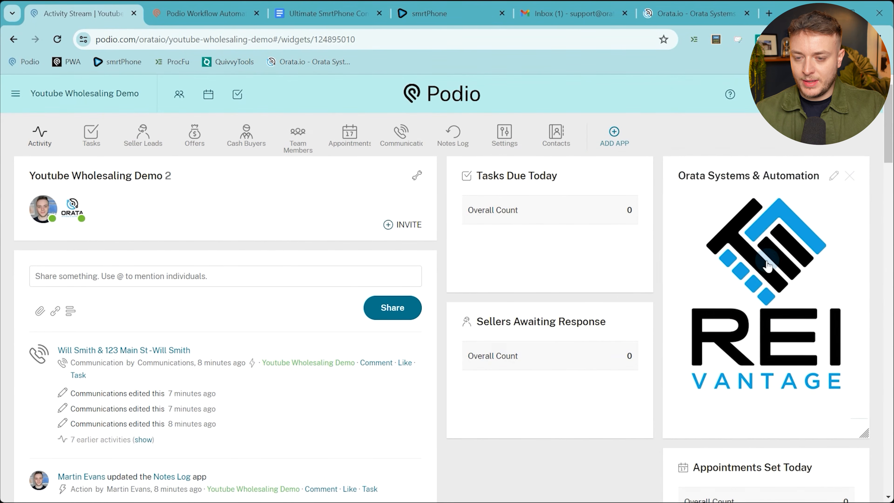
- Re-pair Appointments Set Today with Calls Made Today and Appointments Set This Week with Calls Made This Week
scroll(801, 335, down, 3)
scroll(802, 335, down, 3)
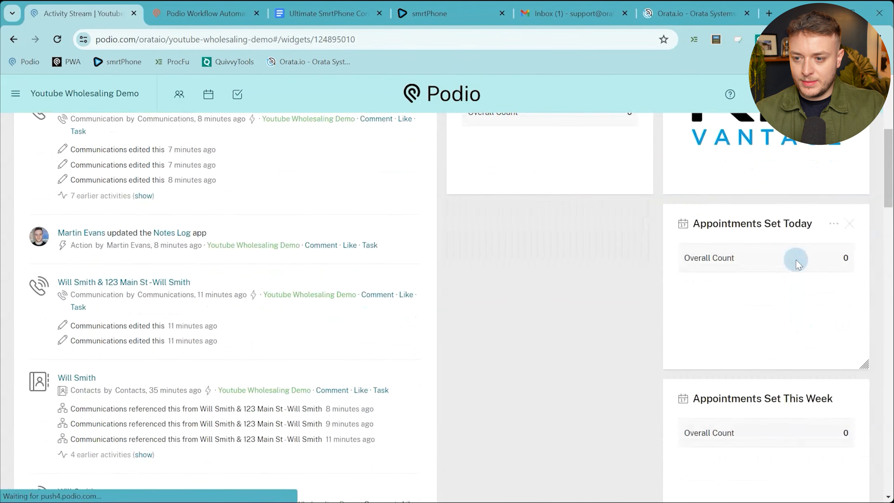
scroll(794, 256, down, 3)
drag(682, 445, 735, 339)
scroll(735, 339, up, 2)
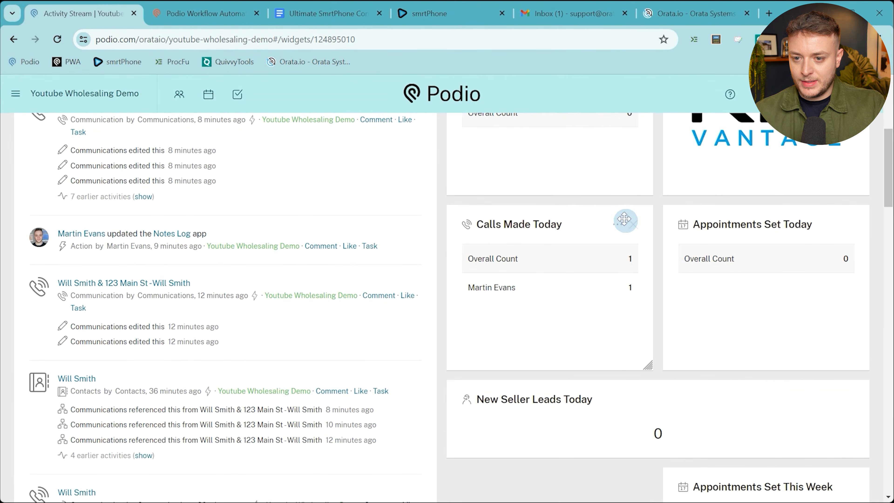
drag(593, 223, 631, 404)
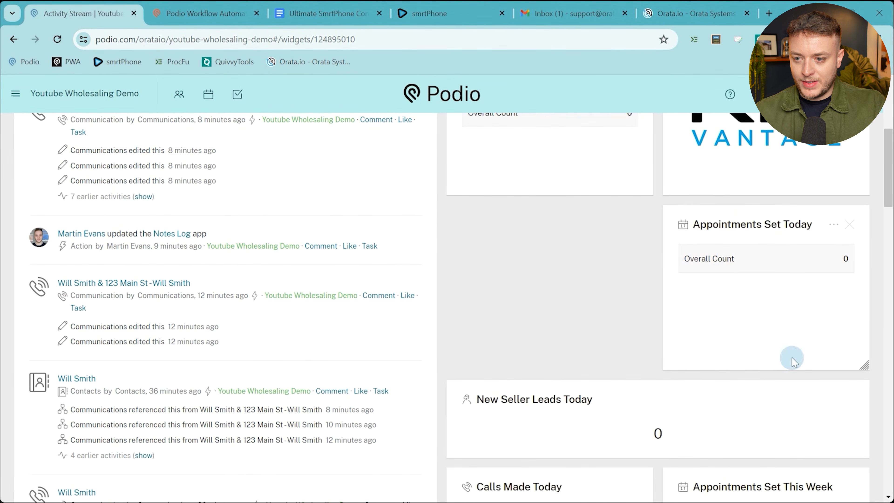
scroll(804, 203, down, 3)
scroll(803, 203, up, 2)
drag(812, 155, 799, 327)
scroll(799, 333, down, 5)
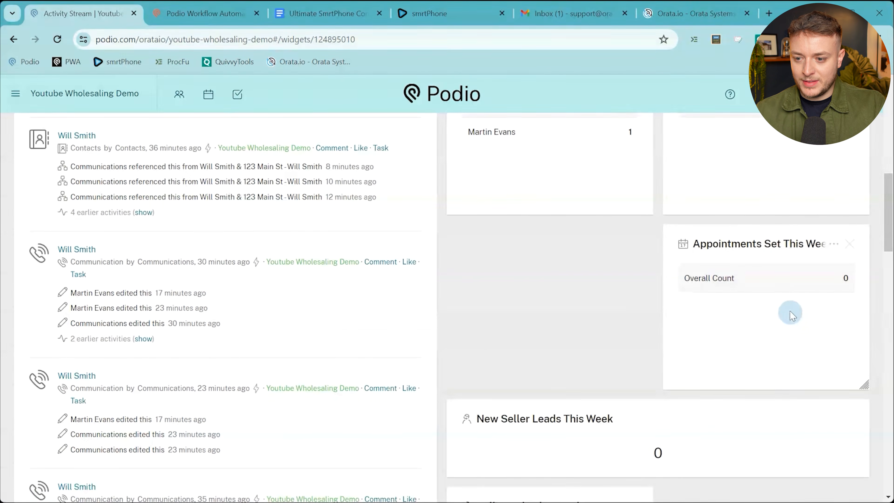
drag(781, 233, 777, 396)
scroll(772, 391, down, 10)
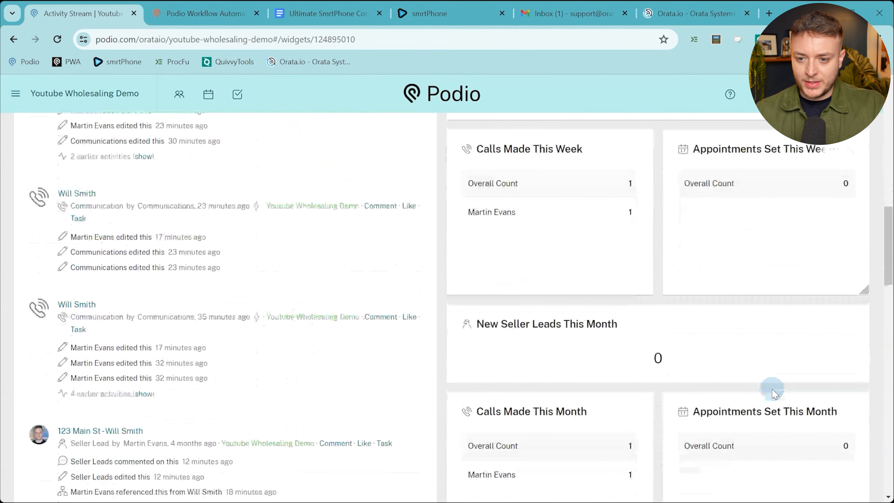
scroll(595, 389, up, 17)
scroll(628, 396, up, 6)
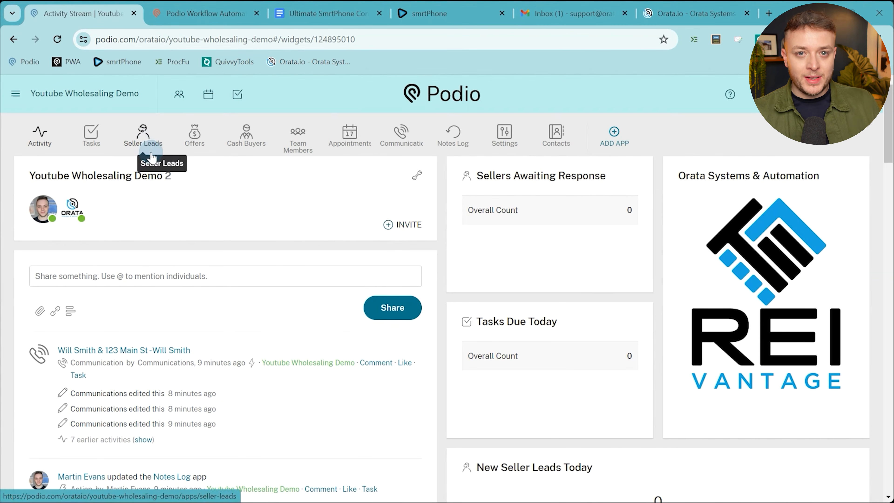
- Open the seller lead's Communication History and select the call notes and company phone number
click(151, 142)
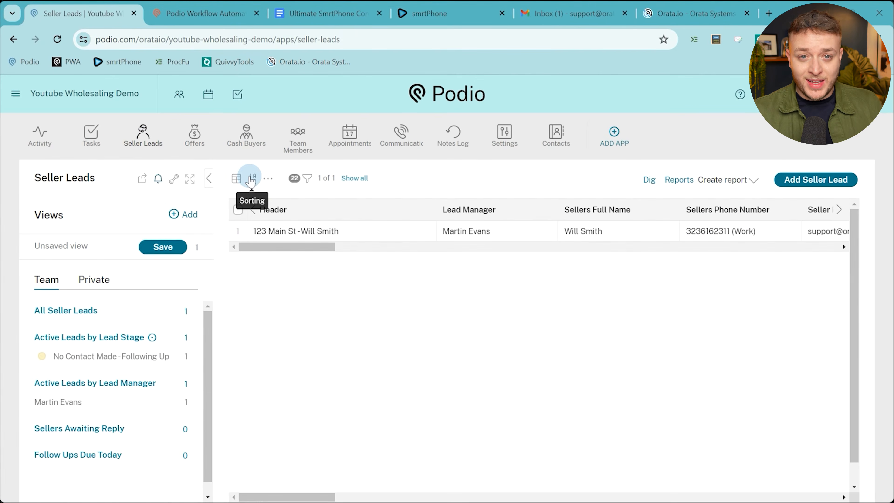
click(296, 230)
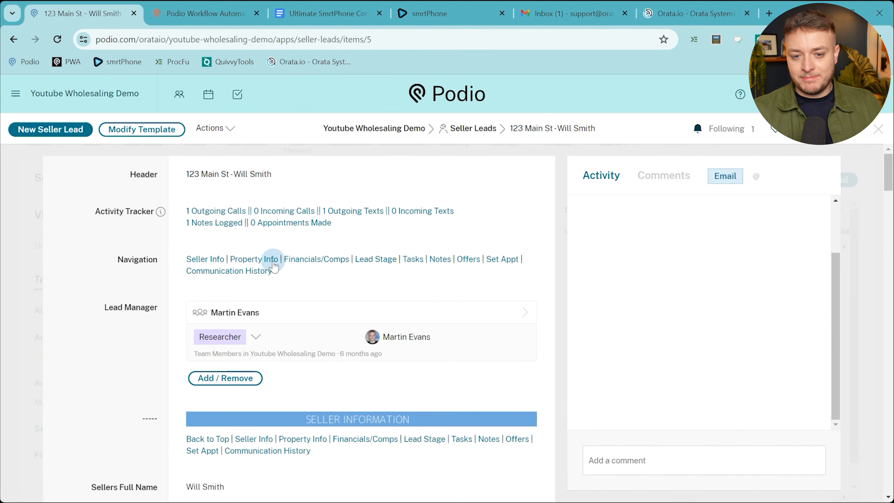
click(274, 267)
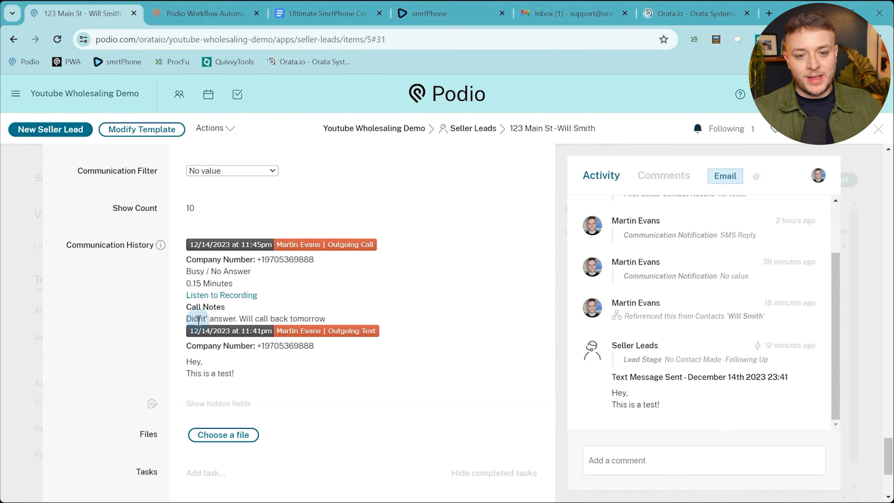
drag(199, 319, 316, 317)
drag(256, 255, 298, 255)
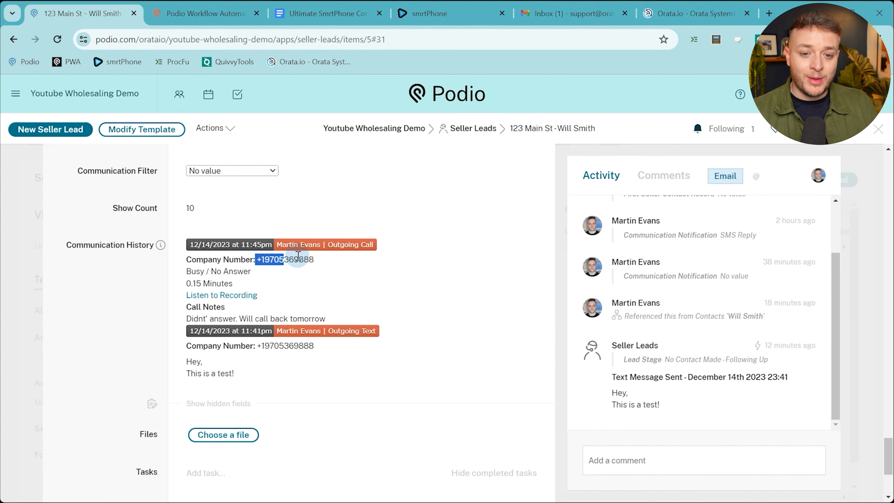